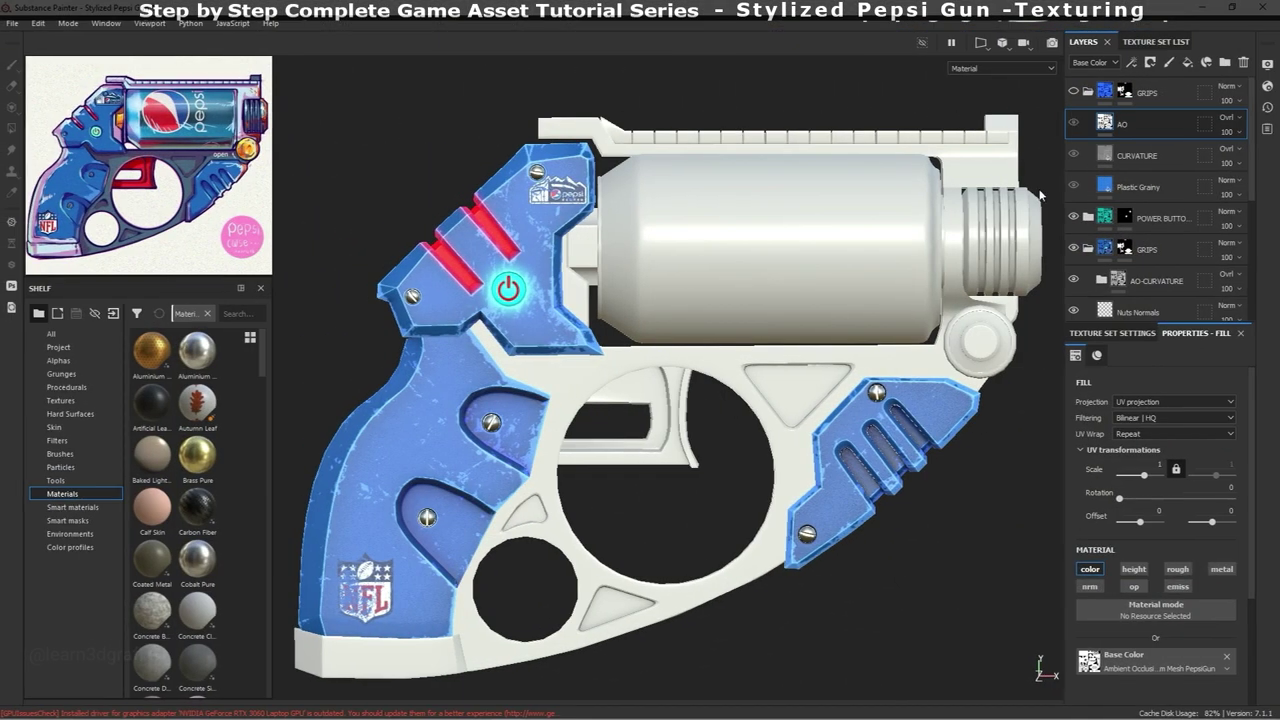
- Duplicate the GRIPS folder as PEPSI CAN and polygon-fill its black mask white on the can cylinder
click(1154, 100)
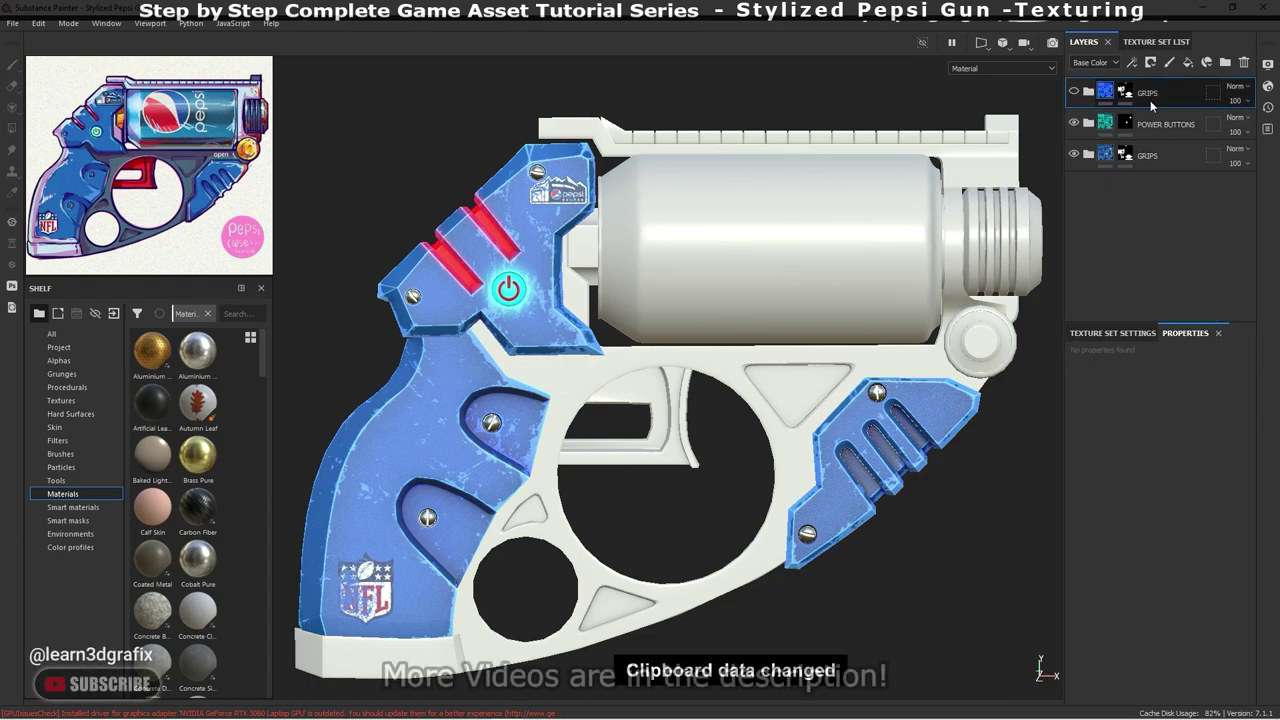
drag(1152, 103, 1152, 186)
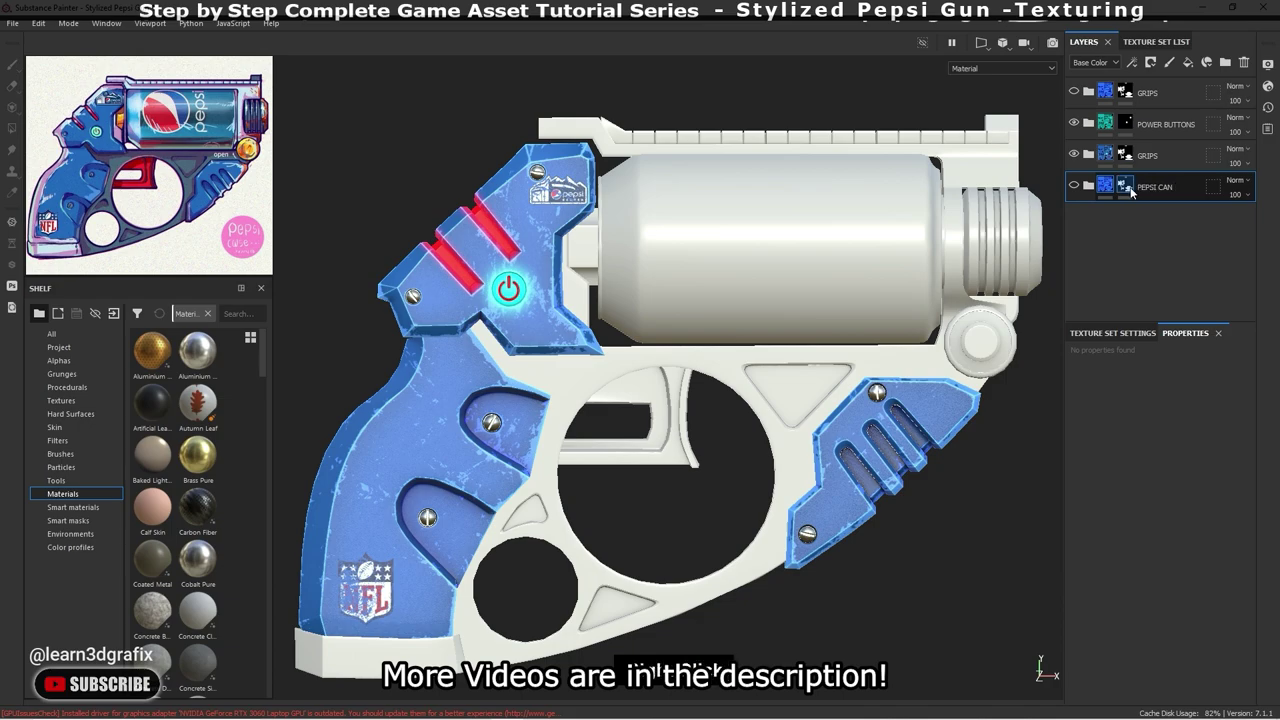
right_click(1131, 192)
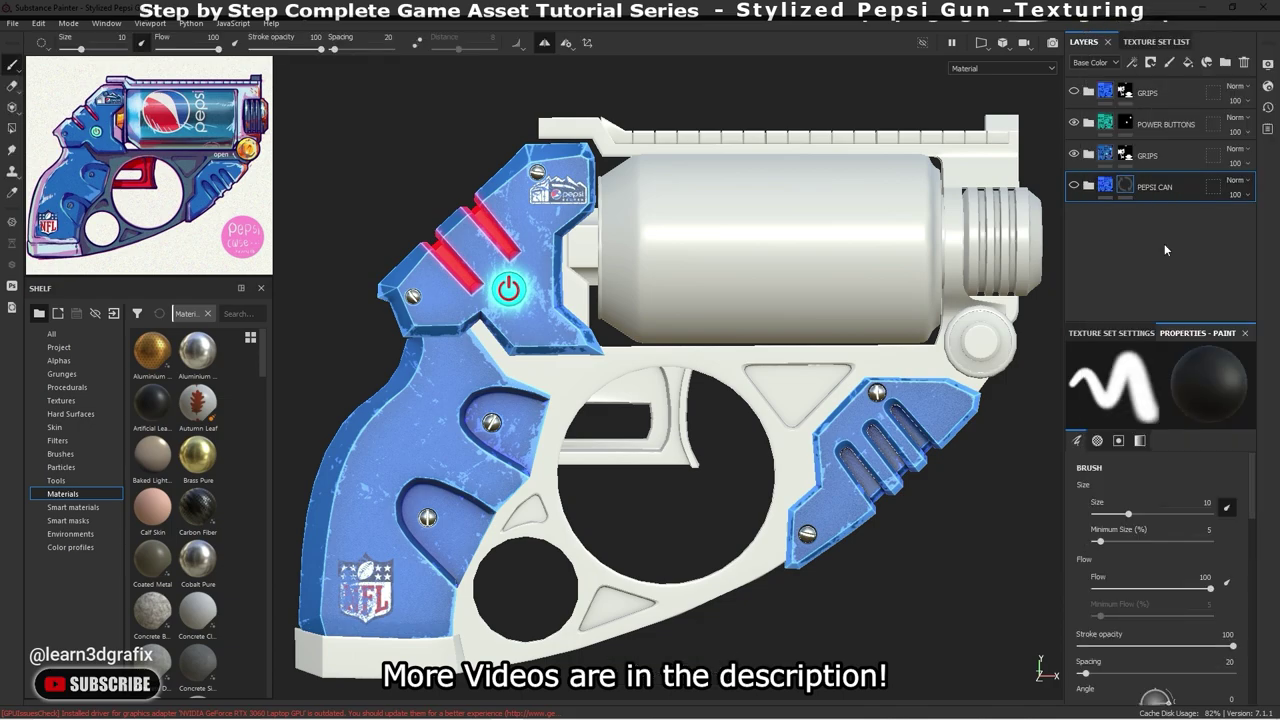
click(984, 124)
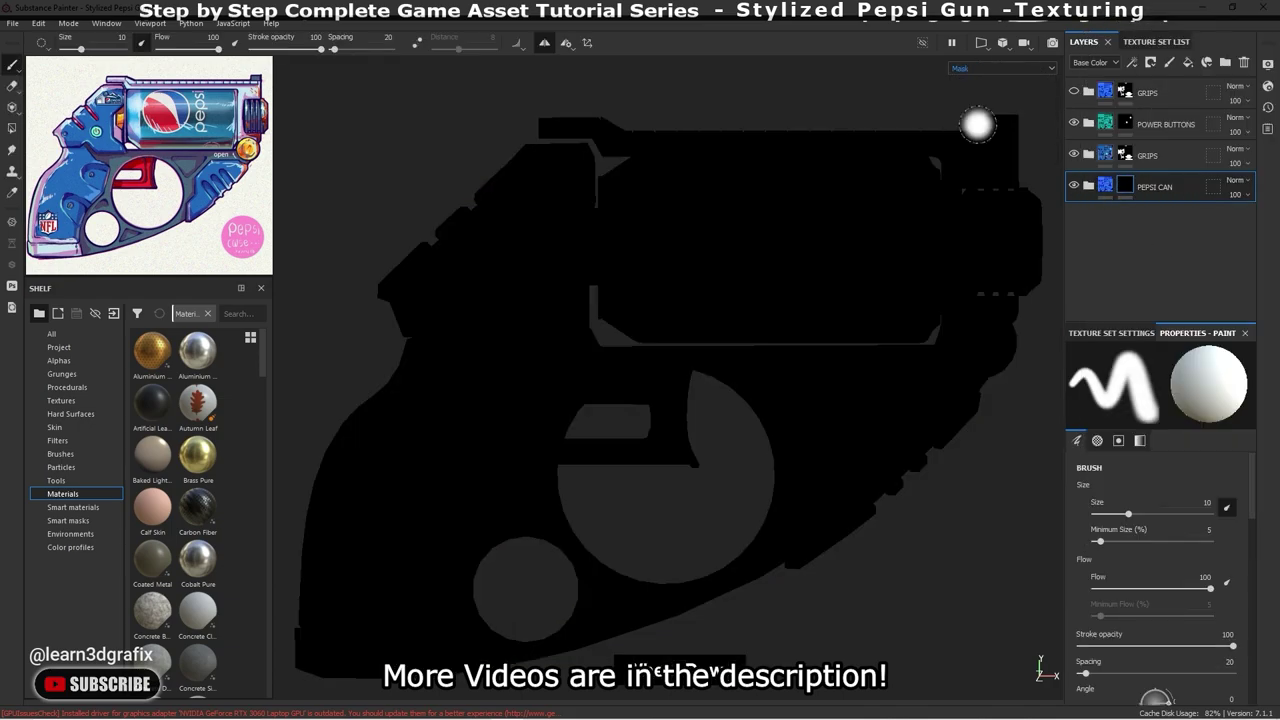
click(11, 127)
click(717, 211)
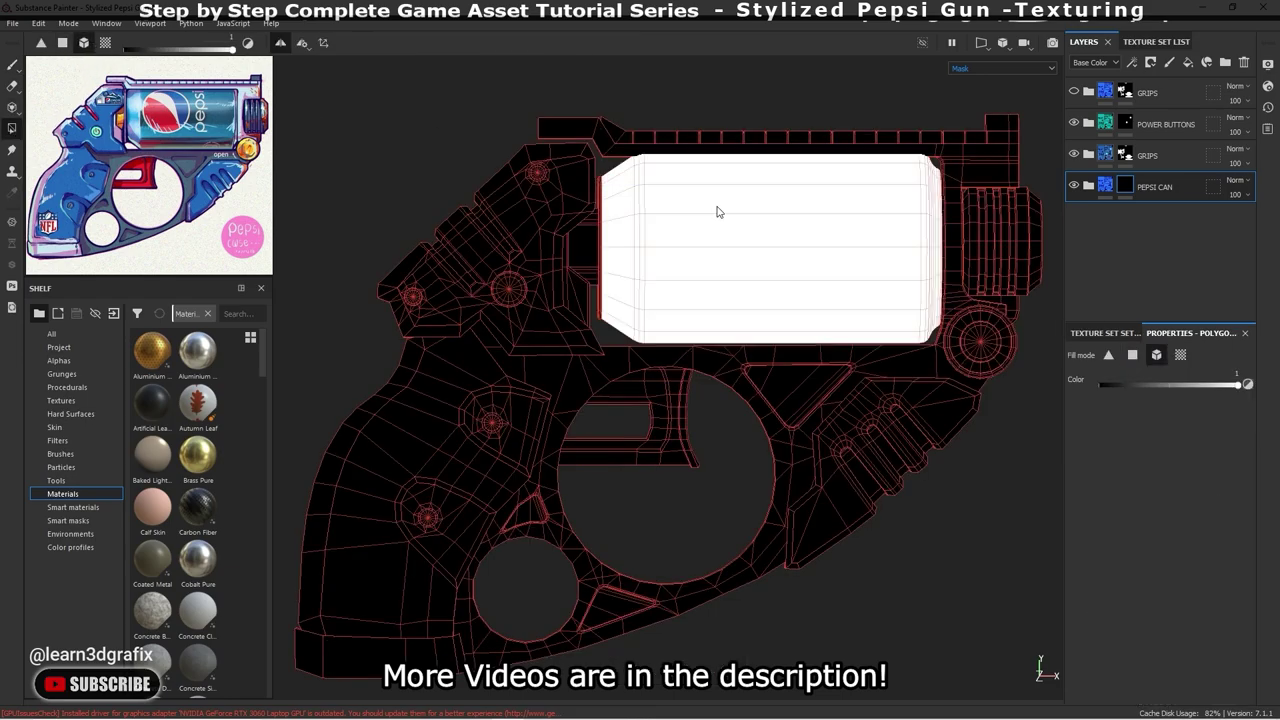
- In the PEPSI CAN folder, delete the Plastic Grainy layer and add a new fill layer below CURVATURE
key(m)
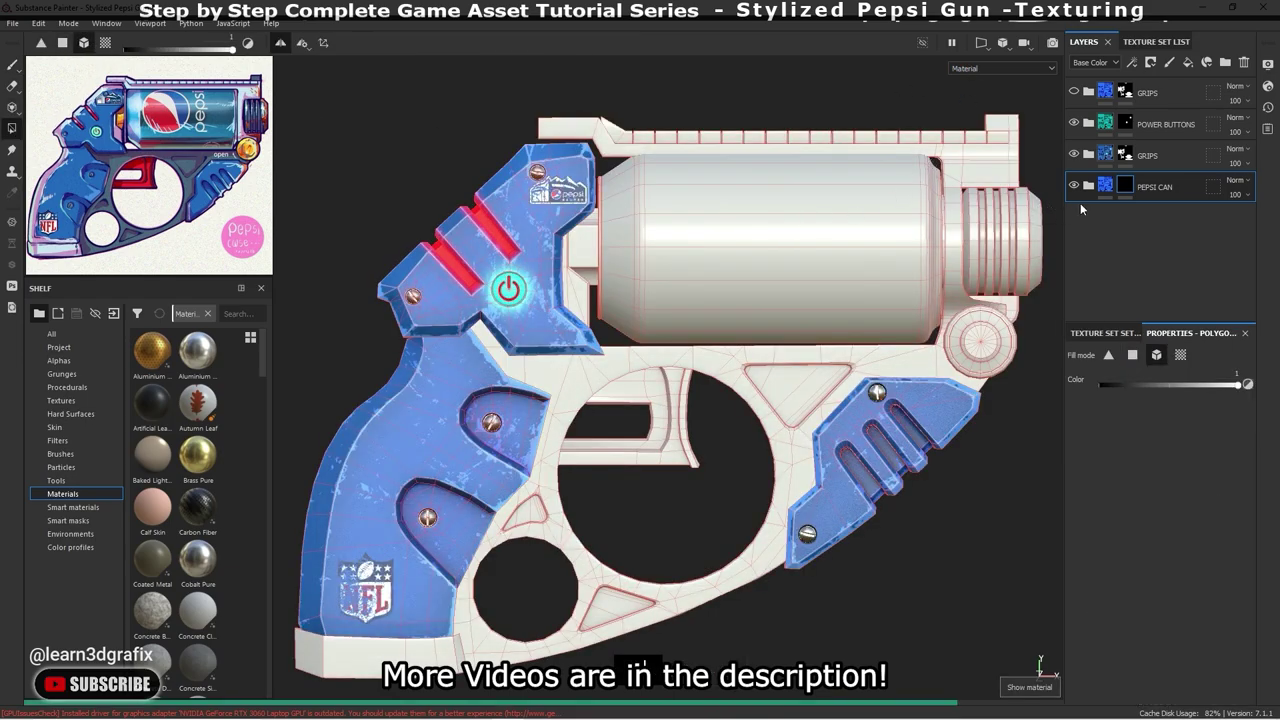
click(1089, 186)
click(1143, 283)
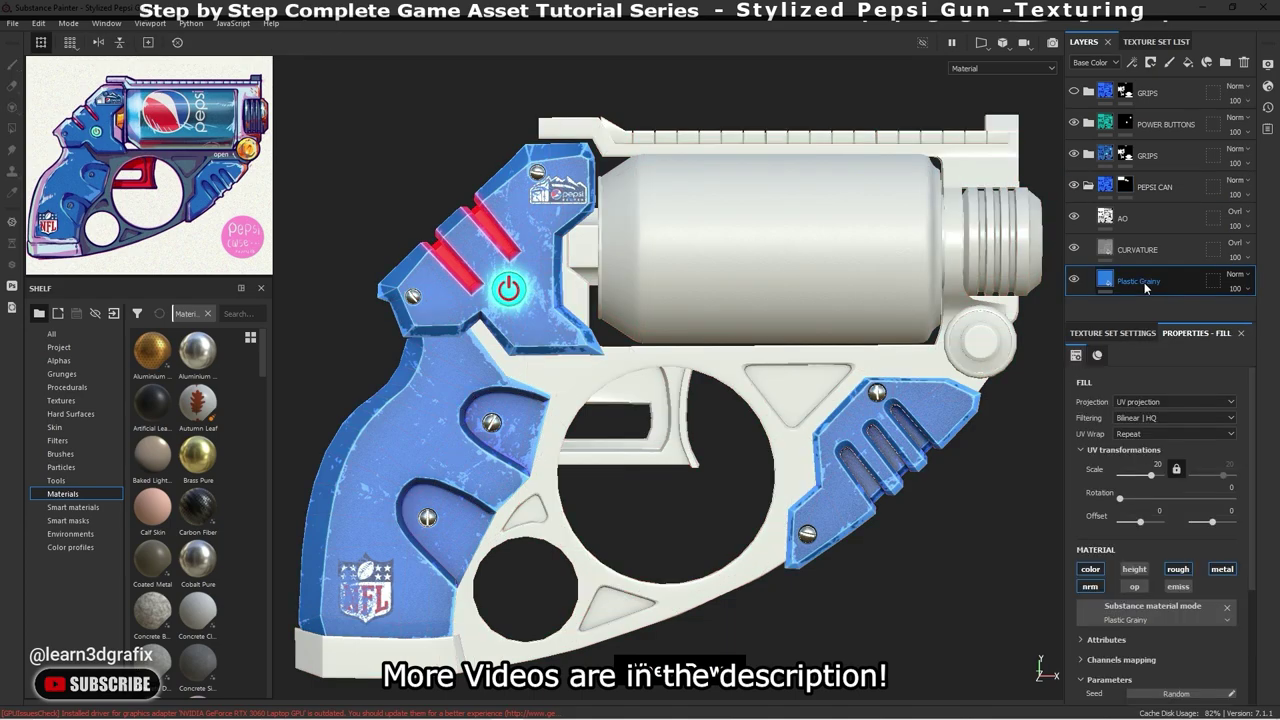
click(1244, 64)
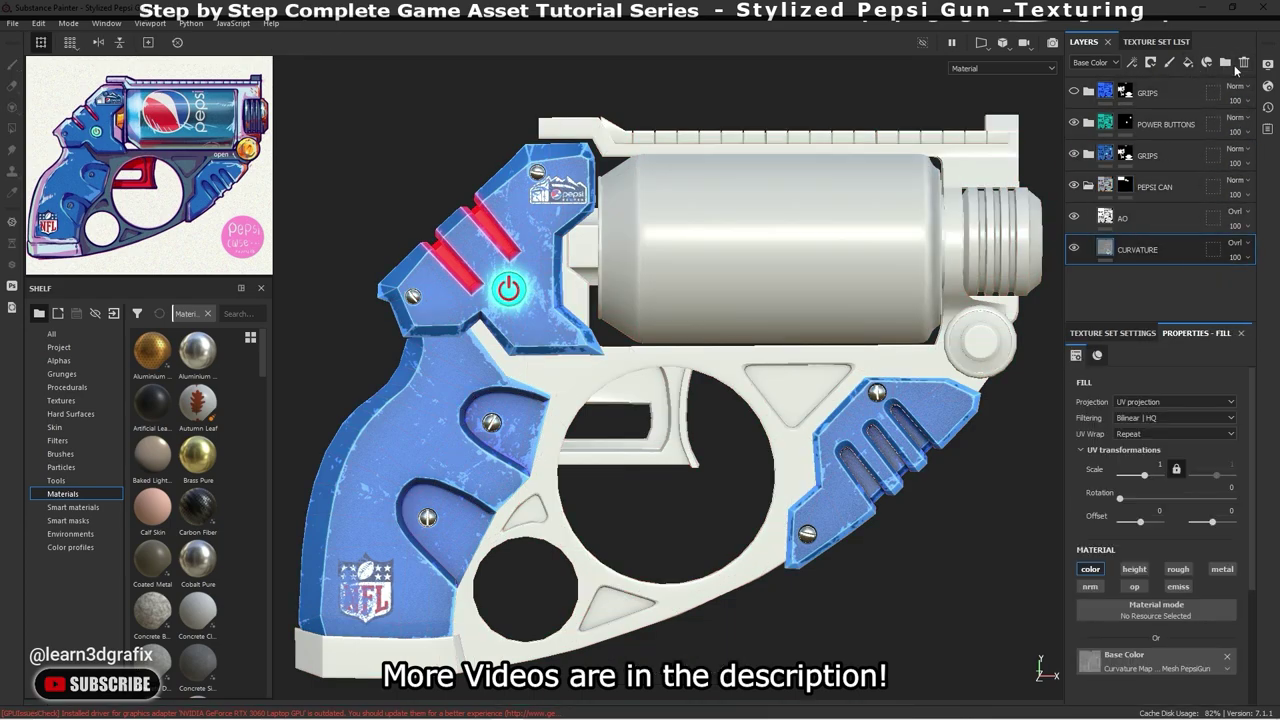
drag(1147, 258, 1144, 290)
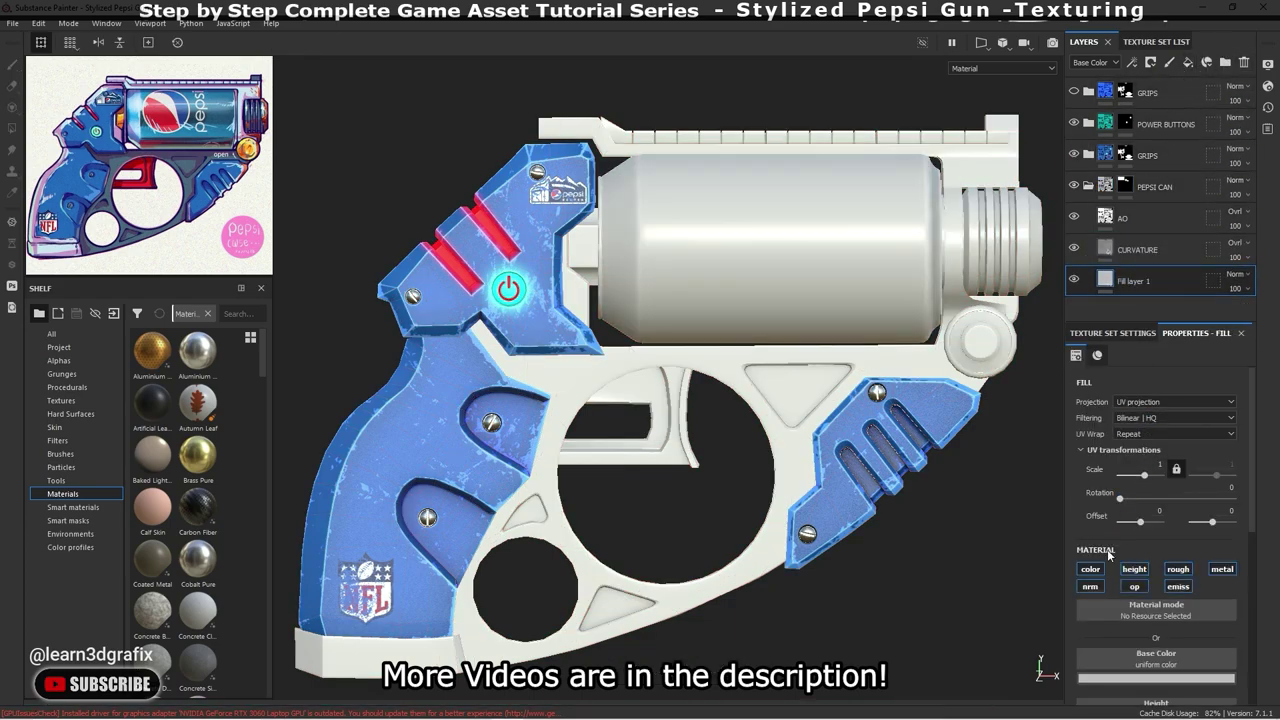
- Import the PEPSI LABEL 3.png image as a resource for the fill's base colour
click(12, 22)
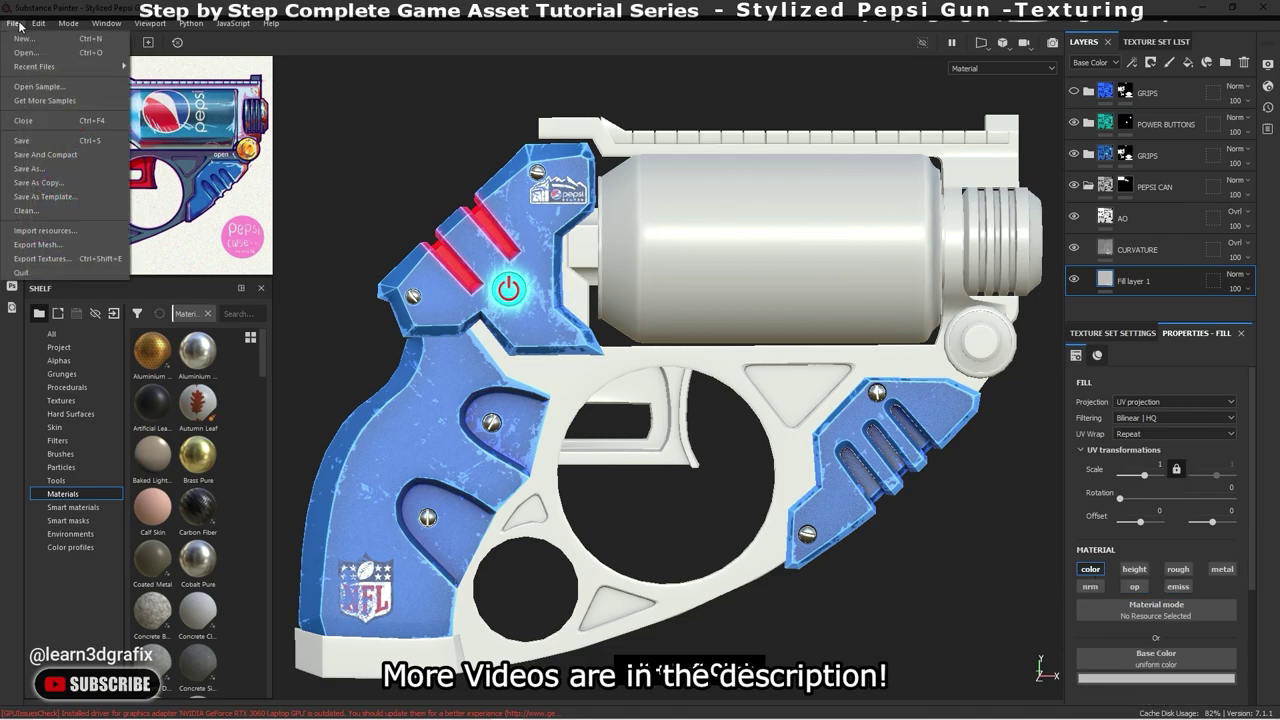
click(79, 226)
click(712, 192)
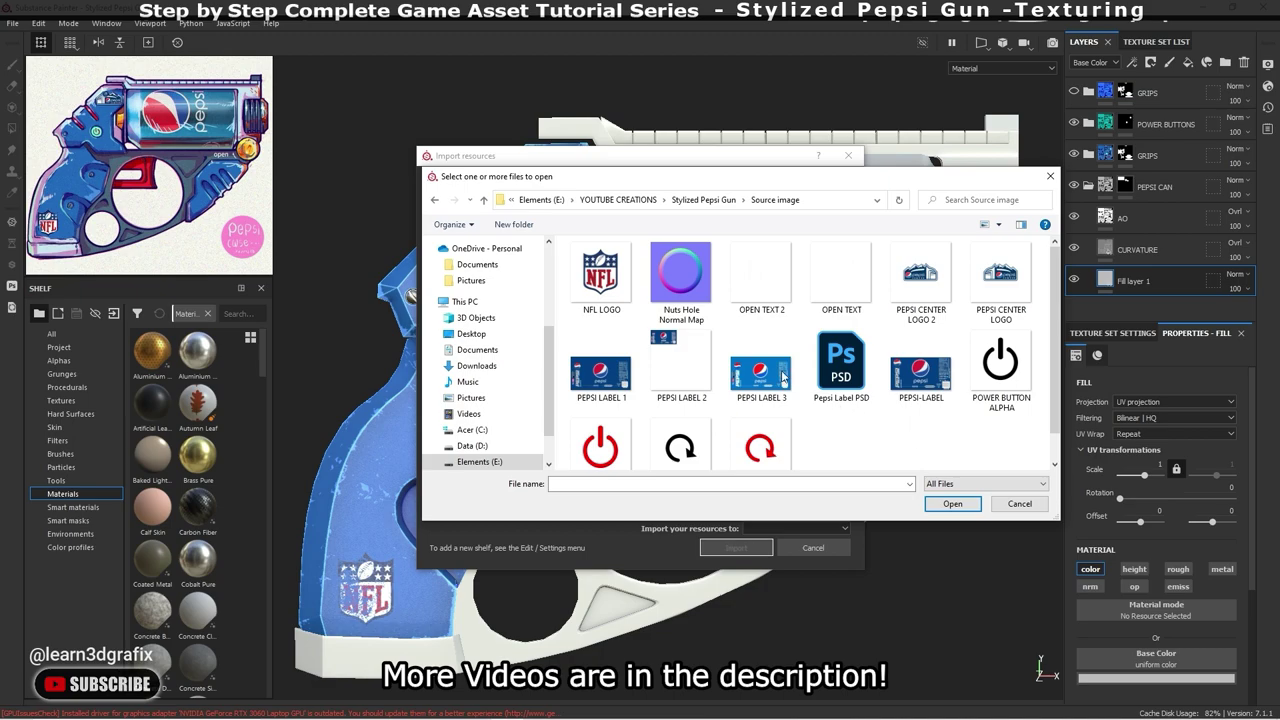
click(955, 504)
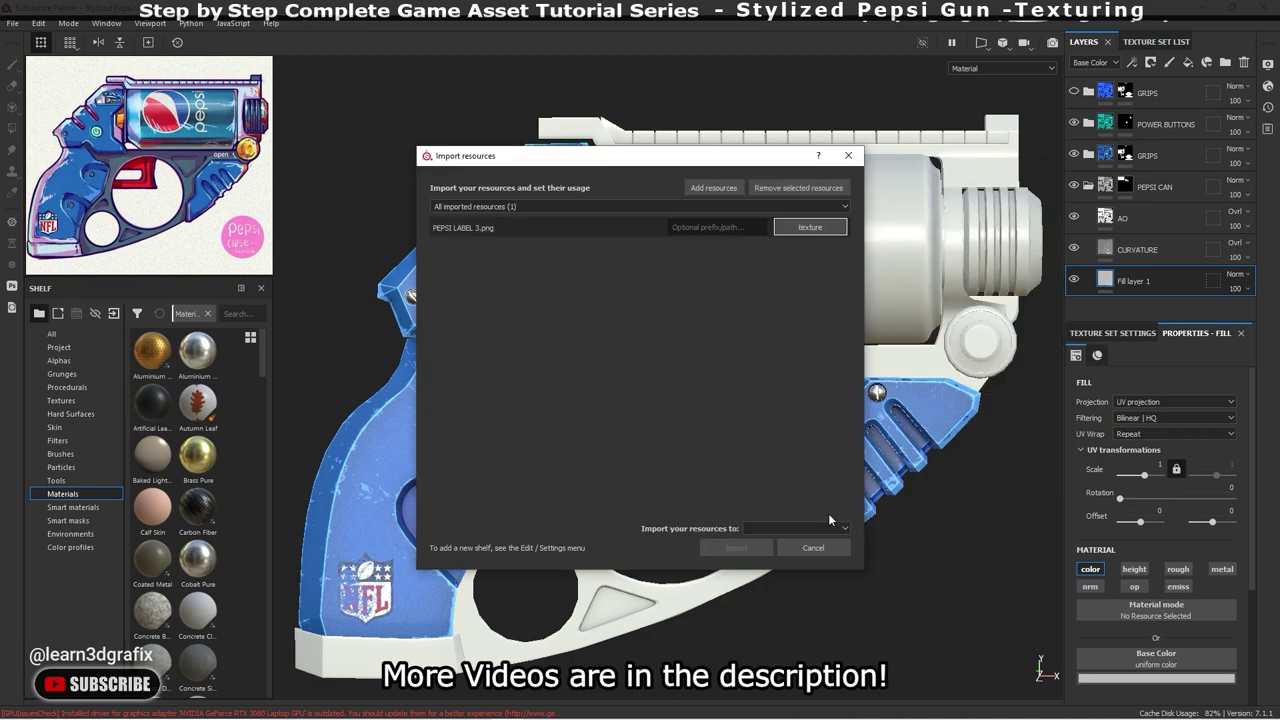
click(838, 552)
click(722, 548)
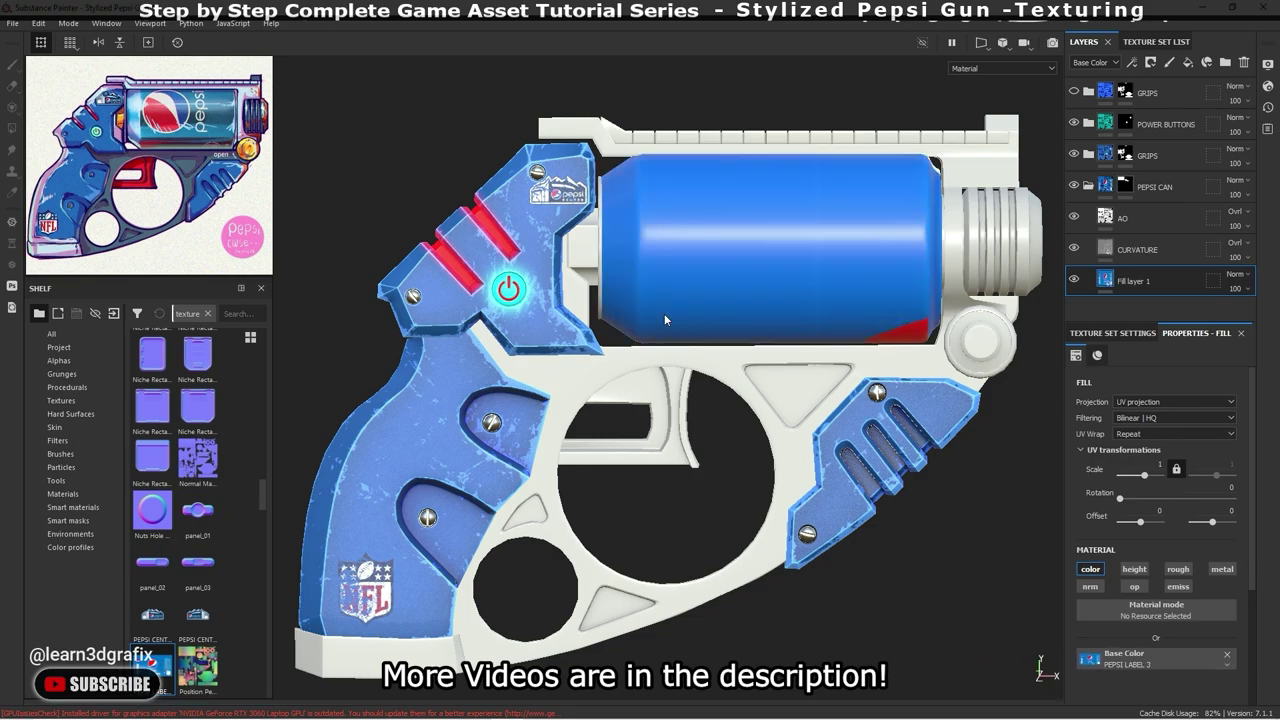
- In the 2D UV view, shift the label down and scale it to cover the can's UV island
key(F3)
scroll(641, 294, down, 5)
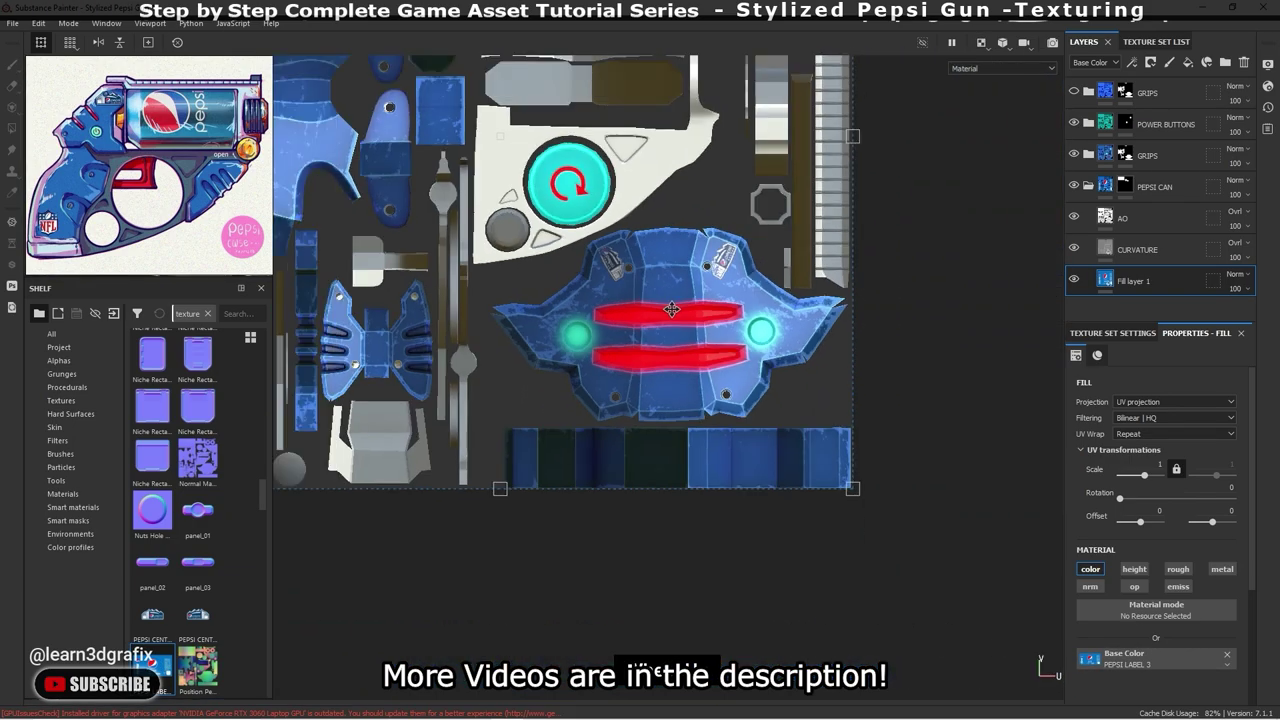
drag(641, 294, 621, 302)
middle_drag(585, 256, 946, 547)
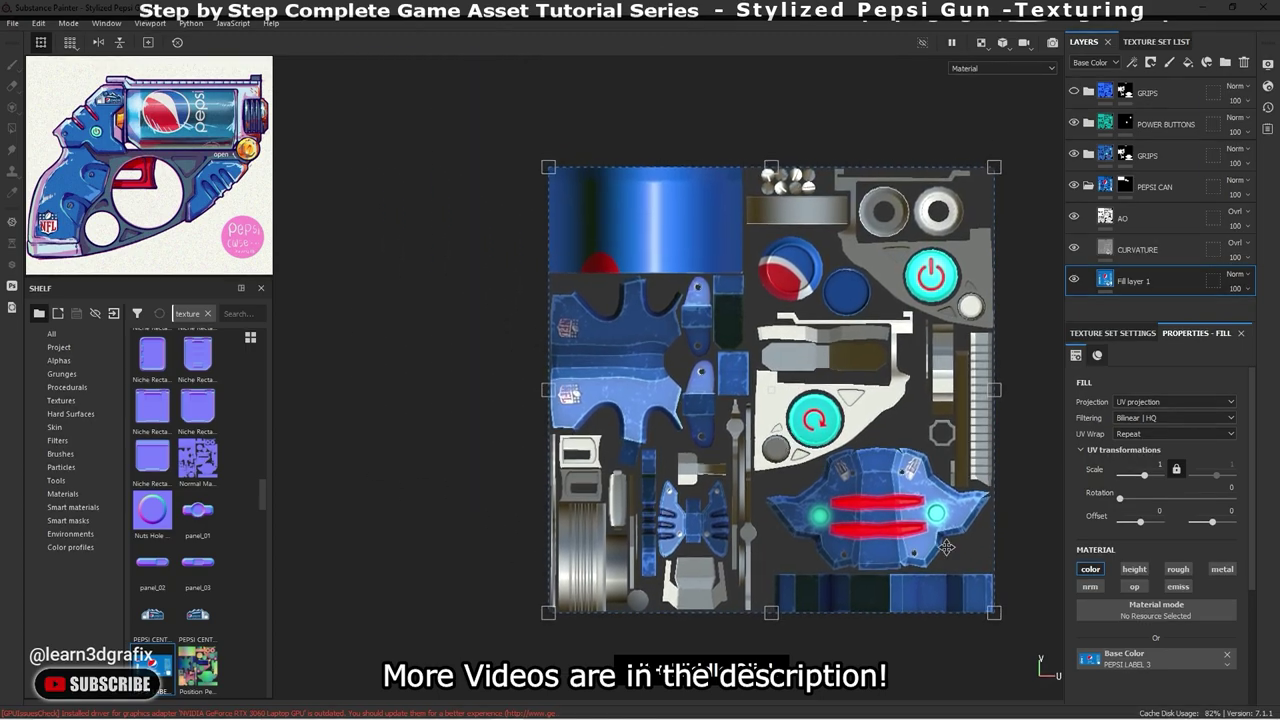
drag(801, 353, 830, 372)
scroll(830, 372, up, 3)
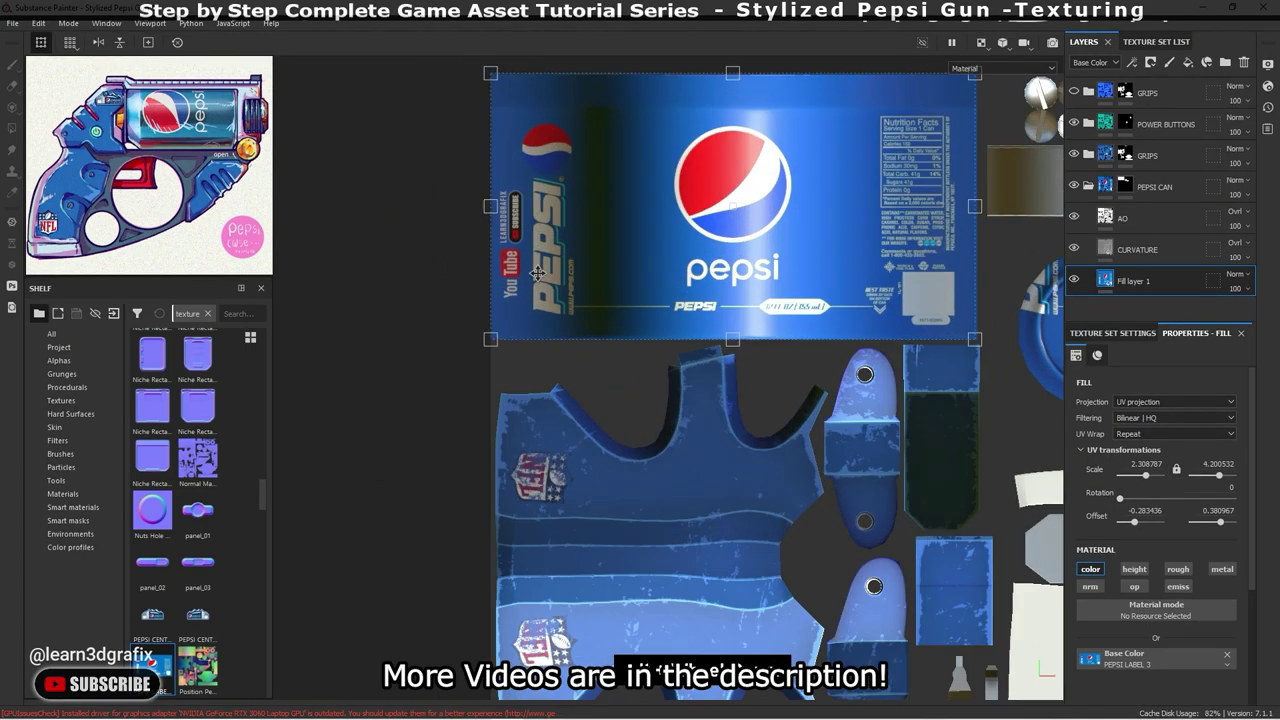
scroll(830, 372, up, 3)
scroll(436, 380, down, 2)
scroll(830, 420, up, 3)
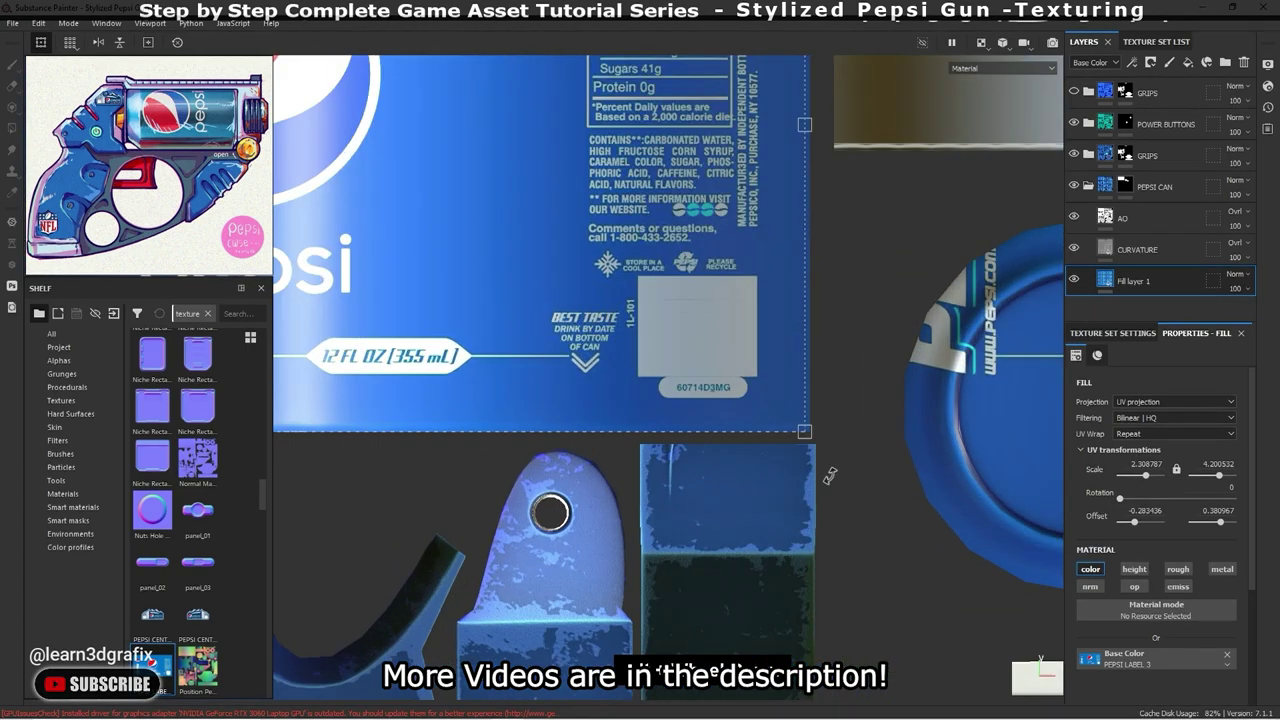
scroll(835, 400, up, 3)
drag(833, 388, 840, 395)
scroll(833, 394, down, 2)
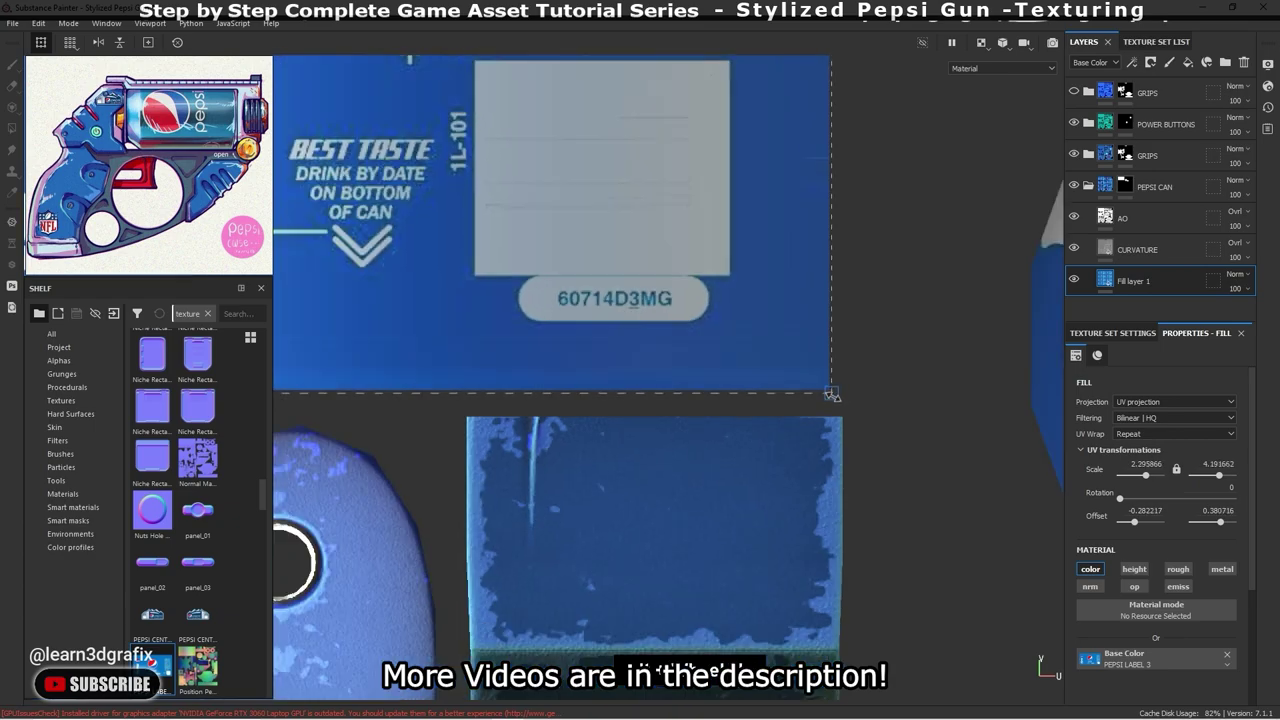
scroll(833, 394, down, 3)
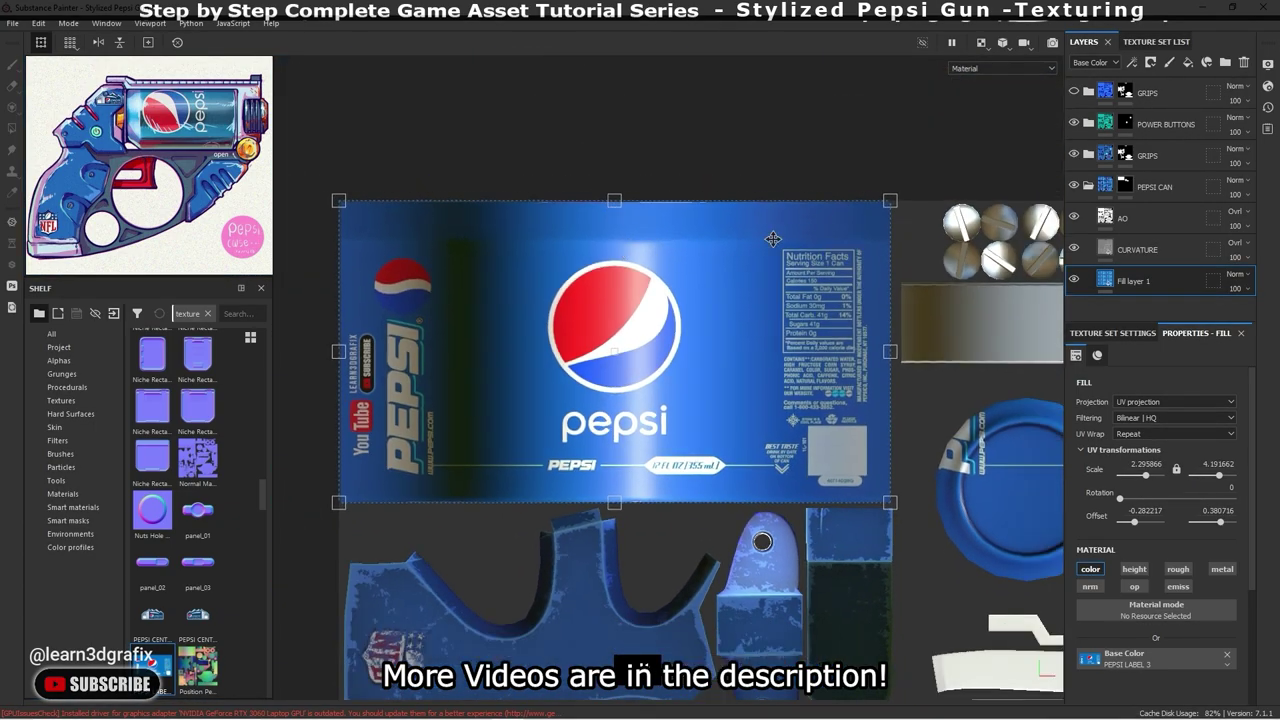
scroll(773, 239, down, 1)
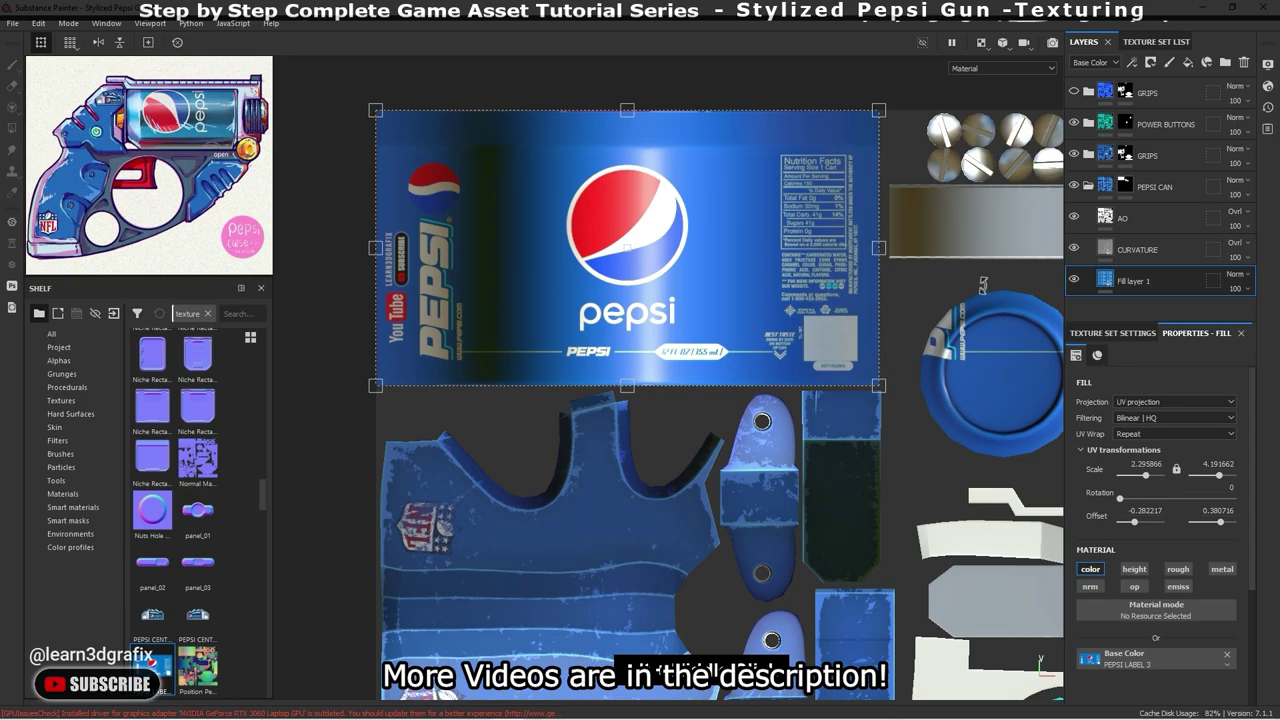
- Return to the 3D view and zoom to check the label wrapping the can
key(F2)
scroll(985, 292, up, 2)
scroll(930, 282, up, 1)
scroll(865, 286, up, 2)
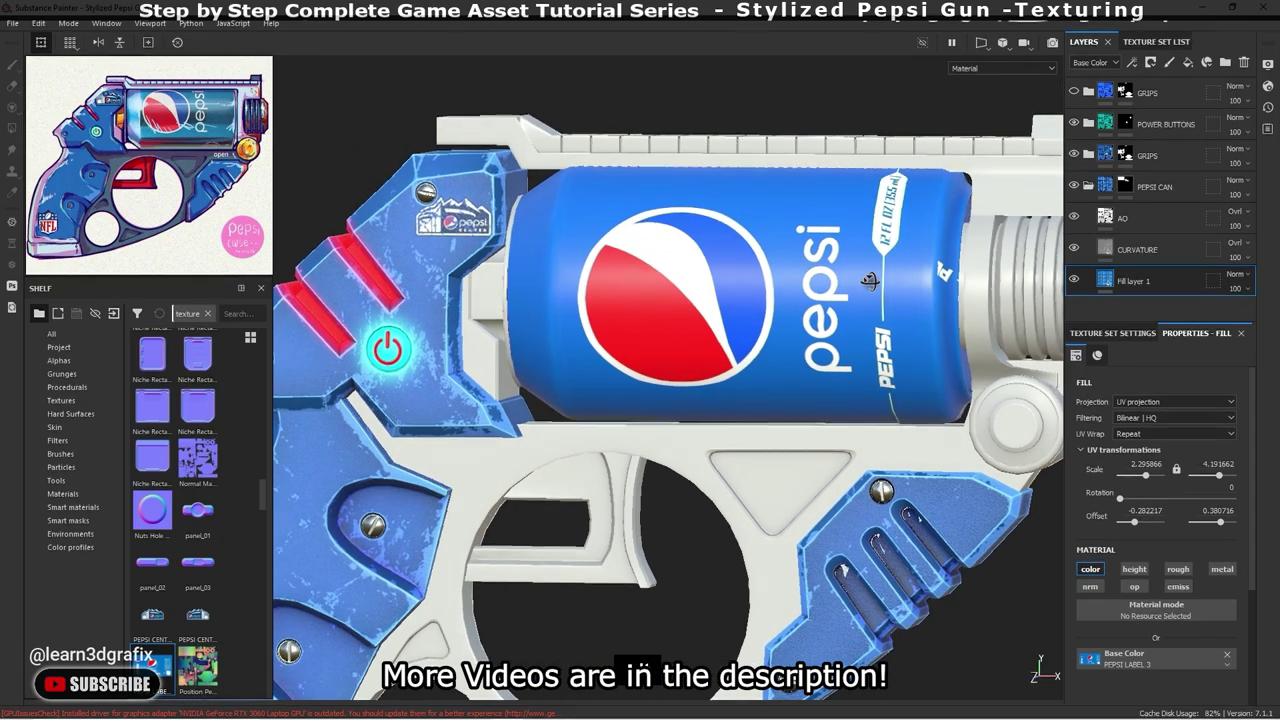
scroll(870, 282, down, 2)
- Add a black mask to Fill layer 1, trying then undoing can and rectangle fills
right_click(1150, 281)
click(1085, 75)
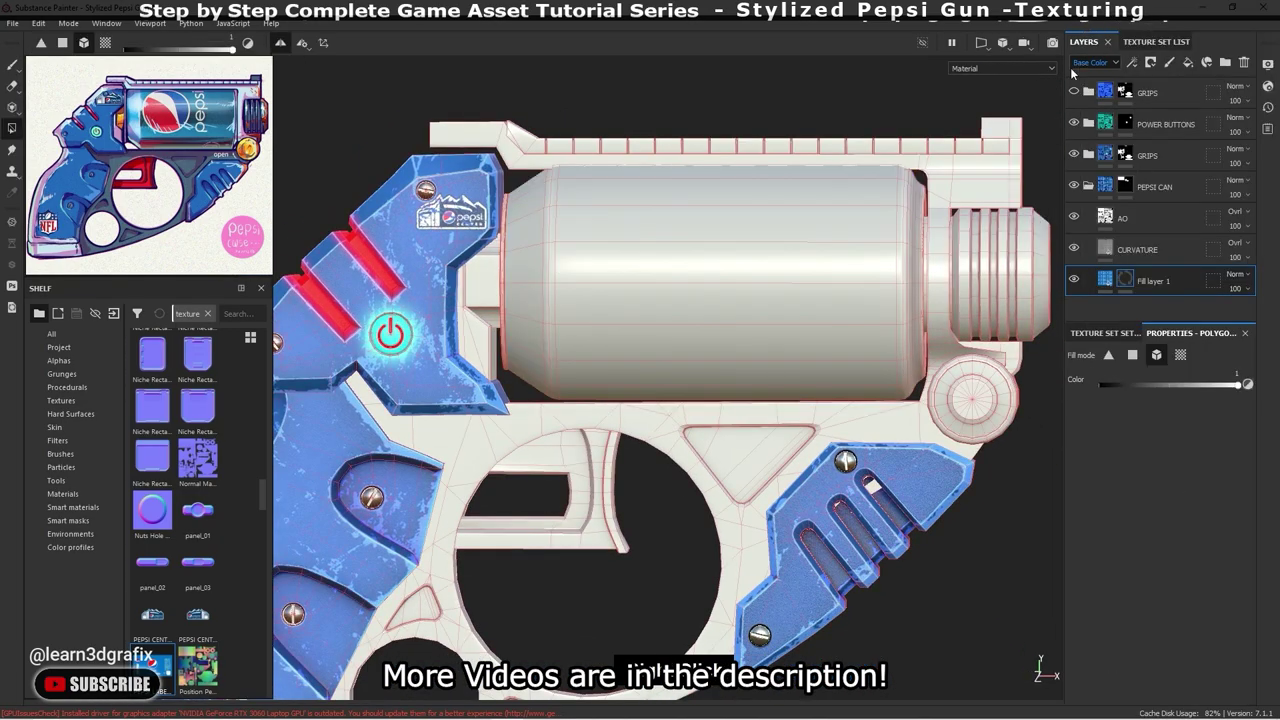
click(995, 140)
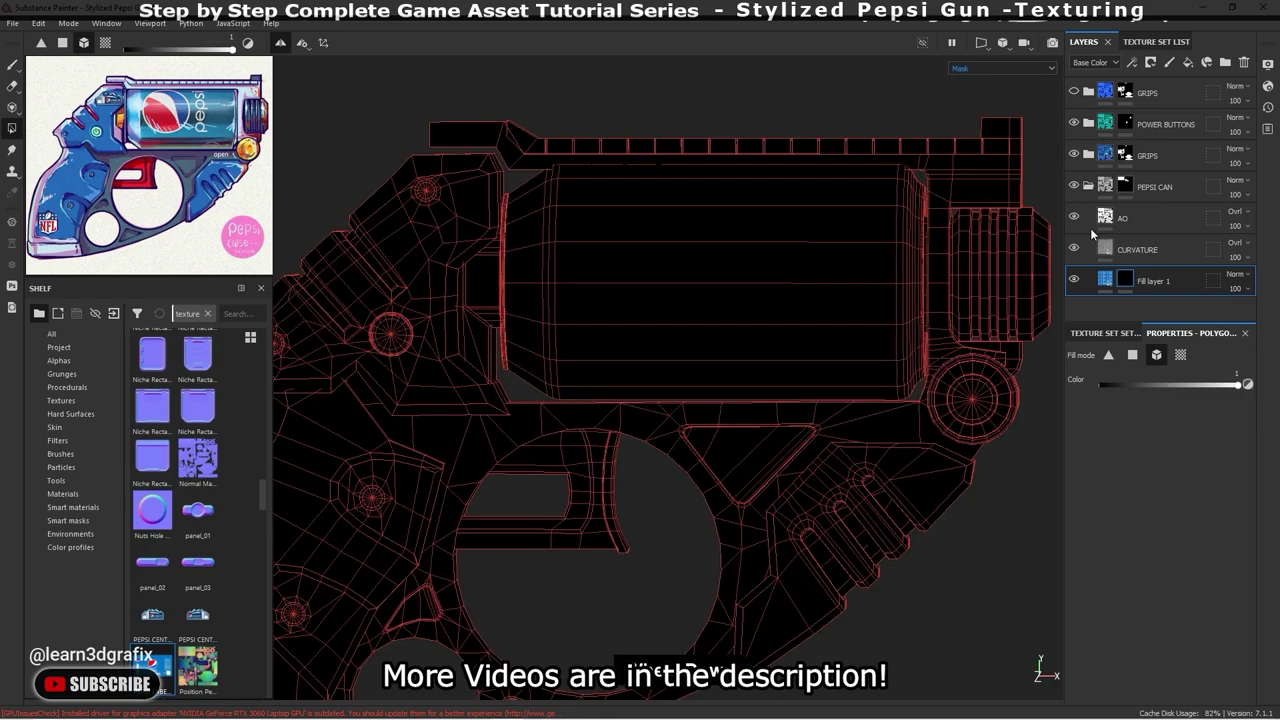
click(713, 288)
key(ctrl+z)
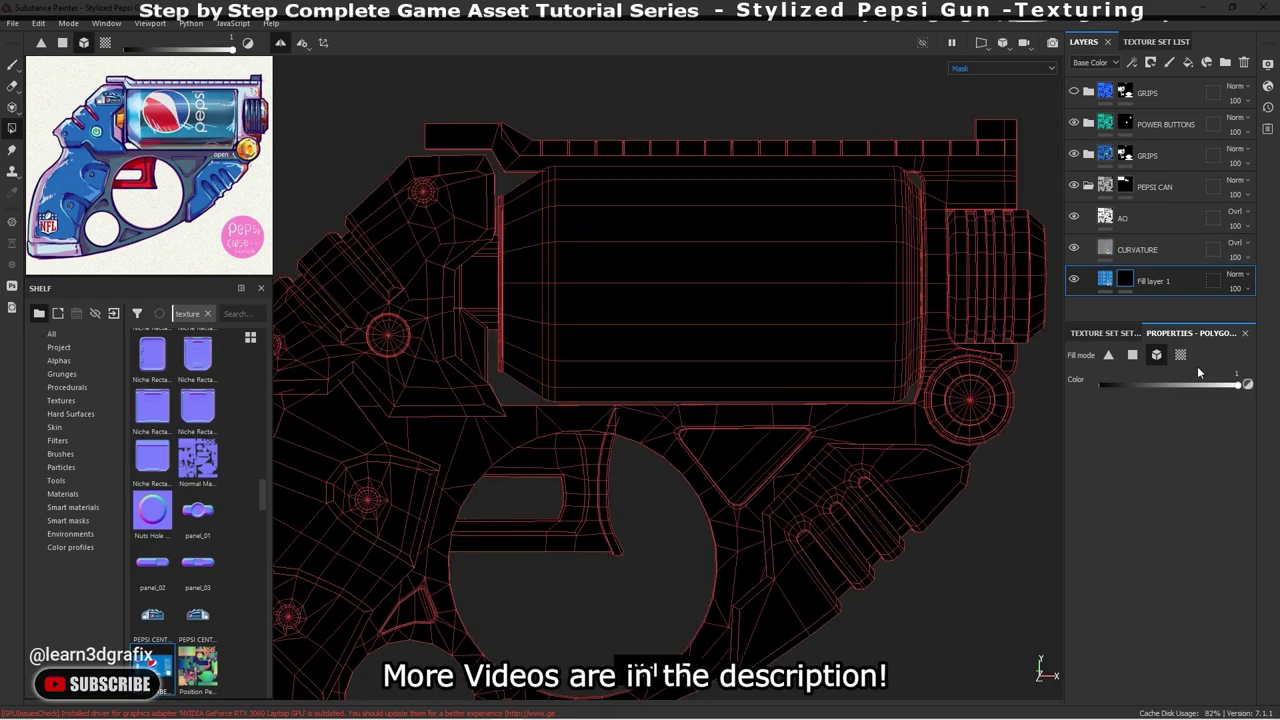
drag(654, 92, 751, 423)
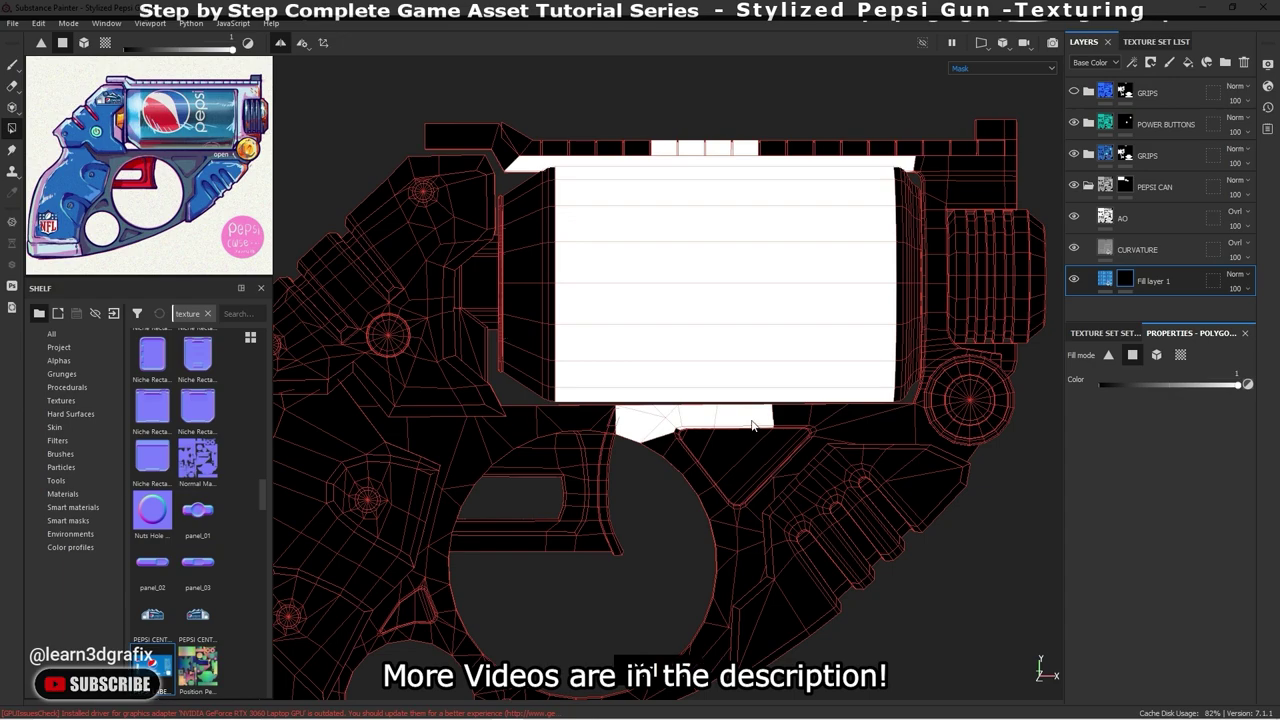
key(ctrl+z)
- Fill the label's UV island white in the mask from the 2D view, then recheck in Material view
key(F2)
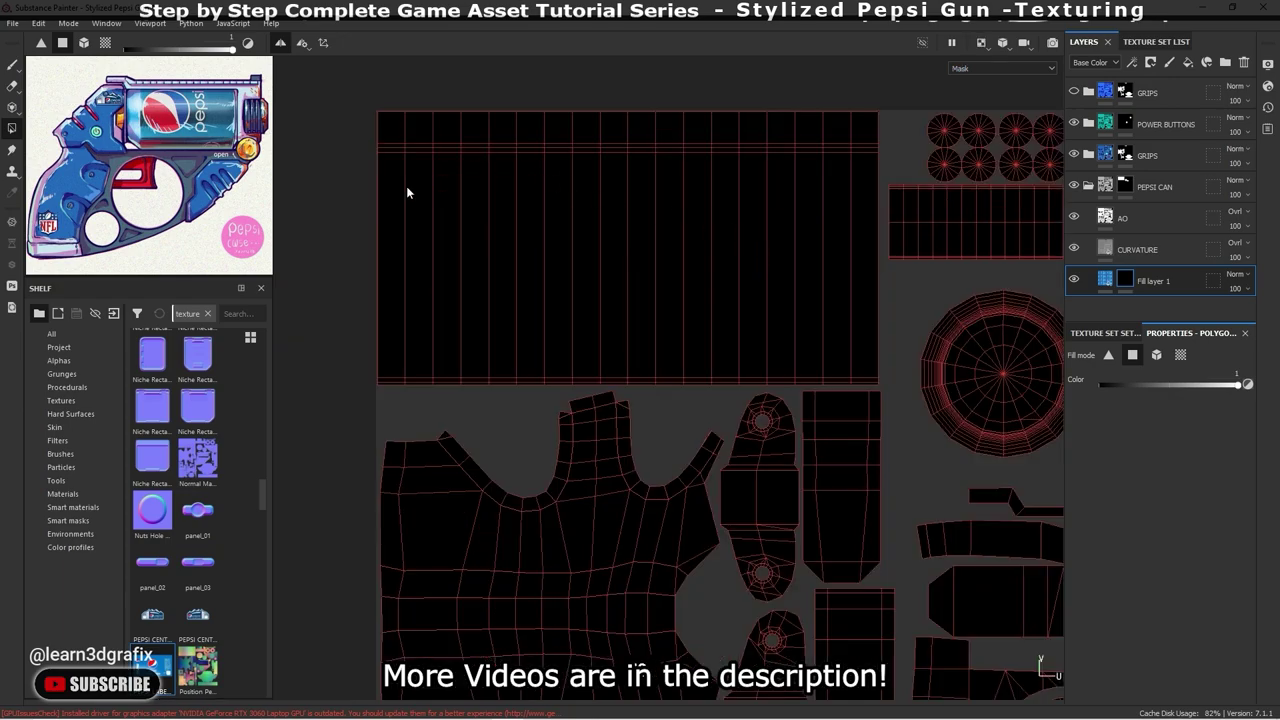
drag(345, 99, 893, 385)
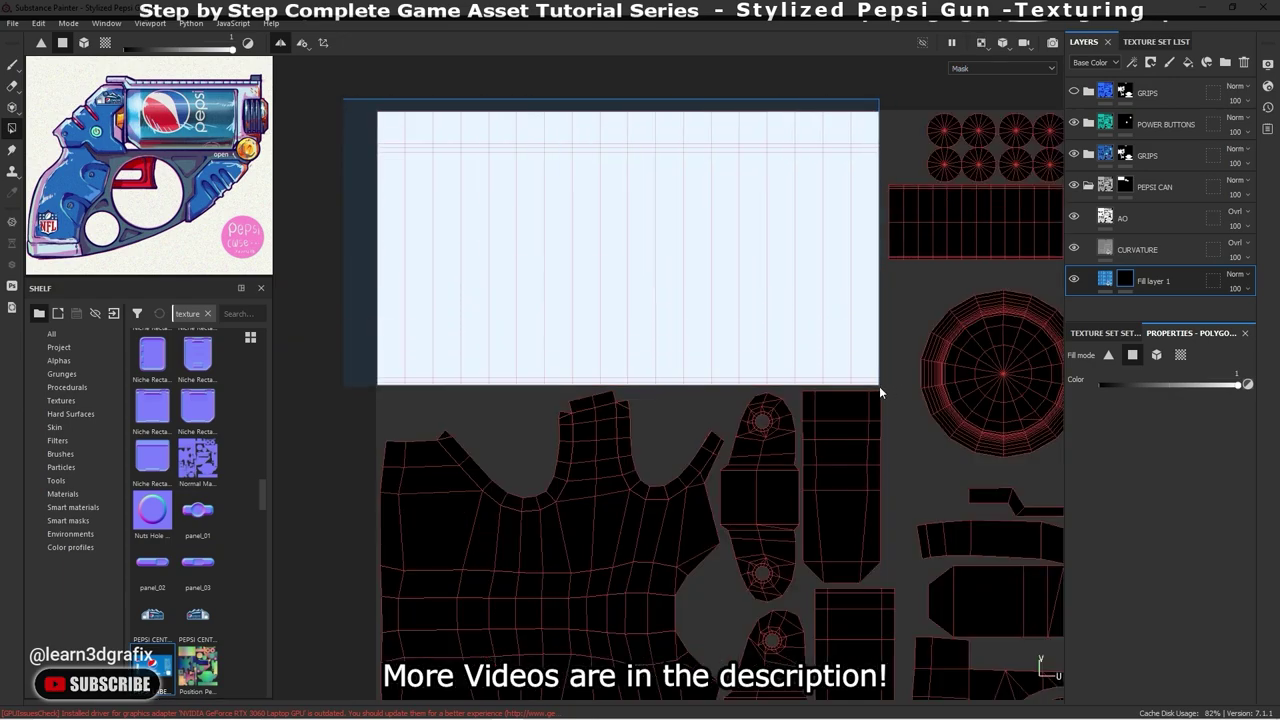
key(F2)
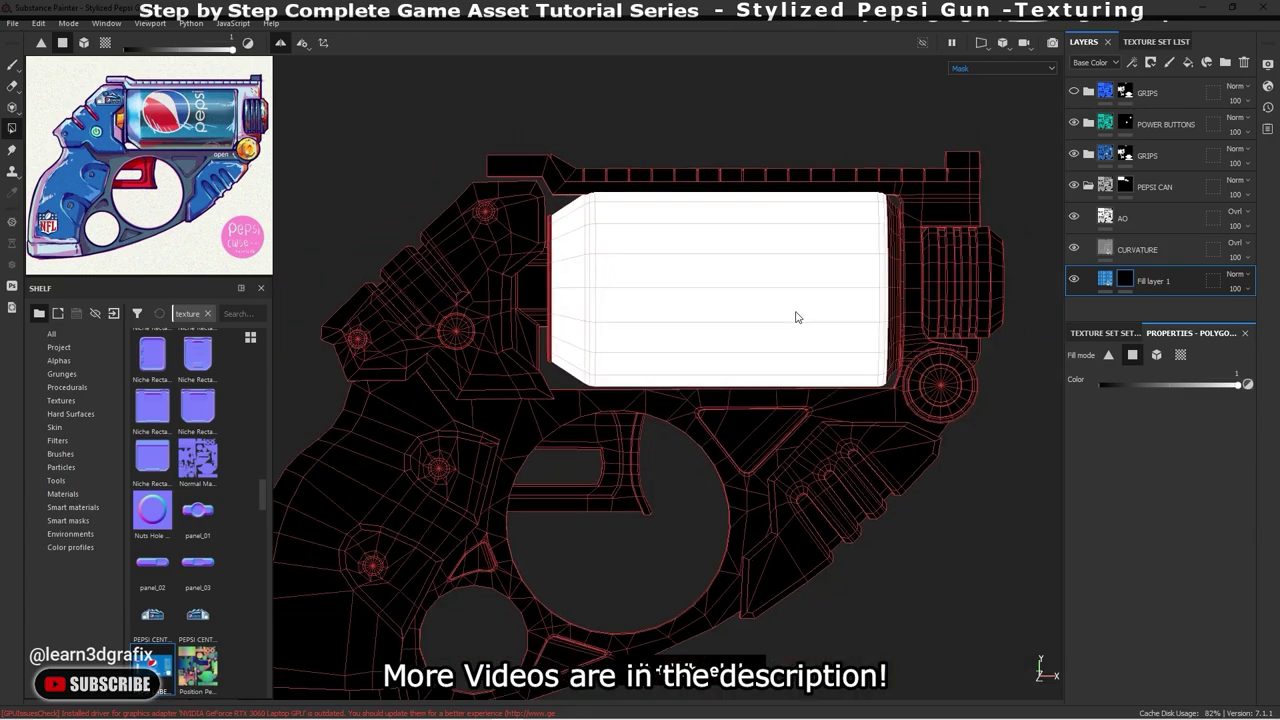
alt+drag(734, 251, 791, 271)
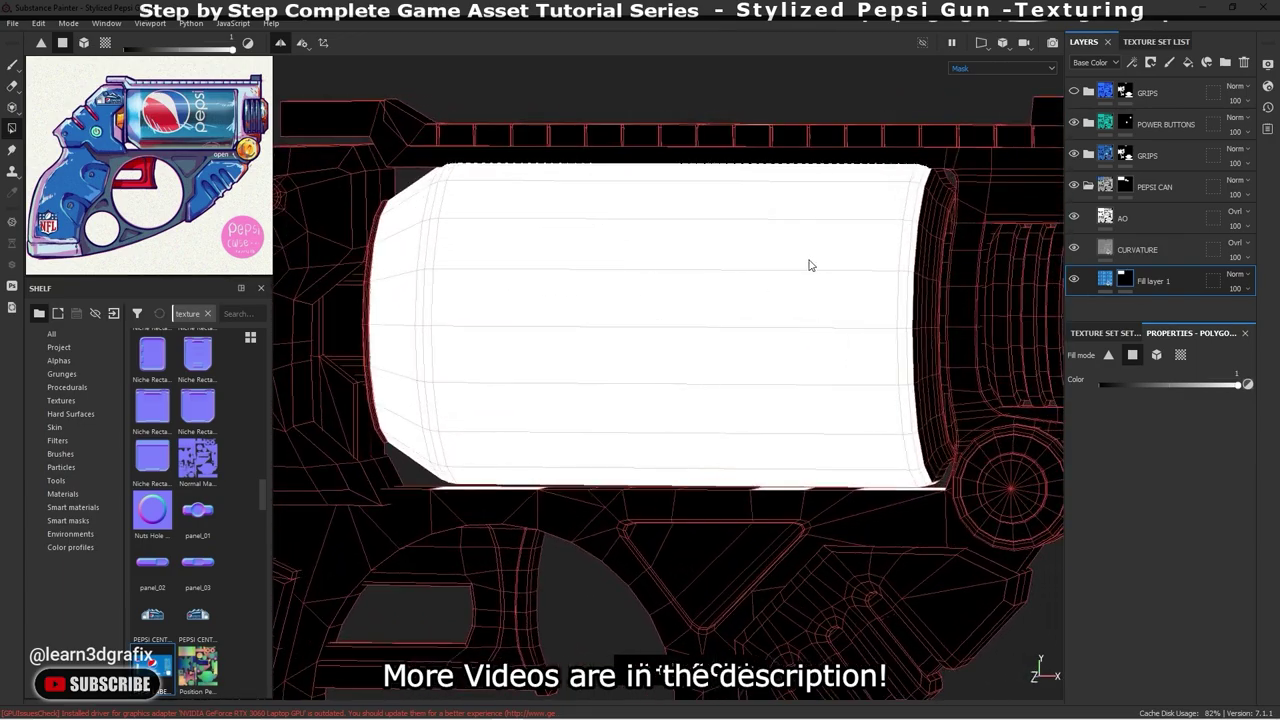
key(m)
scroll(760, 245, down, 2)
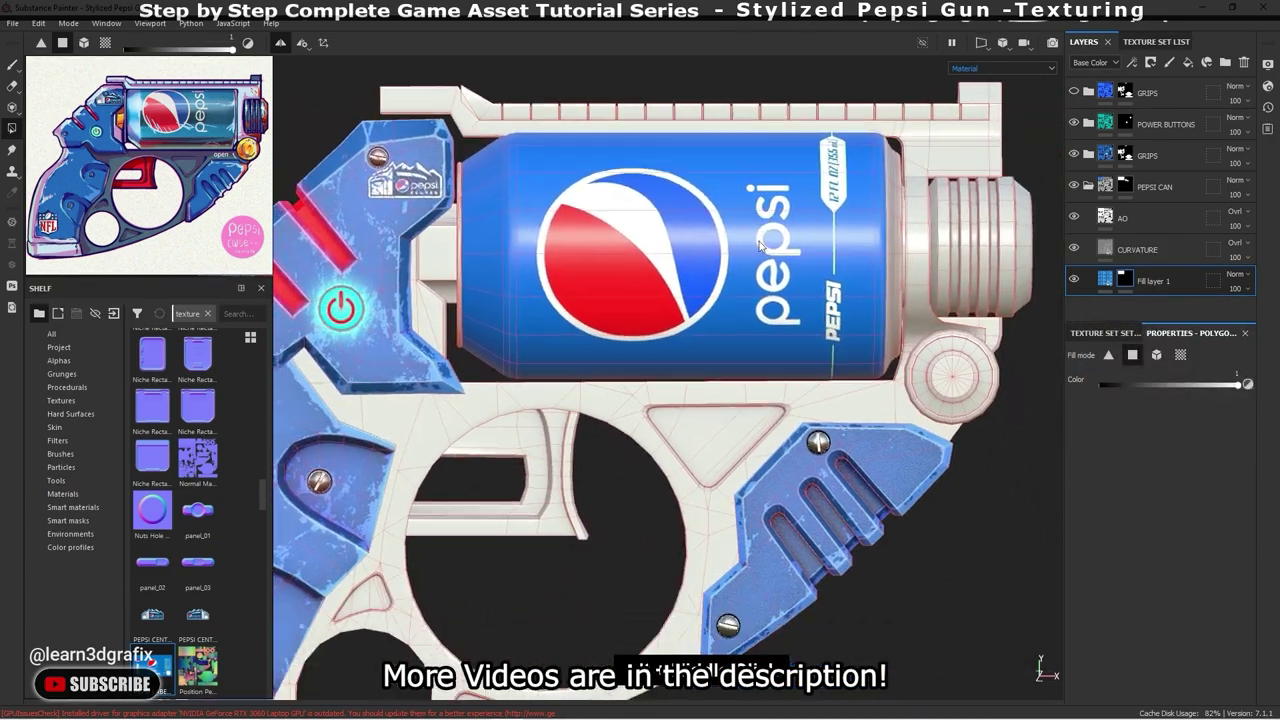
- Search the materials for 'alum' and add Aluminium Pure as a new layer
click(117, 492)
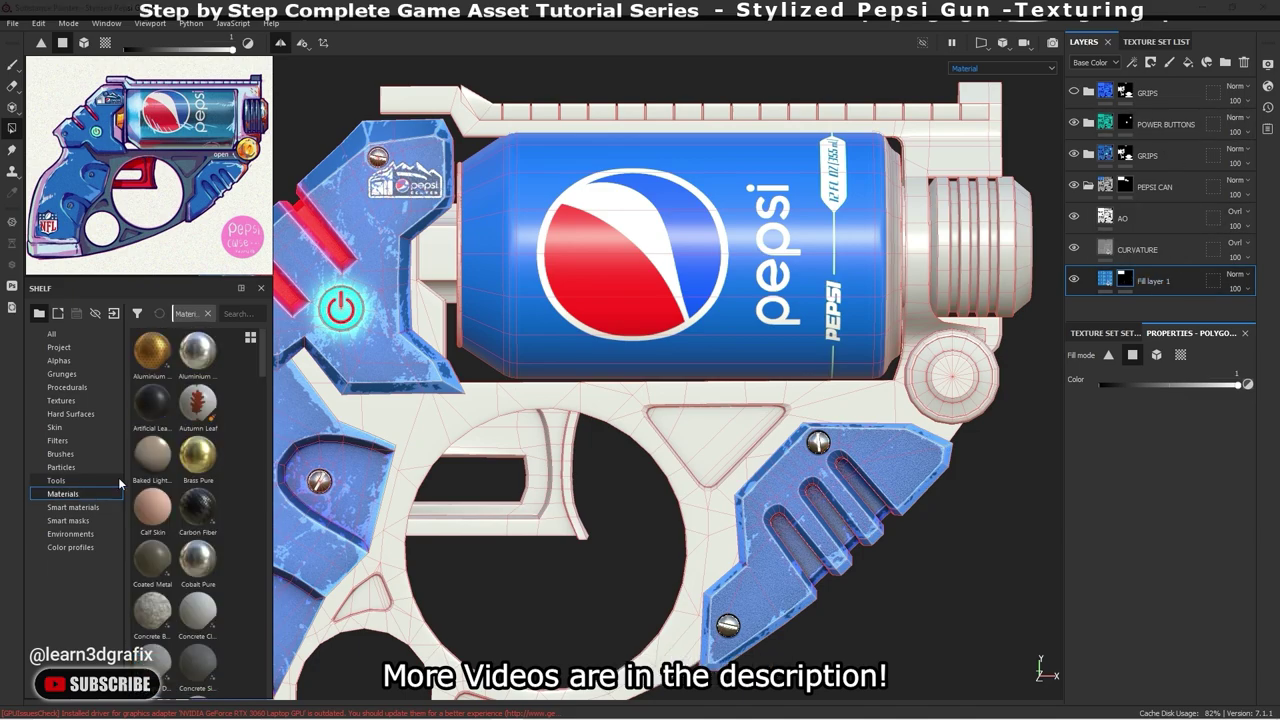
click(235, 313)
text(alum)
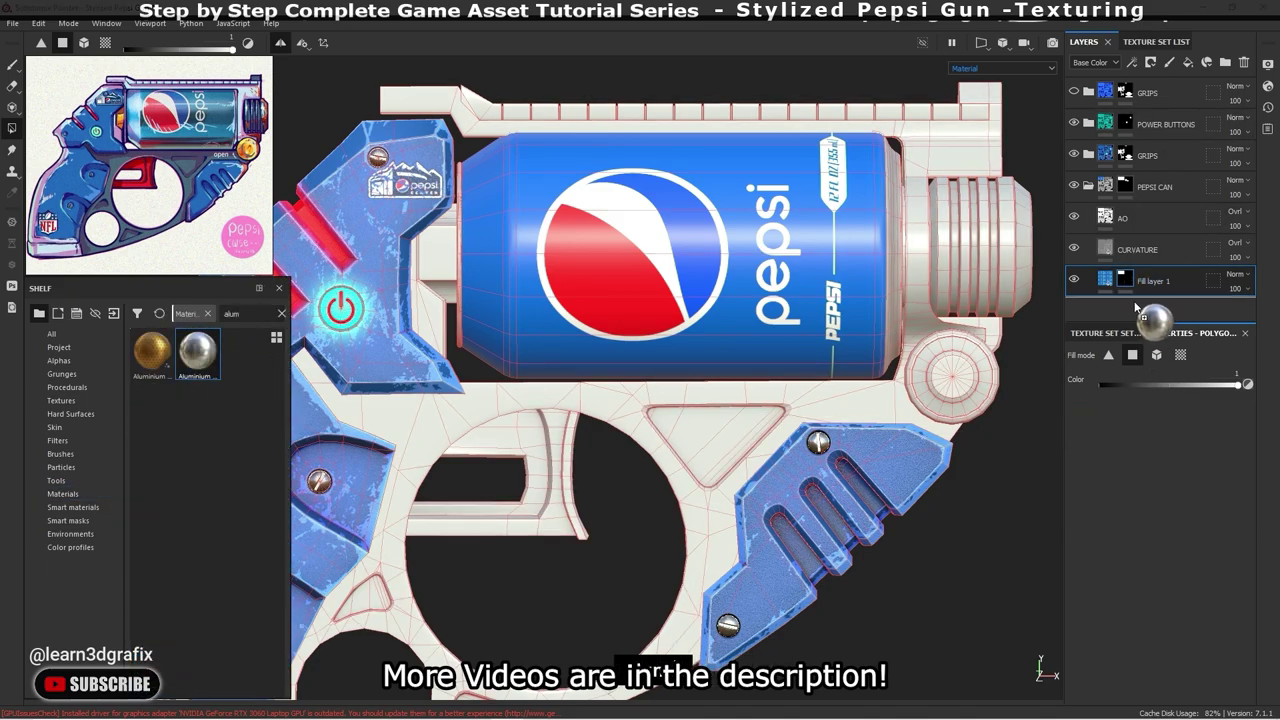
drag(1136, 307, 1134, 307)
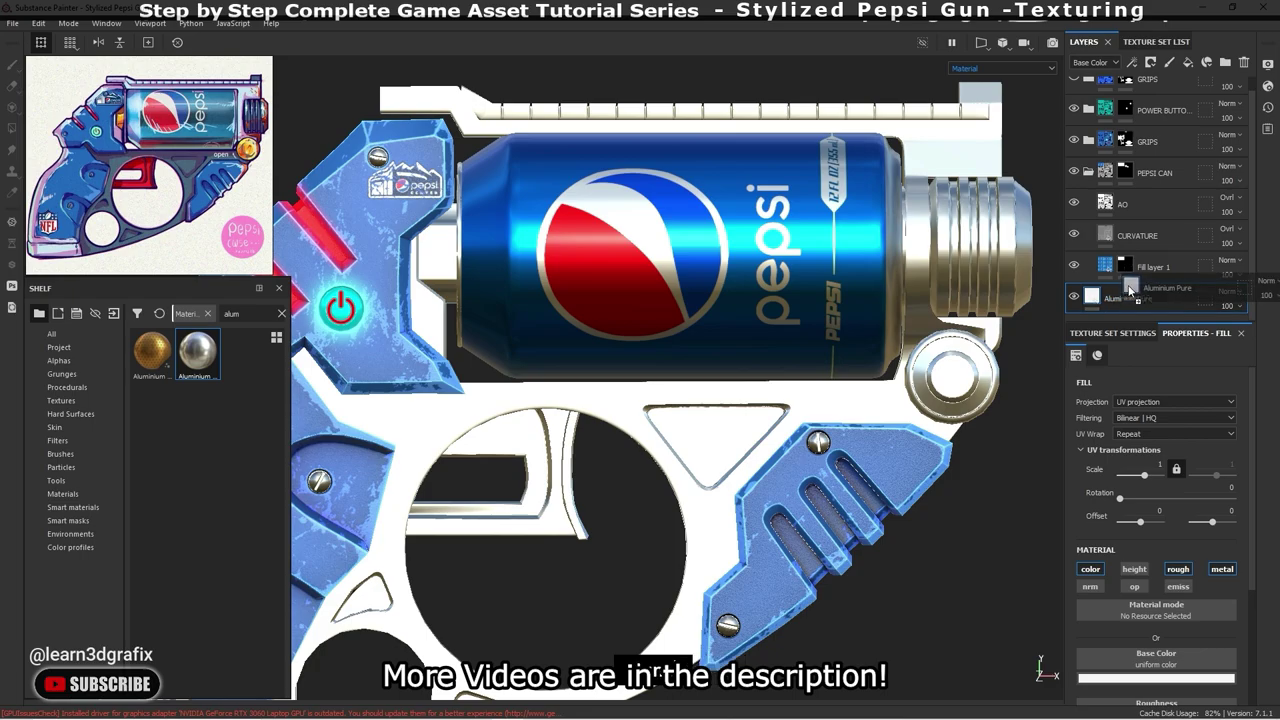
scroll(700, 400, up, 3)
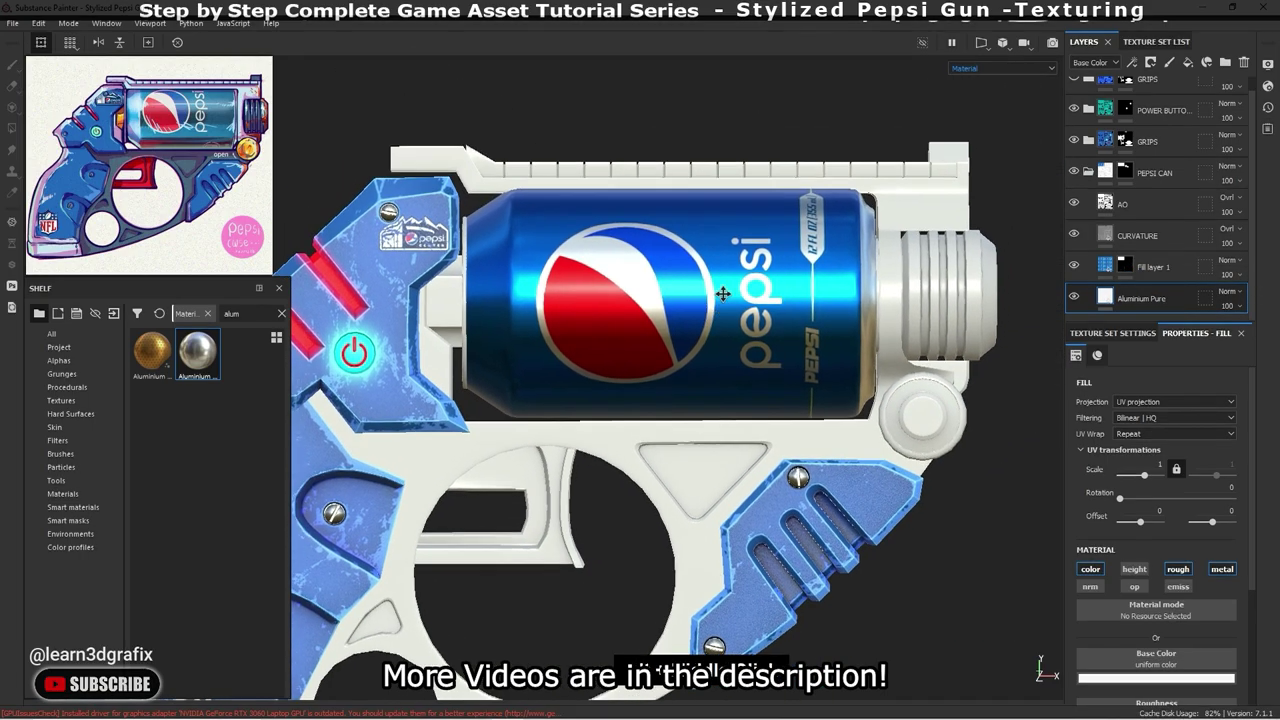
mouse_move(864, 350)
alt+mouse_down()
mouse_move(850, 413)
mouse_move(816, 413)
alt+mouse_up()
- Give the Aluminium Pure layer a light grey base colour, c4c5c5
click(1156, 678)
click(1261, 566)
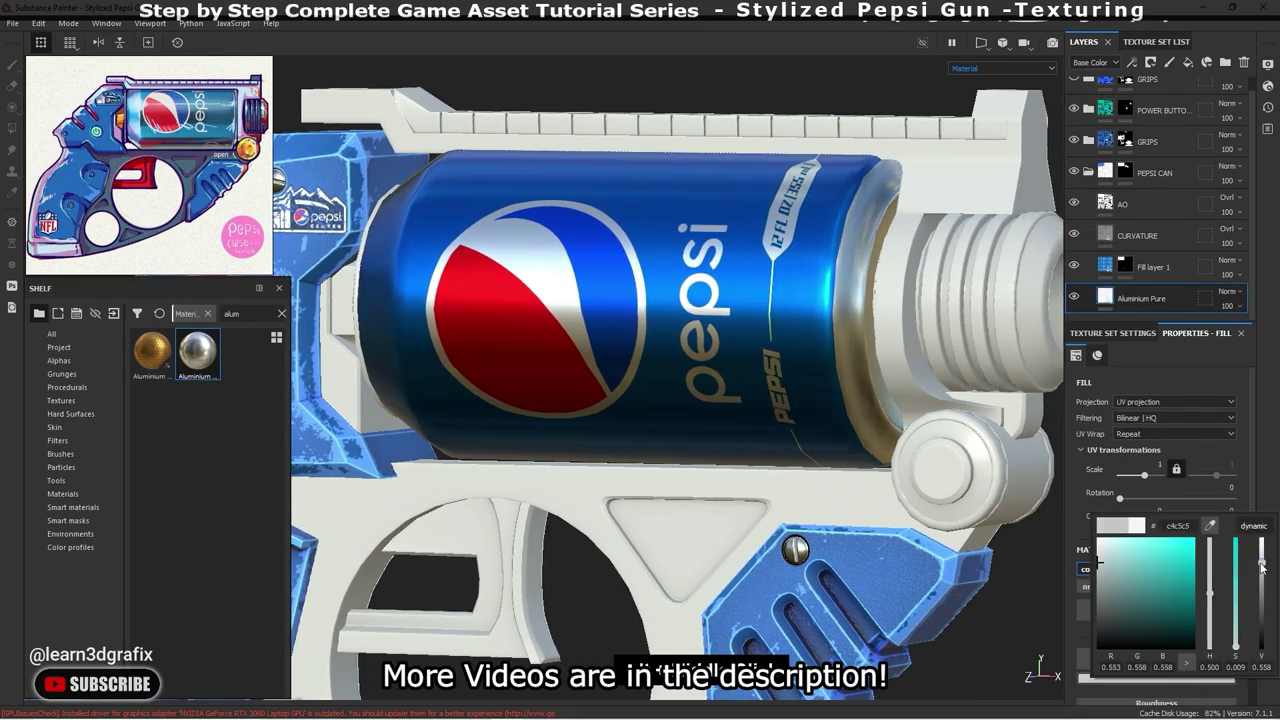
click(1000, 68)
click(1036, 96)
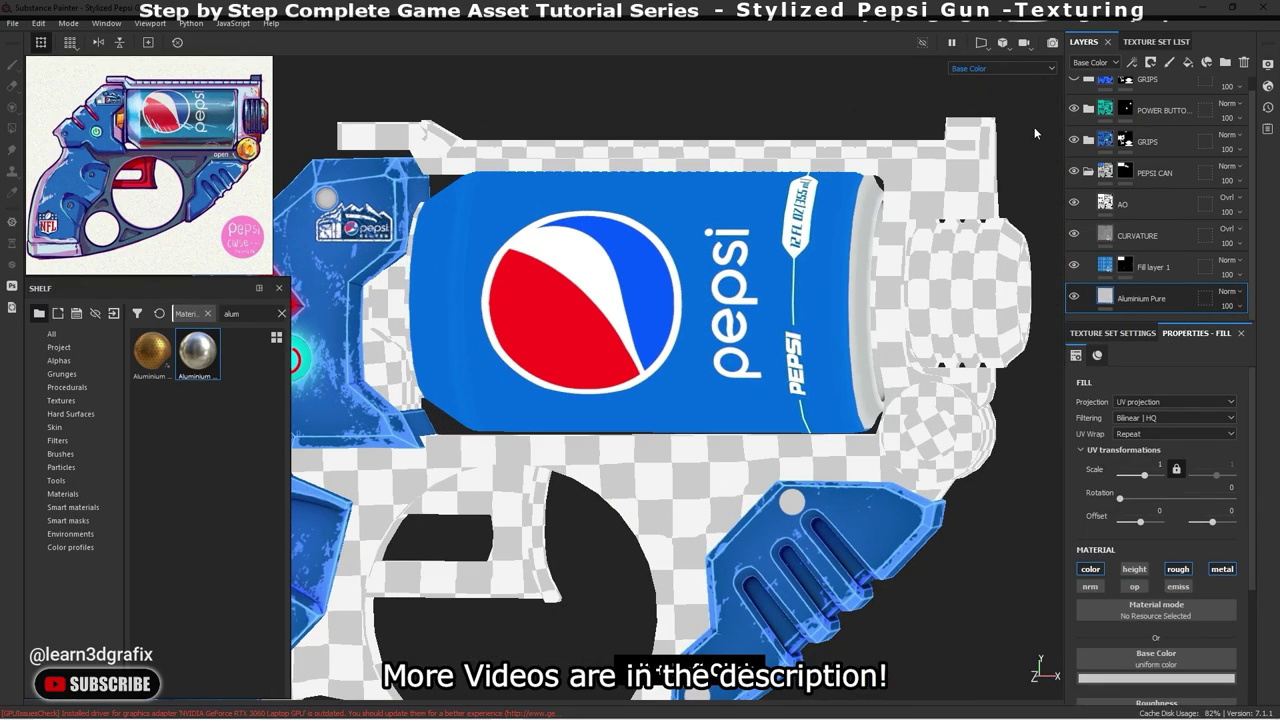
click(971, 79)
alt+drag(805, 278, 864, 288)
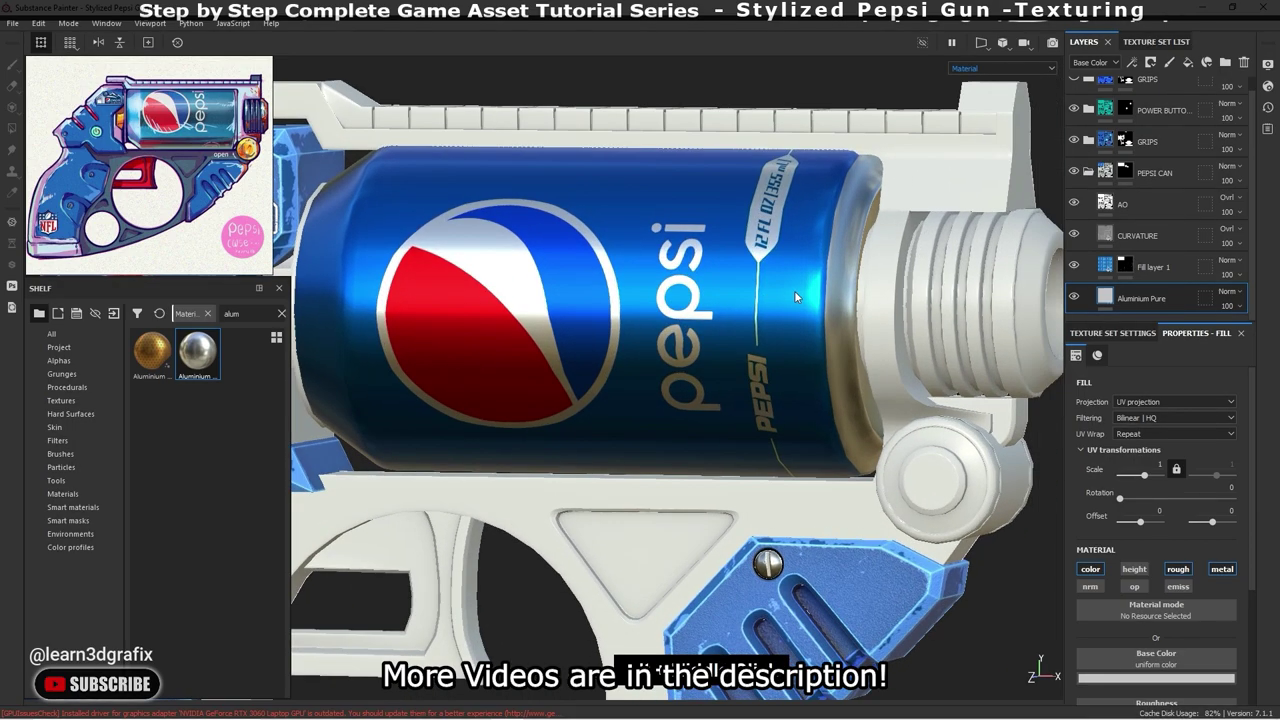
scroll(1186, 585, down, 2)
scroll(1186, 585, down, 1)
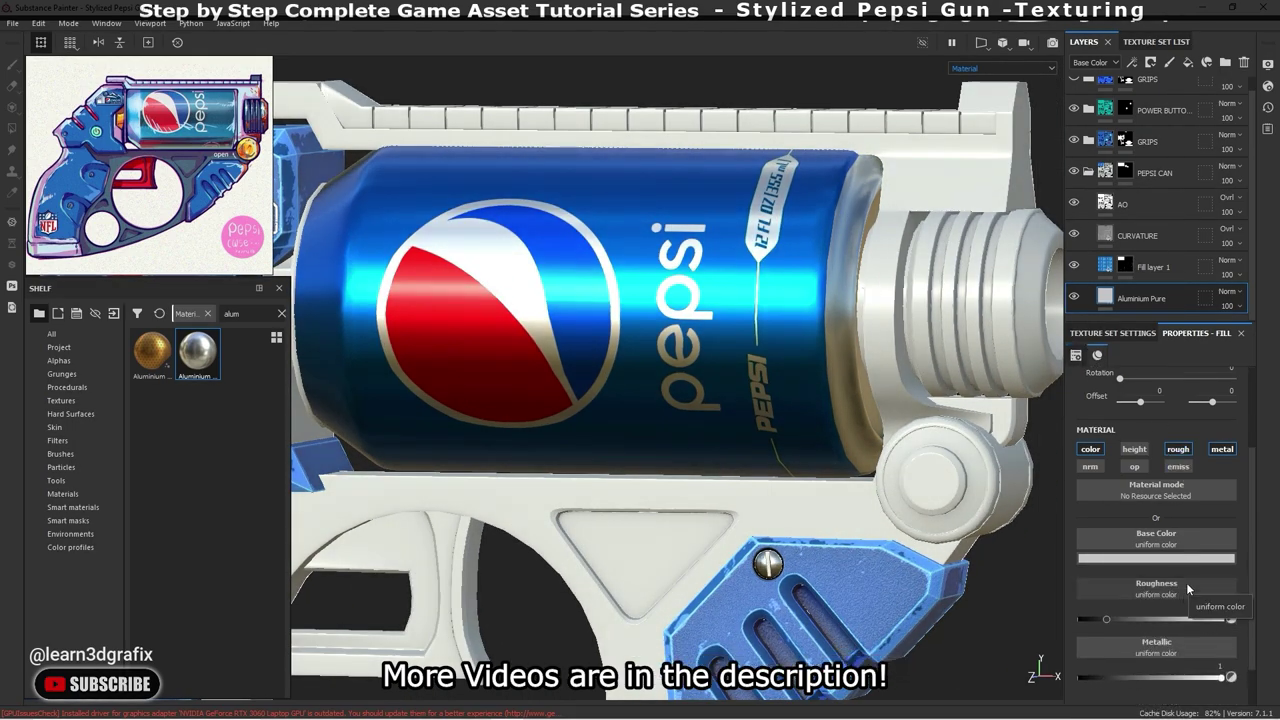
mouse_move(1218, 607)
text(.3)
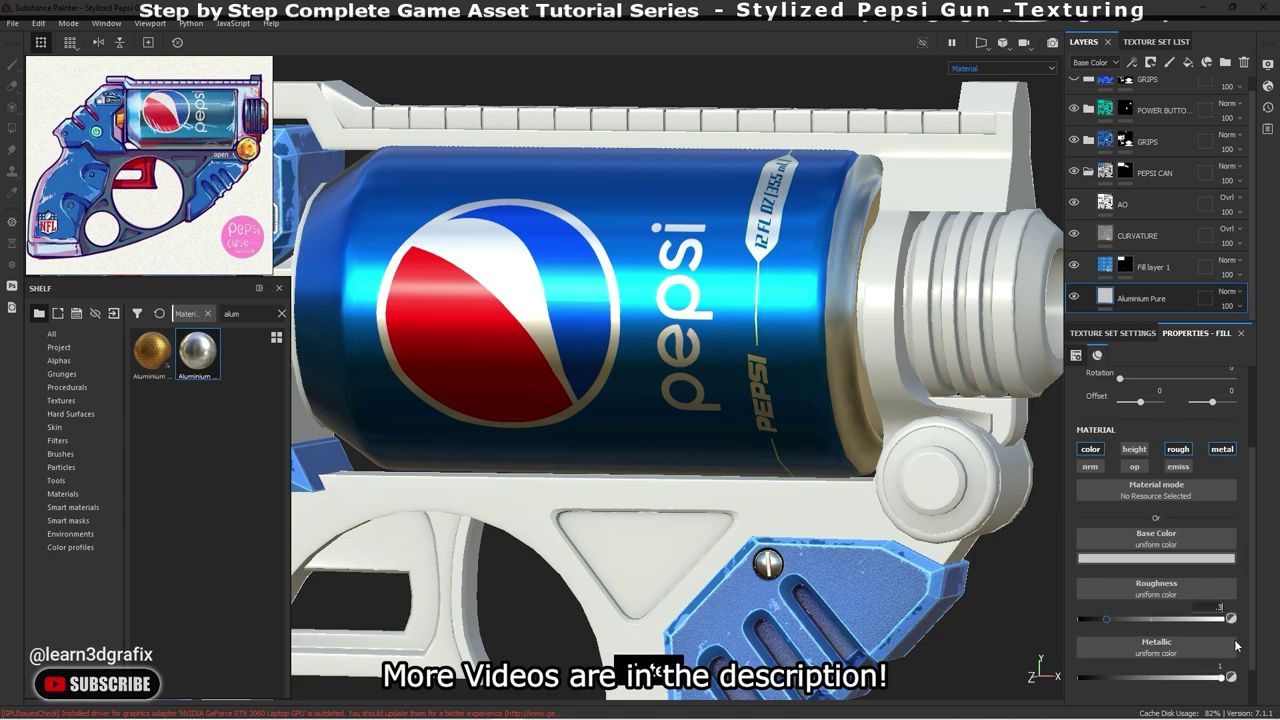
- Set the aluminium's roughness to 0.3 and metallic to 0.9
key(Return)
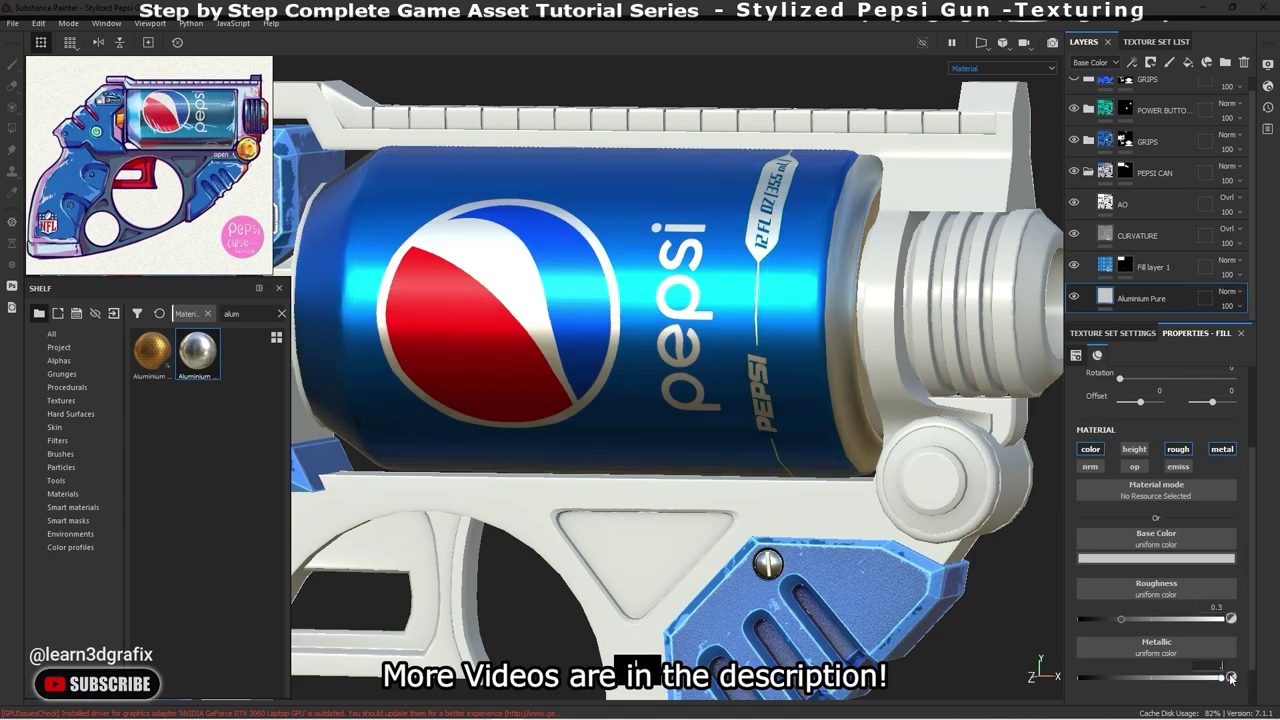
drag(1230, 678, 1216, 678)
mouse_move(760, 400)
alt+mouse_down()
mouse_move(799, 368)
mouse_move(741, 397)
mouse_move(747, 380)
alt+mouse_up()
scroll(747, 374, up, 3)
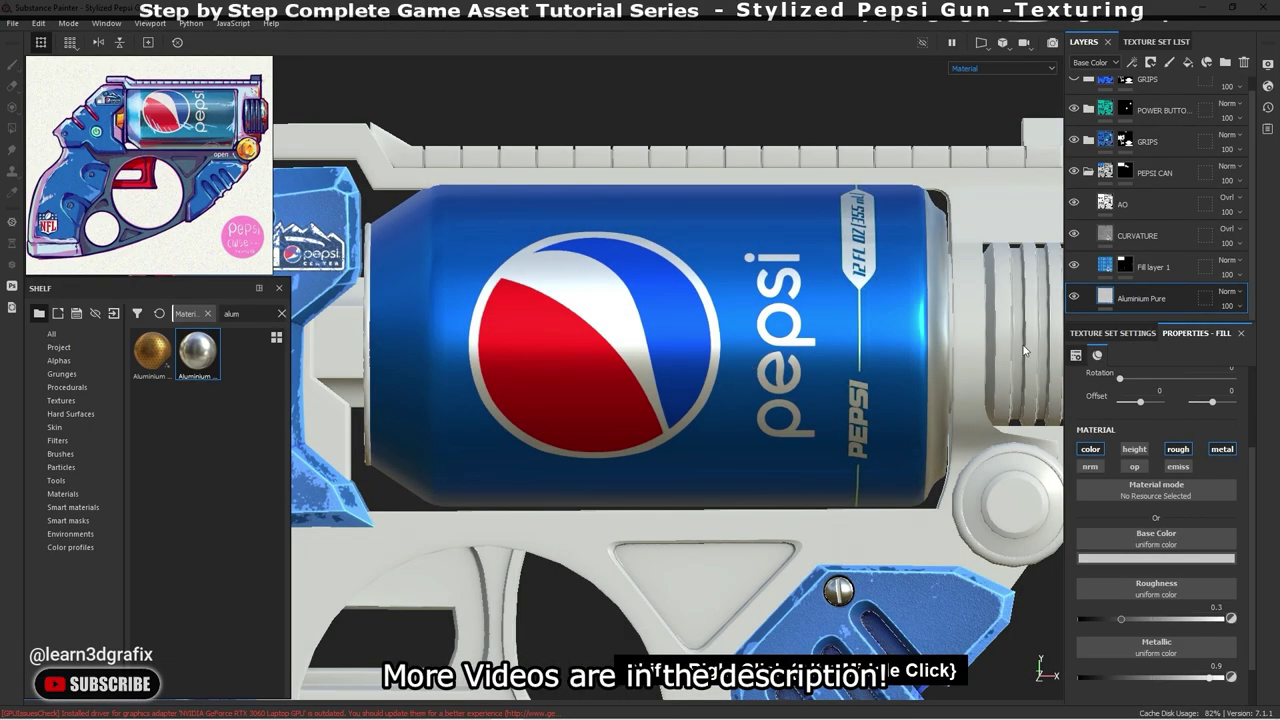
click(1158, 270)
- Group the label fill layer into a folder named Pepsi Label
key(ctrl+g)
double_click(1150, 267)
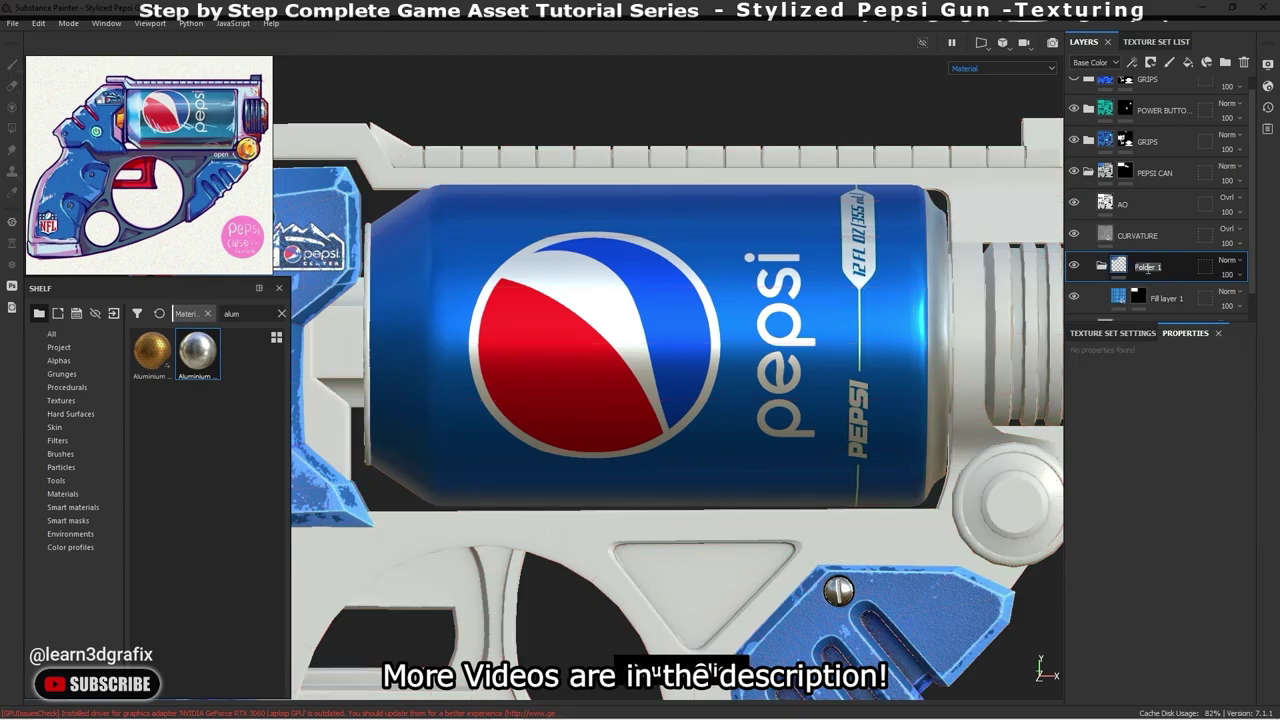
key(Caps_Lock)
text(Hsi Label)
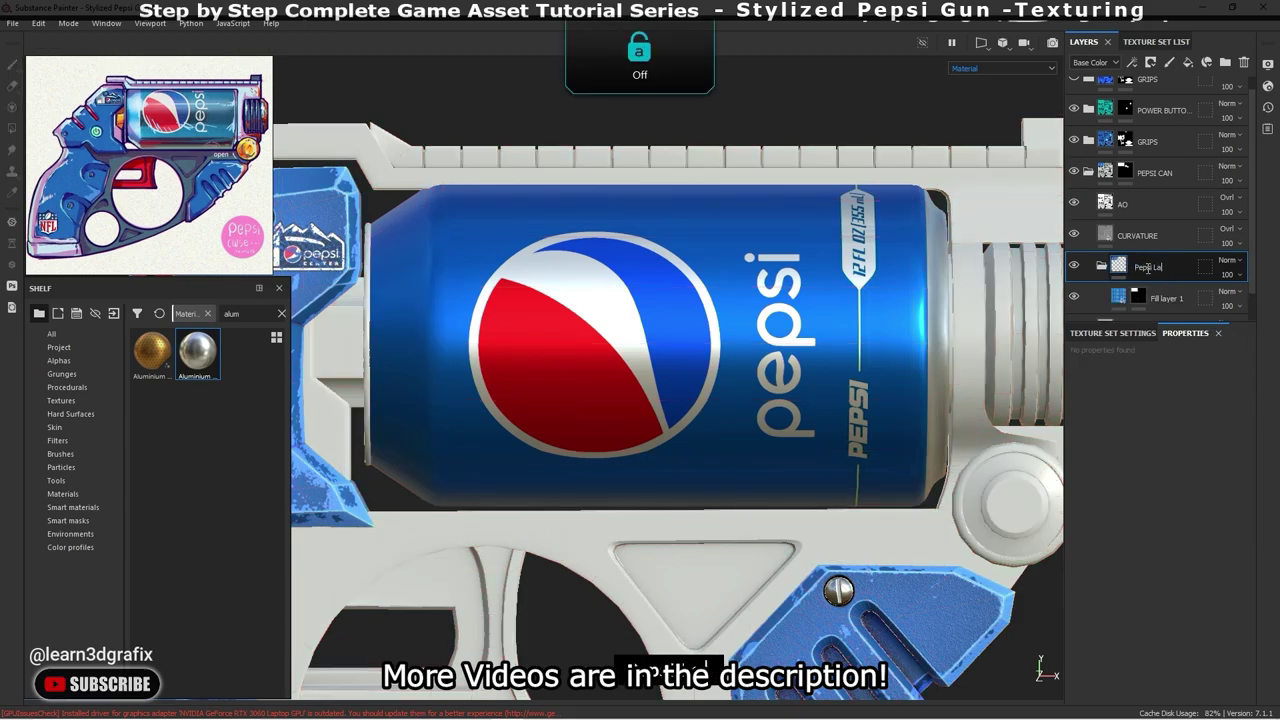
- Give the Pepsi Label folder a black mask filled with the Stains Scratches smart mask, globally inverted
right_click(1120, 268)
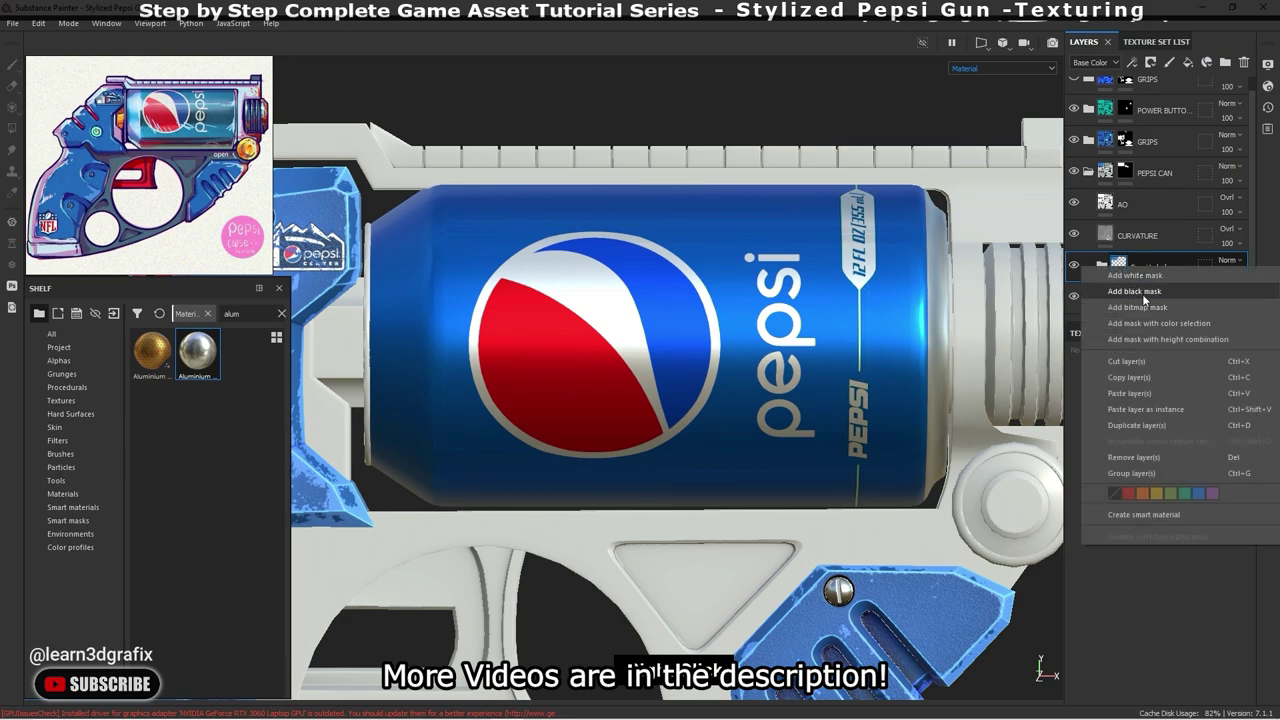
click(1150, 294)
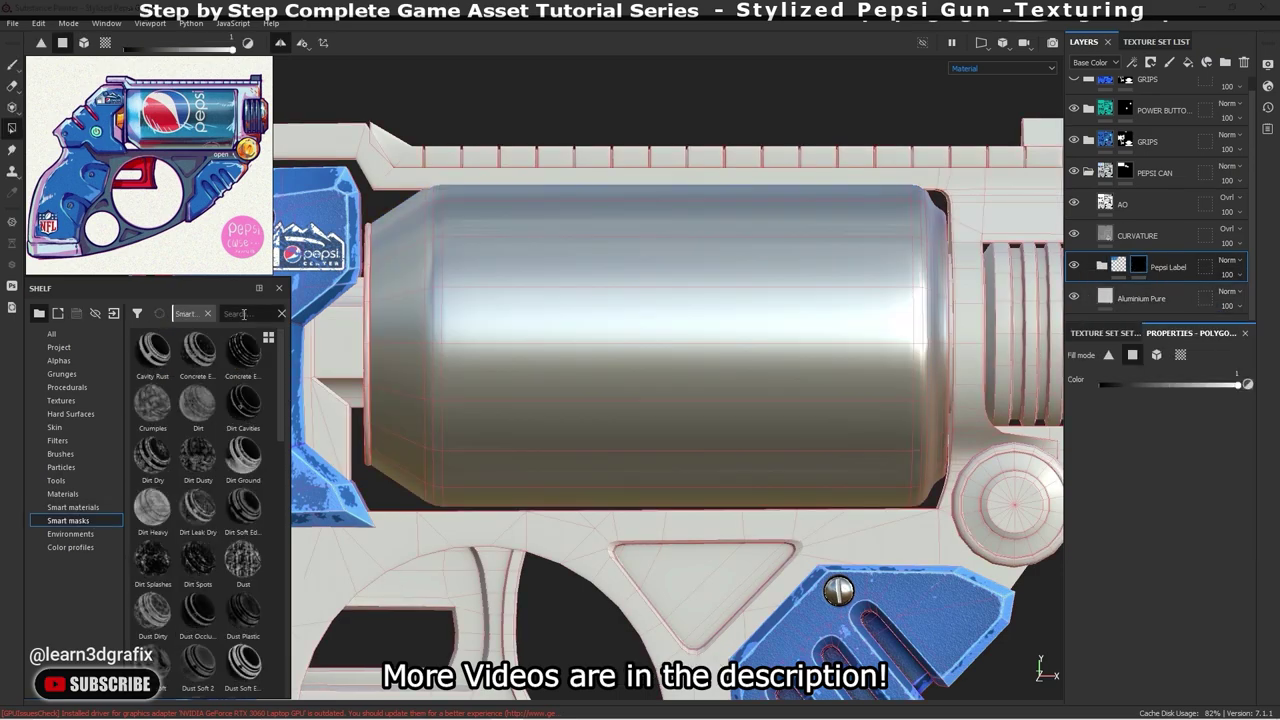
click(231, 314)
text(stain)
drag(198, 352, 978, 371)
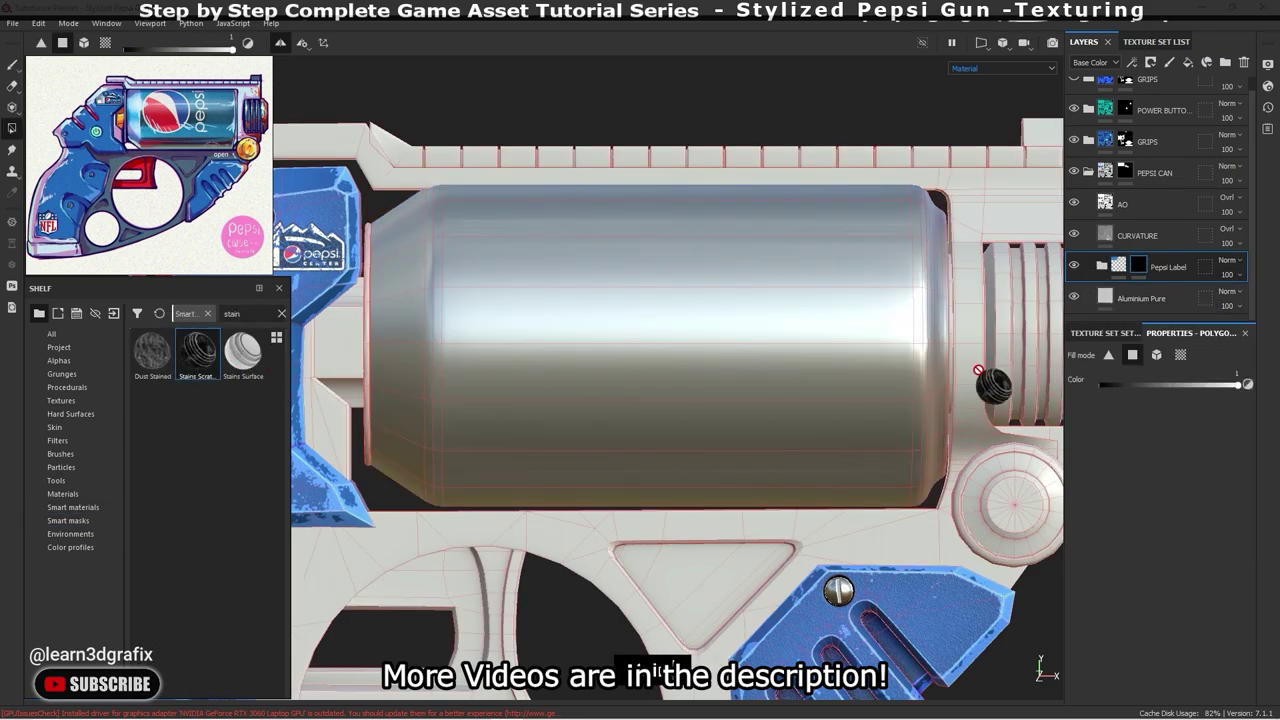
drag(1133, 270, 1136, 270)
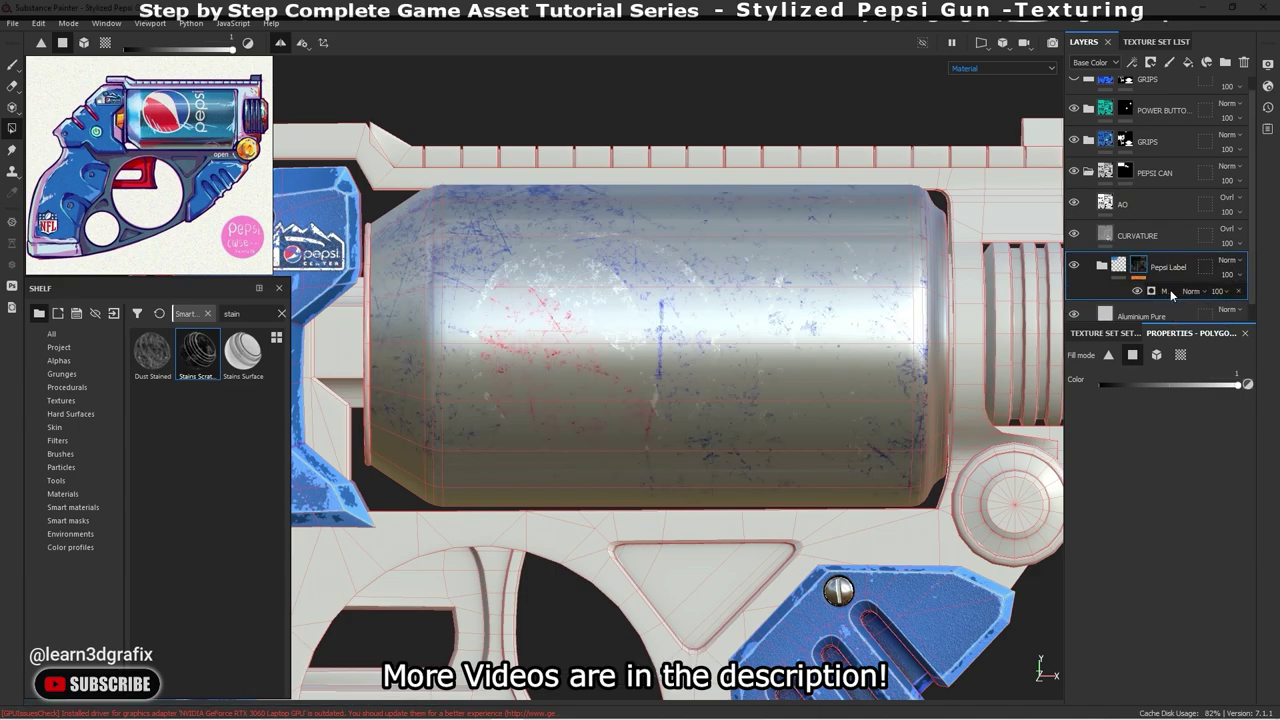
click(1172, 293)
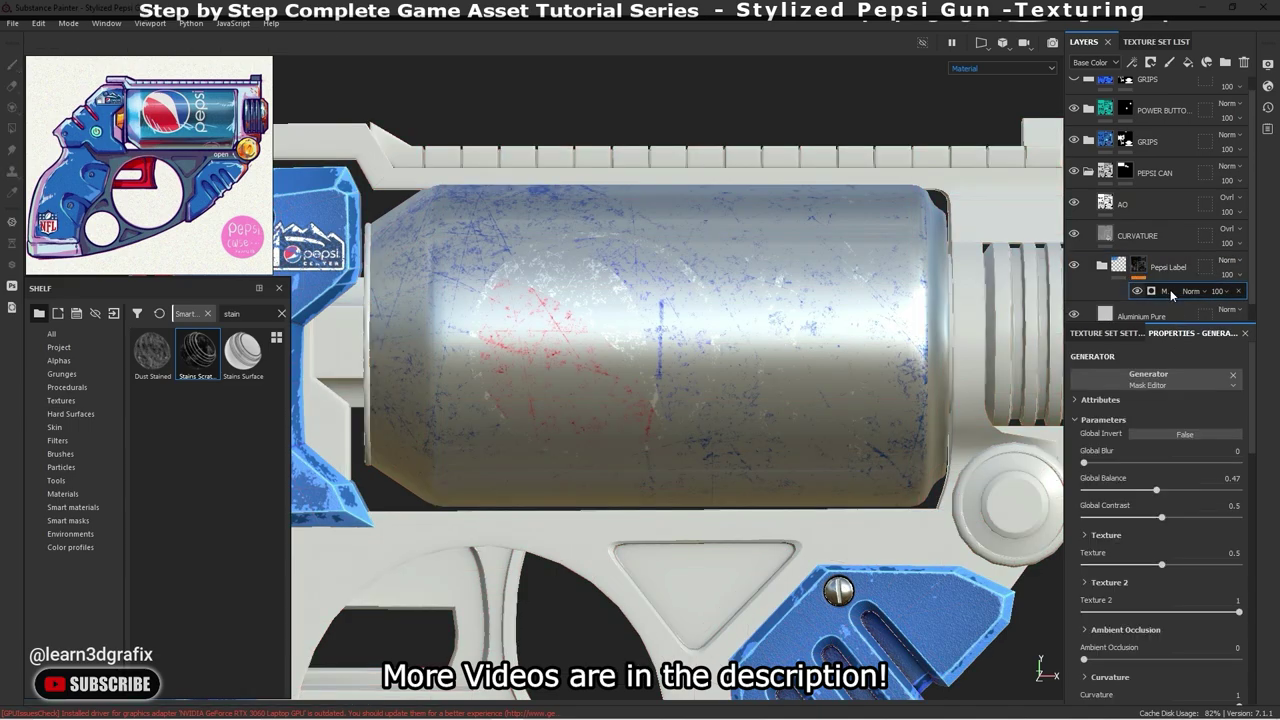
click(1184, 434)
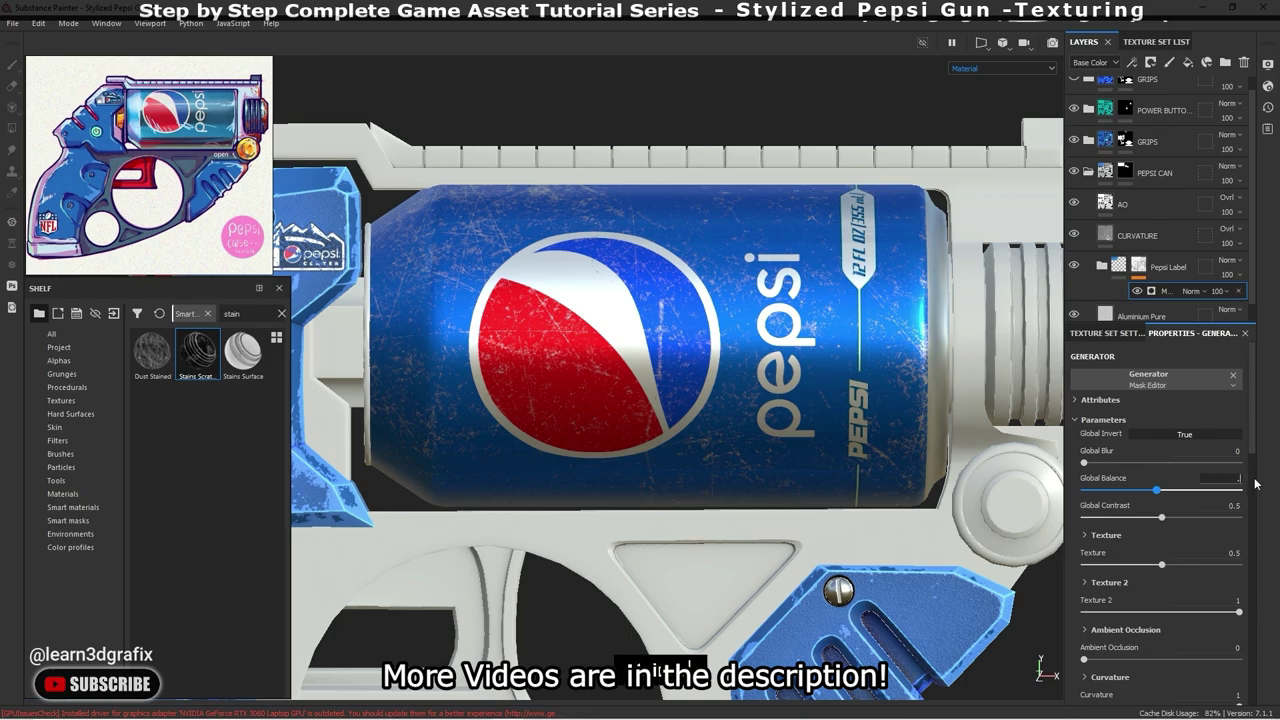
- Tune the scratch generator to secondary balance 0.43 and contrast 0.81, checking the can
drag(1250, 437, 1259, 612)
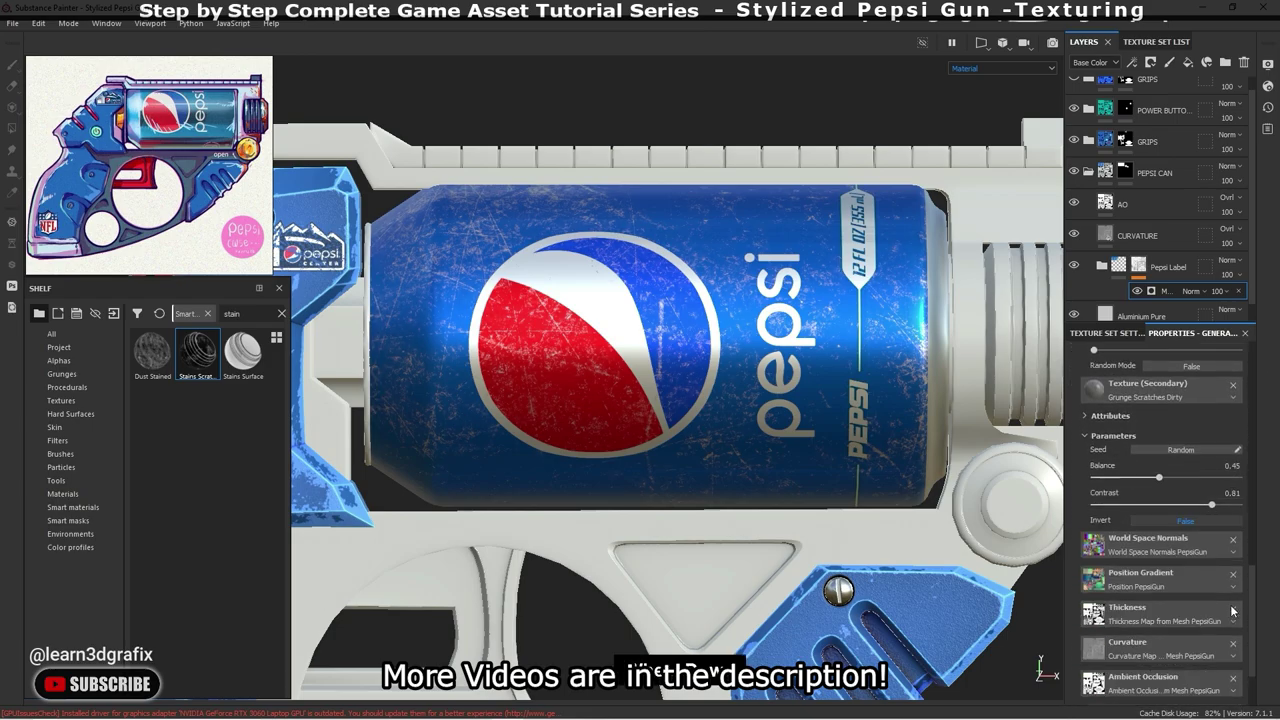
scroll(1233, 612, down, 10)
scroll(1233, 612, up, 1)
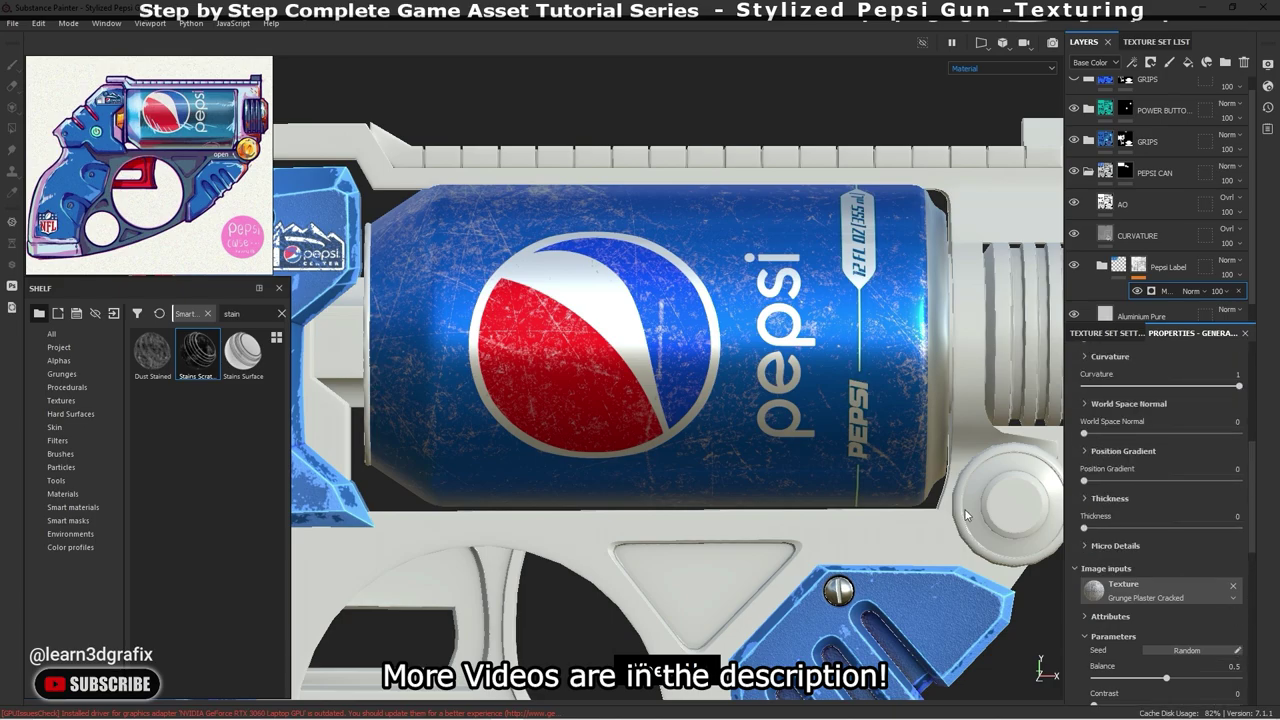
scroll(1145, 463, up, 3)
scroll(1146, 464, up, 5)
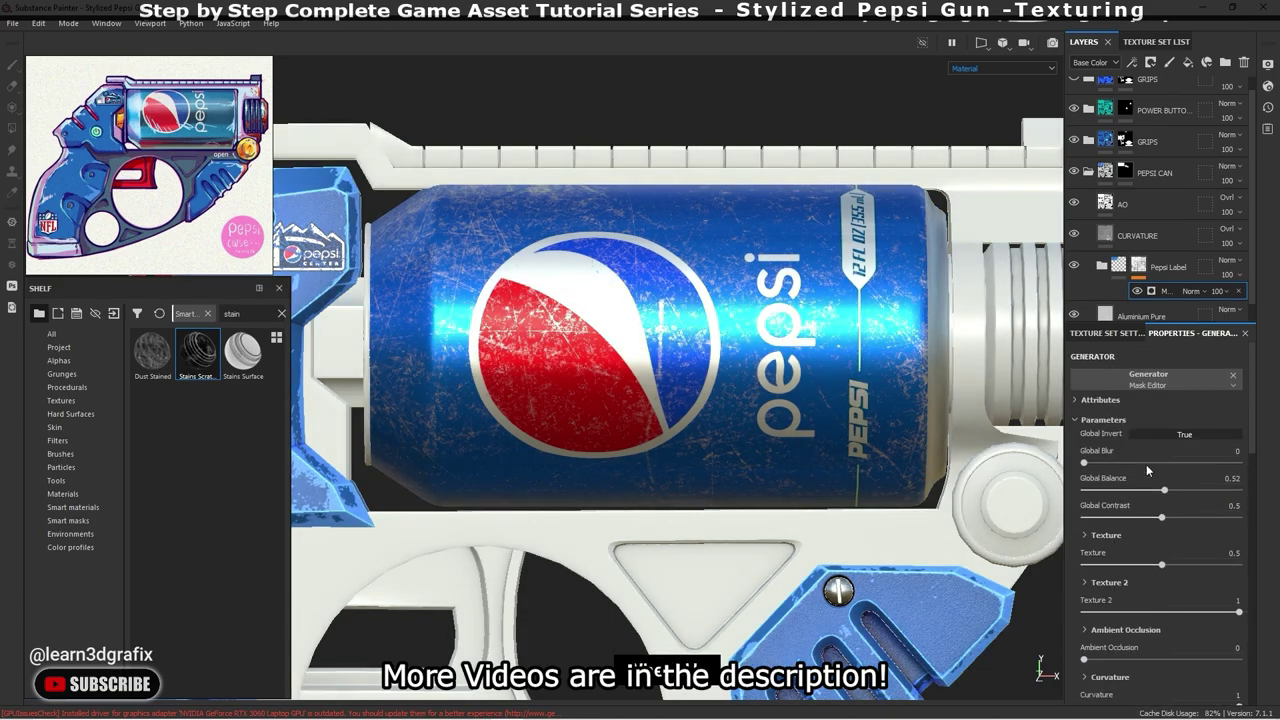
scroll(1138, 475, down, 3)
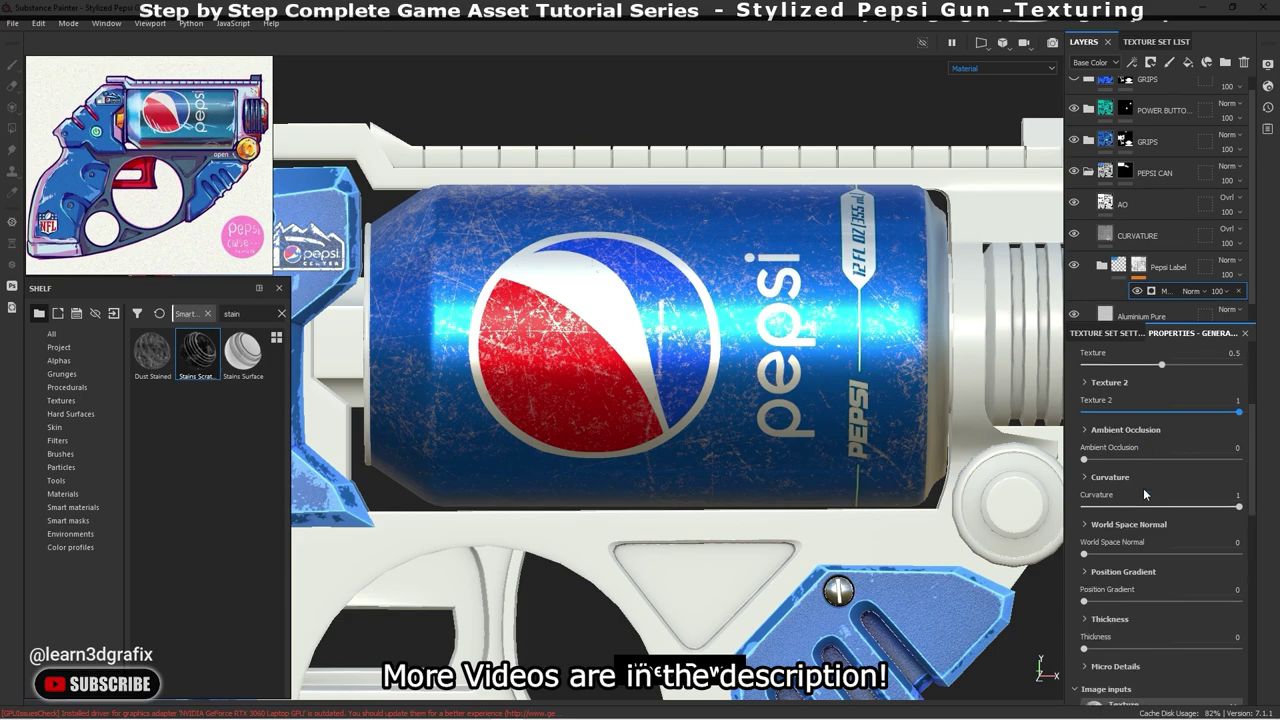
scroll(1143, 488, down, 3)
scroll(1151, 498, down, 3)
scroll(1154, 501, down, 1)
scroll(1154, 501, down, 2)
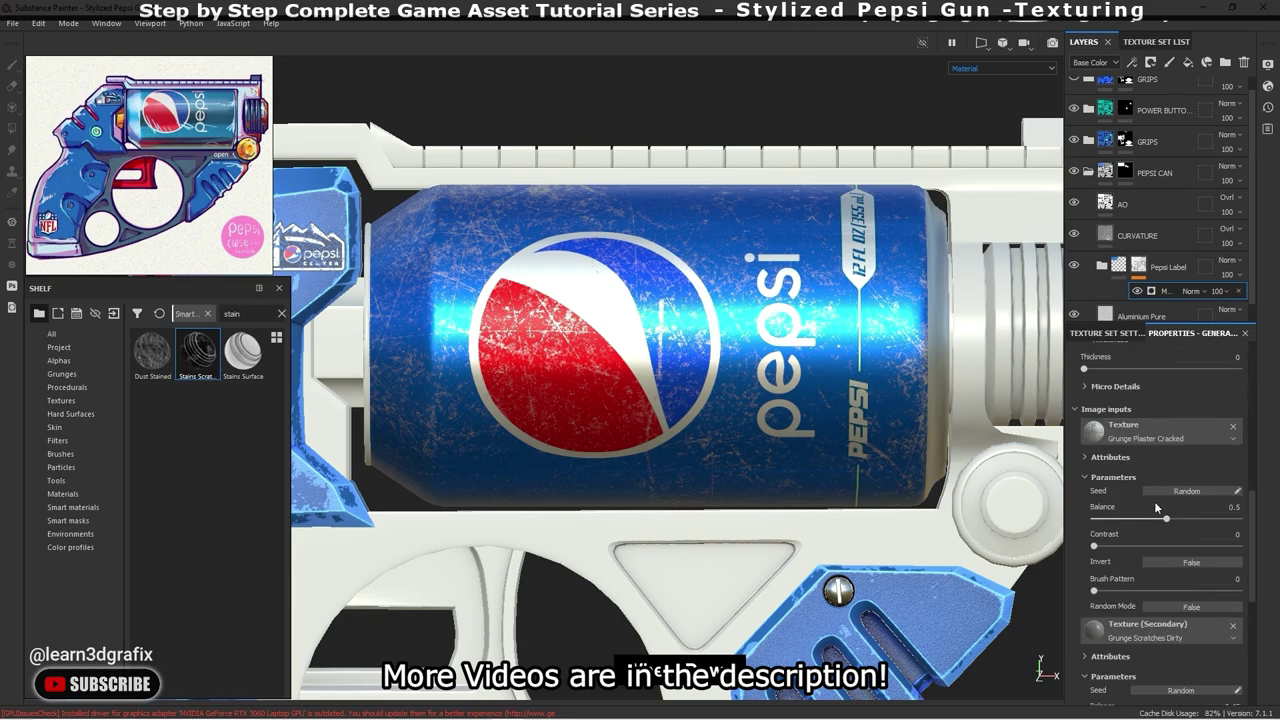
scroll(1156, 503, down, 1)
scroll(1158, 506, down, 1)
scroll(1158, 506, down, 1)
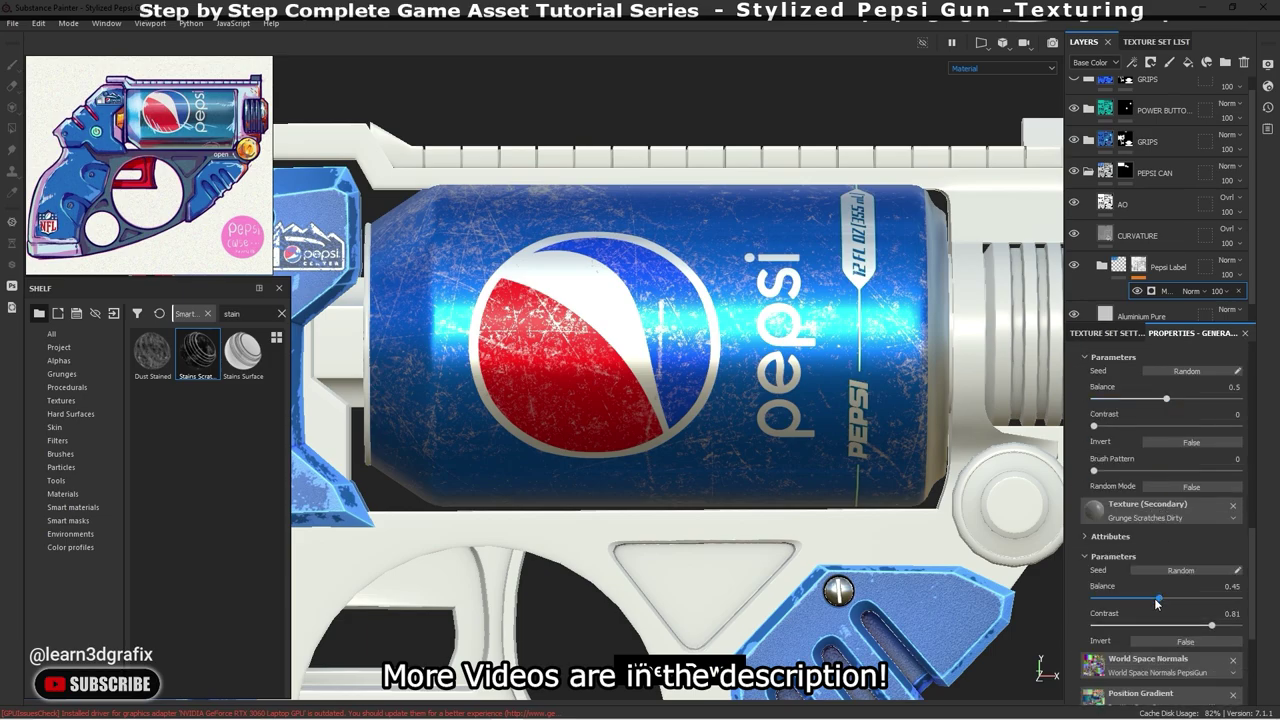
drag(1158, 598, 1141, 600)
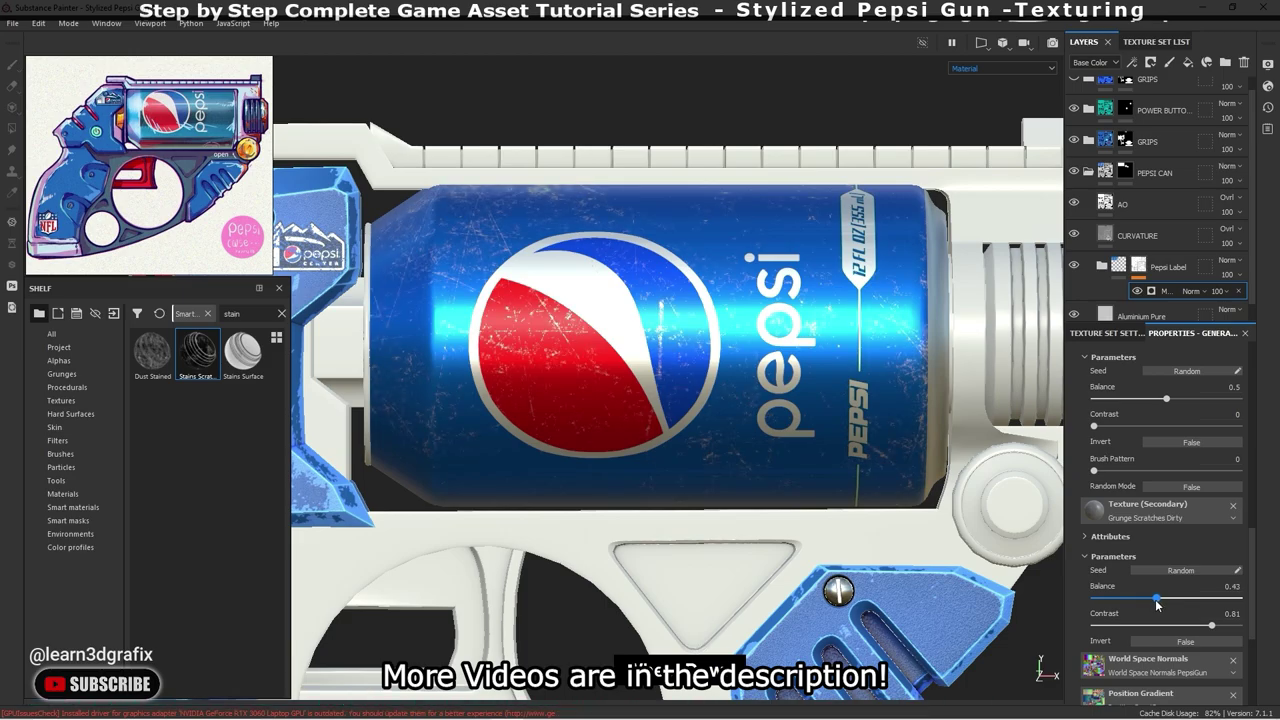
scroll(635, 248, down, 3)
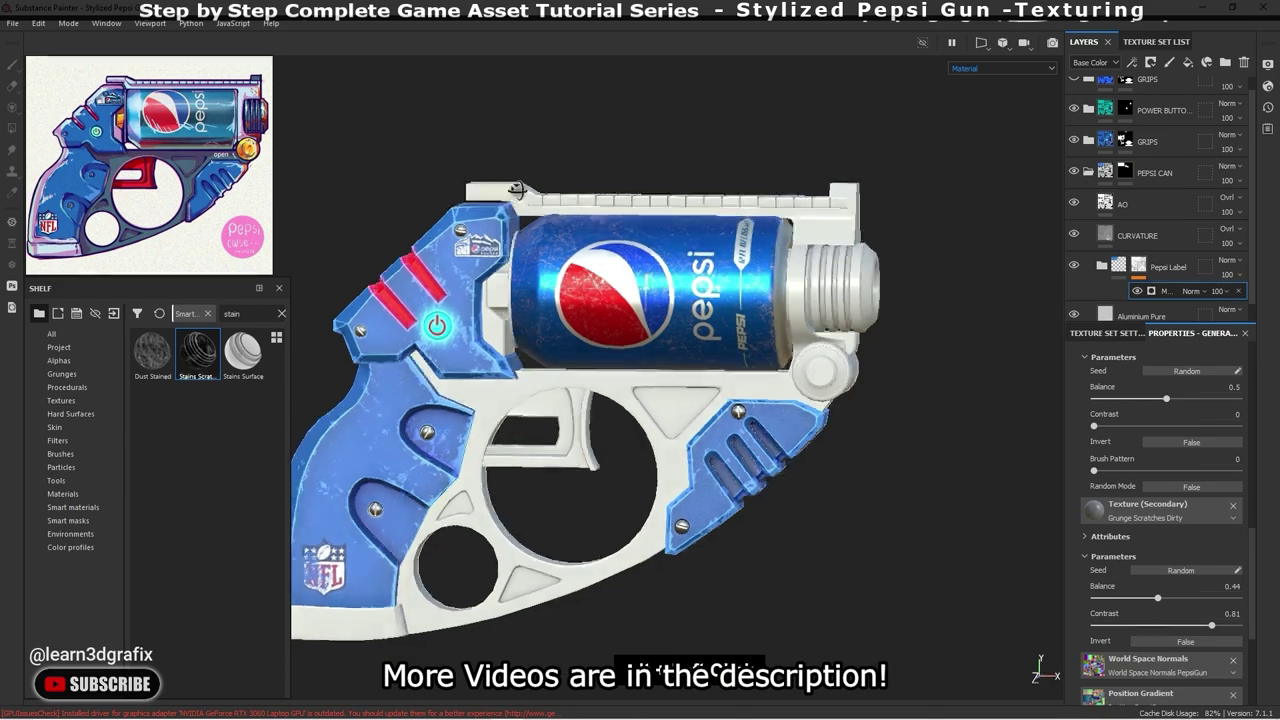
scroll(635, 248, up, 3)
mouse_move(635, 248)
alt+mouse_down()
mouse_move(714, 268)
mouse_move(712, 340)
alt+mouse_up()
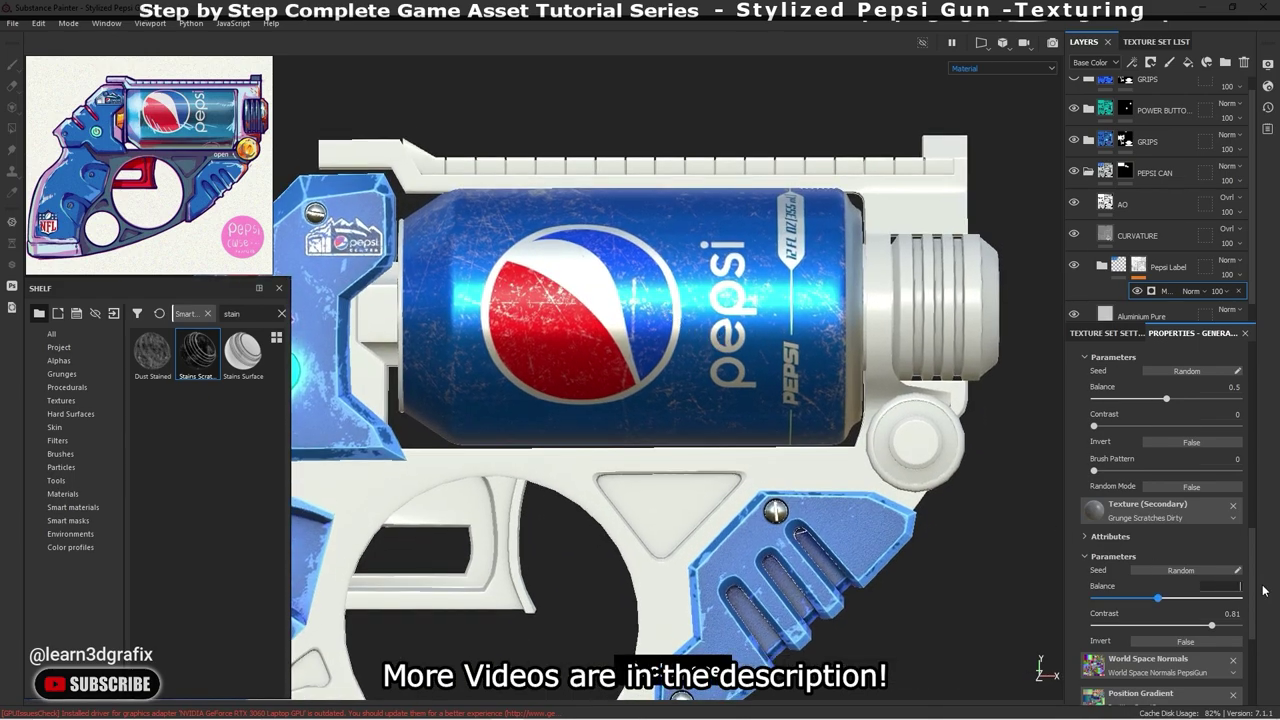
alt+drag(700, 400, 760, 420)
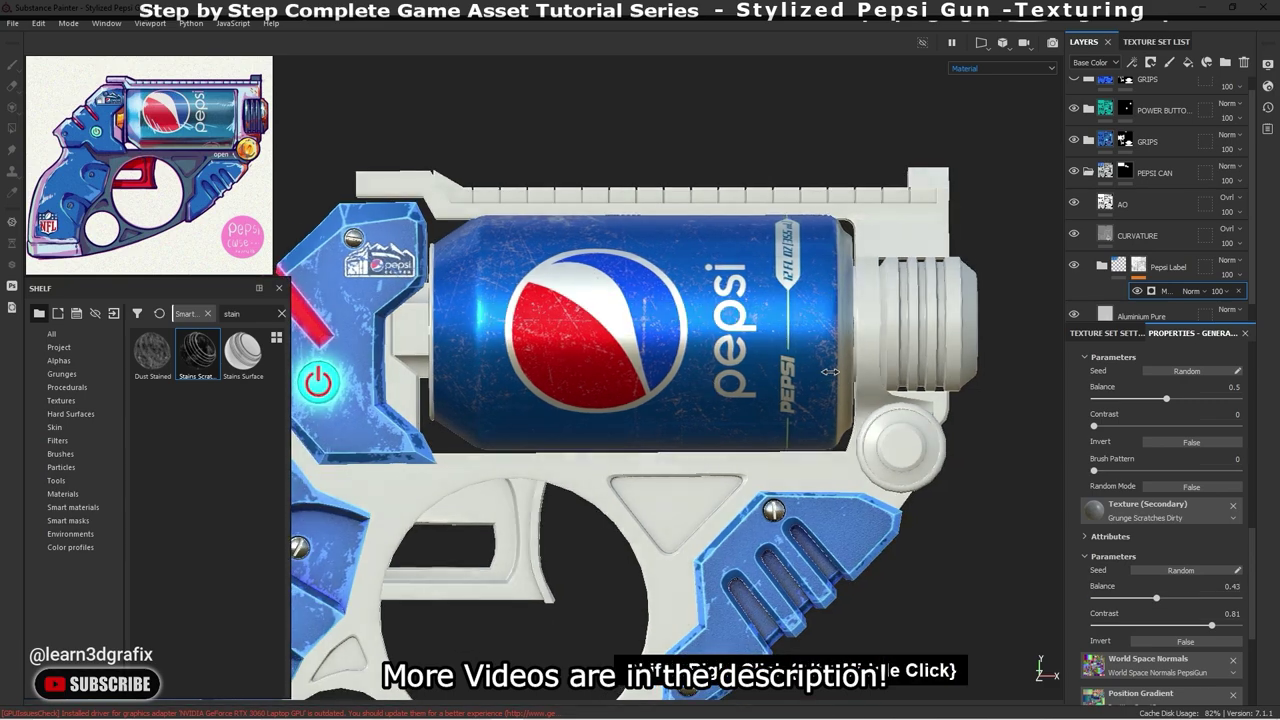
- Add a base-colour Levels to Fill layer 1 with midtone 0.703 to brighten the can
click(1138, 268)
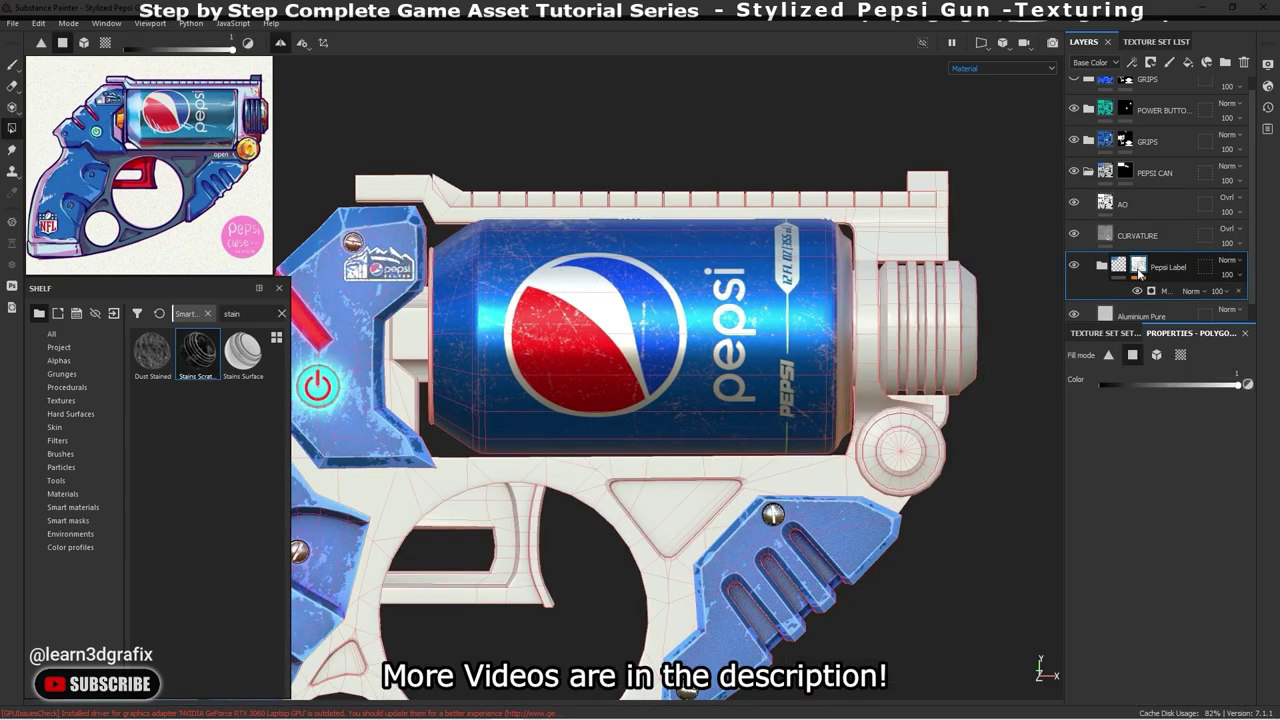
right_click(1122, 278)
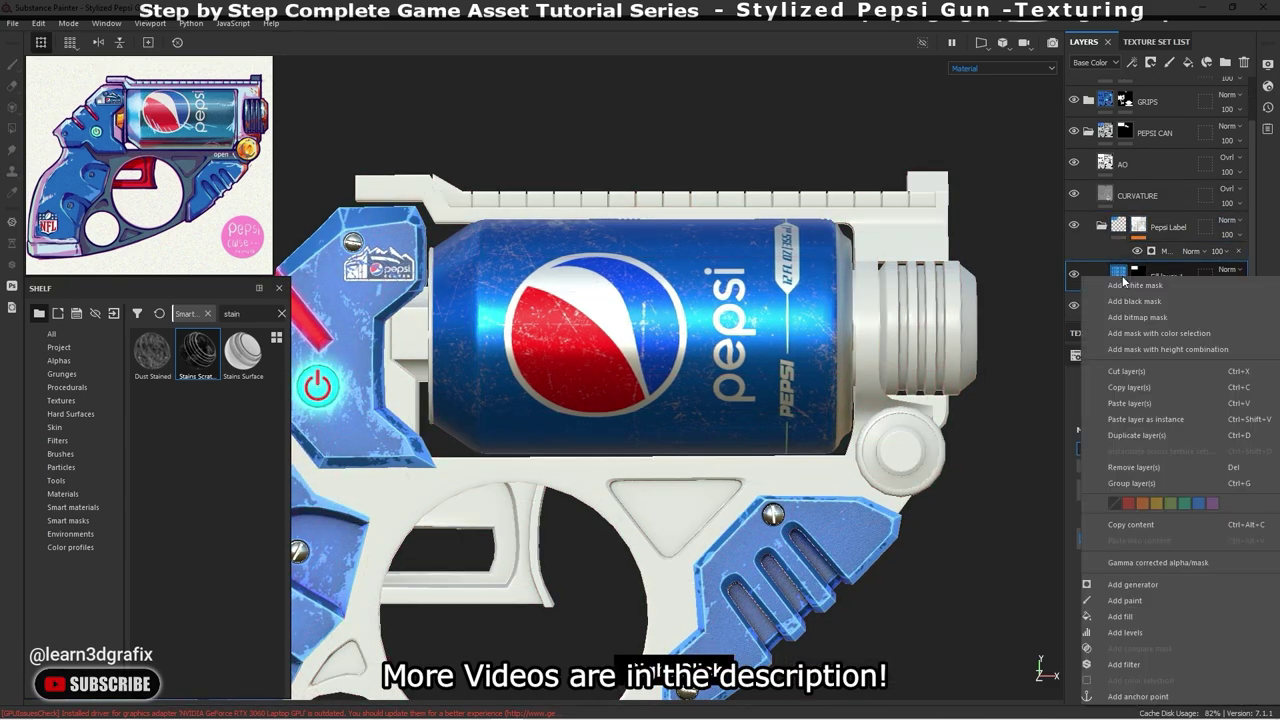
click(1125, 632)
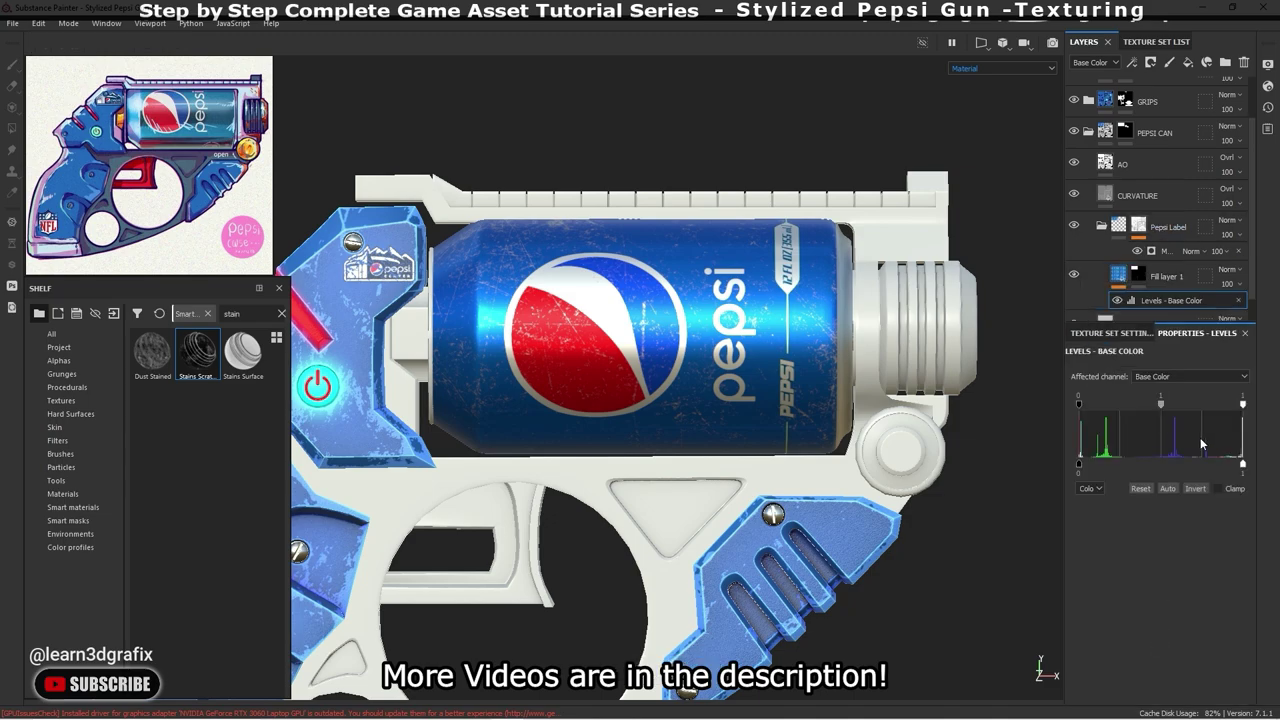
drag(1157, 408, 1137, 408)
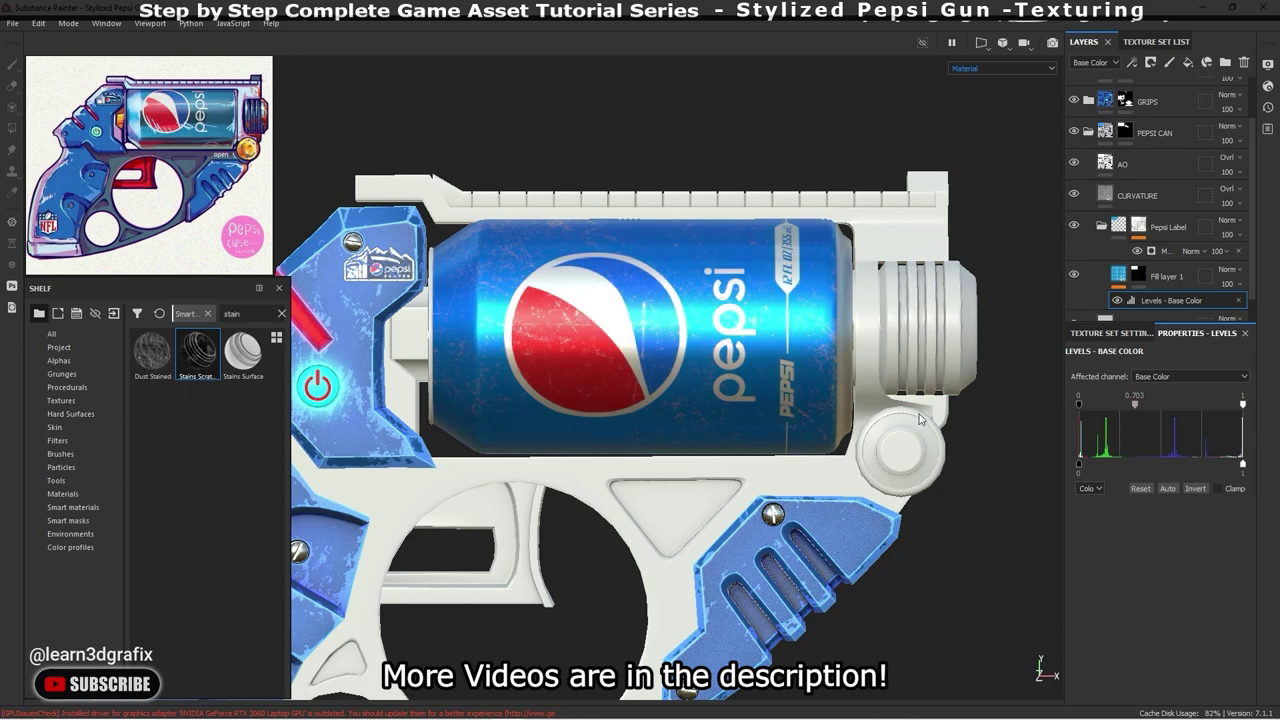
mouse_move(900, 380)
alt+mouse_down()
mouse_move(860, 342)
mouse_move(861, 360)
alt+mouse_up()
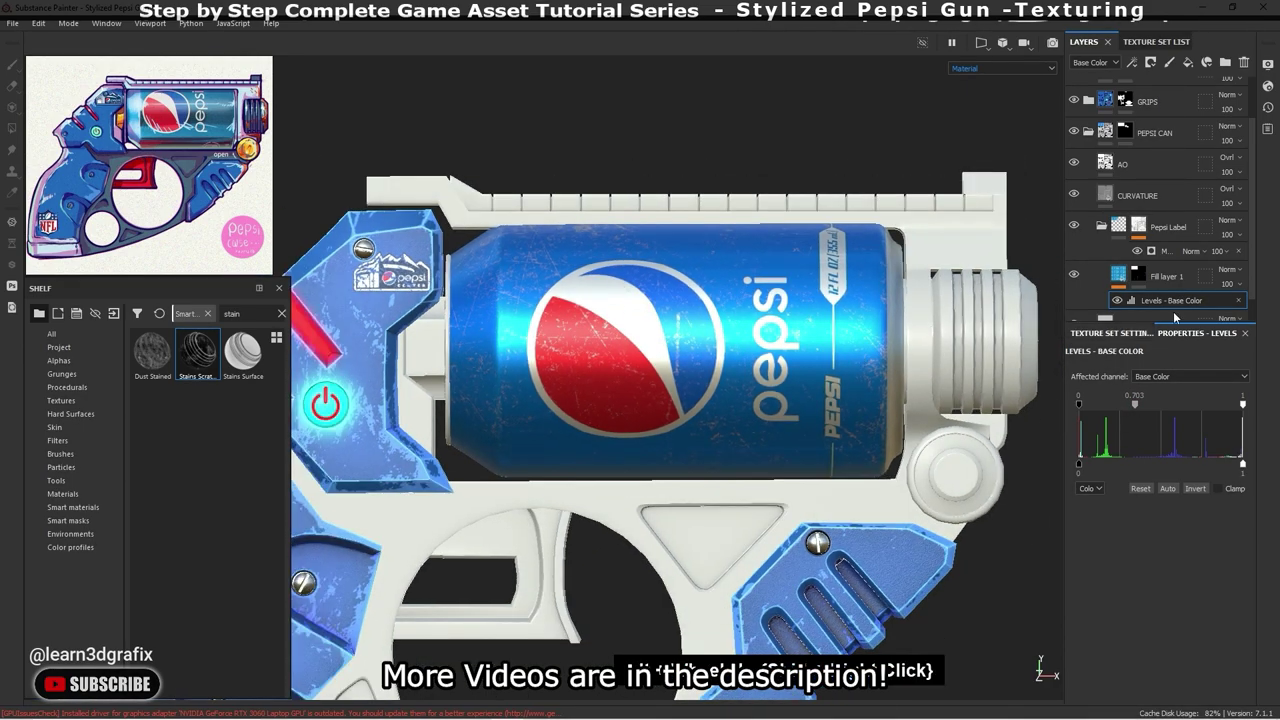
- Set the Pepsi Label mask generator's balance to 0.44
click(1160, 251)
scroll(1205, 523, down, 2)
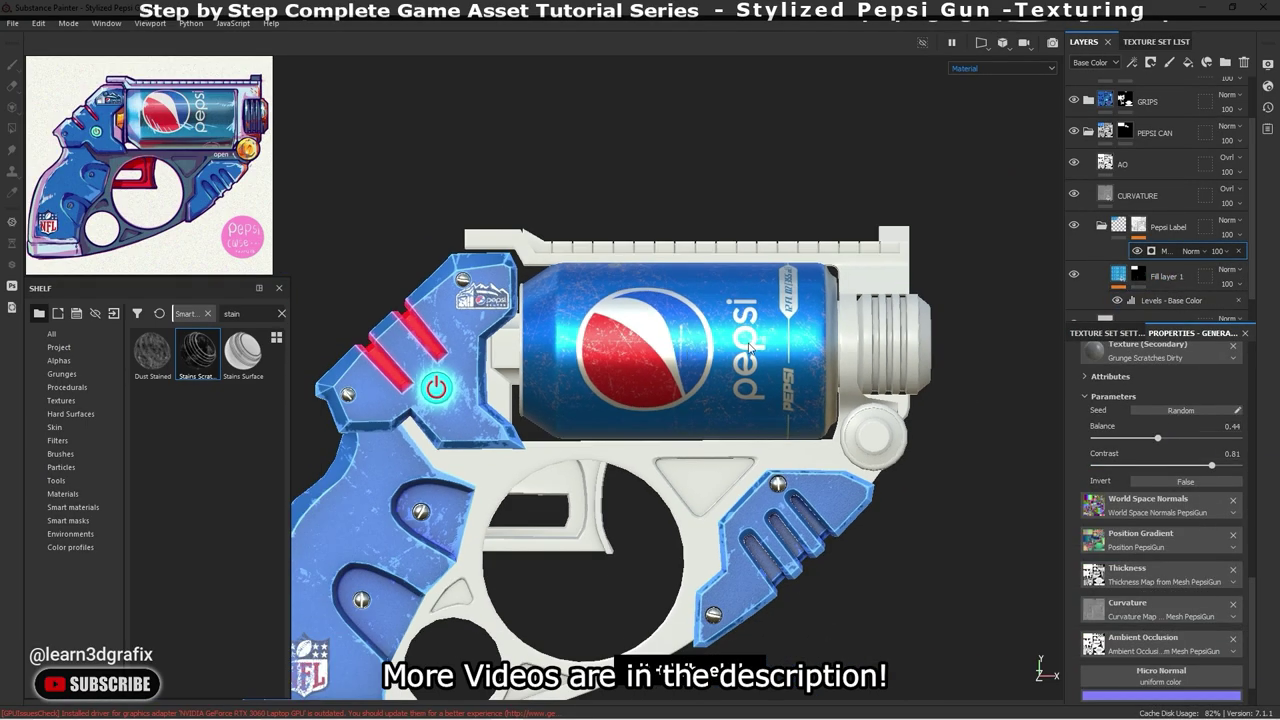
alt+drag(680, 380, 859, 311)
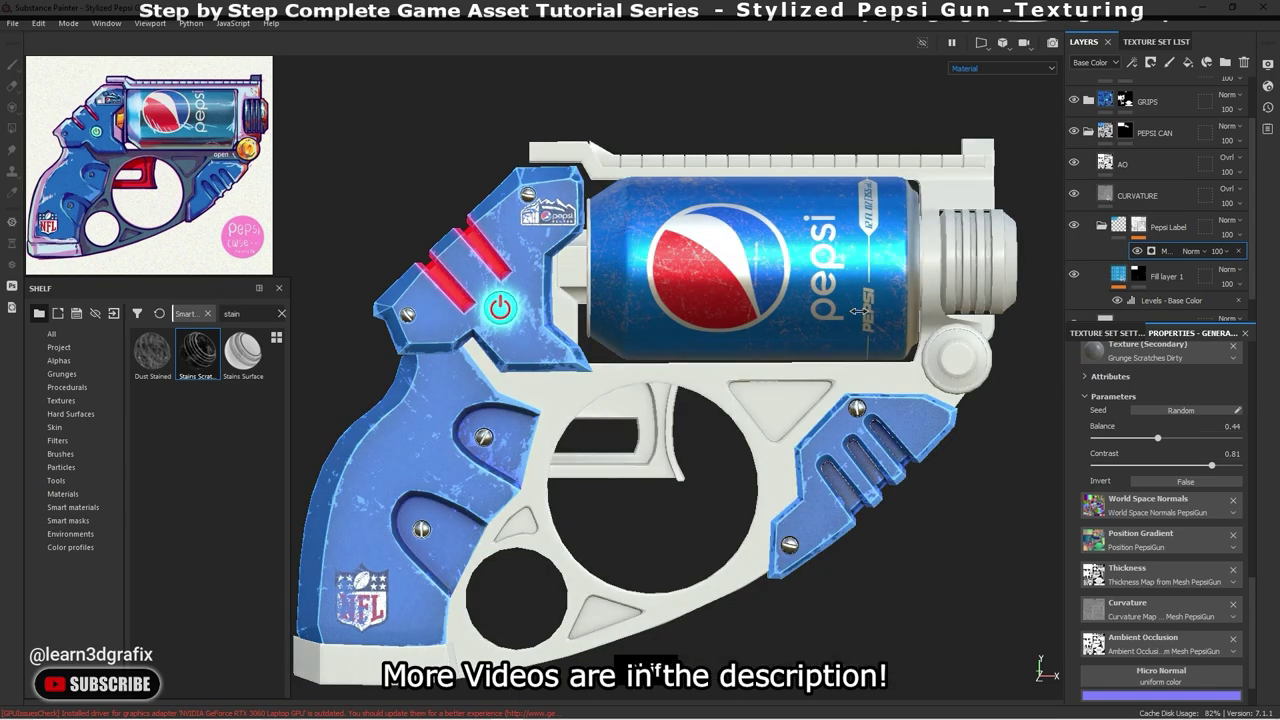
- Collapse the PEPSI CAN folder and zoom the view in on the trigger
scroll(1170, 250, up, 1)
scroll(1140, 220, up, 1)
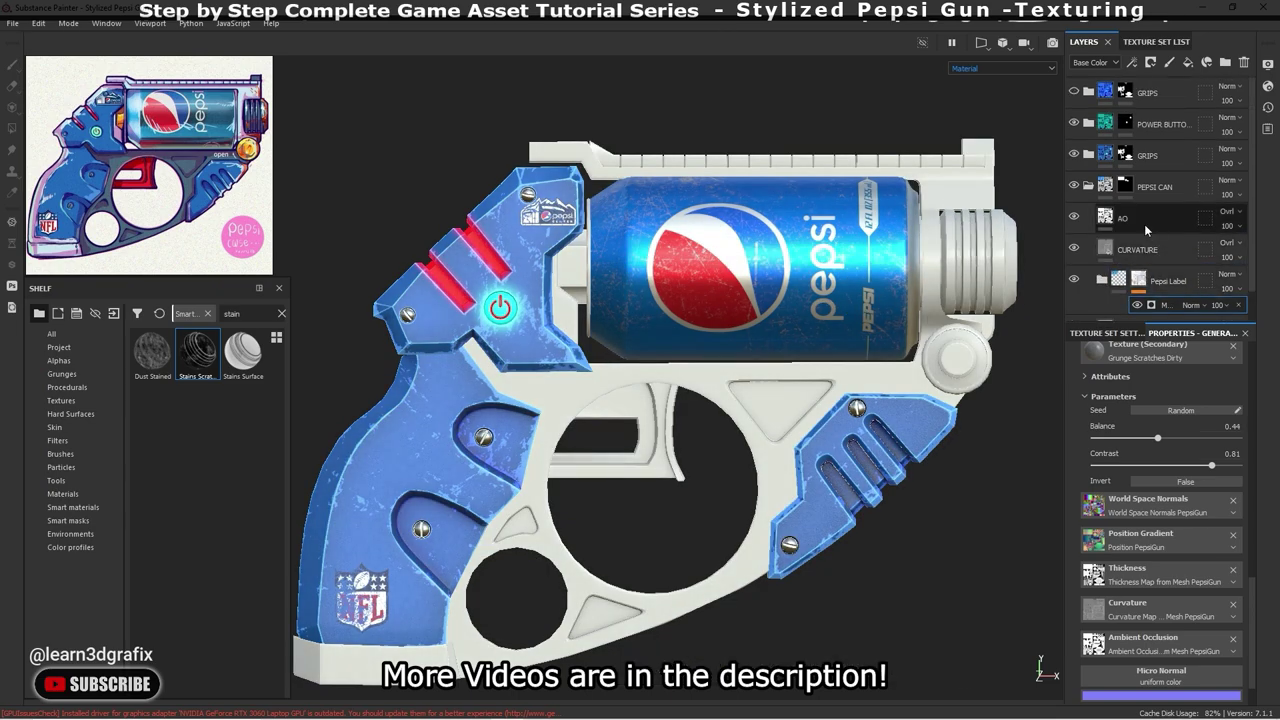
scroll(1090, 192, up, 1)
click(1088, 187)
mouse_move(774, 310)
alt+mouse_down()
mouse_move(779, 288)
mouse_move(846, 323)
mouse_move(668, 447)
alt+mouse_up()
scroll(668, 447, up, 2)
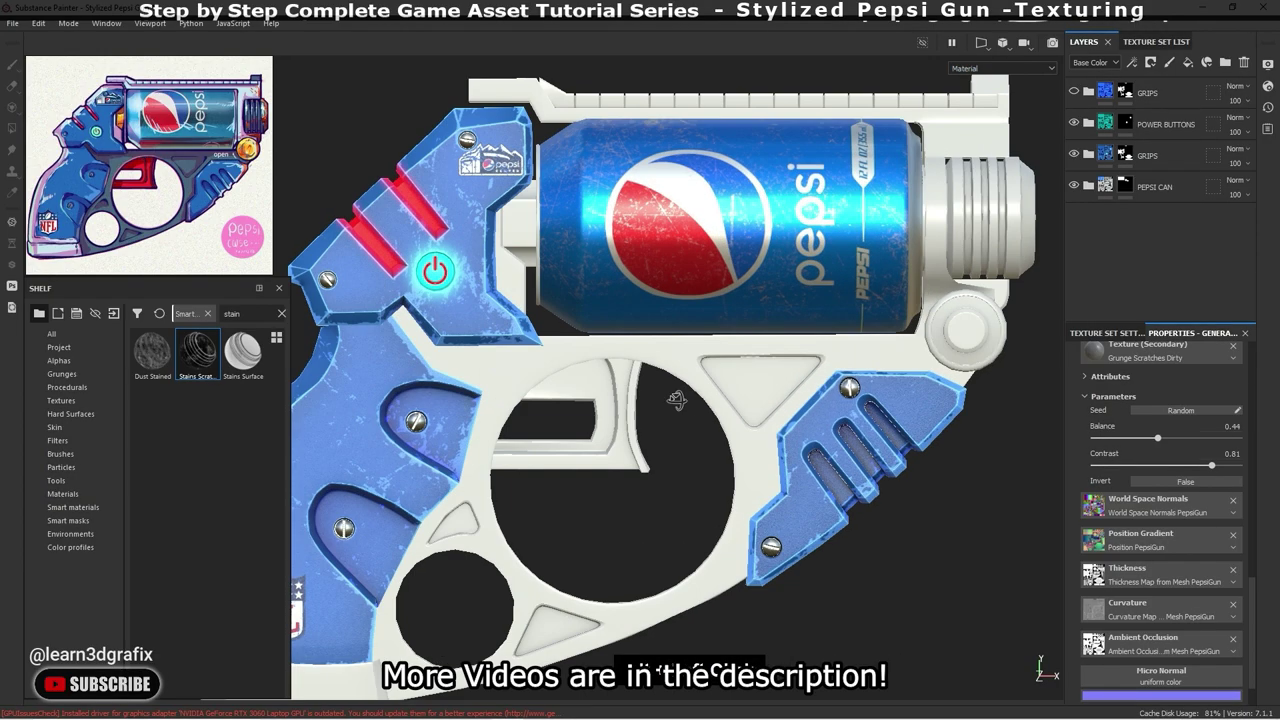
scroll(668, 447, up, 2)
scroll(660, 400, up, 2)
mouse_move(653, 369)
alt+mouse_down()
mouse_move(657, 380)
mouse_move(666, 370)
mouse_move(654, 356)
alt+mouse_up()
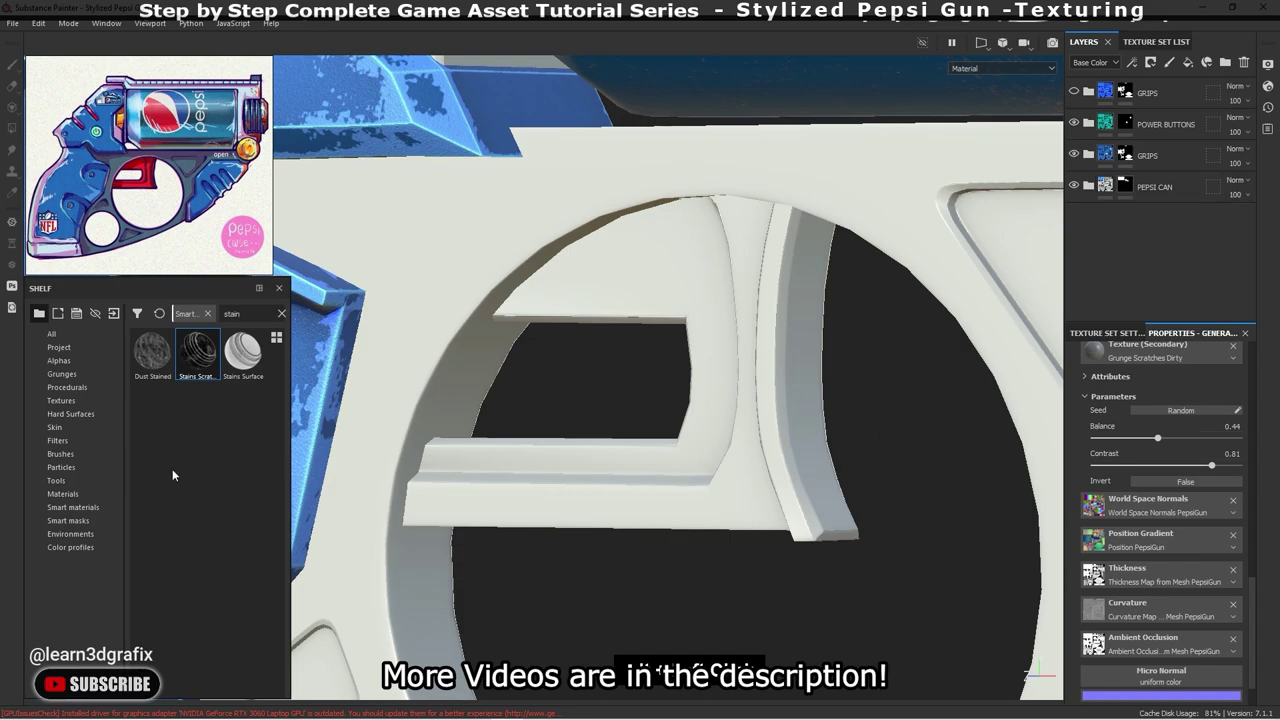
- Search the materials for 'plast' and drag Plastic Grainy into the layer stack
click(62, 493)
click(236, 313)
text(pl)
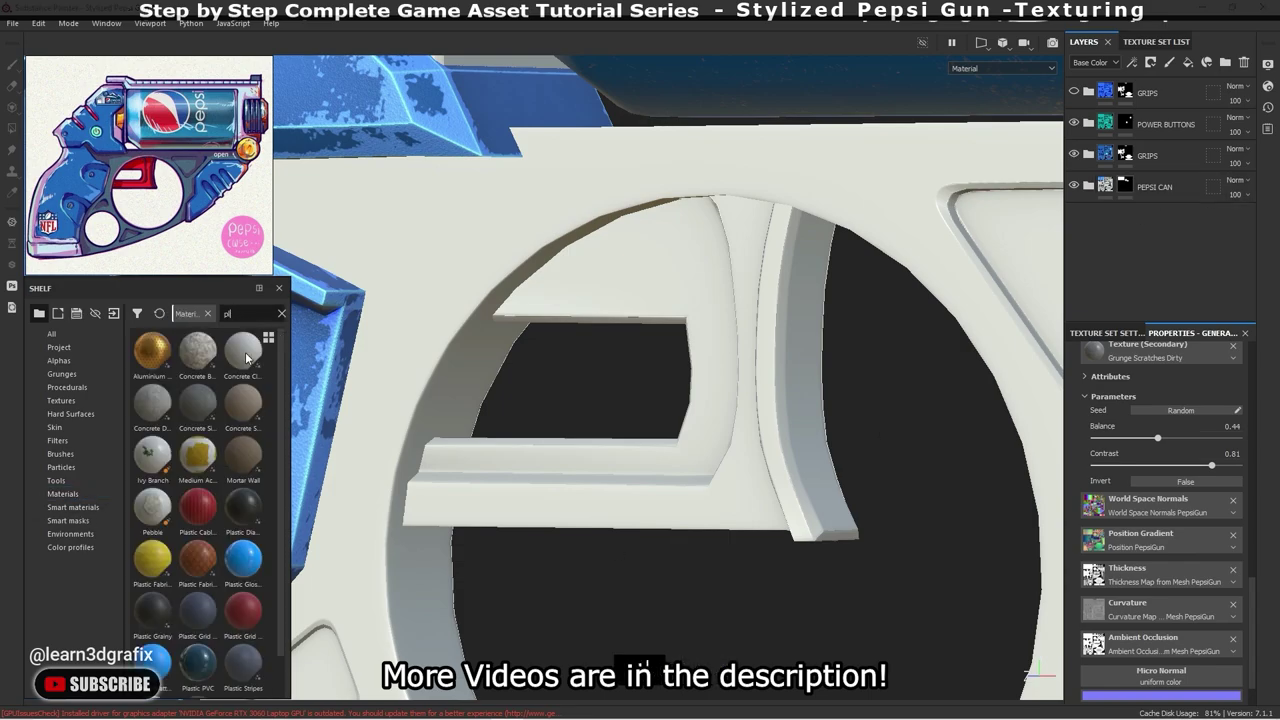
text(astic gr)
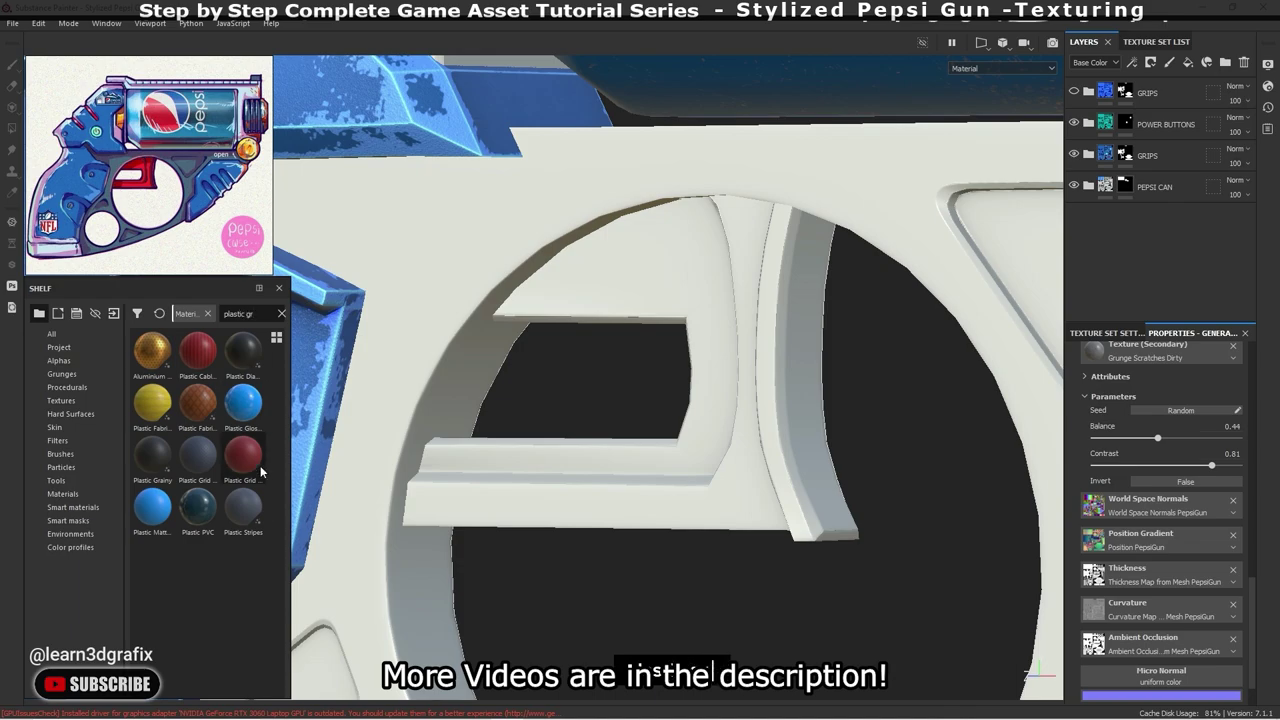
drag(160, 459, 1166, 234)
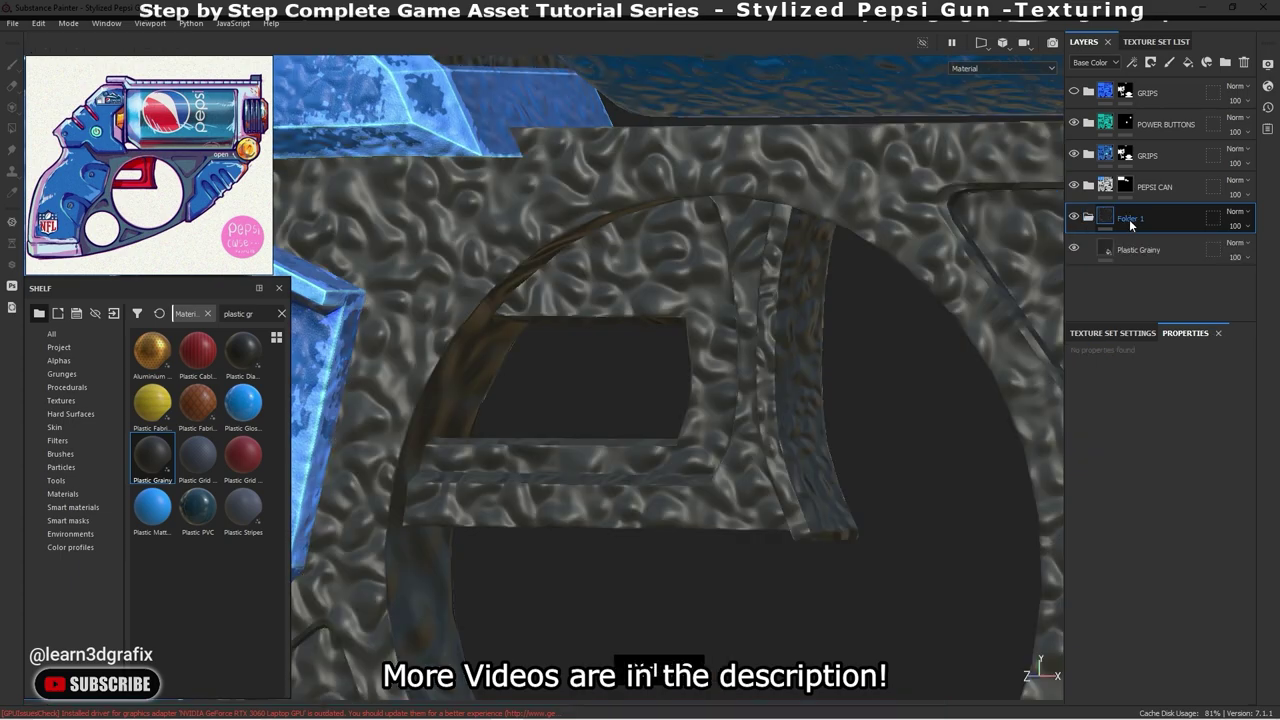
- Group Plastic Grainy into a masked folder, with tiling scale 3 and red ff0000 colour
right_click(1129, 219)
click(1140, 57)
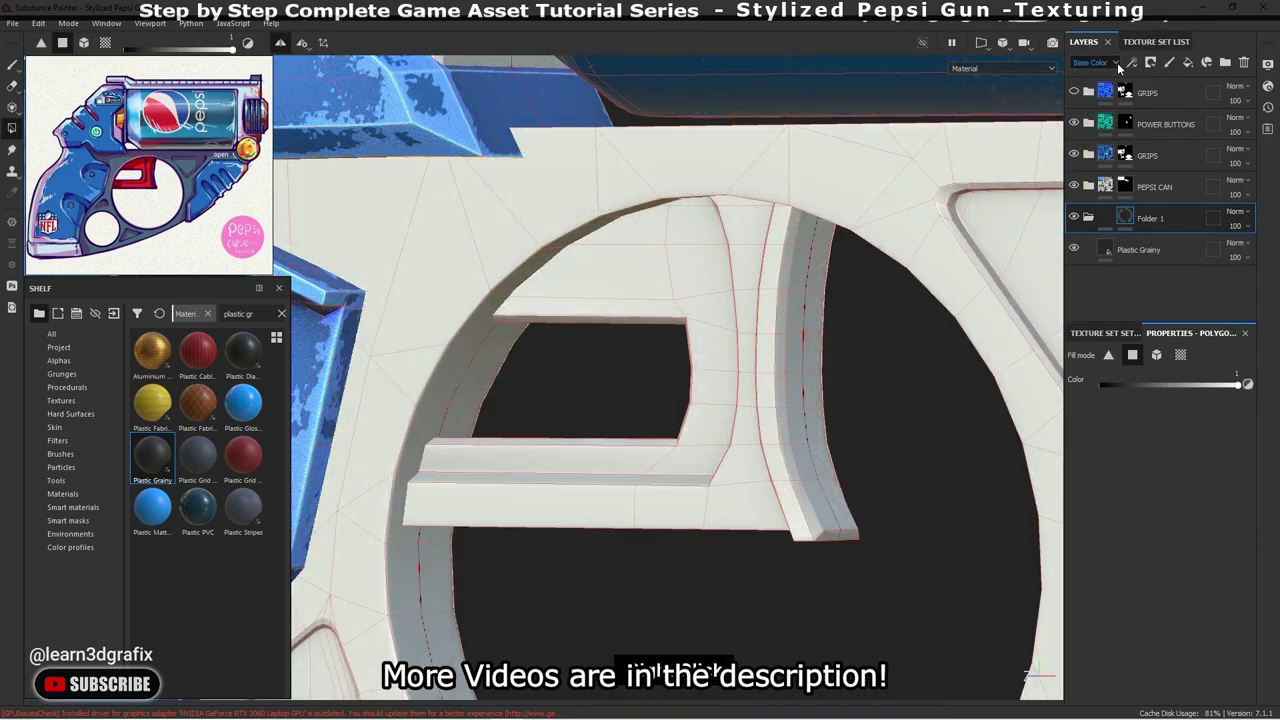
click(1106, 246)
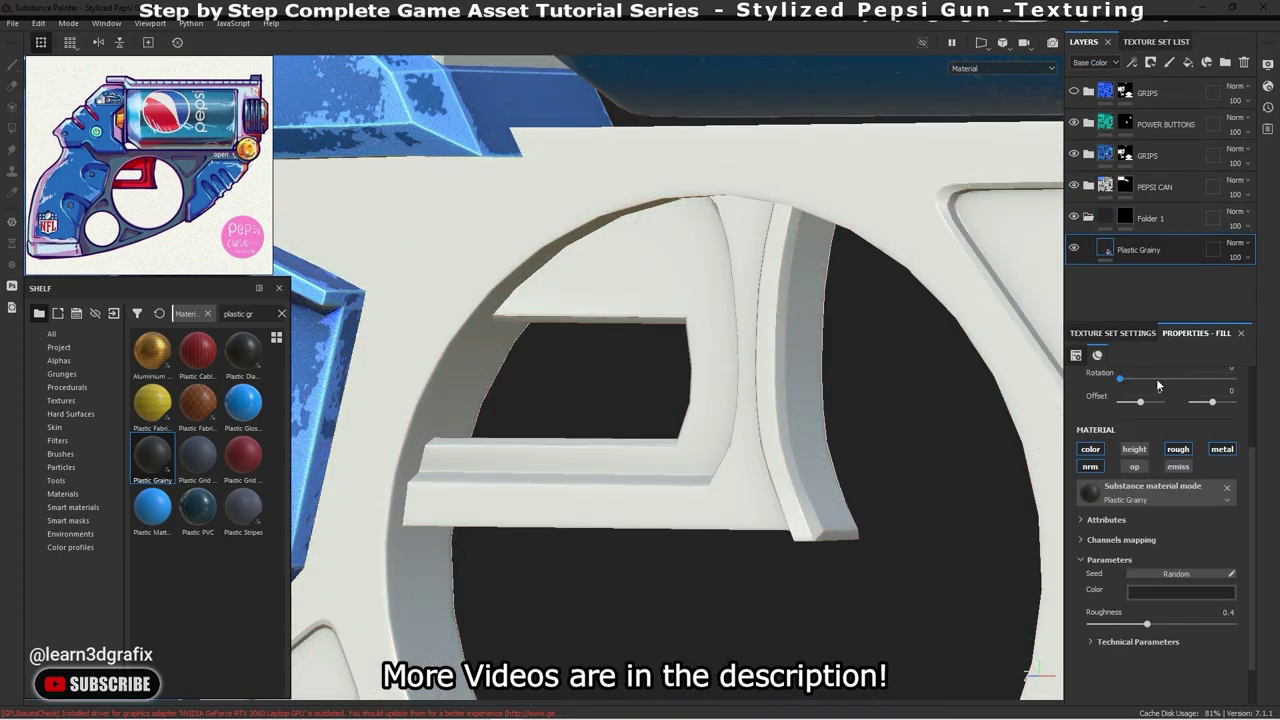
double_click(1158, 466)
text(30)
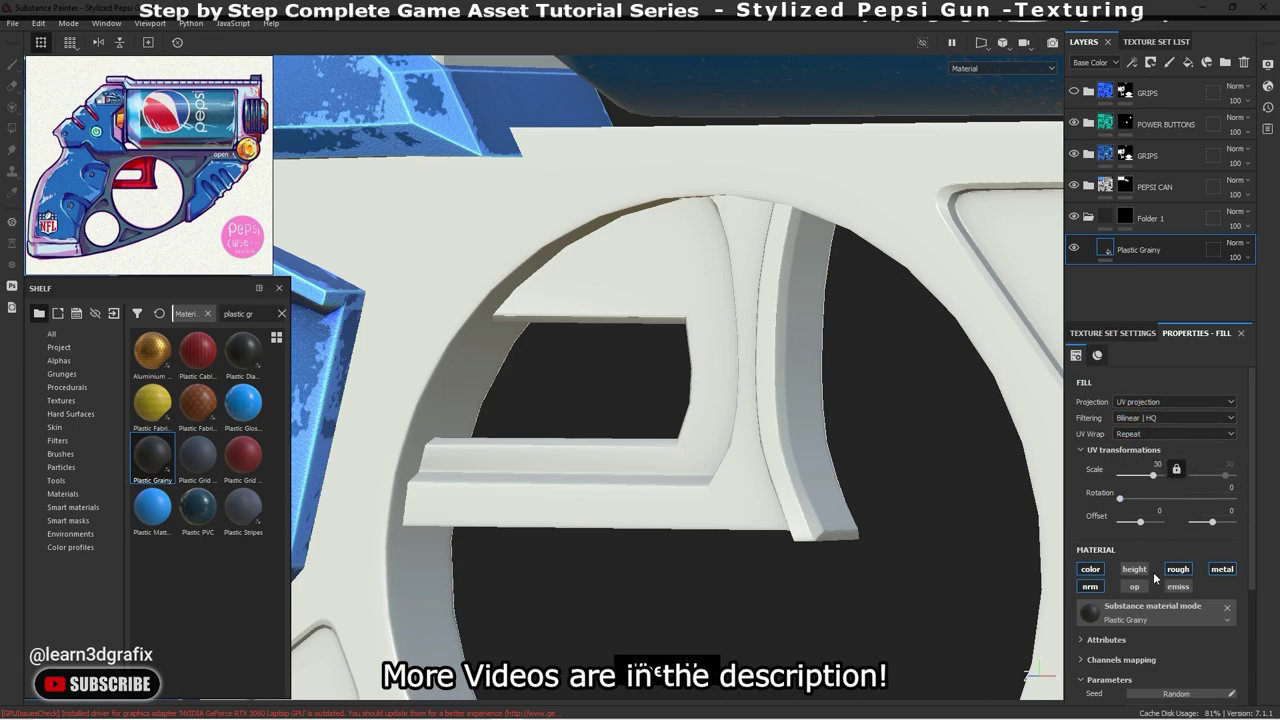
scroll(1234, 581, down, 3)
click(1180, 595)
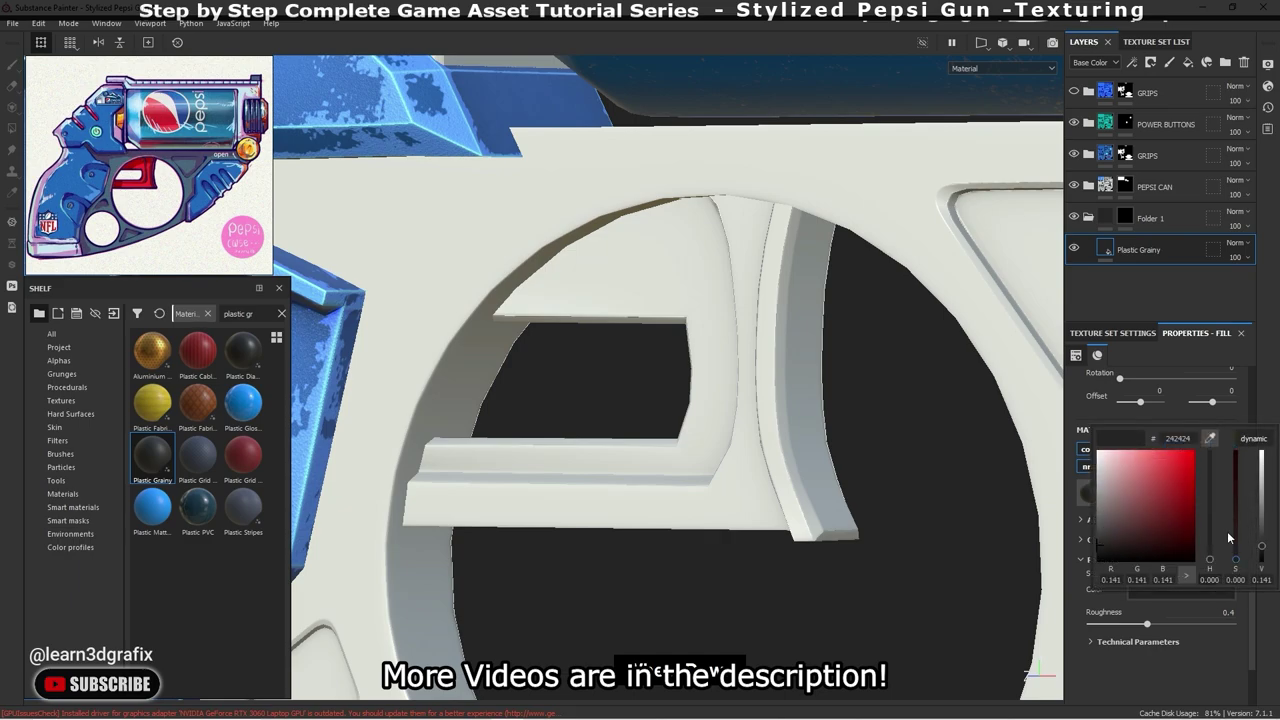
drag(1262, 540, 1265, 441)
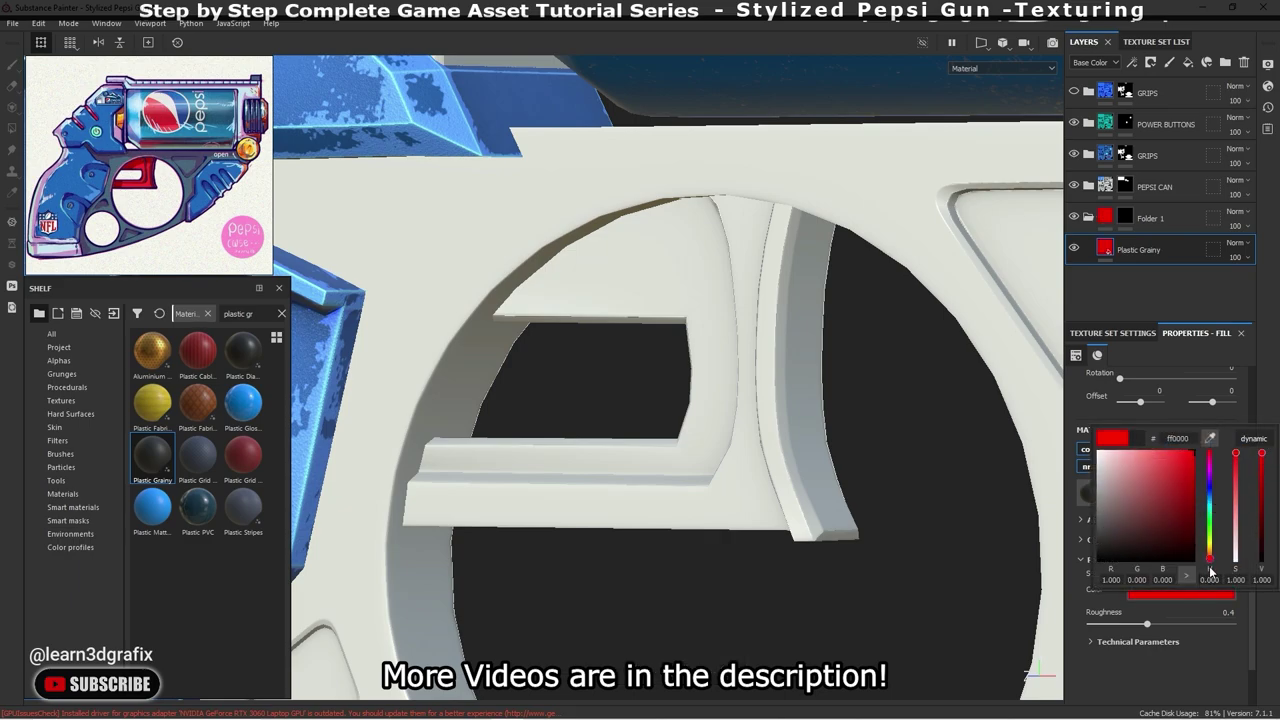
scroll(1255, 580, down, 2)
scroll(1265, 578, up, 2)
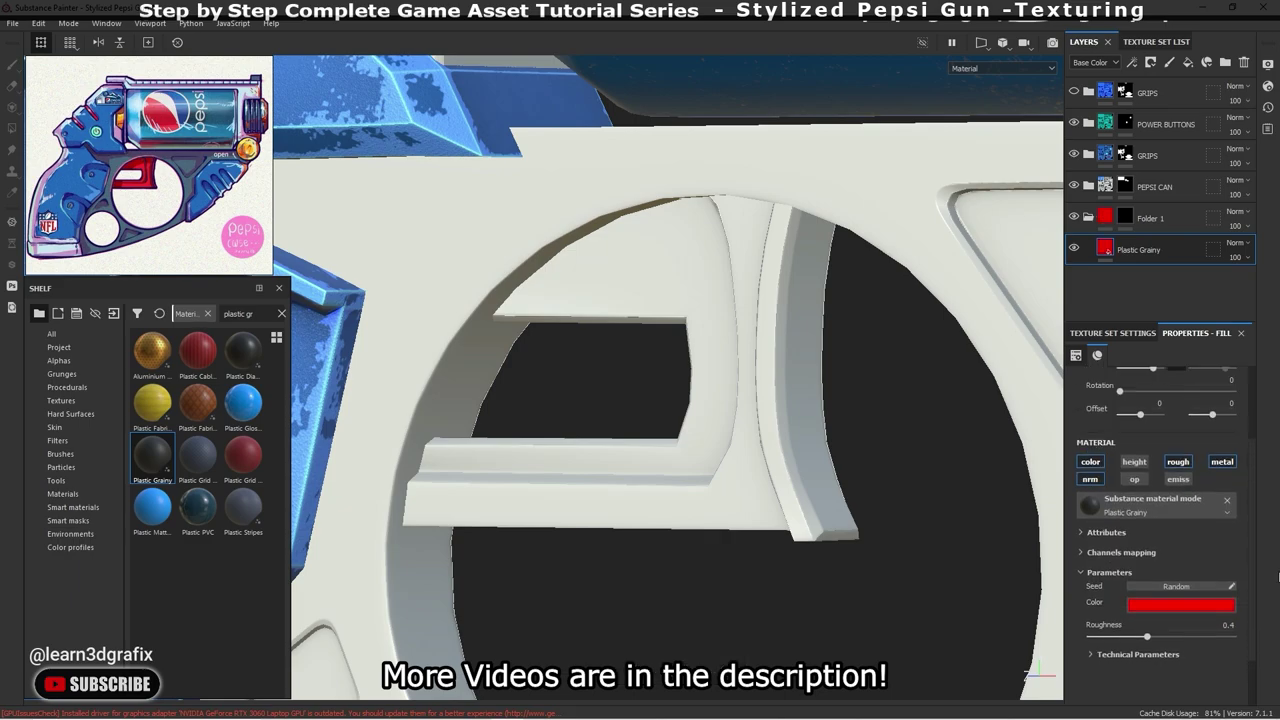
scroll(1230, 480, up, 2)
- Polygon-fill the folder mask on the trigger so the red plastic shows there
click(1125, 217)
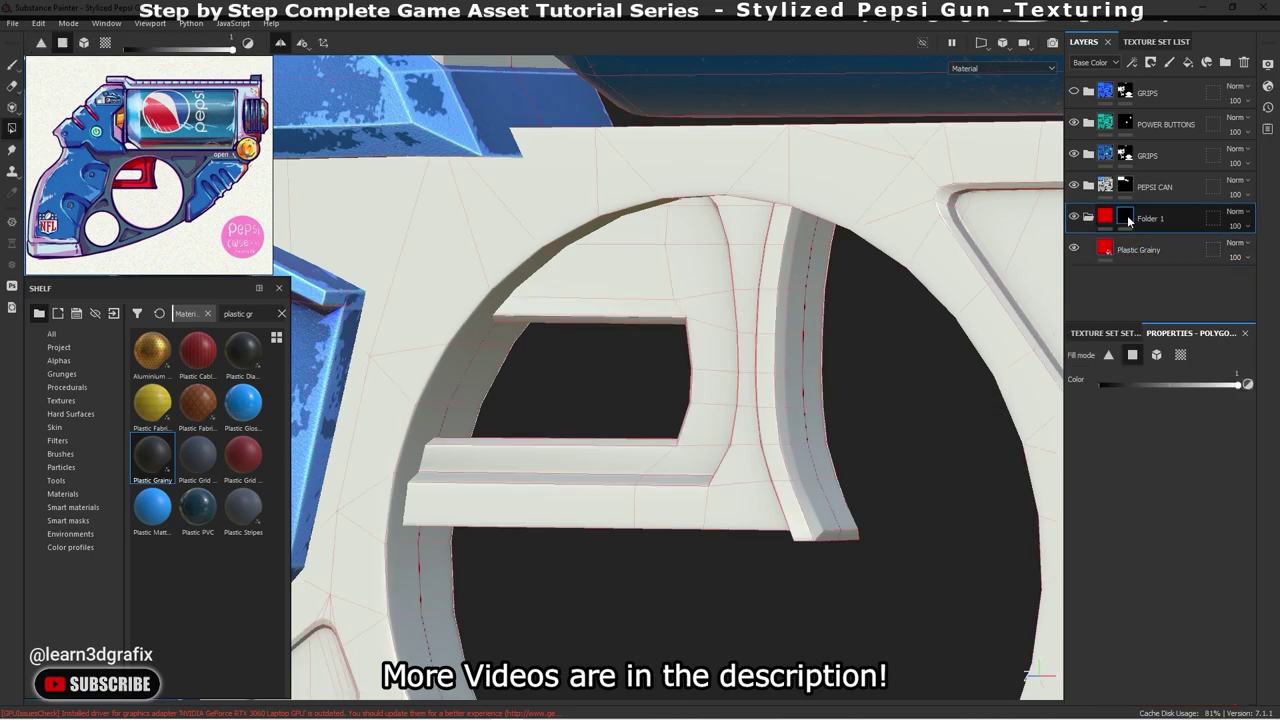
click(814, 543)
click(1124, 250)
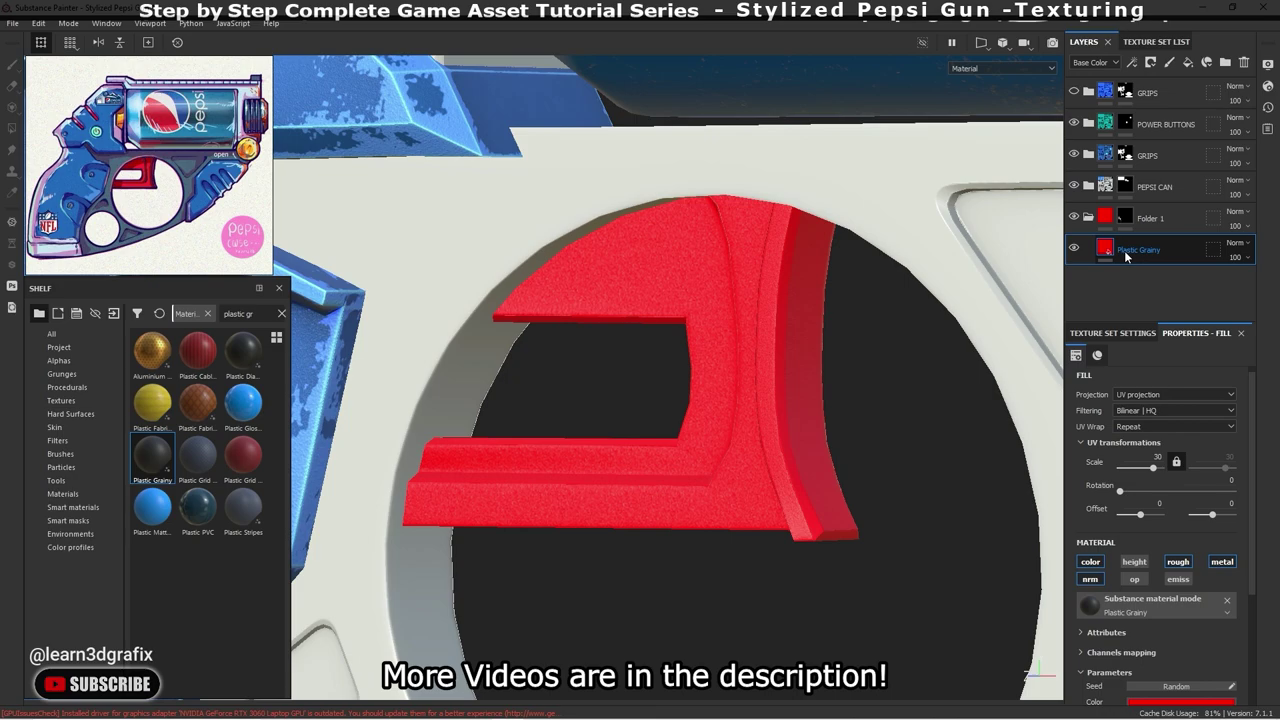
- Duplicate the Plastic Grainy layer and darken the copy's colour to 7f0000
key(ctrl+d)
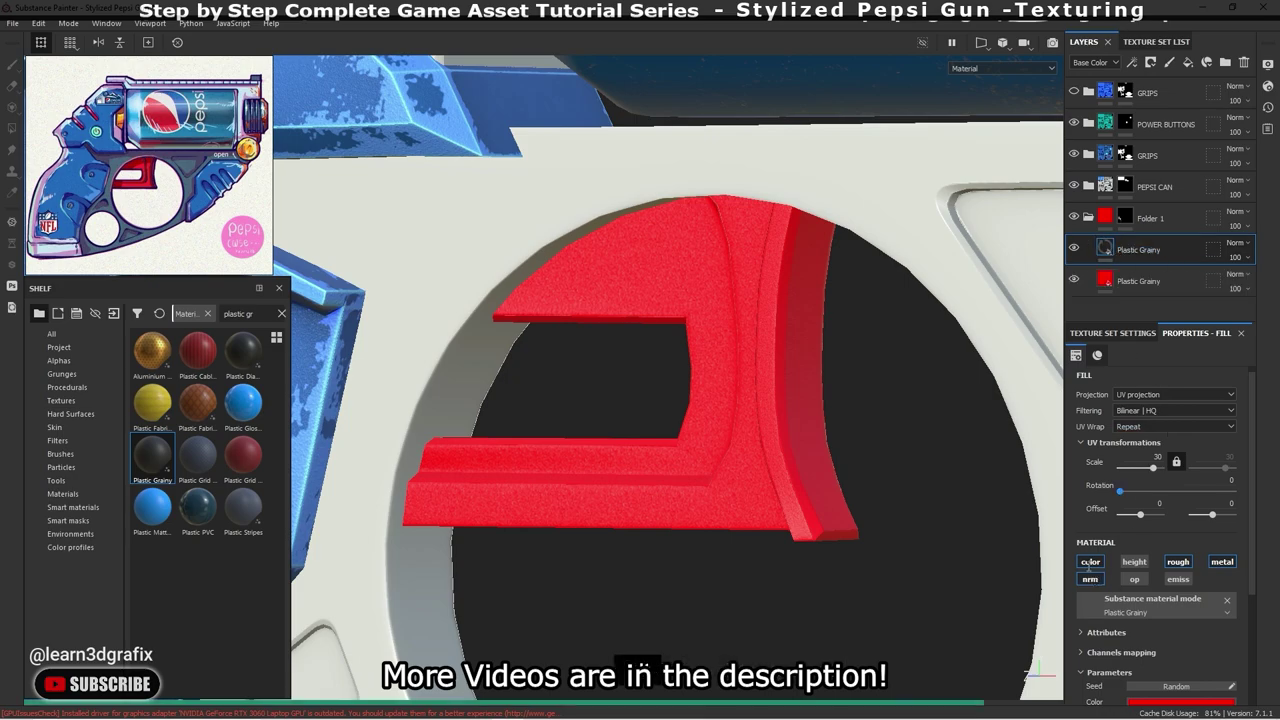
scroll(1166, 575, down, 2)
scroll(1166, 575, down, 1)
click(1192, 583)
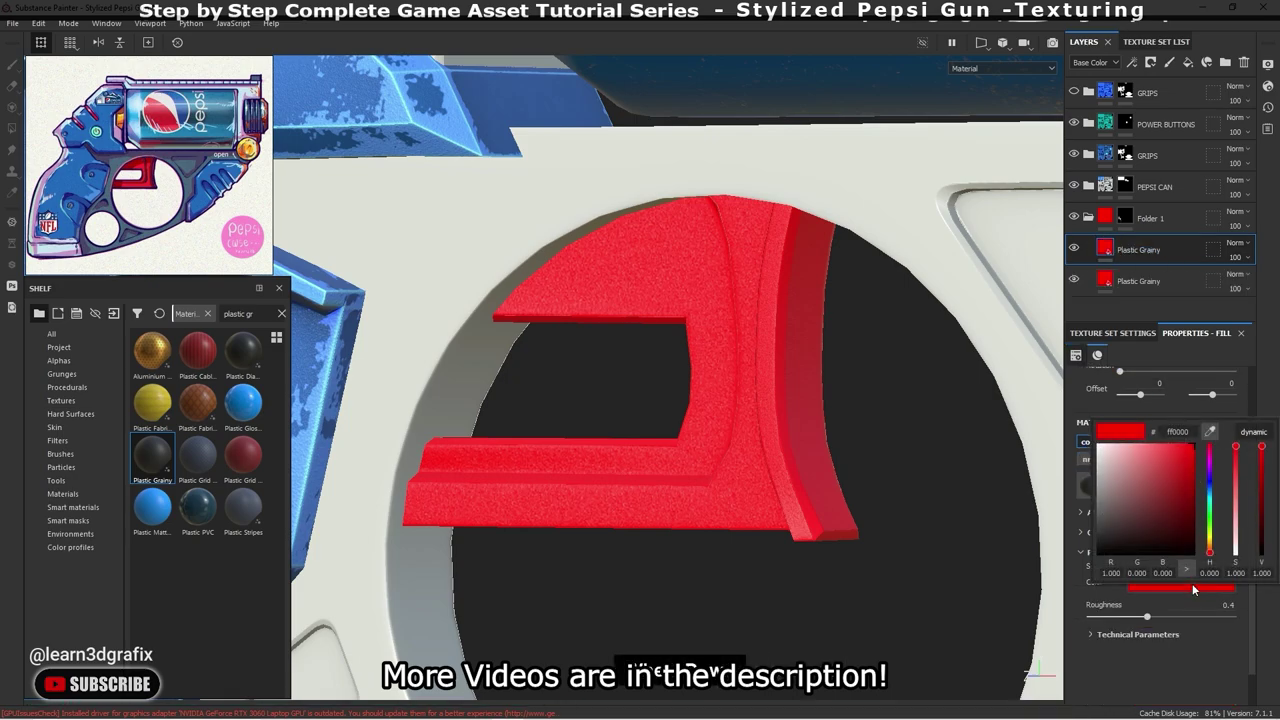
drag(1262, 447, 1271, 484)
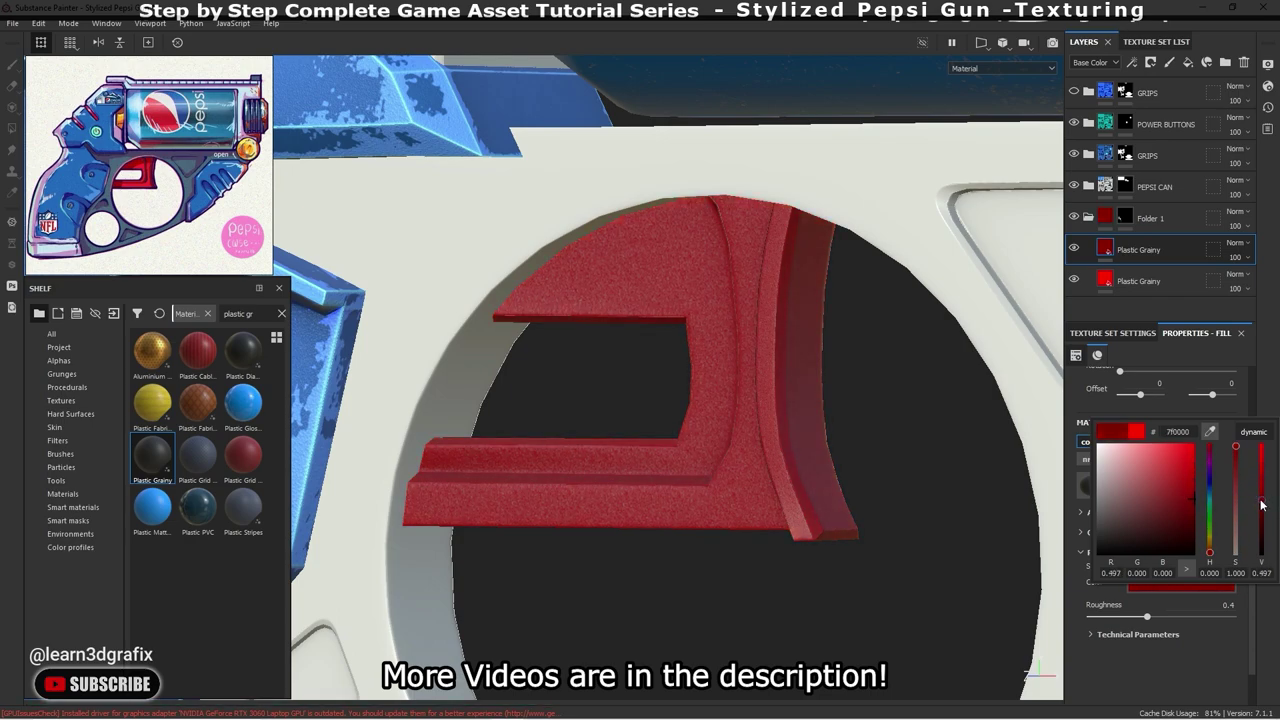
click(1110, 249)
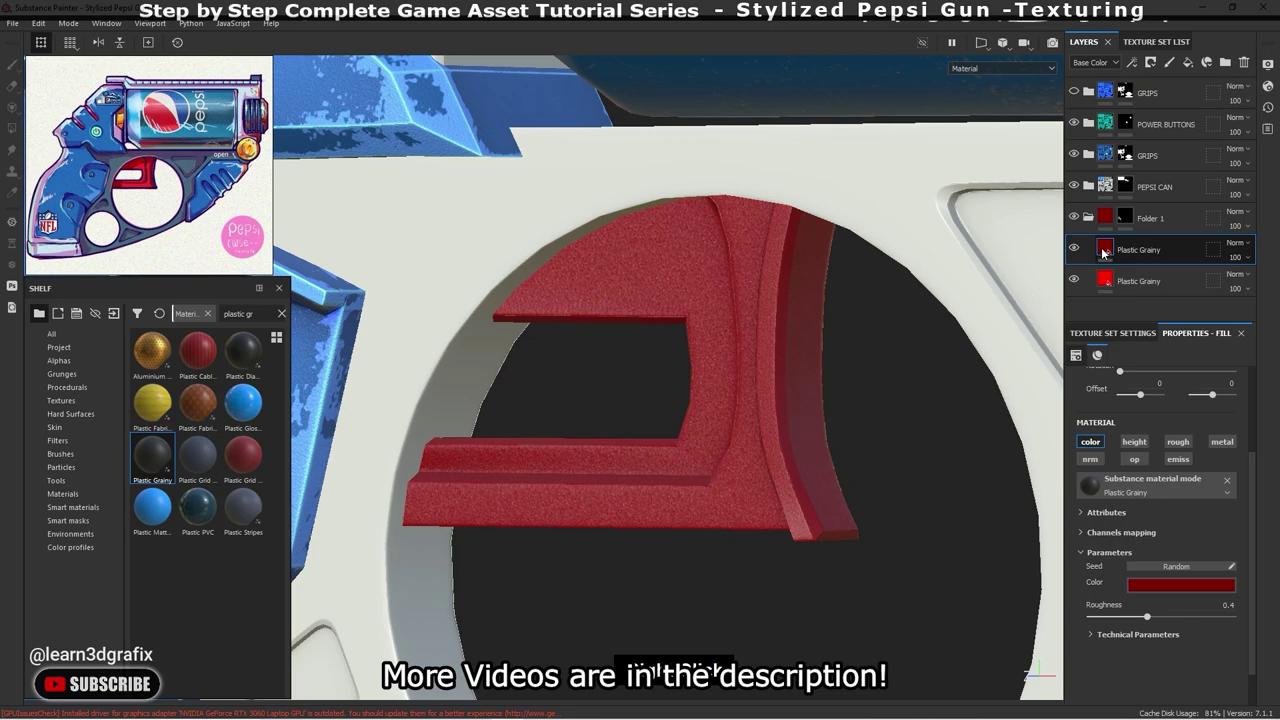
- Give the darker Plastic Grainy layer a black mask with an inverted Ambient Occlusion generator, balance 0.05
right_click(1101, 247)
click(1146, 274)
right_click(1122, 243)
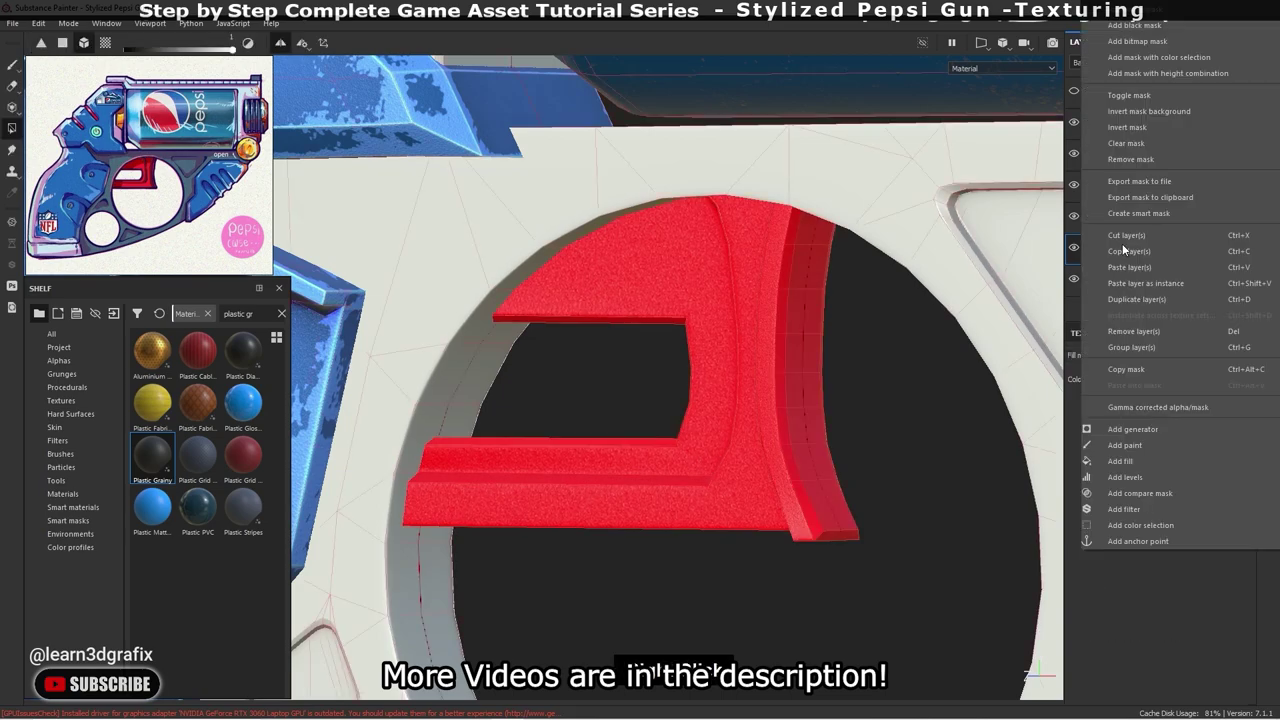
click(1183, 425)
click(1206, 380)
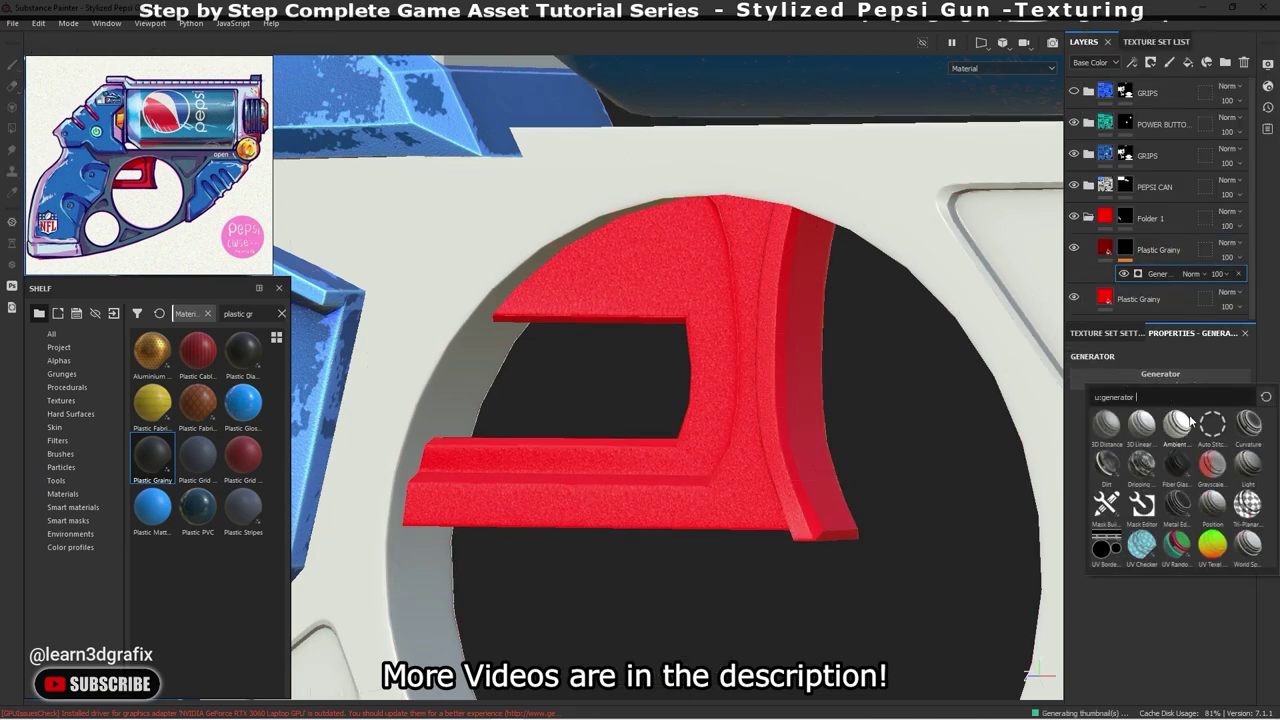
click(1184, 428)
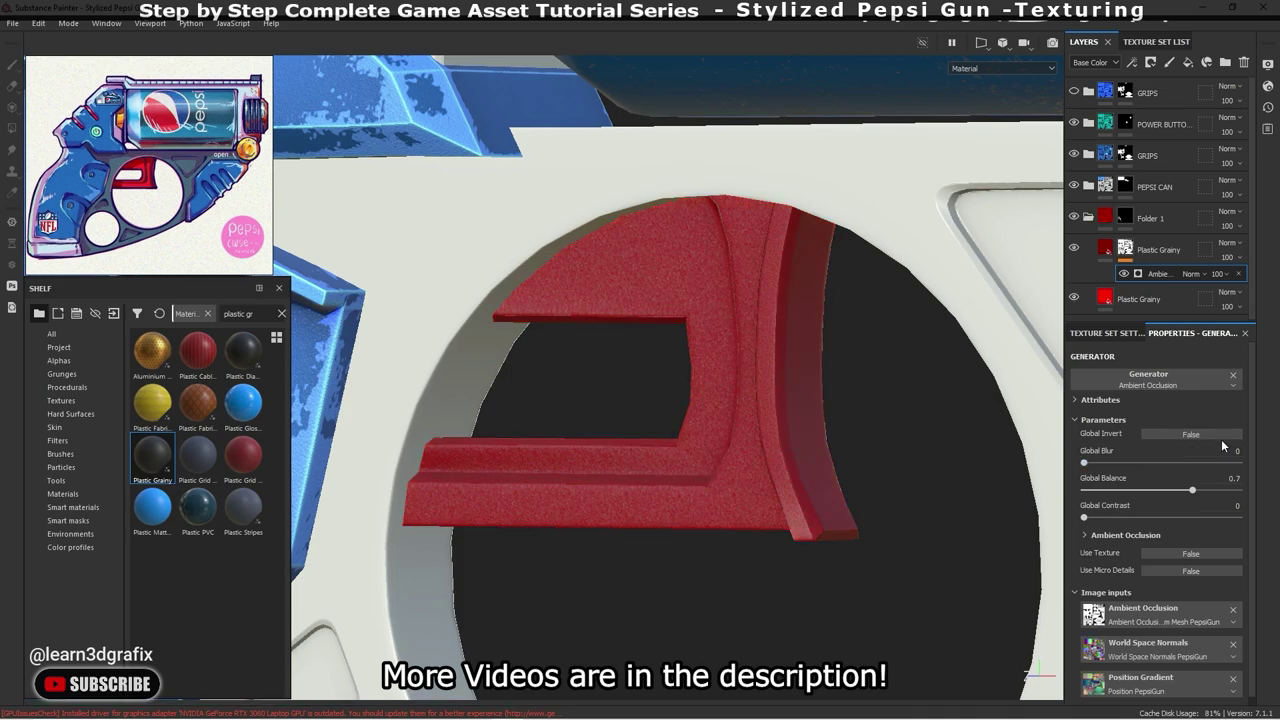
click(1172, 438)
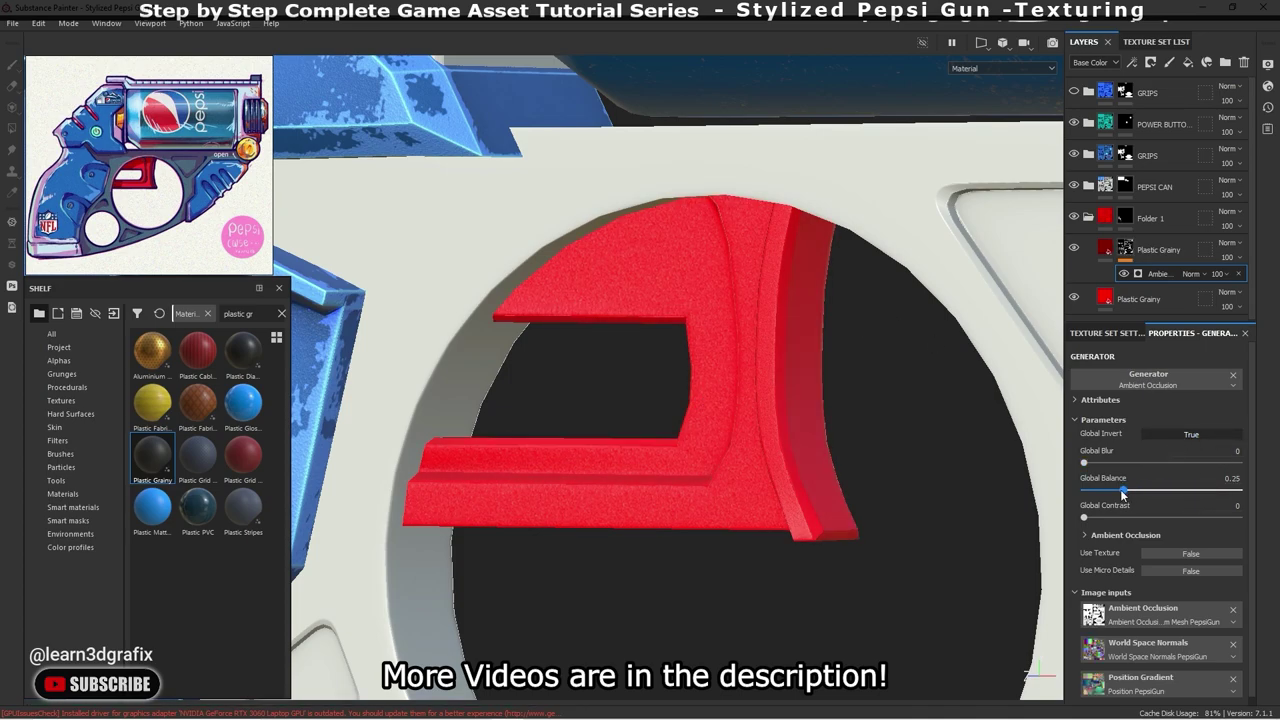
drag(1103, 490, 1091, 496)
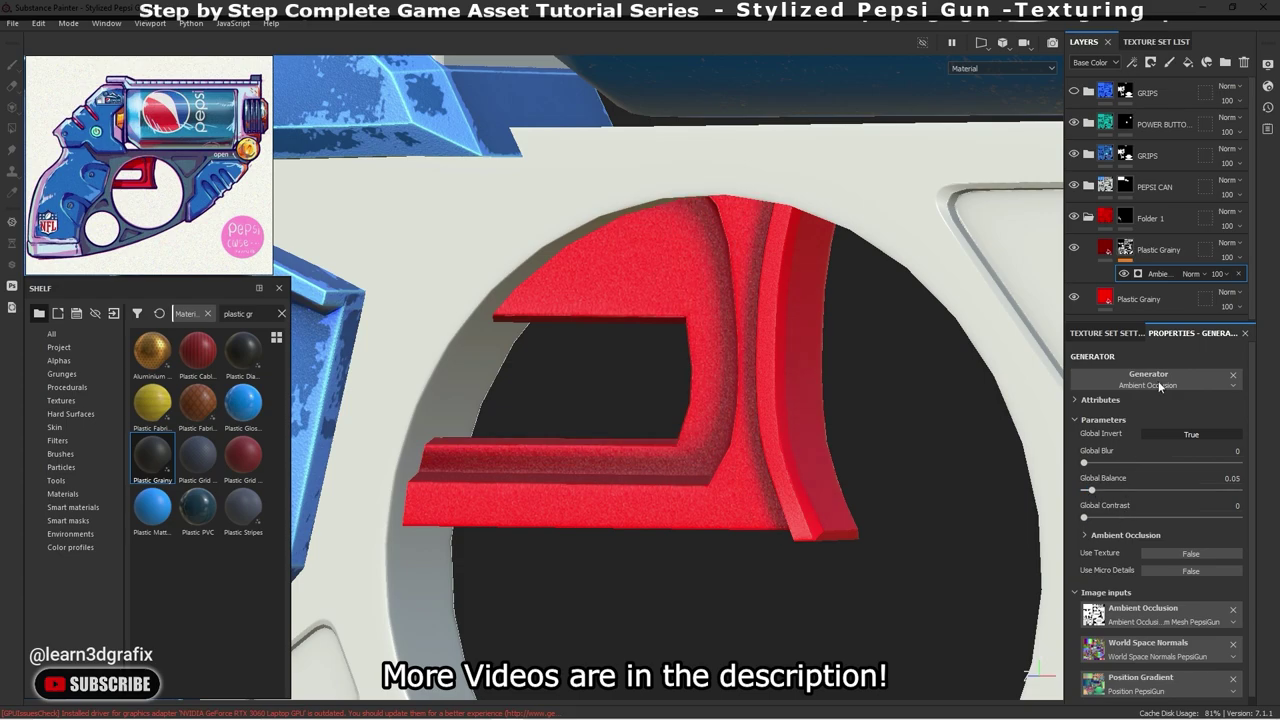
- Add a Blur filter to the darker layer's mask
click(1125, 245)
right_click(1125, 243)
click(1168, 505)
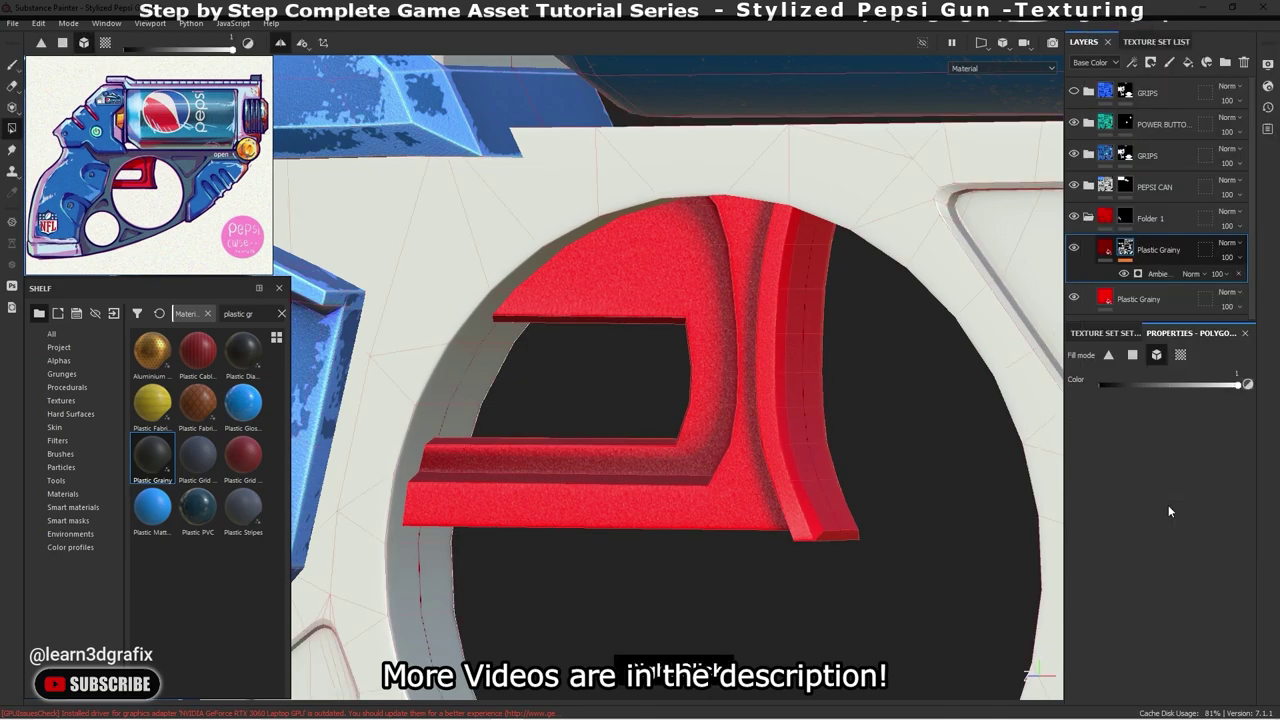
click(1191, 380)
click(1212, 428)
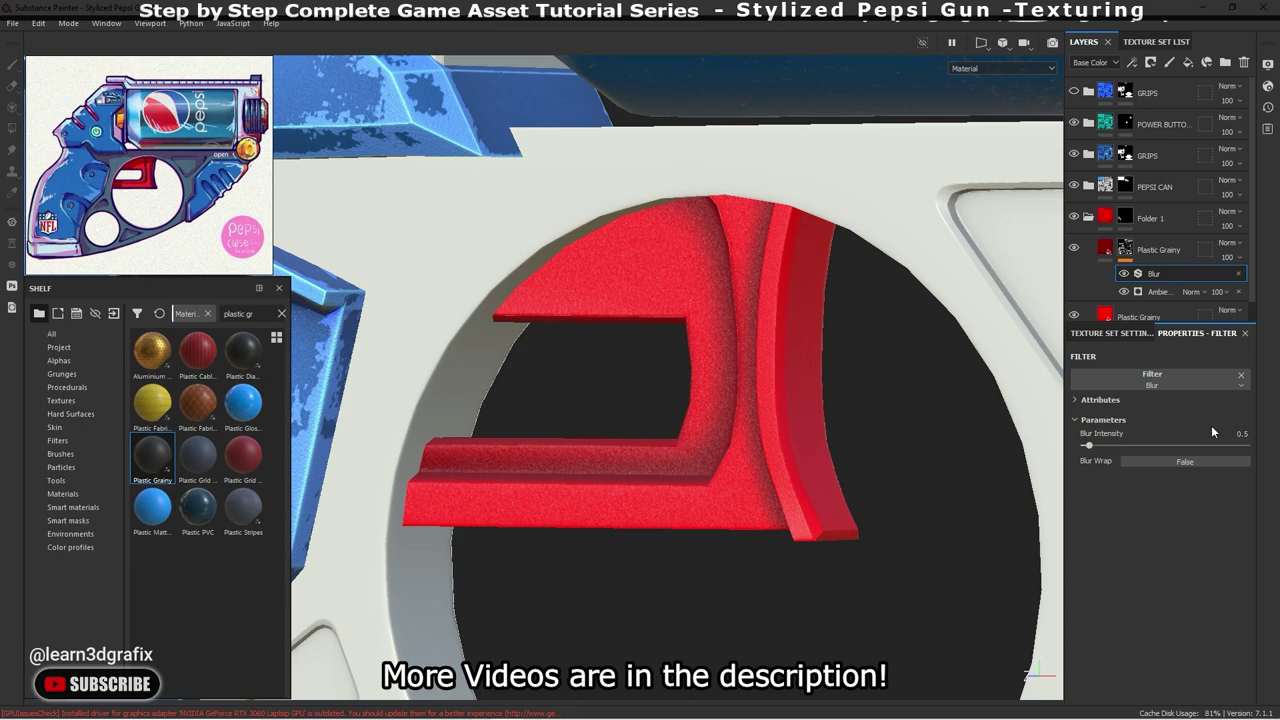
- Raise the mask's blur intensity to 0.86 and inspect the red trigger
drag(1088, 445, 1094, 444)
scroll(748, 413, down, 2)
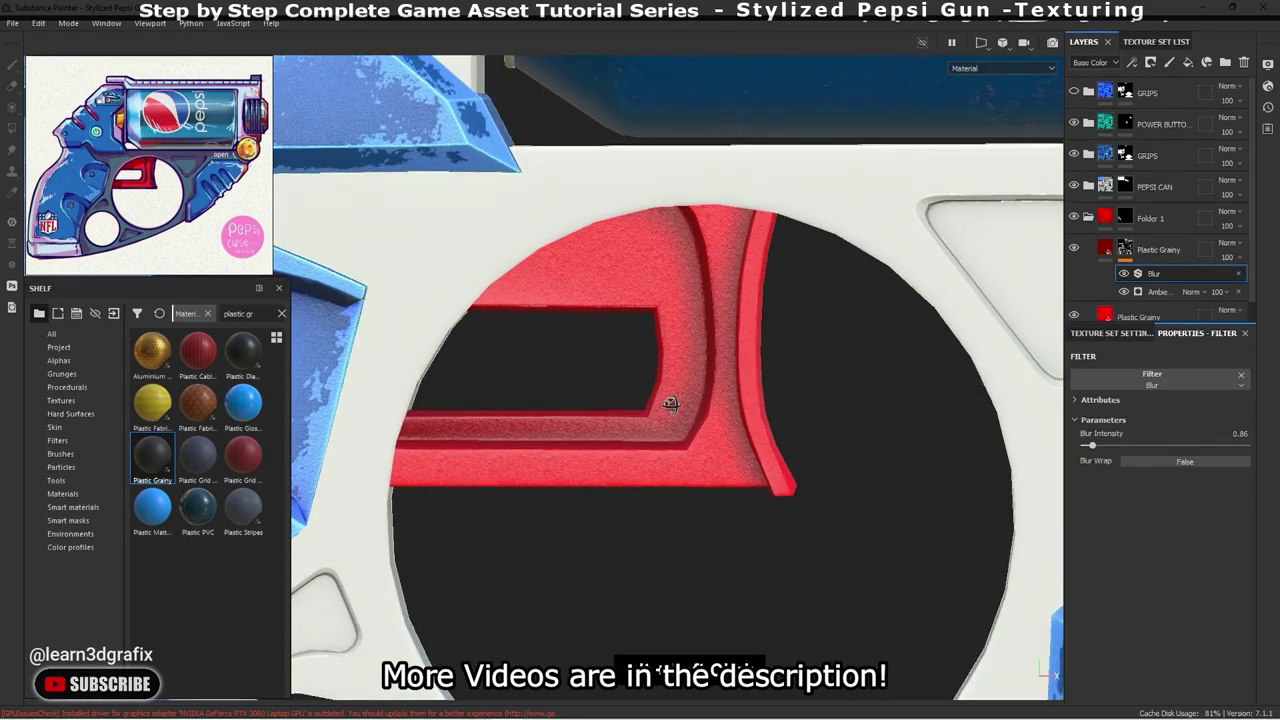
mouse_move(700, 425)
alt+mouse_down()
mouse_move(659, 438)
mouse_move(718, 326)
alt+mouse_up()
scroll(634, 437, up, 3)
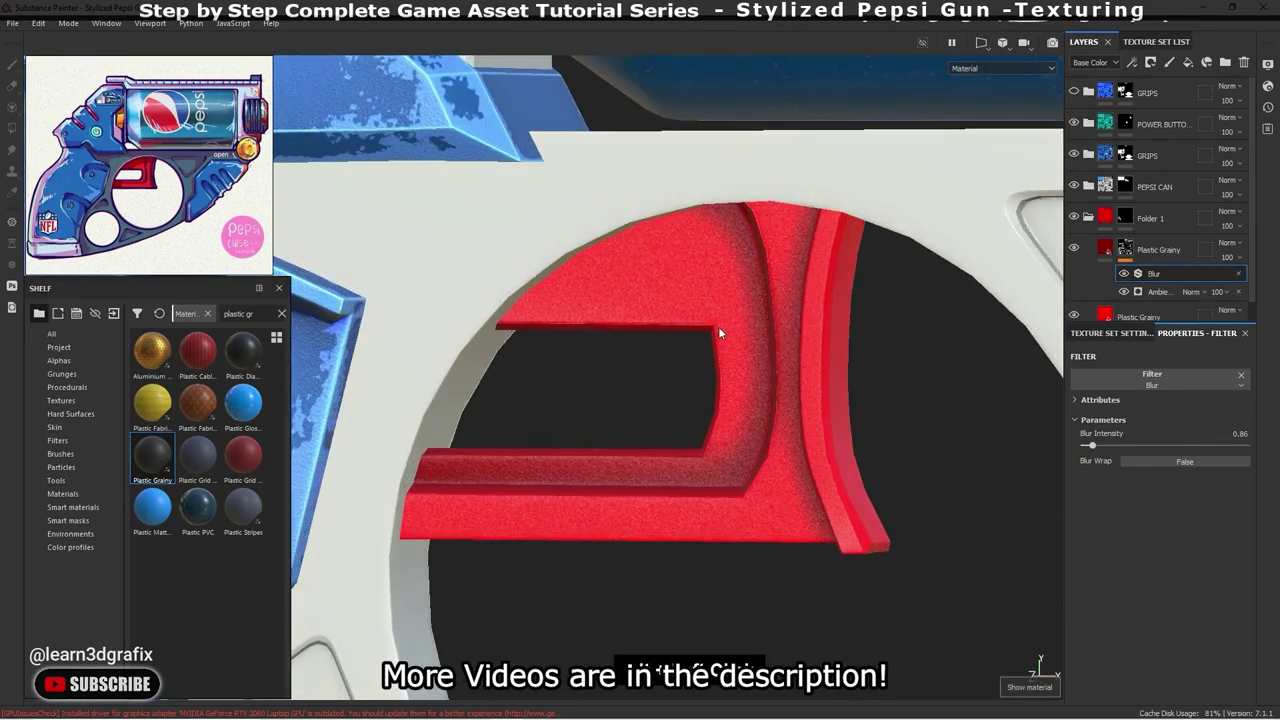
scroll(718, 326, down, 1)
scroll(710, 336, down, 1)
scroll(710, 336, up, 2)
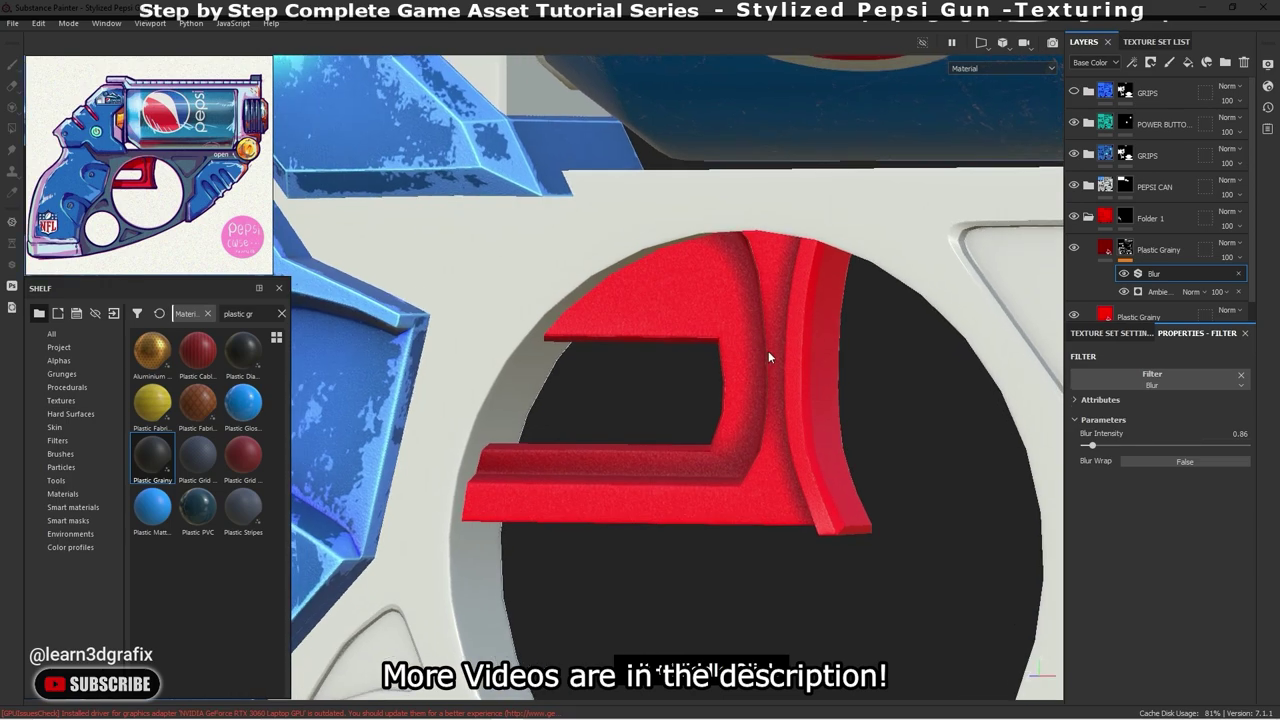
scroll(768, 351, up, 1)
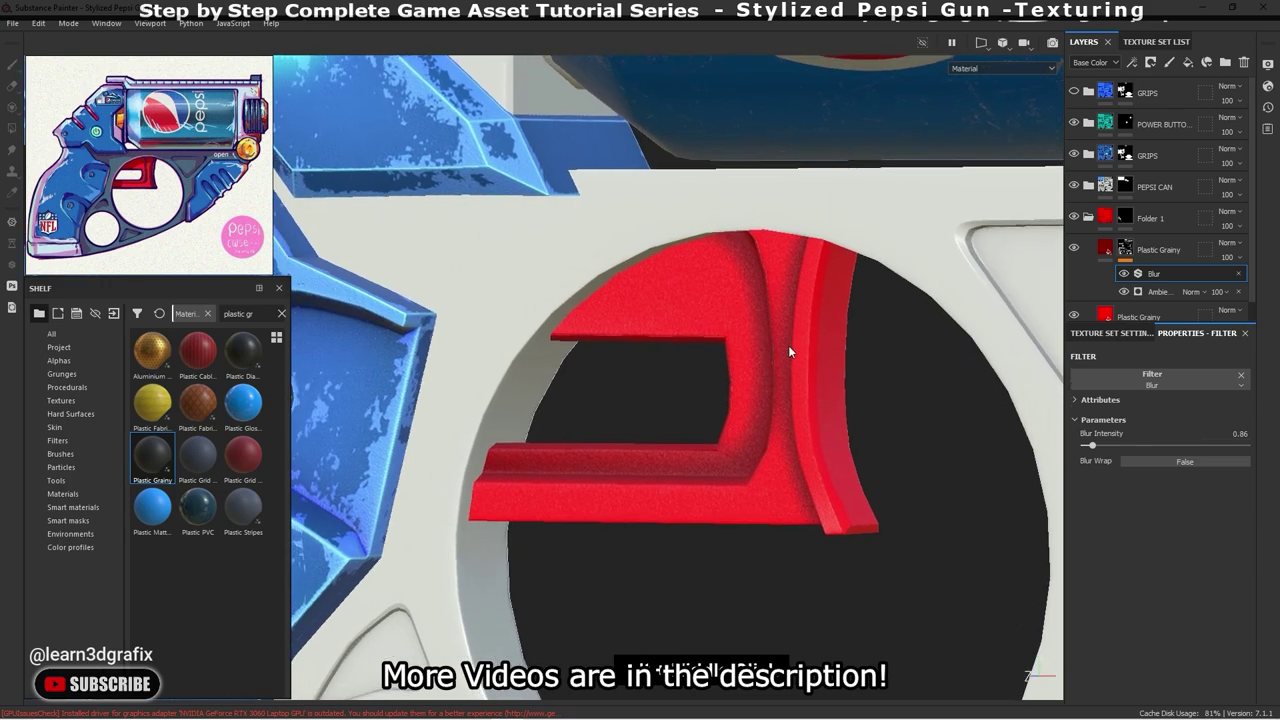
- Add a paint effect to the Plastic Grainy layer and choose the paint brush
right_click(1124, 247)
click(1162, 444)
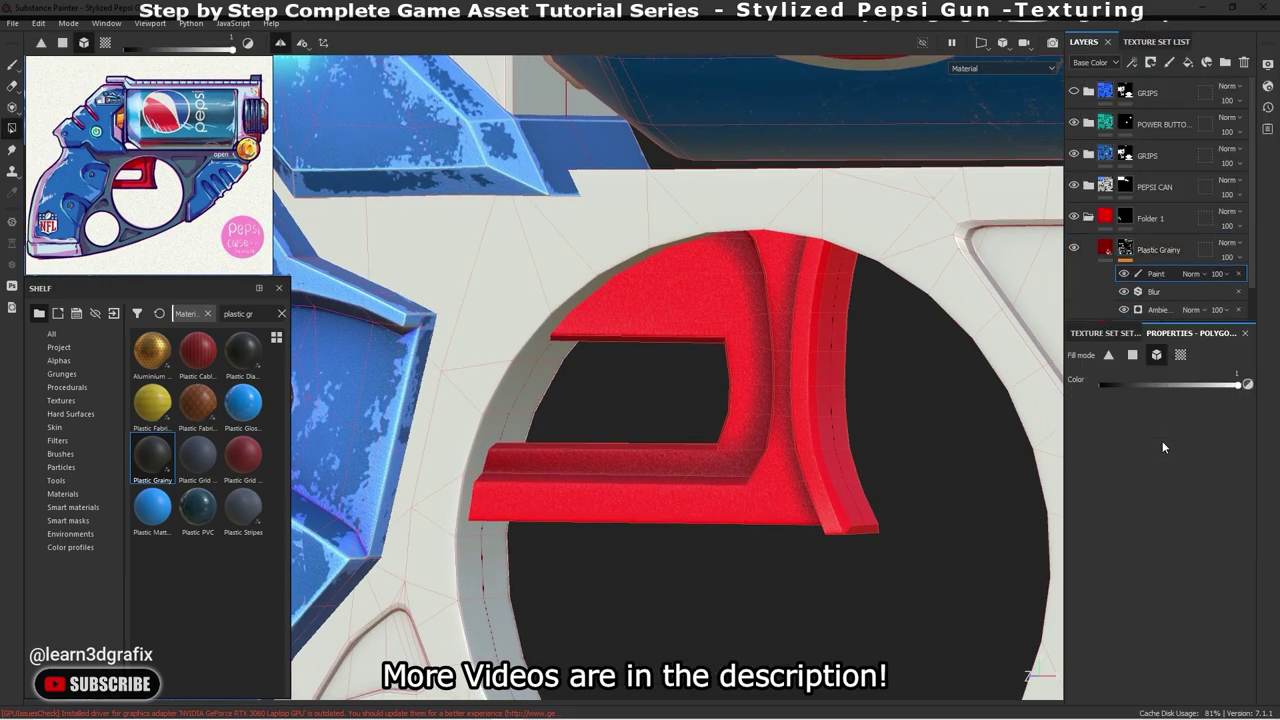
click(11, 67)
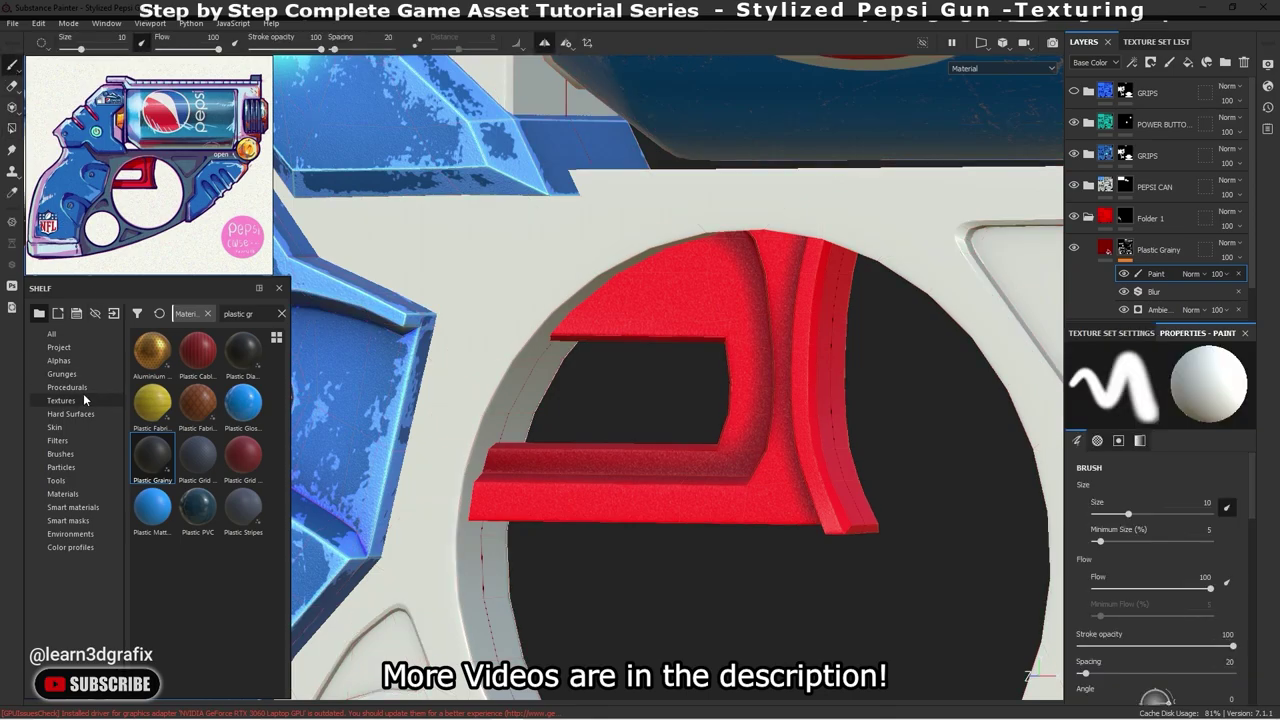
- Search the Brushes shelf for 'dirt' and select the Dirt 1 brush
click(60, 453)
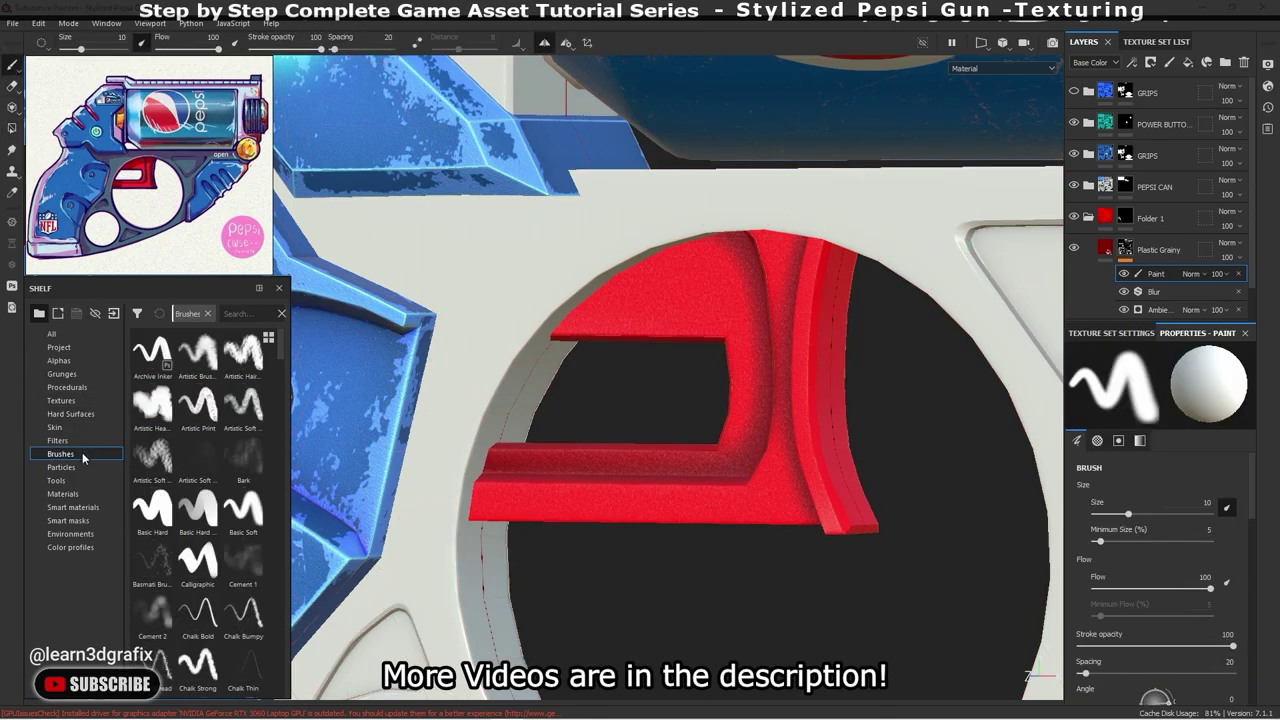
click(255, 311)
text(dirt)
click(198, 456)
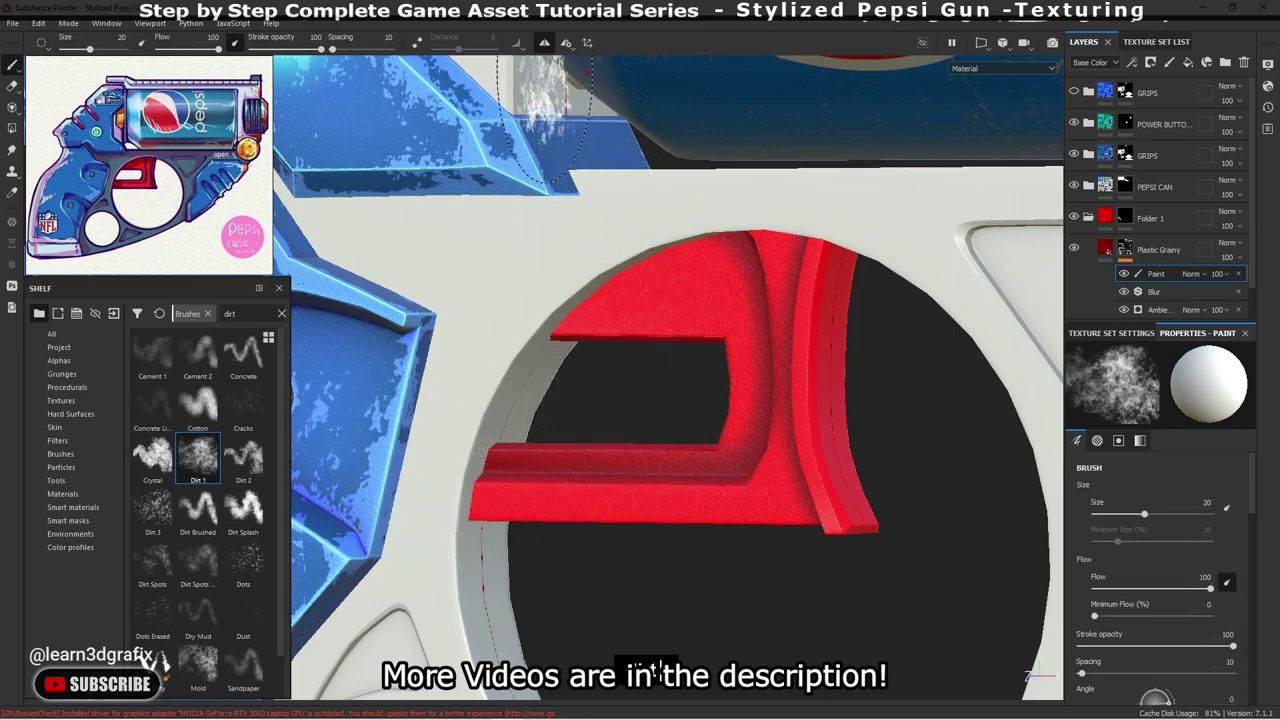
- Shrink the brush to 7.25 and paint dirt along the trigger's upper and upper-left edges
scroll(697, 467, down, 2)
click(697, 467)
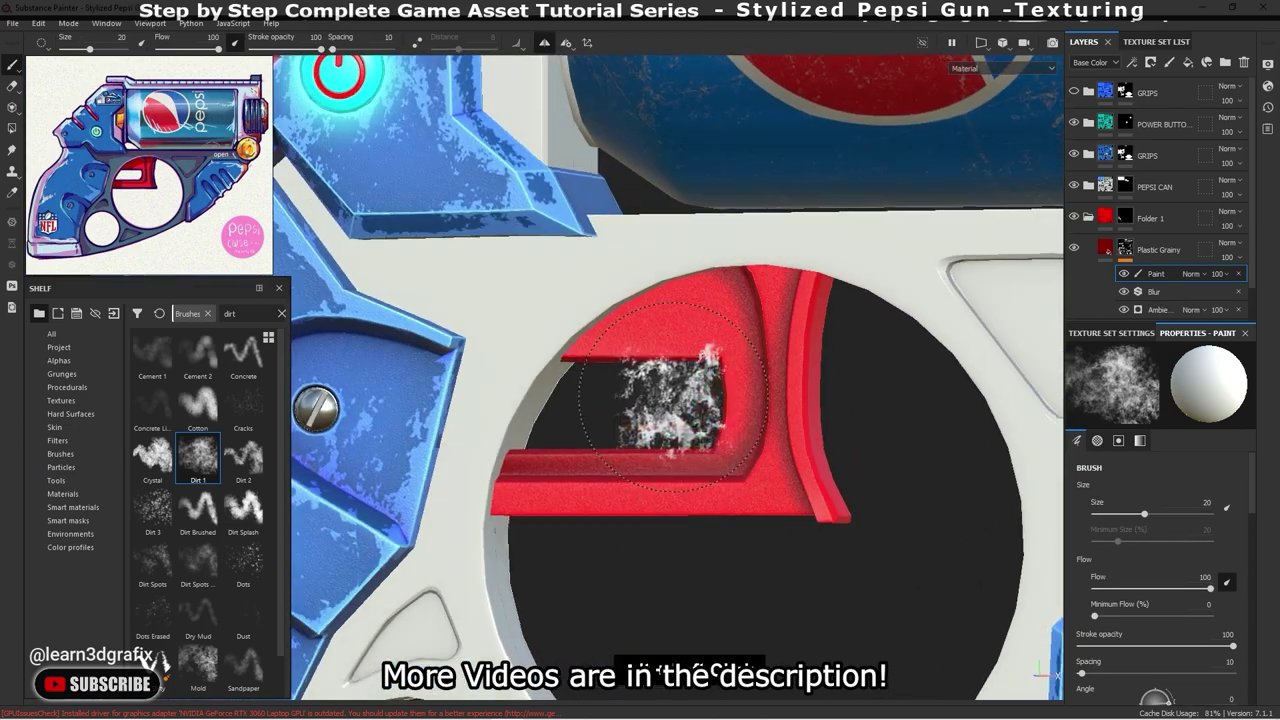
scroll(673, 378, up, 4)
key(ctrl+z)
click(671, 363)
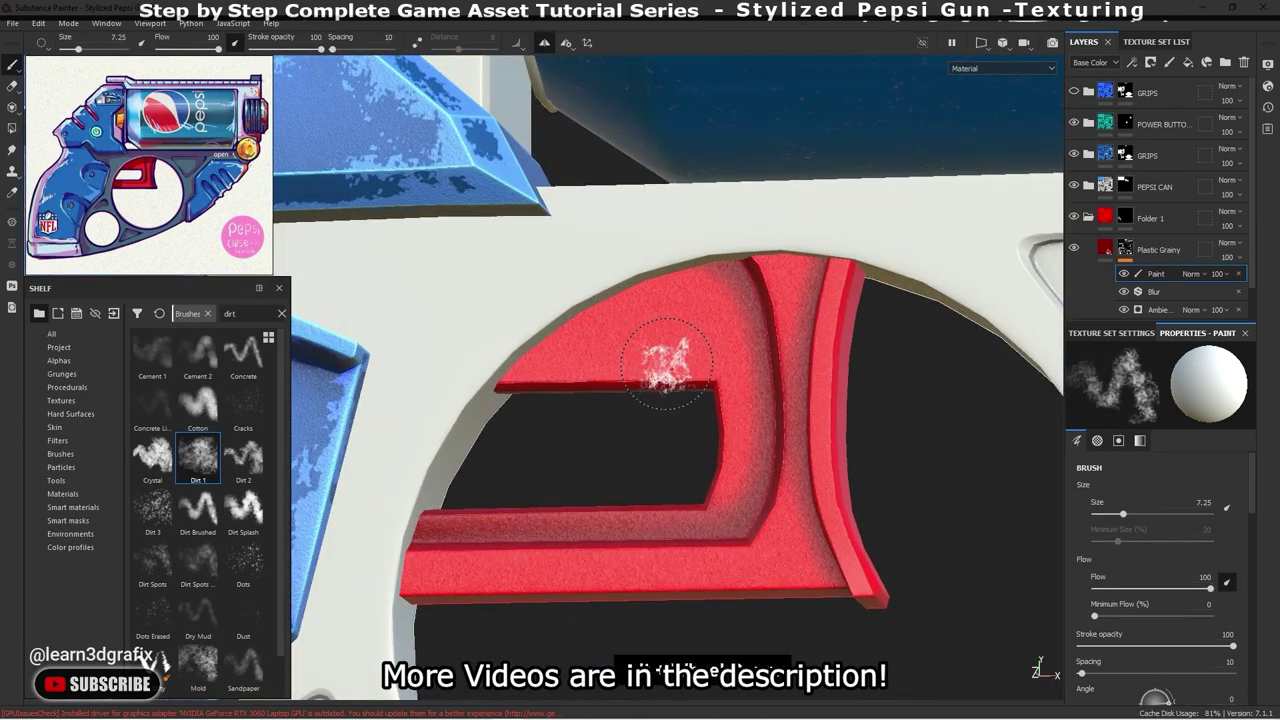
alt+drag(671, 363, 745, 365)
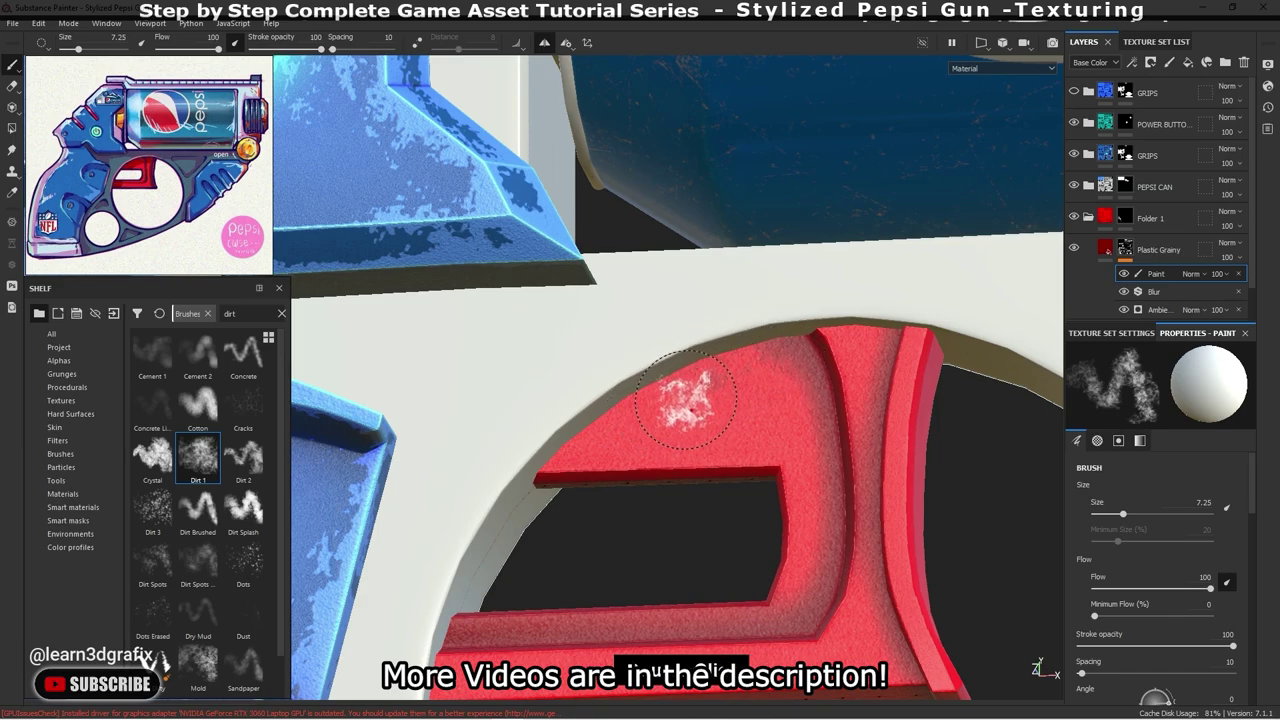
drag(712, 397, 710, 369)
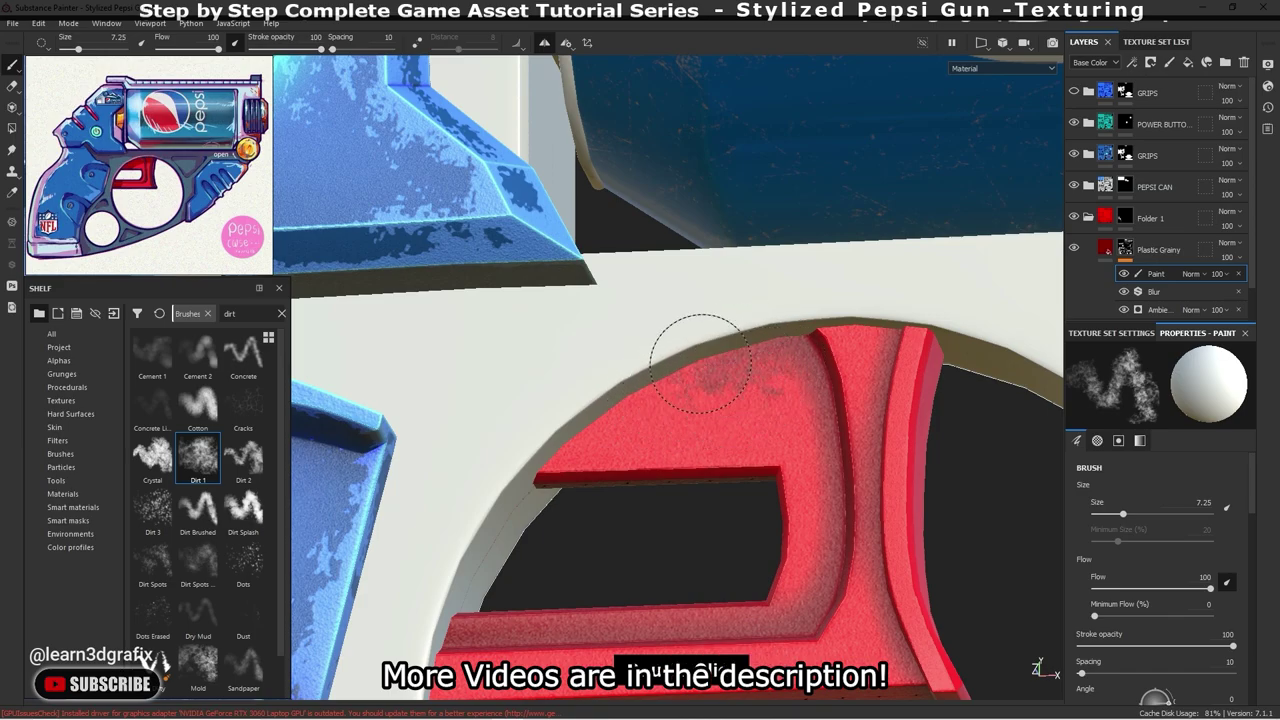
drag(590, 438, 543, 457)
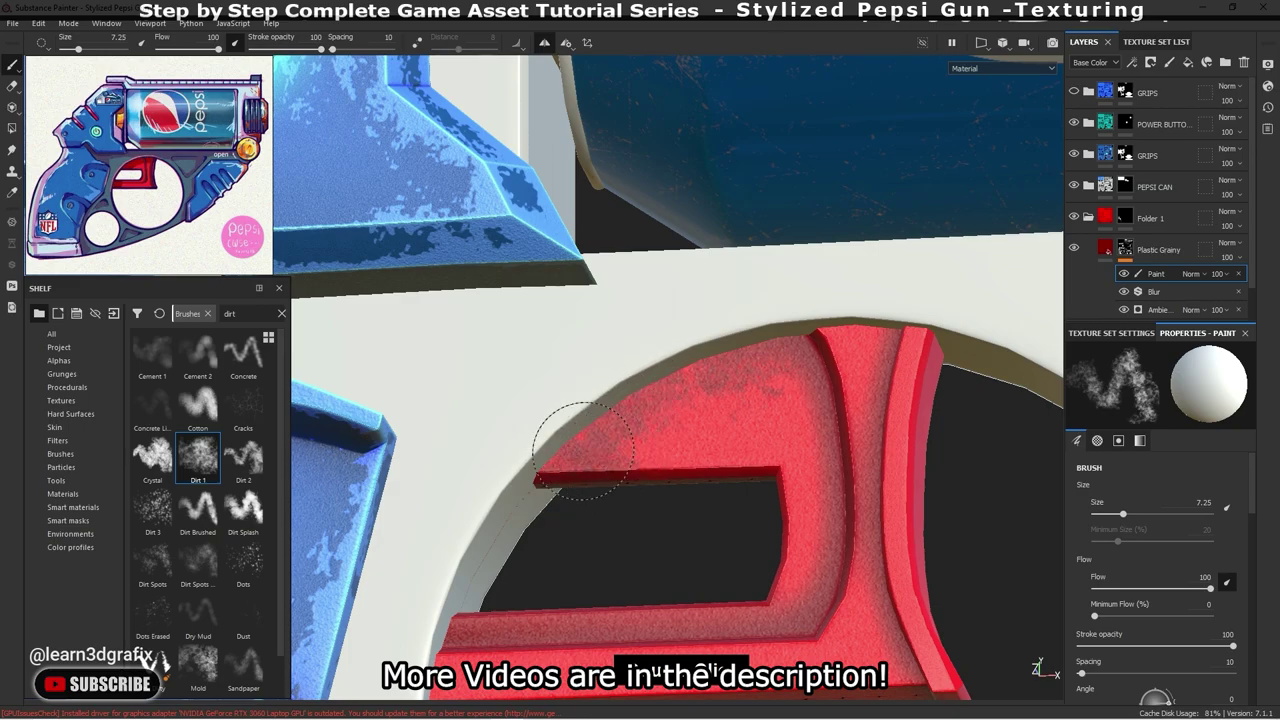
alt+drag(660, 375, 689, 337)
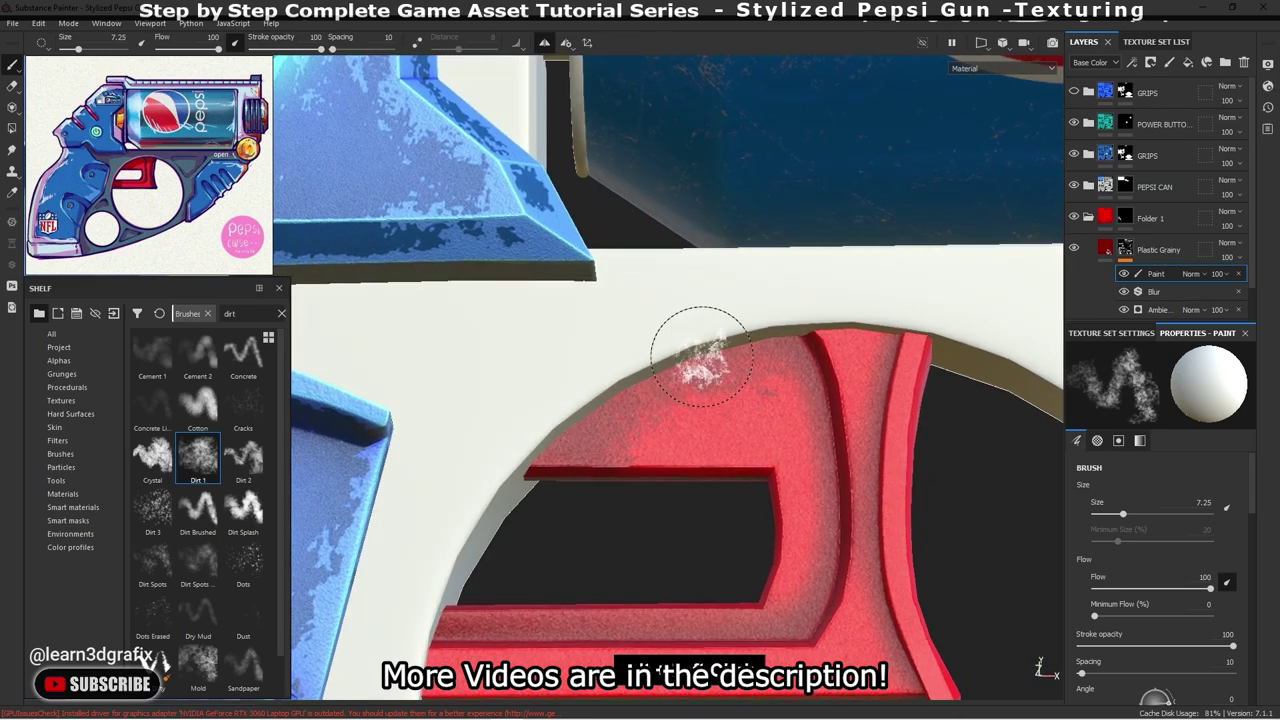
mouse_move(768, 354)
alt+mouse_down()
mouse_move(677, 400)
mouse_move(677, 523)
mouse_move(643, 557)
mouse_move(552, 478)
alt+mouse_up()
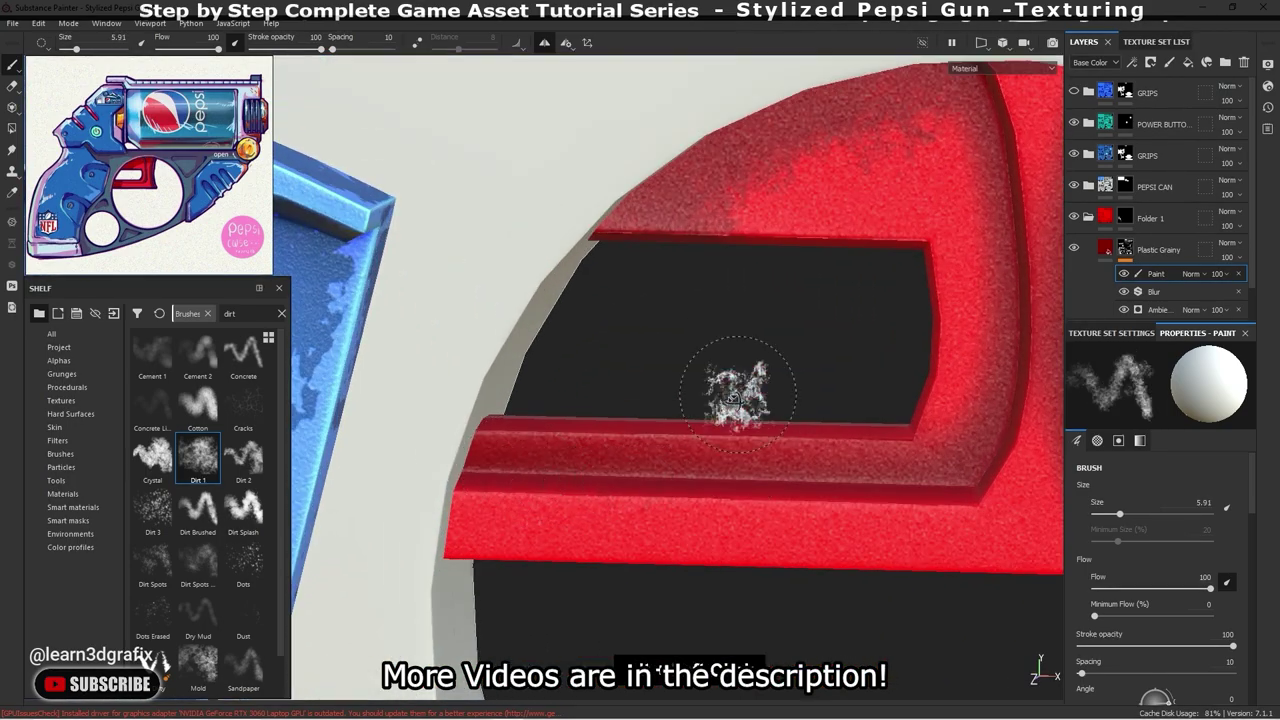
- Shrink the Dirt 1 brush to 5.91 and paint dirt along the trigger's lower edge
alt+drag(714, 386, 651, 428)
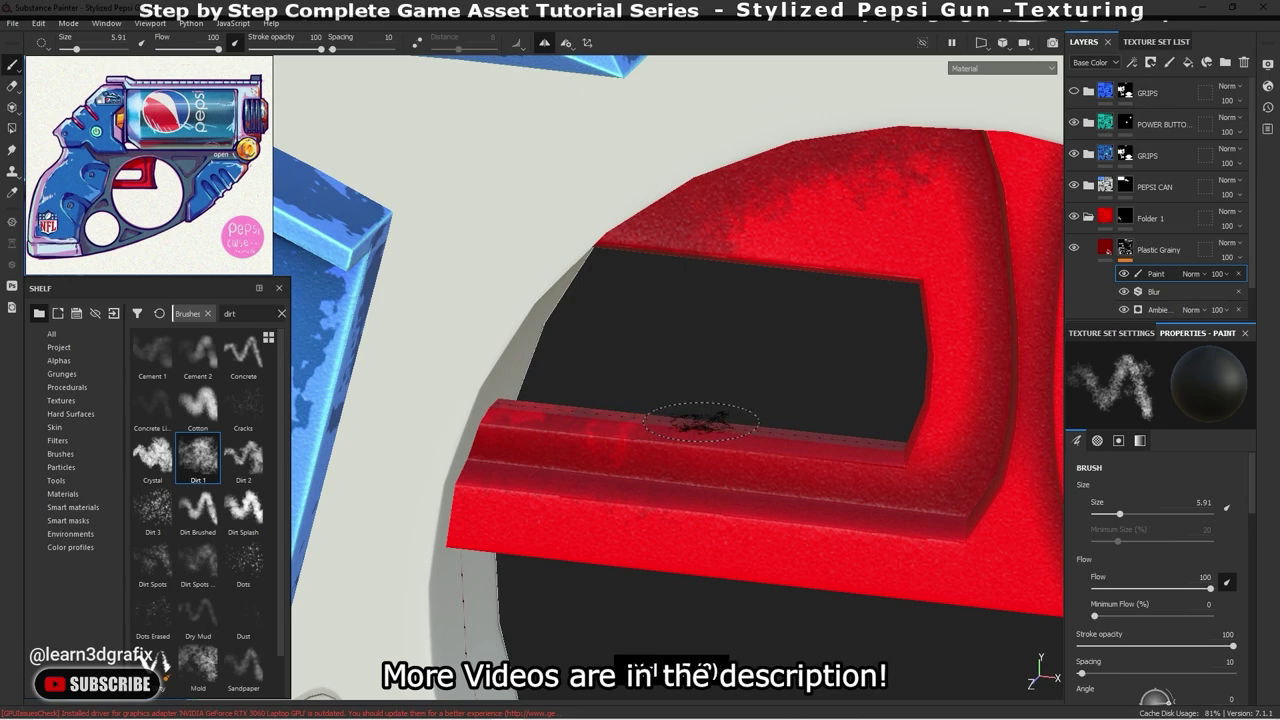
mouse_move(693, 431)
alt+mouse_down()
mouse_move(709, 434)
mouse_move(680, 449)
mouse_move(706, 423)
mouse_move(822, 508)
alt+mouse_up()
scroll(822, 508, up, 1)
scroll(800, 505, up, 1)
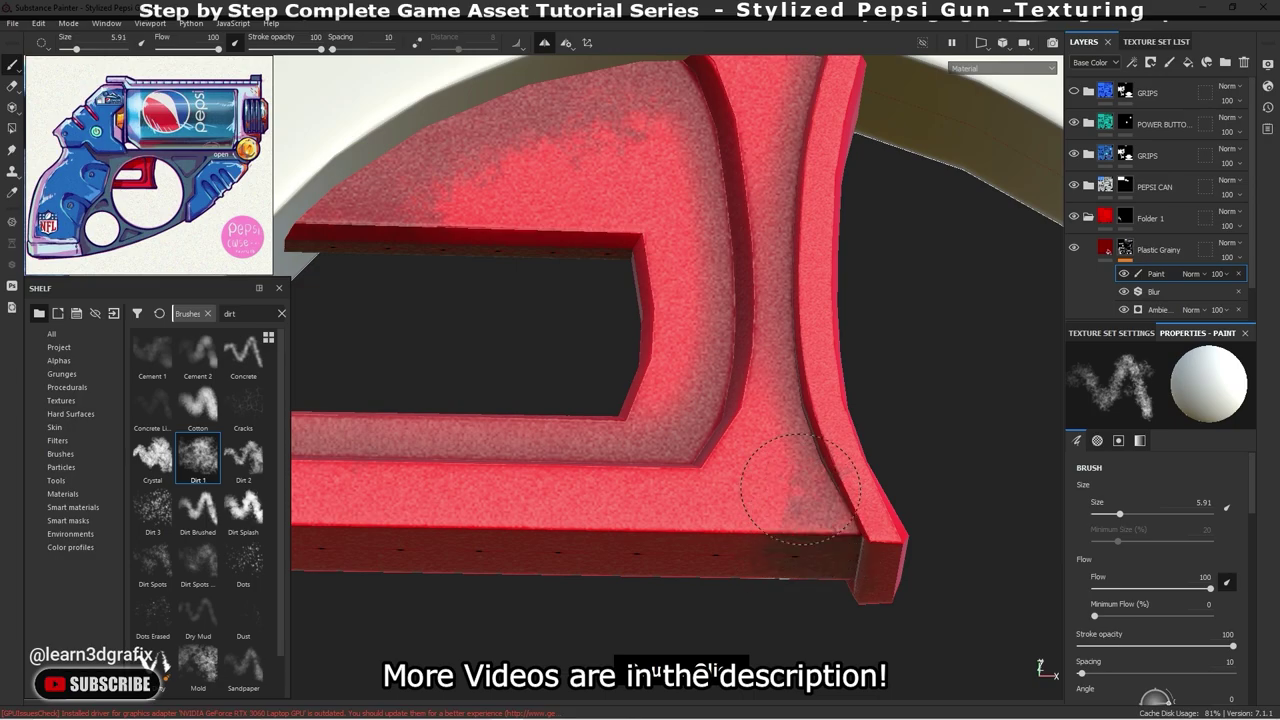
scroll(800, 490, down, 1)
alt+drag(800, 490, 855, 465)
scroll(855, 465, up, 2)
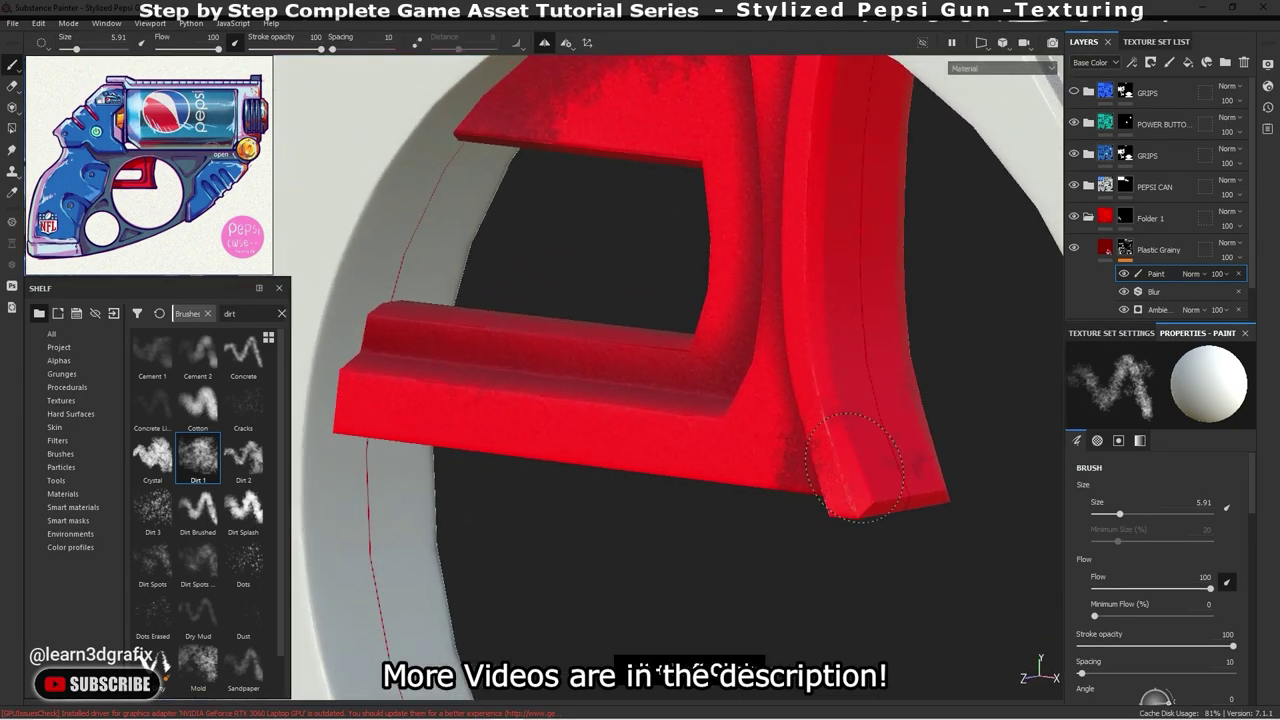
mouse_move(857, 512)
mouse_down()
mouse_move(875, 458)
mouse_move(915, 490)
mouse_up()
mouse_move(827, 470)
alt+mouse_down()
mouse_move(863, 514)
mouse_move(843, 429)
mouse_move(860, 515)
mouse_move(857, 434)
mouse_move(814, 457)
alt+mouse_up()
- Dab dirt marks on the trigger's top and lower bar, undoing misplaced marks
click(757, 400)
mouse_move(757, 400)
alt+mouse_down()
mouse_move(780, 302)
mouse_move(629, 286)
alt+mouse_up()
key(ctrl+z)
click(760, 265)
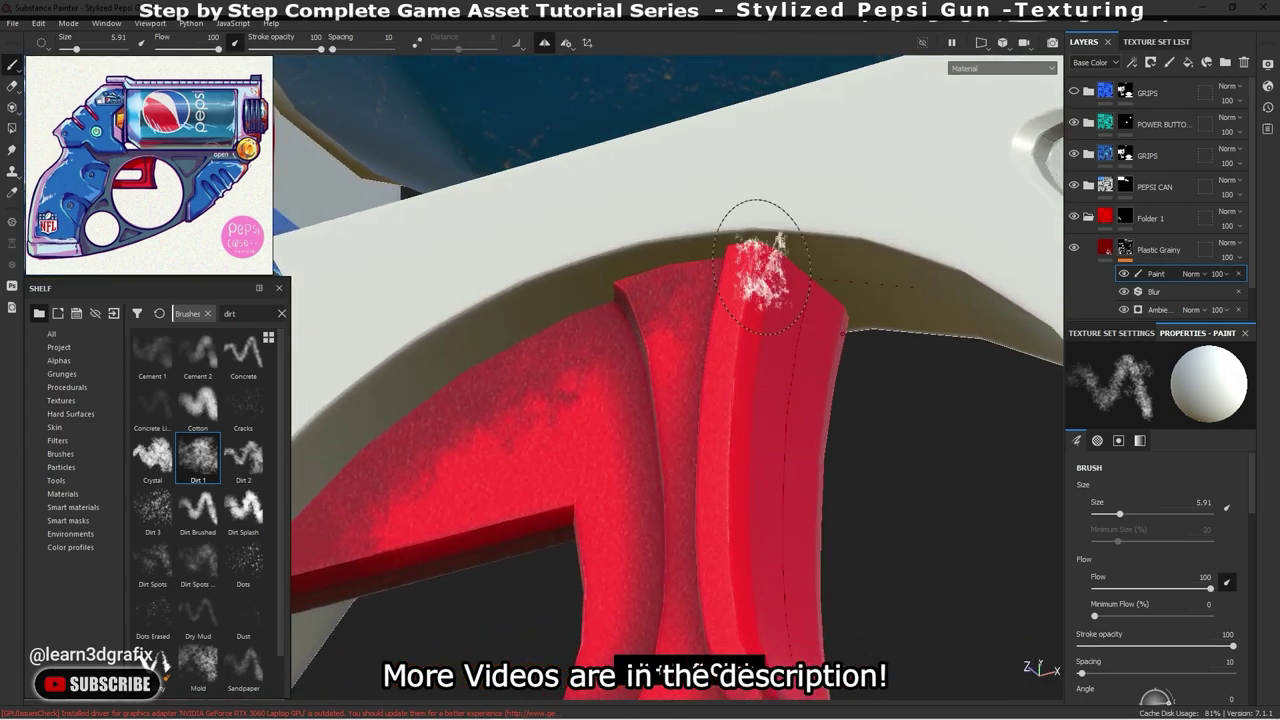
click(756, 250)
mouse_move(756, 250)
alt+mouse_down()
mouse_move(771, 300)
mouse_move(632, 292)
mouse_move(694, 323)
mouse_move(726, 398)
mouse_move(757, 409)
mouse_move(829, 360)
alt+mouse_up()
key(ctrl+z)
click(632, 292)
click(834, 449)
- Shrink the brush to 4.04 and lower its flow to 20 for subtler dirt
scroll(833, 462, up, 2)
alt+drag(833, 462, 837, 429)
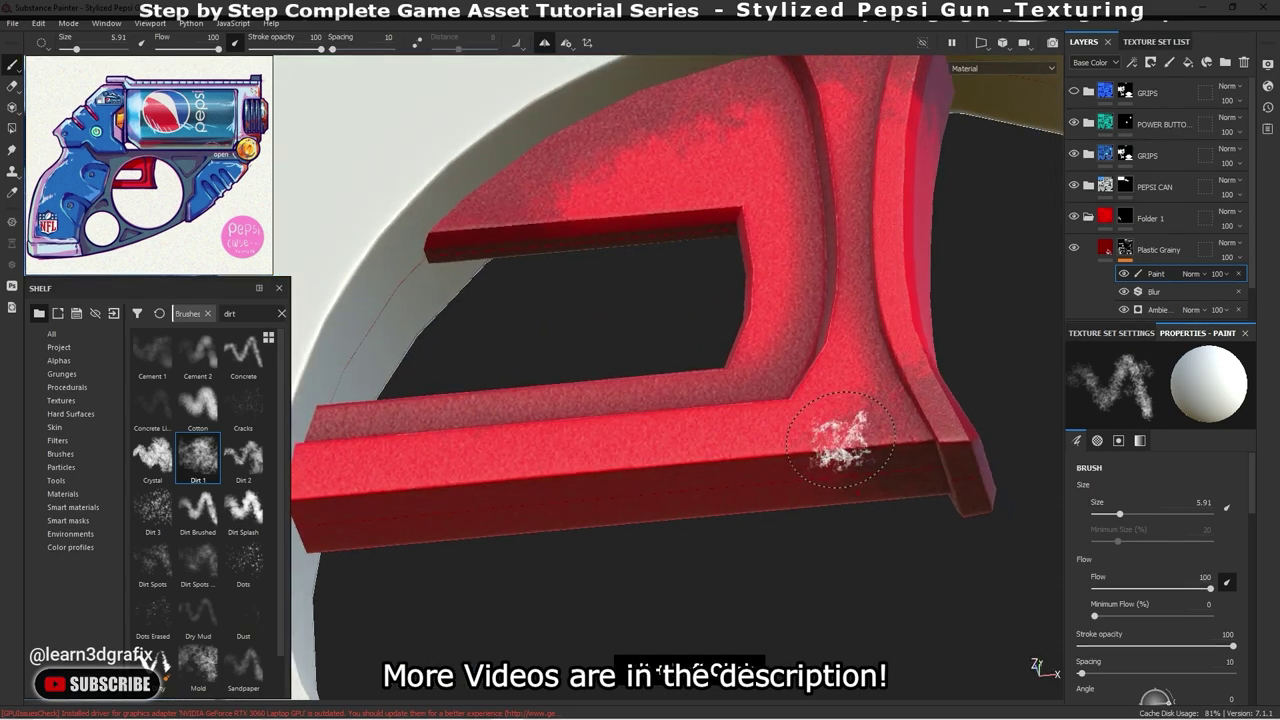
ctrl+right_drag(837, 429, 826, 430)
drag(203, 57, 182, 54)
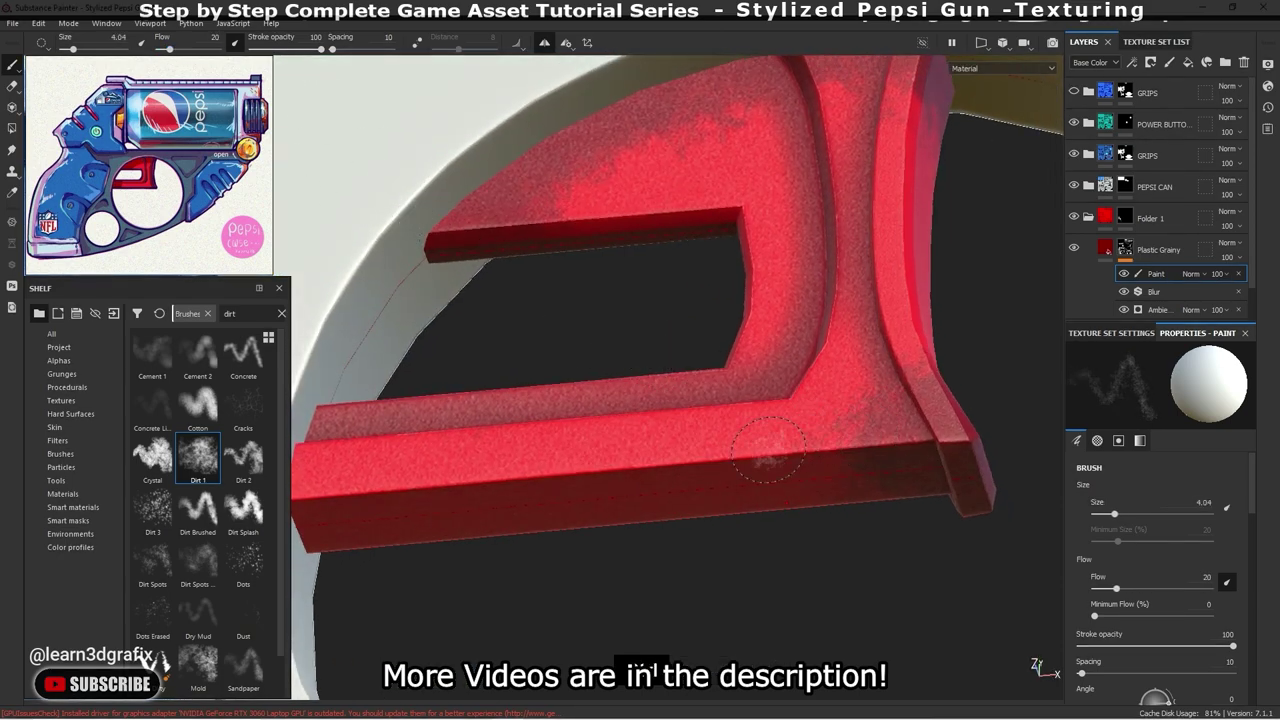
- Resize the Dirt 1 brush to 4.28 and paint dark dirt on the trigger guard's corner
ctrl+right_drag(767, 450, 800, 452)
click(579, 443)
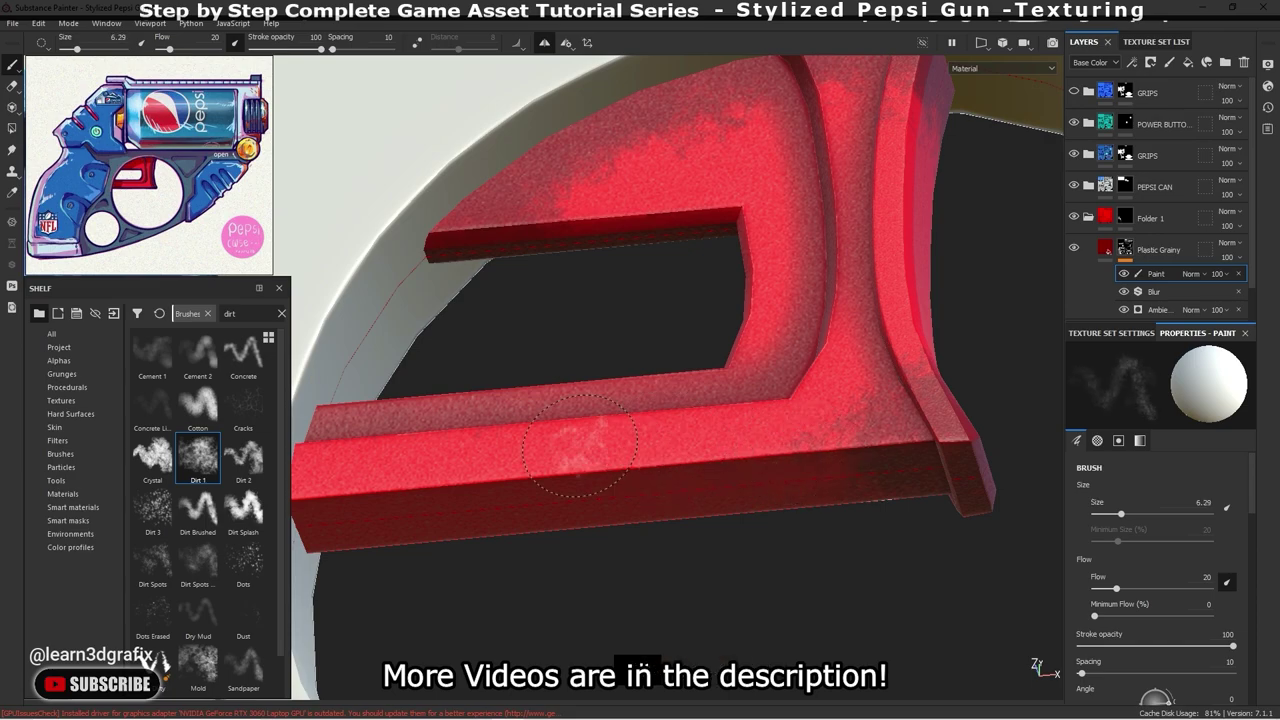
key(ctrl+z)
alt+drag(579, 443, 613, 460)
alt+drag(875, 432, 791, 430)
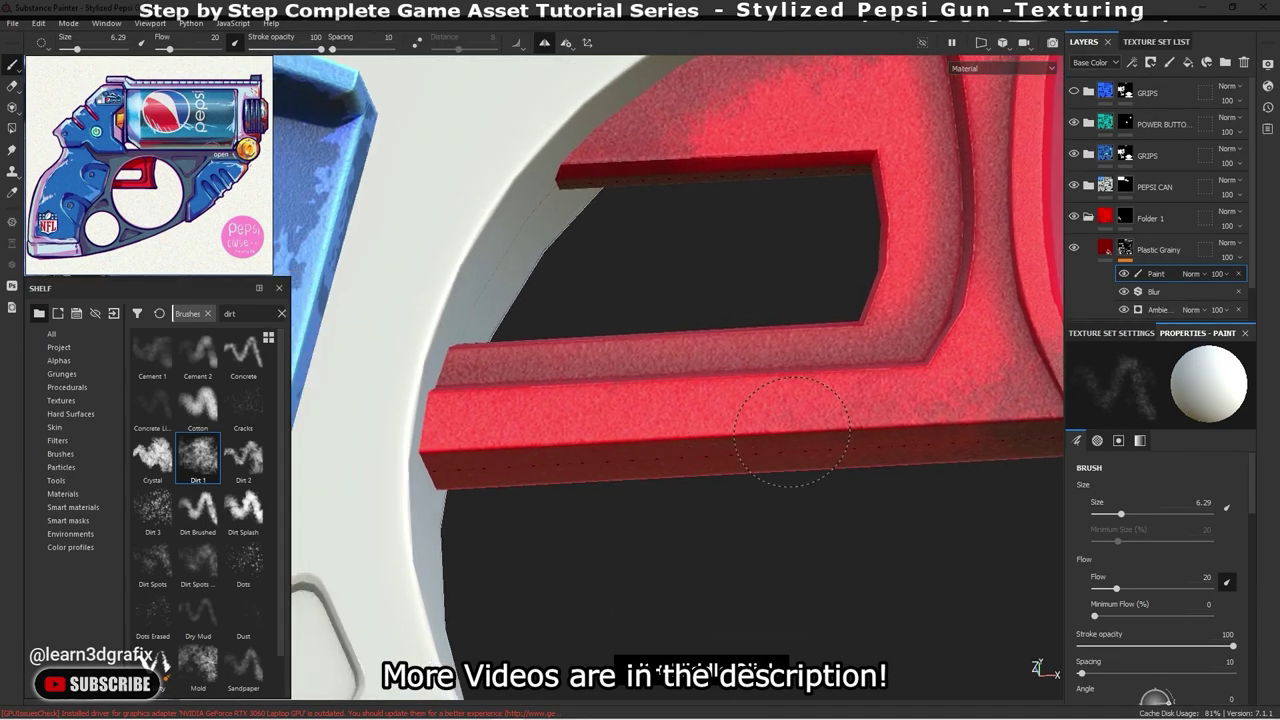
alt+drag(699, 426, 628, 455)
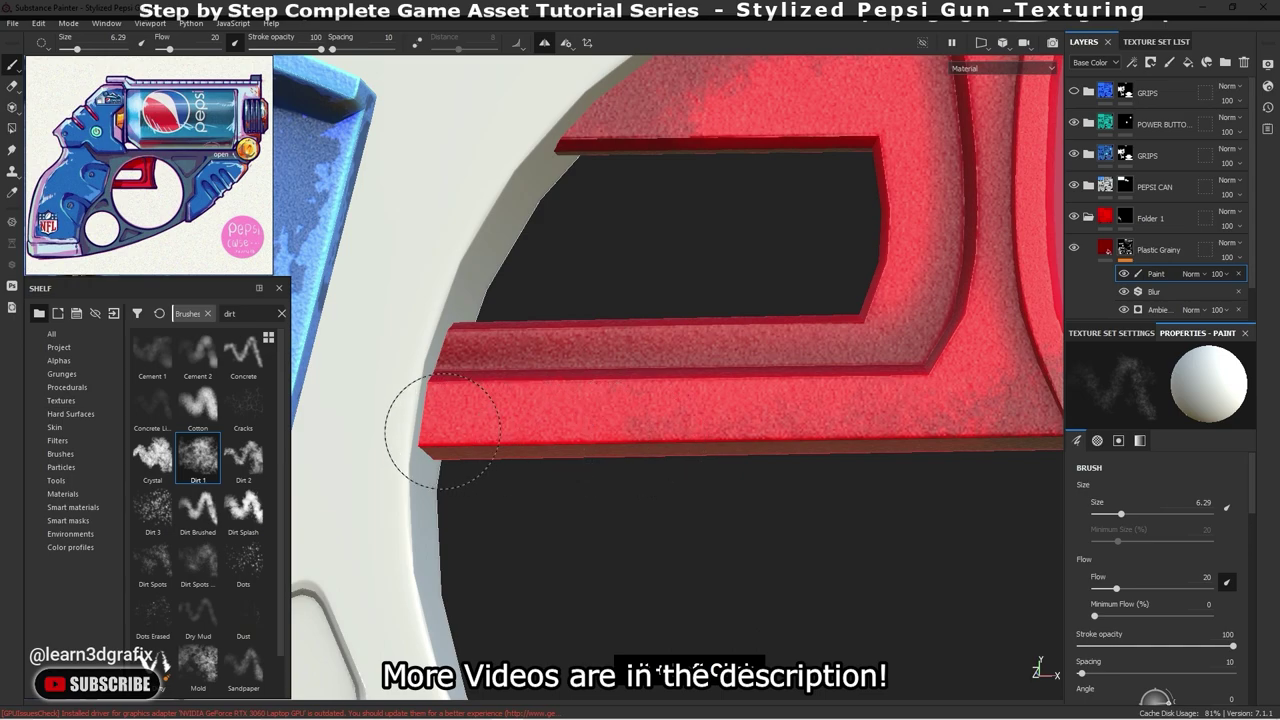
ctrl+right_drag(442, 431, 422, 431)
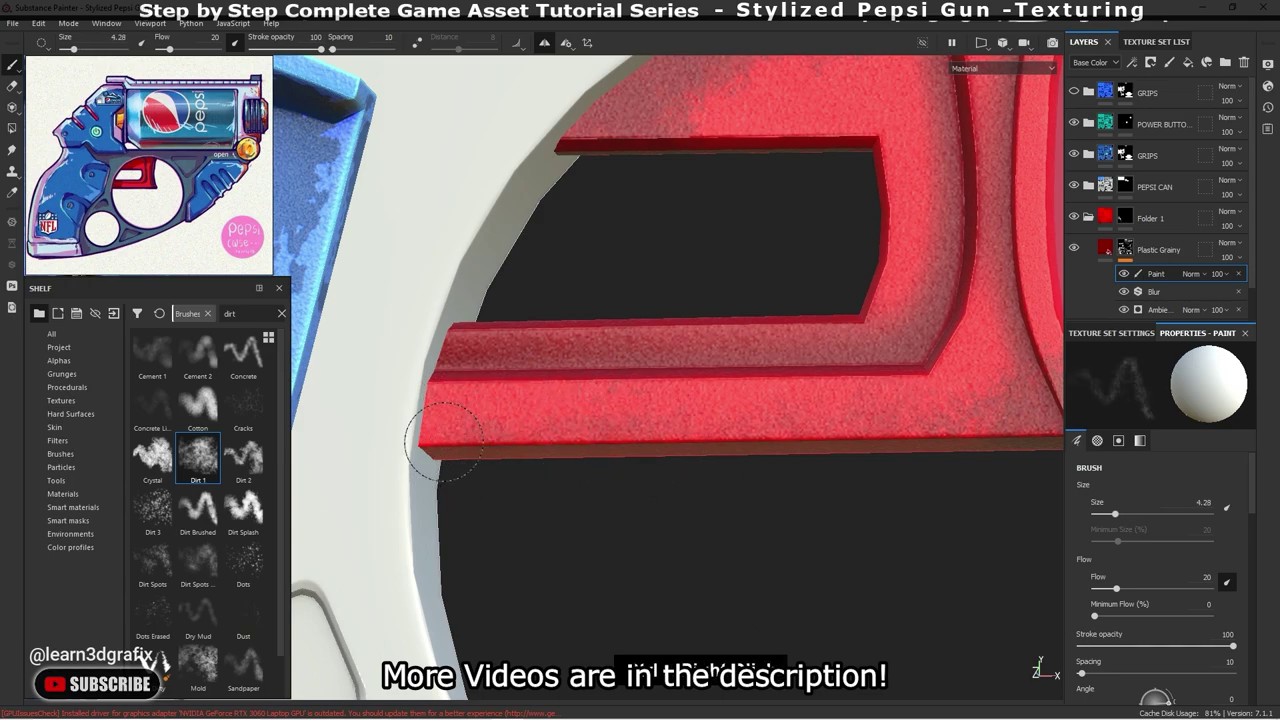
alt+middle_drag(650, 403, 535, 437)
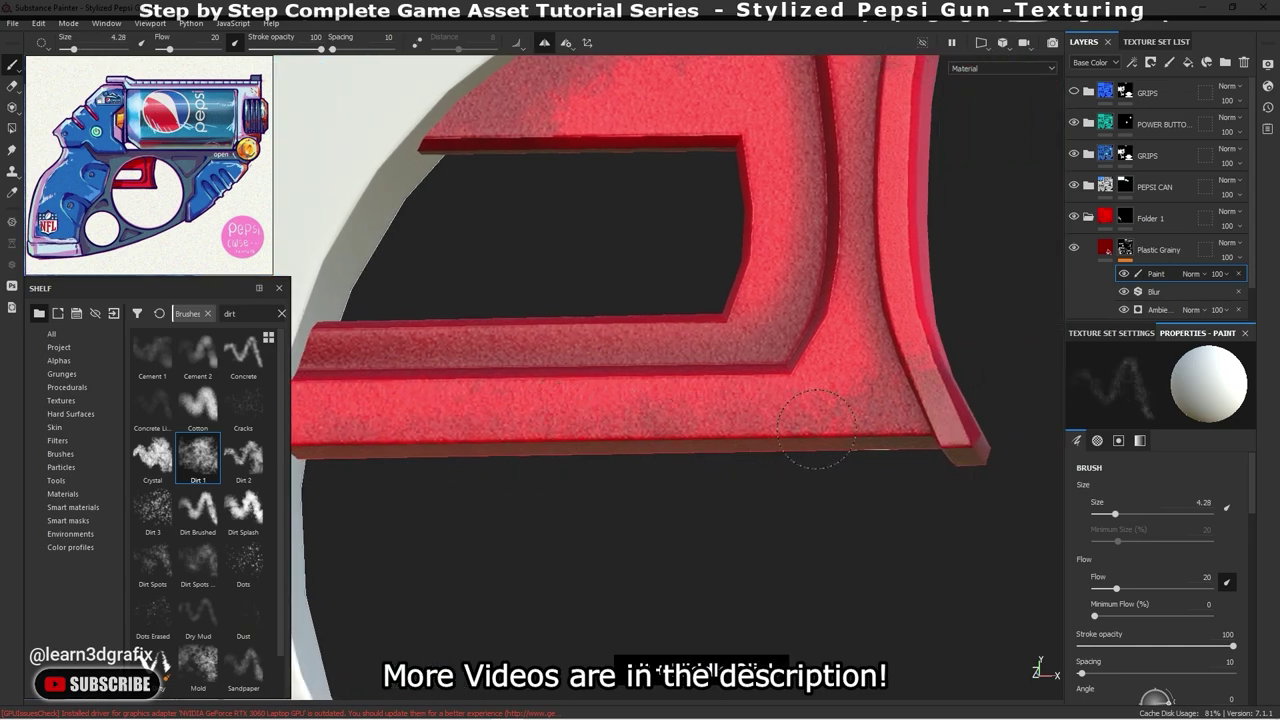
alt+middle_drag(815, 428, 698, 366)
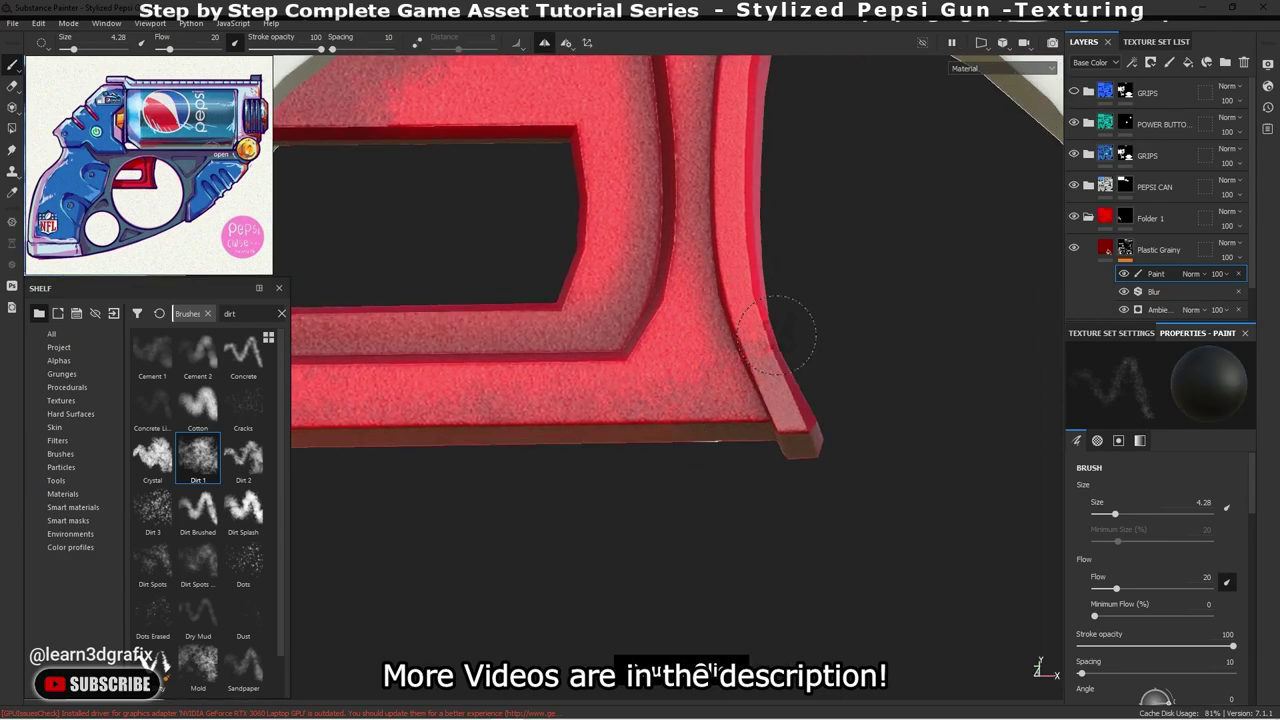
mouse_move(699, 367)
alt+mouse_down()
mouse_move(775, 340)
mouse_move(765, 320)
alt+mouse_up()
ctrl+right_drag(755, 315, 768, 315)
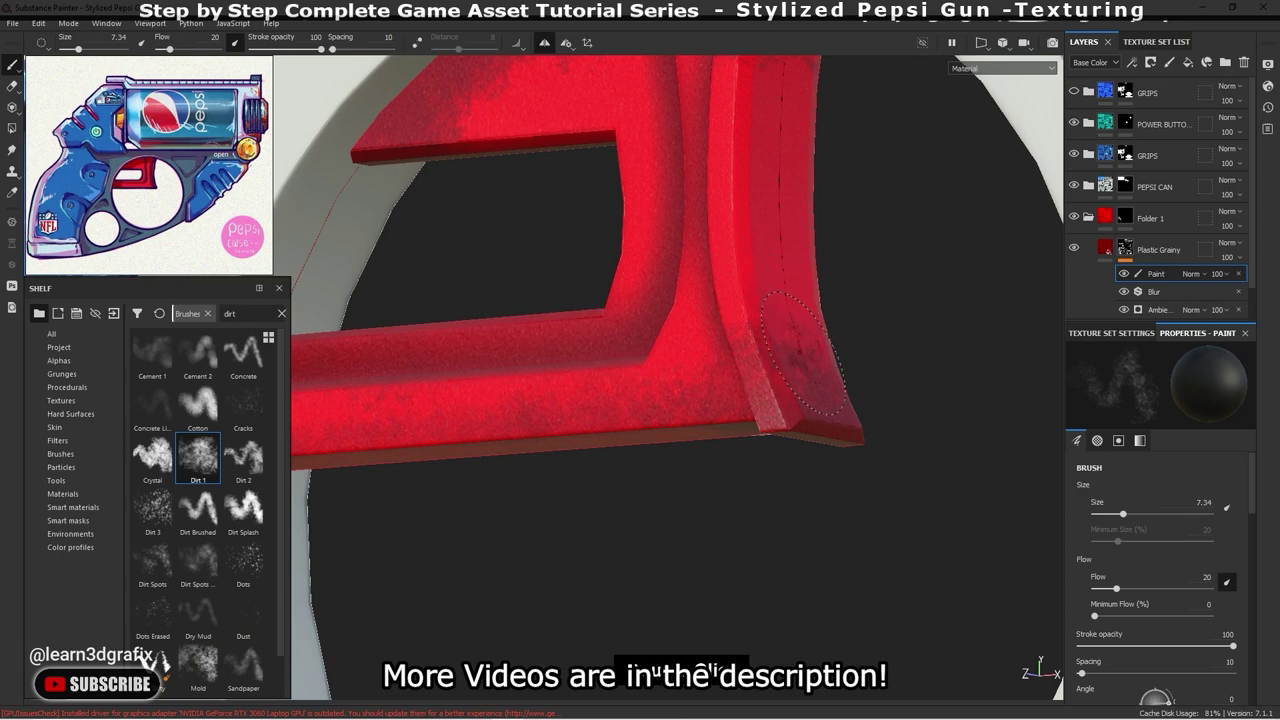
- Shrink the brush to 4.11 and work around the guard's top face and inner opening edges
mouse_move(802, 354)
alt+mouse_down()
mouse_move(757, 329)
mouse_move(765, 341)
alt+mouse_up()
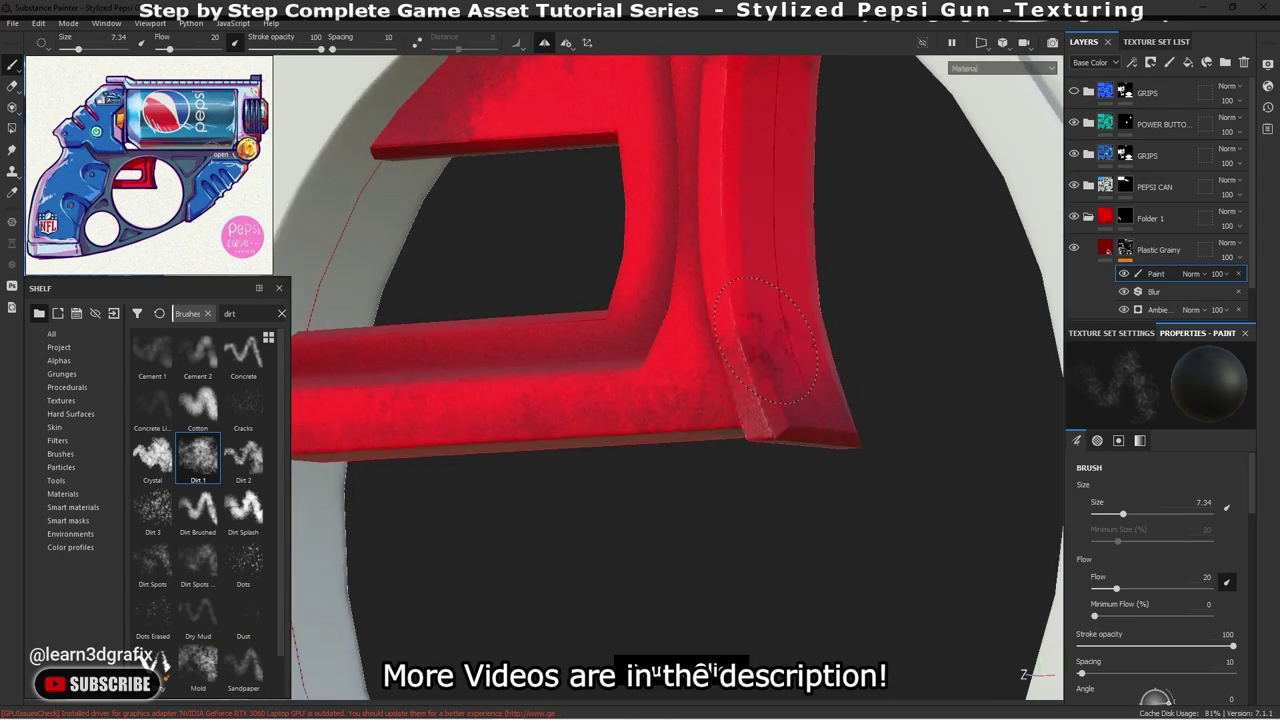
mouse_move(741, 265)
alt+mouse_down()
mouse_move(814, 260)
mouse_move(785, 222)
alt+mouse_up()
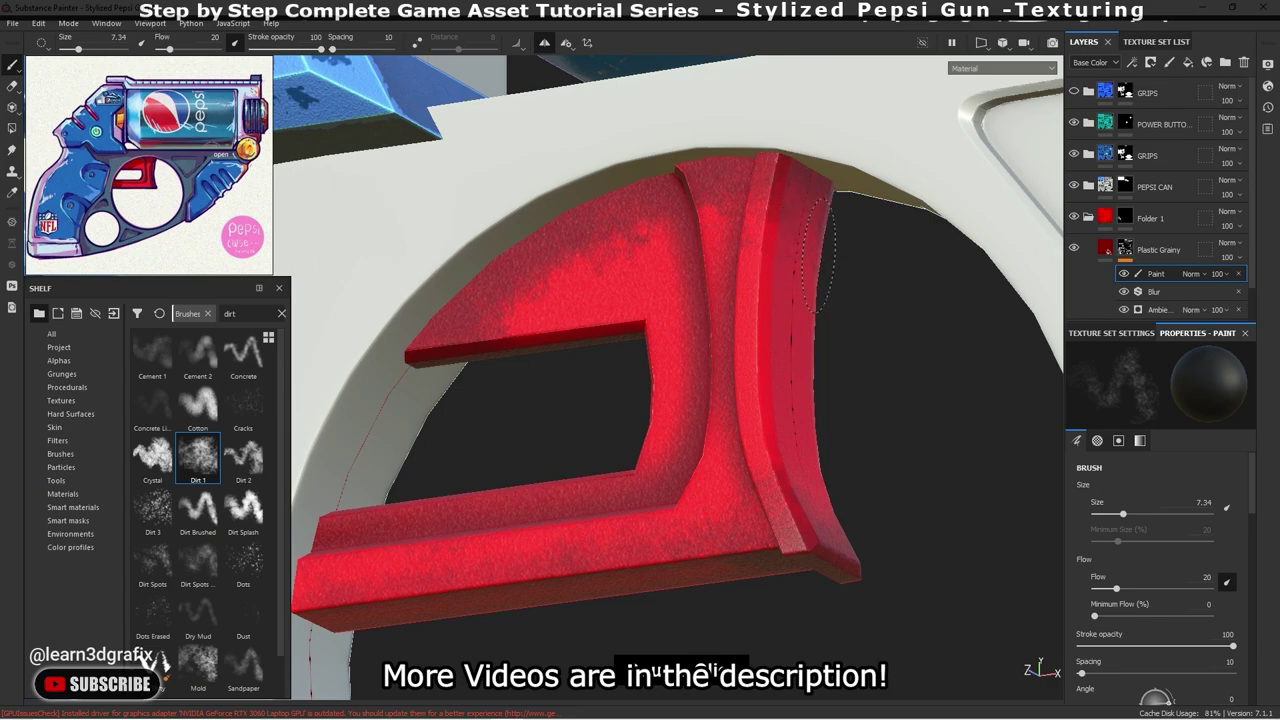
mouse_move(795, 222)
alt+mouse_down()
mouse_move(700, 195)
mouse_move(618, 232)
alt+mouse_up()
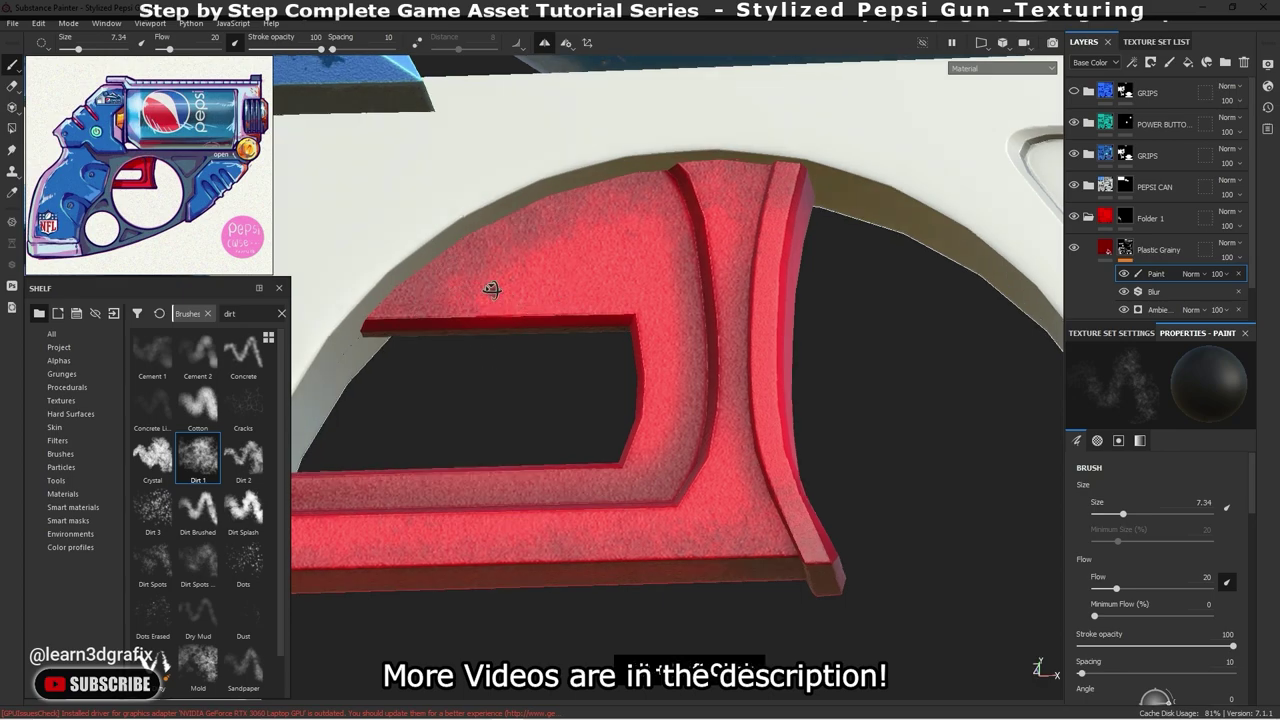
alt+drag(491, 286, 420, 347)
alt+drag(585, 322, 608, 286)
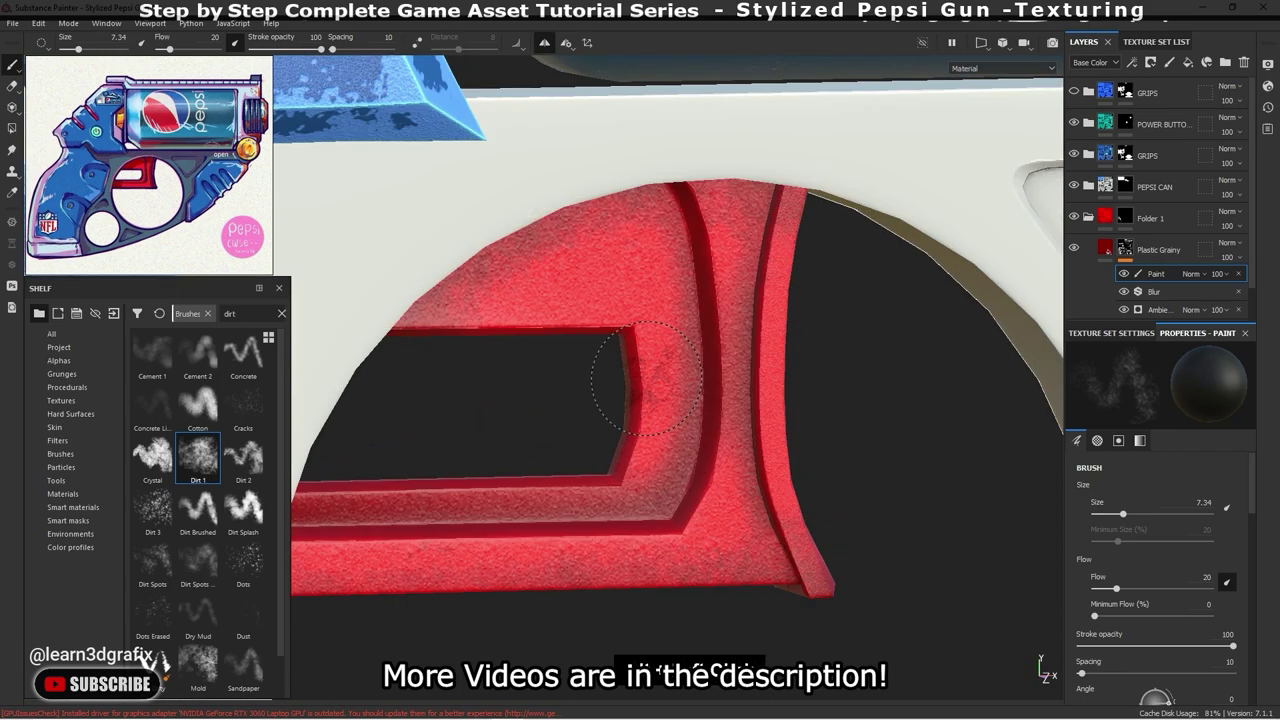
alt+drag(630, 342, 660, 385)
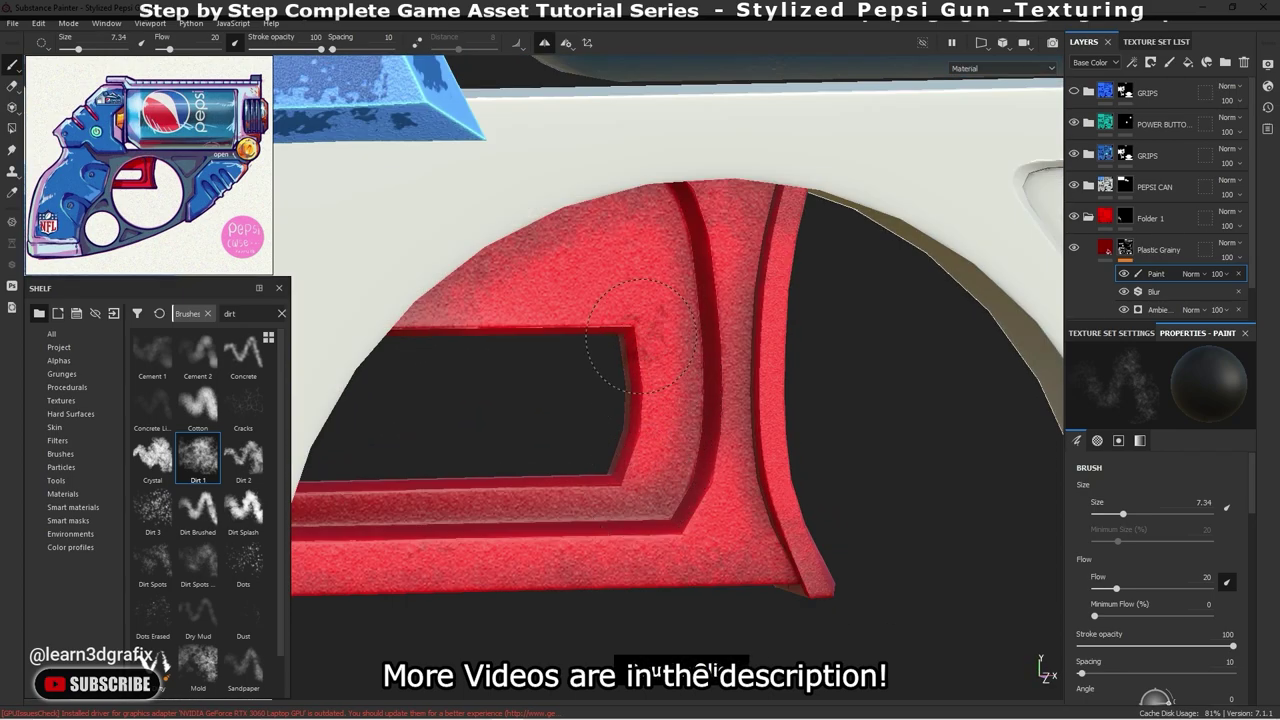
mouse_move(641, 335)
alt+mouse_down()
mouse_move(657, 371)
mouse_move(471, 371)
mouse_move(407, 327)
alt+mouse_up()
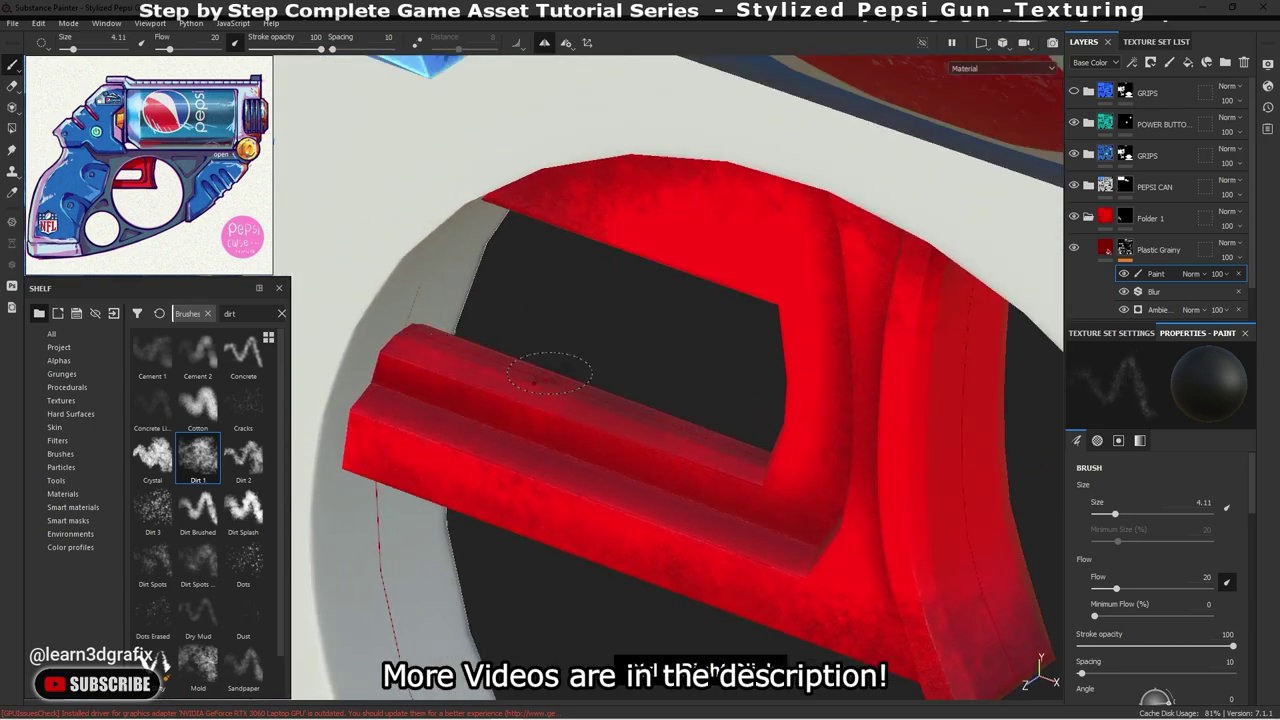
mouse_move(461, 335)
alt+mouse_down()
mouse_move(674, 294)
mouse_move(803, 251)
mouse_move(618, 235)
alt+mouse_up()
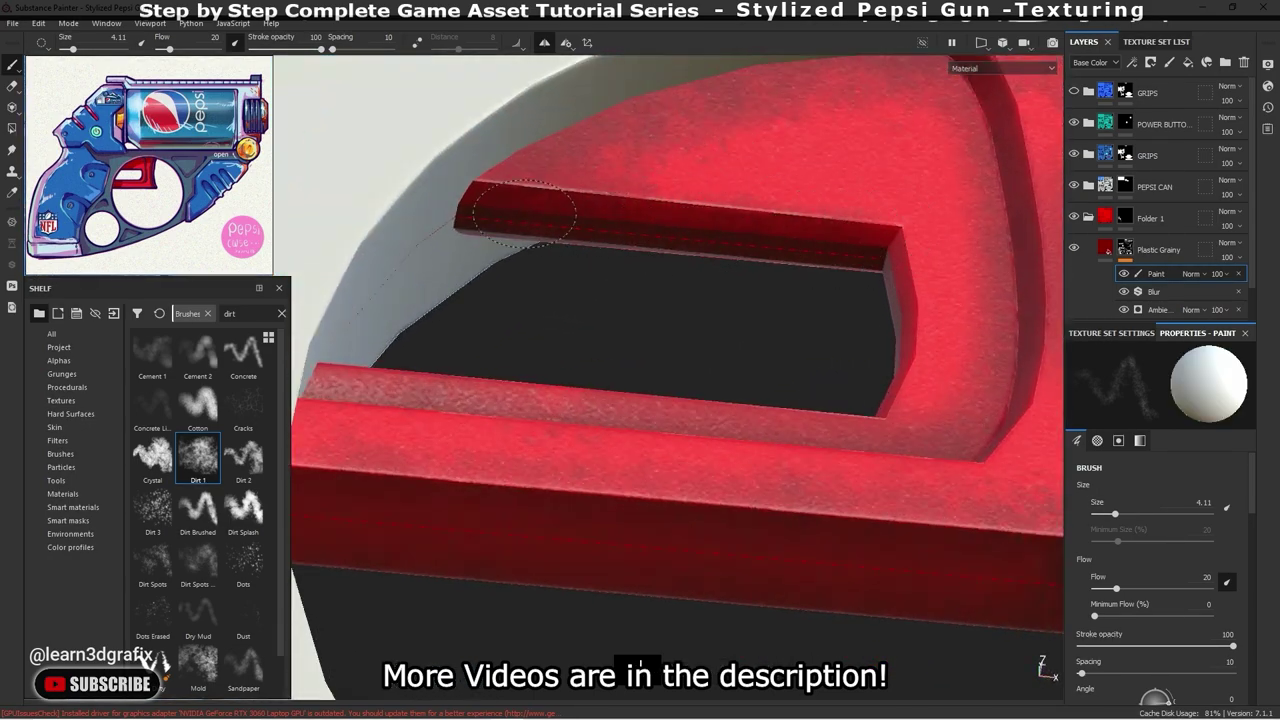
mouse_move(523, 213)
alt+mouse_down()
mouse_move(814, 286)
mouse_move(875, 236)
alt+mouse_up()
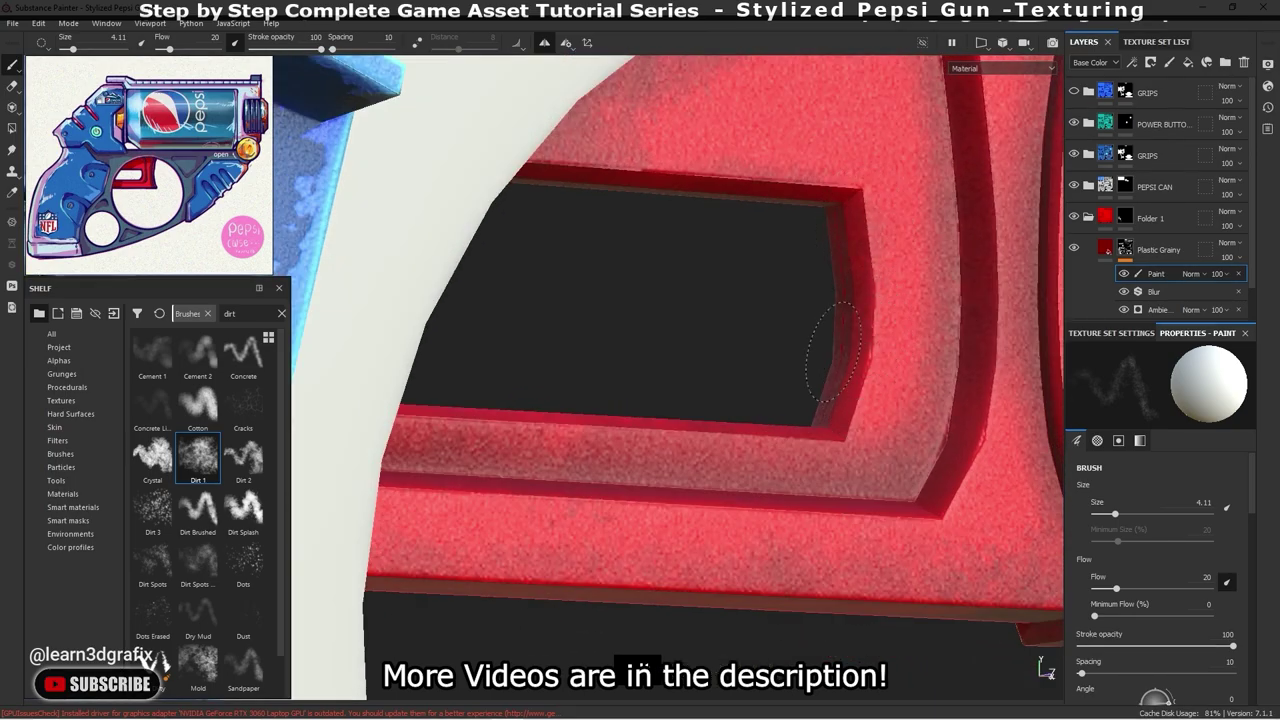
mouse_move(848, 372)
alt+mouse_down()
mouse_move(843, 391)
mouse_move(757, 434)
mouse_move(486, 434)
mouse_move(712, 413)
alt+mouse_up()
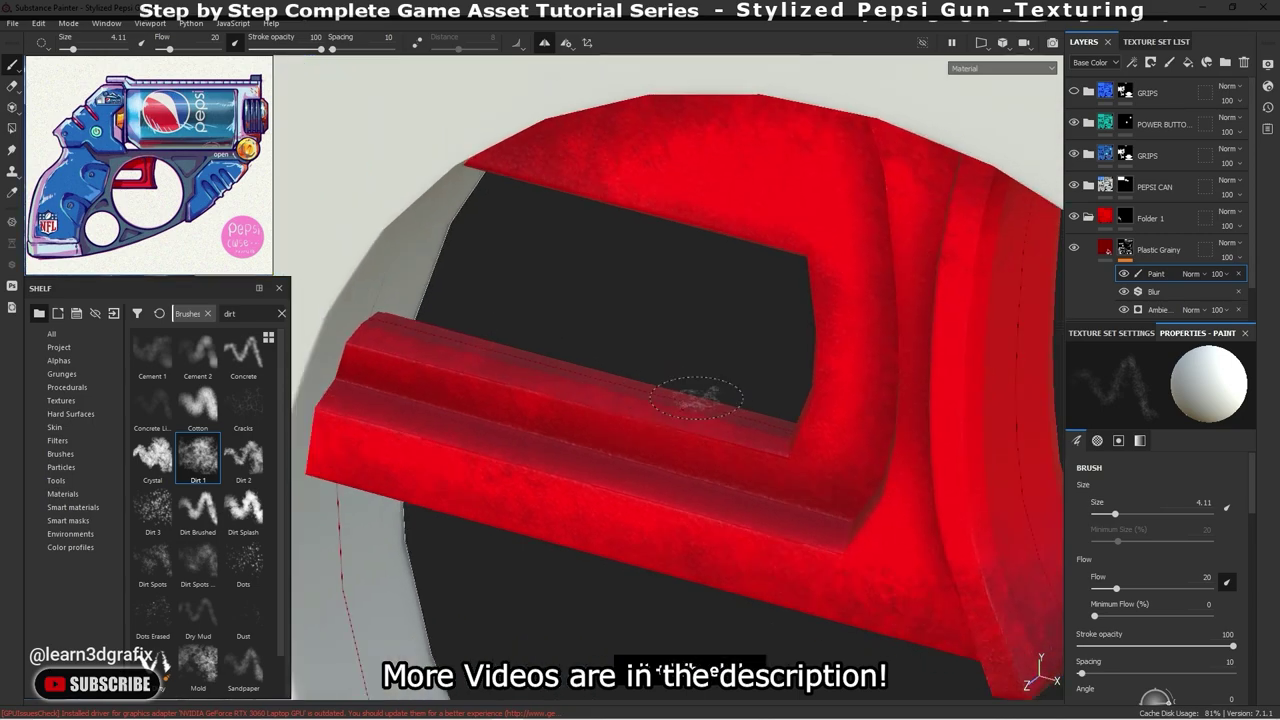
- Enlarge the Dirt 1 brush to 6.19 and work around the red trigger guard's outer edge
alt+drag(810, 415, 537, 580)
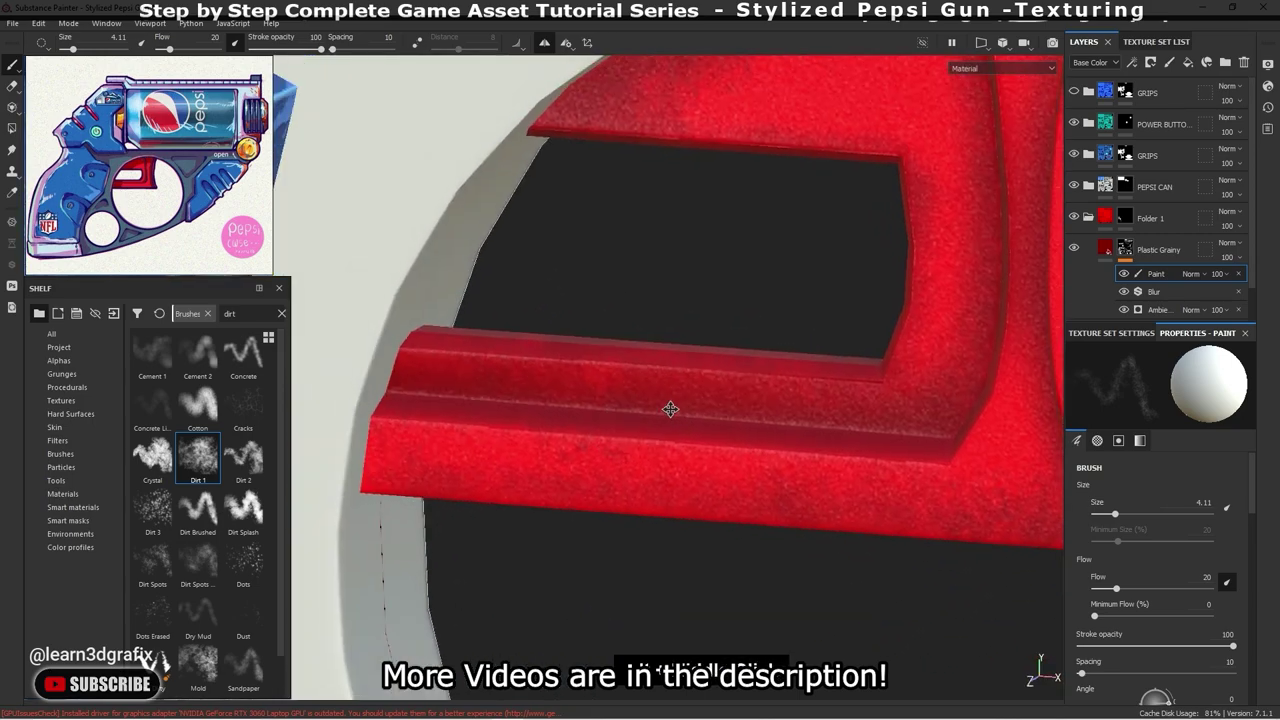
mouse_move(371, 508)
alt+mouse_down()
mouse_move(366, 420)
mouse_move(425, 425)
mouse_move(480, 505)
alt+mouse_up()
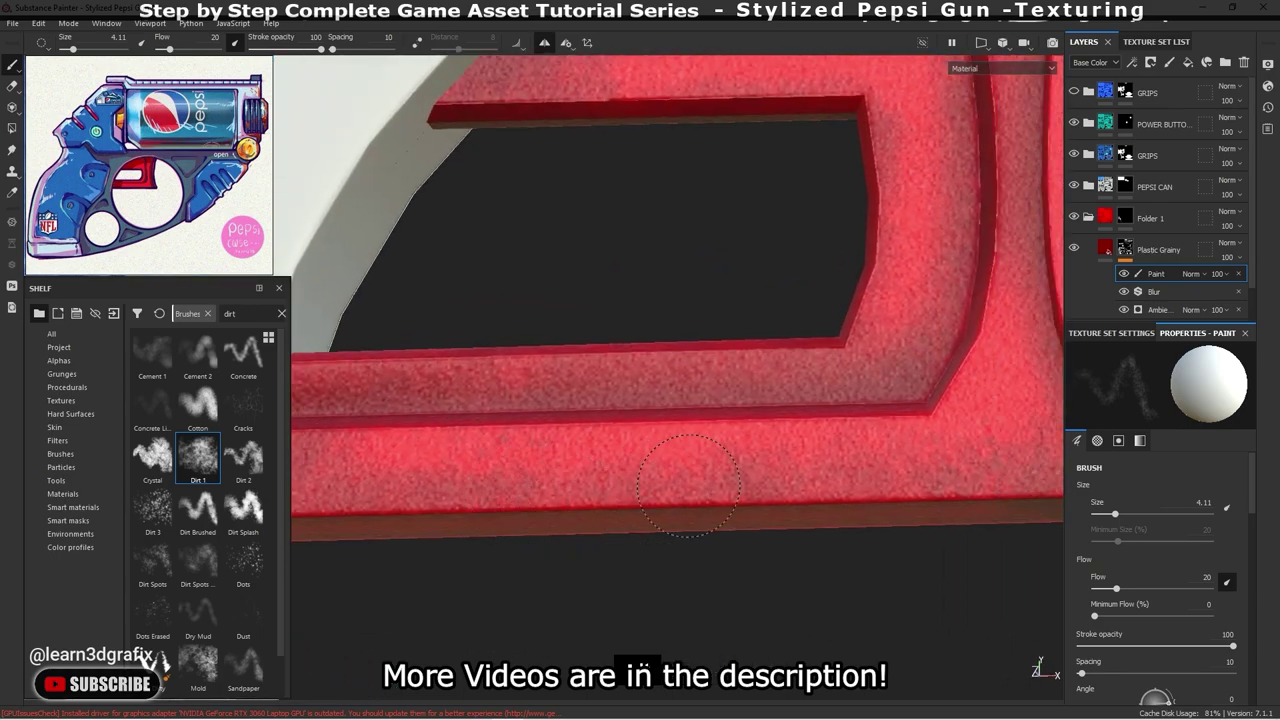
alt+drag(640, 505, 542, 507)
mouse_move(866, 501)
alt+mouse_down()
mouse_move(686, 414)
mouse_move(857, 457)
mouse_move(813, 457)
alt+mouse_up()
ctrl+right_drag(813, 457, 850, 457)
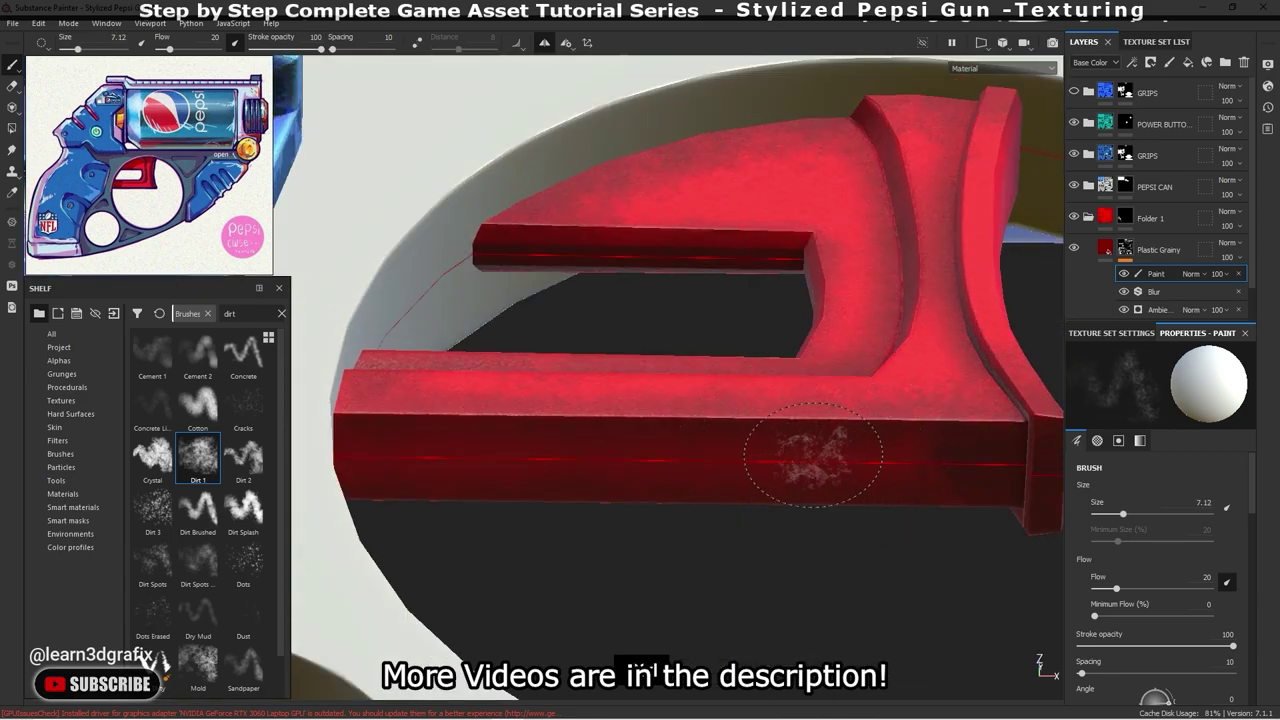
alt+drag(800, 460, 856, 466)
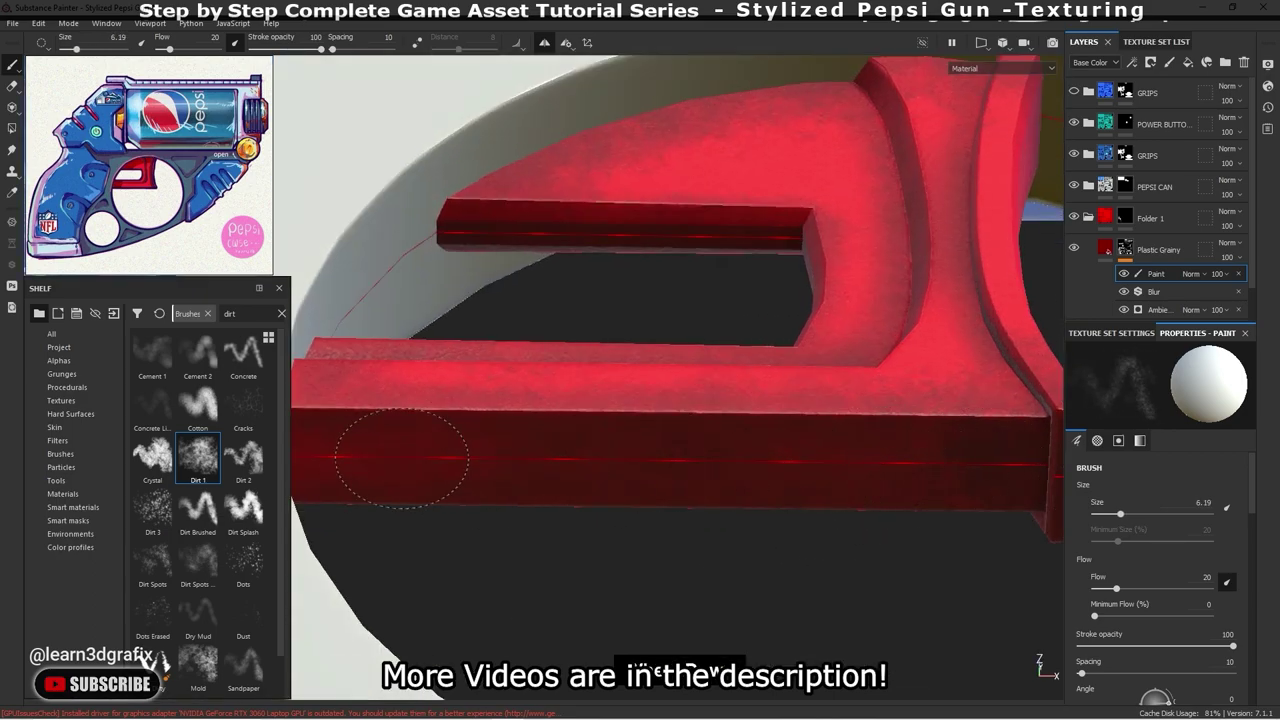
mouse_move(400, 458)
alt+mouse_down()
mouse_move(609, 443)
mouse_move(412, 468)
alt+mouse_up()
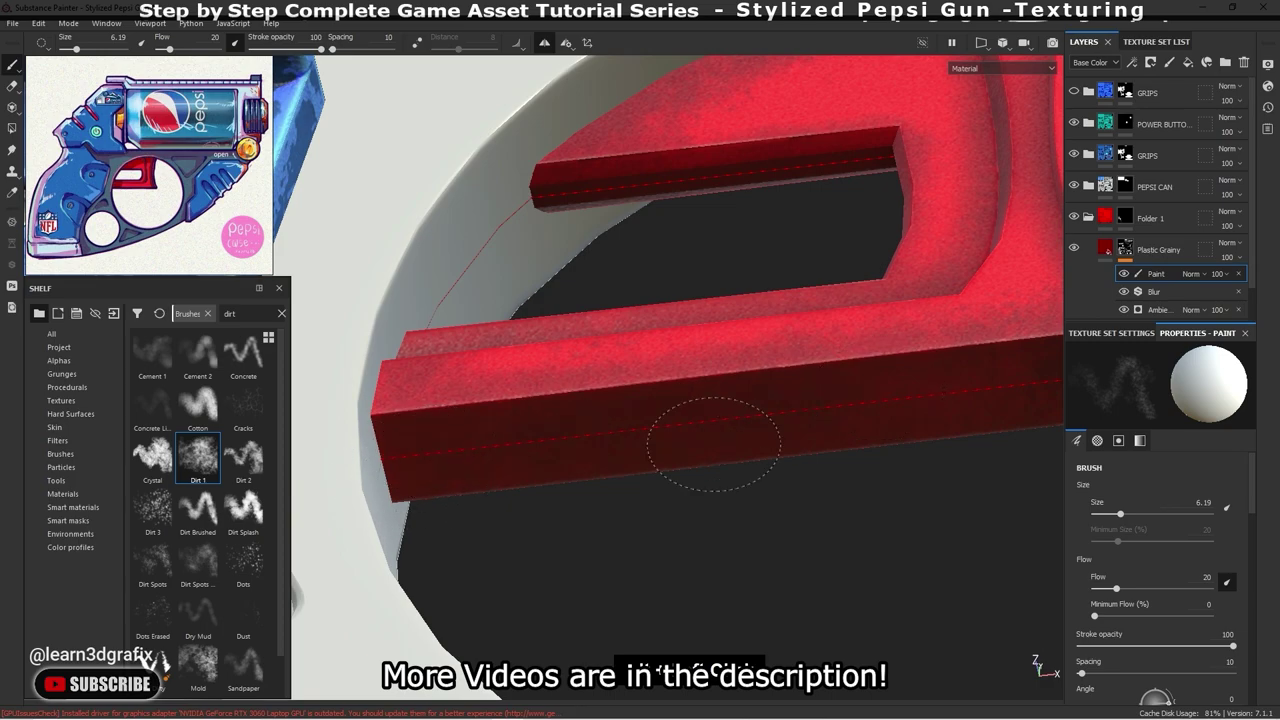
alt+drag(713, 444, 677, 420)
mouse_move(891, 423)
alt+mouse_down()
mouse_move(870, 421)
mouse_move(847, 367)
alt+mouse_up()
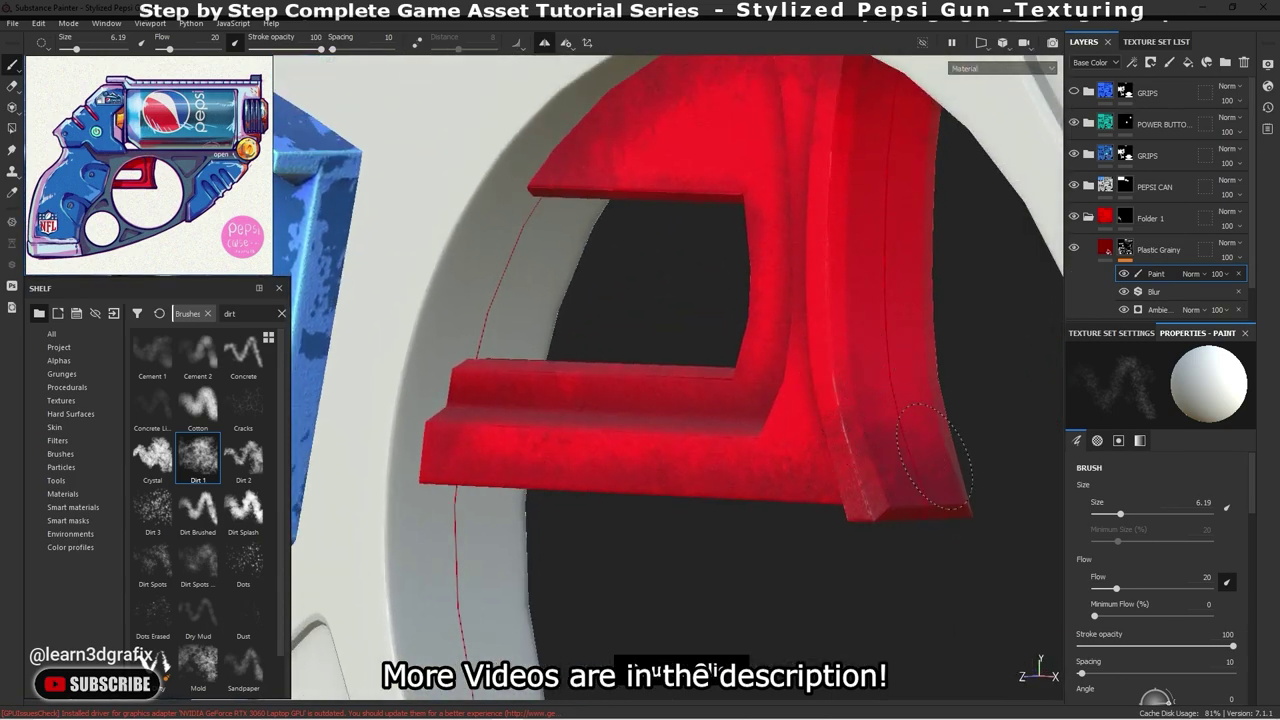
mouse_move(880, 520)
alt+mouse_down()
mouse_move(900, 443)
mouse_move(845, 390)
mouse_move(790, 245)
alt+mouse_up()
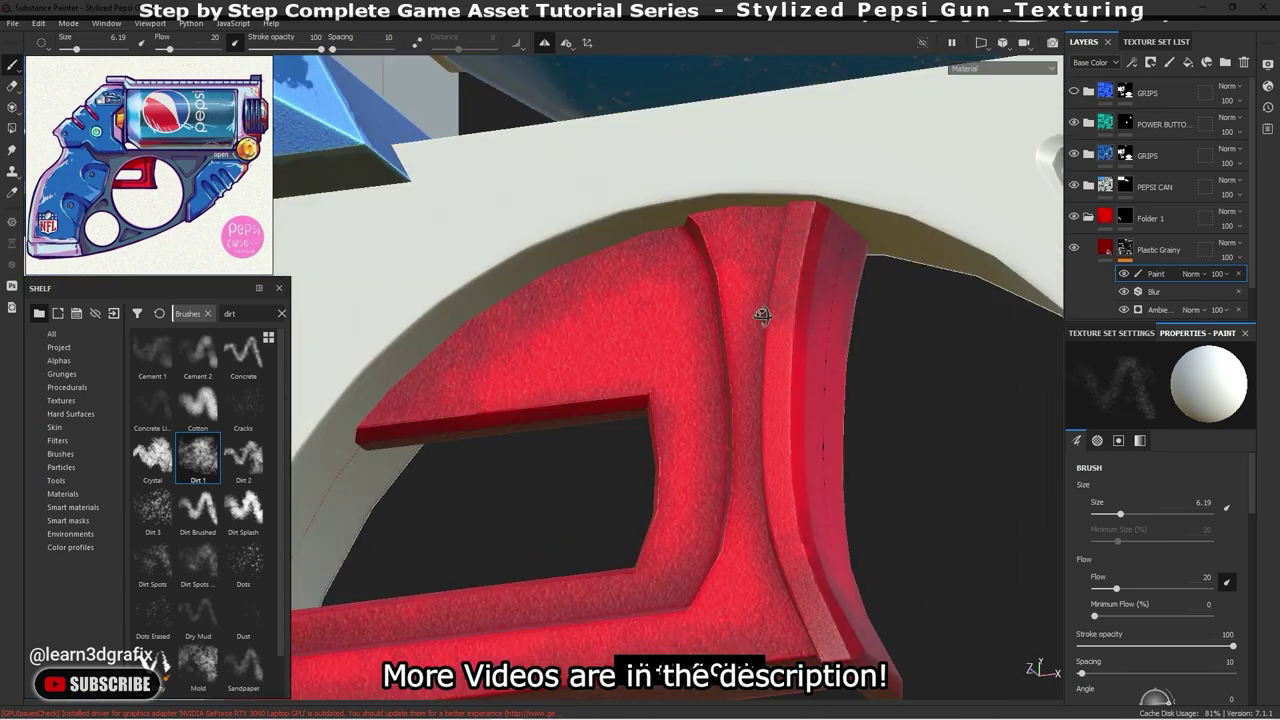
alt+drag(762, 315, 715, 230)
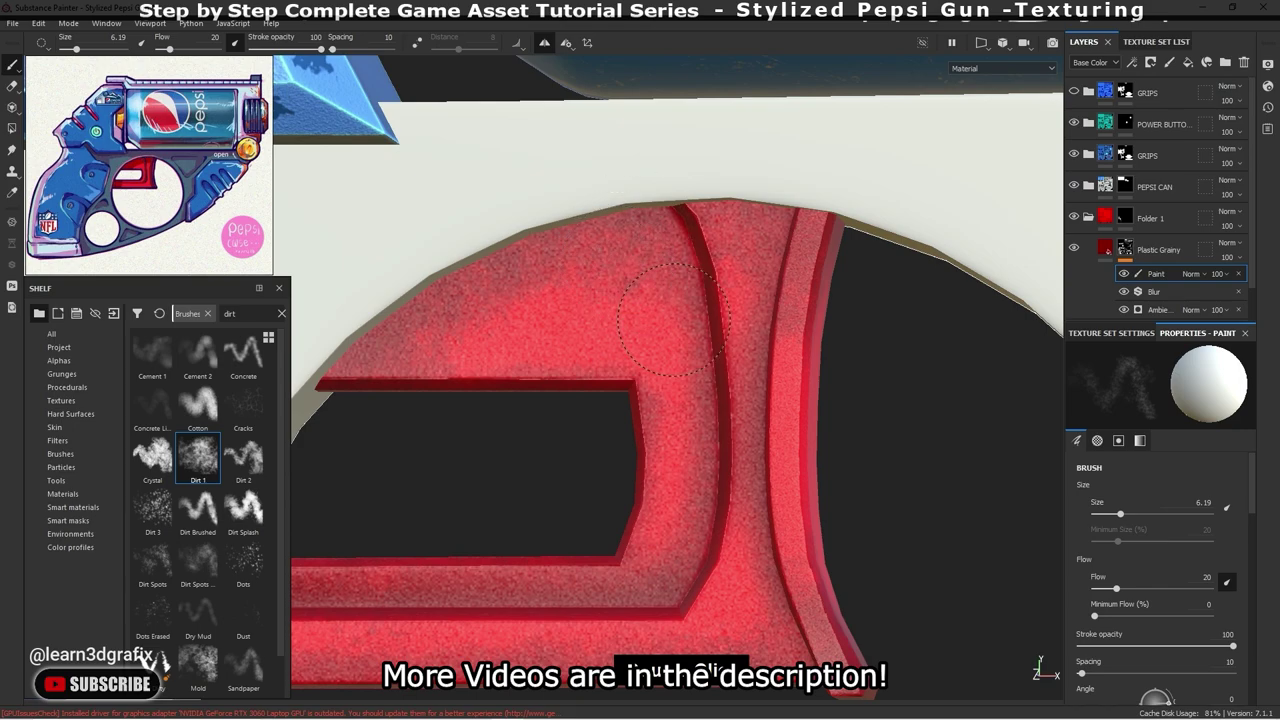
alt+drag(574, 277, 770, 360)
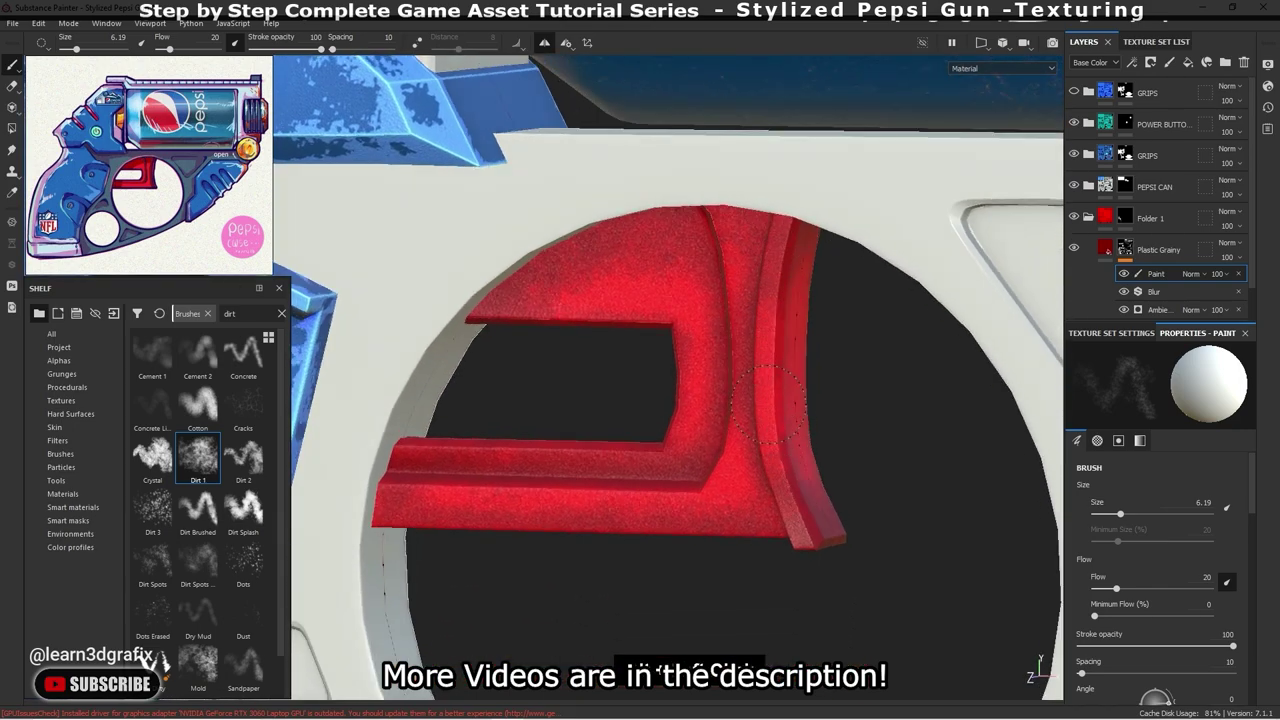
- Continue around the guard's inner corner and lower bar, then zoom out
mouse_move(789, 455)
alt+mouse_down()
mouse_move(783, 281)
mouse_move(735, 320)
alt+mouse_up()
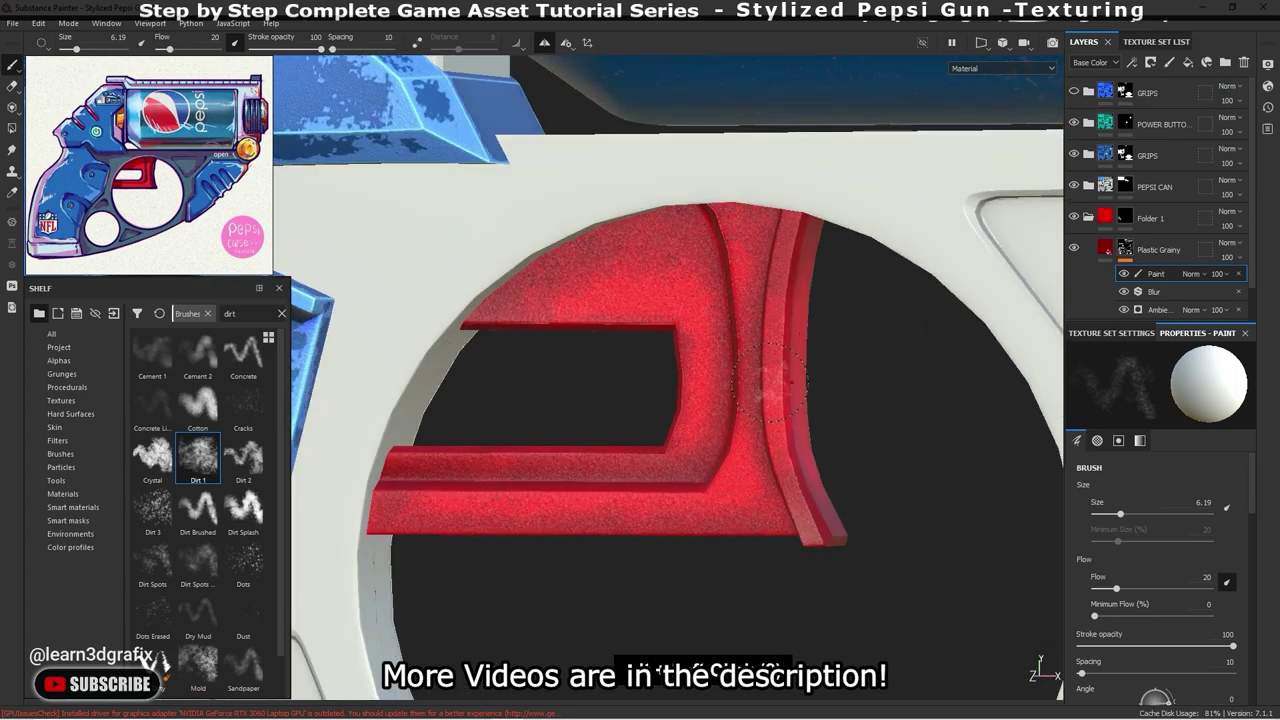
mouse_move(675, 538)
alt+mouse_down()
mouse_move(713, 397)
mouse_move(600, 288)
alt+mouse_up()
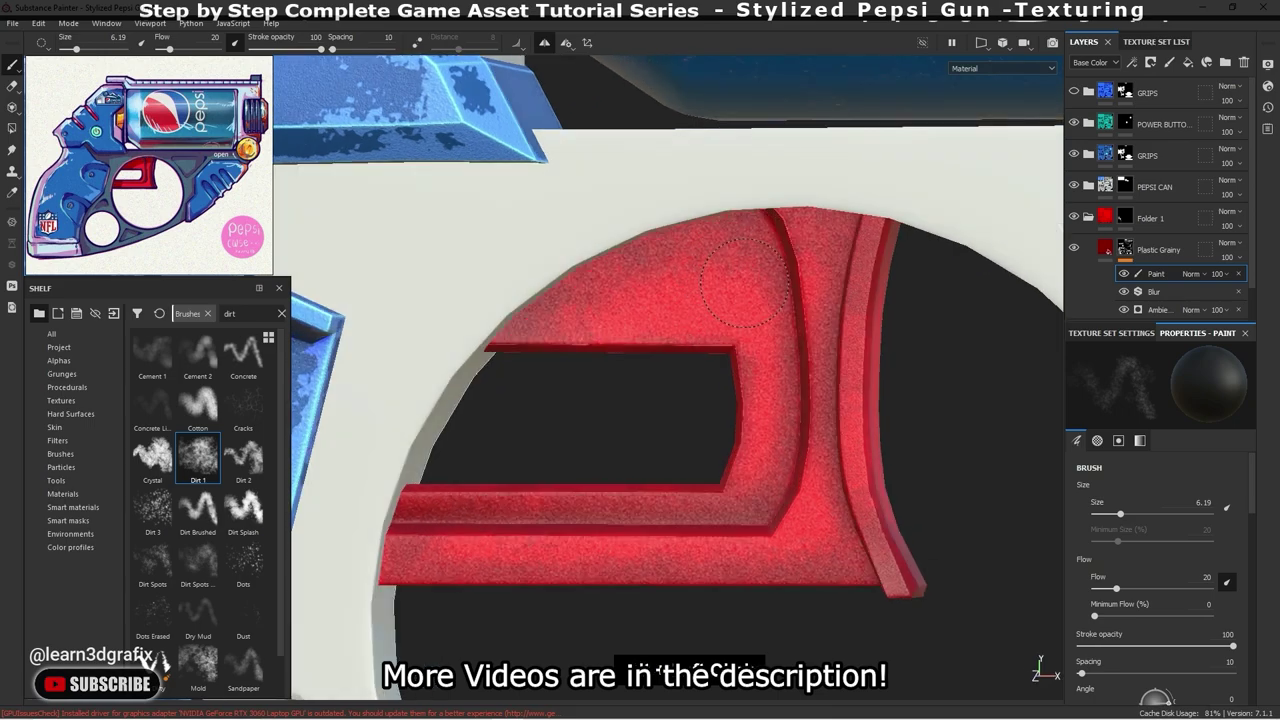
alt+drag(742, 290, 758, 460)
alt+drag(760, 390, 523, 477)
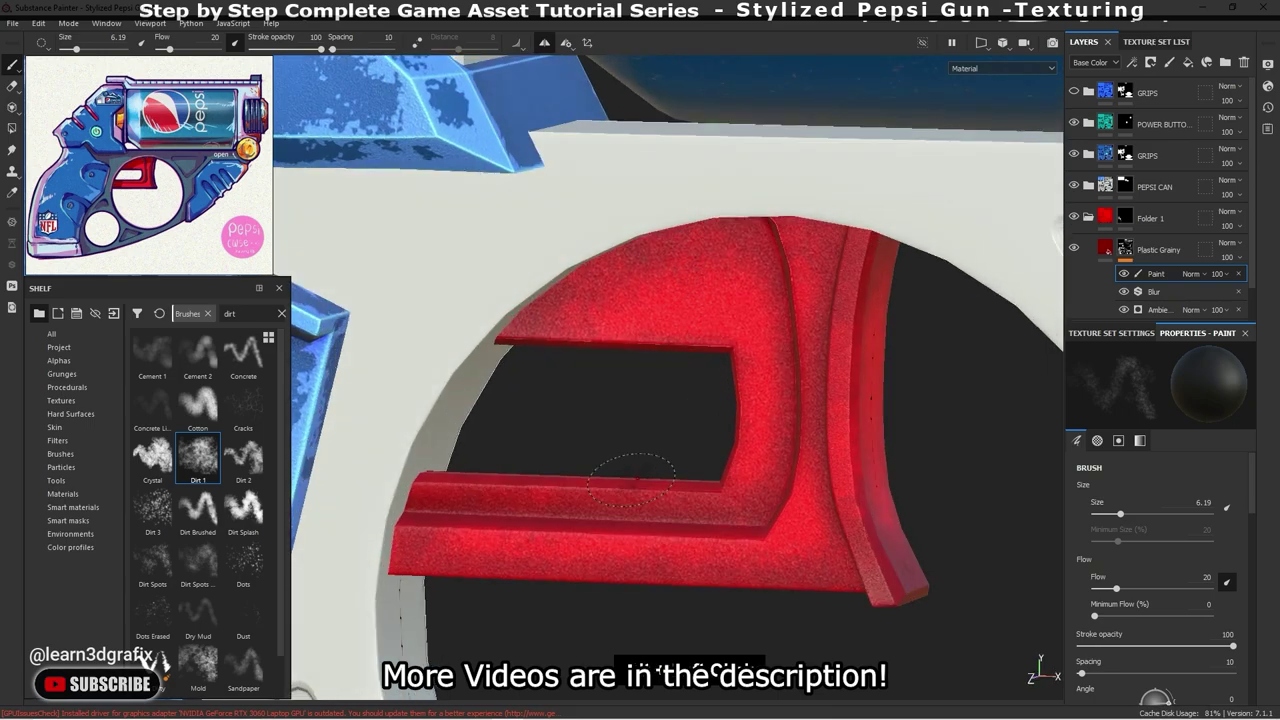
alt+drag(462, 423, 525, 418)
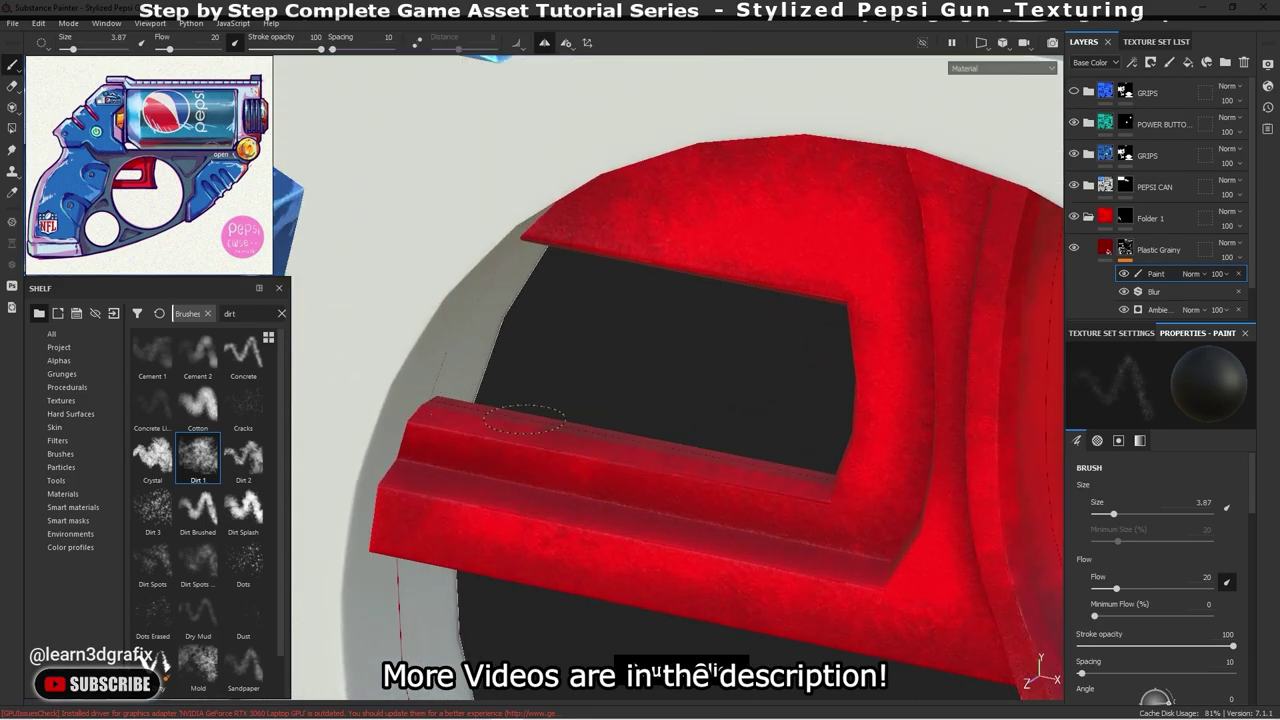
mouse_move(794, 458)
alt+mouse_down()
mouse_move(786, 343)
mouse_move(548, 458)
alt+mouse_up()
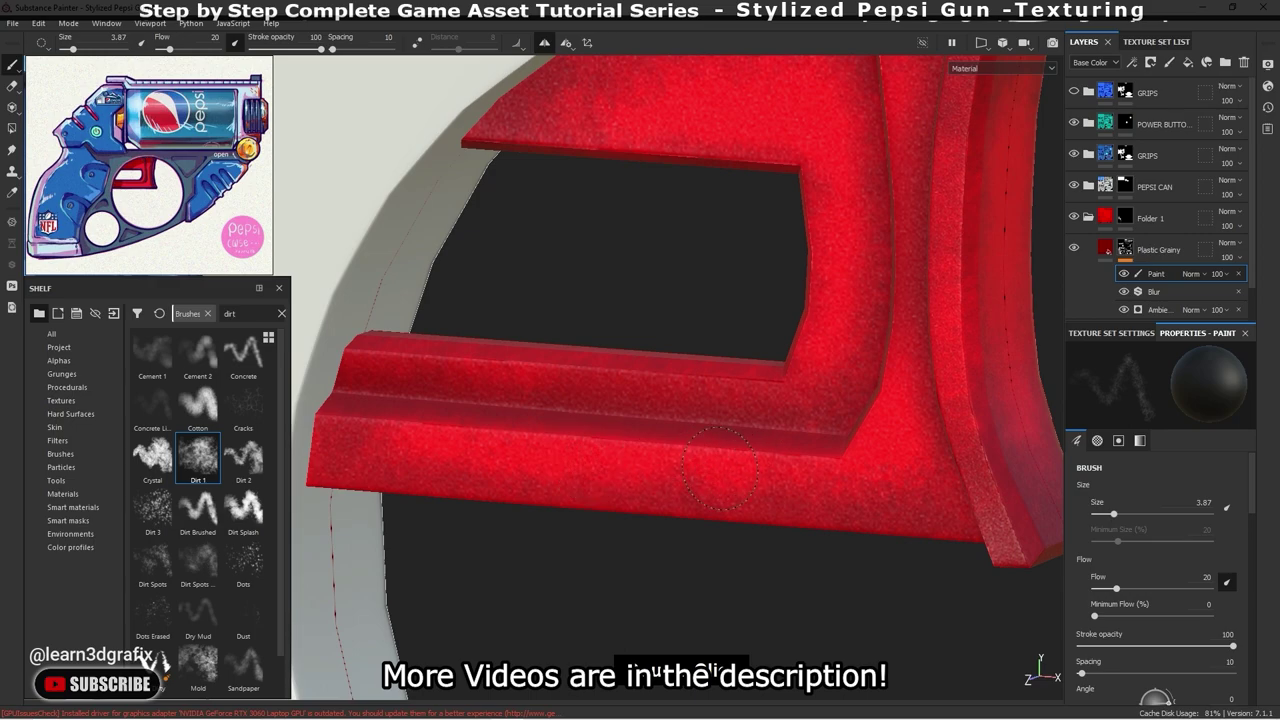
mouse_move(700, 463)
alt+mouse_down()
mouse_move(838, 492)
mouse_move(803, 315)
alt+mouse_up()
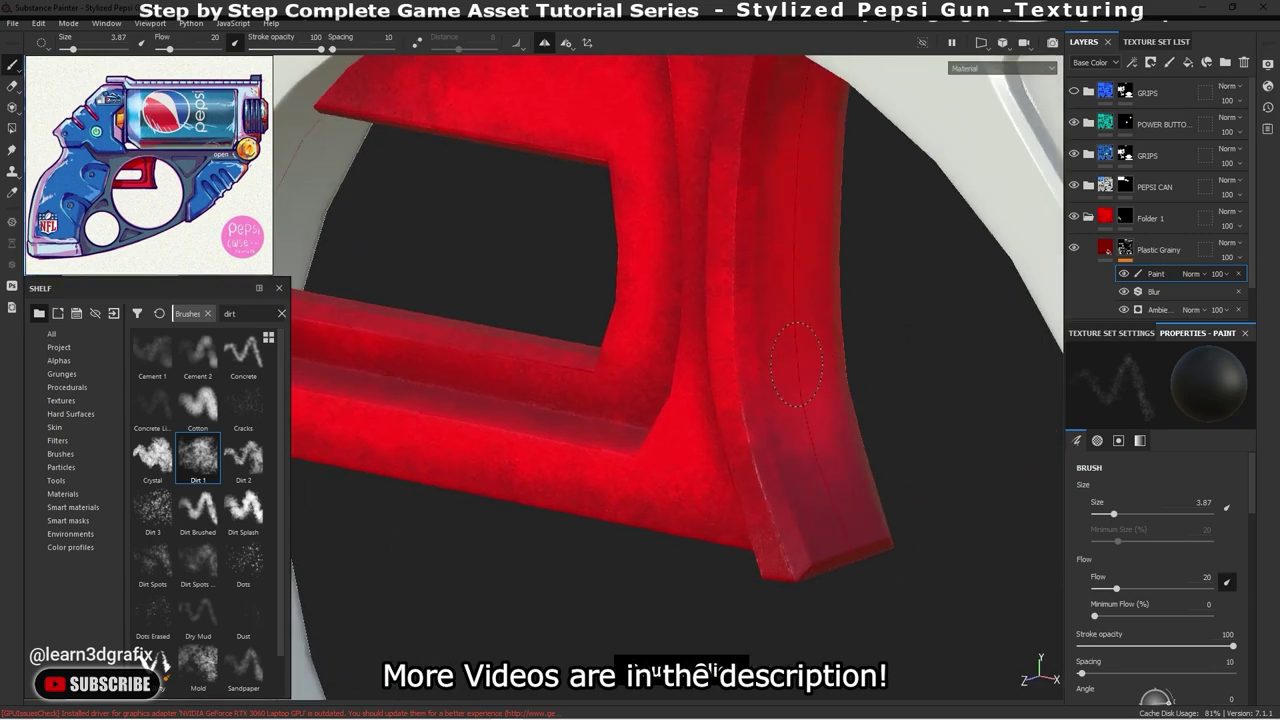
alt+drag(775, 405, 739, 424)
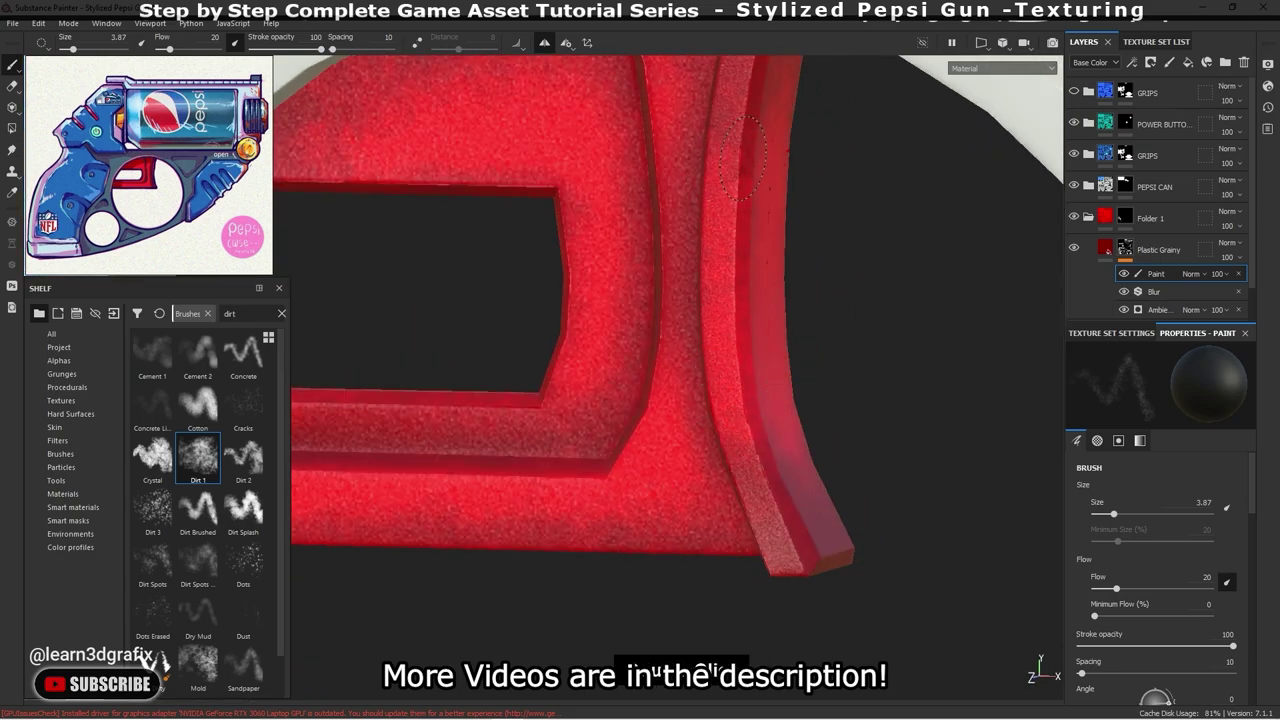
alt+drag(745, 155, 715, 170)
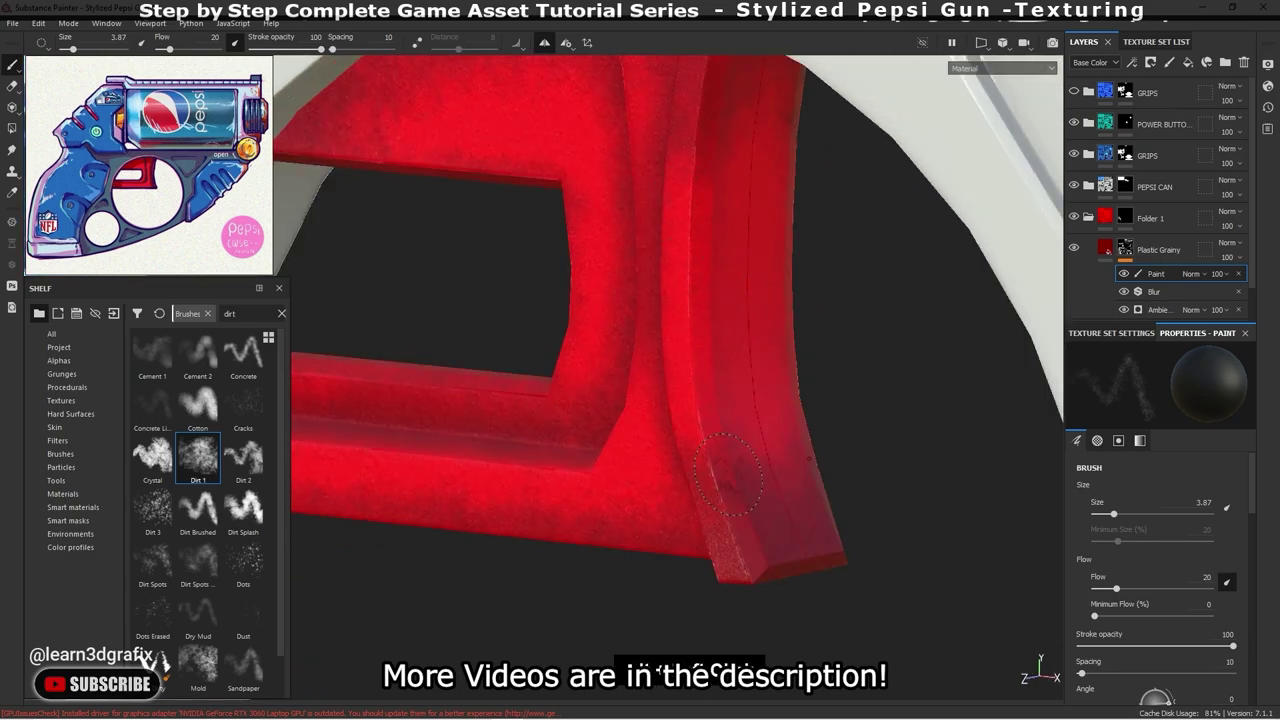
mouse_move(786, 488)
alt+mouse_down()
mouse_move(732, 243)
mouse_move(727, 288)
mouse_move(711, 298)
mouse_move(750, 340)
mouse_move(702, 325)
alt+mouse_up()
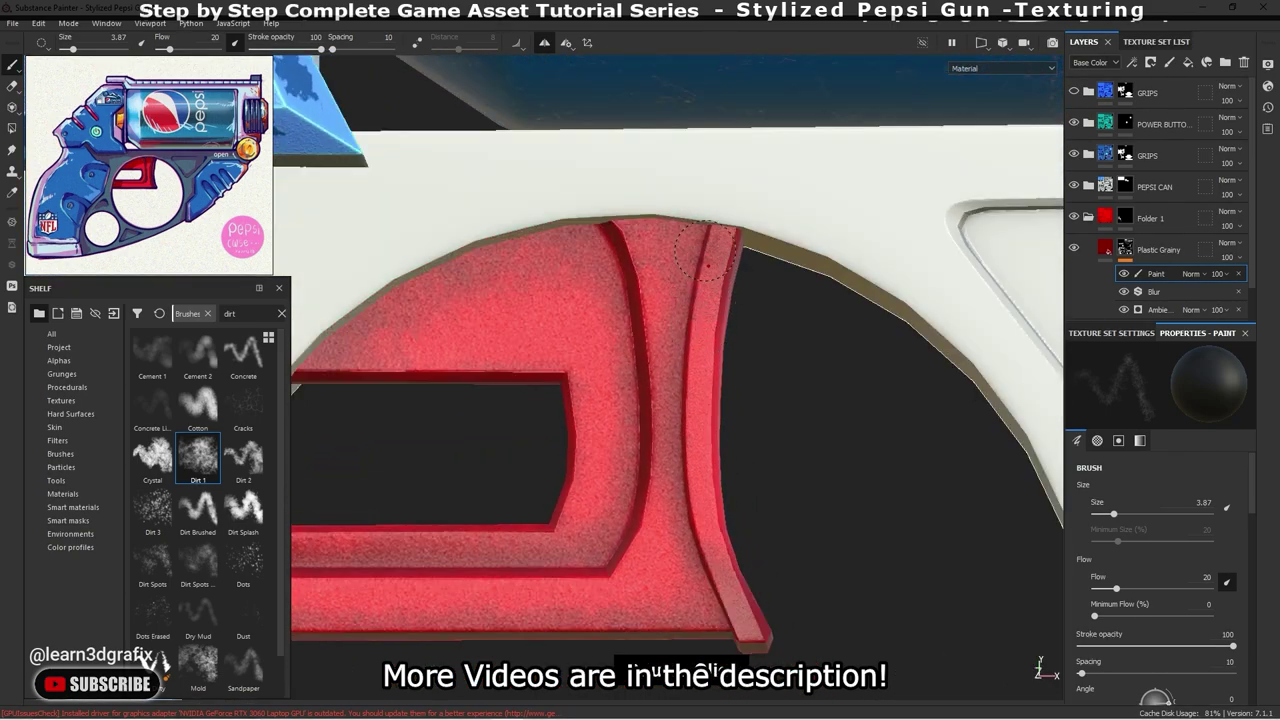
mouse_move(723, 480)
alt+mouse_down()
mouse_move(730, 592)
mouse_move(677, 546)
mouse_move(775, 580)
mouse_move(746, 443)
mouse_move(703, 370)
mouse_move(846, 378)
alt+mouse_up()
scroll(672, 357, down, 3)
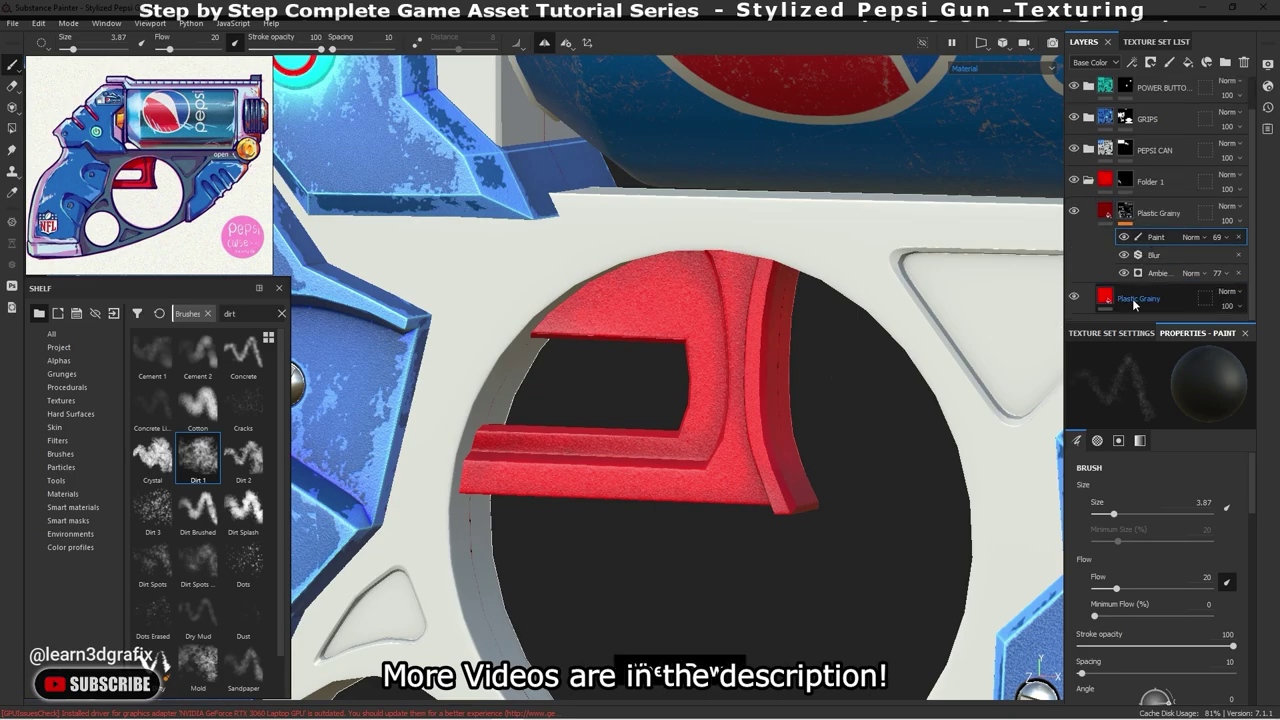
- Add a red Plastic Grainy fill above the other one with height enabled
click(1147, 296)
drag(1147, 296, 1140, 205)
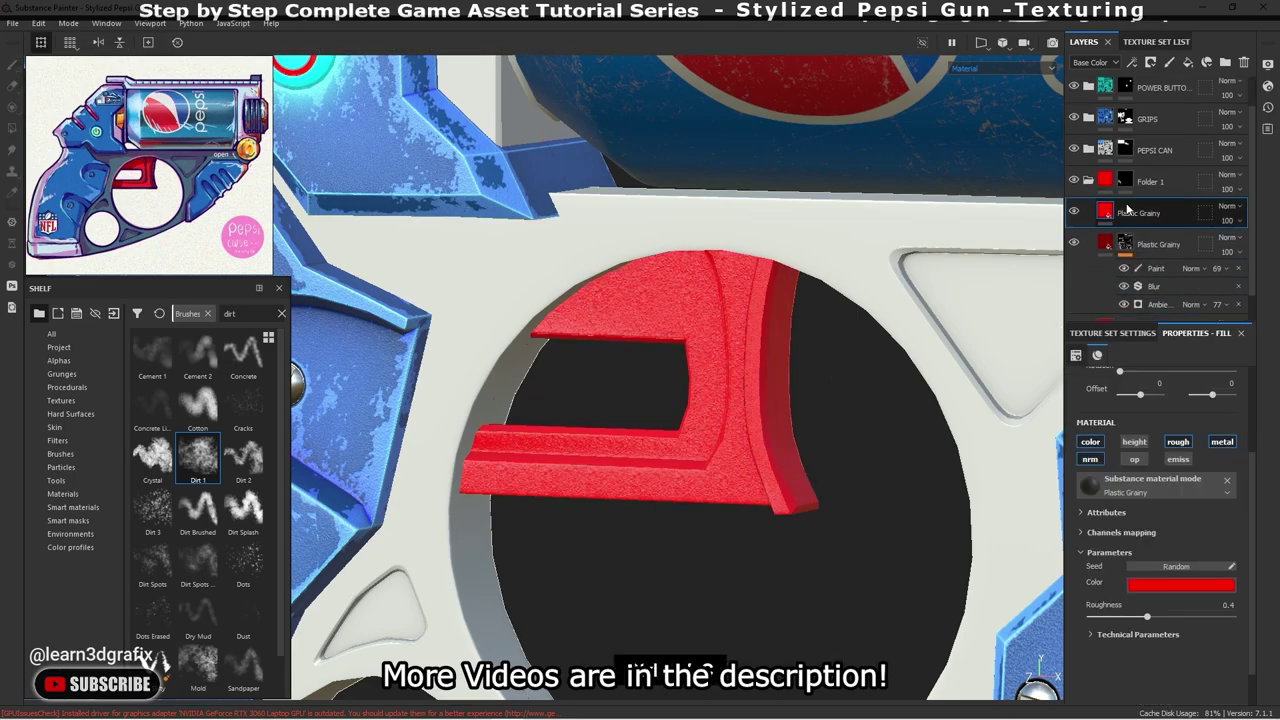
click(1134, 442)
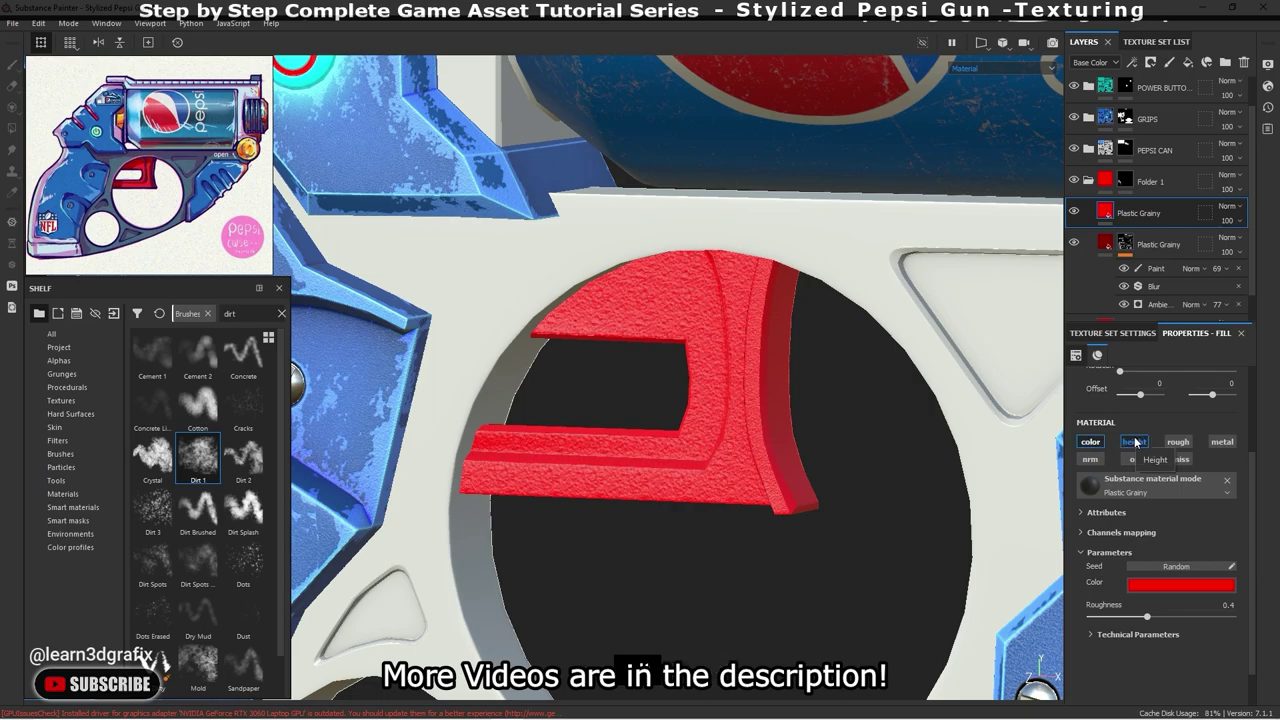
- Lower the fill colour's saturation to a softer pink, ff5f5f
click(1175, 585)
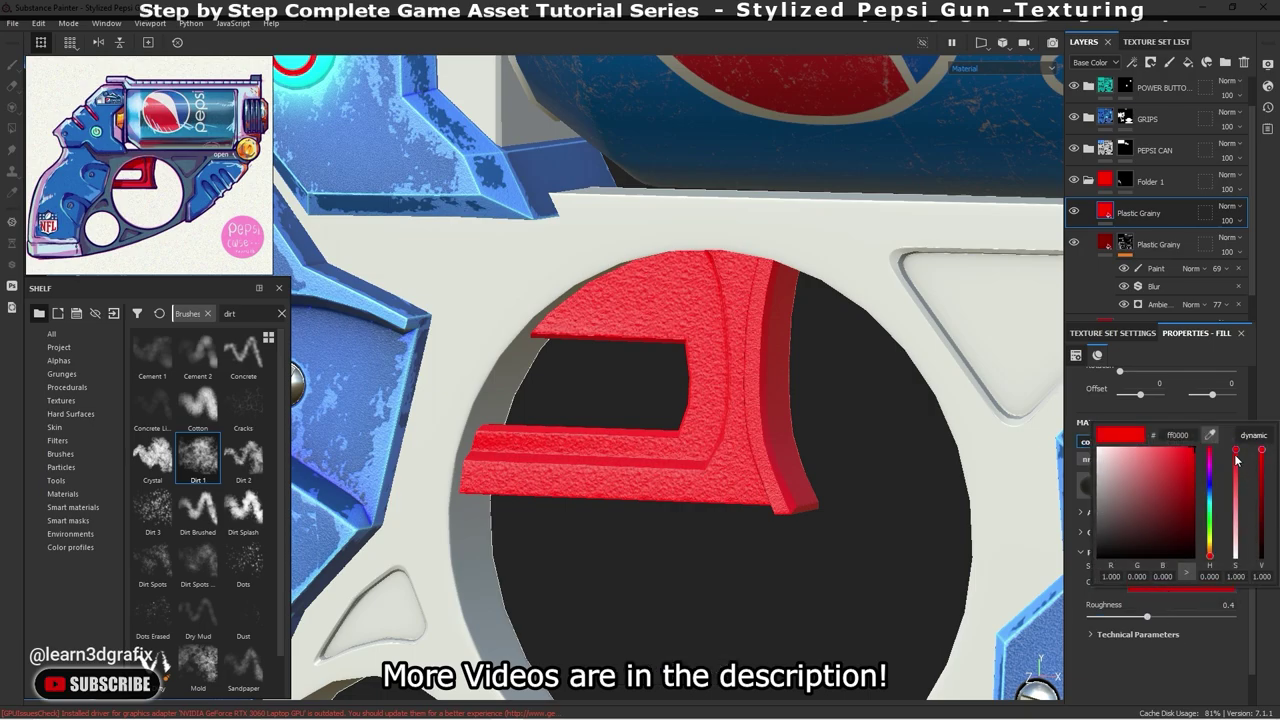
mouse_move(1237, 458)
mouse_down()
mouse_move(1234, 482)
mouse_move(1235, 470)
mouse_up()
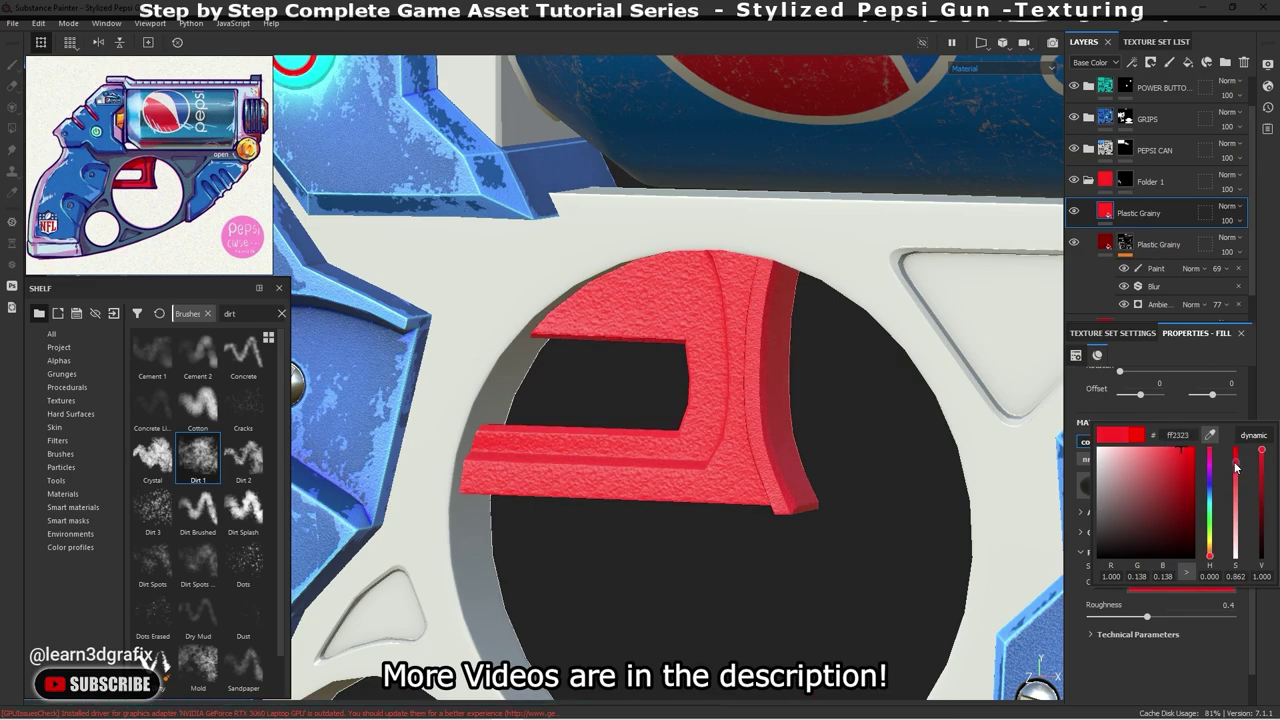
scroll(716, 457, up, 1)
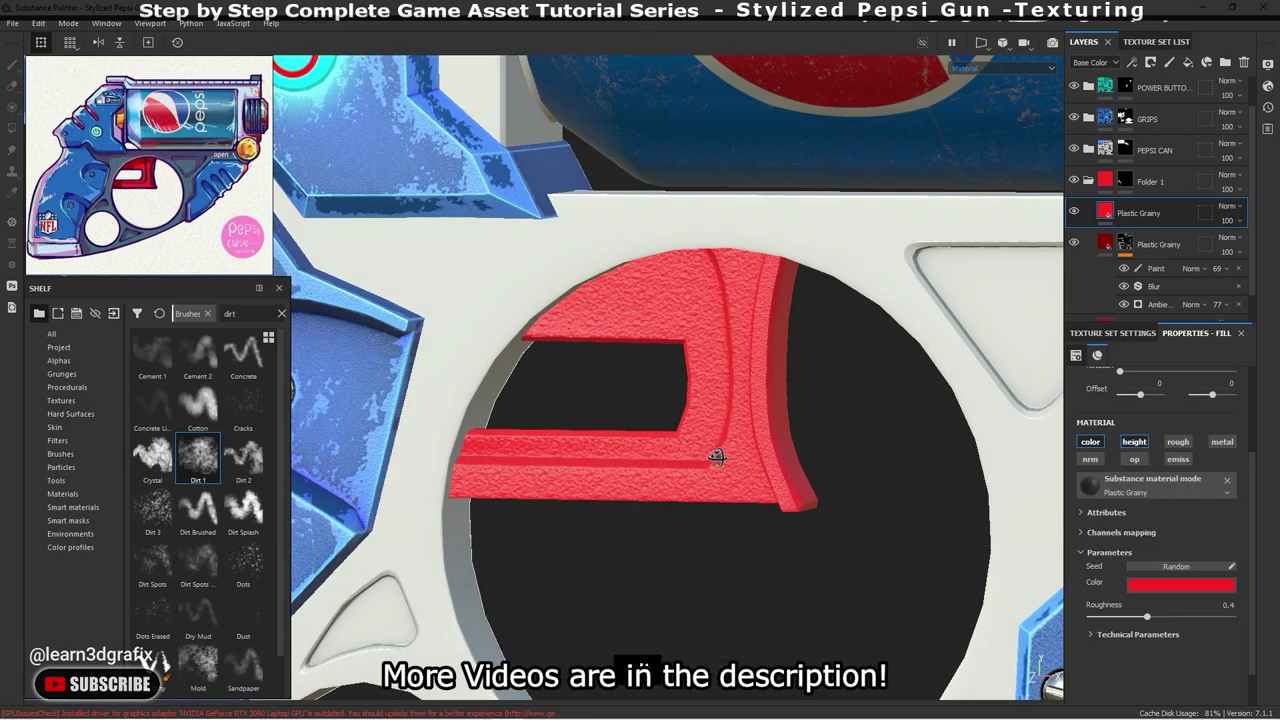
click(1182, 583)
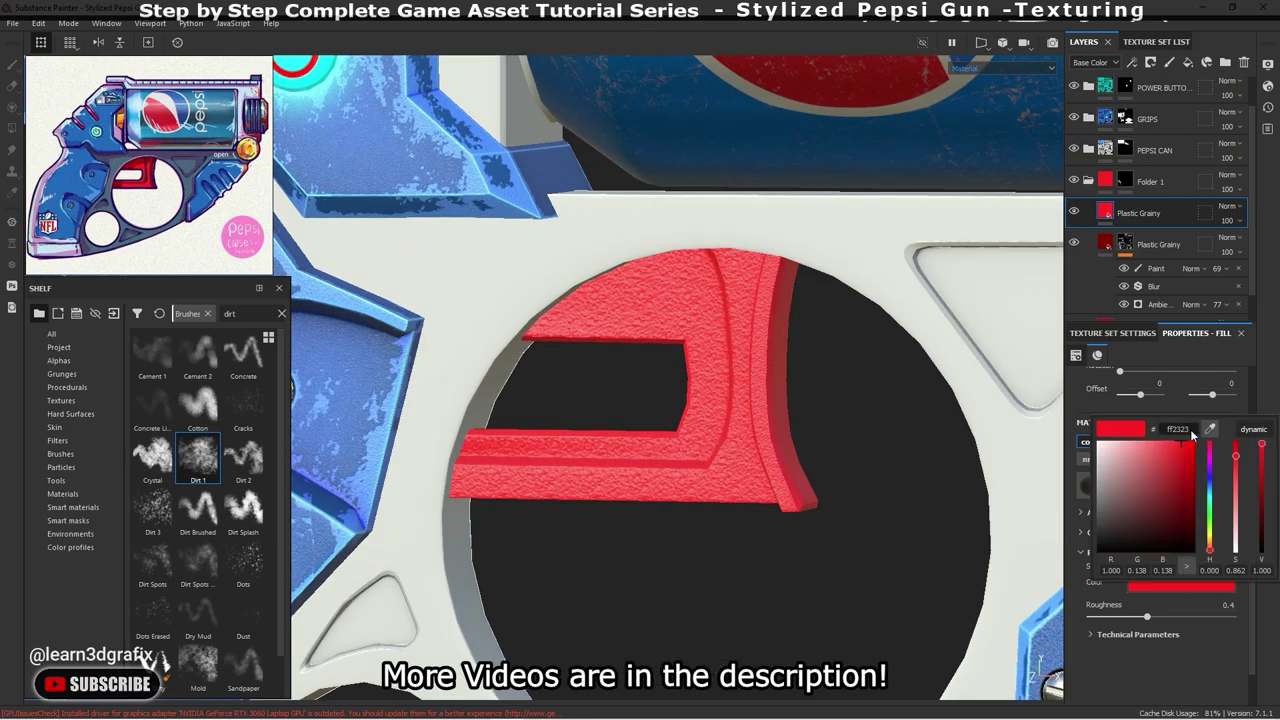
click(1237, 487)
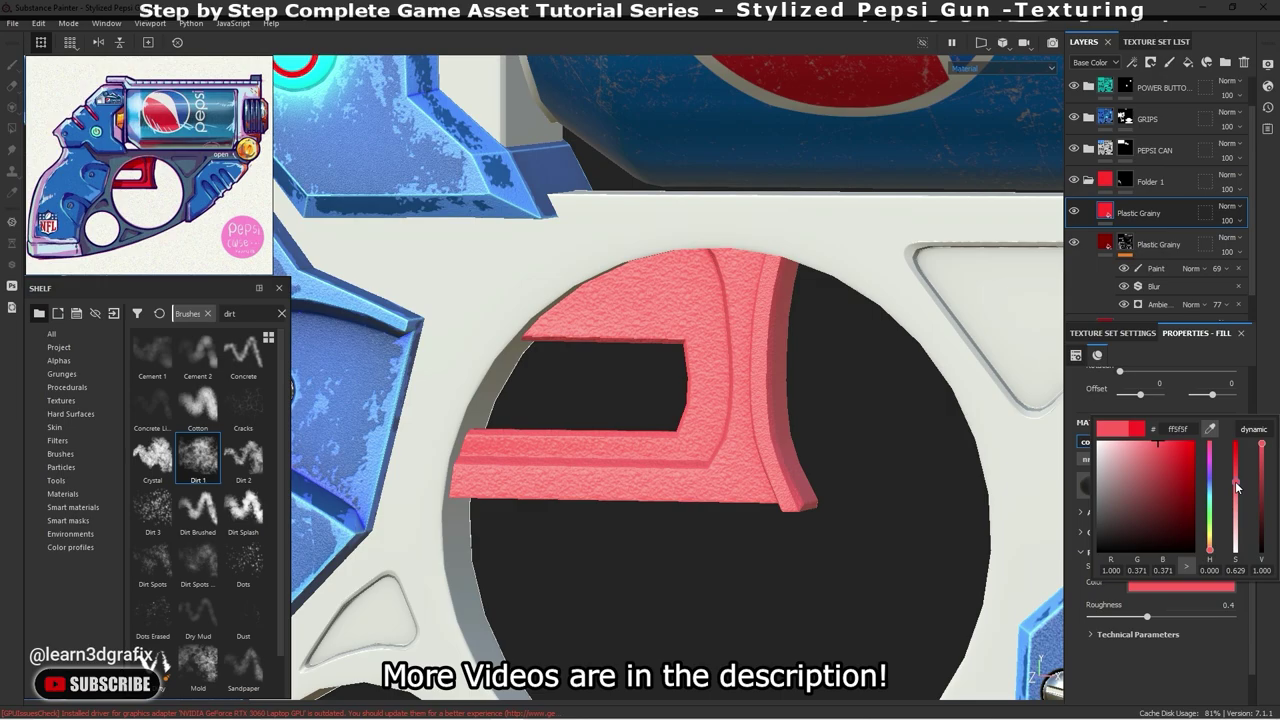
mouse_move(722, 332)
alt+mouse_down()
mouse_move(648, 368)
mouse_move(660, 365)
alt+mouse_up()
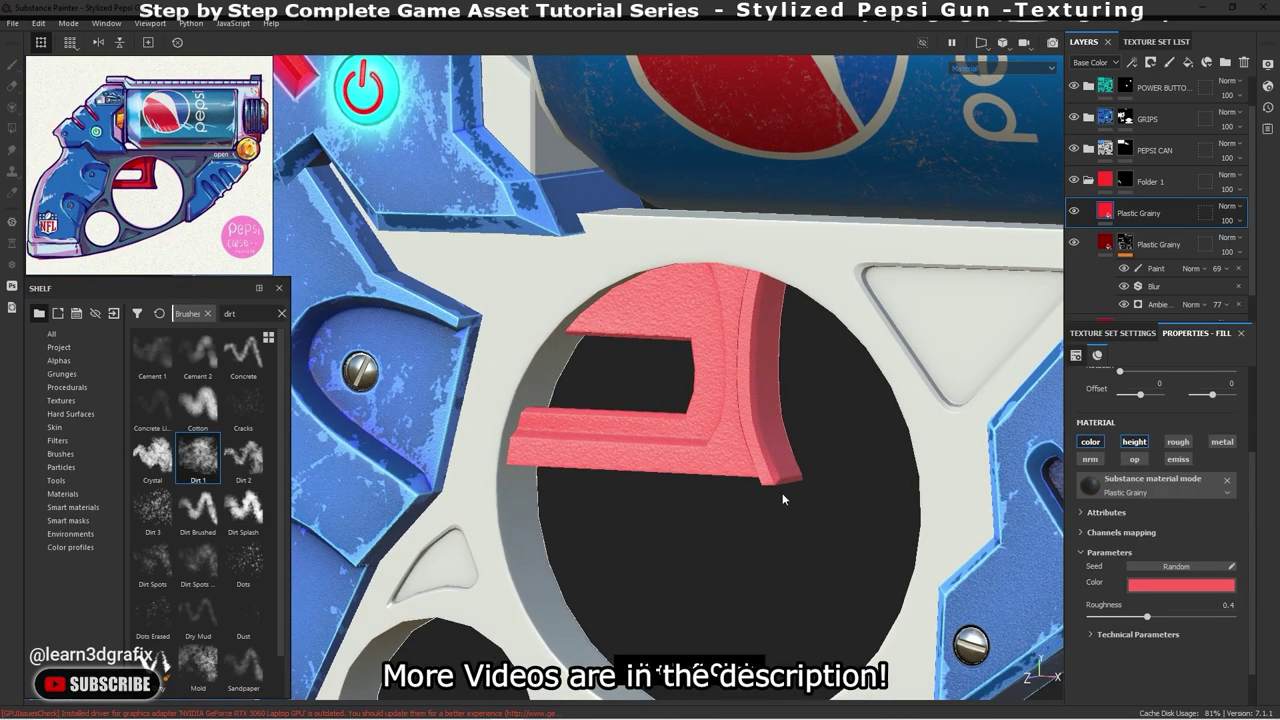
- Give the pink Plastic Grainy layer a black mask with a Metal Edge Wear generator
right_click(1140, 212)
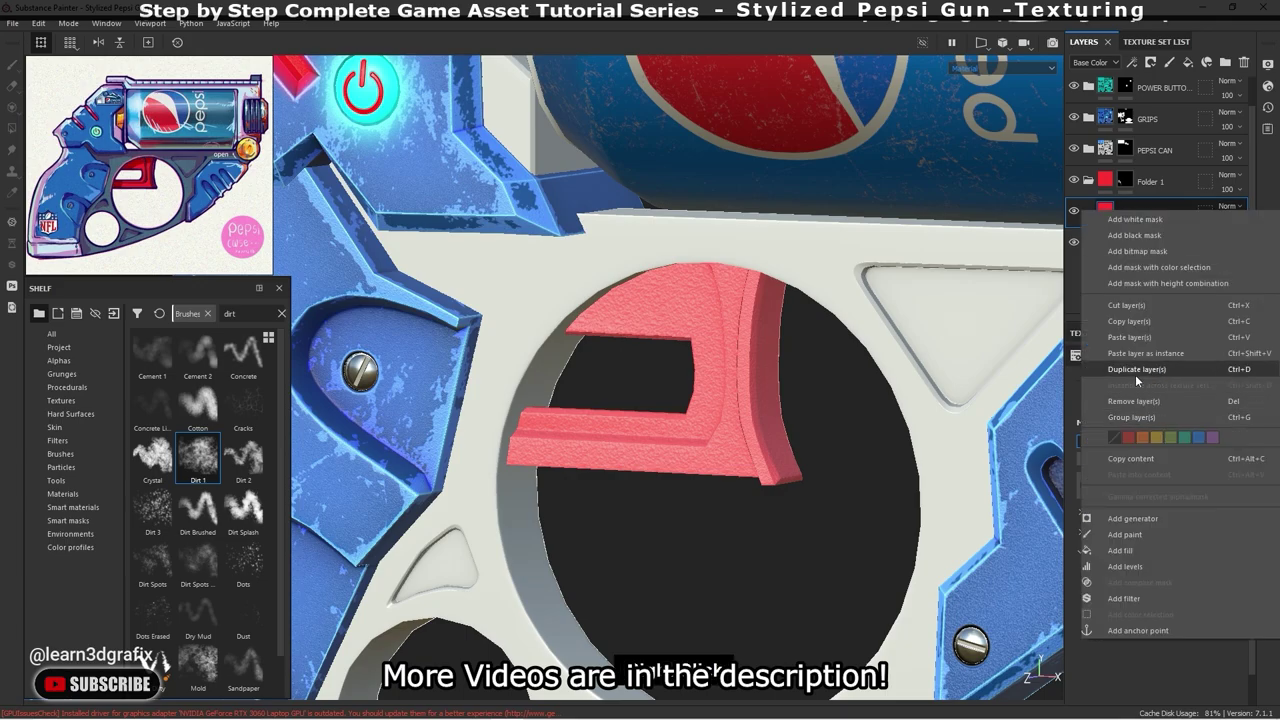
click(1135, 369)
right_click(1125, 216)
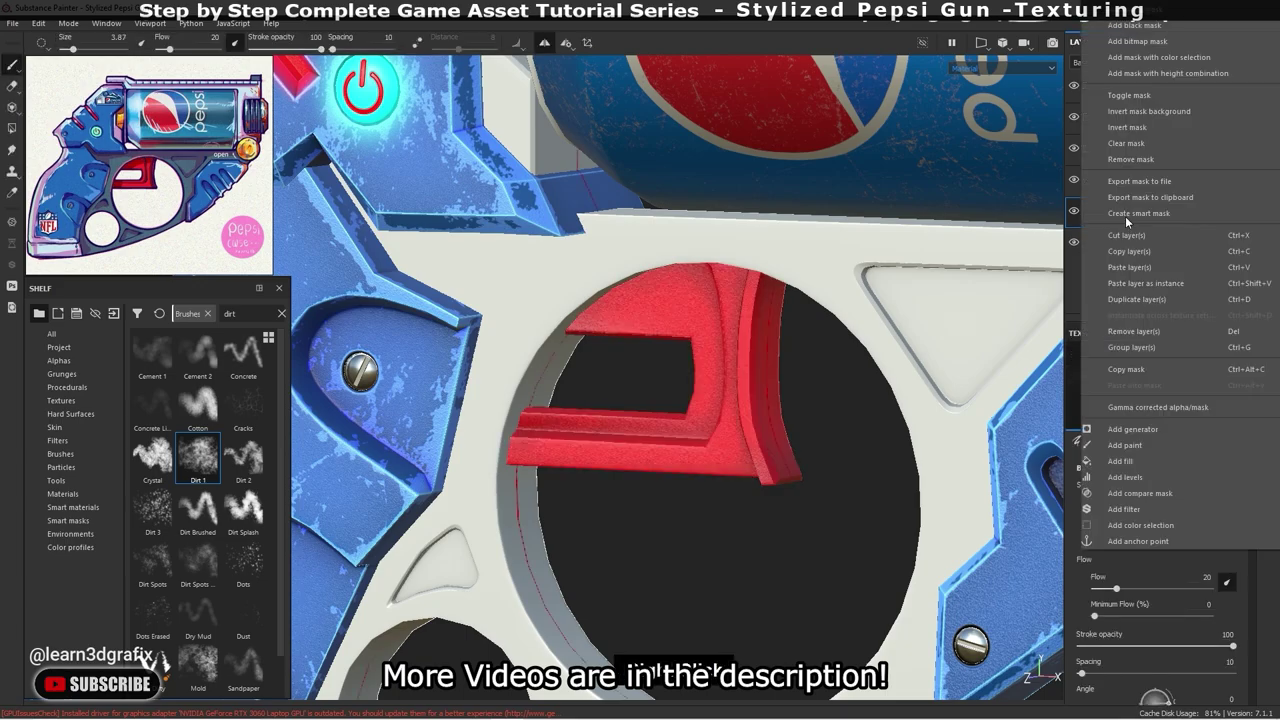
click(1167, 430)
click(1198, 372)
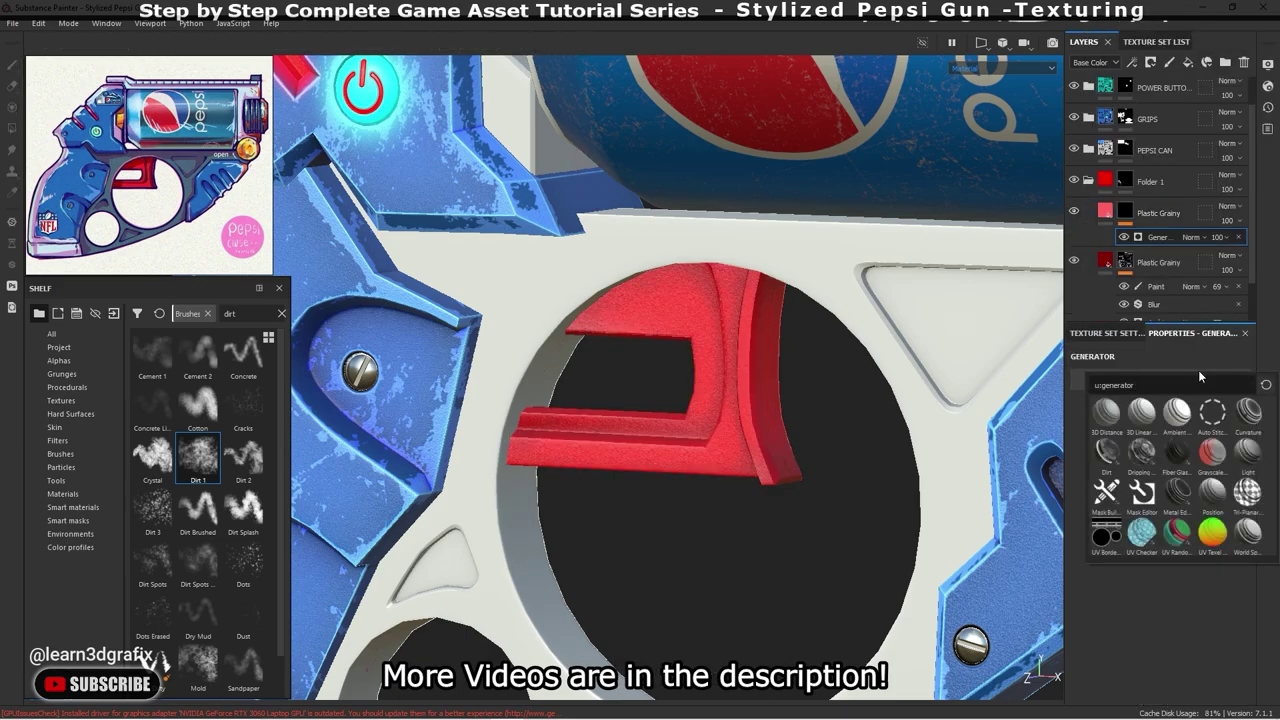
click(1175, 497)
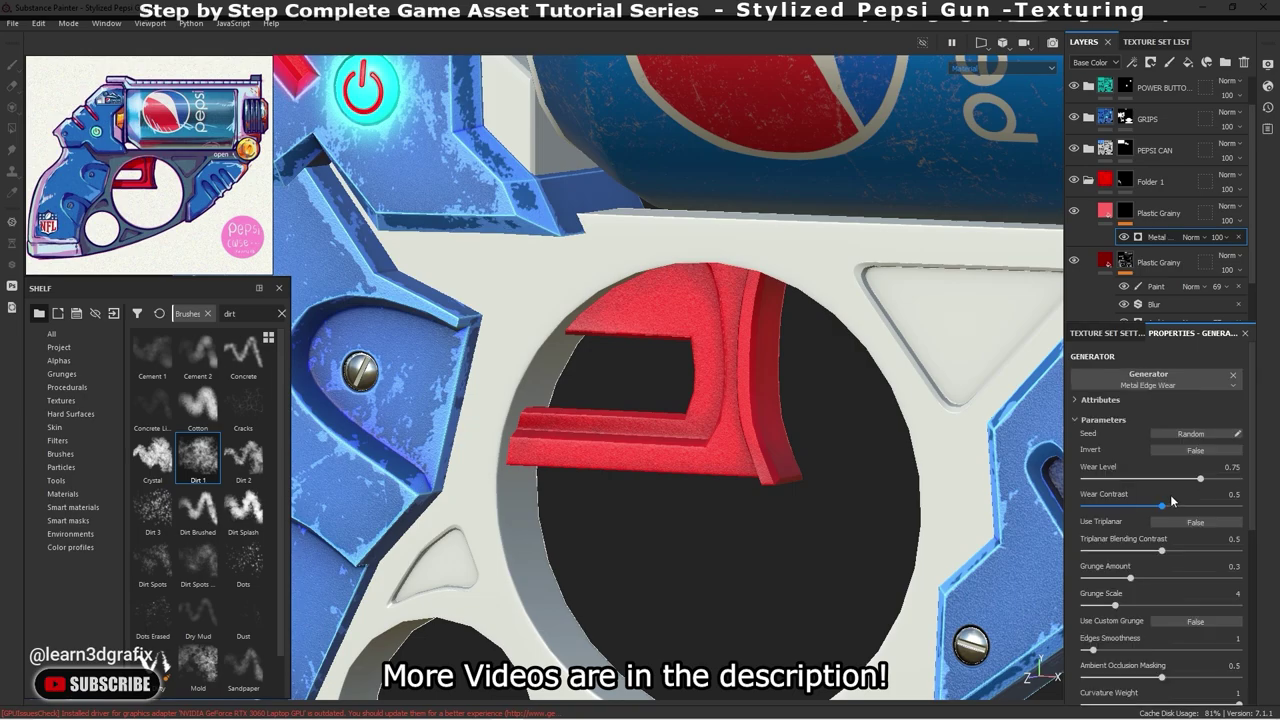
- Raise the Metal Edge Wear level to 0.85 so more pink edges show
alt+drag(702, 412, 751, 406)
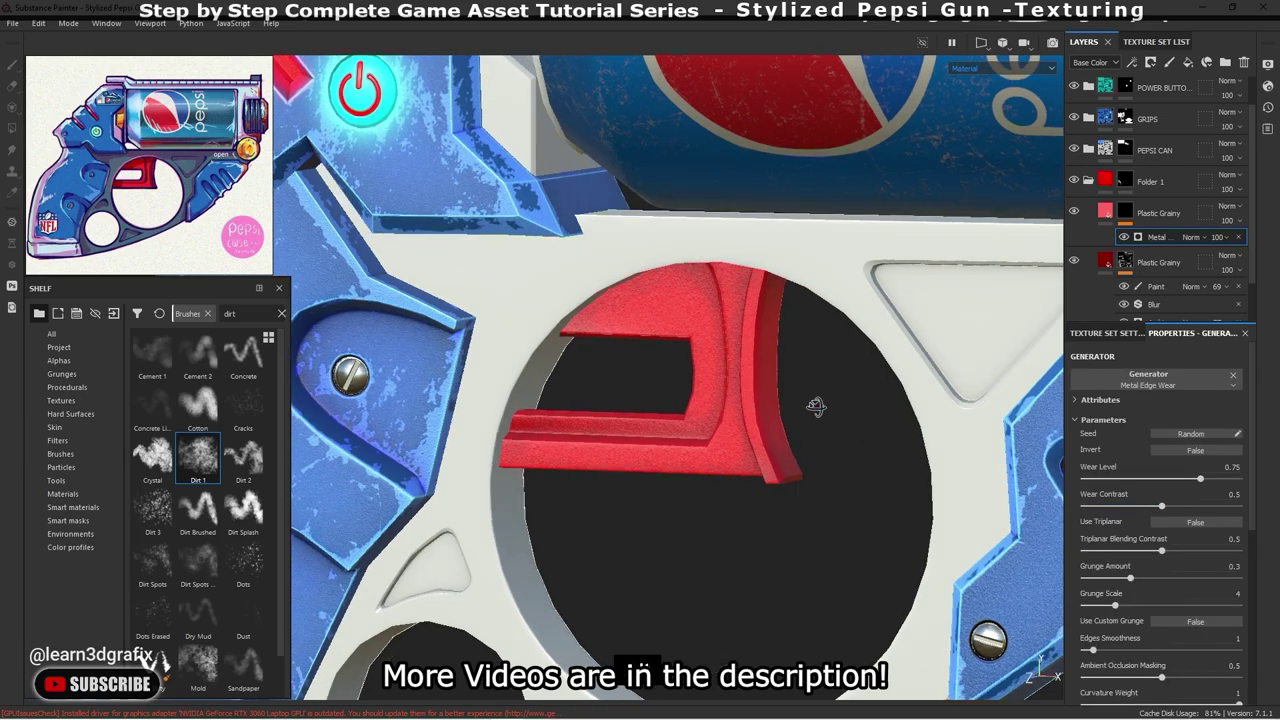
scroll(777, 409, up, 5)
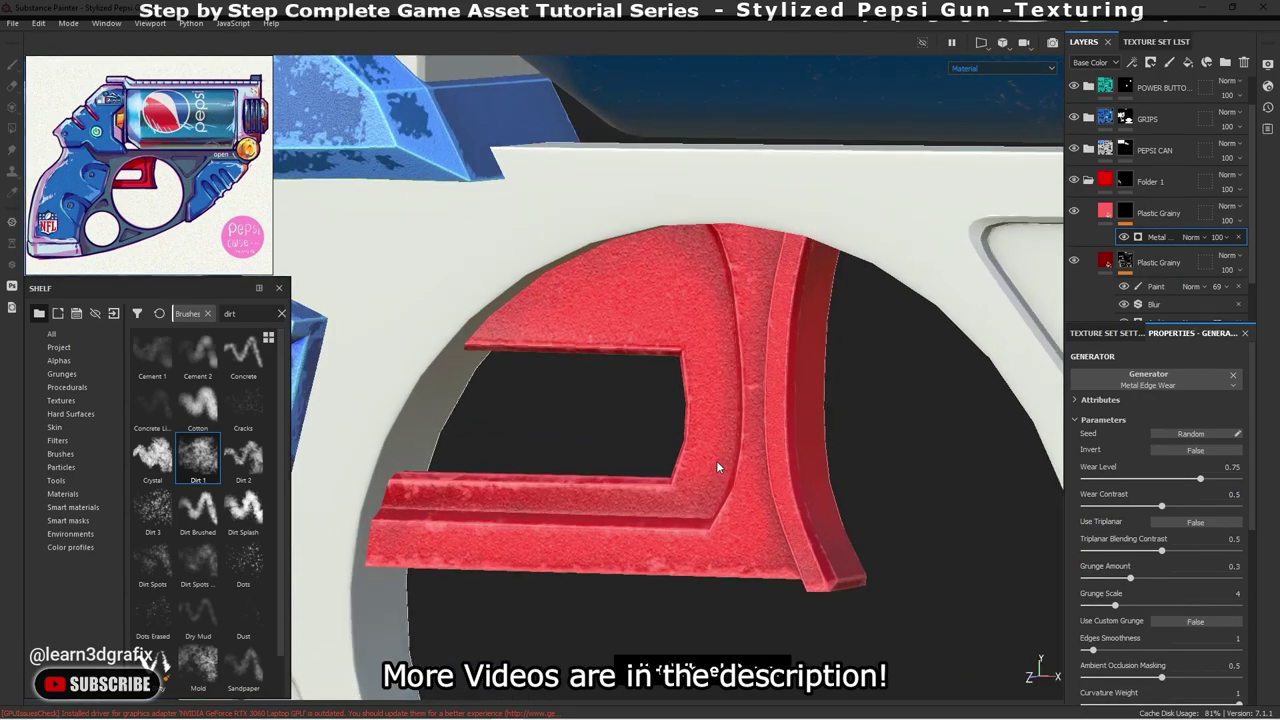
alt+drag(717, 467, 757, 434)
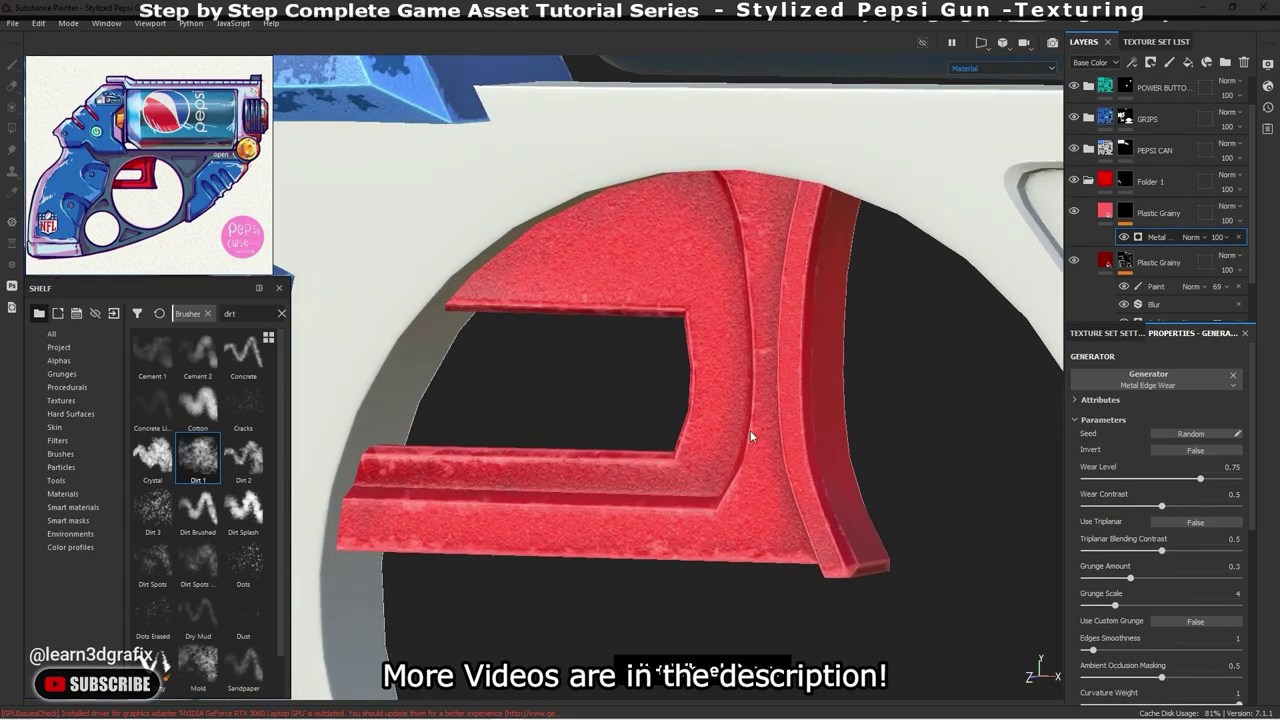
mouse_move(1203, 476)
mouse_down()
mouse_move(1215, 479)
mouse_move(1158, 508)
mouse_up()
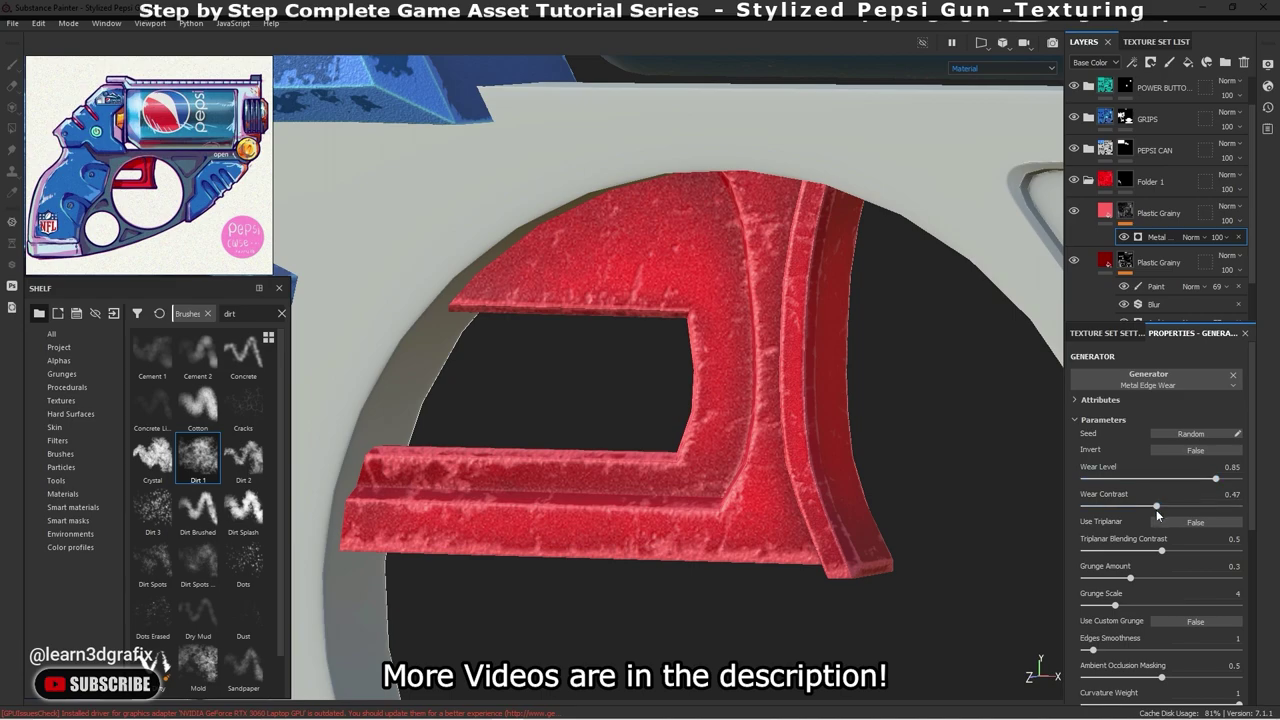
scroll(1157, 512, down, 4)
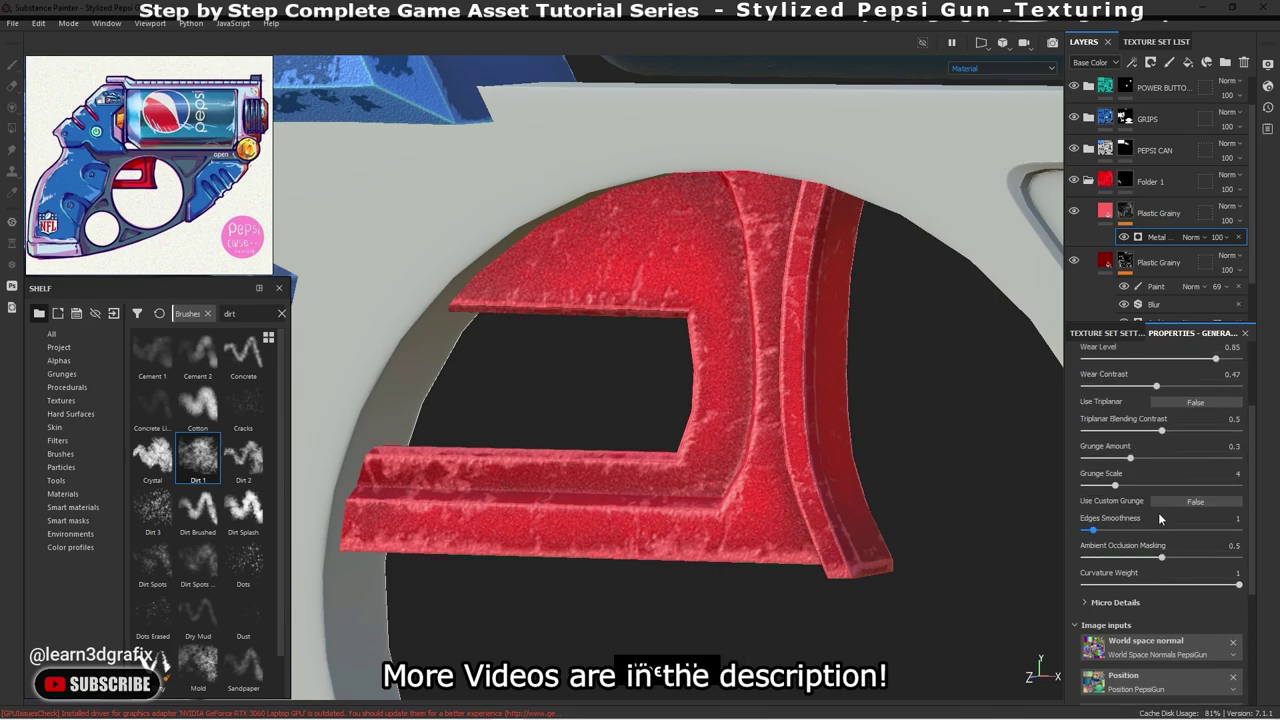
scroll(1158, 512, up, 4)
click(1125, 212)
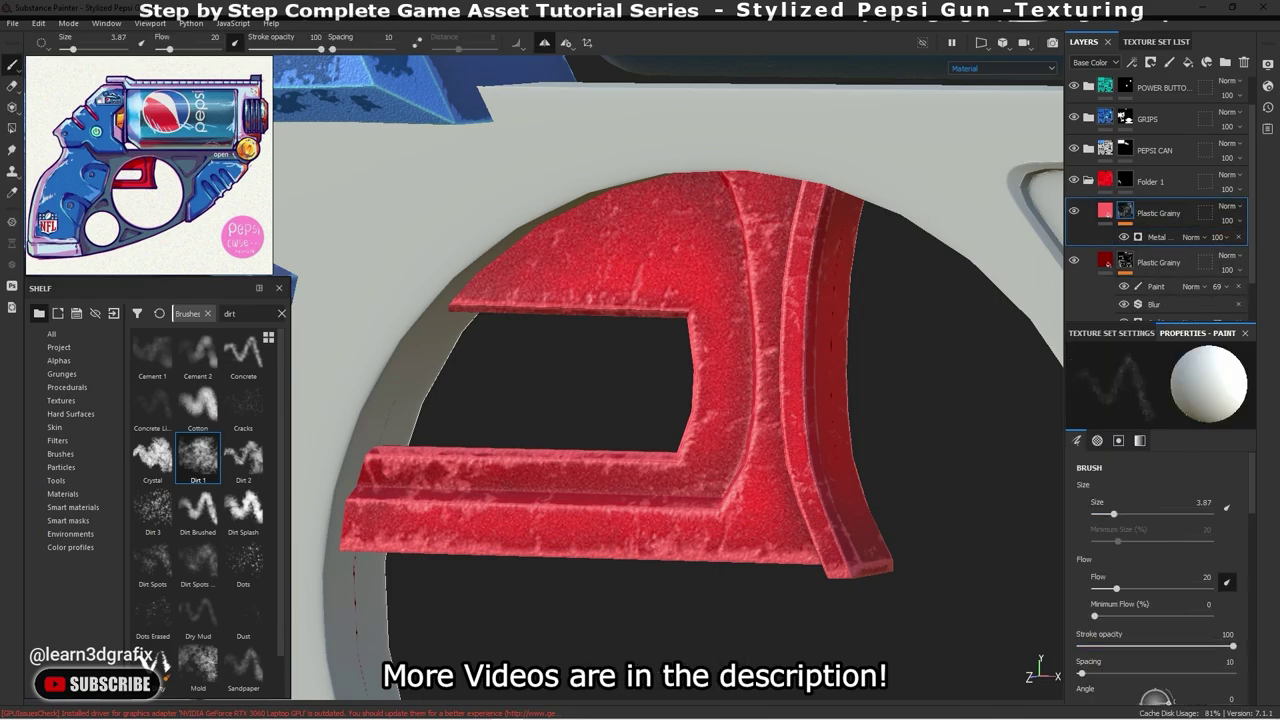
key(f)
scroll(683, 466, up, 5)
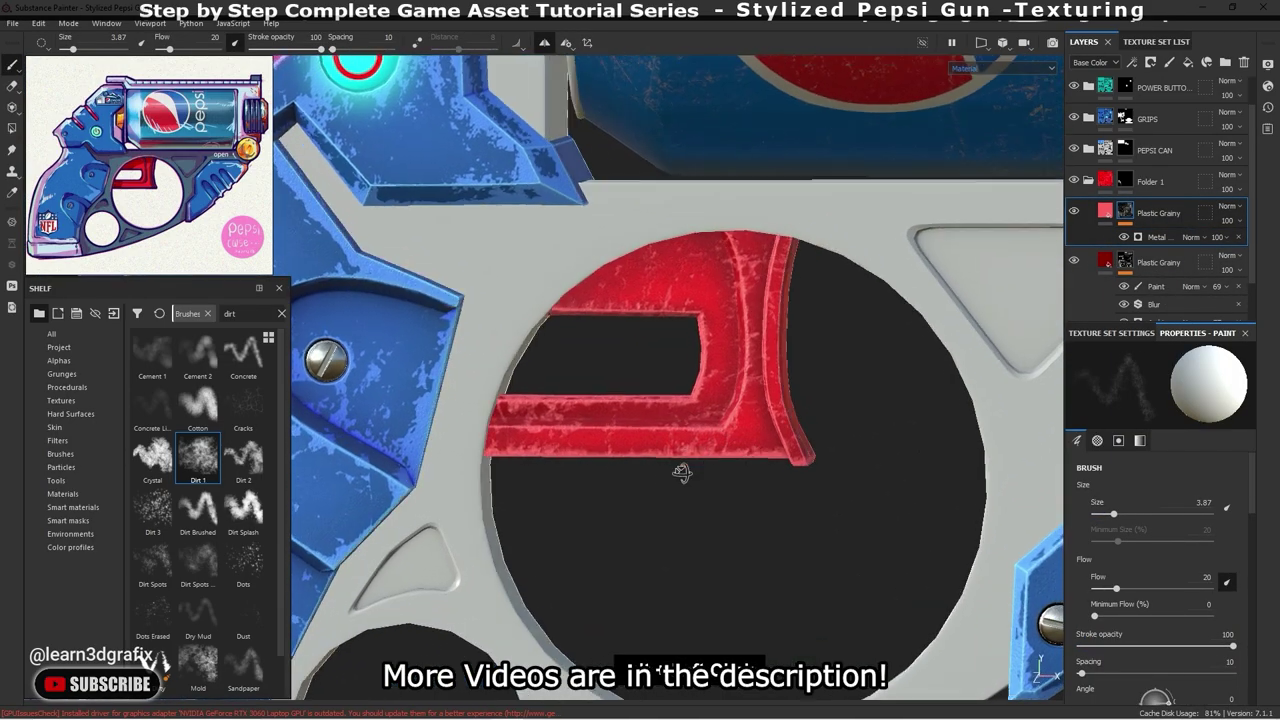
scroll(751, 486, up, 3)
scroll(751, 486, up, 2)
scroll(600, 470, up, 3)
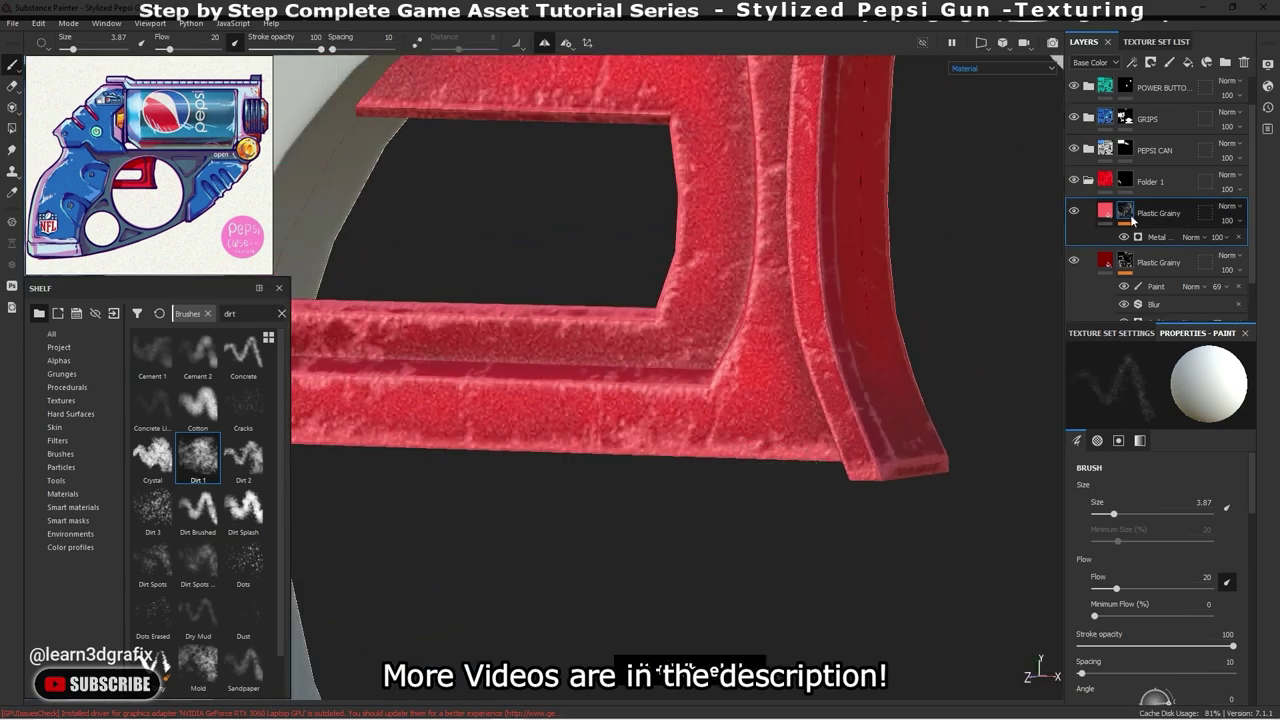
click(1106, 215)
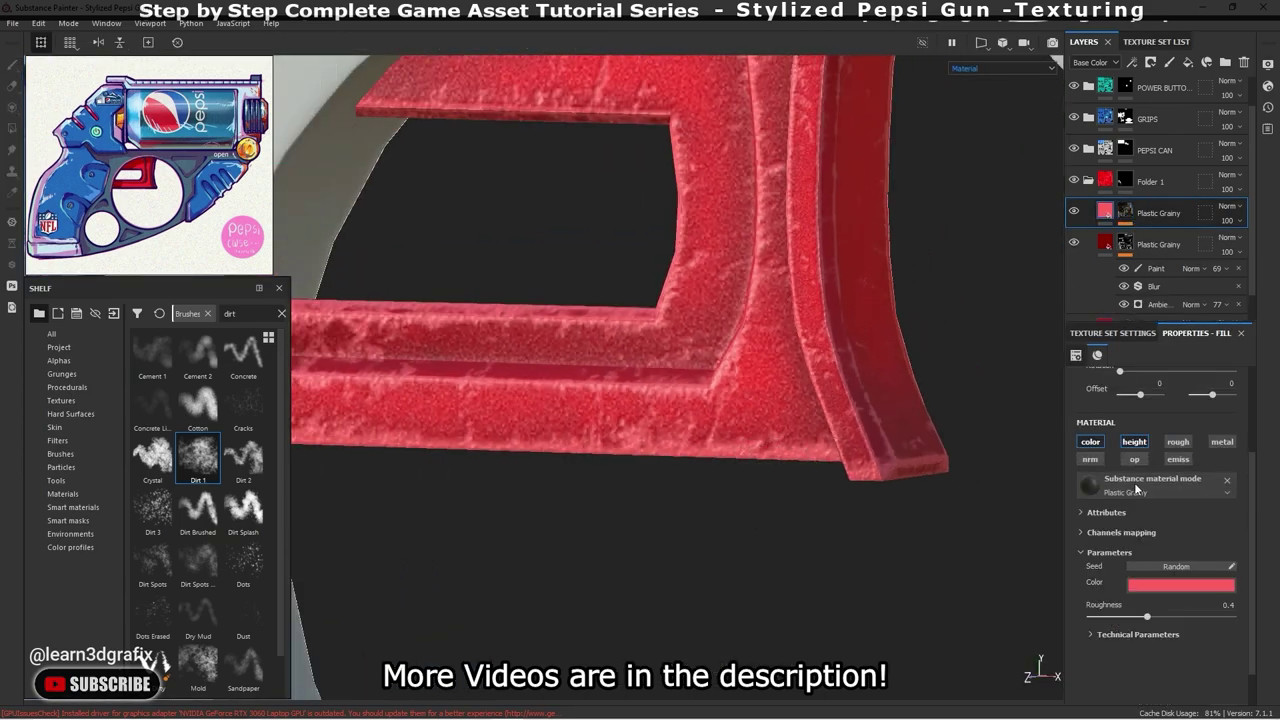
click(1138, 634)
scroll(1155, 637, down, 1)
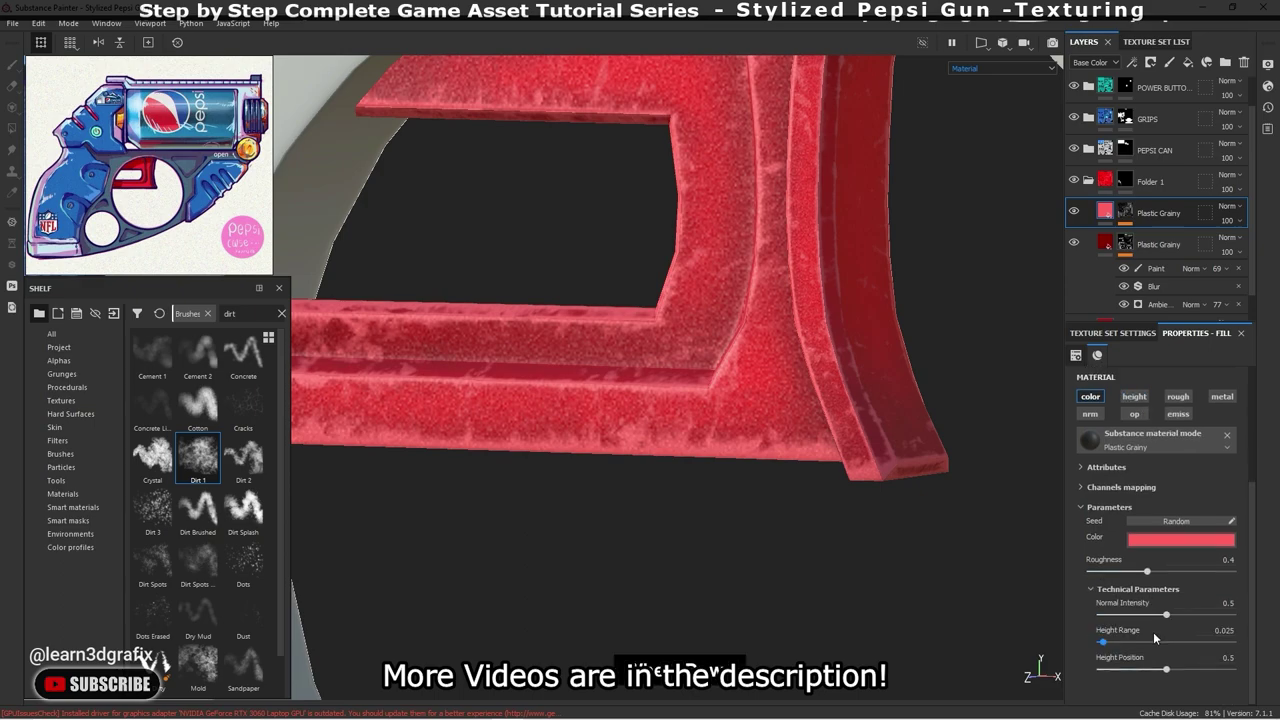
drag(1166, 669, 1198, 669)
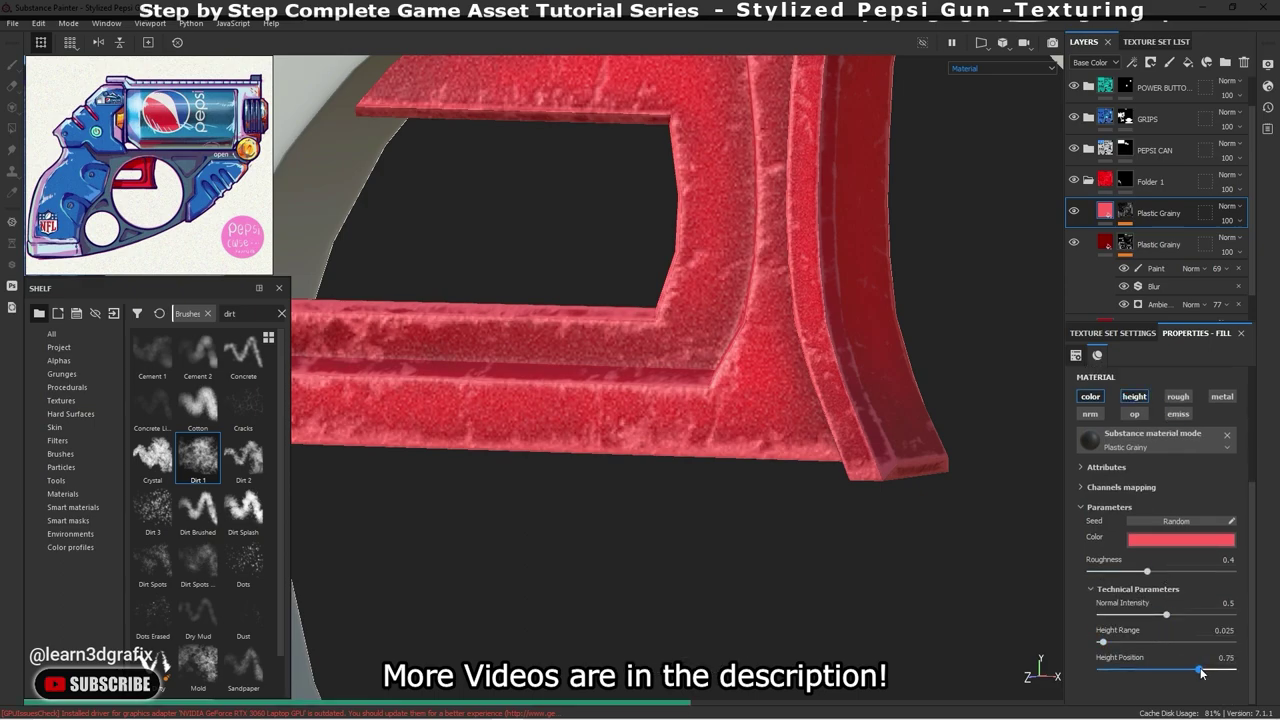
key(ctrl+z)
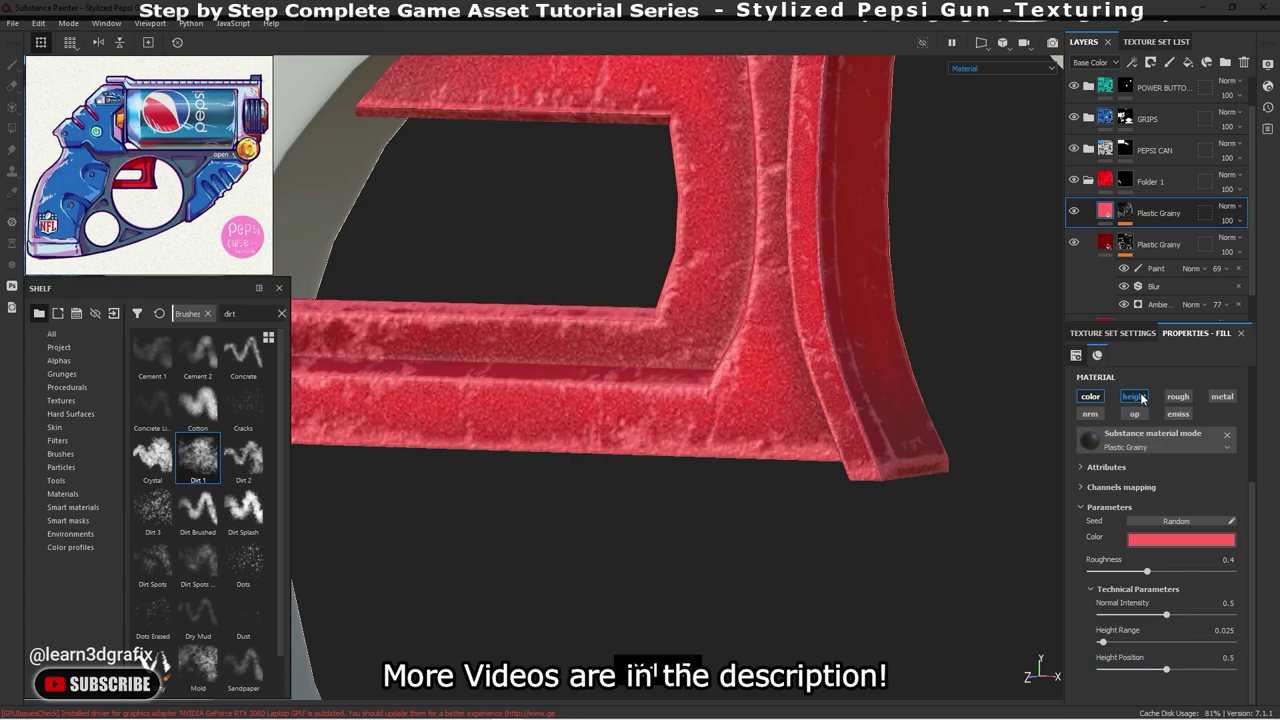
scroll(770, 473, down, 3)
mouse_move(779, 402)
alt+mouse_down()
mouse_move(748, 467)
mouse_move(869, 474)
alt+mouse_up()
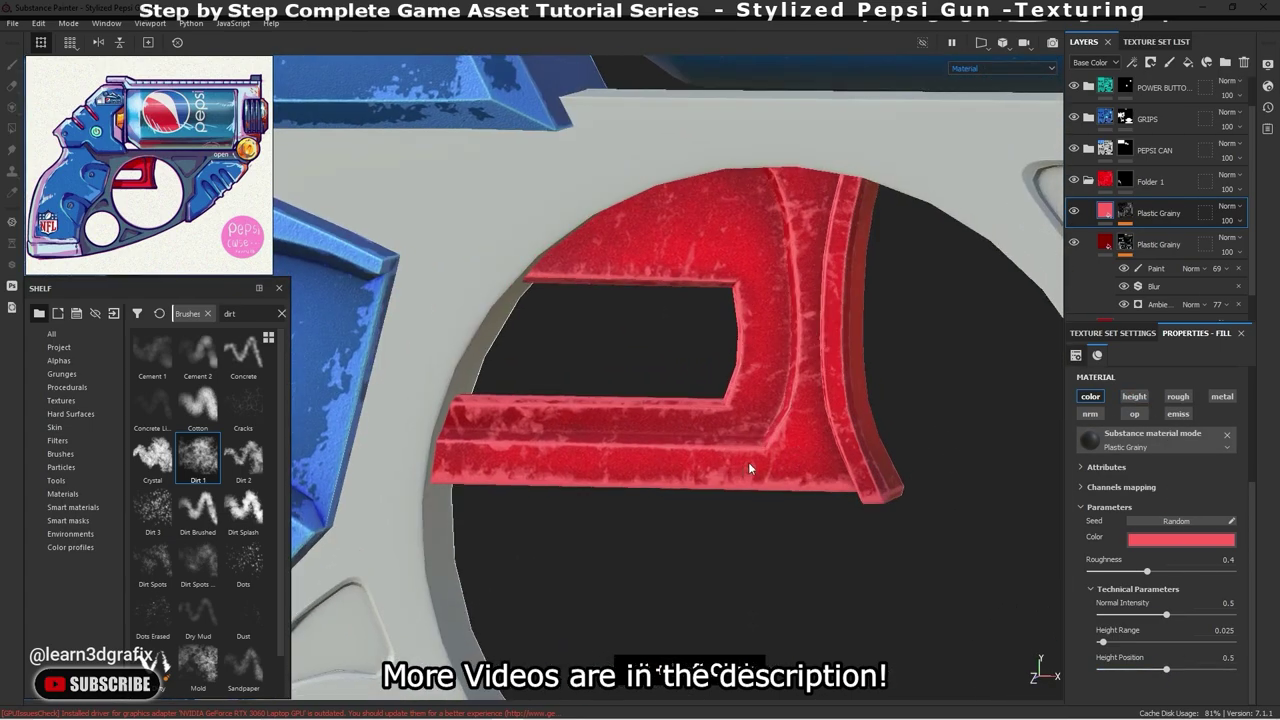
- Tune the Metal Edge Wear generator, settling at wear level 0.85 and wear contrast 0.47
click(1150, 237)
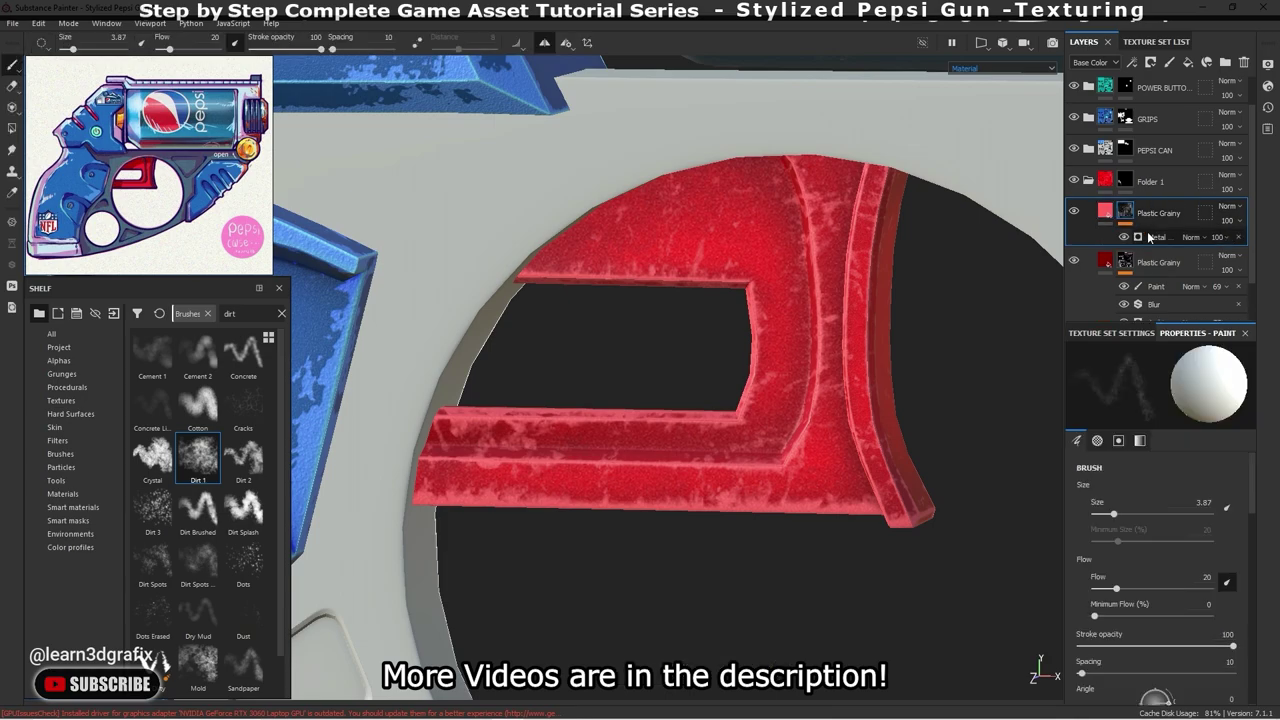
click(1161, 238)
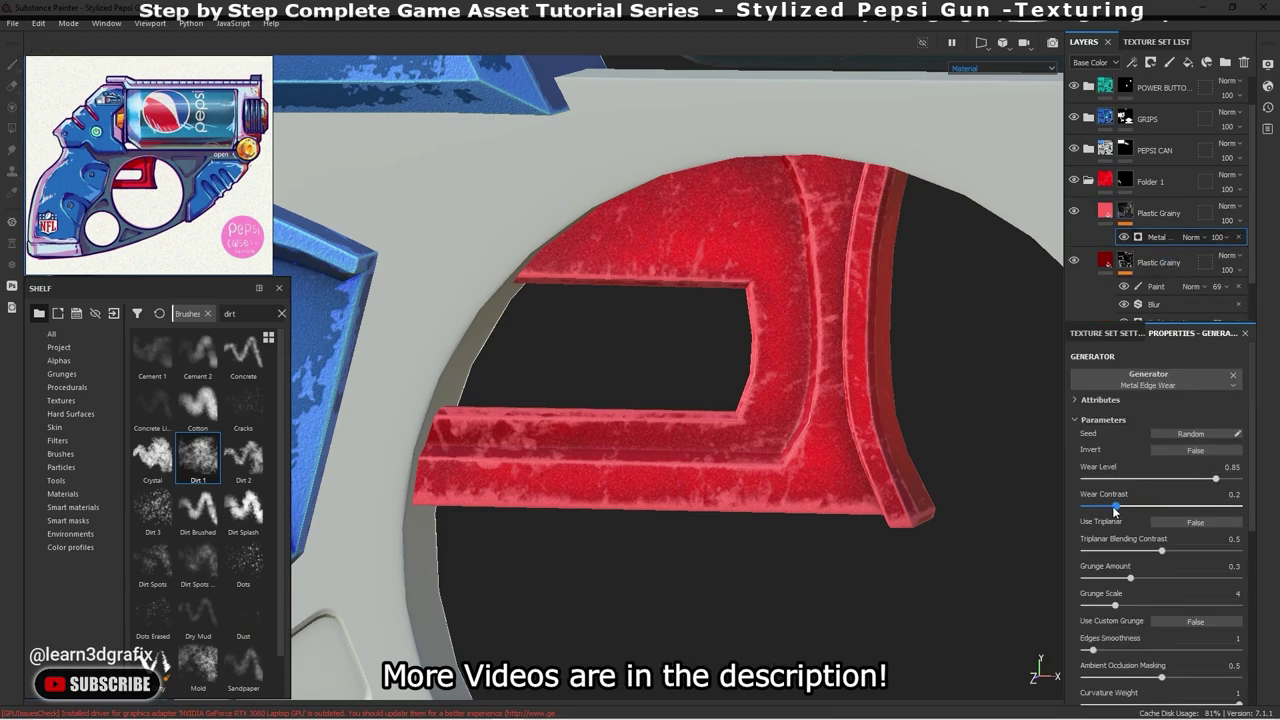
drag(1116, 508, 1082, 508)
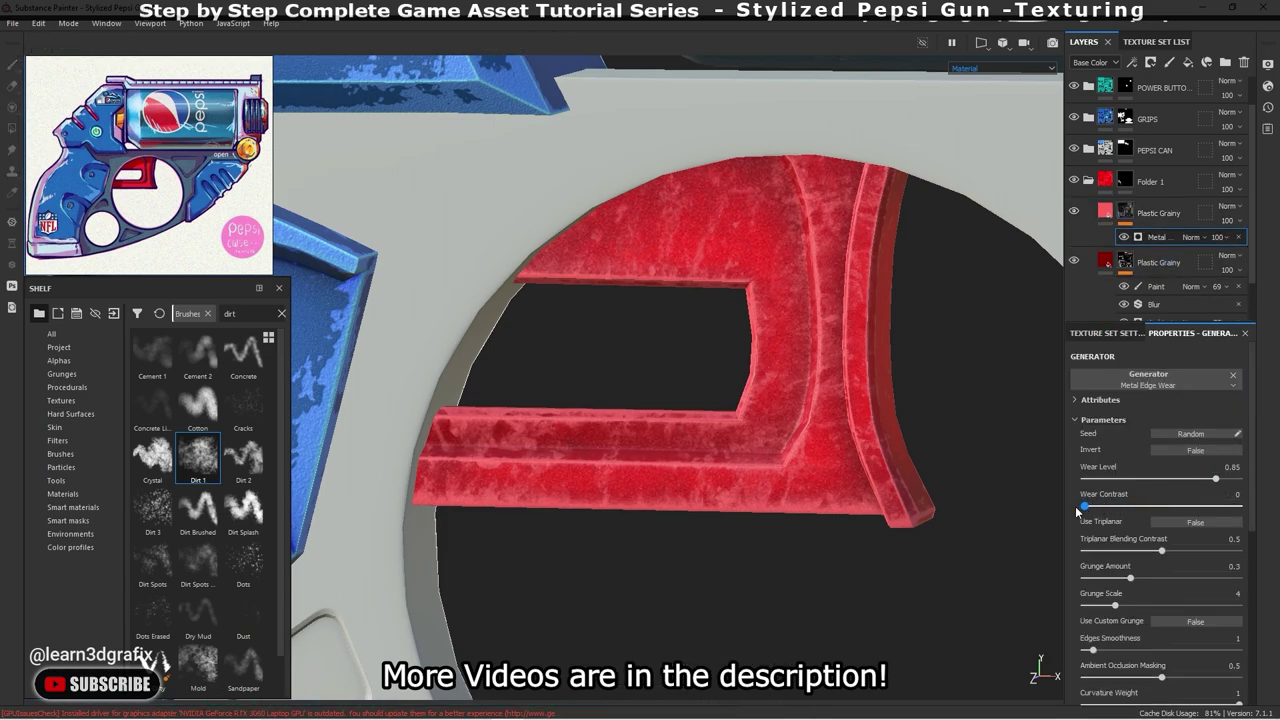
drag(1216, 482, 1199, 483)
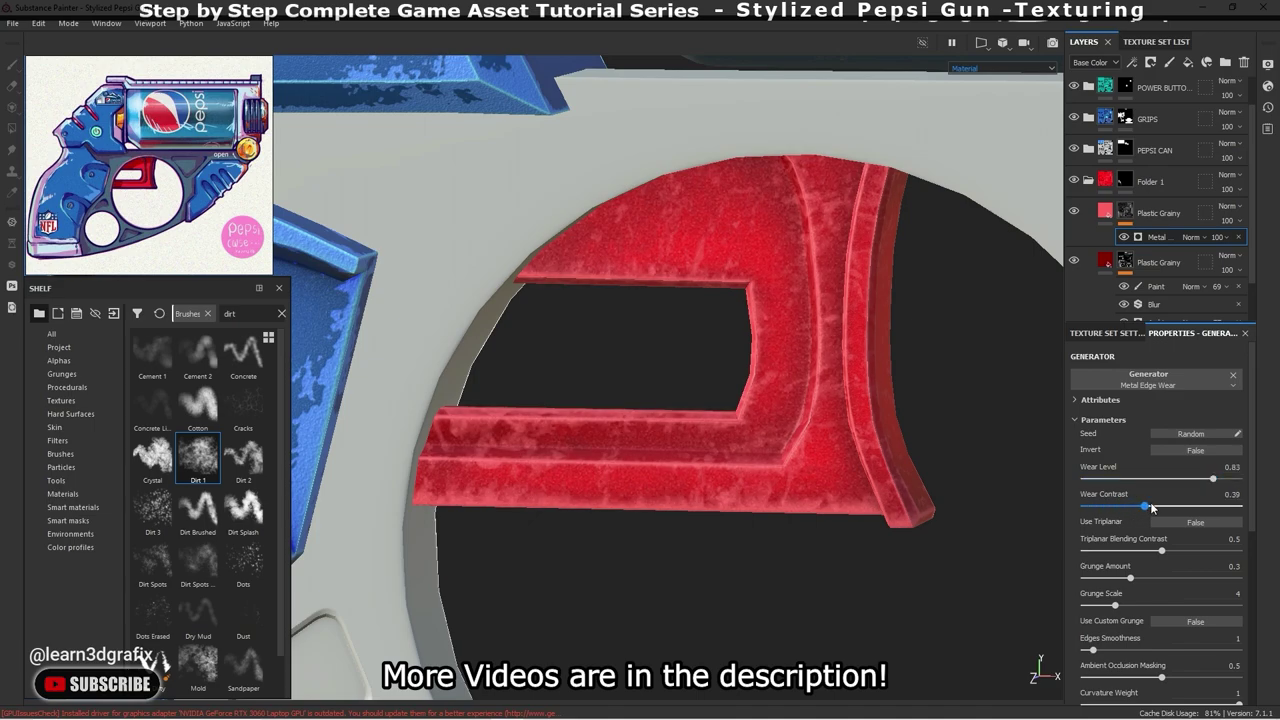
drag(1151, 507, 1203, 509)
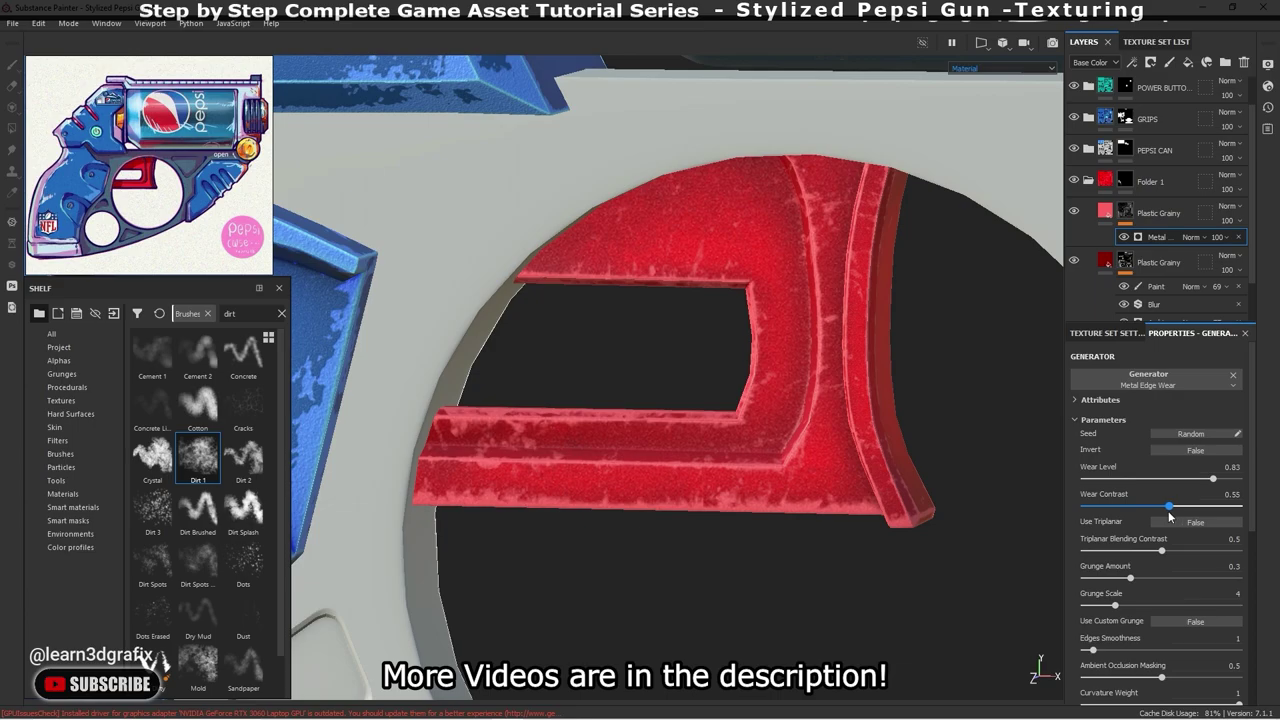
drag(1211, 484, 1206, 488)
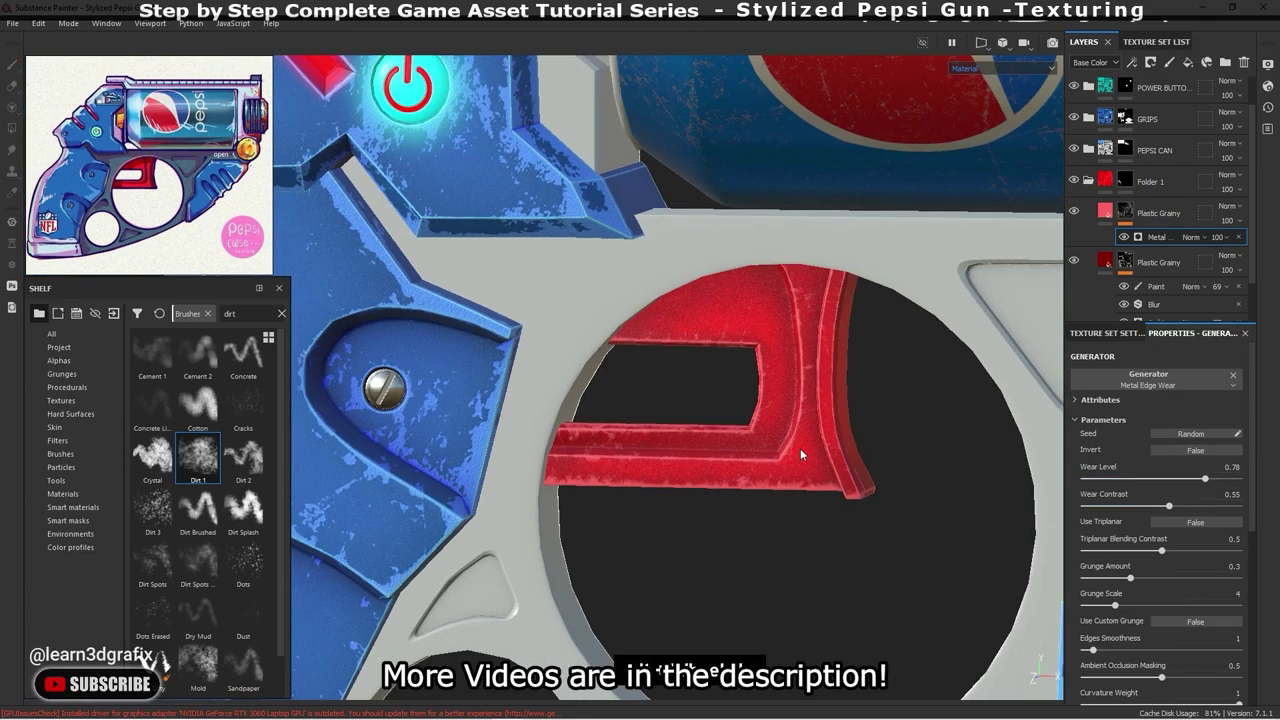
mouse_move(800, 448)
alt+mouse_down()
mouse_move(871, 442)
mouse_move(1176, 483)
alt+mouse_up()
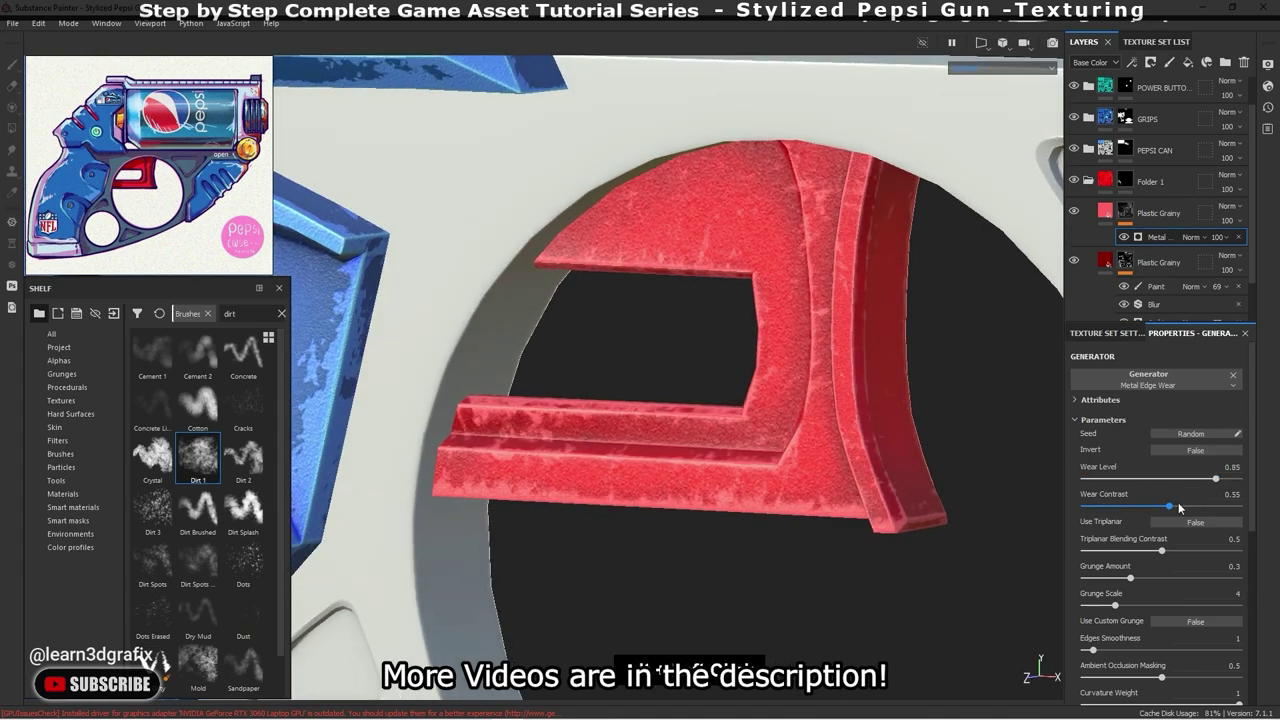
drag(1143, 507, 1101, 507)
drag(1158, 515, 1156, 510)
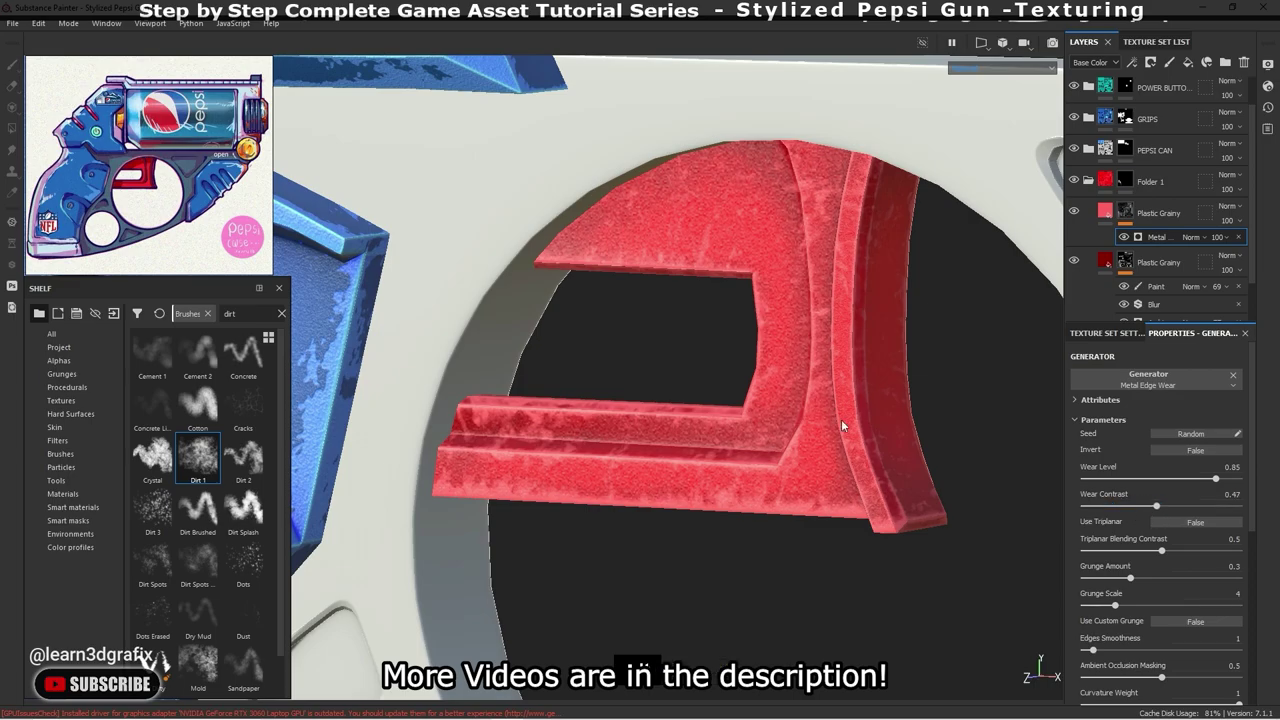
alt+drag(841, 419, 637, 410)
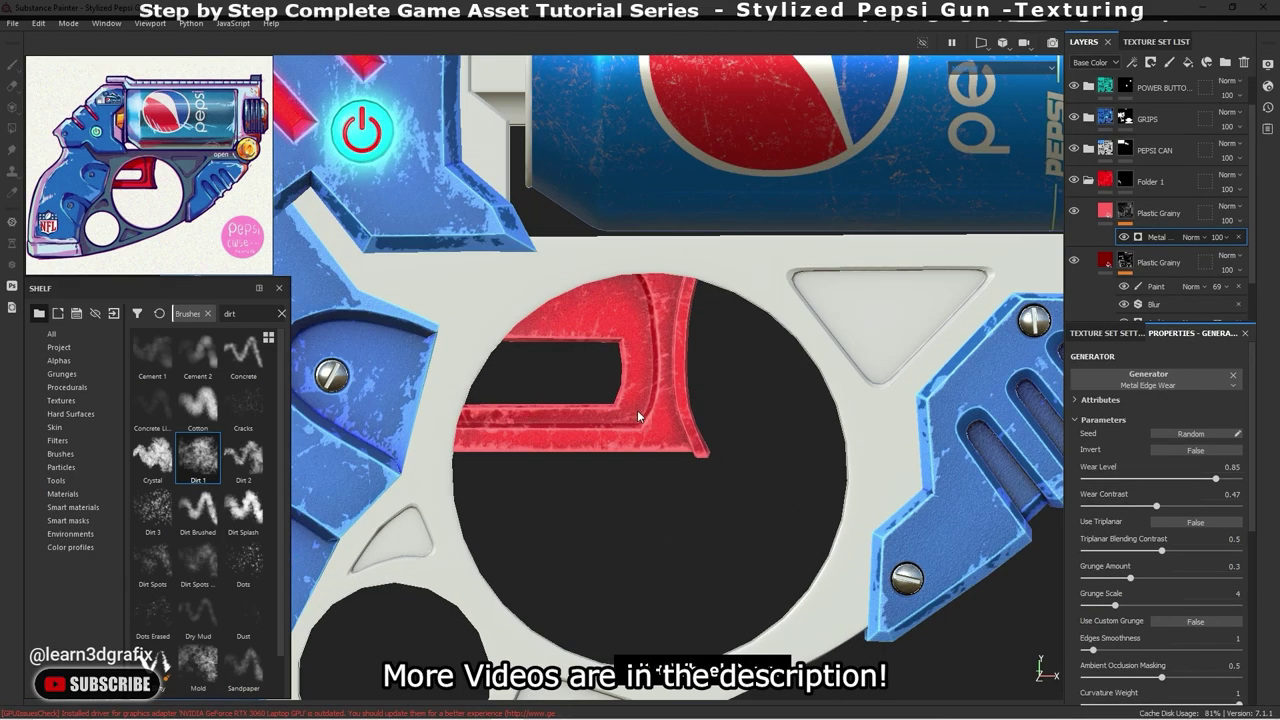
mouse_move(637, 410)
alt+right_down()
mouse_move(837, 400)
mouse_move(776, 417)
alt+right_up()
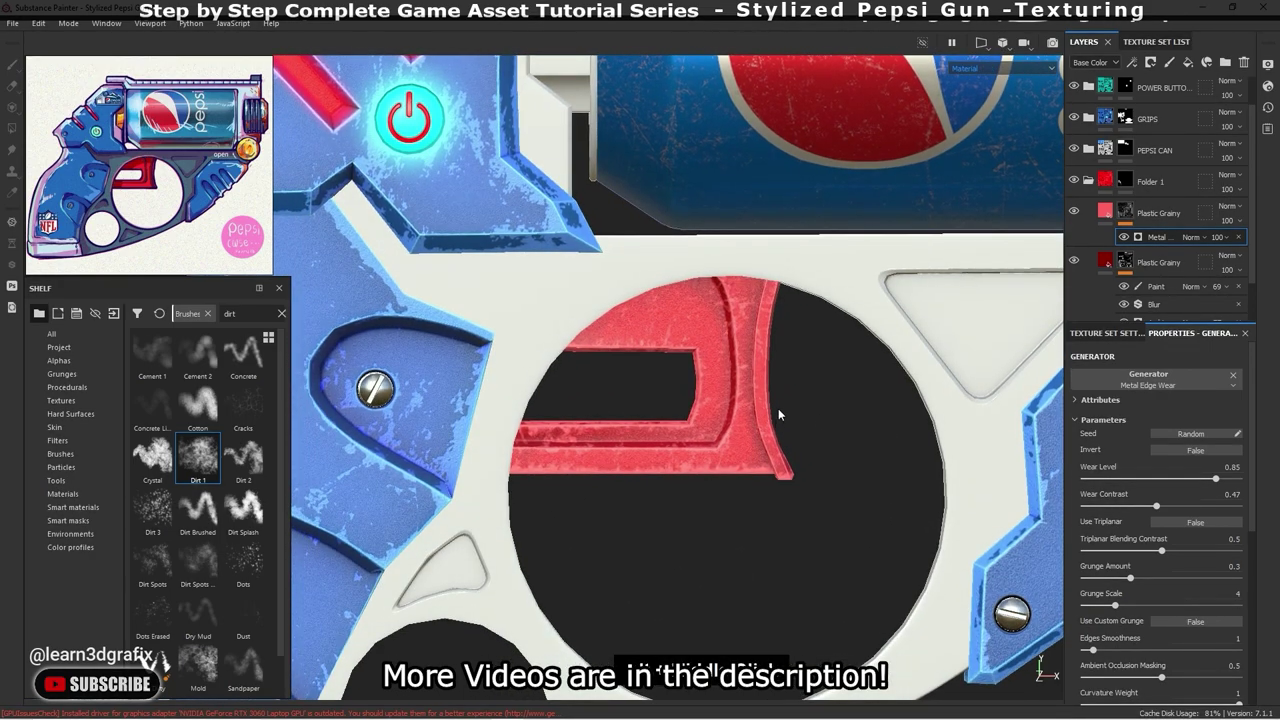
- On the trigger's new paint layer, try several white Dirt 1 dabs and undo each one
right_click(1124, 213)
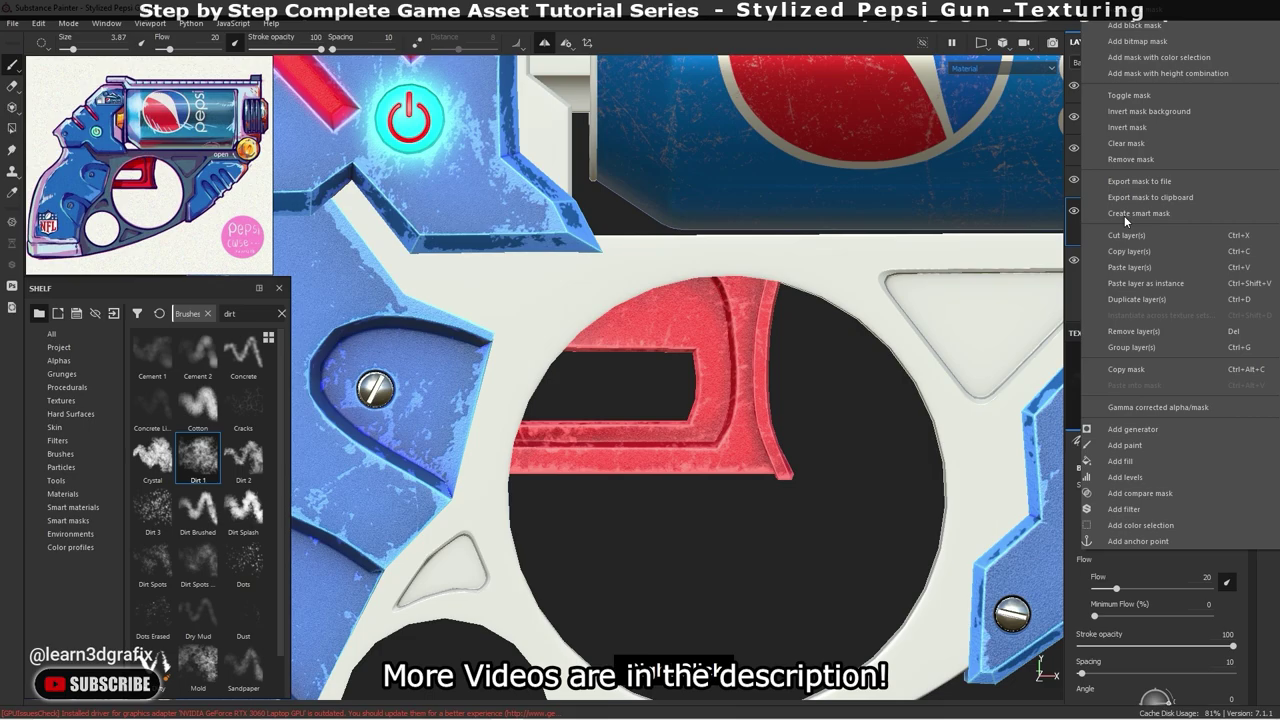
click(1125, 445)
alt+right_drag(700, 395, 694, 399)
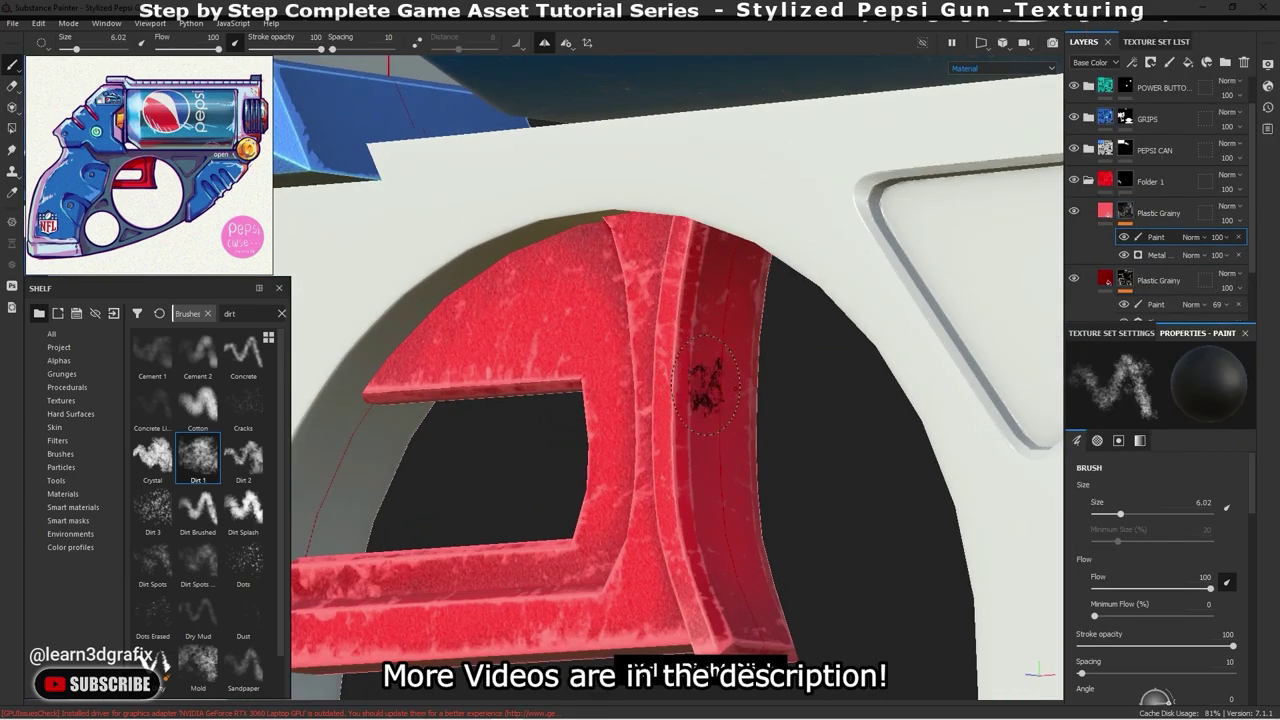
drag(700, 390, 742, 372)
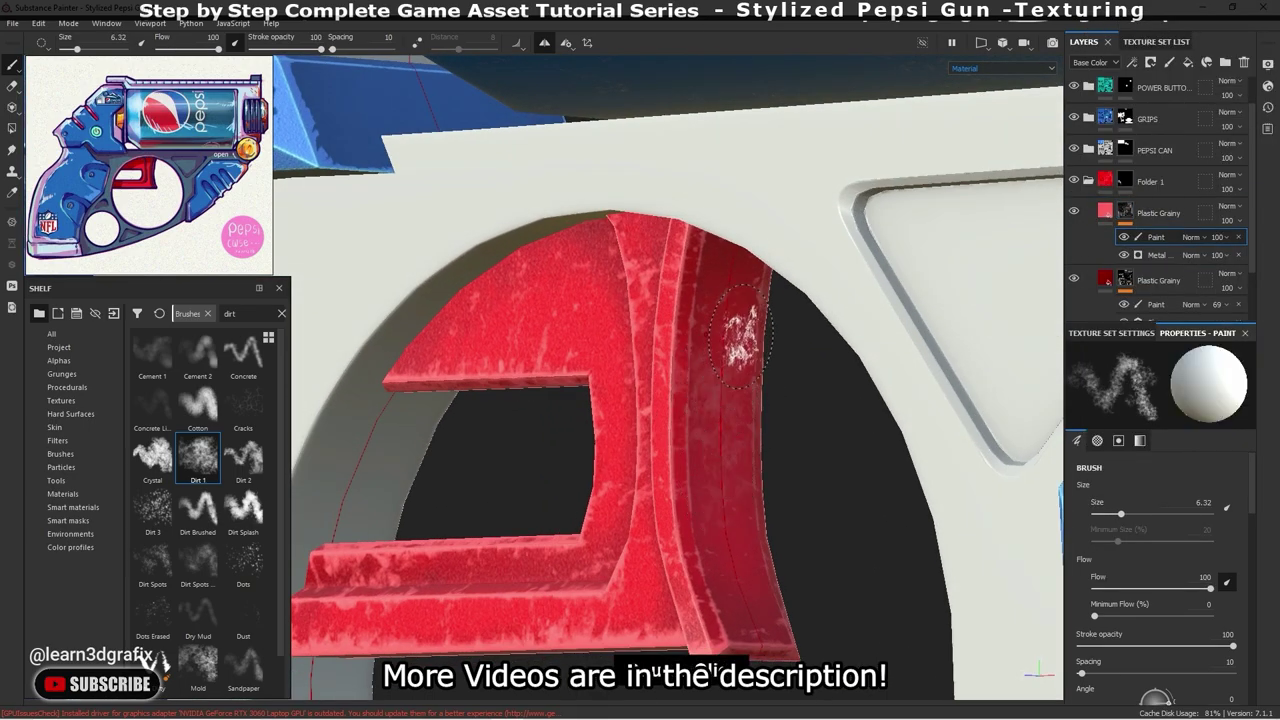
key(ctrl+z)
mouse_move(716, 405)
mouse_down()
mouse_move(690, 434)
mouse_move(730, 400)
mouse_up()
key(ctrl+z)
click(752, 432)
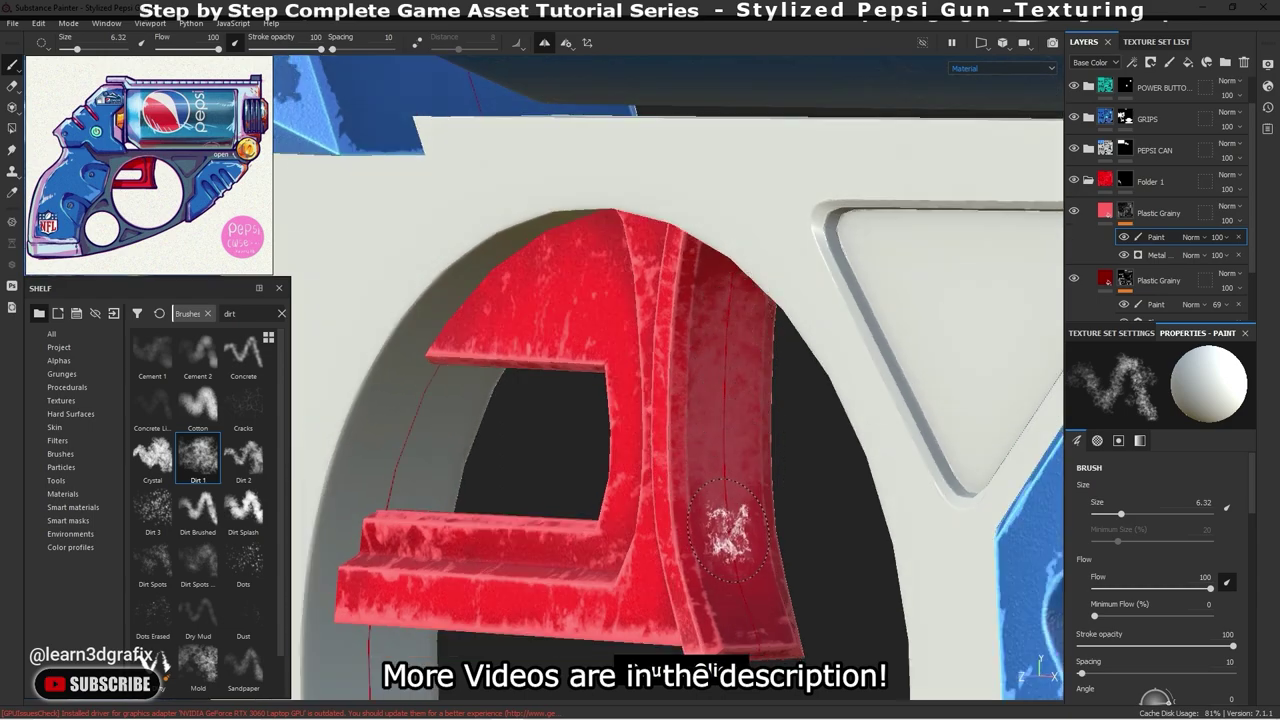
alt+drag(757, 457, 720, 428)
alt+drag(720, 310, 670, 370)
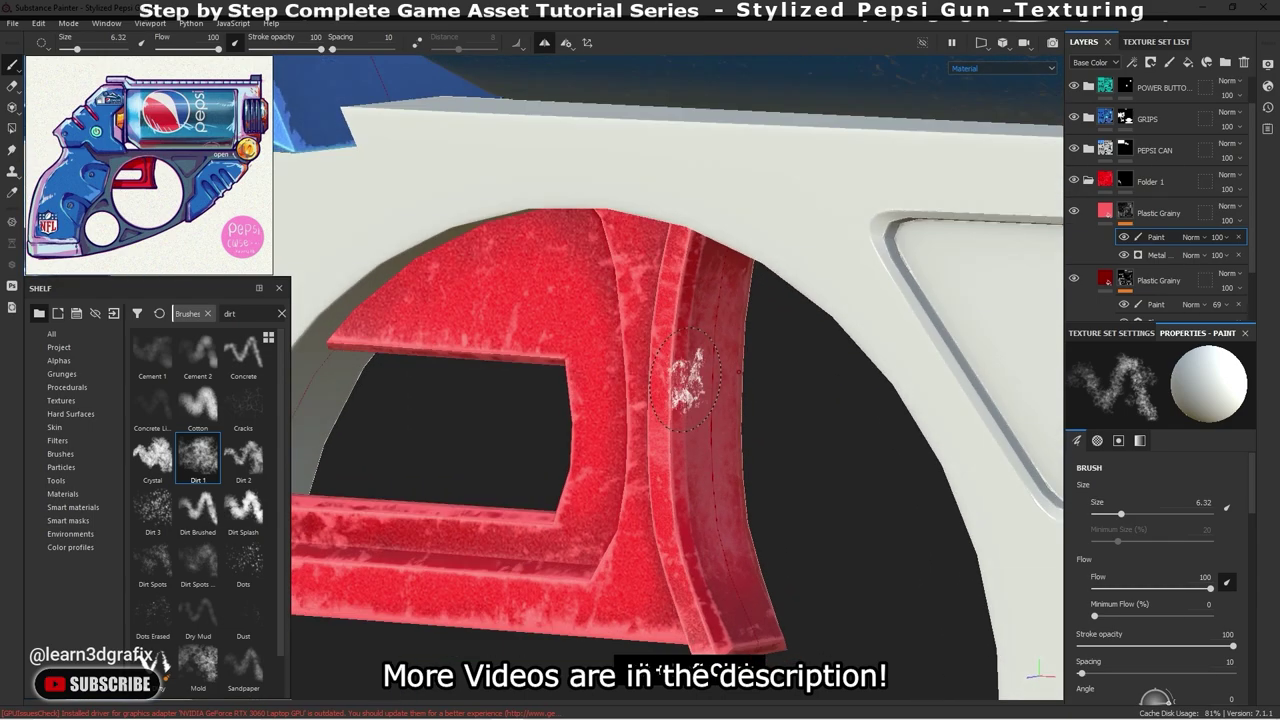
key(ctrl+z)
click(690, 500)
key(ctrl+z)
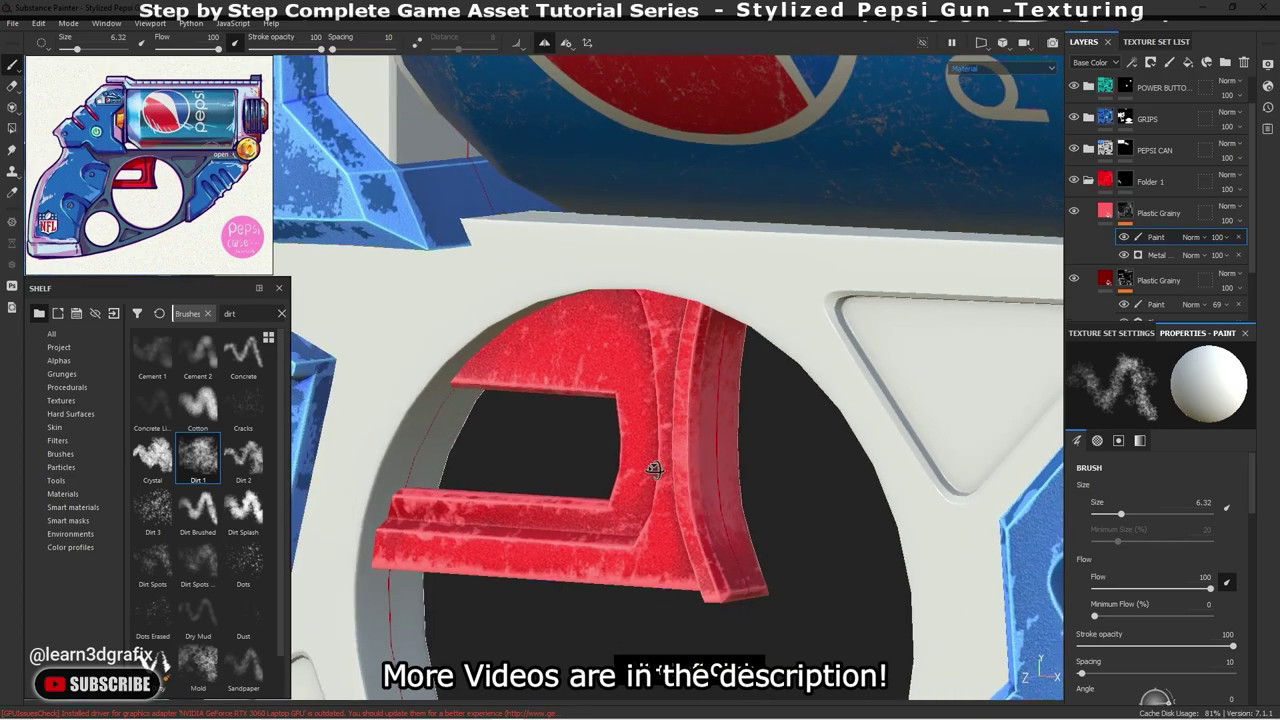
mouse_move(700, 480)
alt+mouse_down()
mouse_move(776, 463)
mouse_move(735, 420)
mouse_move(710, 450)
mouse_move(700, 443)
mouse_move(784, 440)
alt+mouse_up()
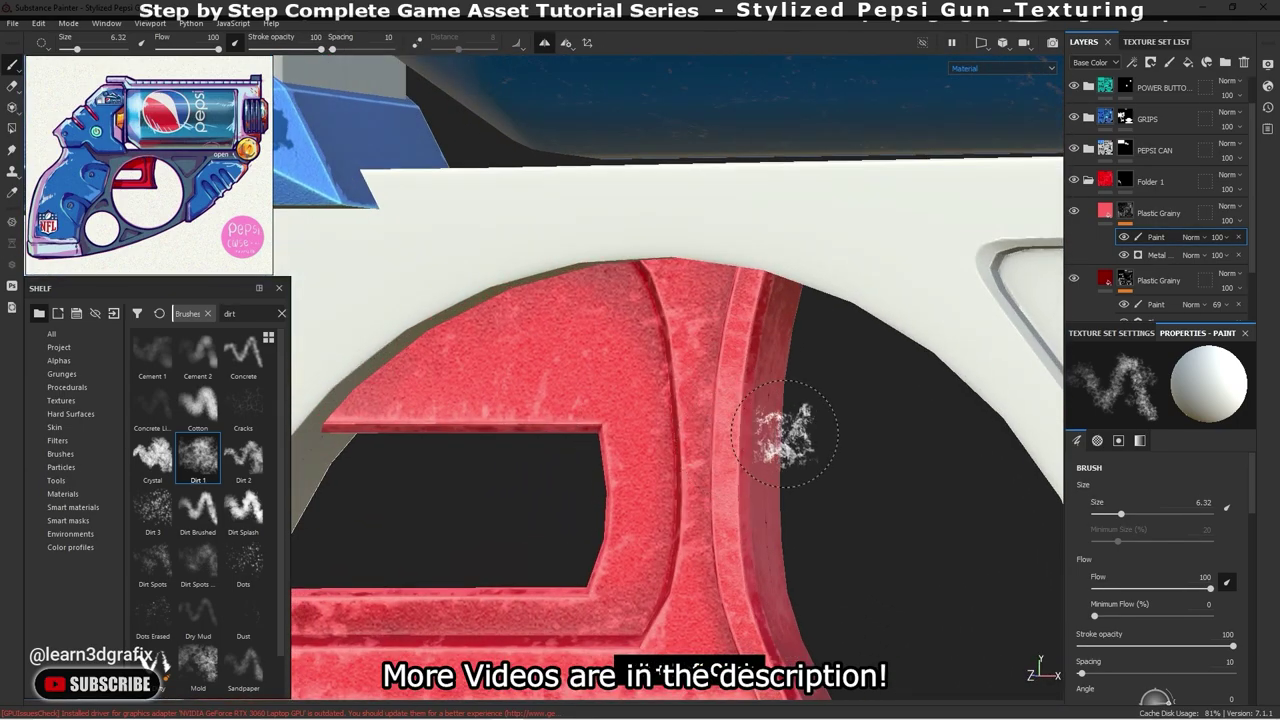
- Shrink the Dirt 1 brush to size 3.89 and frame the trigger guard face-on
ctrl+right_drag(784, 433, 770, 432)
scroll(750, 410, up, 2)
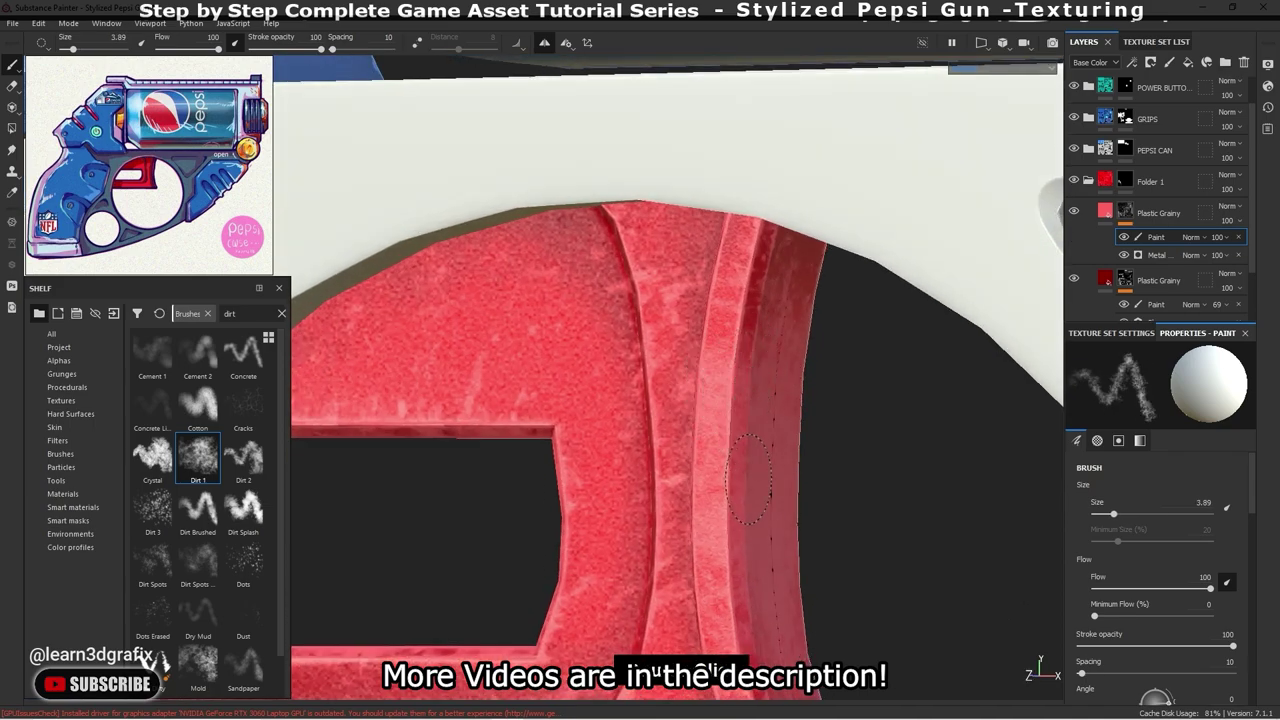
alt+drag(728, 487, 692, 425)
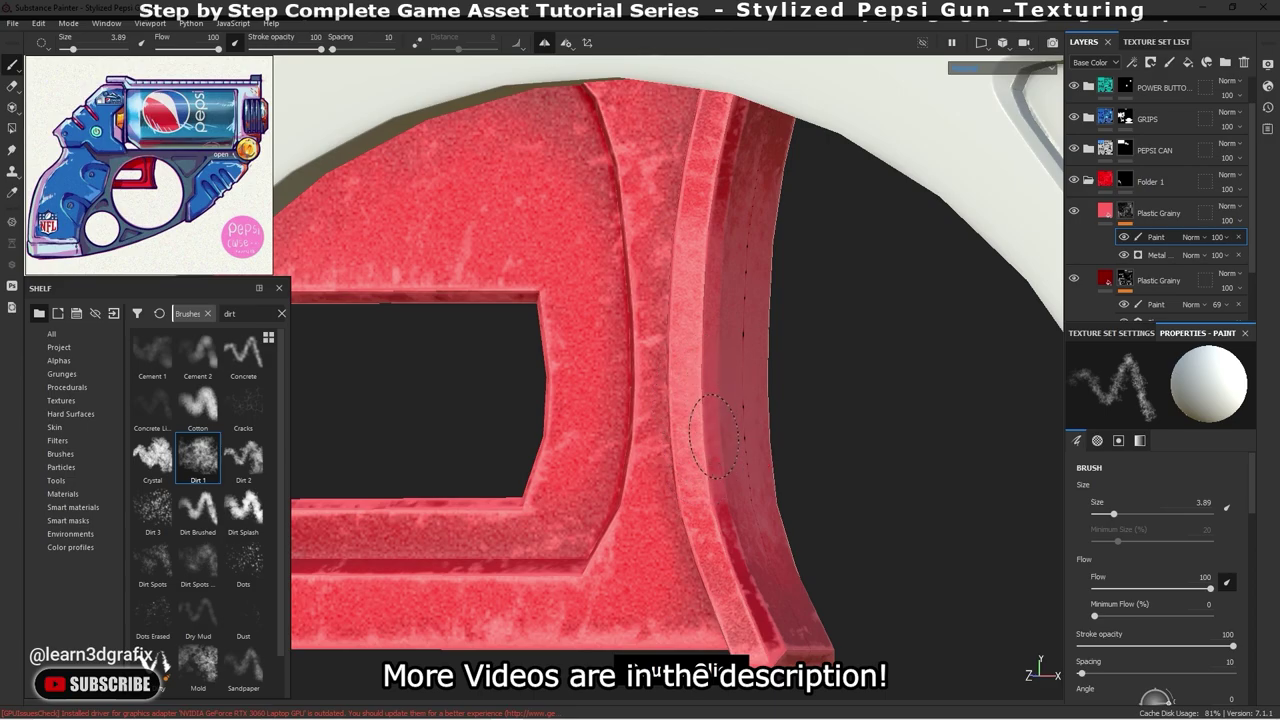
scroll(717, 309, down, 2)
alt+drag(703, 380, 789, 385)
scroll(789, 385, up, 2)
alt+drag(651, 357, 686, 371)
scroll(702, 378, up, 2)
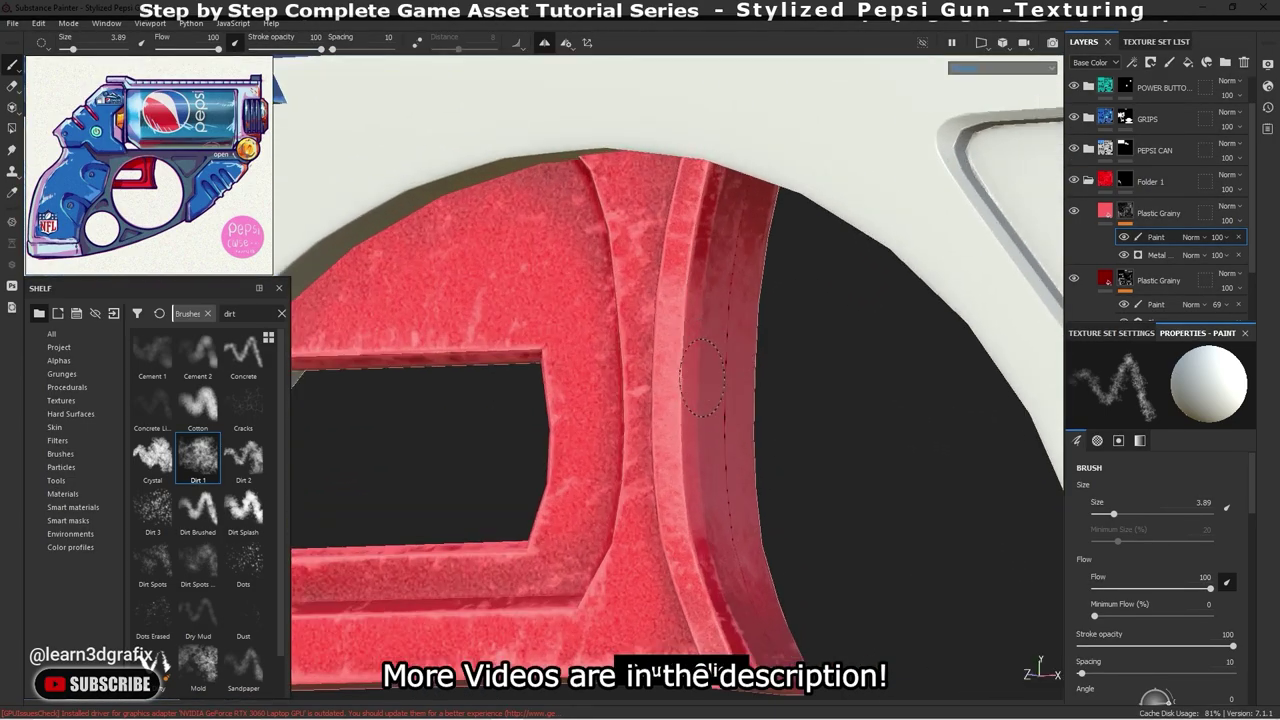
scroll(727, 312, down, 2)
alt+drag(727, 312, 777, 343)
scroll(820, 357, down, 1)
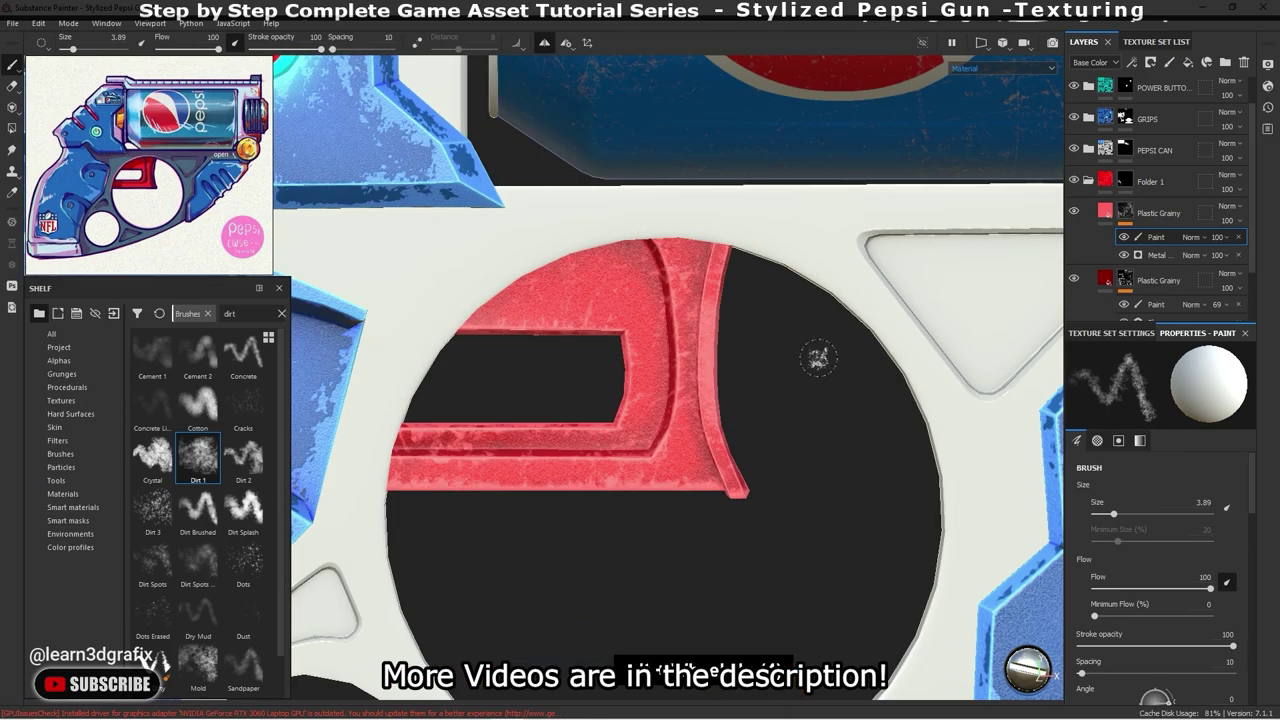
scroll(737, 374, up, 1)
- Change the Plastic Grainy fill's base colour to a brighter red, dc5656
scroll(737, 374, up, 1)
click(1109, 219)
click(1176, 537)
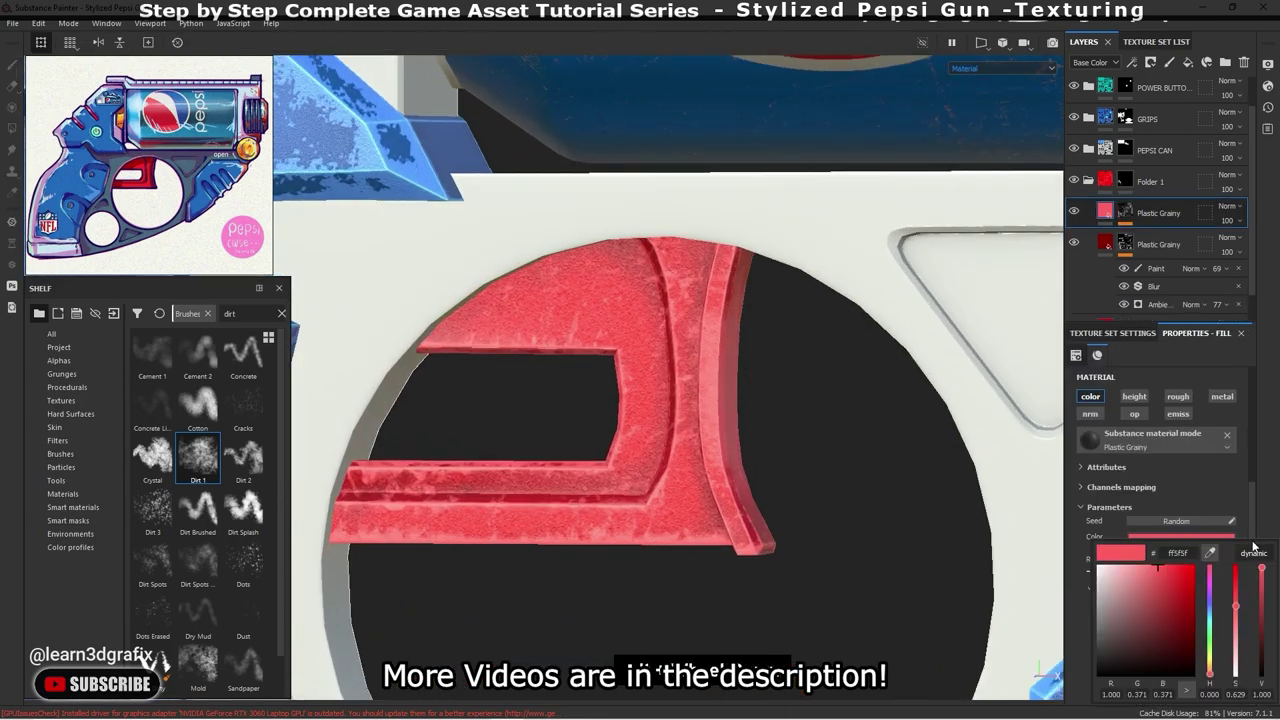
mouse_move(1263, 574)
mouse_down()
mouse_move(1269, 587)
mouse_move(1268, 564)
mouse_up()
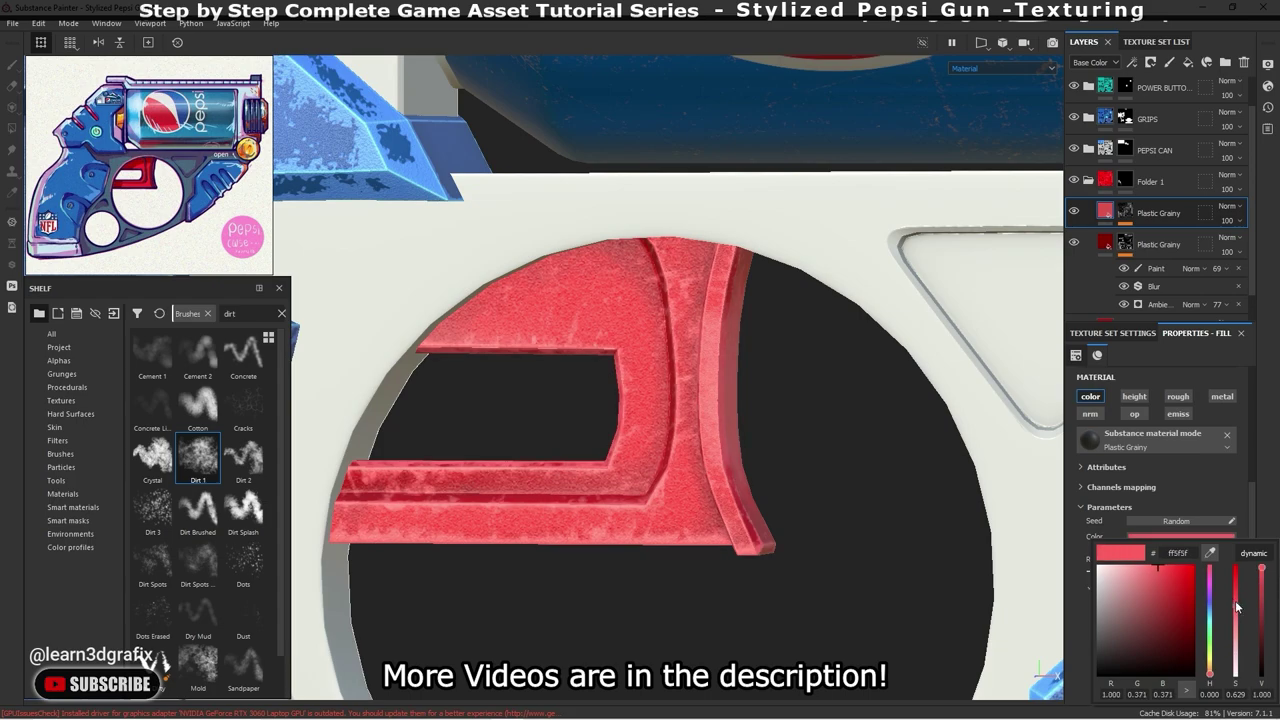
drag(1237, 606, 1239, 597)
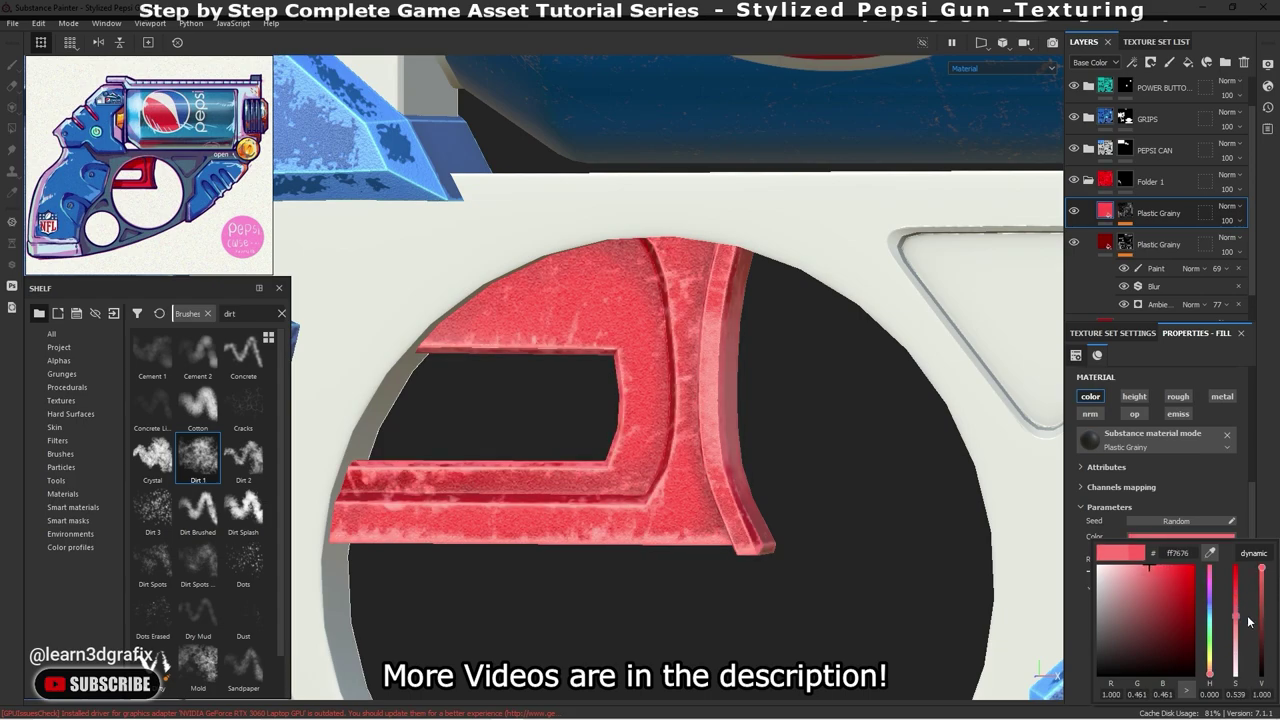
drag(1248, 619, 1264, 572)
- Zoom and pan around the gun to review the brighter red trigger
scroll(677, 439, down, 3)
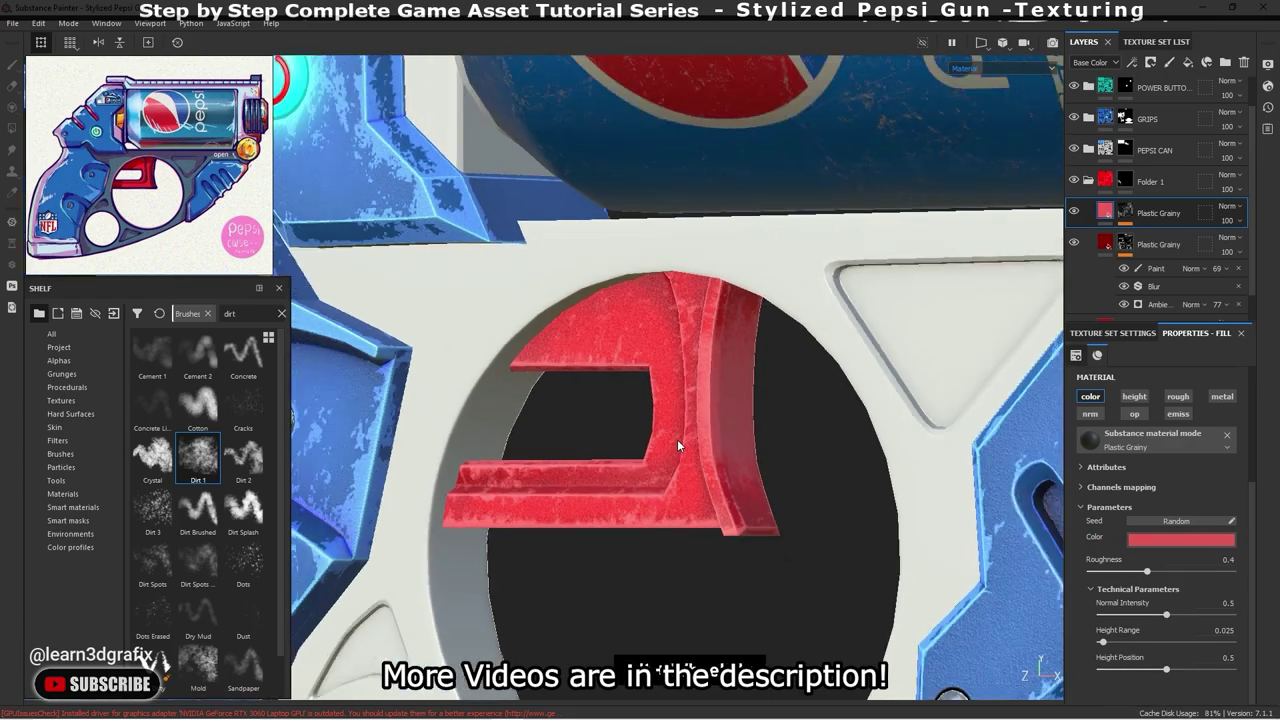
scroll(741, 404, down, 3)
scroll(741, 404, down, 3)
scroll(704, 373, up, 2)
scroll(704, 373, down, 1)
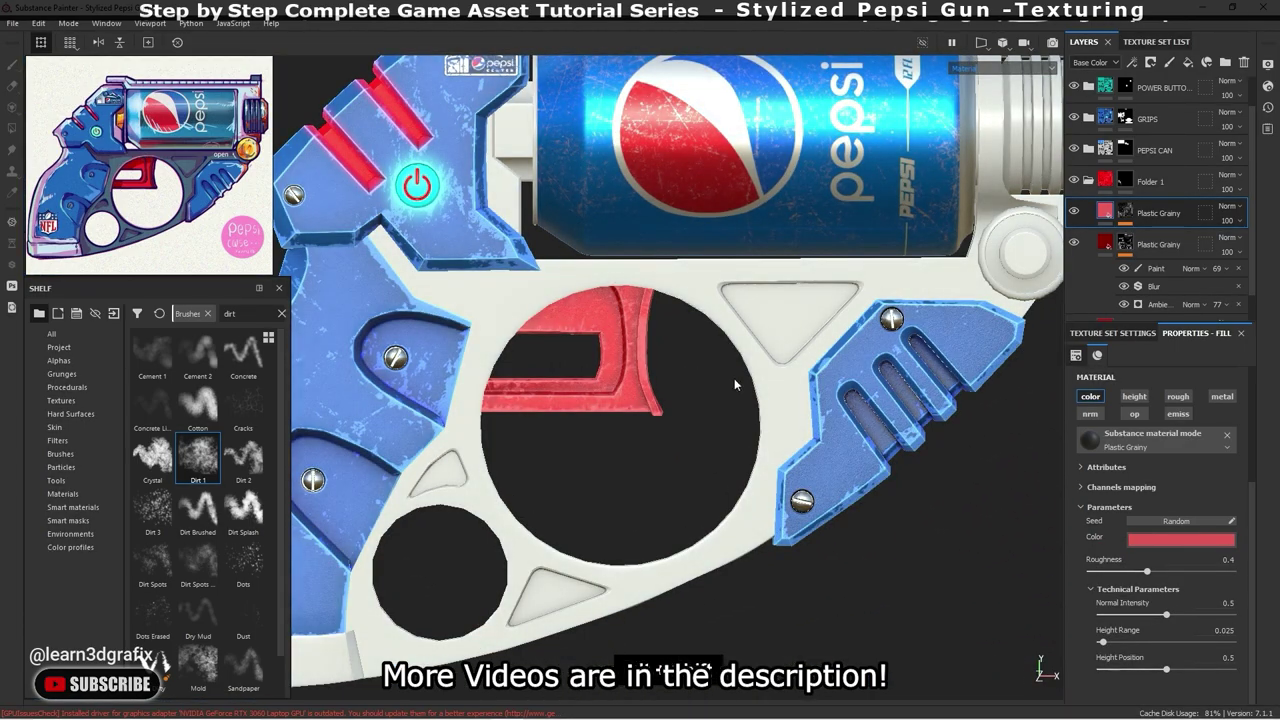
scroll(680, 374, down, 3)
scroll(640, 380, up, 2)
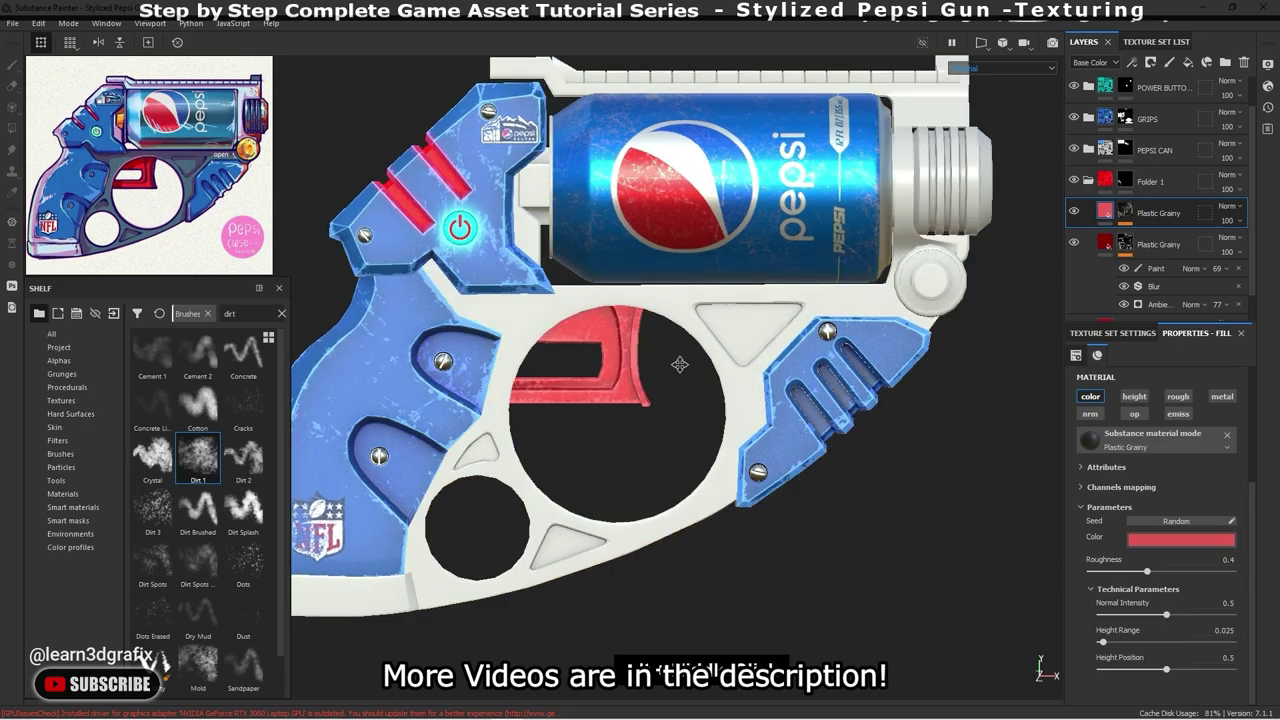
middle_drag(677, 363, 700, 385)
scroll(710, 388, up, 2)
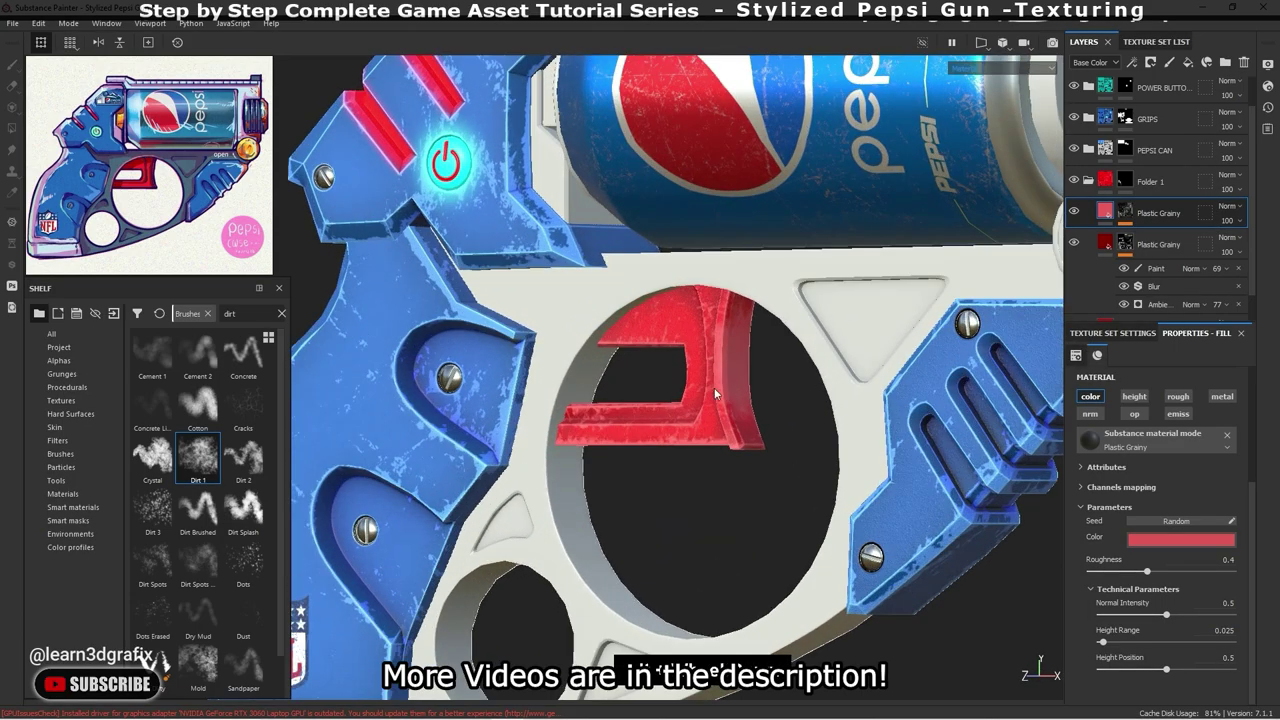
scroll(798, 384, up, 1)
scroll(704, 391, down, 3)
scroll(714, 390, up, 2)
scroll(714, 390, down, 1)
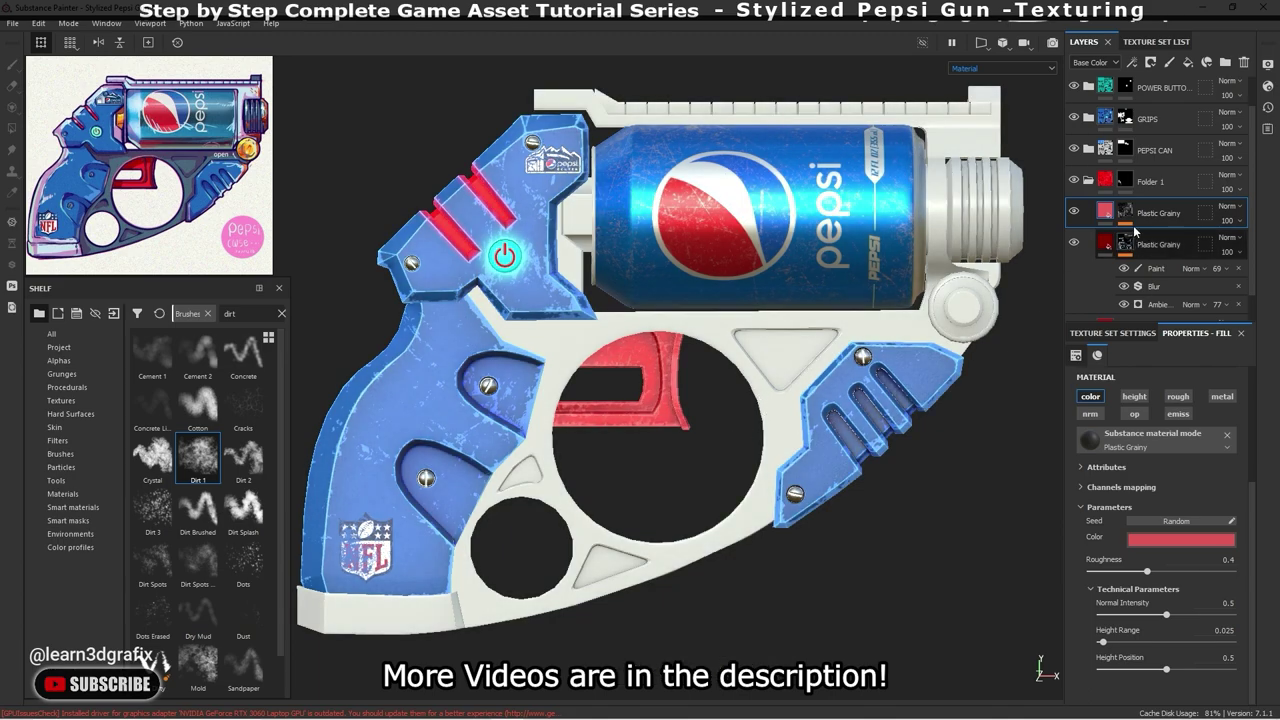
scroll(1141, 200, up, 1)
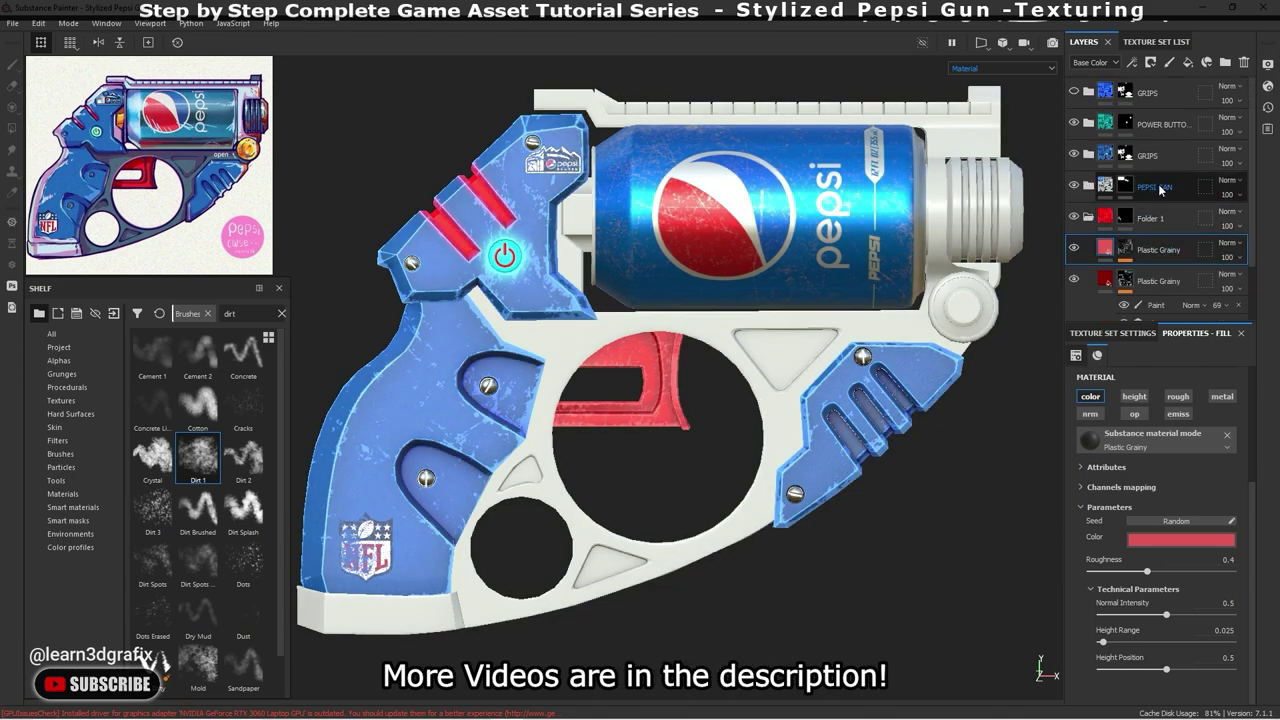
- Copy the PEPSI CAN's AO and CURVATURE layers and paste them above Plastic Grainy
click(1088, 186)
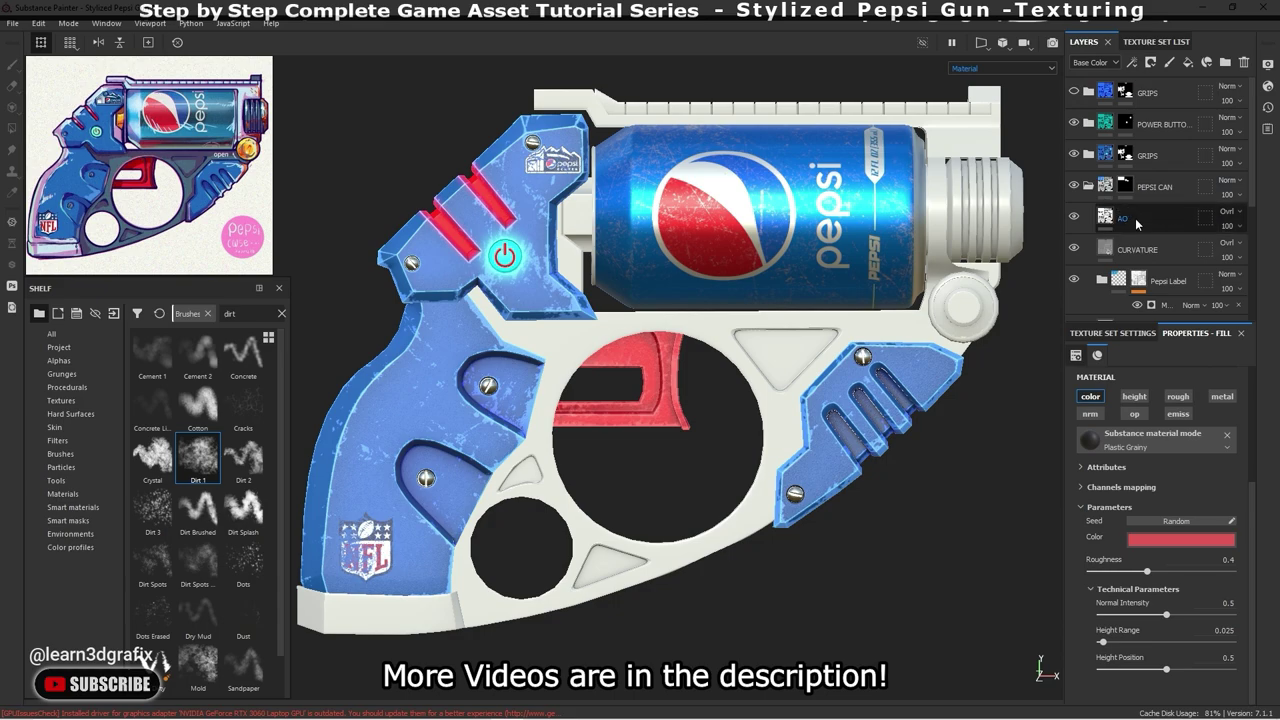
shift+click(1148, 250)
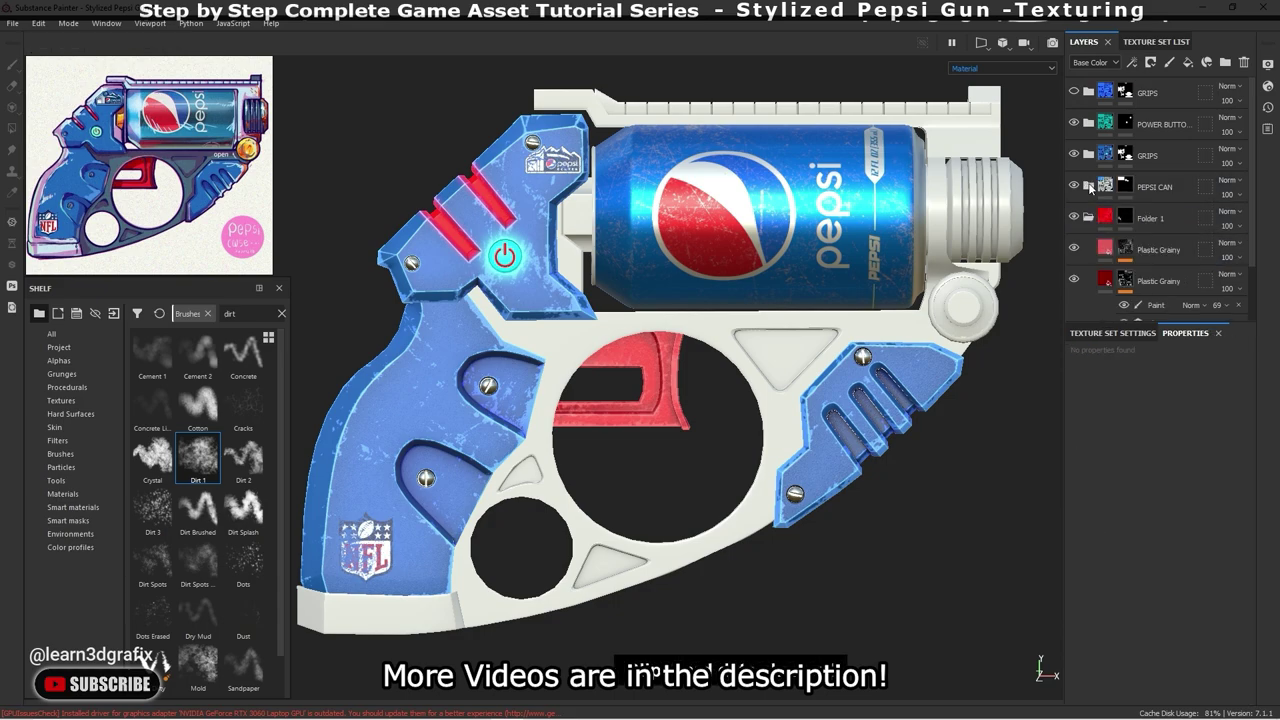
click(1160, 250)
key(ctrl+v)
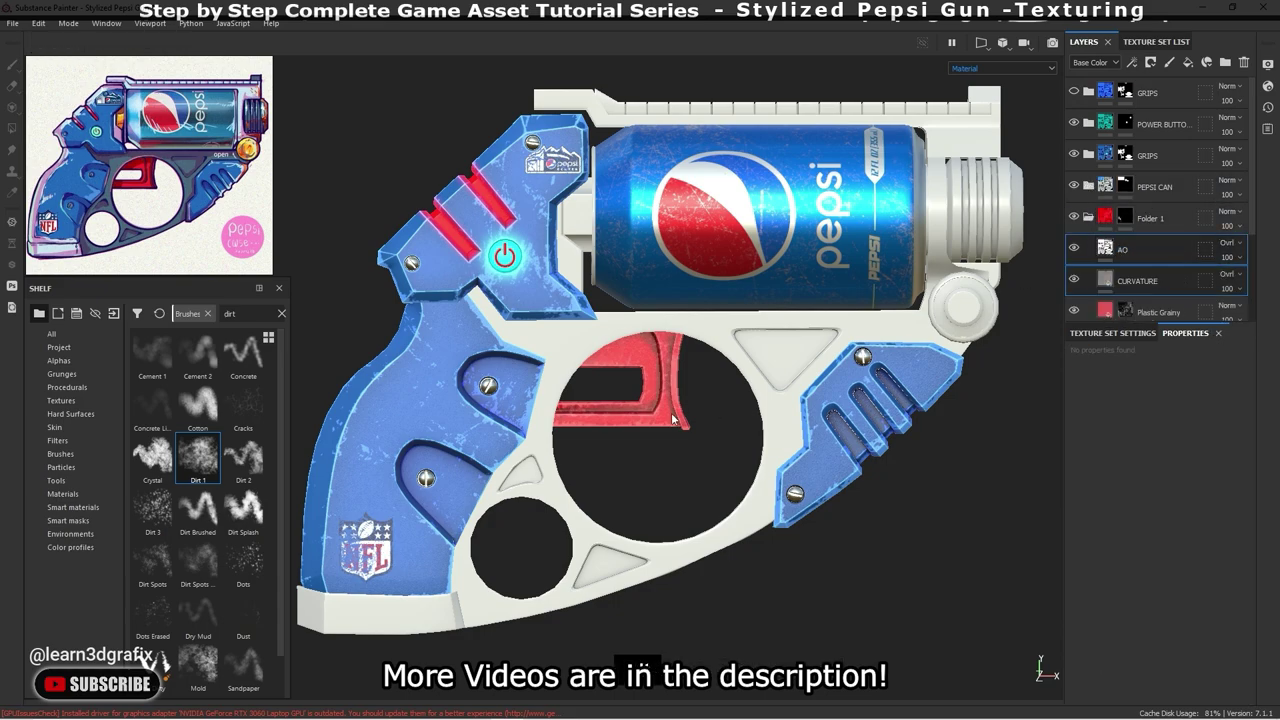
scroll(813, 305, up, 10)
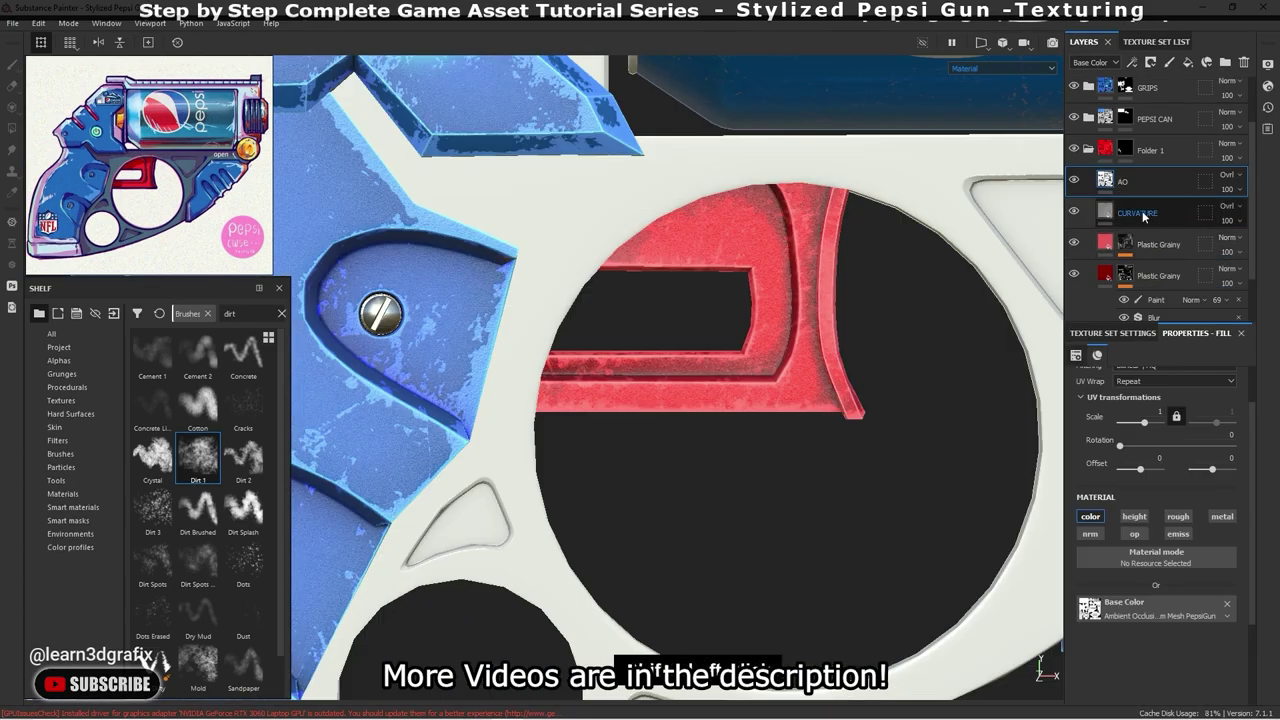
- Lower the pasted layers' opacity and delete the AO layer
shift+click(1140, 212)
drag(1238, 220, 1268, 218)
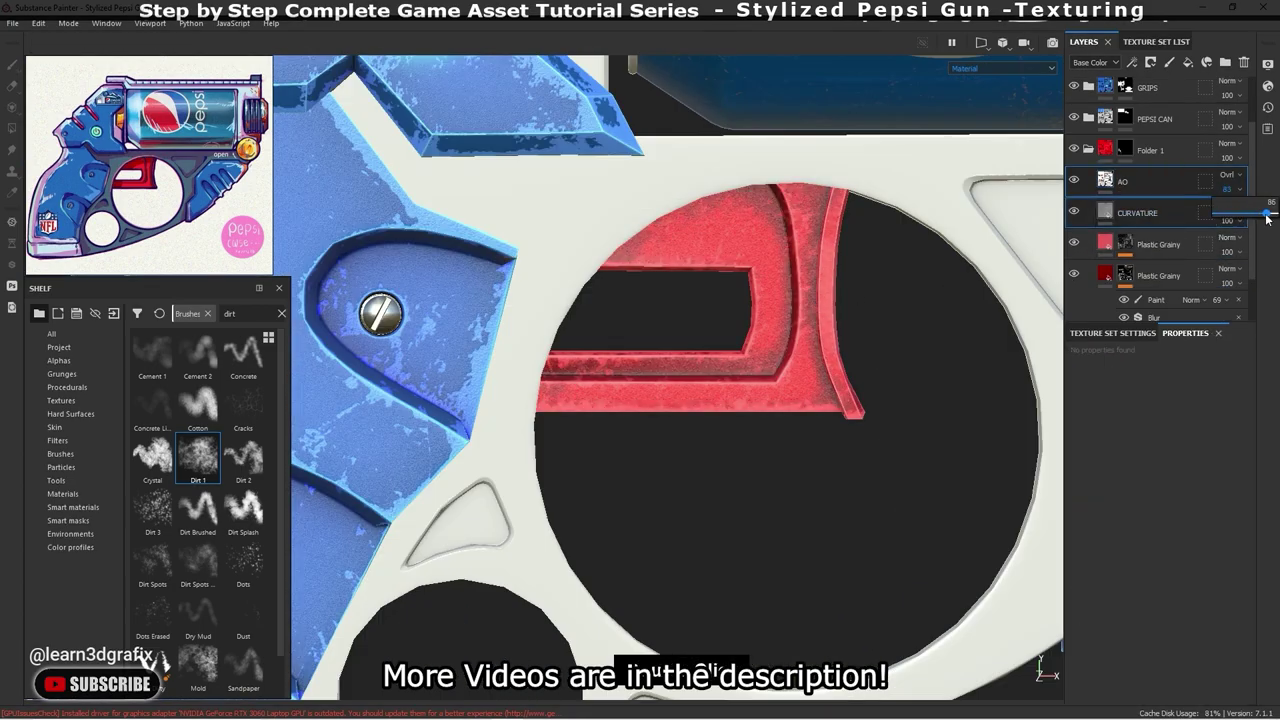
click(1161, 183)
key(Delete)
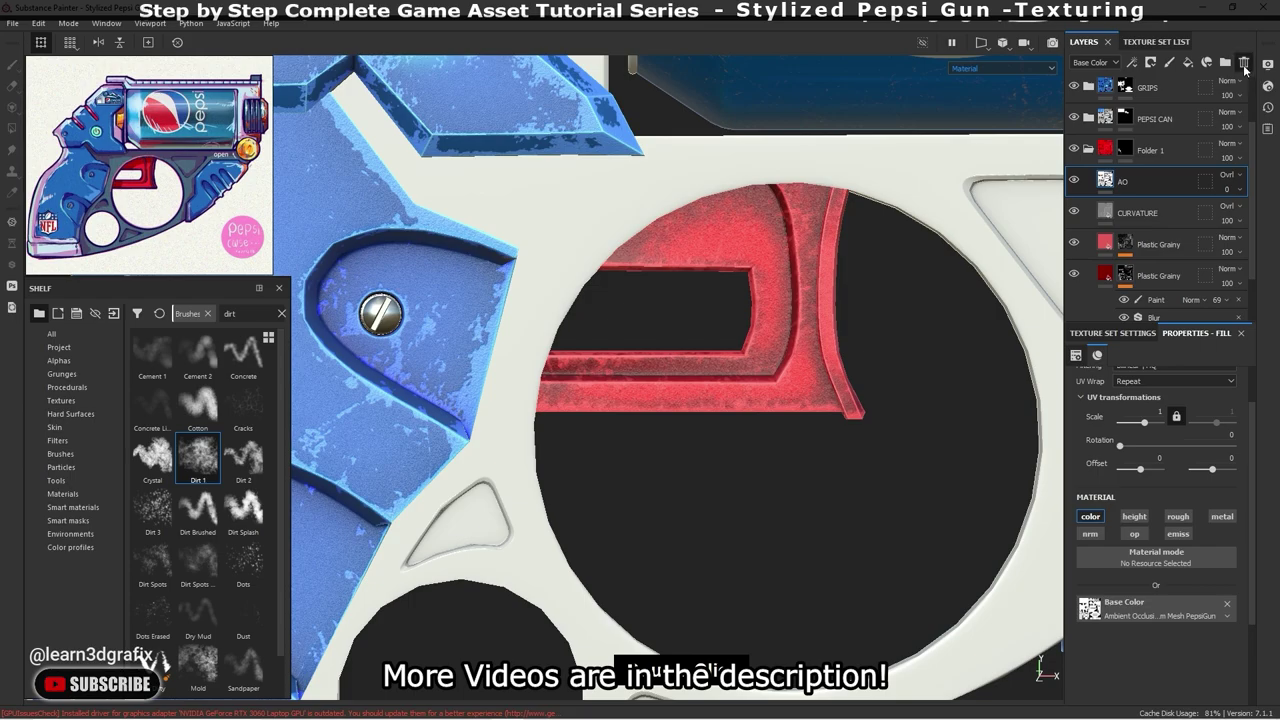
- Set the CURVATURE layer's opacity to 32 and orbit the gun to check the shading
click(1227, 189)
drag(1240, 213, 1227, 224)
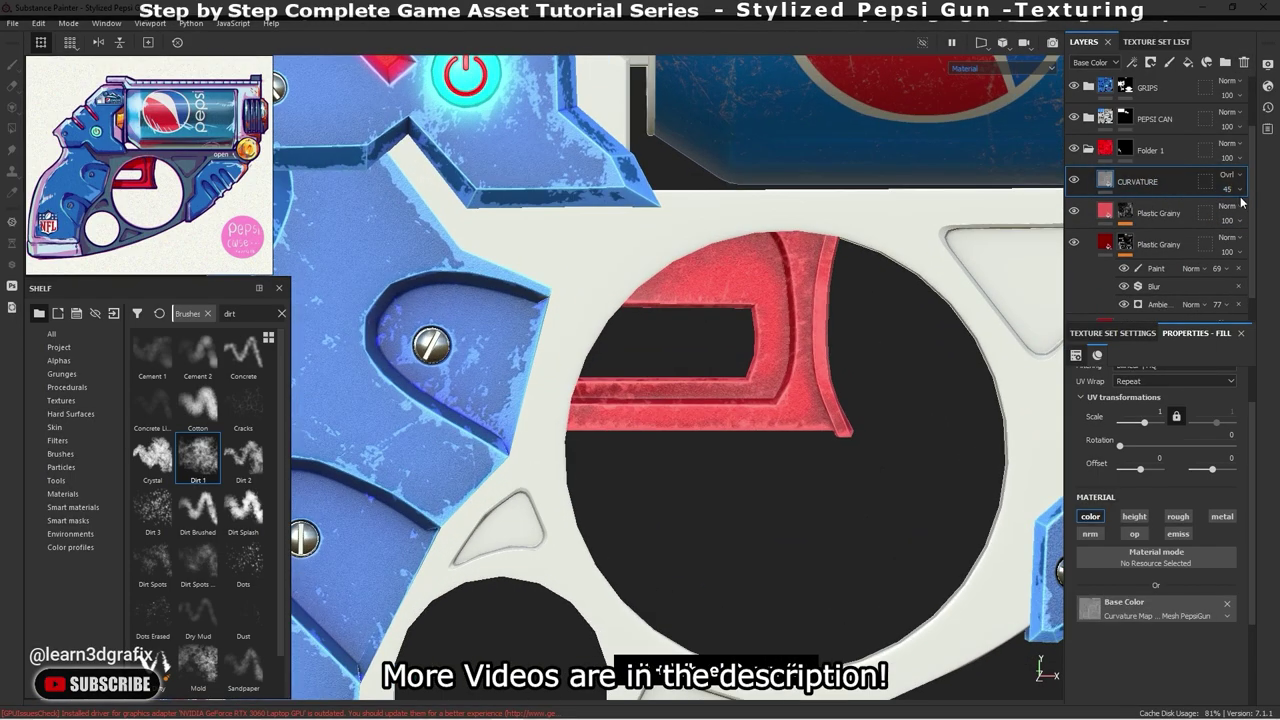
click(1227, 189)
drag(1241, 214, 1228, 218)
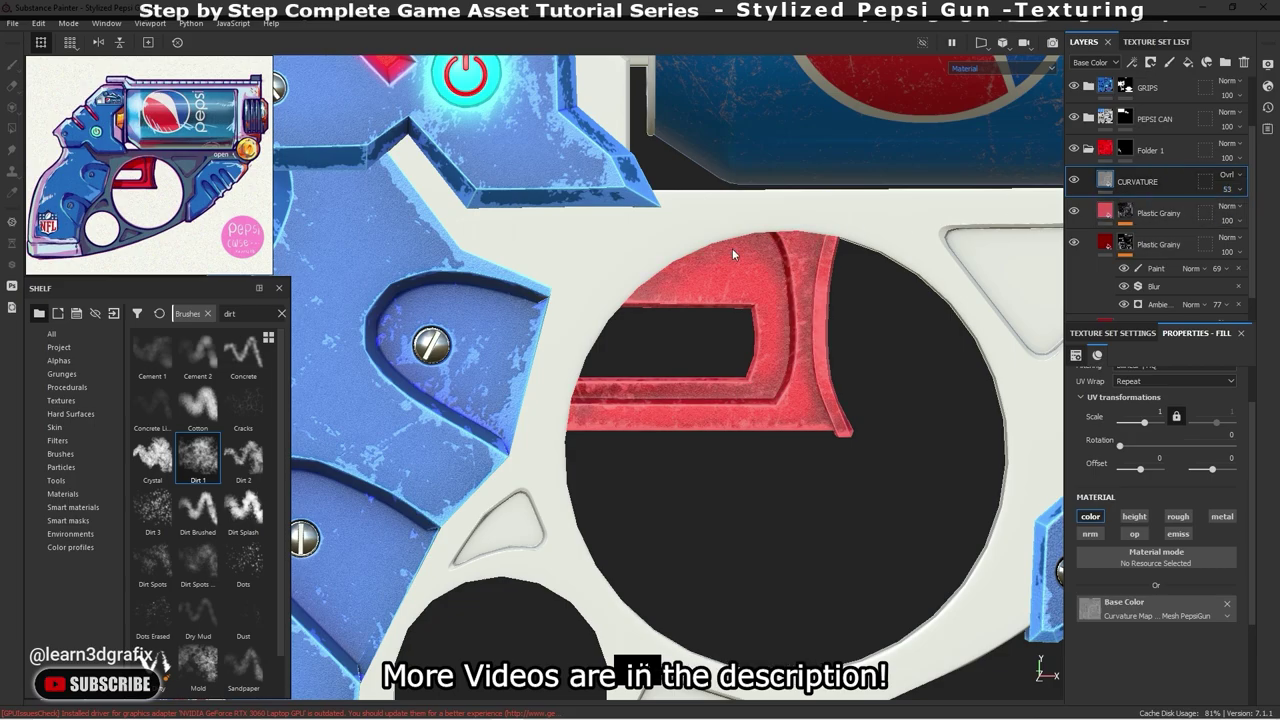
scroll(732, 248, down, 5)
scroll(735, 260, down, 2)
scroll(742, 291, up, 3)
scroll(742, 291, up, 2)
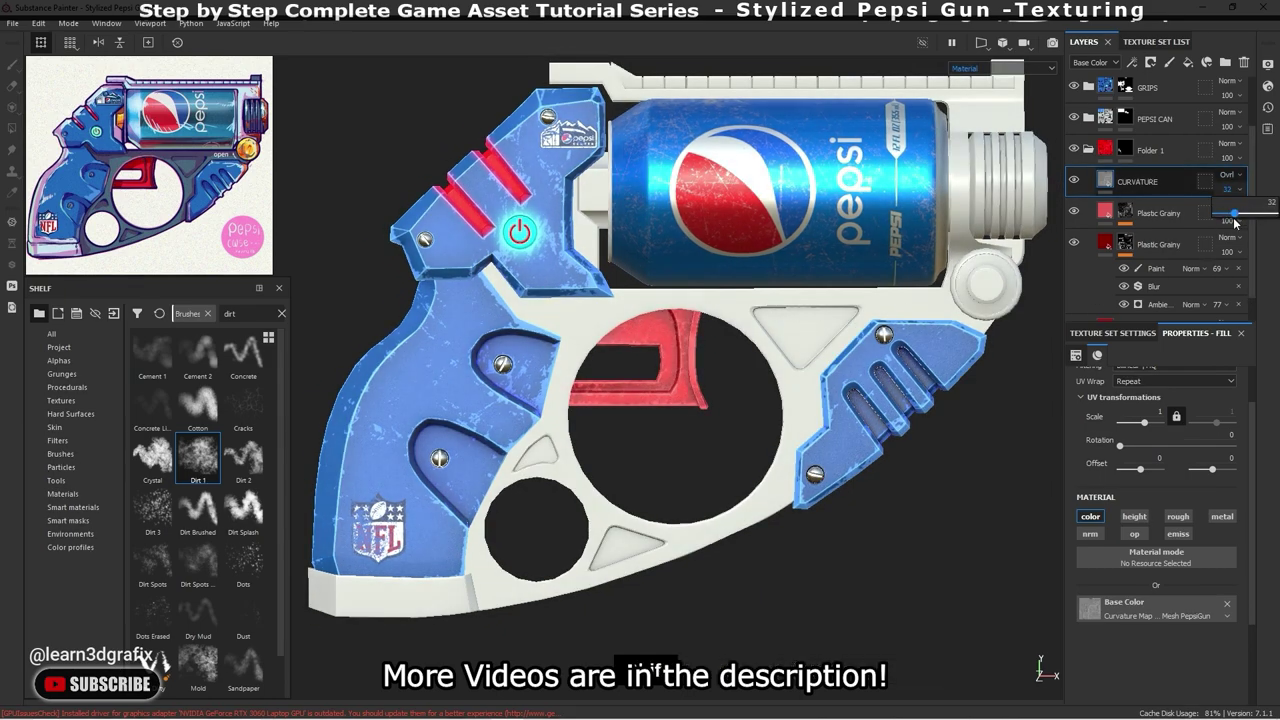
mouse_move(690, 350)
alt+mouse_down()
mouse_move(725, 345)
mouse_move(666, 350)
mouse_move(1008, 285)
alt+mouse_up()
scroll(725, 345, up, 3)
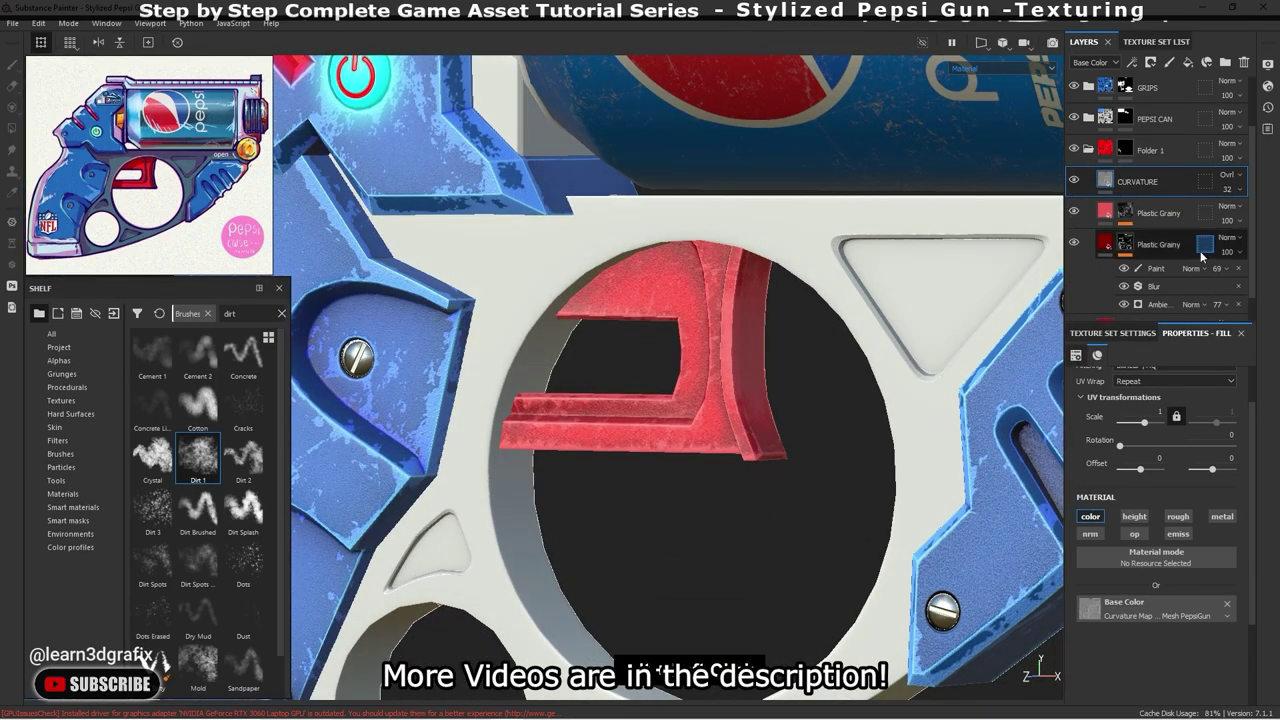
scroll(1196, 251, up, 1)
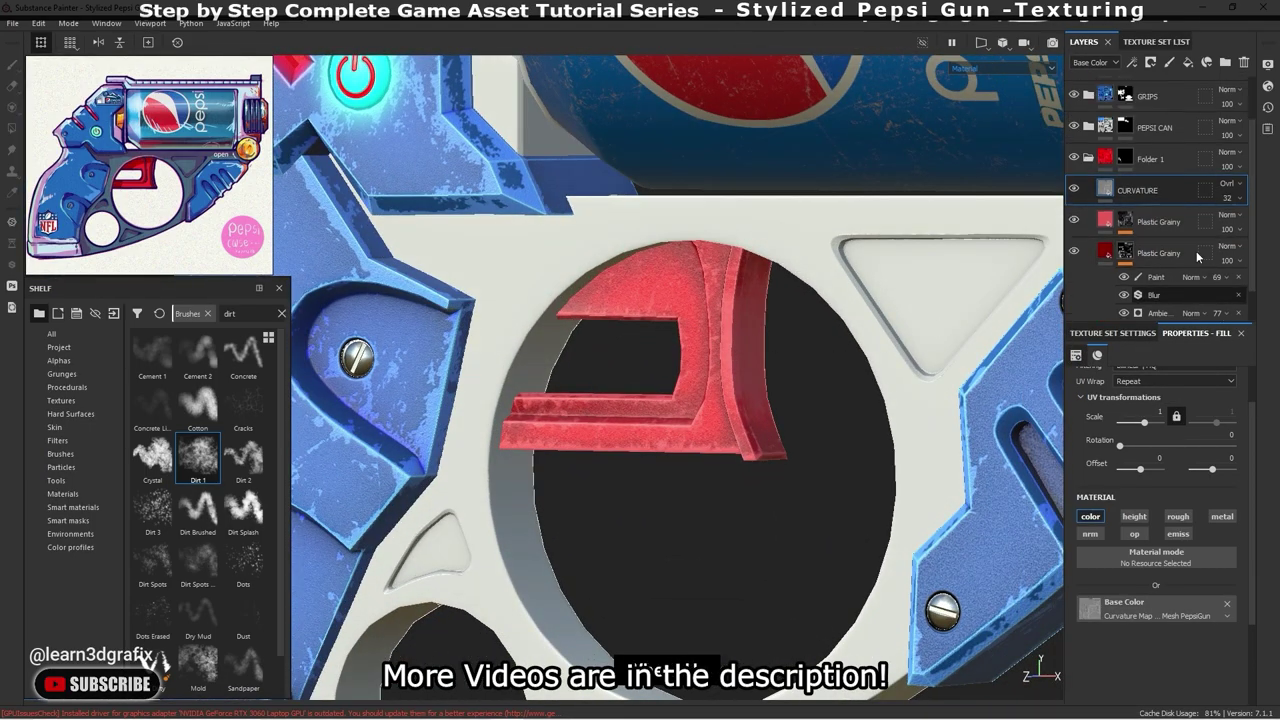
click(1163, 222)
- Add another Plastic Grainy layer and desaturate its pink base colour
click(1169, 62)
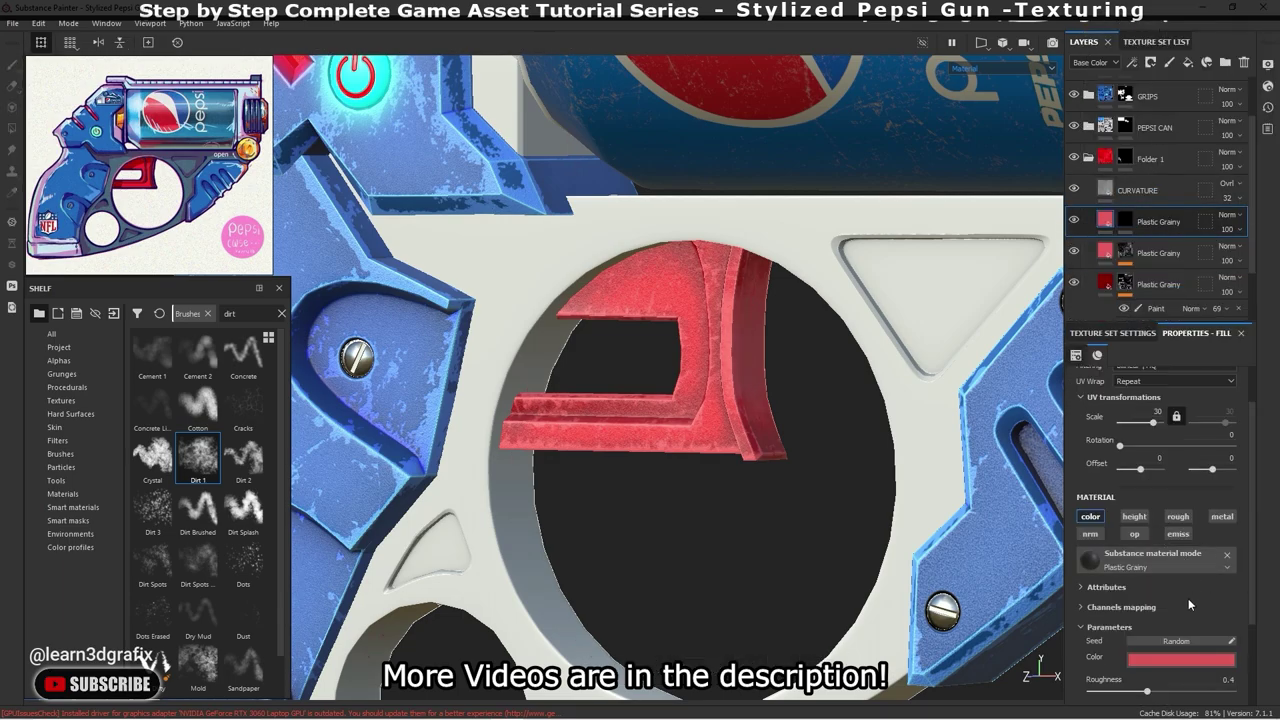
click(1182, 662)
drag(1235, 576, 1235, 592)
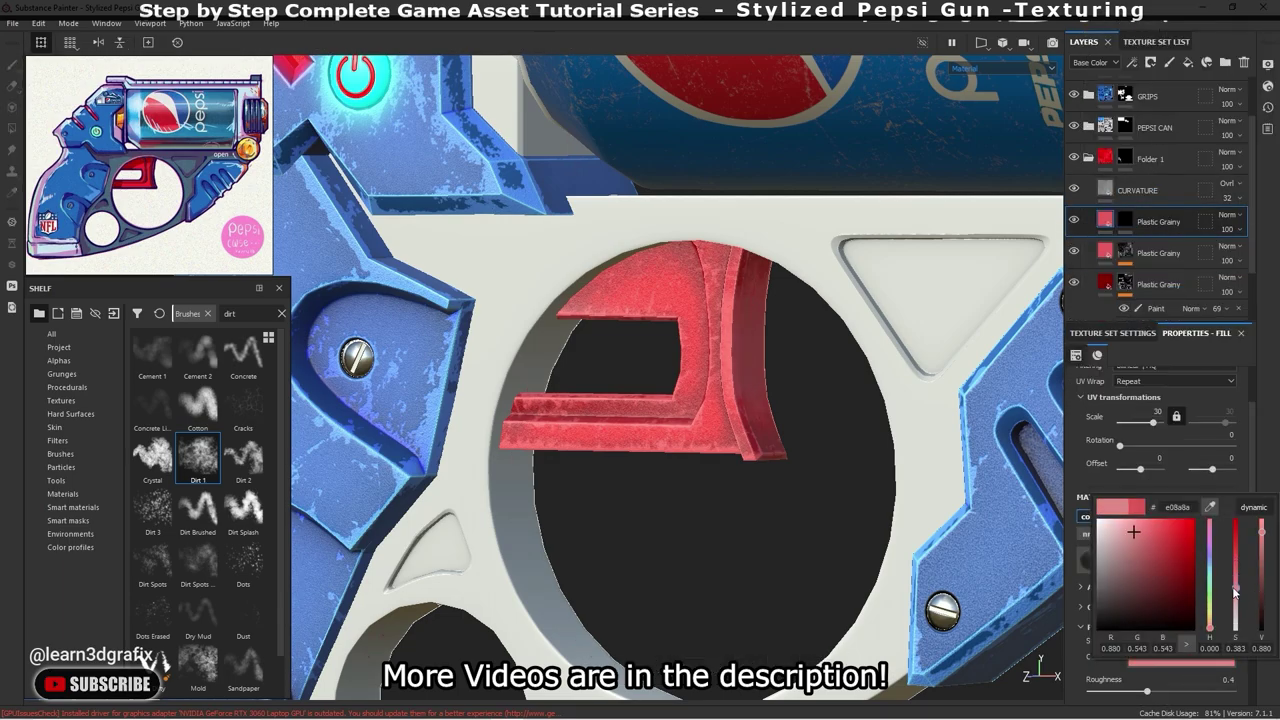
- Add a paint effect to the layer's mask and try white Dirt 1 strokes on the trigger
right_click(1125, 222)
click(1154, 443)
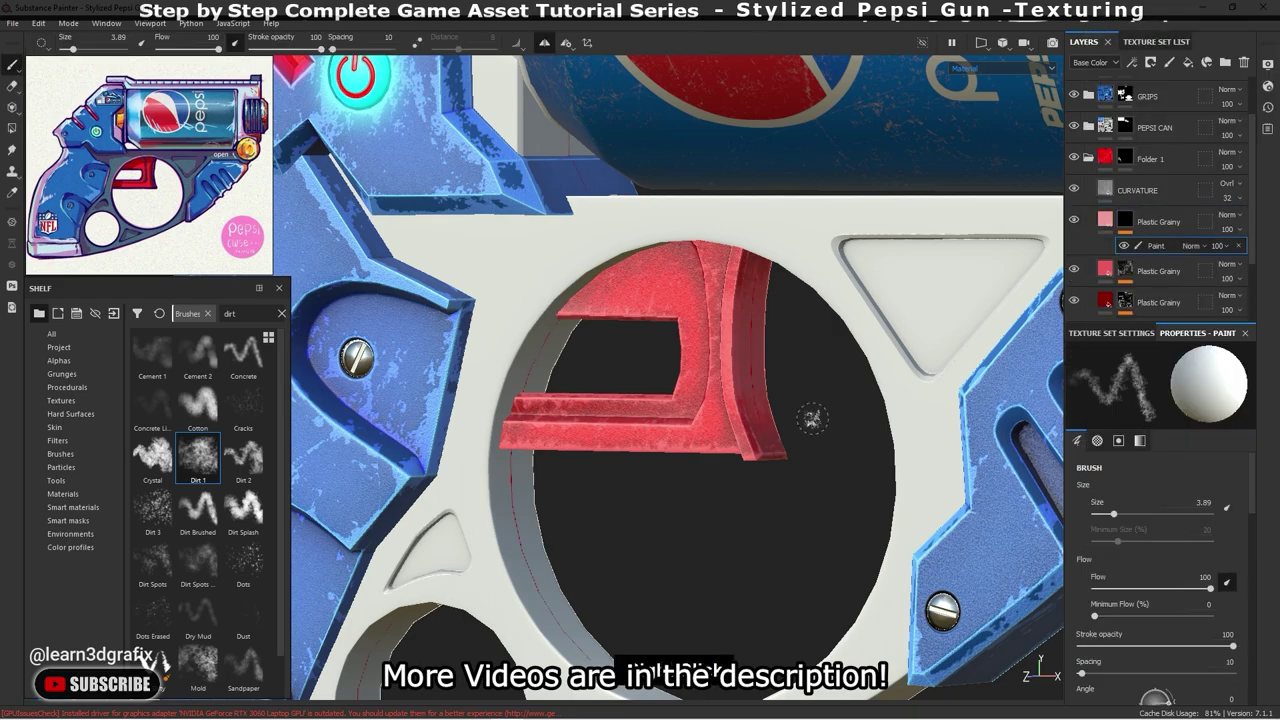
scroll(812, 418, up, 2)
mouse_move(755, 358)
alt+mouse_down()
mouse_move(734, 349)
mouse_move(763, 297)
alt+mouse_up()
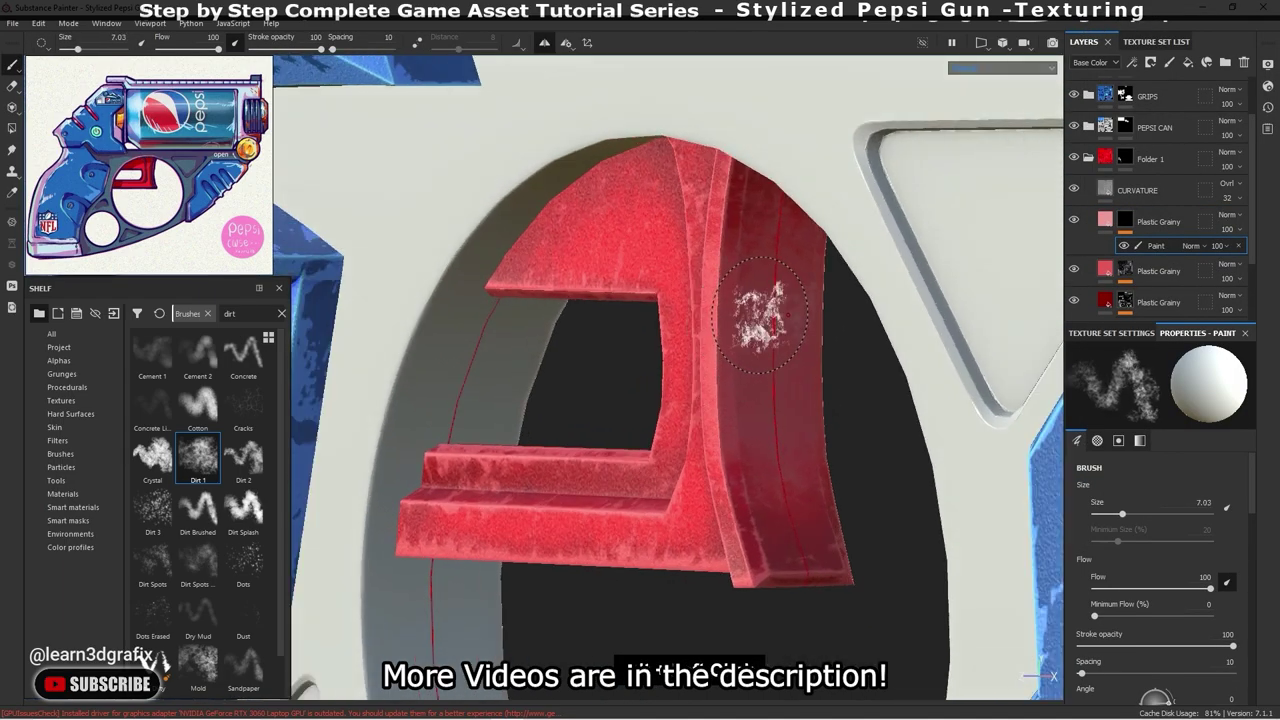
ctrl+right_drag(763, 297, 775, 413)
drag(775, 400, 757, 250)
key(ctrl+z)
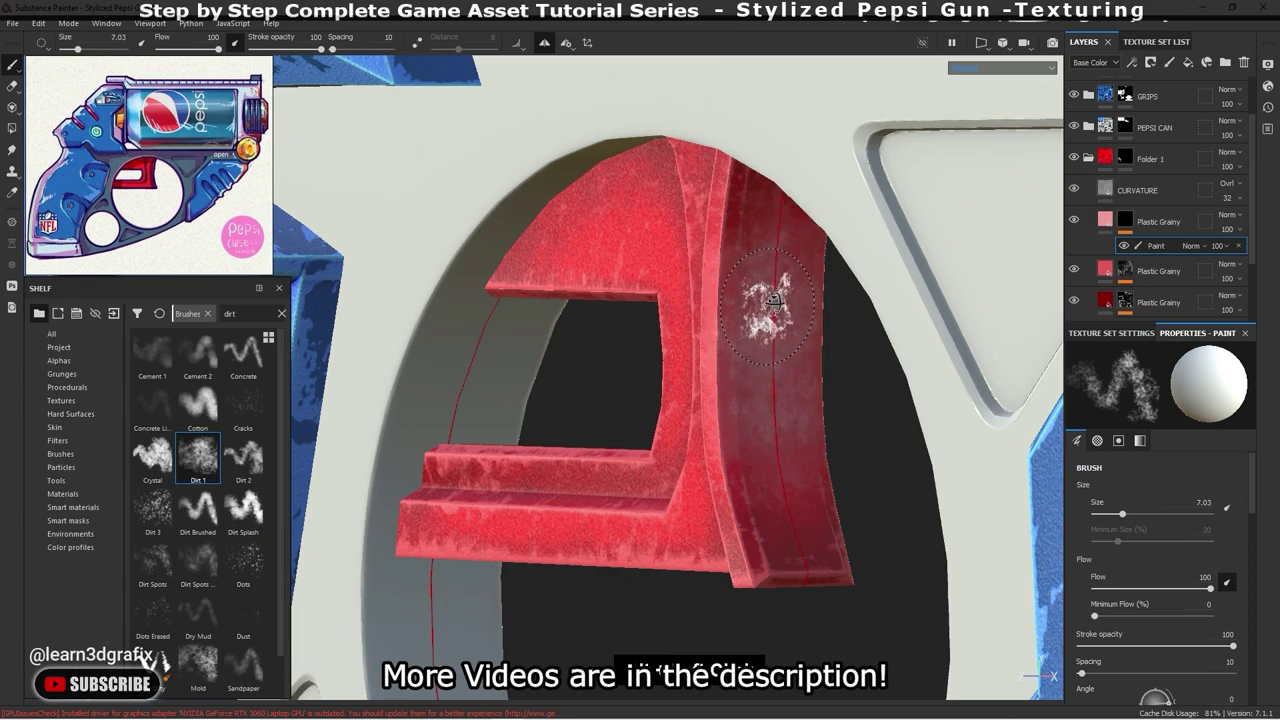
key(ctrl+z)
mouse_move(770, 300)
alt+mouse_down()
mouse_move(770, 430)
mouse_move(748, 372)
mouse_move(765, 280)
alt+mouse_up()
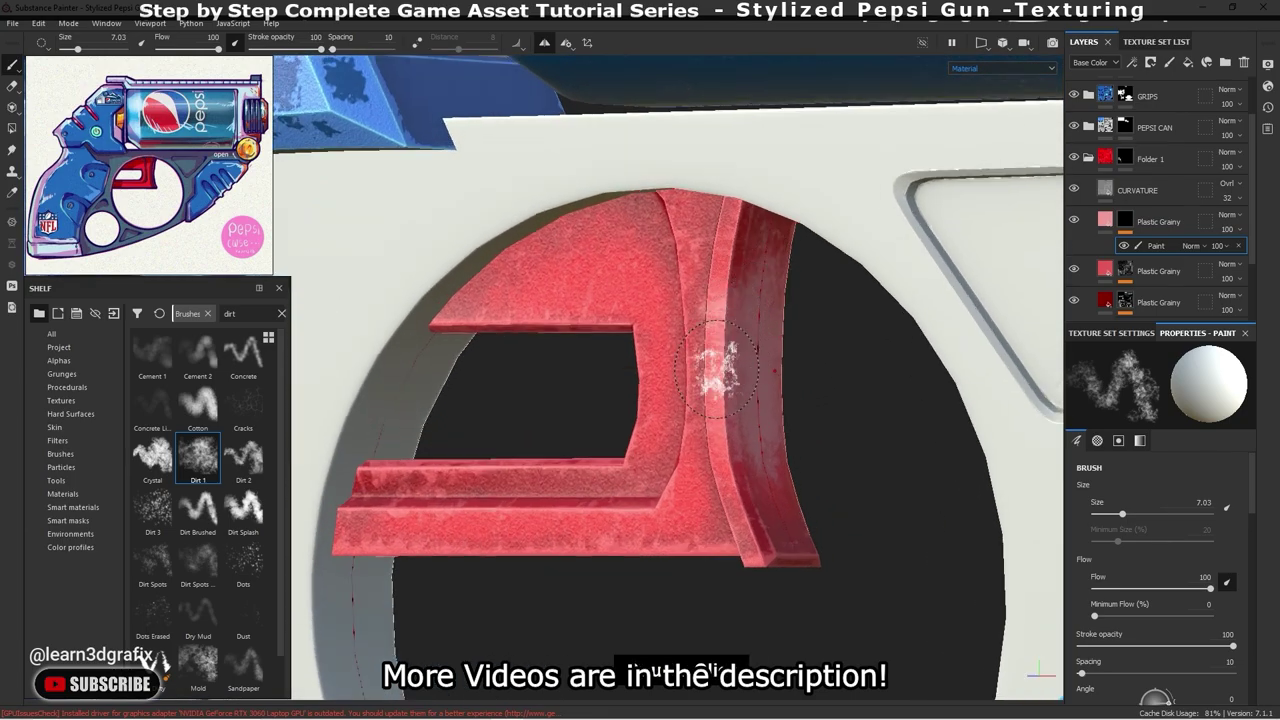
alt+drag(740, 345, 814, 380)
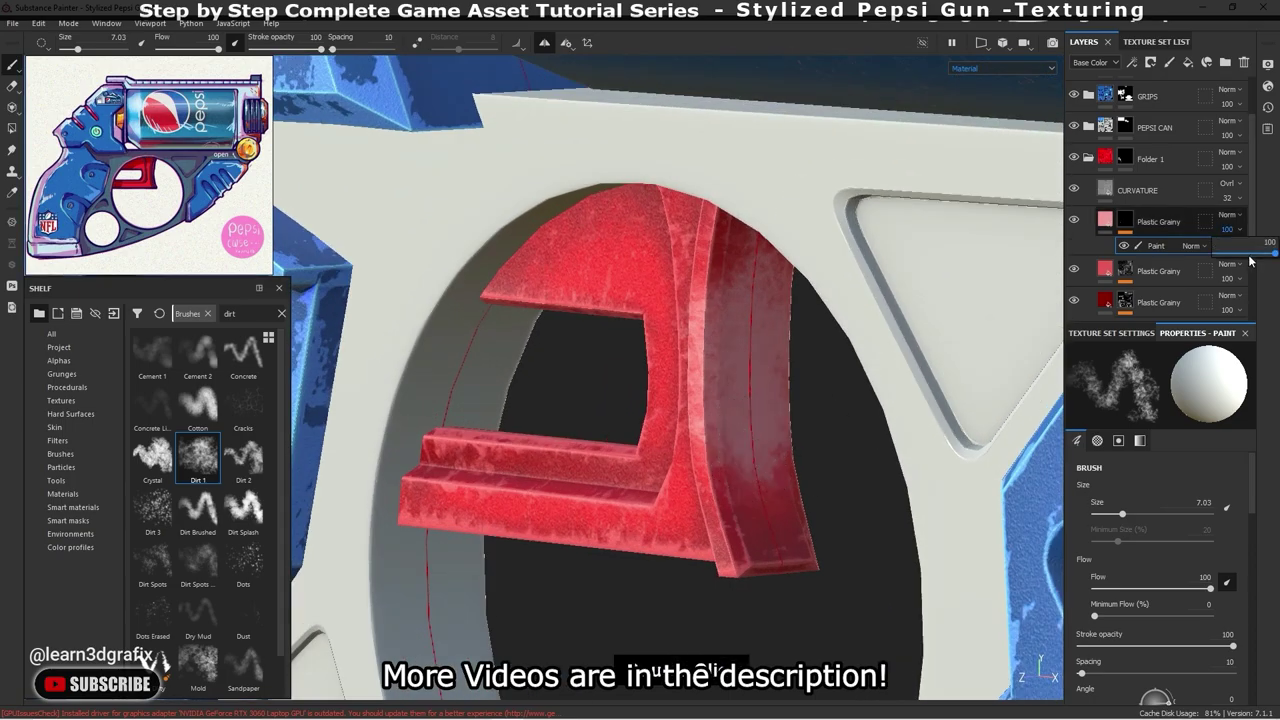
- Set the top grainy layer's opacity to 52, checking it in the base colour channel view
drag(1226, 229, 1240, 258)
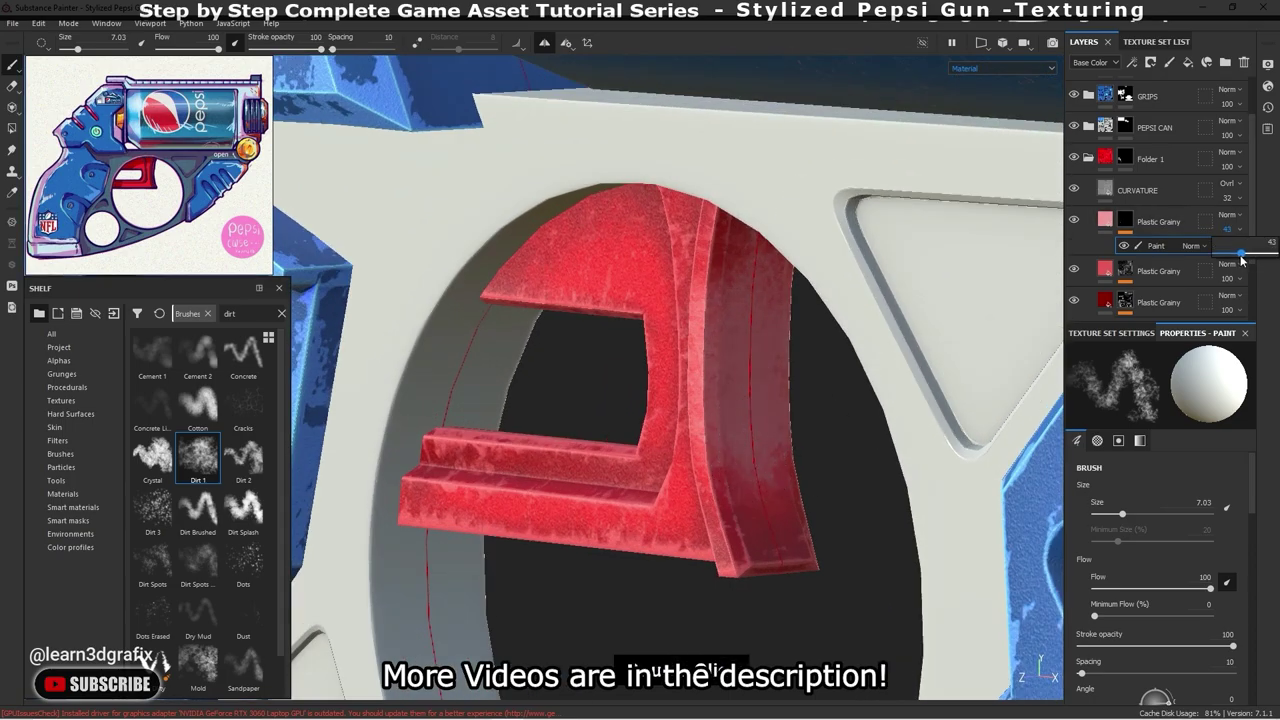
alt+drag(1014, 349, 753, 363)
scroll(750, 375, down, 2)
scroll(750, 375, down, 3)
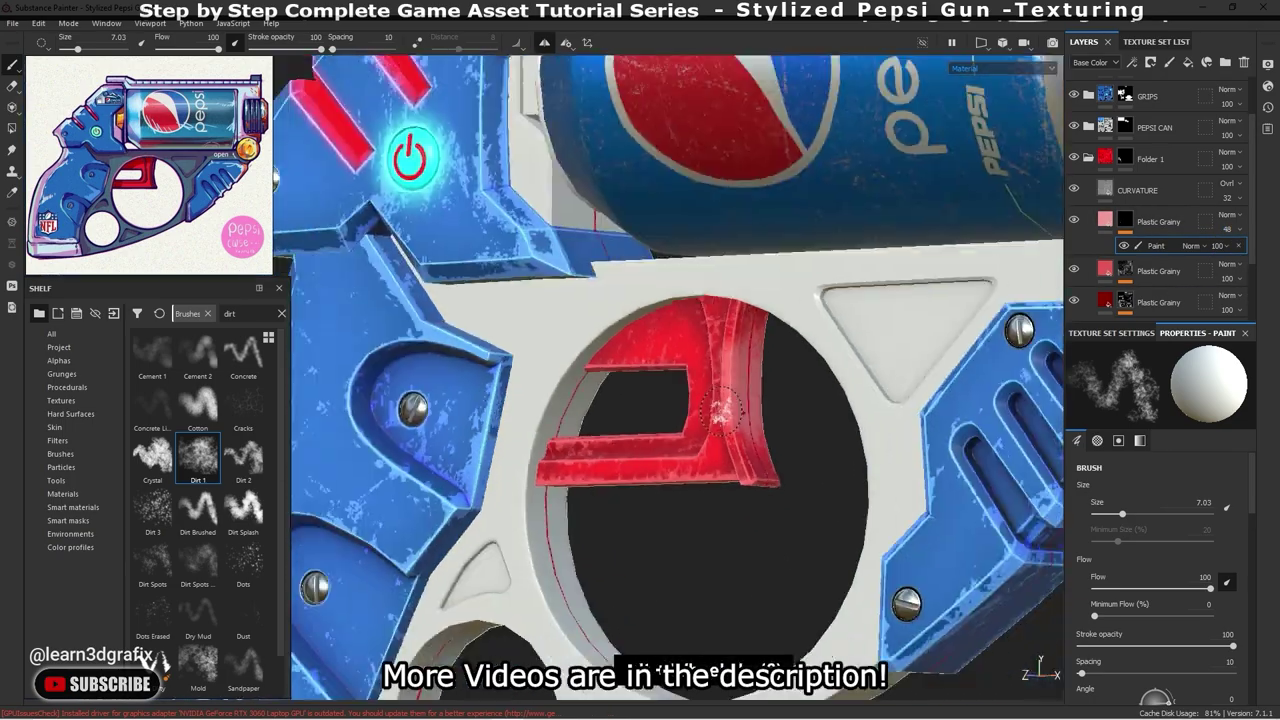
scroll(770, 350, down, 2)
scroll(802, 313, down, 2)
click(997, 80)
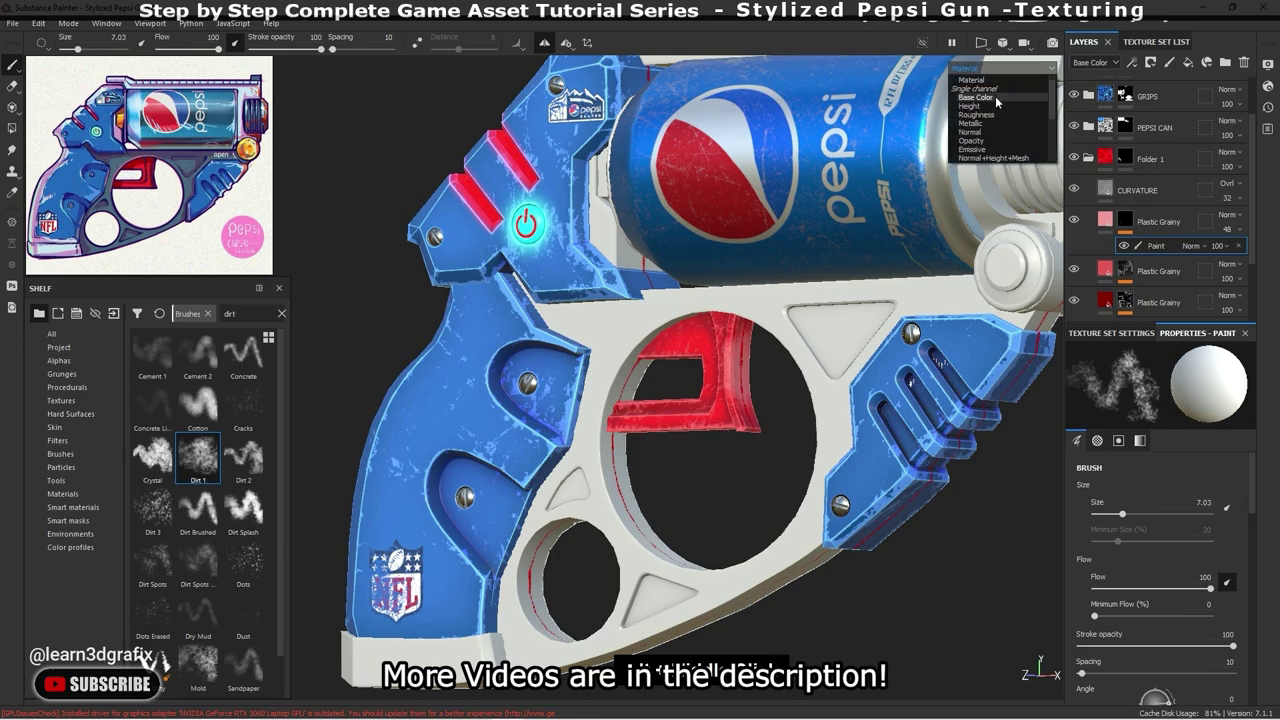
click(1000, 110)
scroll(700, 360, up, 3)
scroll(700, 360, up, 2)
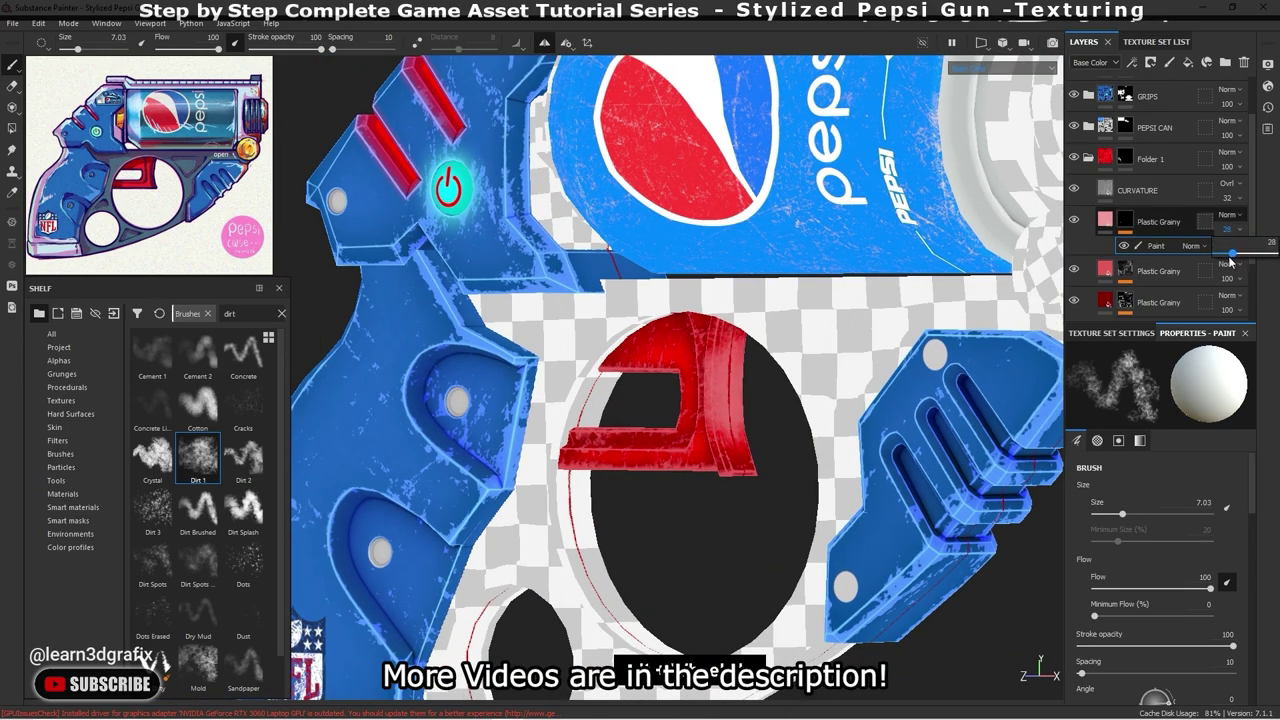
drag(1230, 260, 1250, 265)
scroll(700, 400, down, 3)
scroll(740, 400, up, 1)
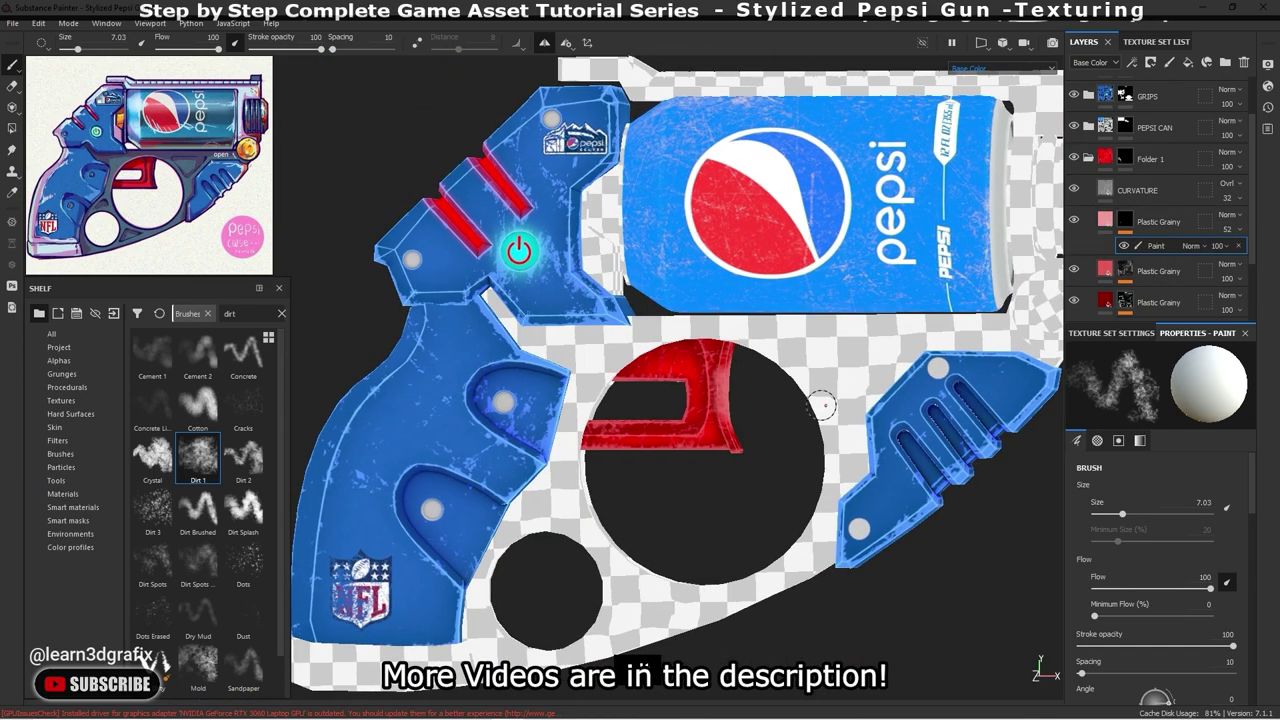
scroll(750, 405, up, 2)
scroll(752, 407, up, 2)
scroll(752, 407, down, 2)
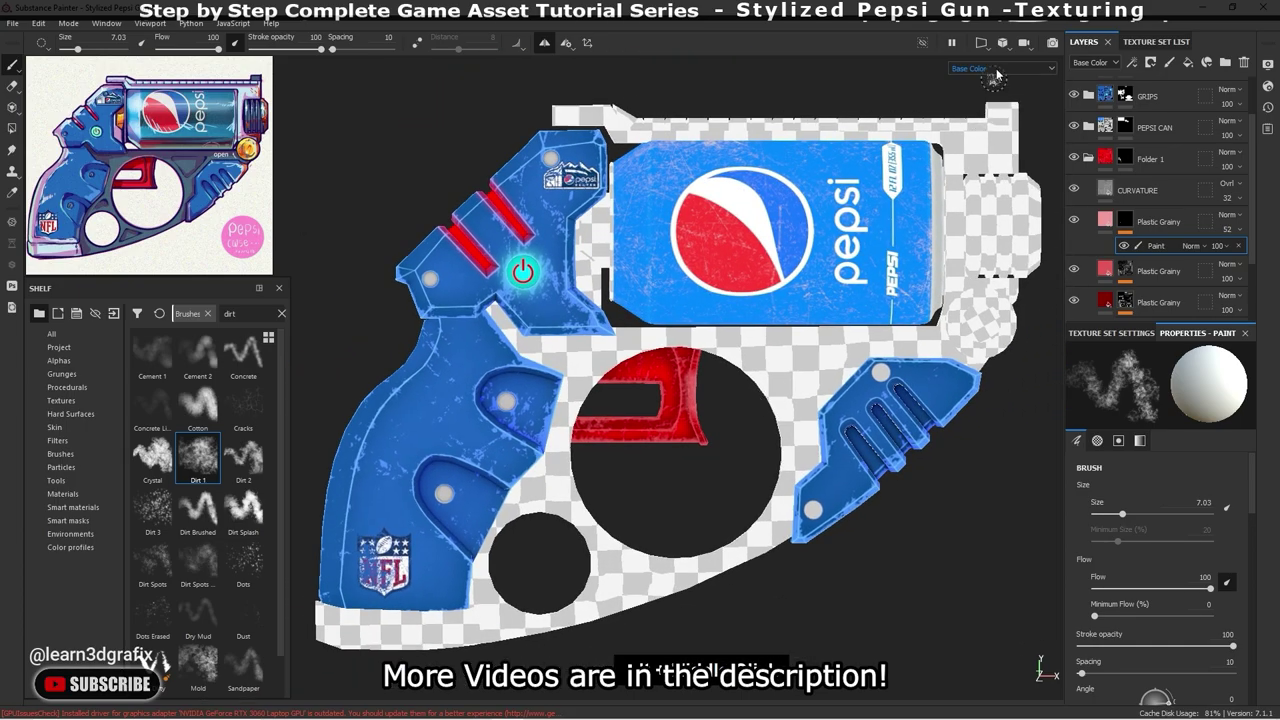
- Return to the full material view and collapse the trigger's layer folder
key(F2)
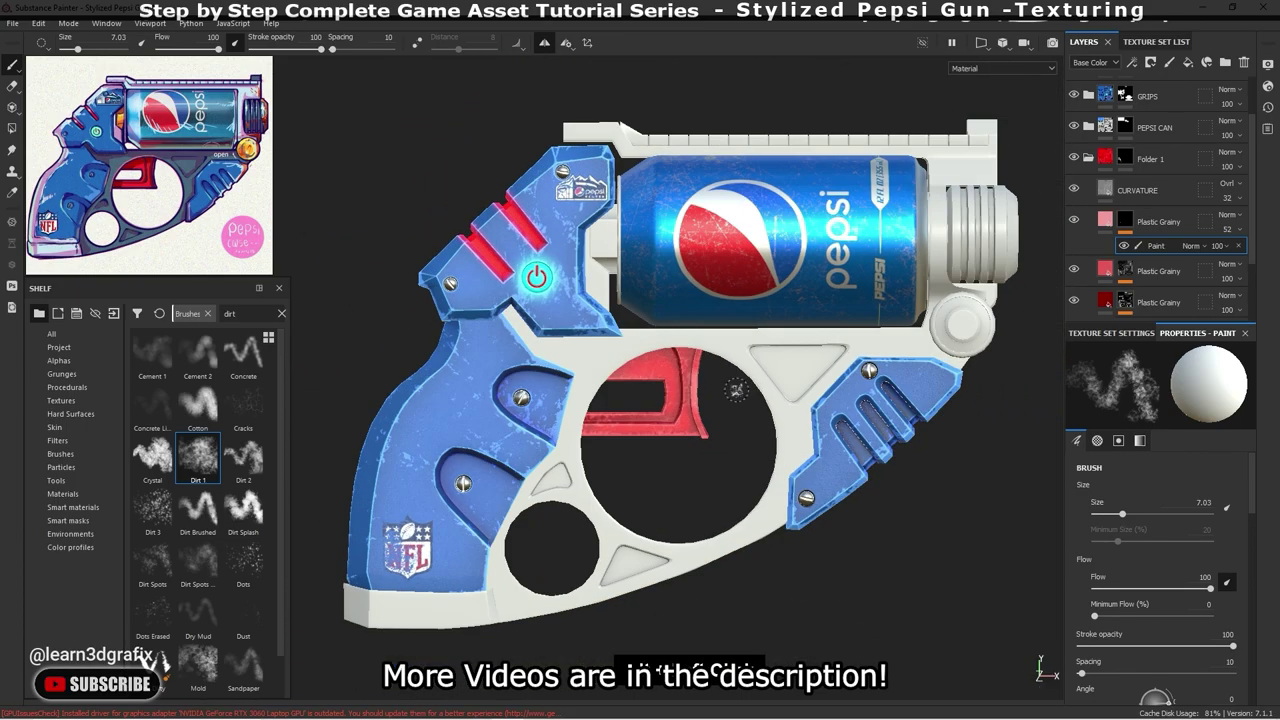
click(1088, 158)
click(1148, 220)
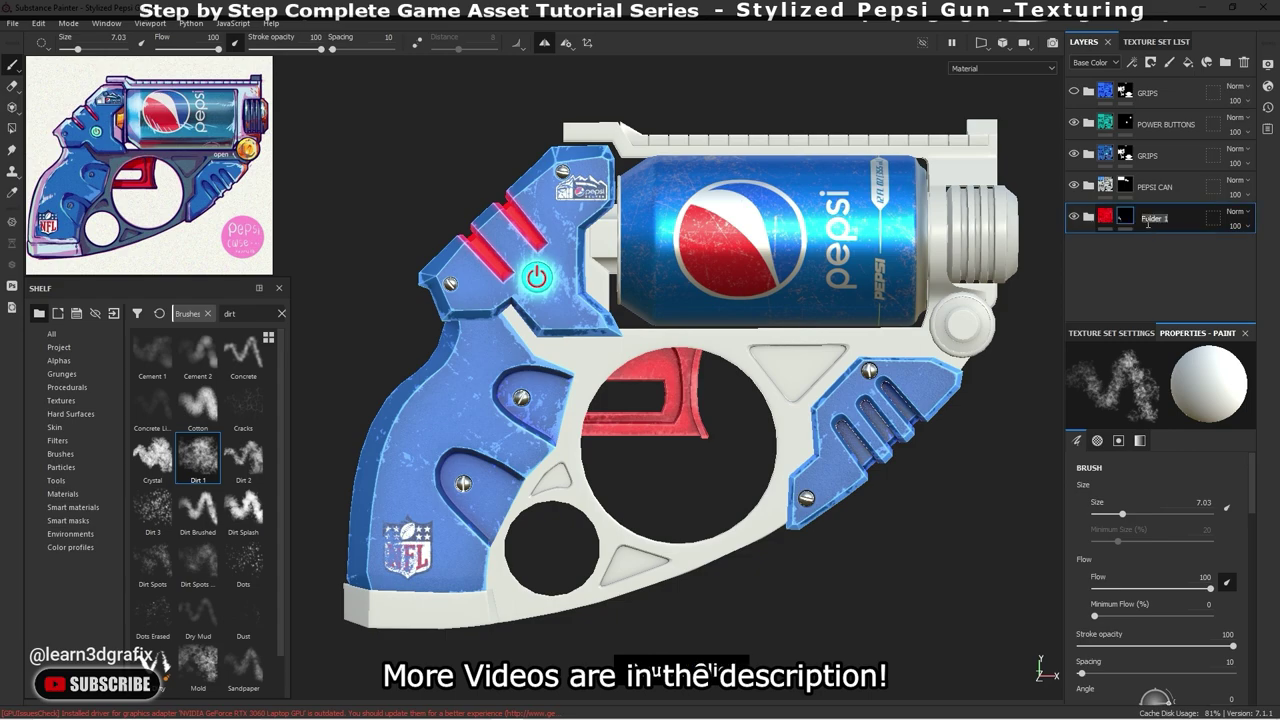
- Rename Folder 1 to TRIGGER and move the copied GRIPS folder to the bottom
text(TRIGGER)
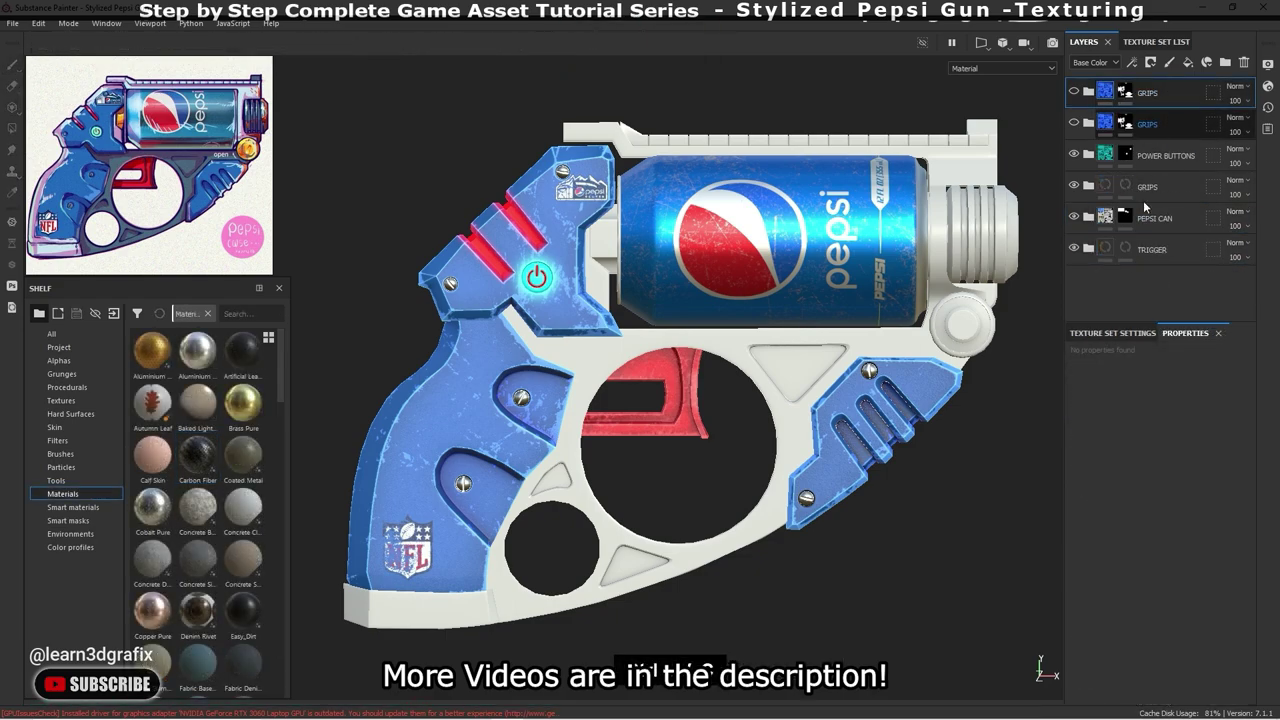
drag(1155, 111, 1125, 271)
right_click(1128, 251)
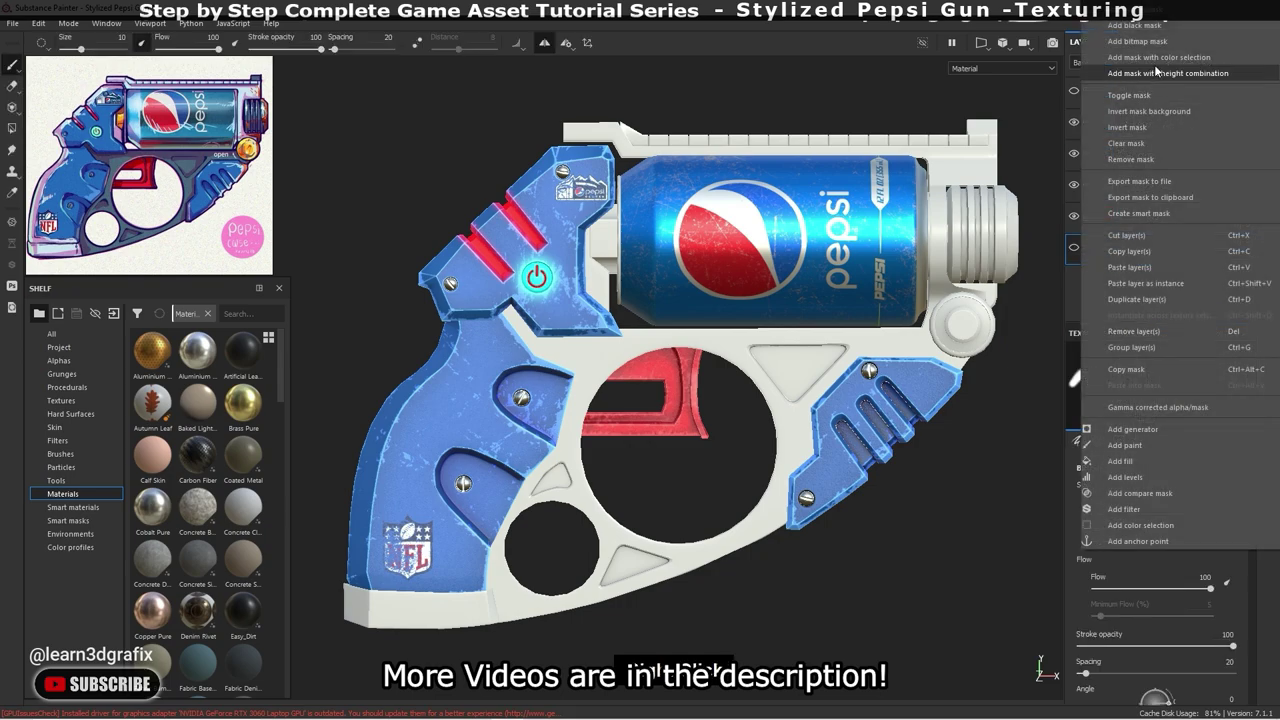
key(Escape)
- Polygon-fill the gun's white frame into the GRIPS mask and add a Plastic Grainy fill
key(4)
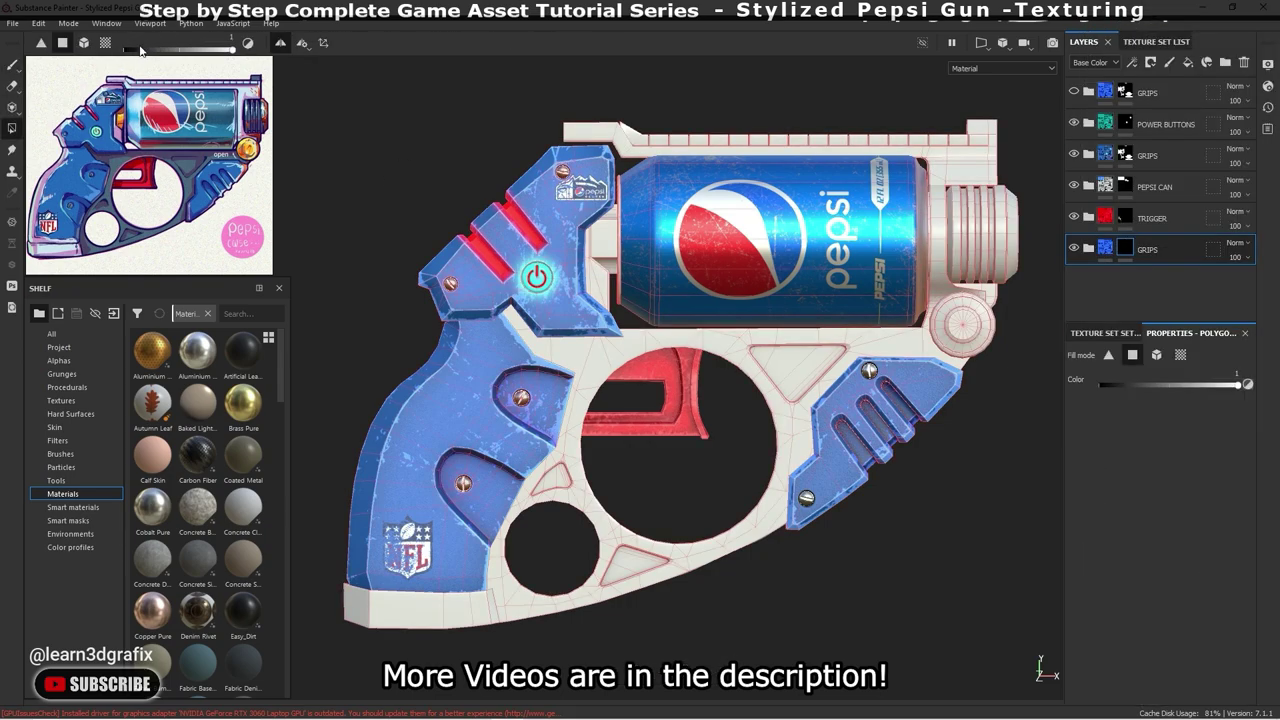
click(668, 574)
scroll(665, 562, up, 2)
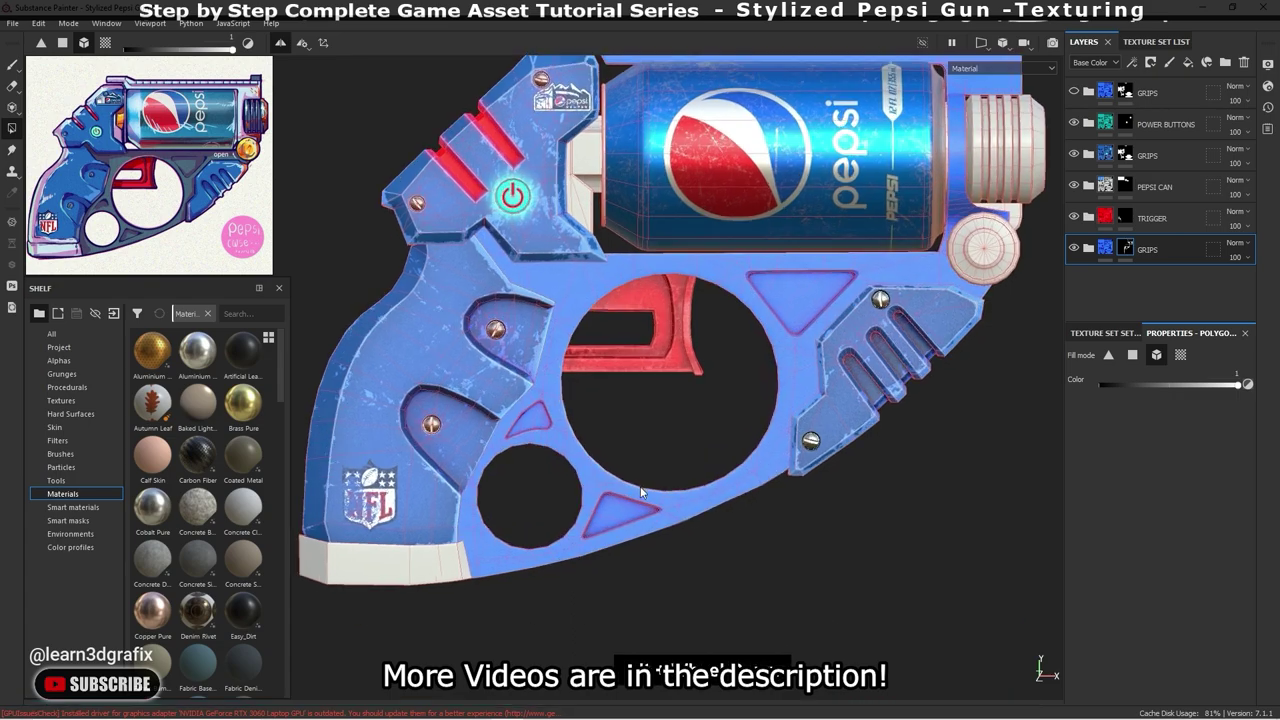
drag(1124, 265, 1124, 270)
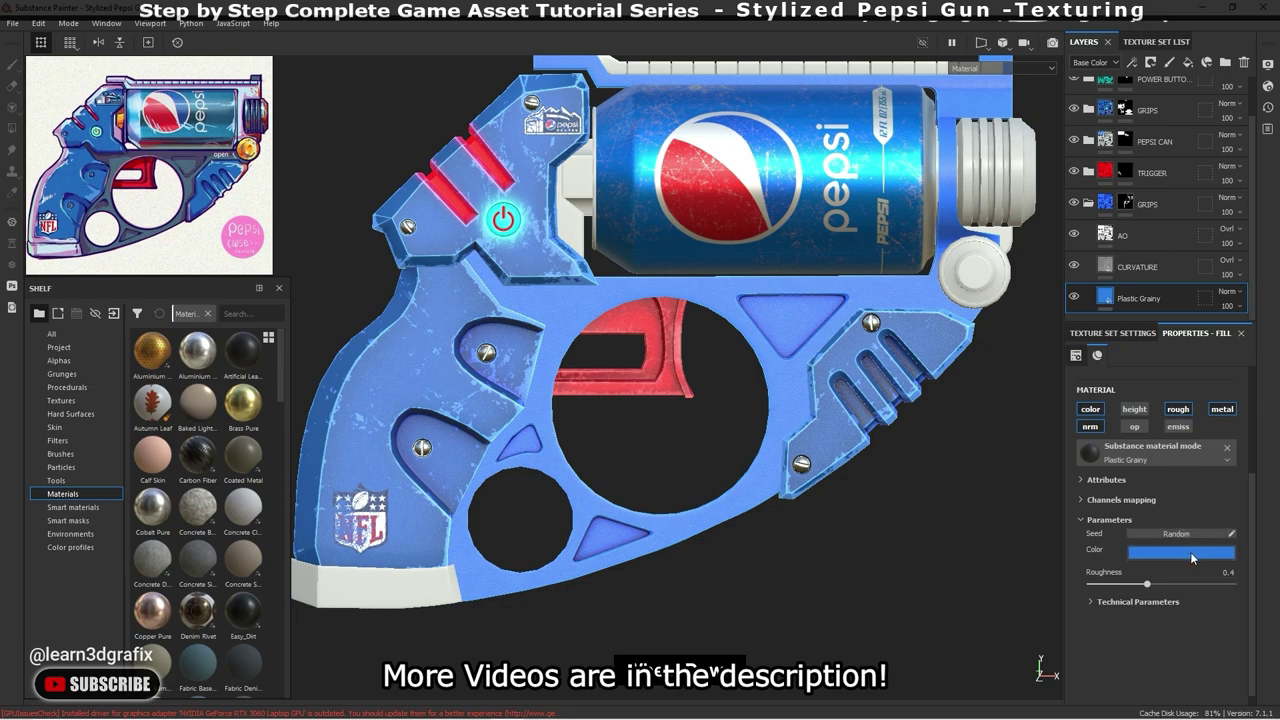
- Shift the frame's grainy fill colour from cyan toward a darker grey-blue
click(1190, 552)
drag(1209, 624, 1241, 640)
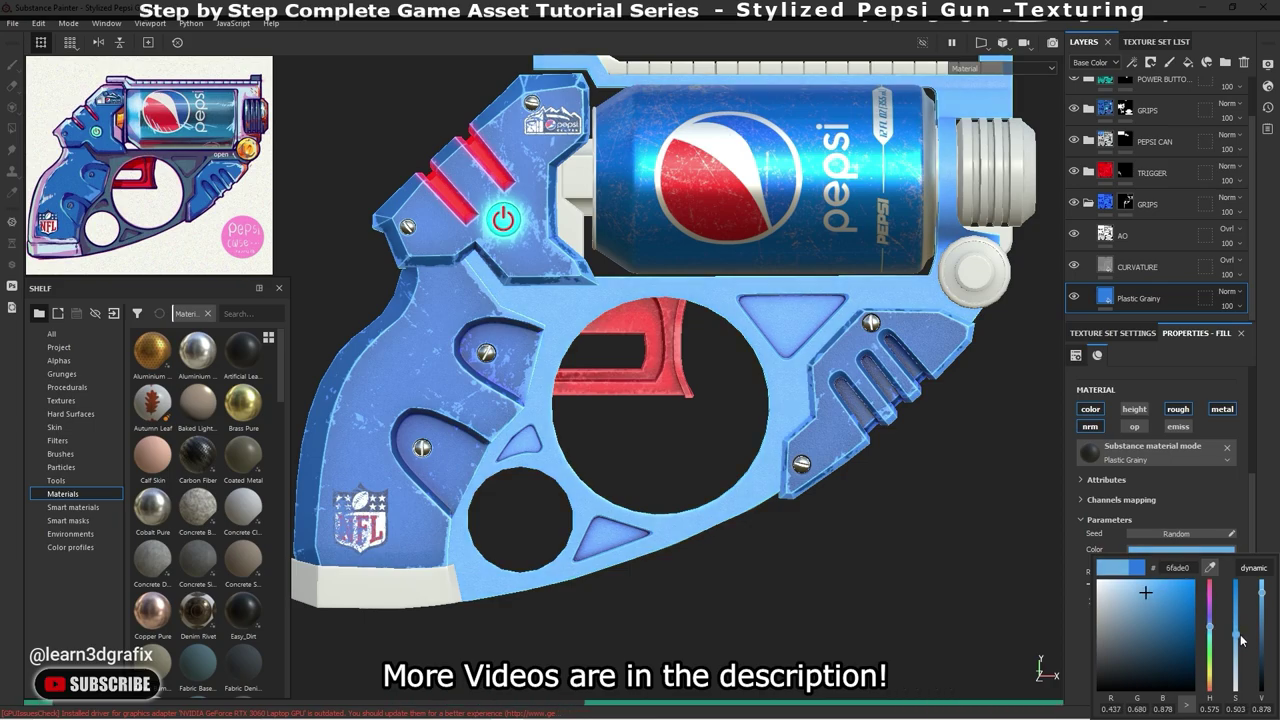
drag(1261, 593, 1267, 637)
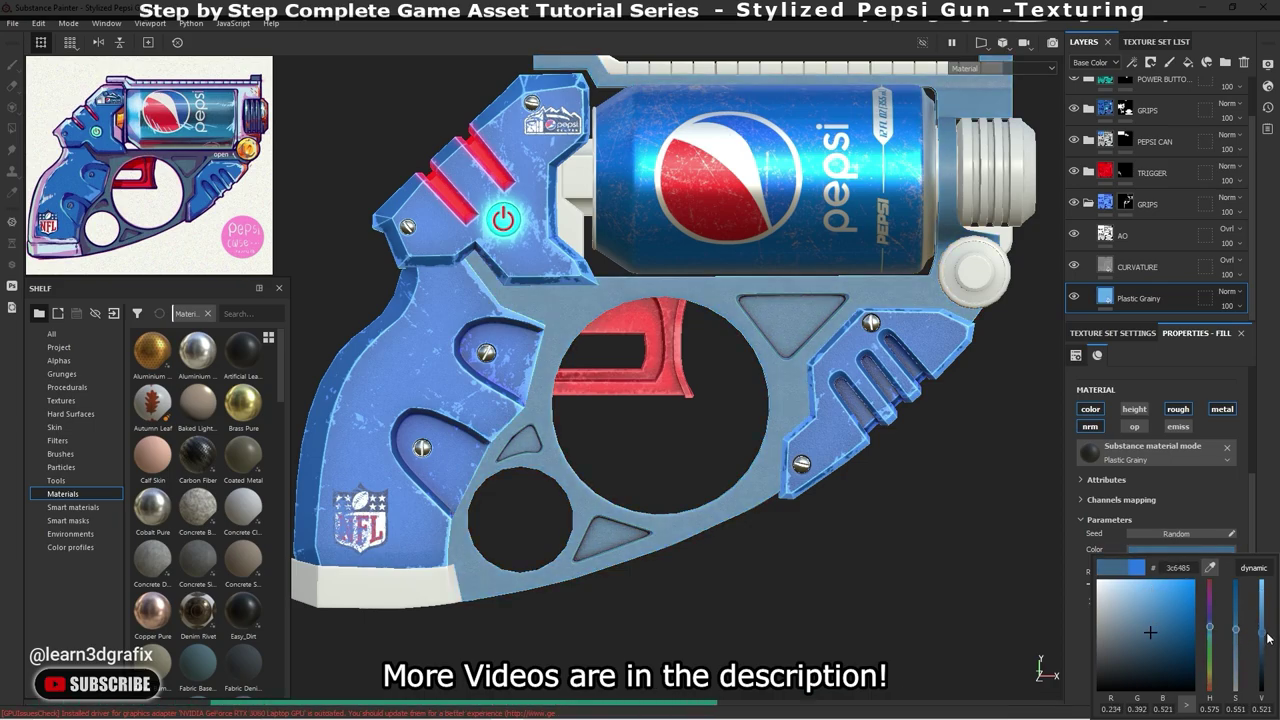
mouse_move(962, 584)
alt+mouse_down()
mouse_move(750, 482)
mouse_move(820, 502)
alt+mouse_up()
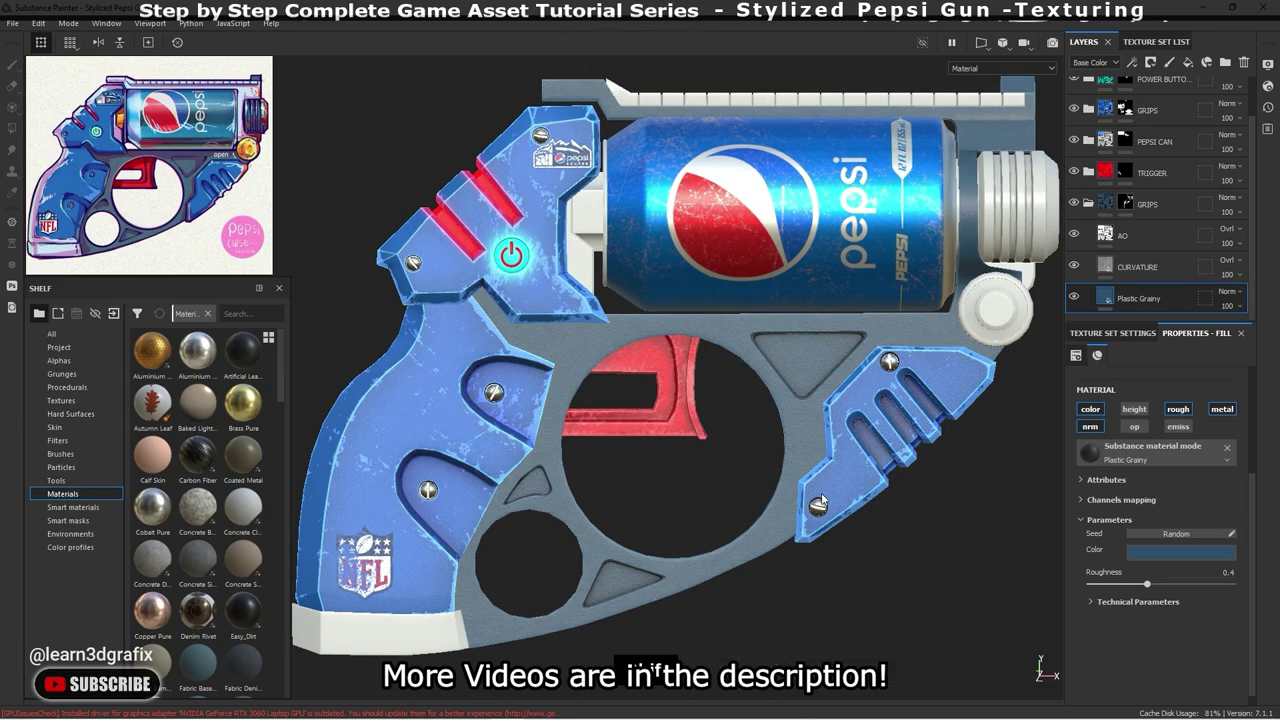
- Remove the grainy material and set the plain fill's base colour to dark purple, 392f56
key(ctrl+z)
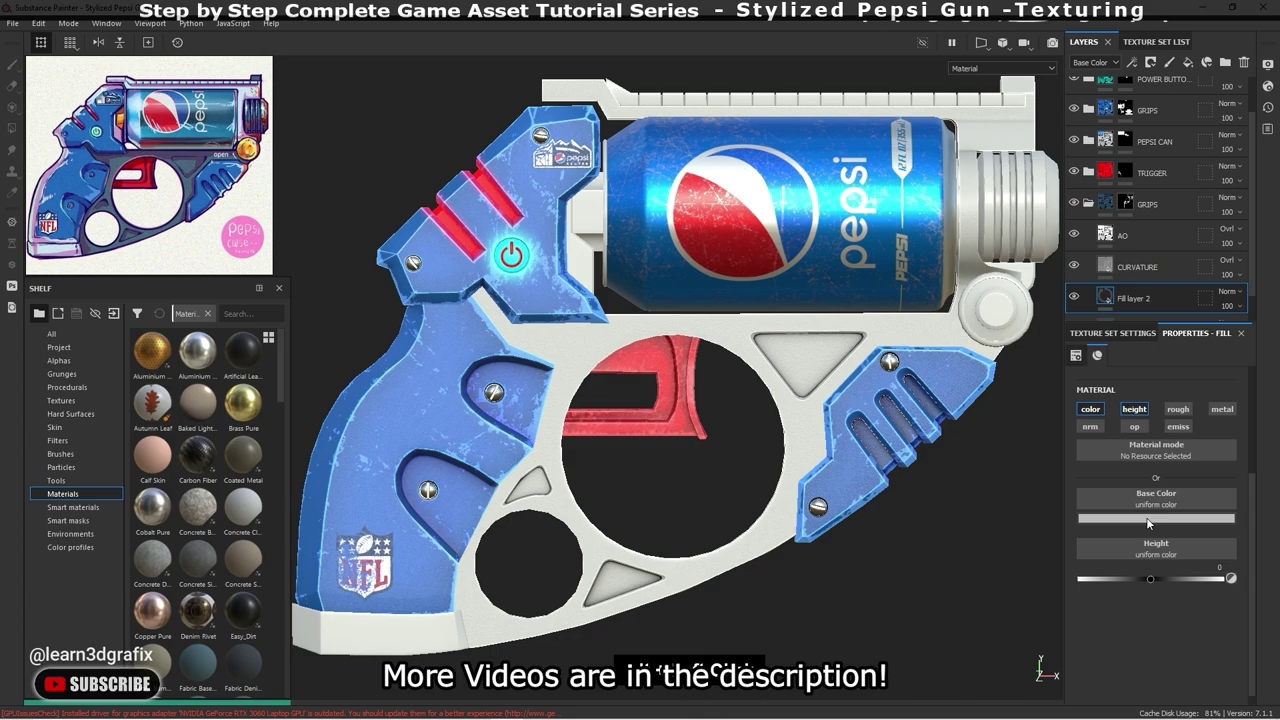
click(1148, 519)
drag(1208, 665, 1214, 579)
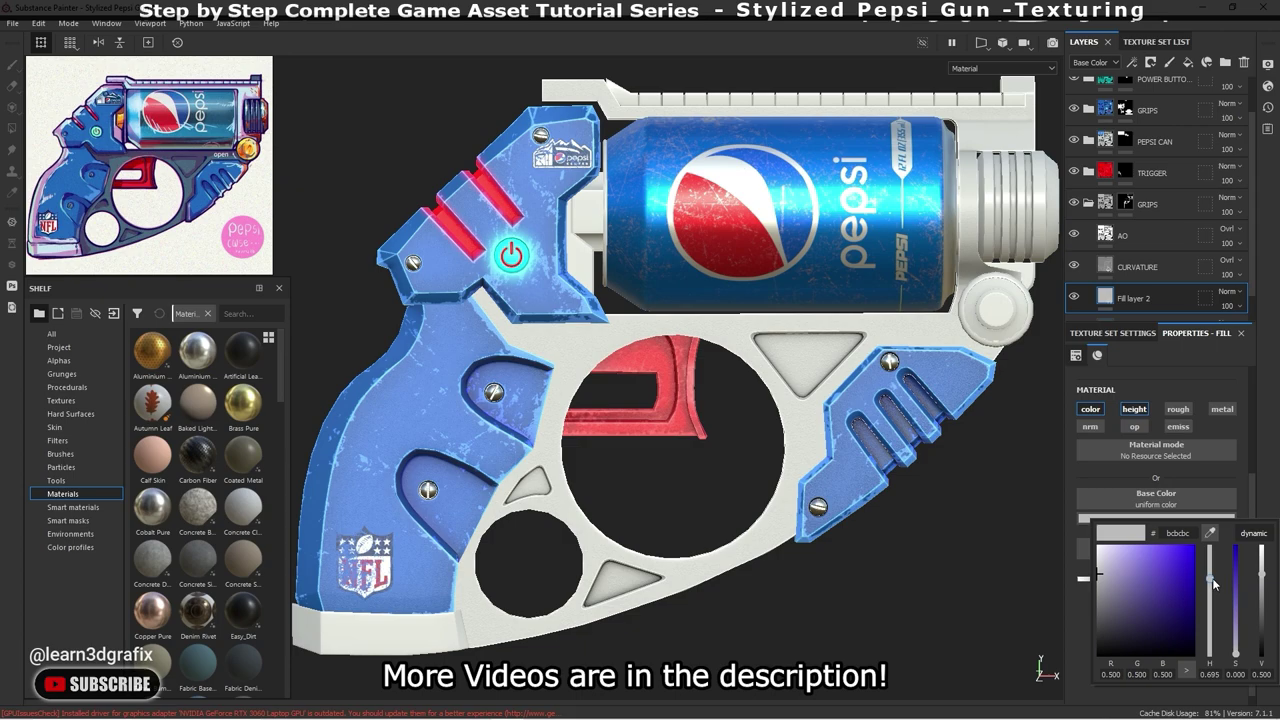
drag(1237, 657, 1238, 605)
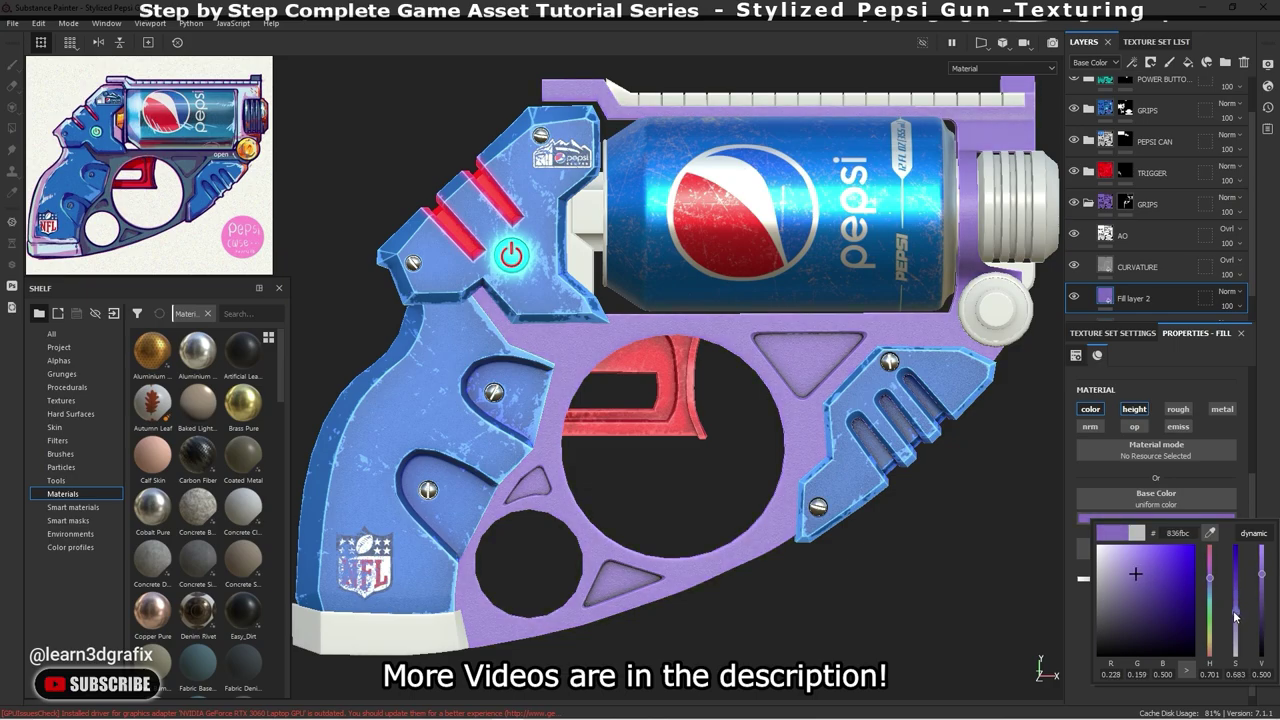
drag(1263, 586, 1263, 624)
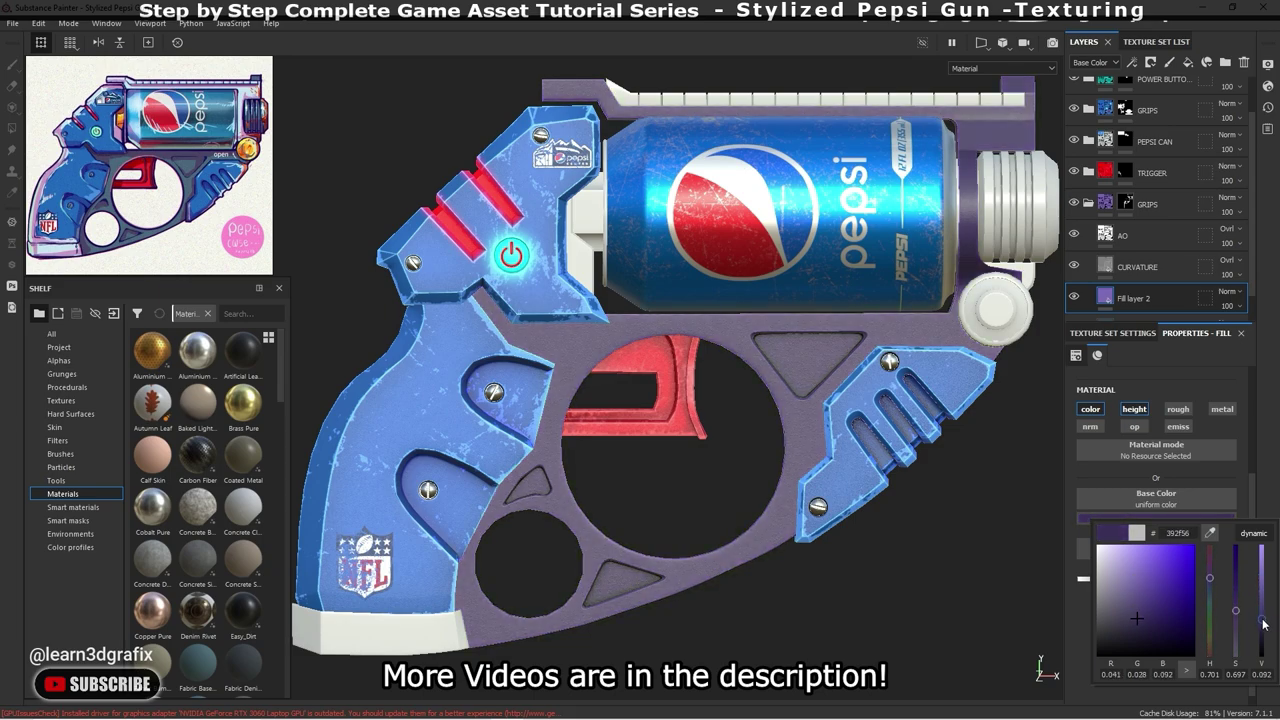
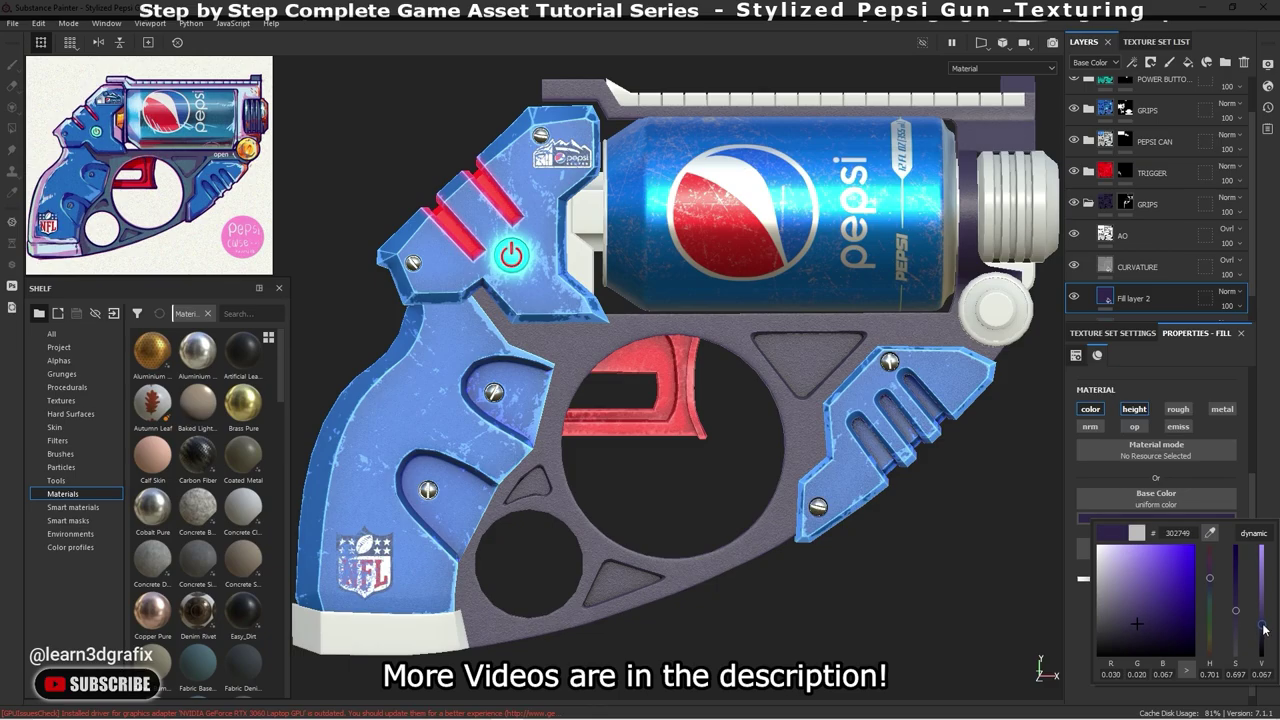
- Close the color picker and set Fill layer 2's Height to 0.002
mouse_move(617, 494)
alt+right_down()
mouse_move(640, 461)
mouse_move(767, 493)
alt+right_up()
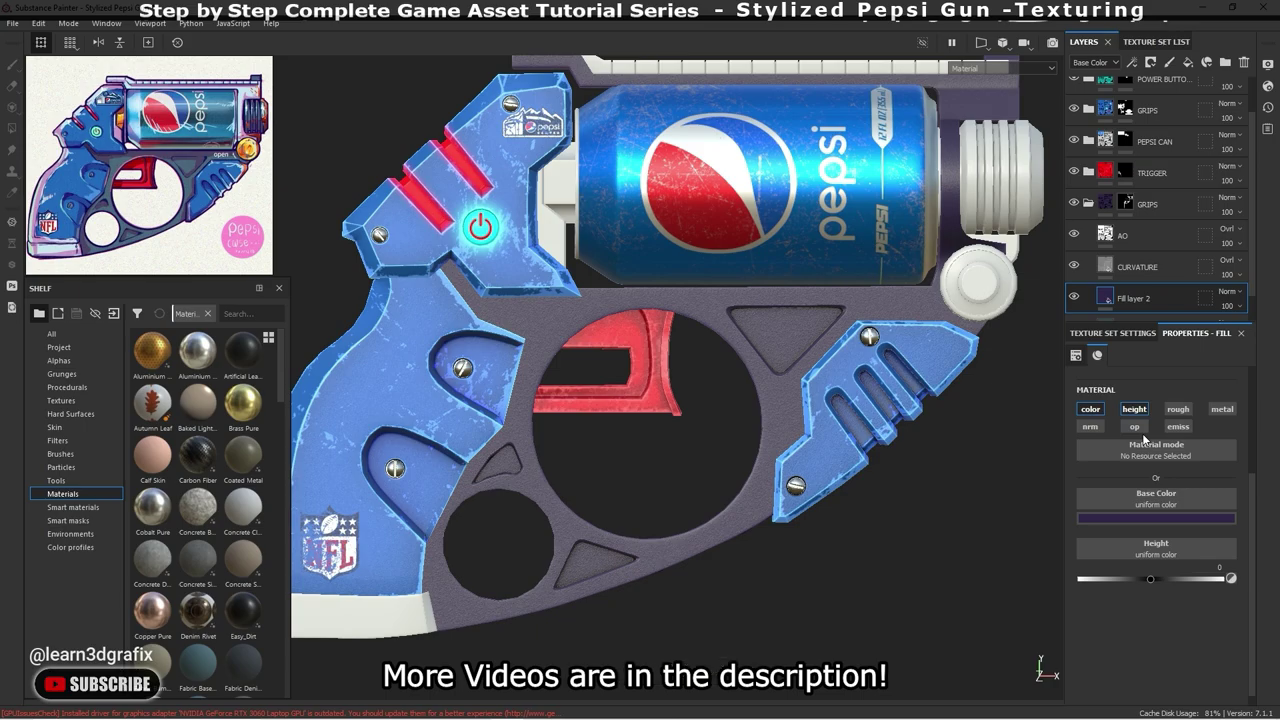
click(1220, 566)
text(0.002)
key(Return)
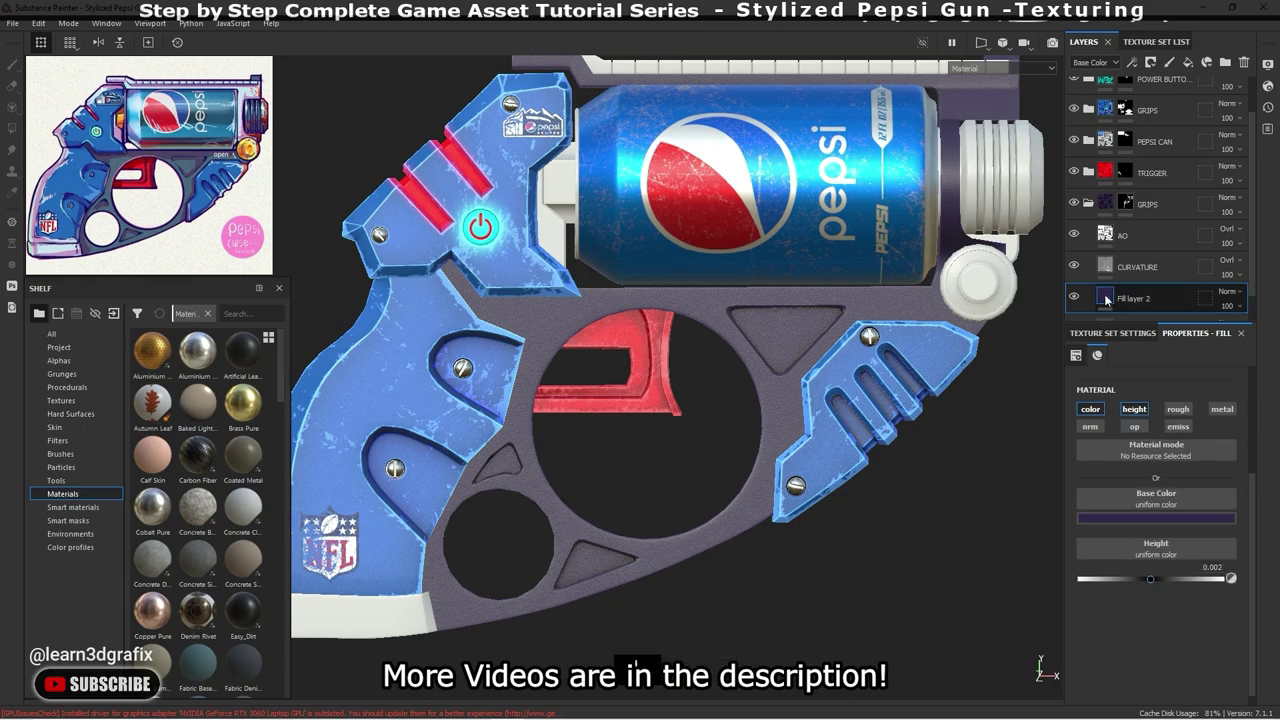
- Show Smart materials as large previews on the shelf, search 'edge s' and browse the results
click(88, 511)
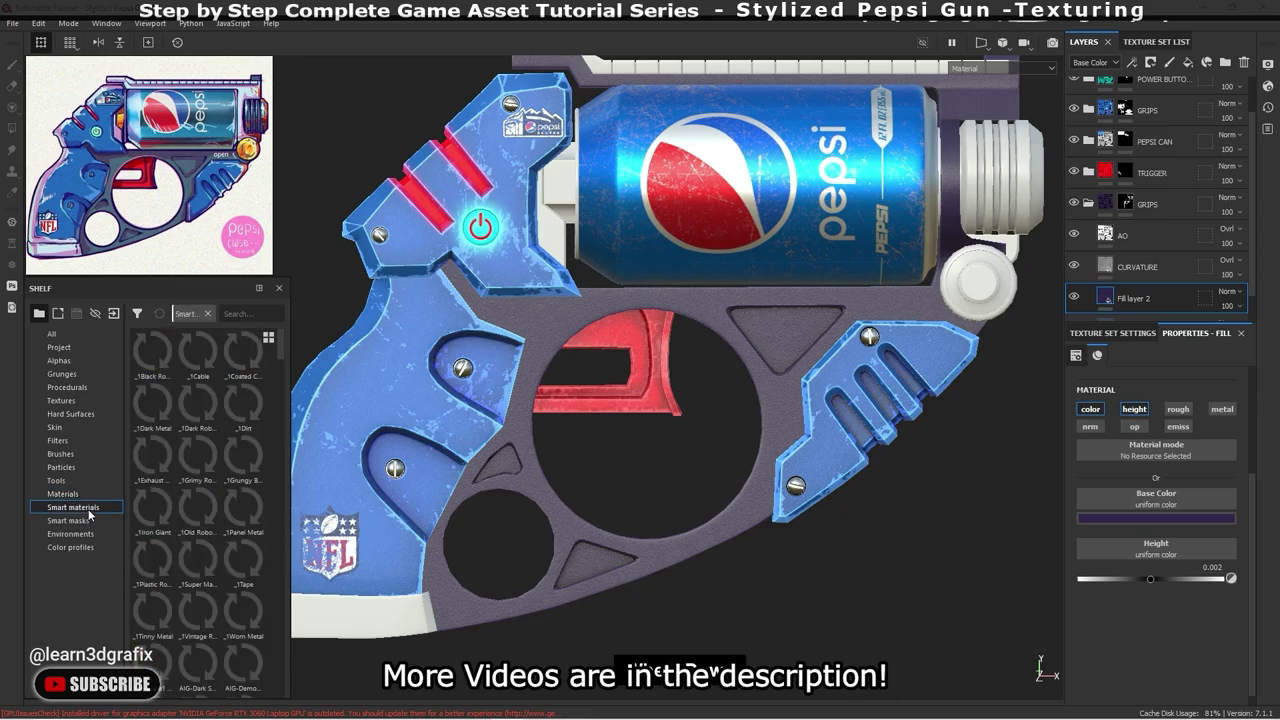
click(268, 338)
click(296, 382)
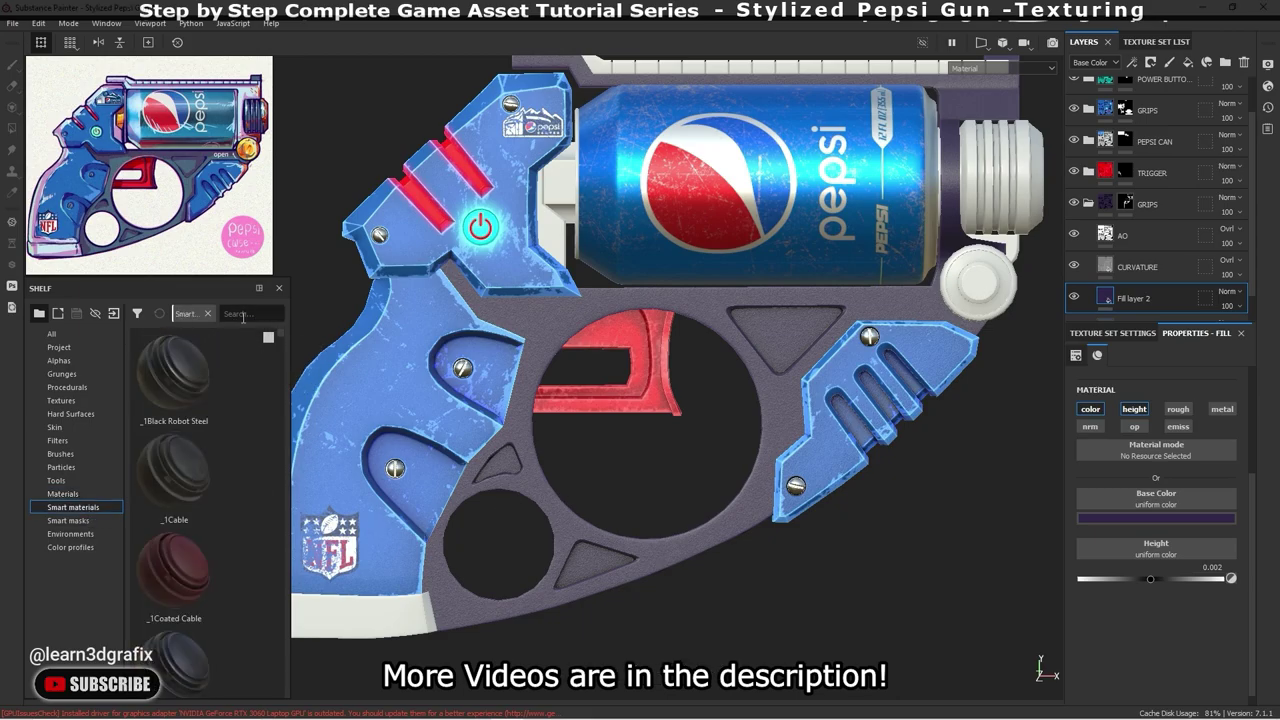
click(243, 314)
text(edge sh)
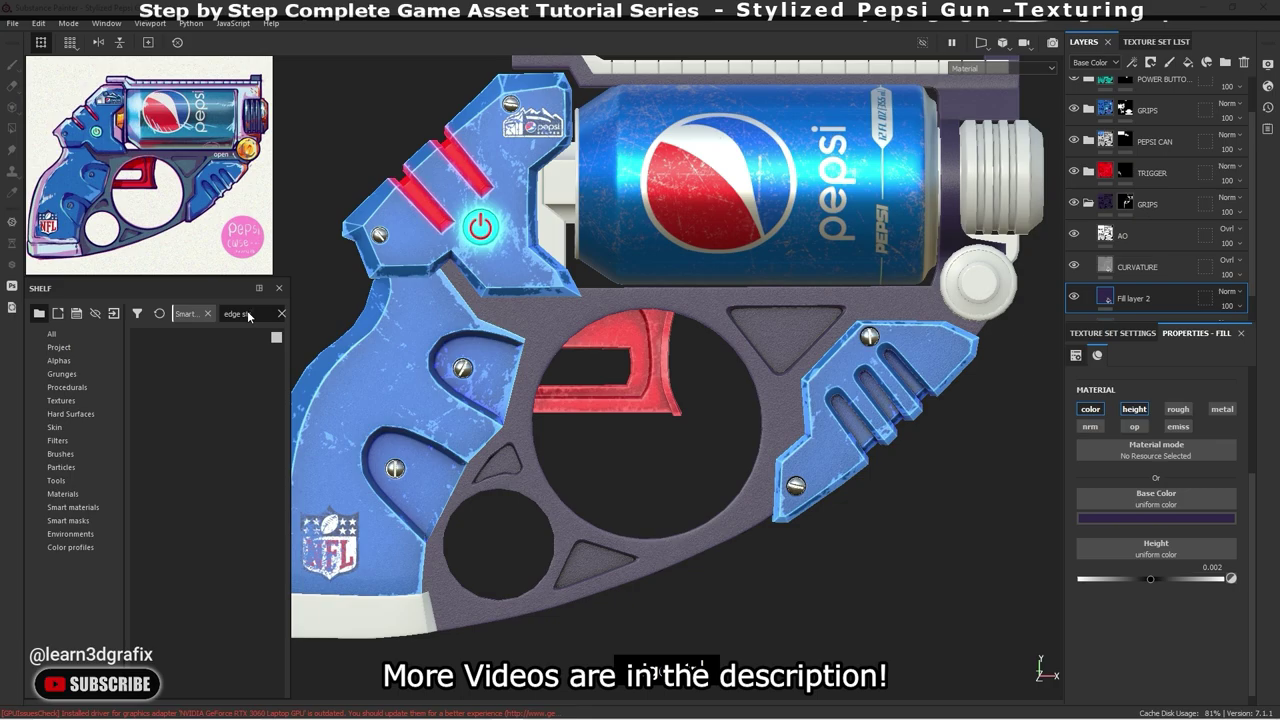
key(BackSpace)
key(BackSpace)
key(BackSpace)
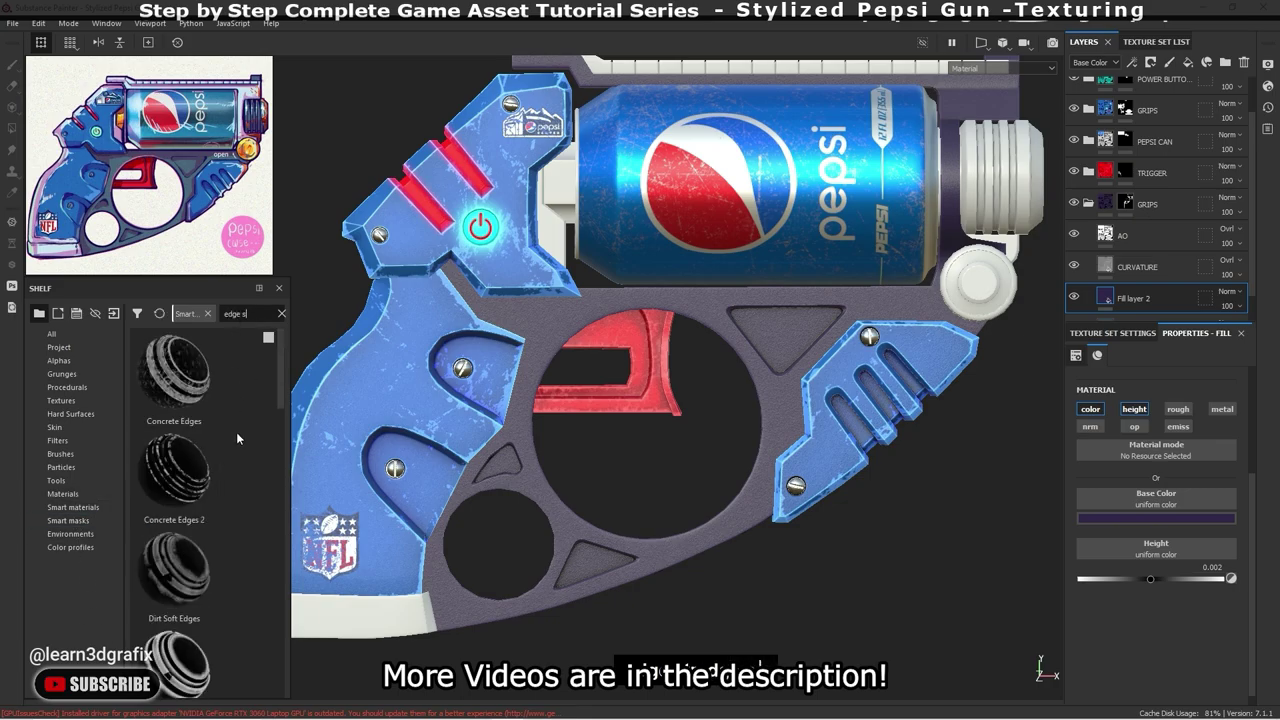
scroll(237, 435, down, 2)
scroll(237, 435, down, 2)
scroll(237, 435, down, 1)
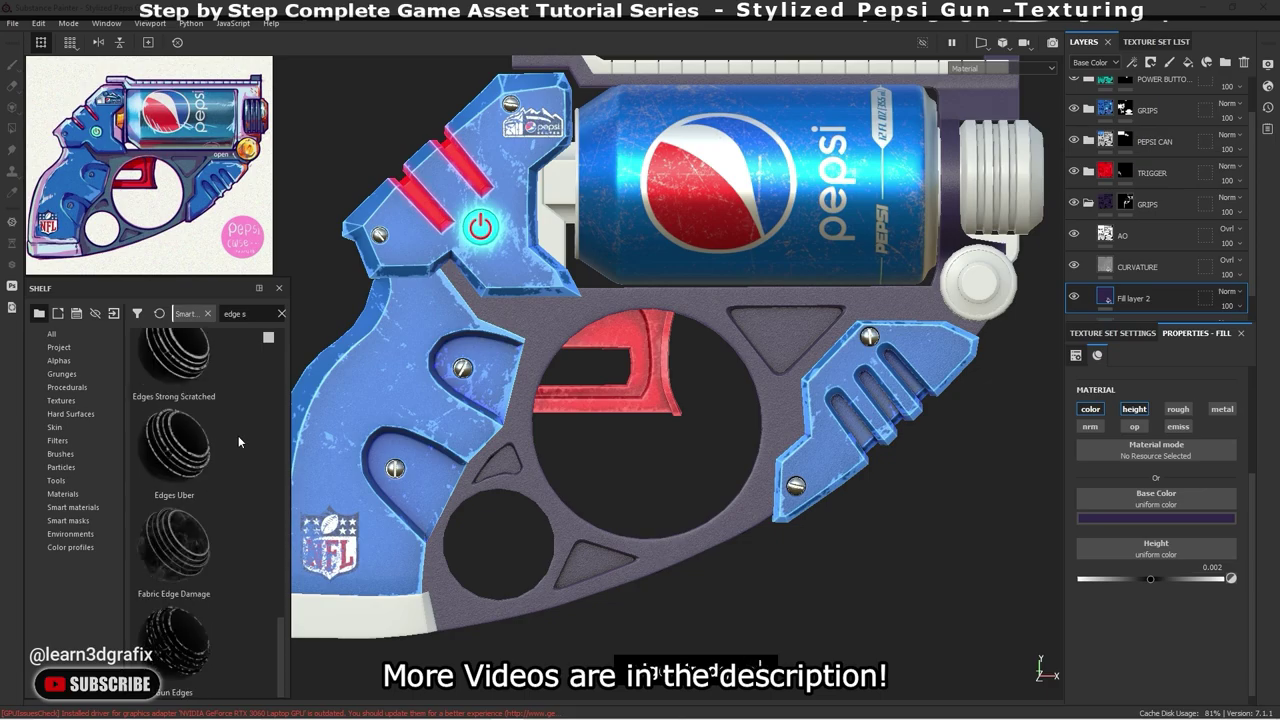
- Apply Edges Strong Scratched to Fill layer 2 and adjust the Curvature generator's Balance and Contrast
drag(175, 358, 1108, 302)
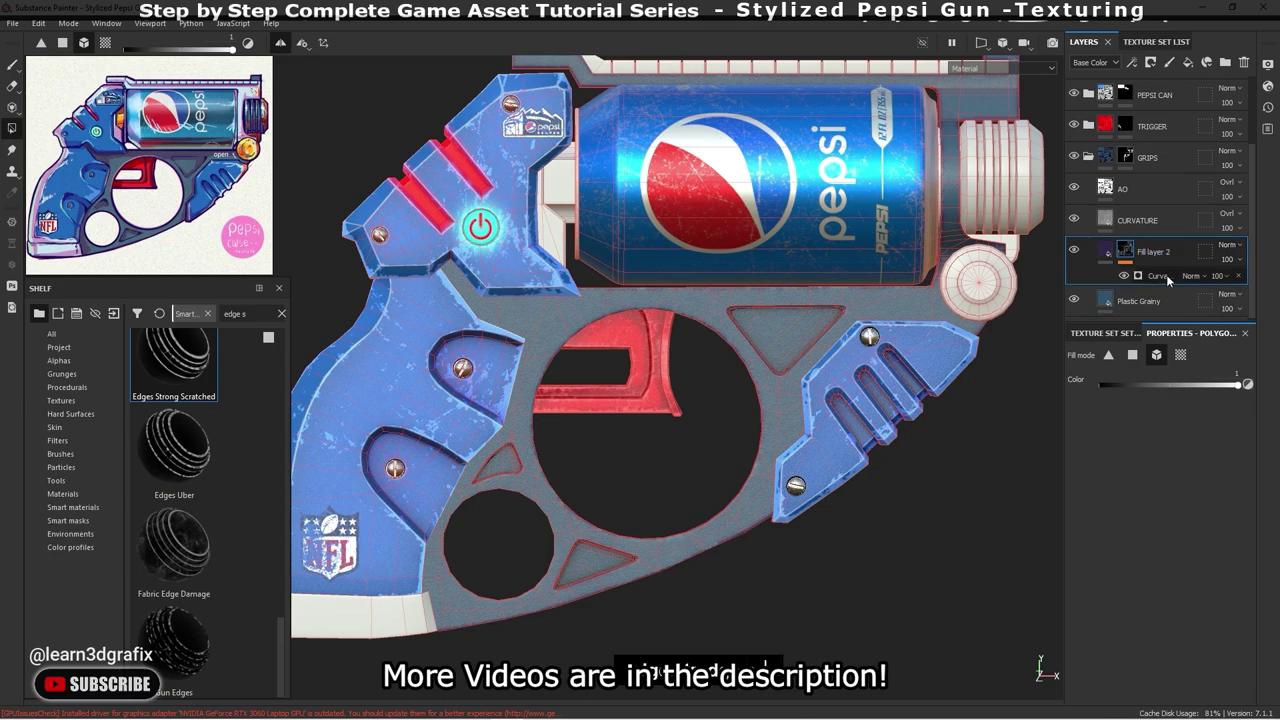
click(1160, 276)
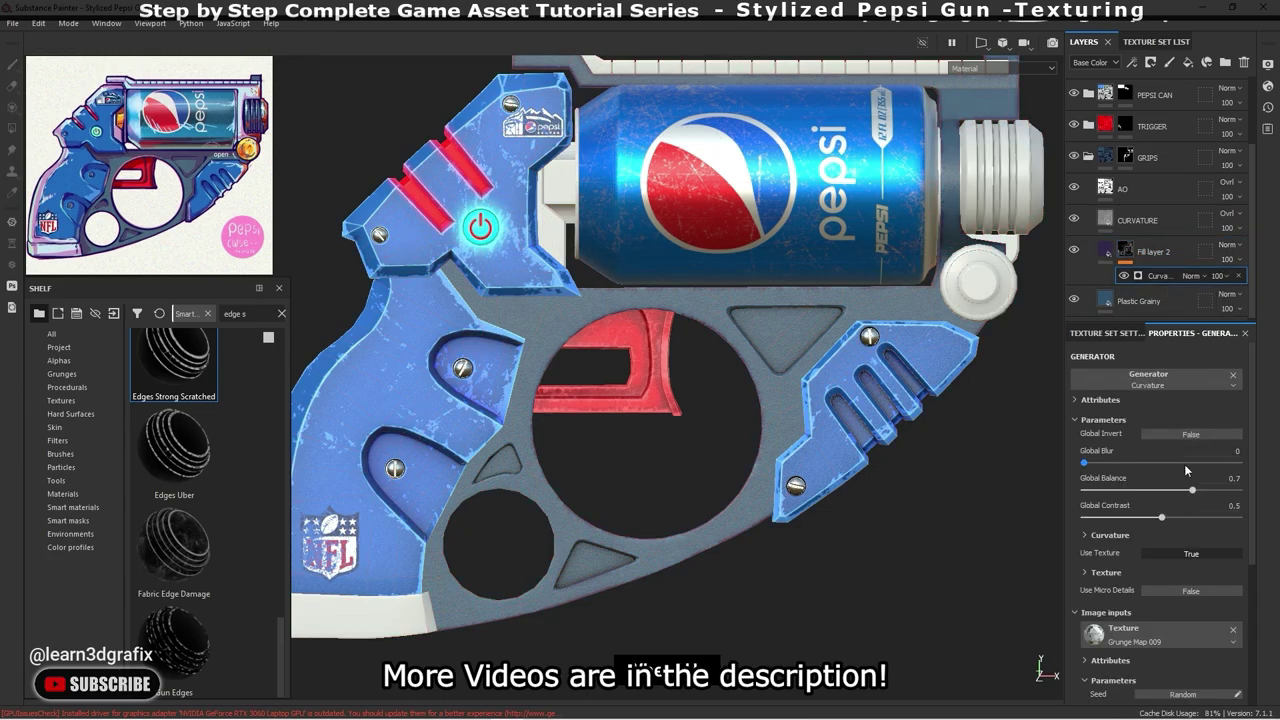
drag(1194, 492, 1229, 492)
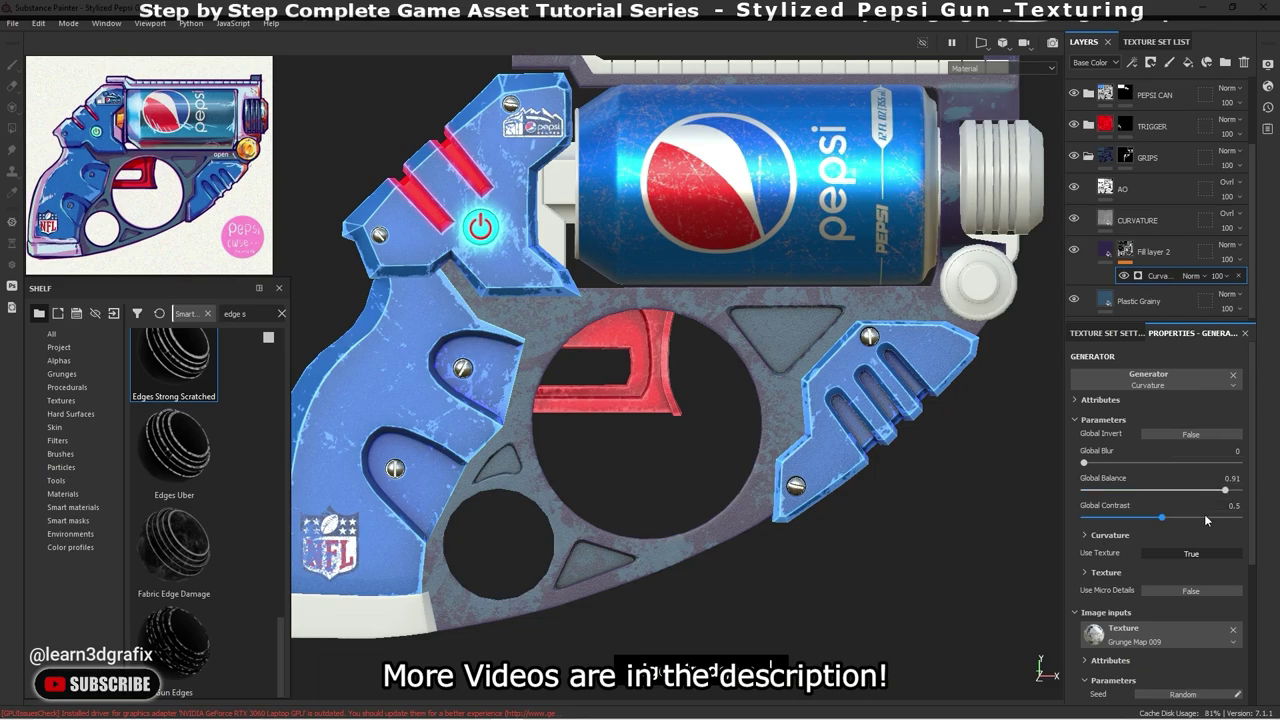
drag(1142, 516, 1062, 509)
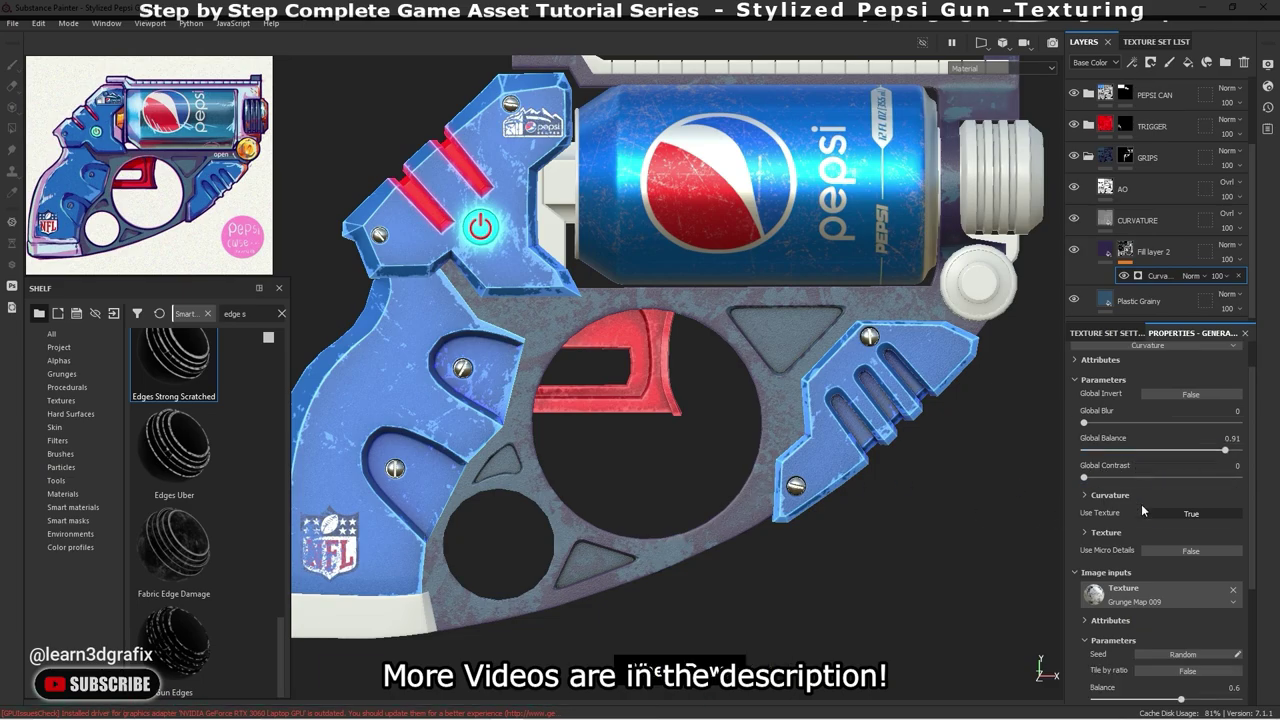
scroll(1141, 504, down, 2)
- Raise the Curvature generator's Sharp and Soft amounts to 1
click(1088, 458)
drag(1212, 518, 1240, 519)
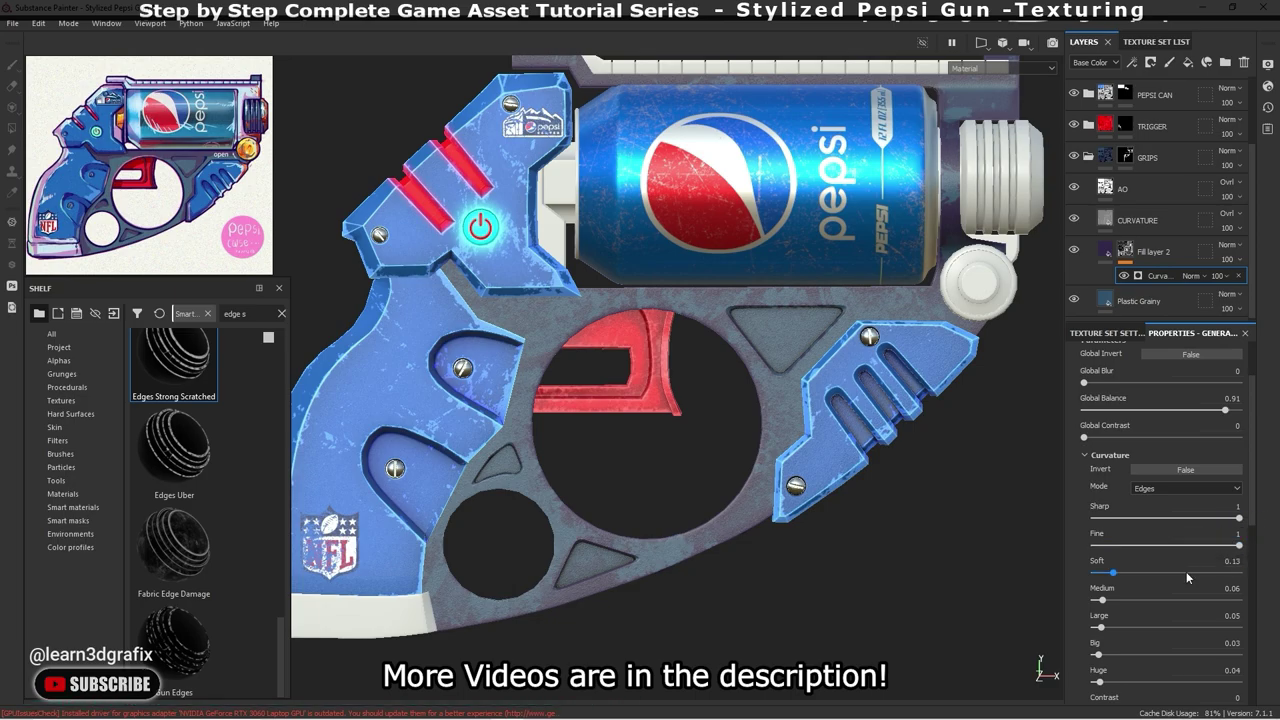
drag(1187, 573, 1271, 580)
scroll(1185, 574, down, 1)
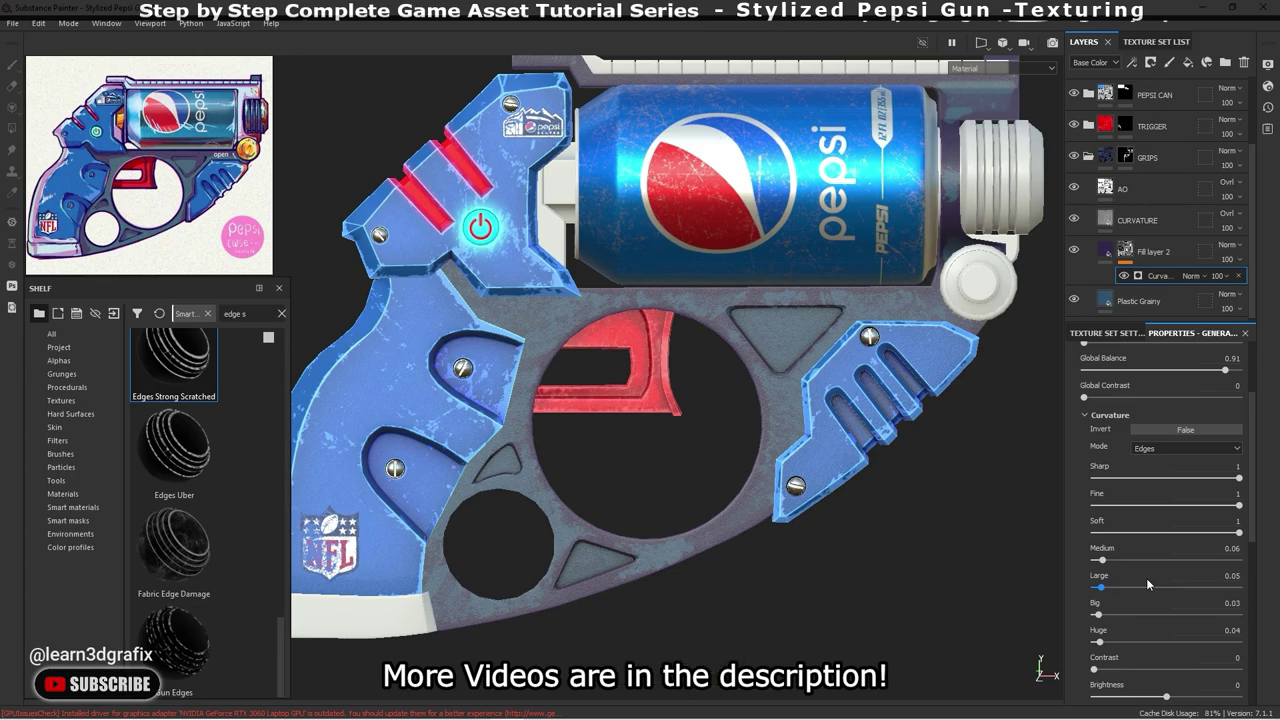
scroll(1146, 578, down, 4)
click(1090, 576)
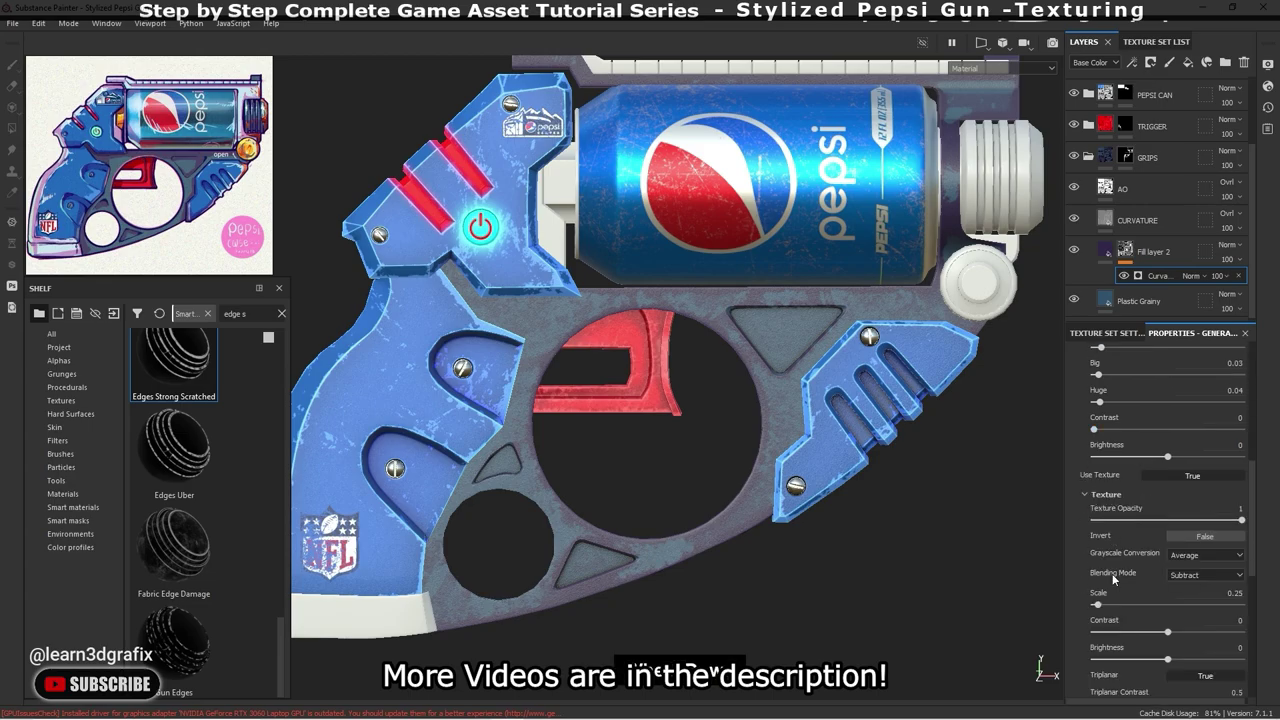
scroll(1110, 578, down, 2)
scroll(1114, 578, down, 2)
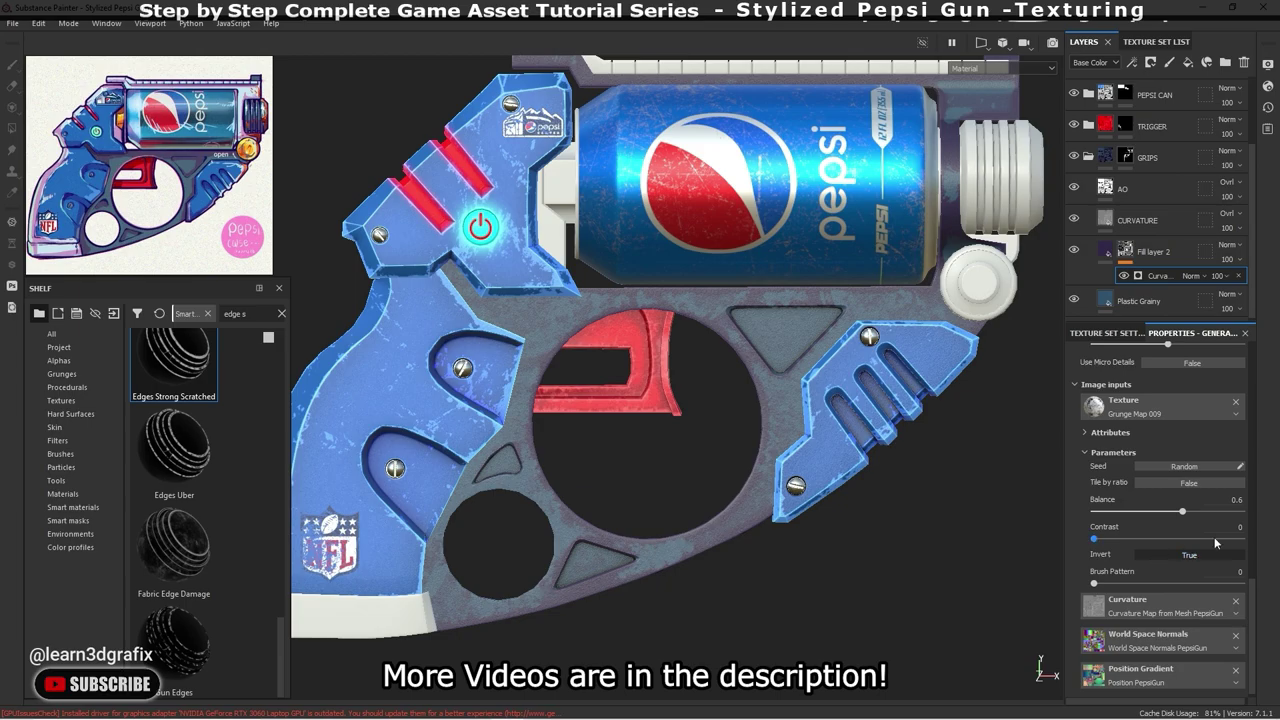
- Add a Blur filter to Fill layer 2's mask at intensity 0.79
right_click(1121, 250)
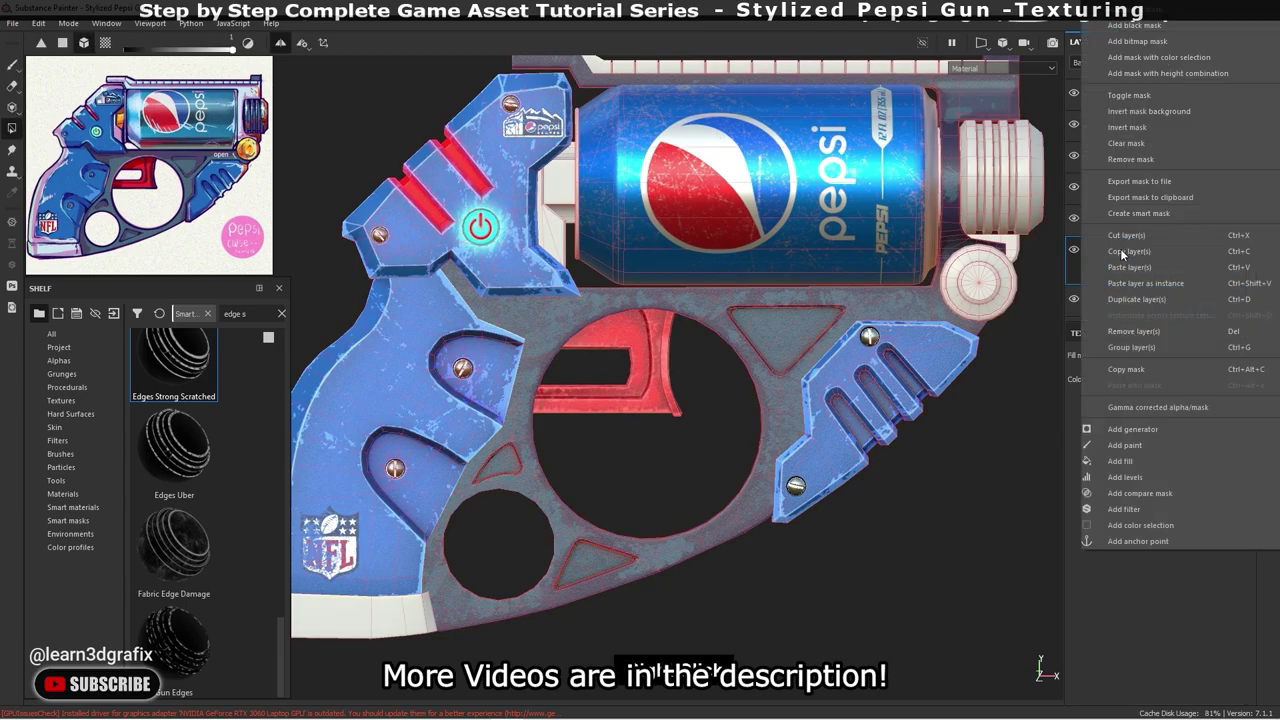
click(1159, 505)
click(1199, 382)
click(1213, 428)
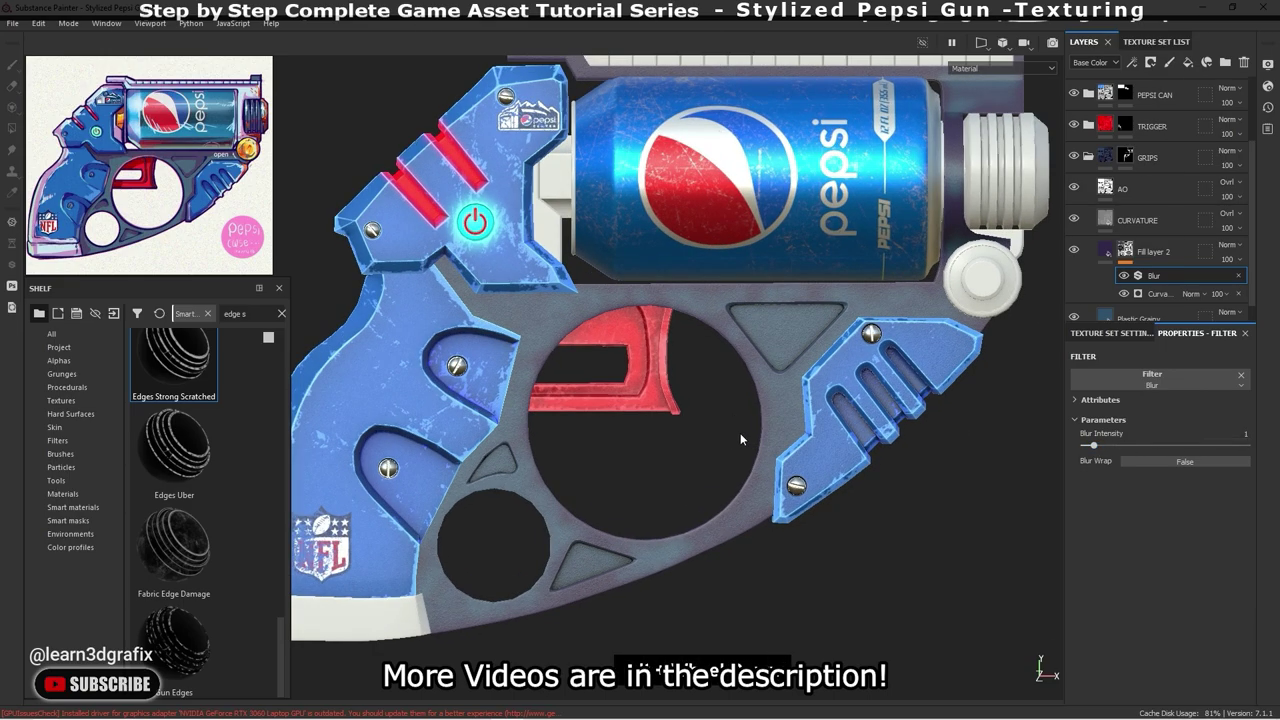
alt+drag(744, 437, 779, 437)
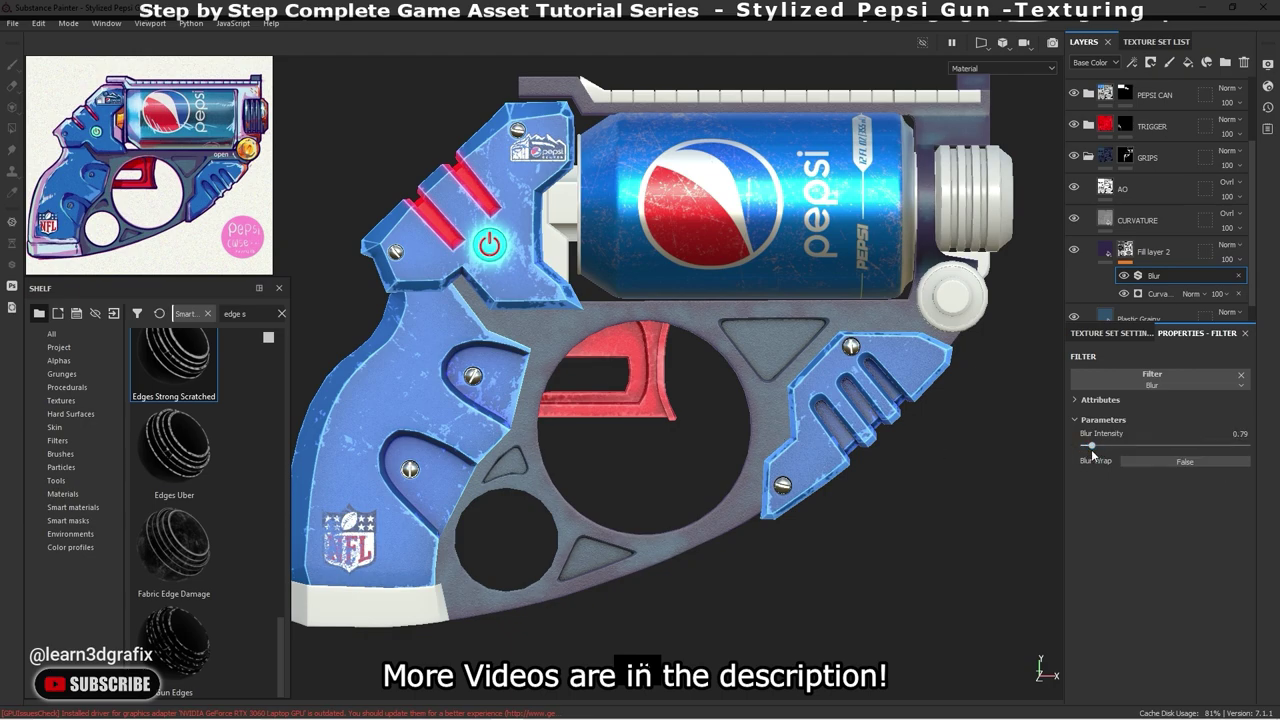
- Add a paint effect to the mask and pick the Dirt 1 brush
right_click(1125, 273)
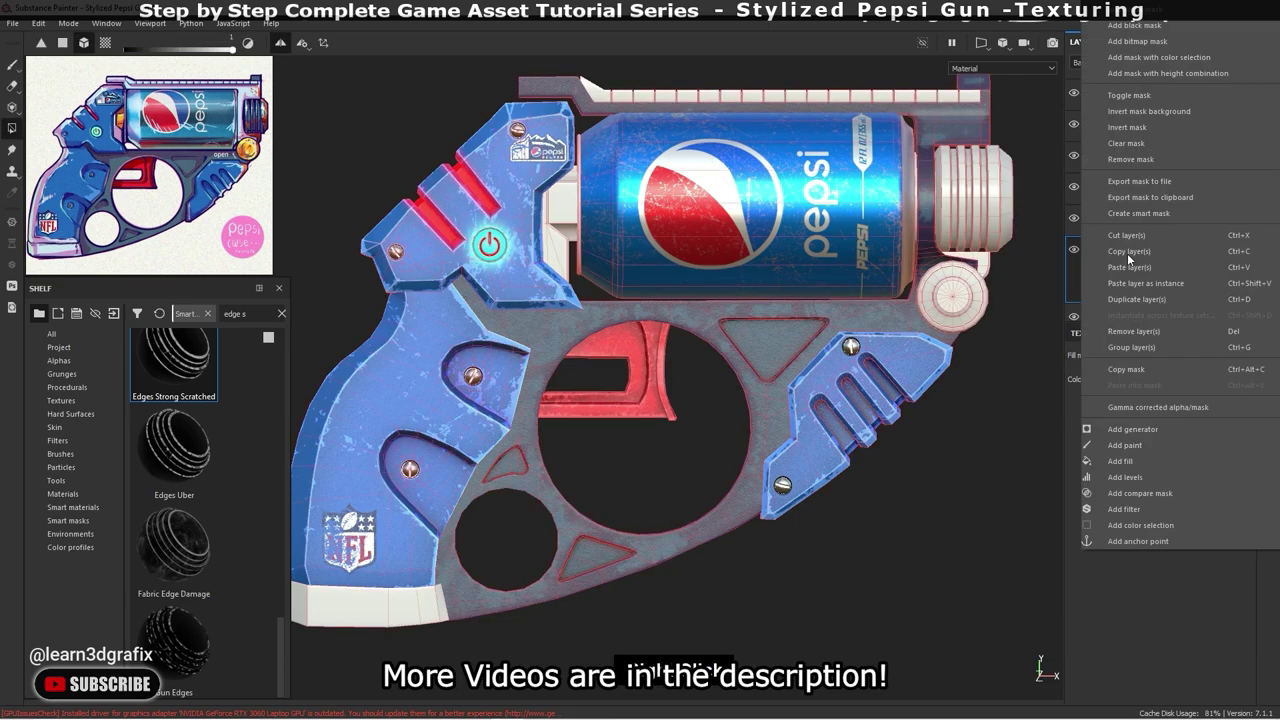
click(1154, 446)
key(1)
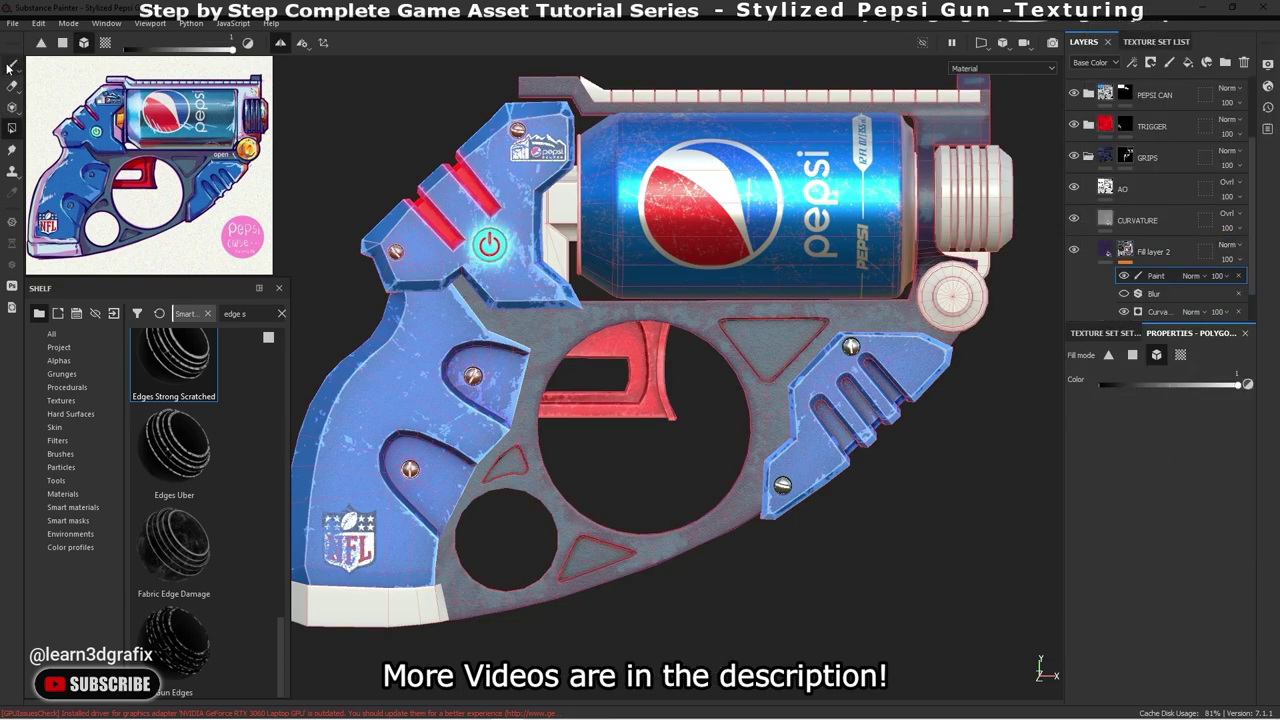
click(74, 456)
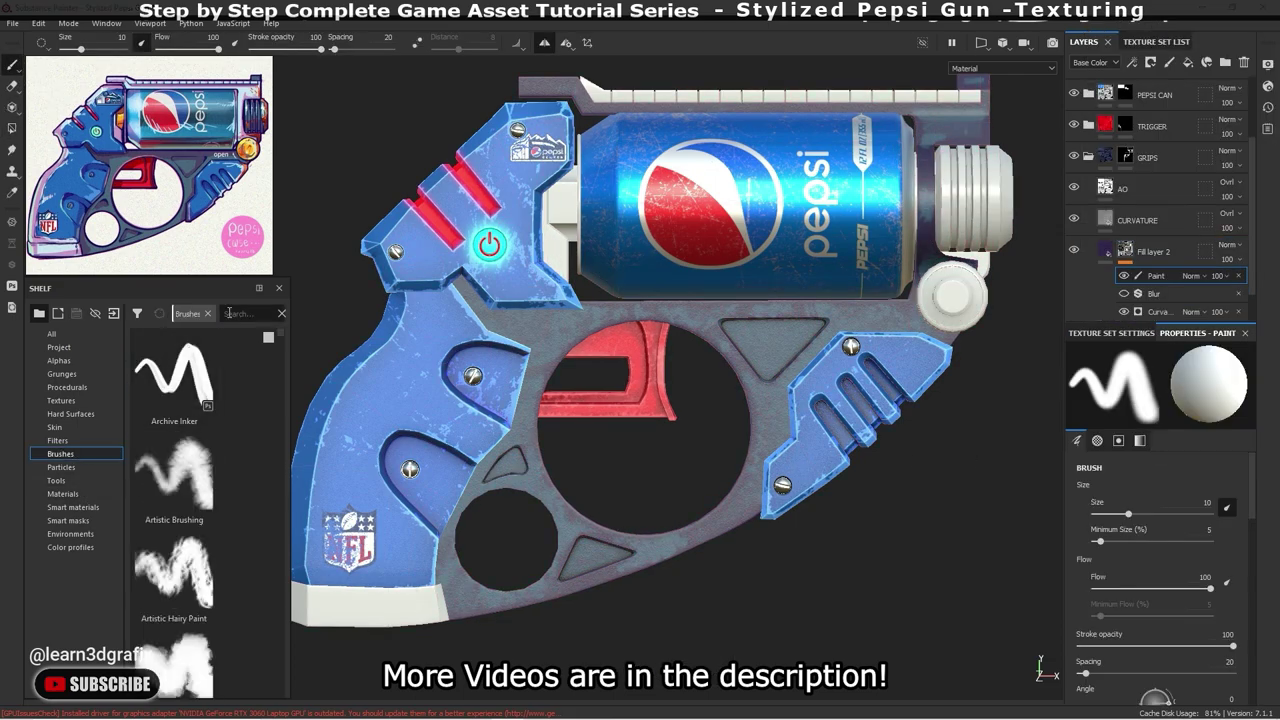
text(dirt)
scroll(231, 546, down, 3)
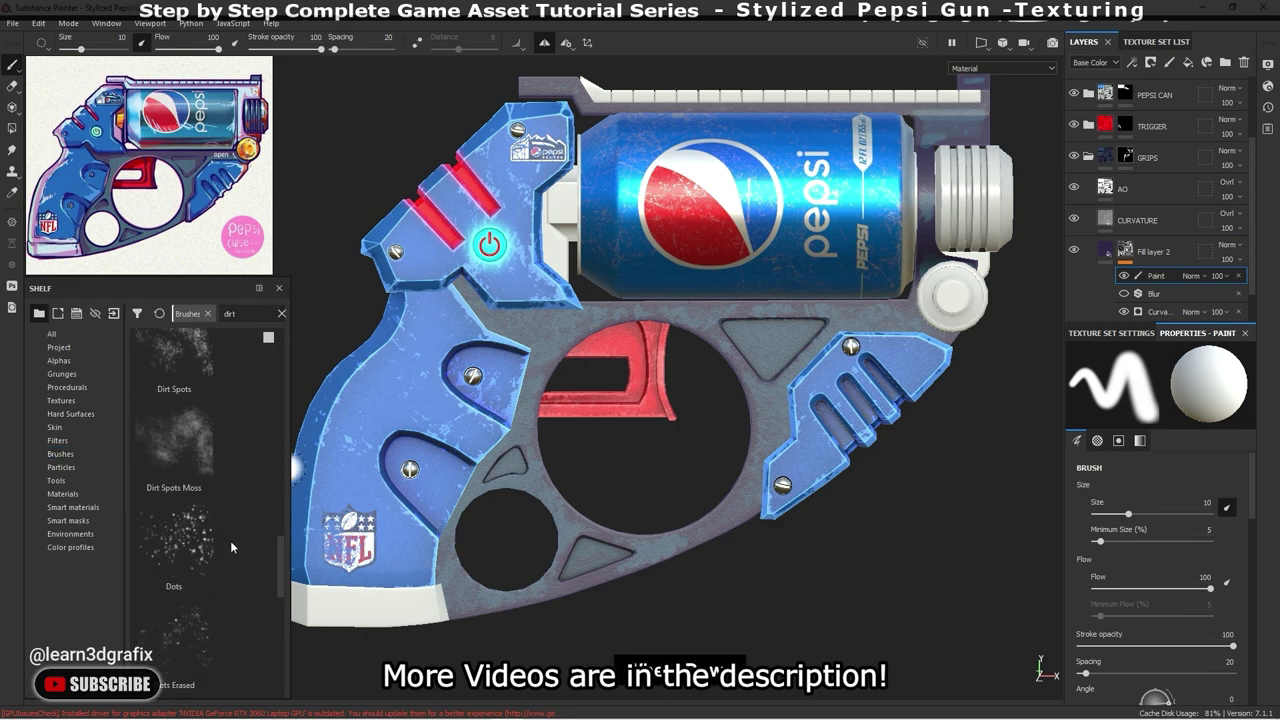
scroll(230, 516, down, 2)
scroll(230, 509, up, 2)
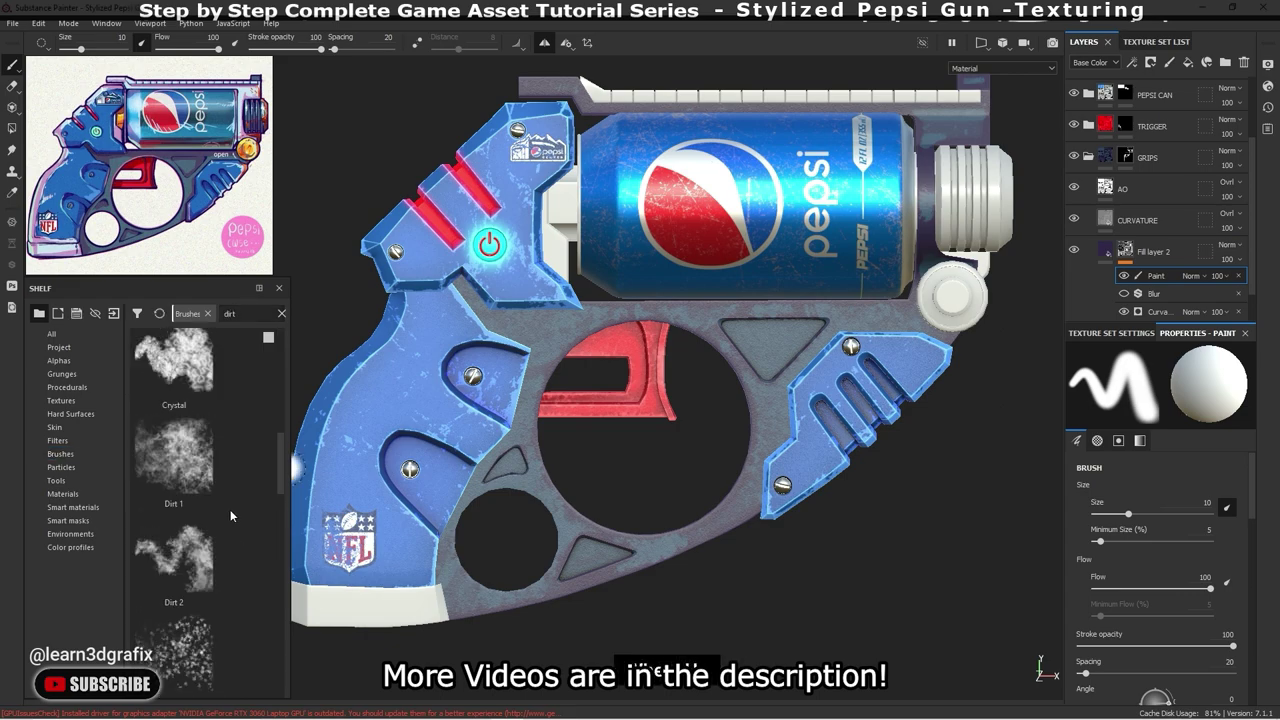
click(174, 455)
scroll(541, 391, up, 2)
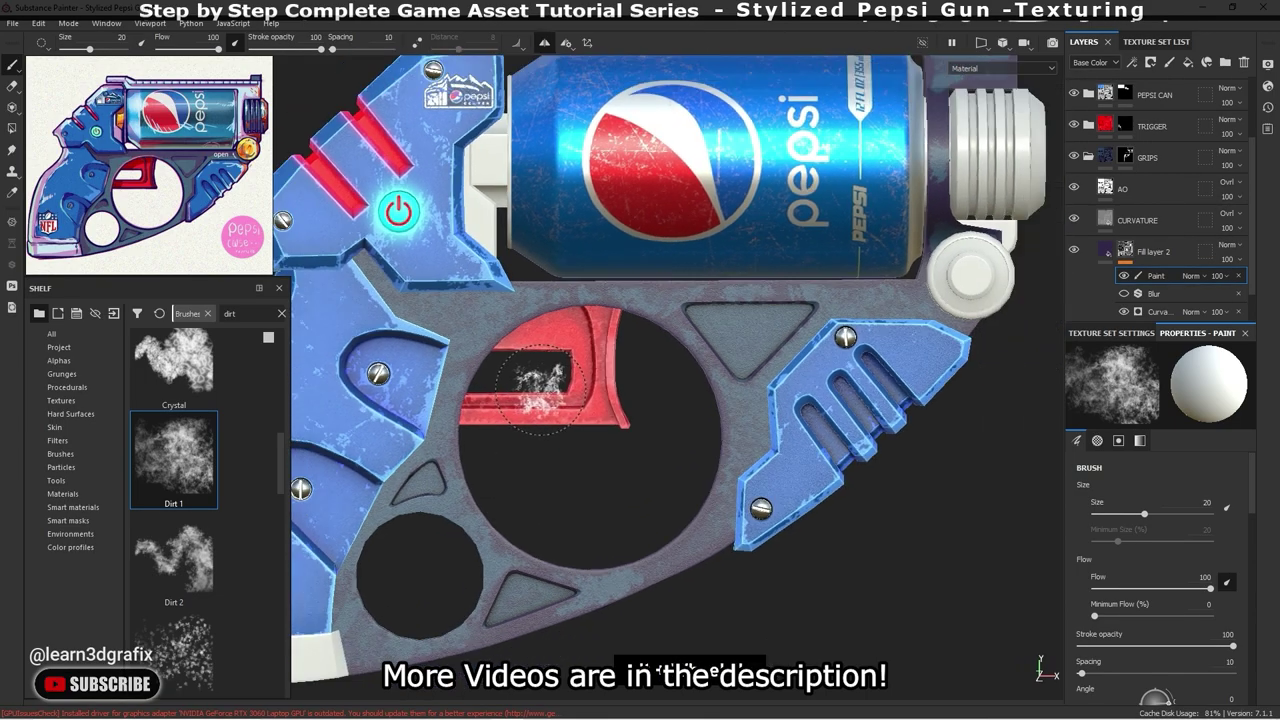
scroll(468, 400, up, 2)
scroll(472, 398, up, 2)
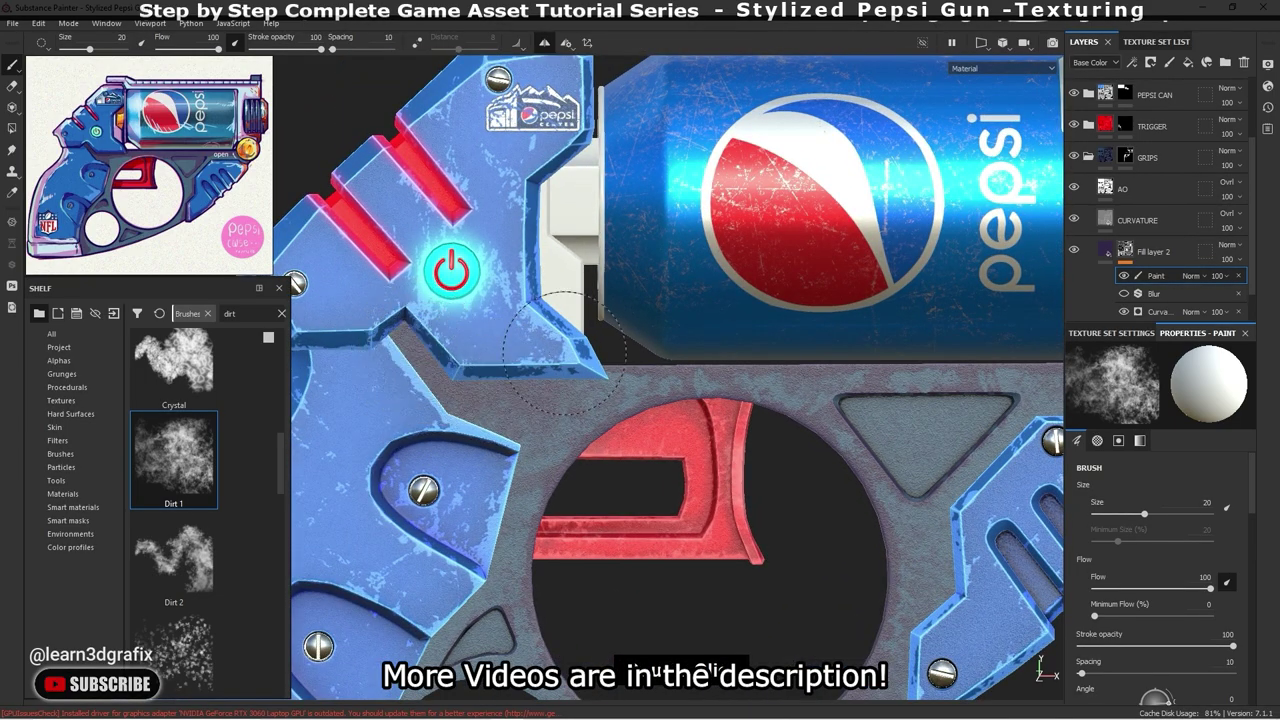
- Shrink the brush to about 14 and dab dirt near the upper screw cutouts
ctrl+right_drag(605, 368, 570, 385)
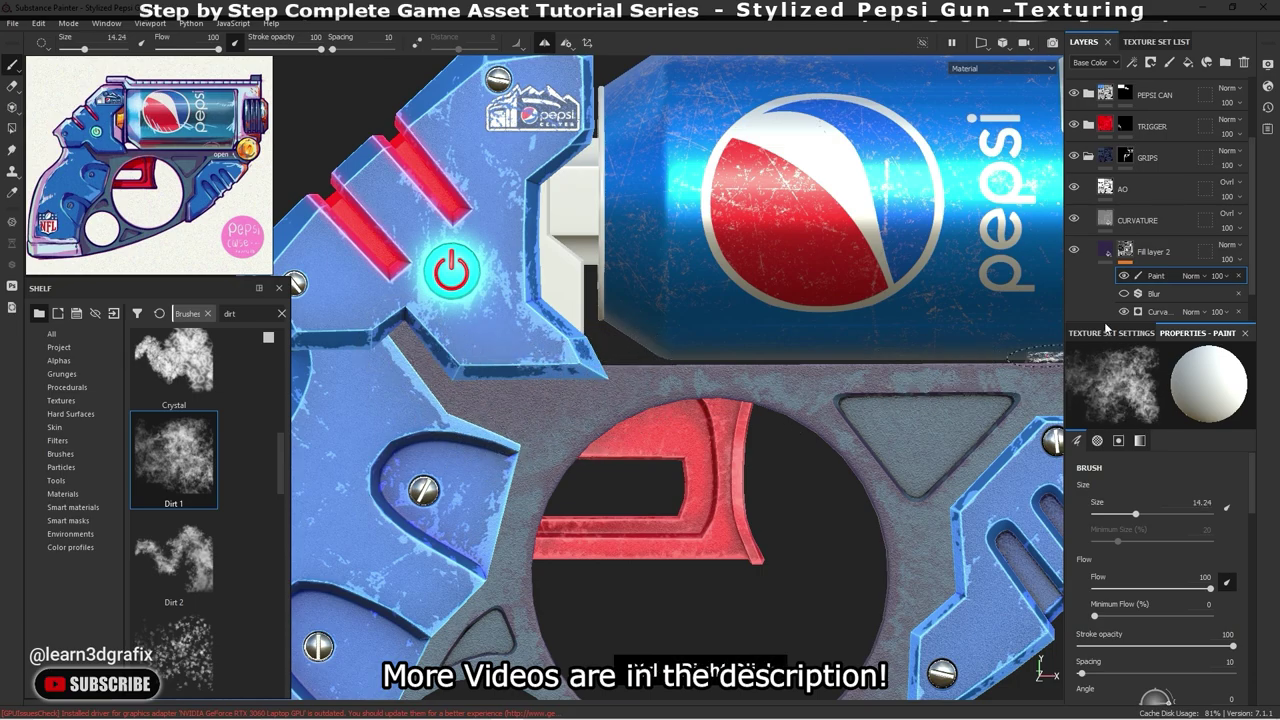
click(1125, 255)
click(1125, 267)
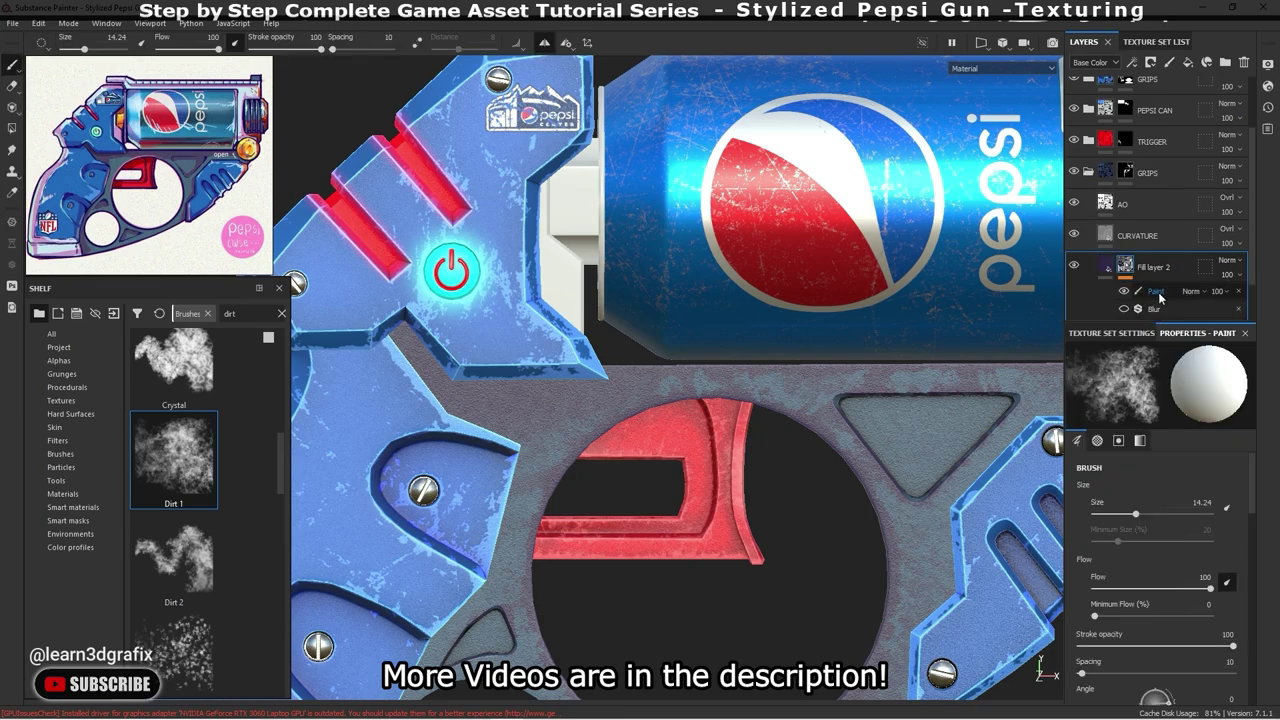
scroll(547, 494, down, 3)
scroll(514, 386, up, 4)
scroll(530, 390, up, 2)
alt+drag(487, 472, 466, 541)
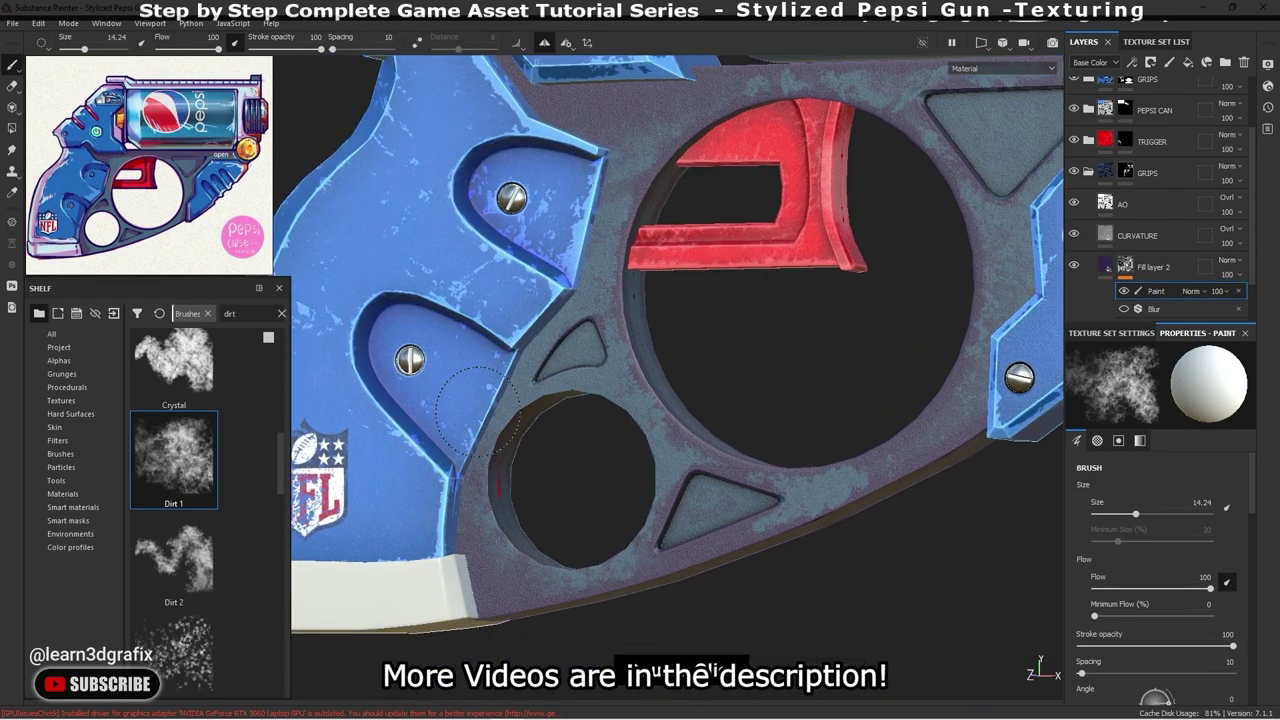
alt+drag(470, 405, 580, 240)
click(592, 218)
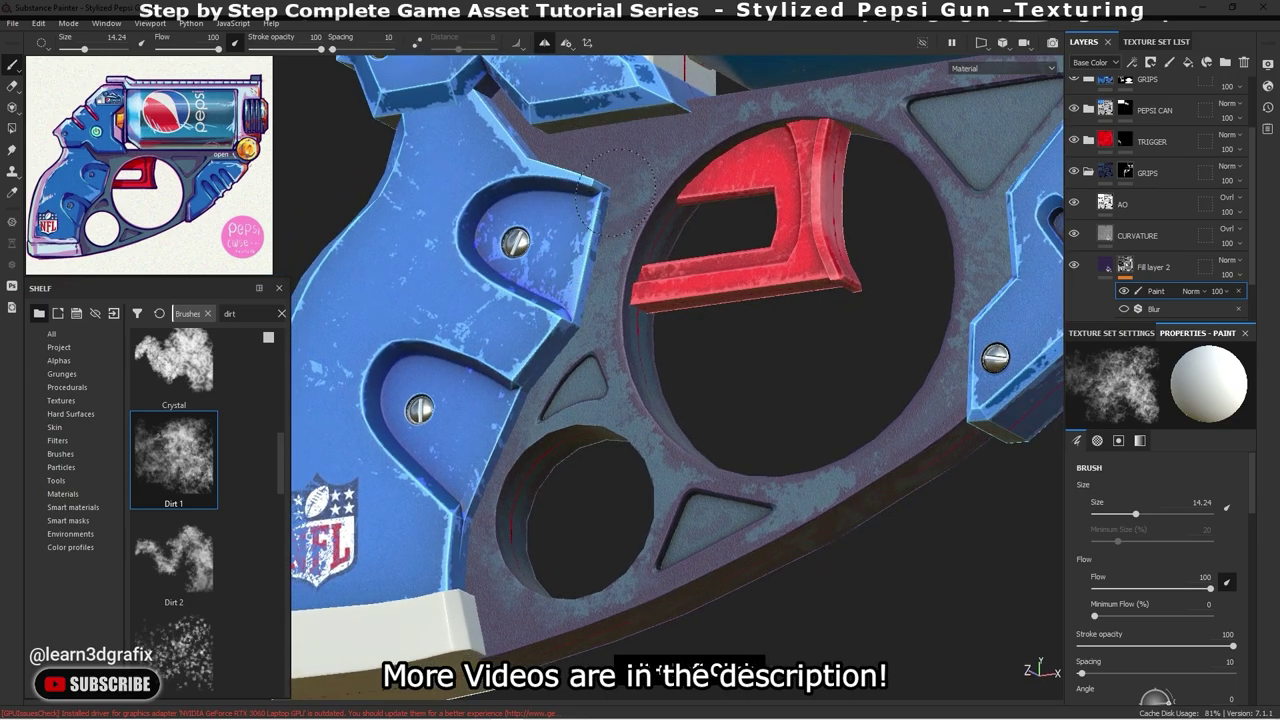
alt+drag(563, 318, 551, 346)
click(551, 346)
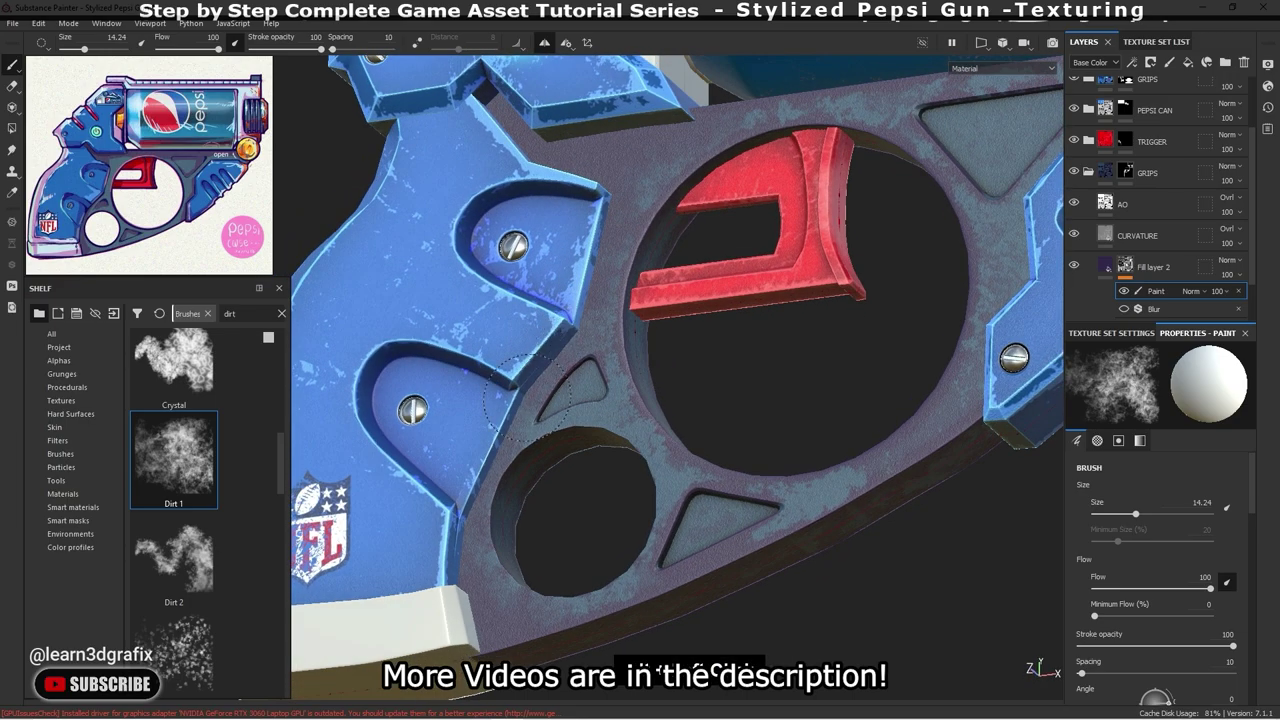
- Paint dirt along the frame's lower edge near the grip
alt+drag(527, 398, 508, 486)
alt+right_drag(508, 486, 493, 529)
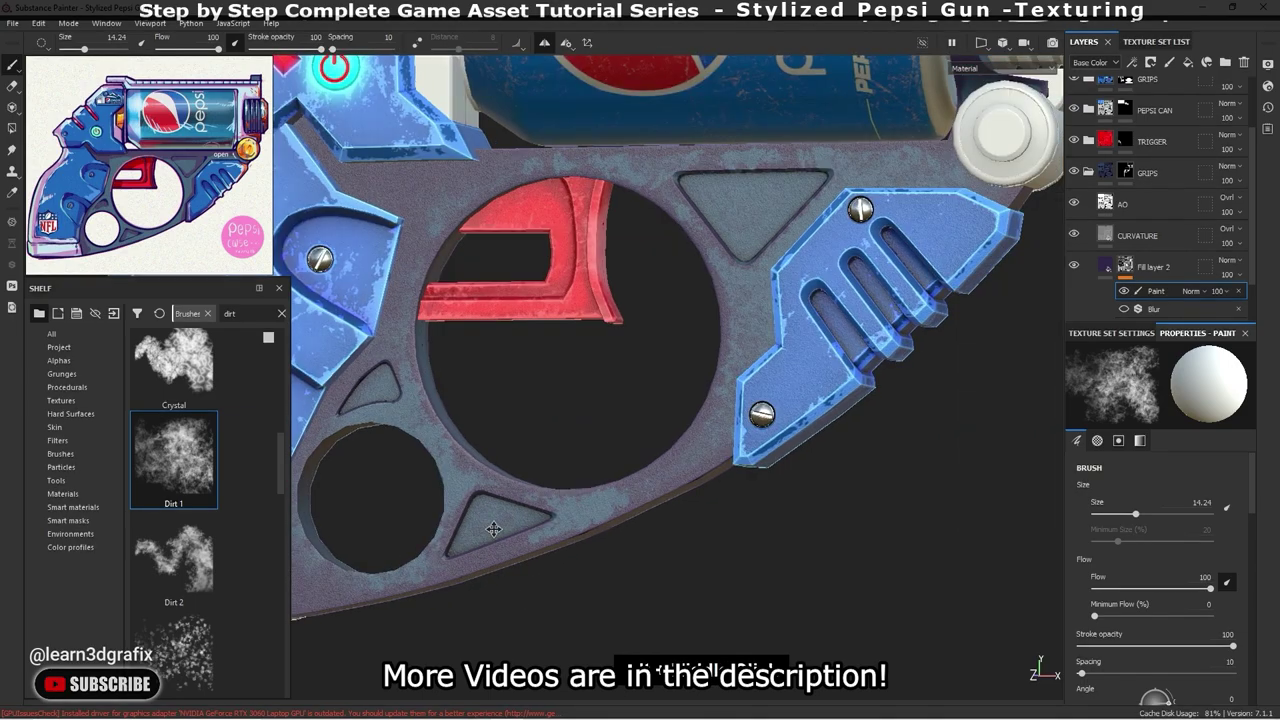
alt+drag(493, 529, 735, 400)
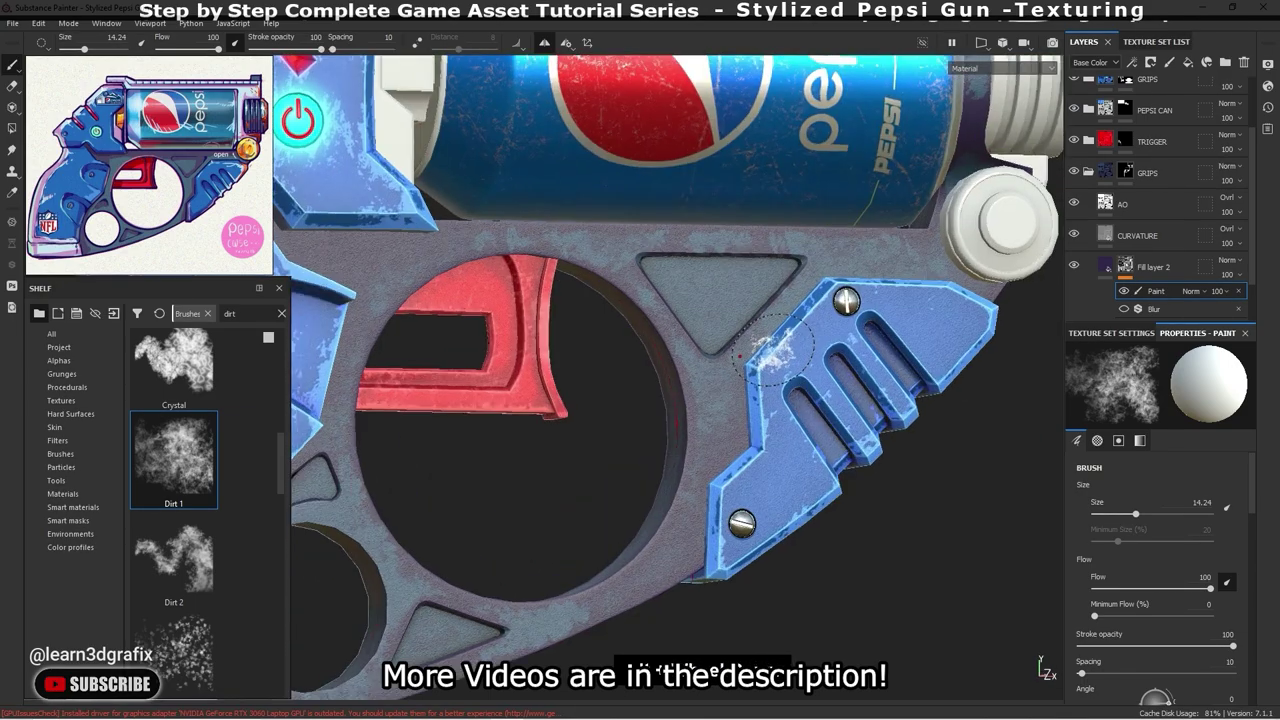
alt+right_drag(795, 272, 728, 440)
alt+drag(690, 560, 735, 490)
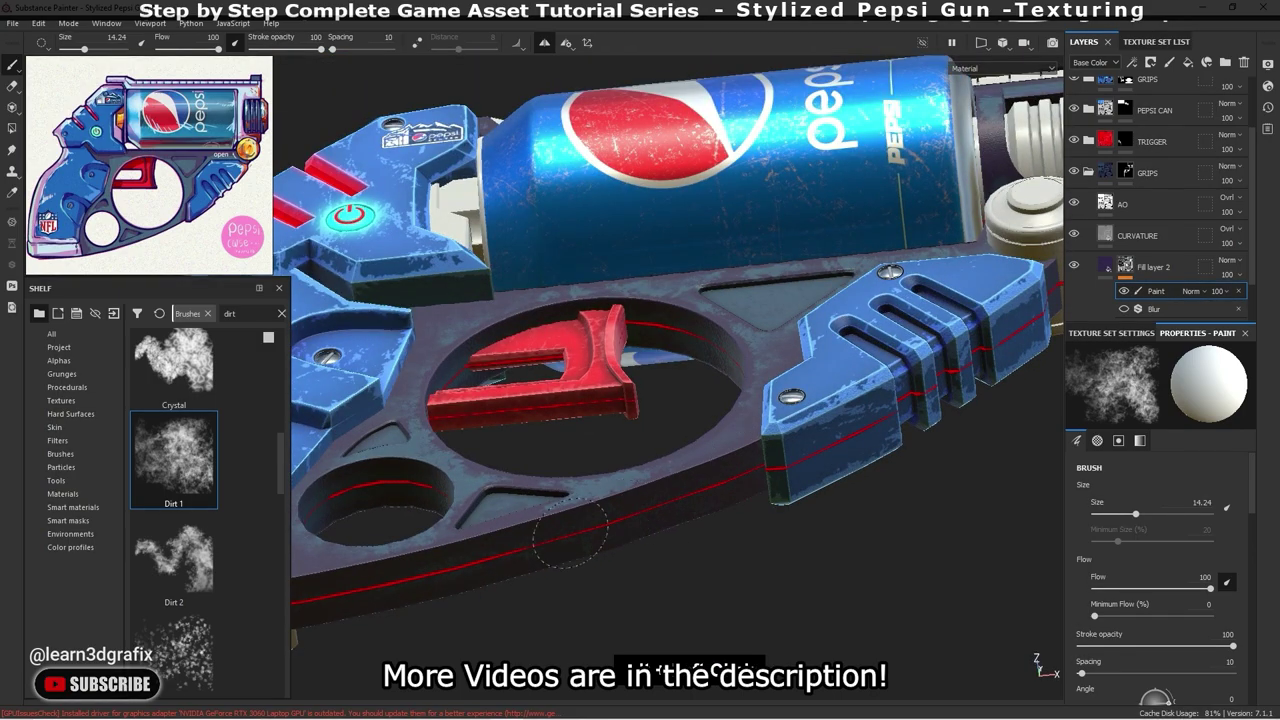
click(509, 537)
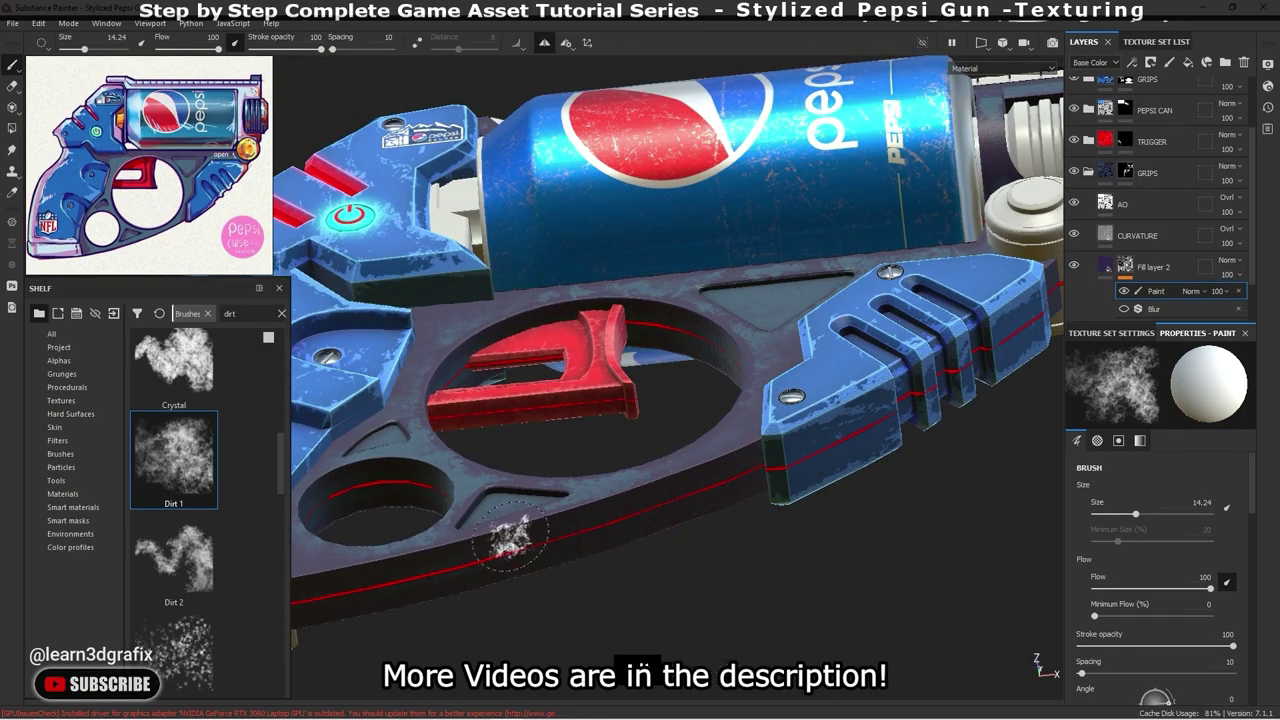
alt+drag(509, 537, 655, 462)
alt+drag(355, 565, 727, 408)
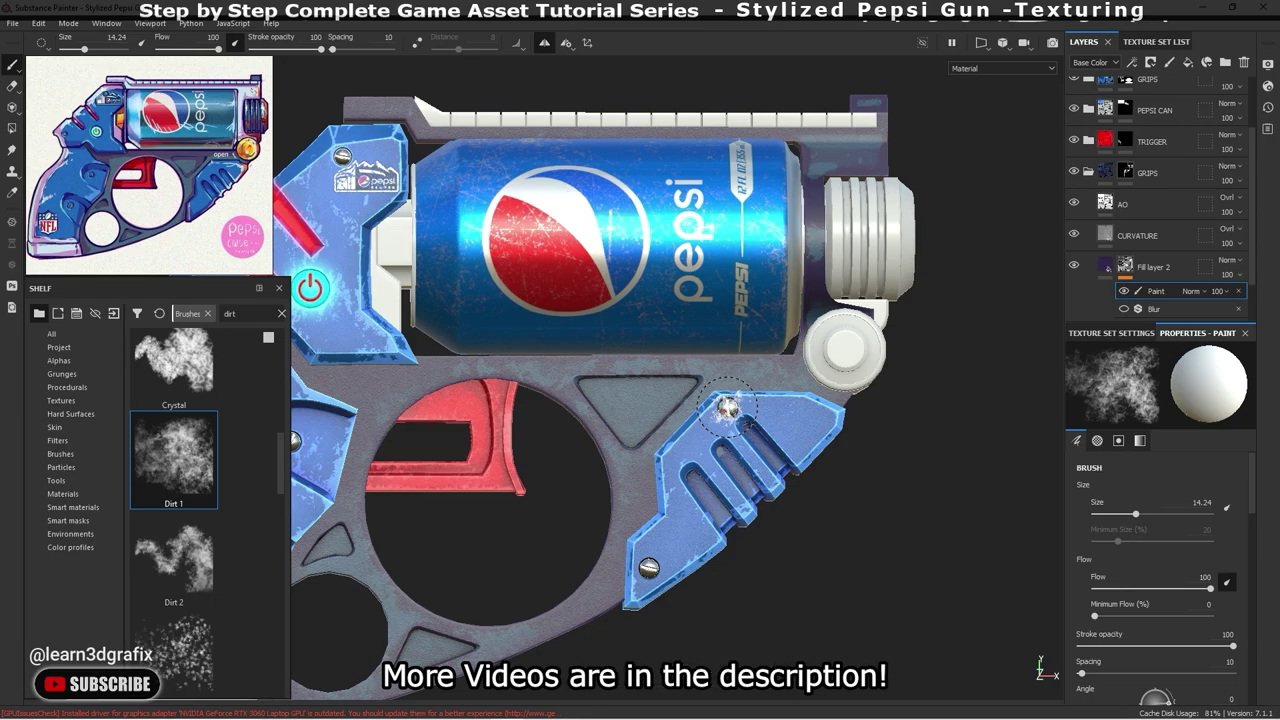
- Lower the brush flow to 20
scroll(790, 365, up, 4)
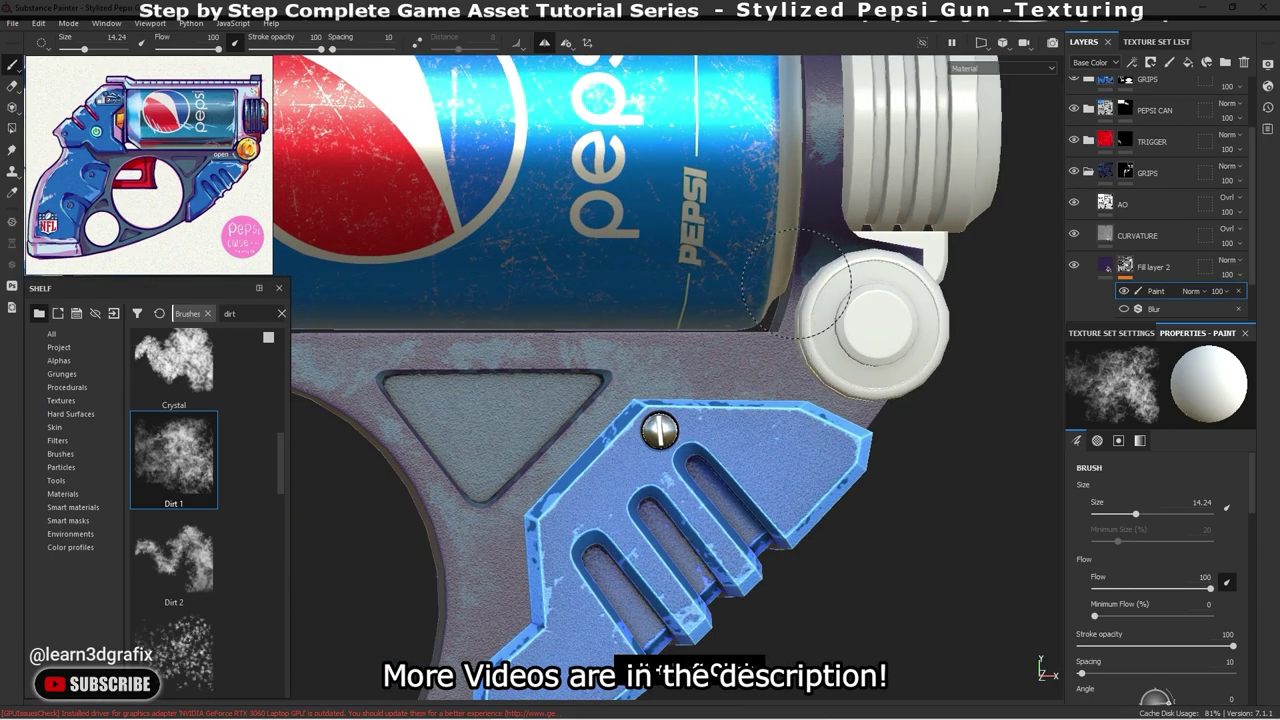
scroll(795, 285, down, 5)
alt+drag(795, 285, 661, 364)
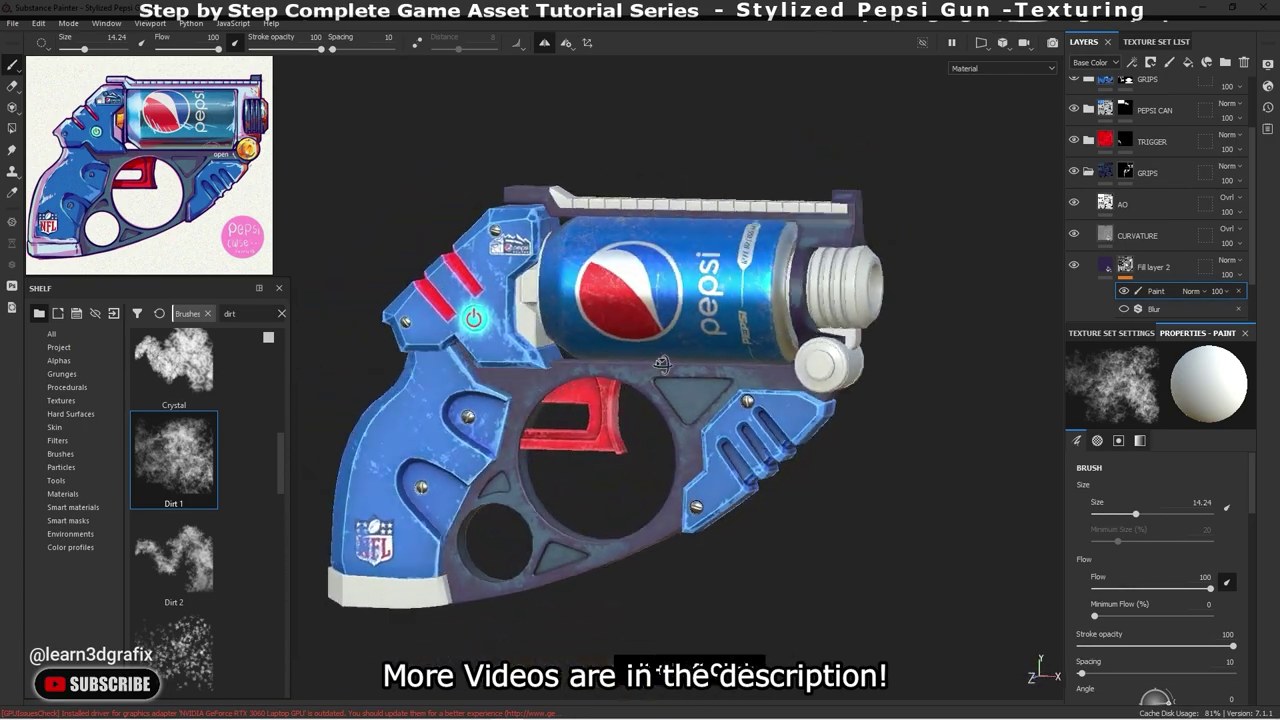
scroll(661, 364, up, 2)
scroll(680, 365, up, 2)
scroll(685, 330, up, 2)
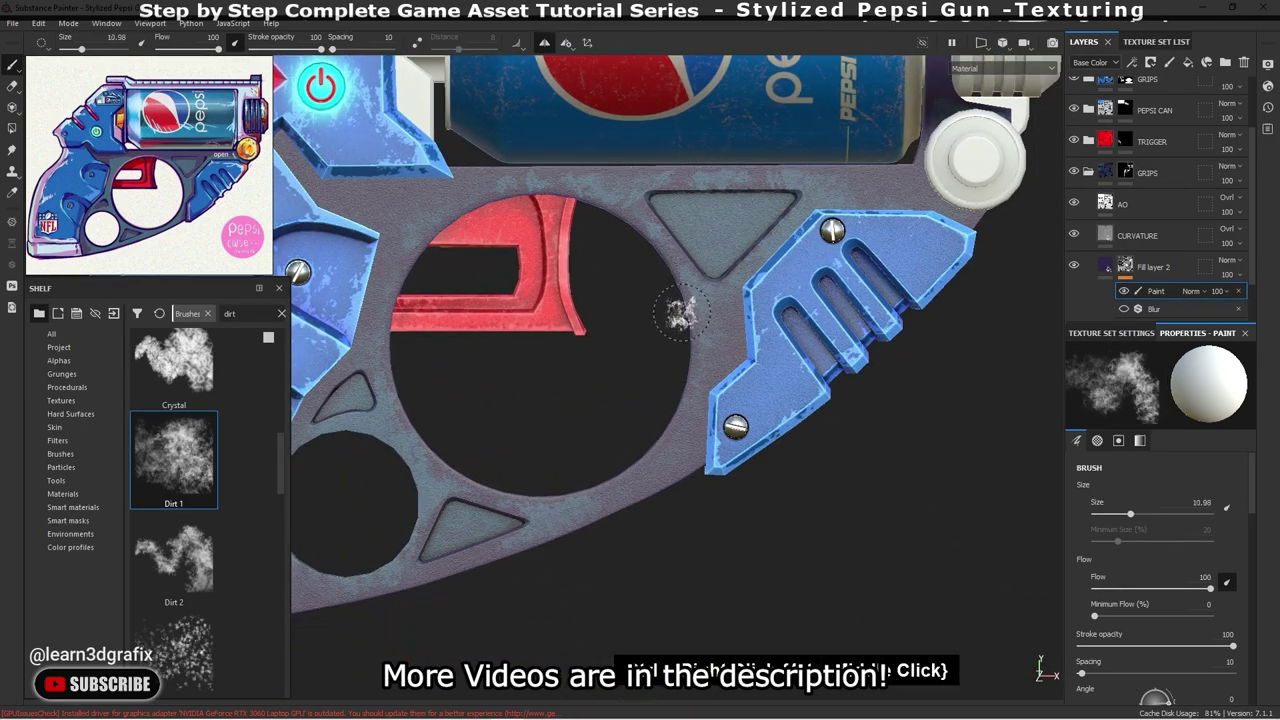
scroll(681, 313, up, 2)
text(0)
key(Return)
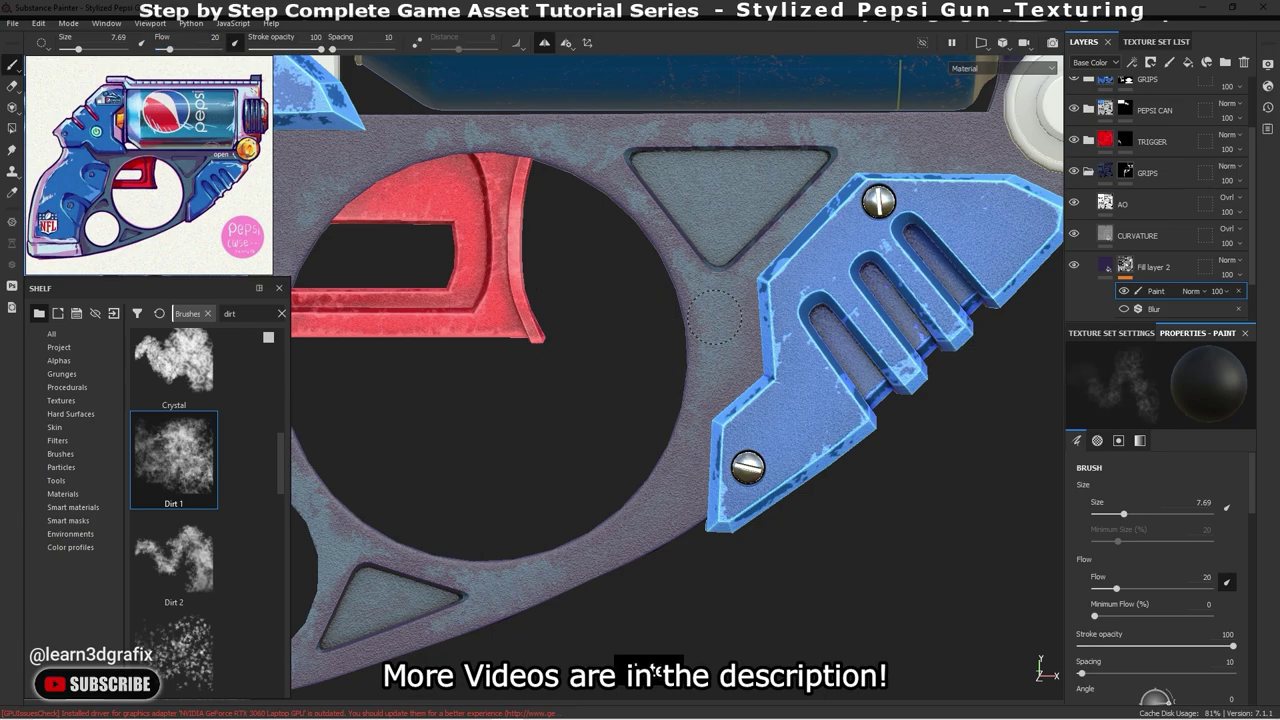
- Enlarge the brush, raise flow to 52, and paint dirt inside the triangular recess
alt+middle_drag(713, 316, 753, 303)
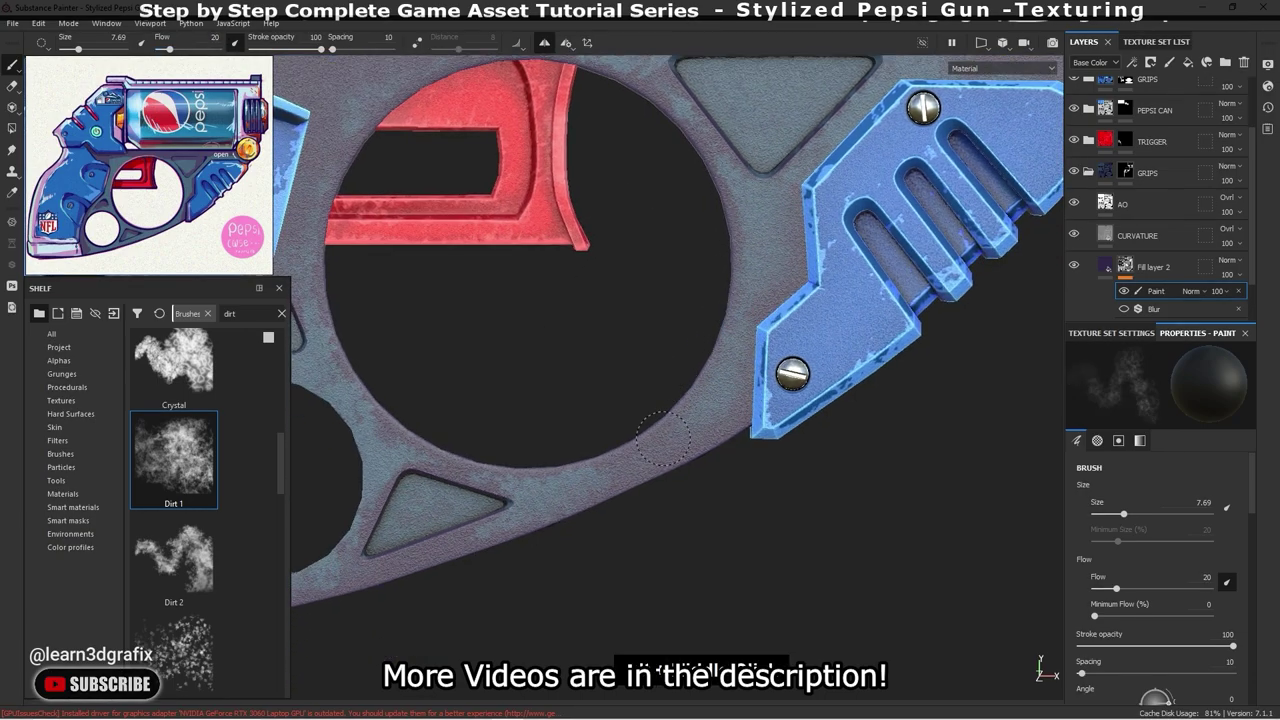
alt+drag(674, 406, 738, 398)
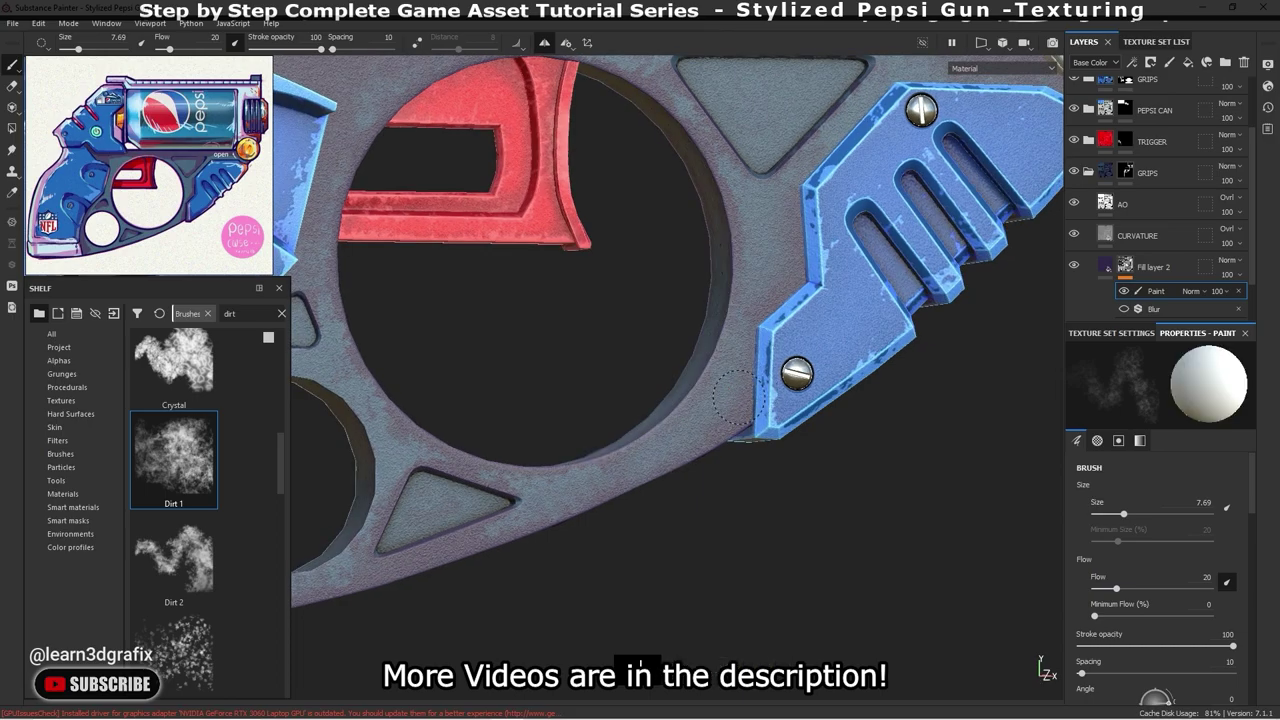
alt+drag(797, 180, 487, 275)
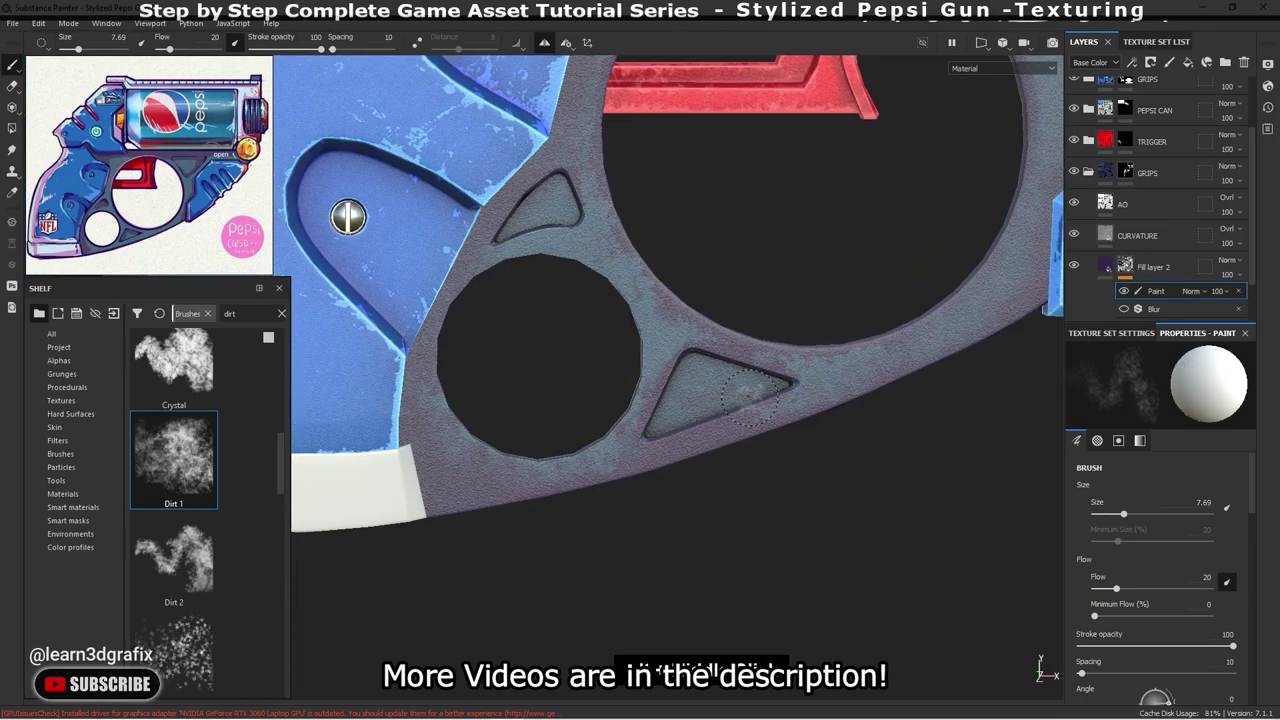
scroll(487, 275, up, 3)
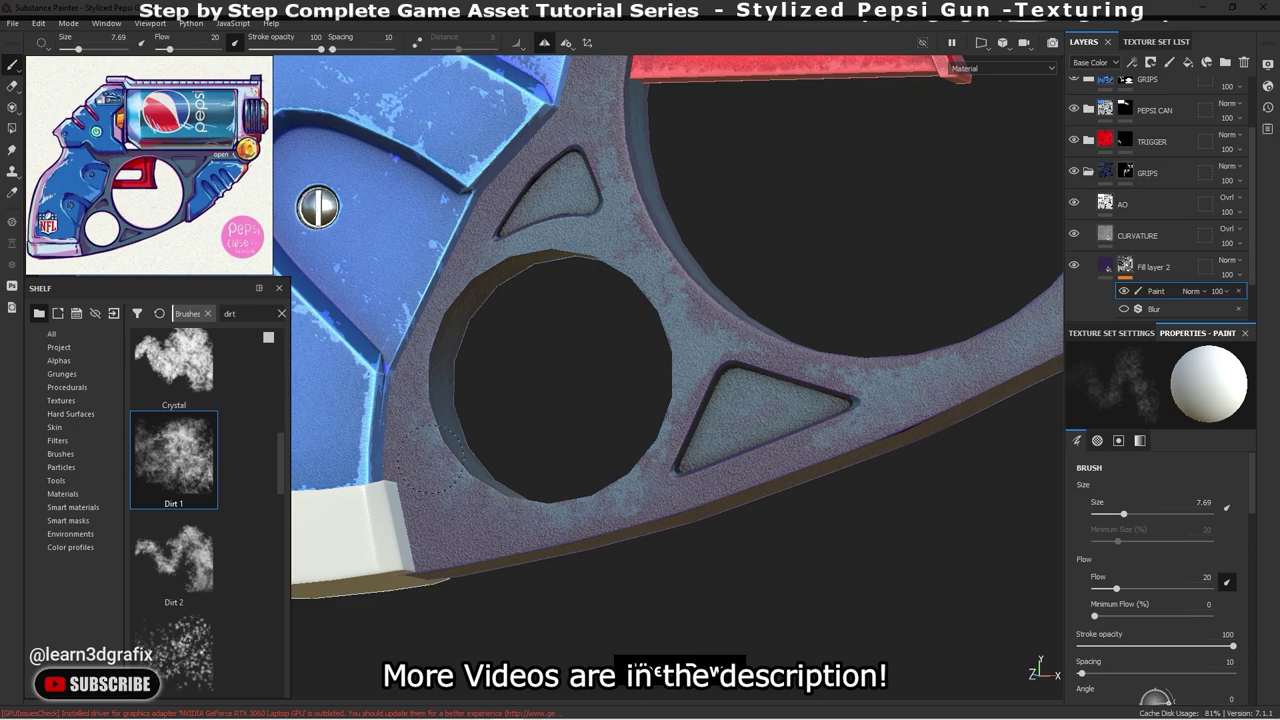
scroll(430, 455, down, 3)
alt+drag(430, 455, 470, 510)
scroll(470, 510, up, 3)
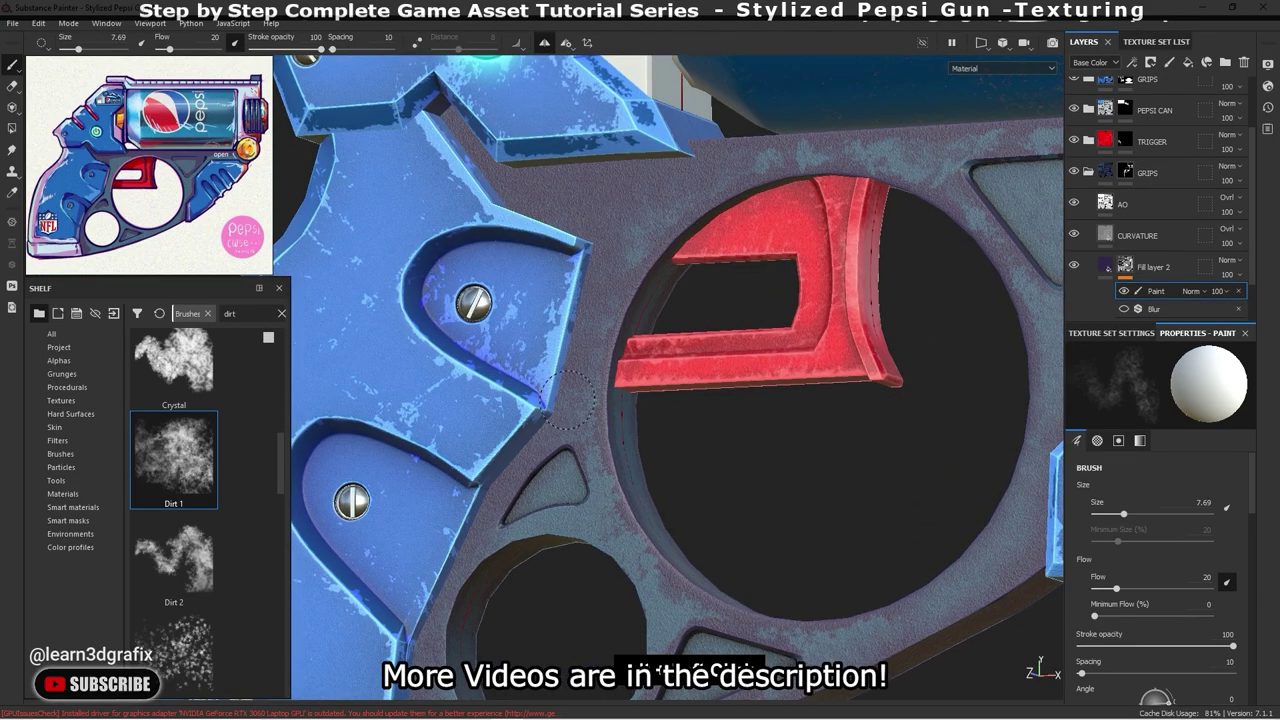
alt+middle_drag(620, 245, 681, 325)
scroll(681, 325, down, 3)
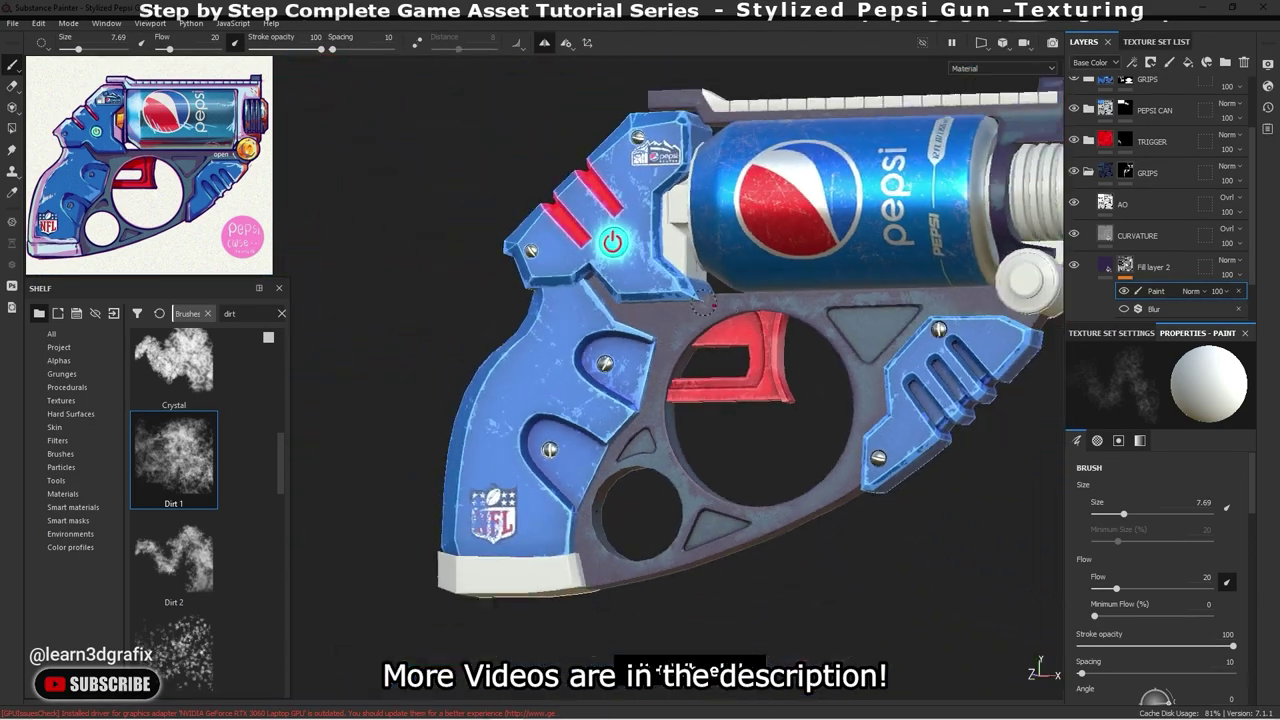
scroll(681, 325, up, 3)
scroll(580, 310, up, 2)
scroll(477, 298, up, 2)
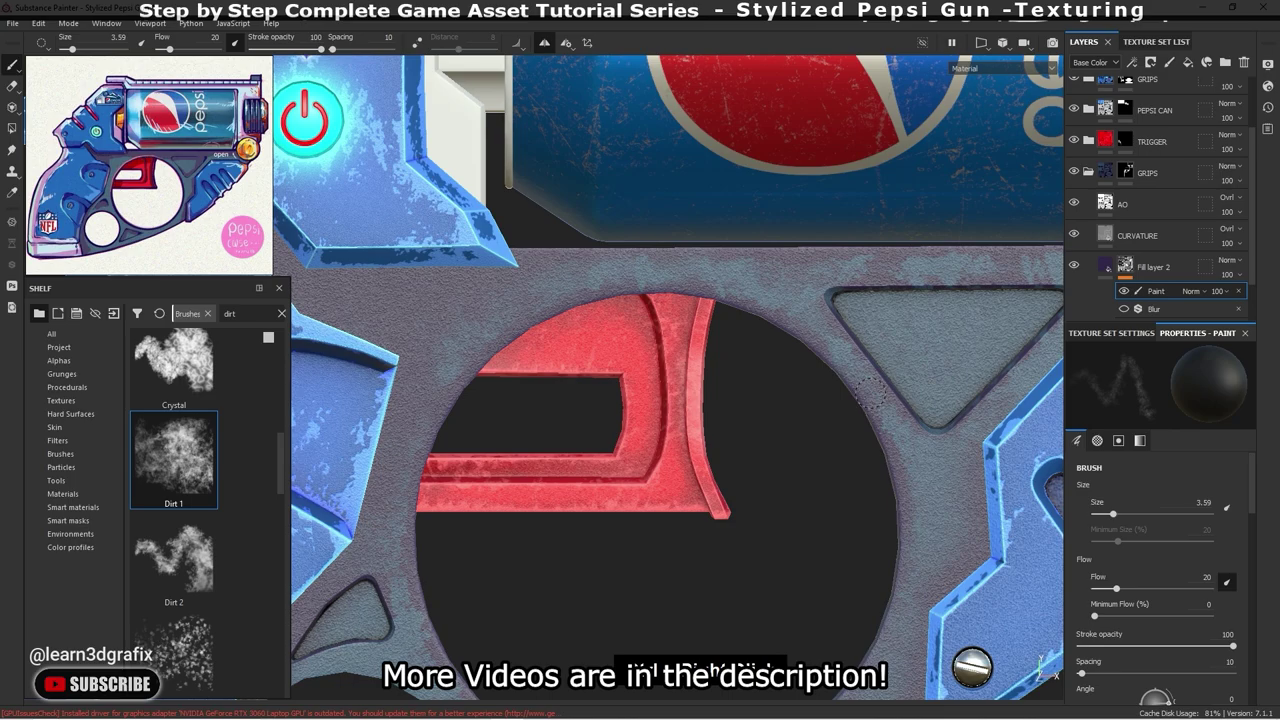
scroll(750, 272, down, 2)
scroll(770, 225, up, 2)
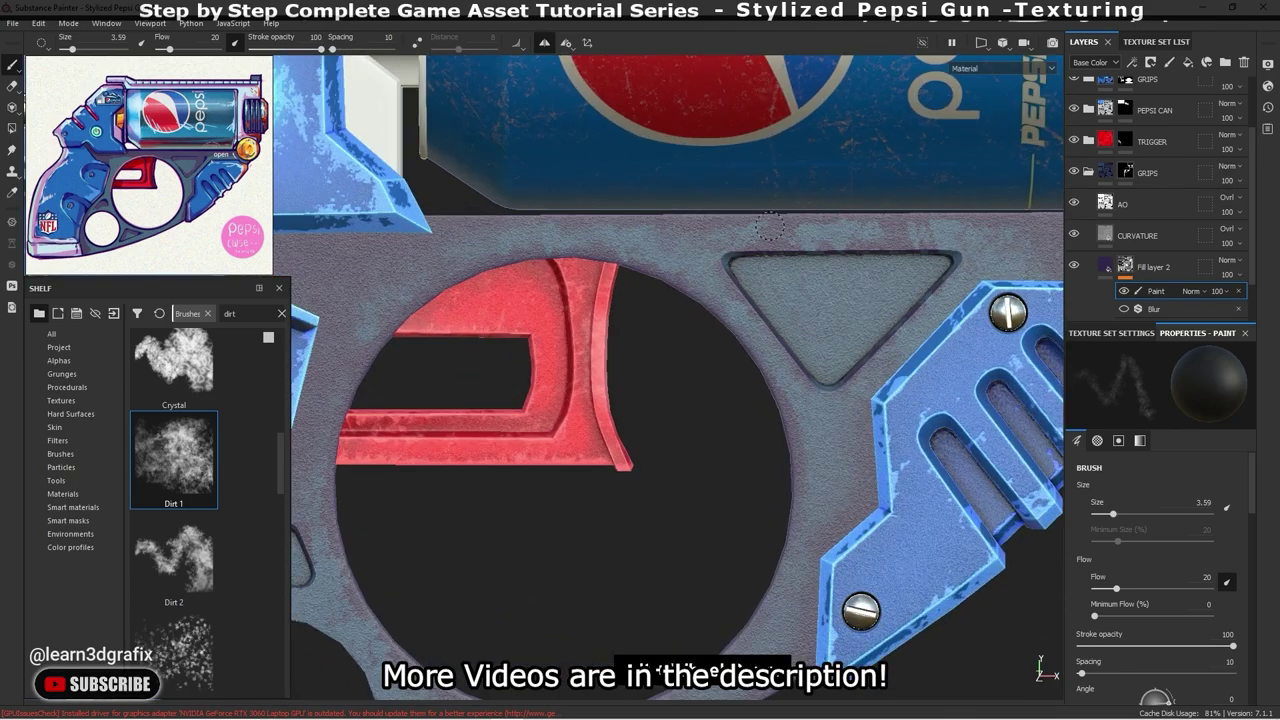
scroll(768, 232, up, 1)
scroll(712, 290, up, 1)
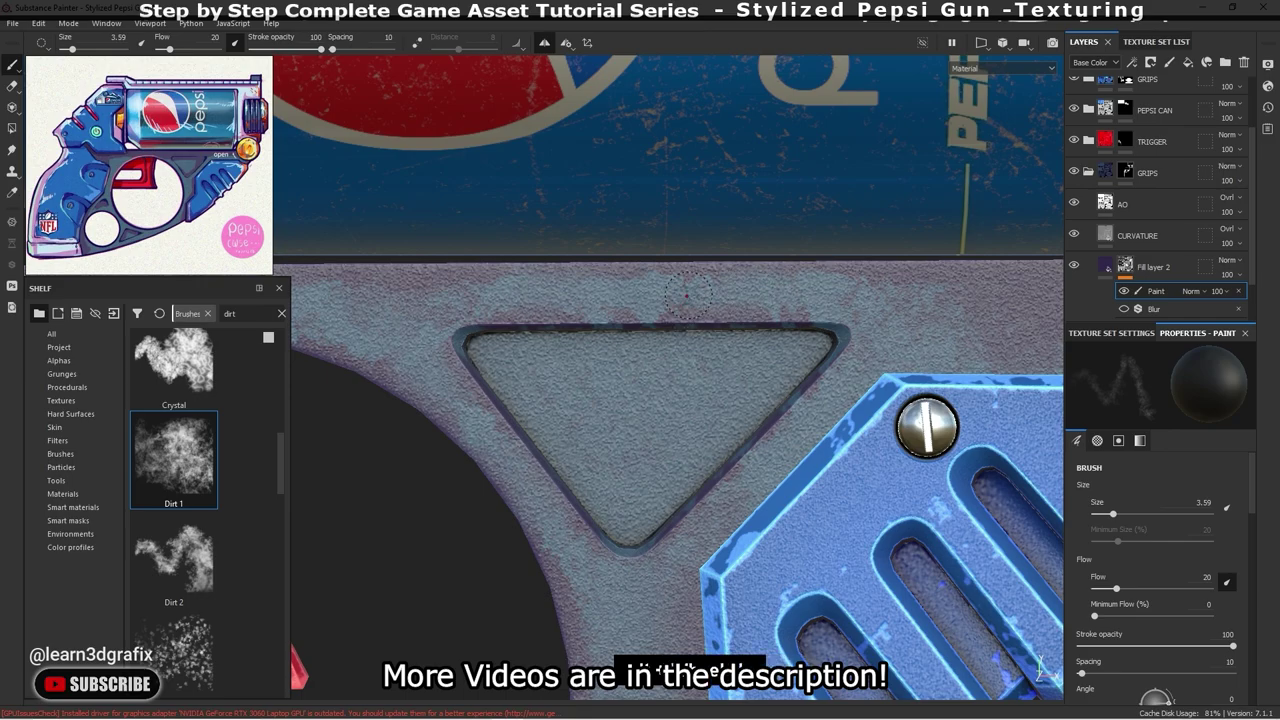
scroll(686, 290, down, 3)
scroll(690, 380, up, 3)
alt+drag(690, 400, 693, 470)
scroll(693, 478, down, 2)
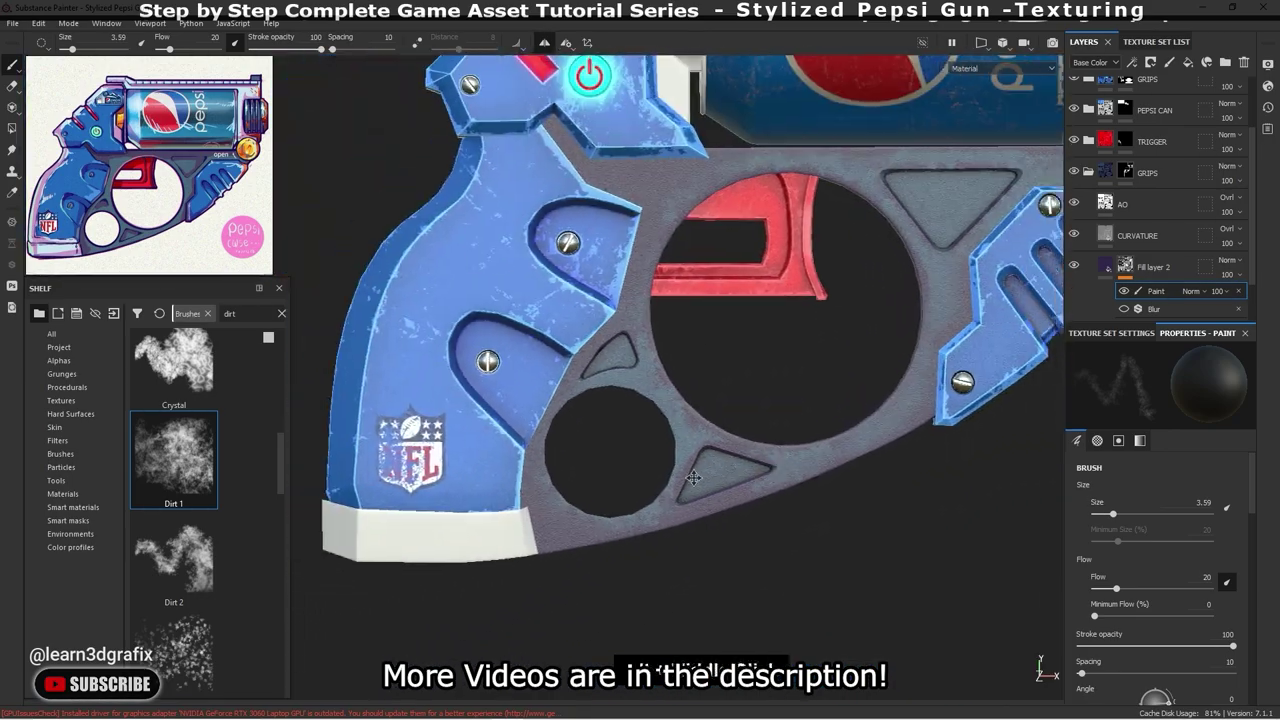
scroll(693, 478, up, 1)
scroll(790, 330, up, 2)
scroll(790, 330, up, 1)
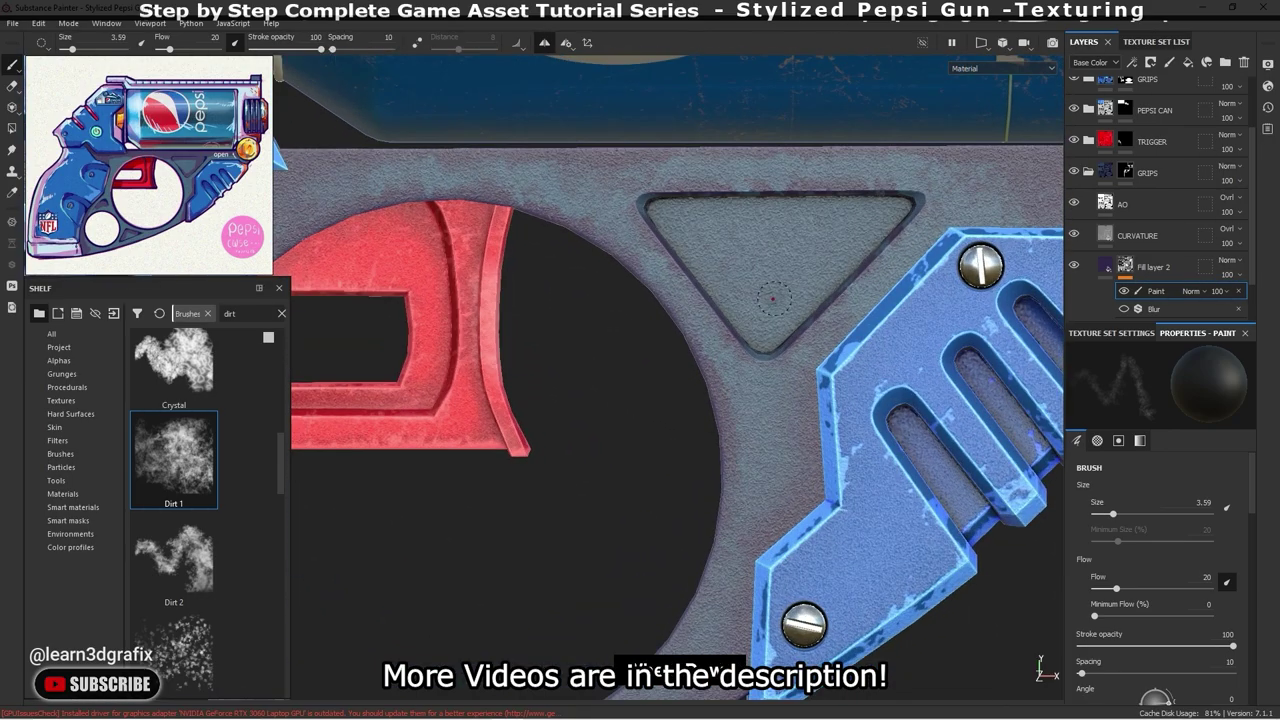
key(bracketright)
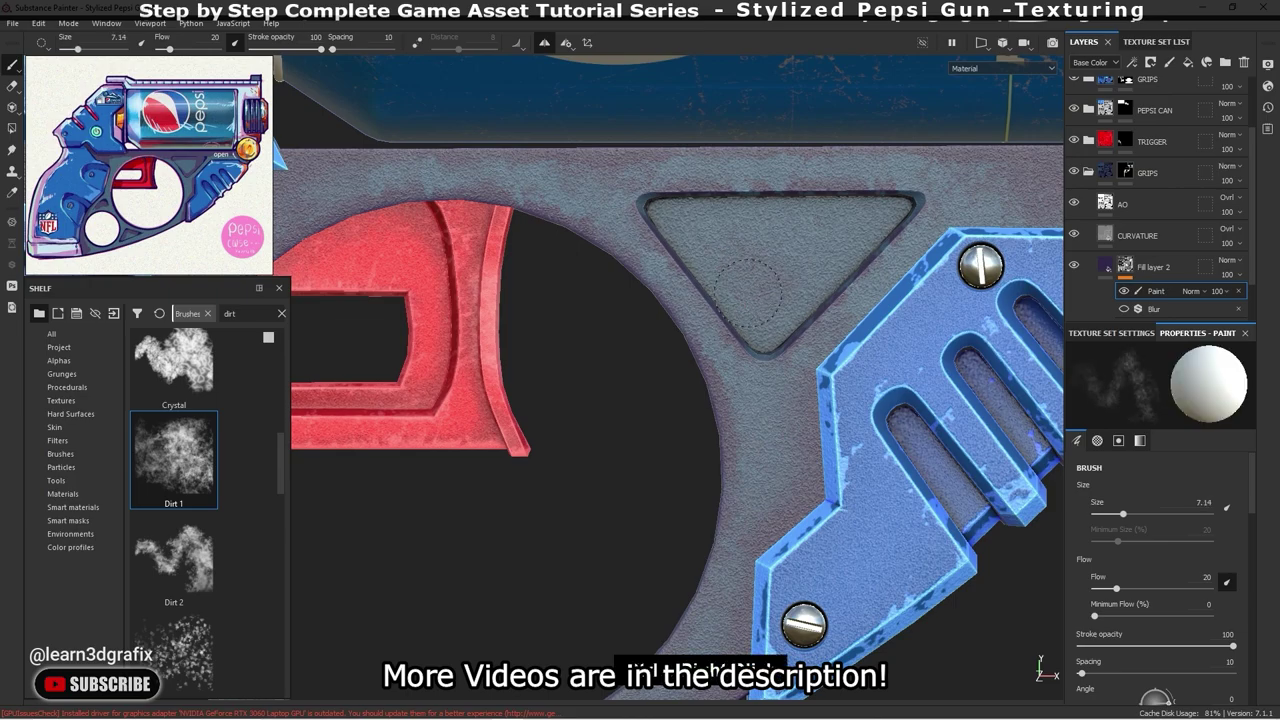
drag(180, 52, 189, 50)
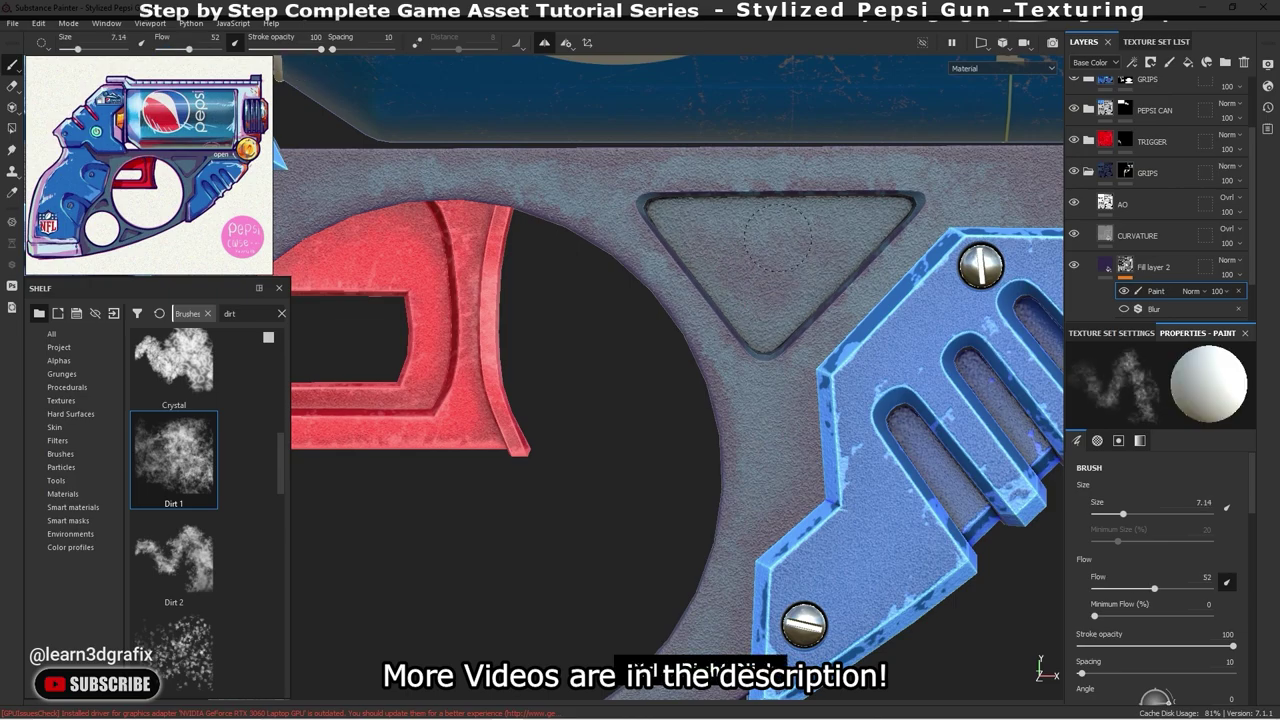
alt+drag(778, 236, 678, 228)
click(752, 296)
mouse_move(752, 296)
alt+mouse_down()
mouse_move(770, 340)
mouse_move(843, 155)
alt+mouse_up()
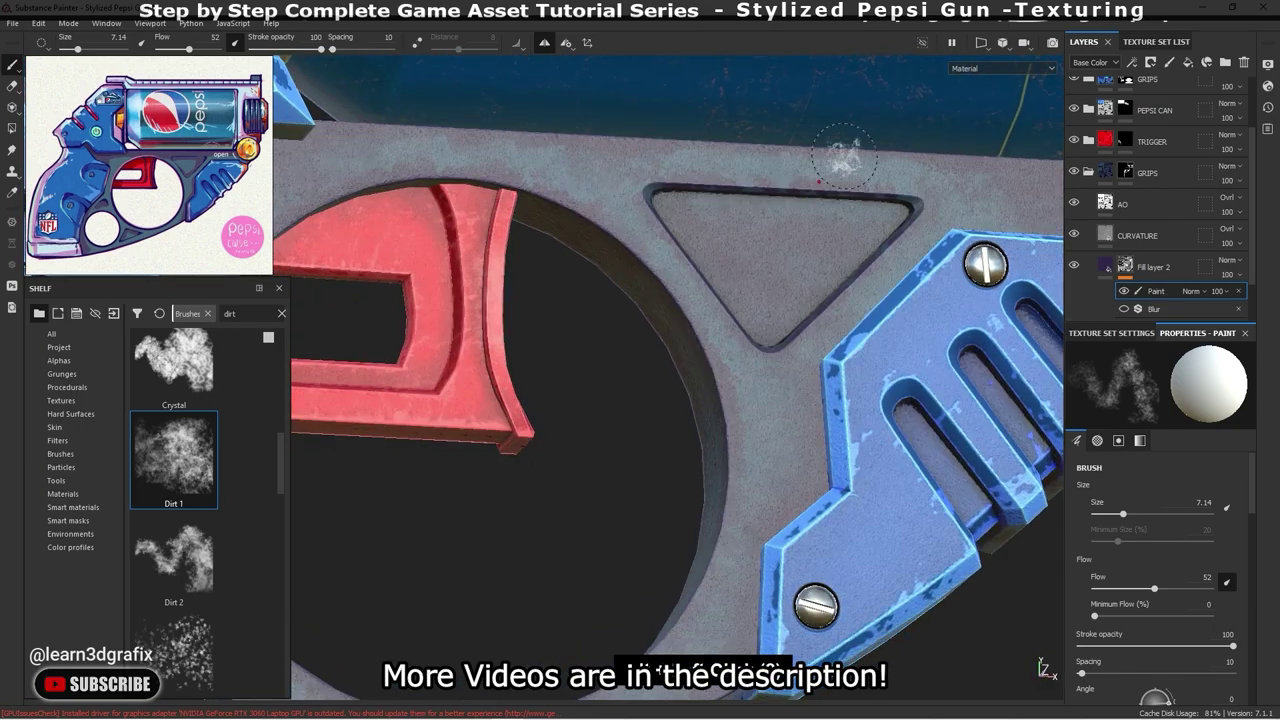
alt+drag(703, 212, 690, 200)
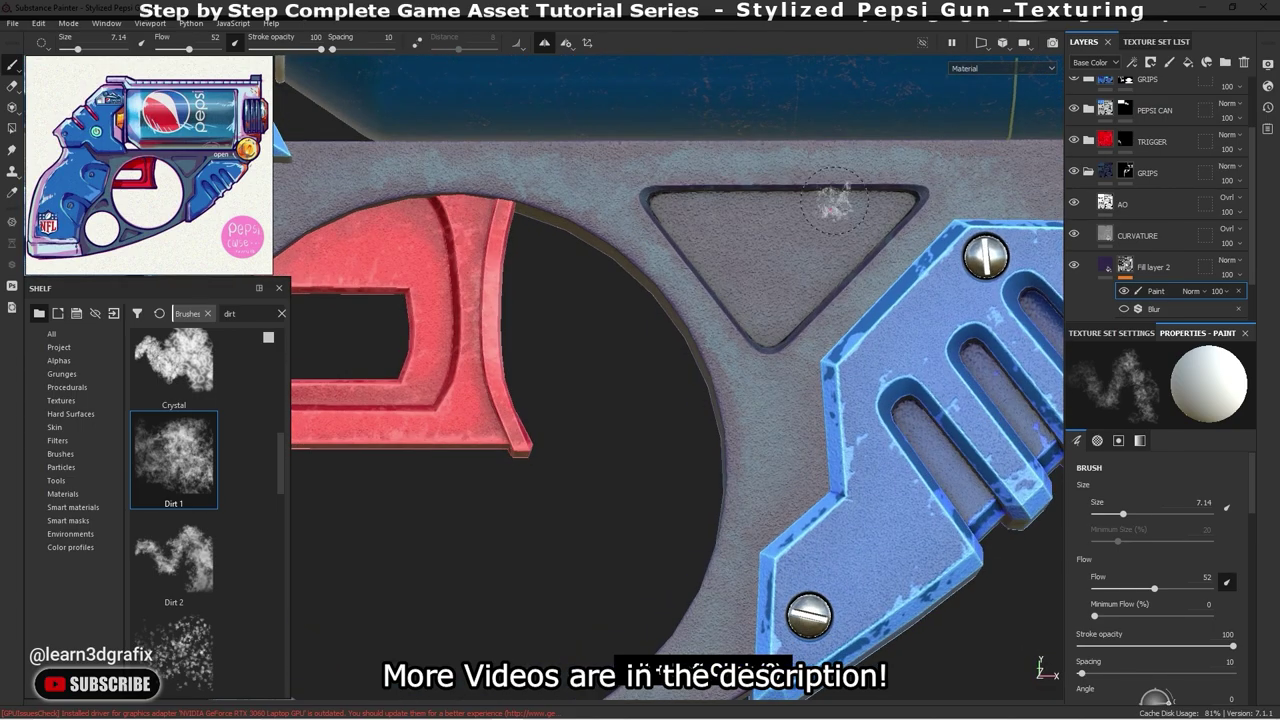
scroll(833, 203, down, 3)
- Orbit around the lower ring, grip and trigger to inspect the dirt wear
scroll(685, 594, up, 4)
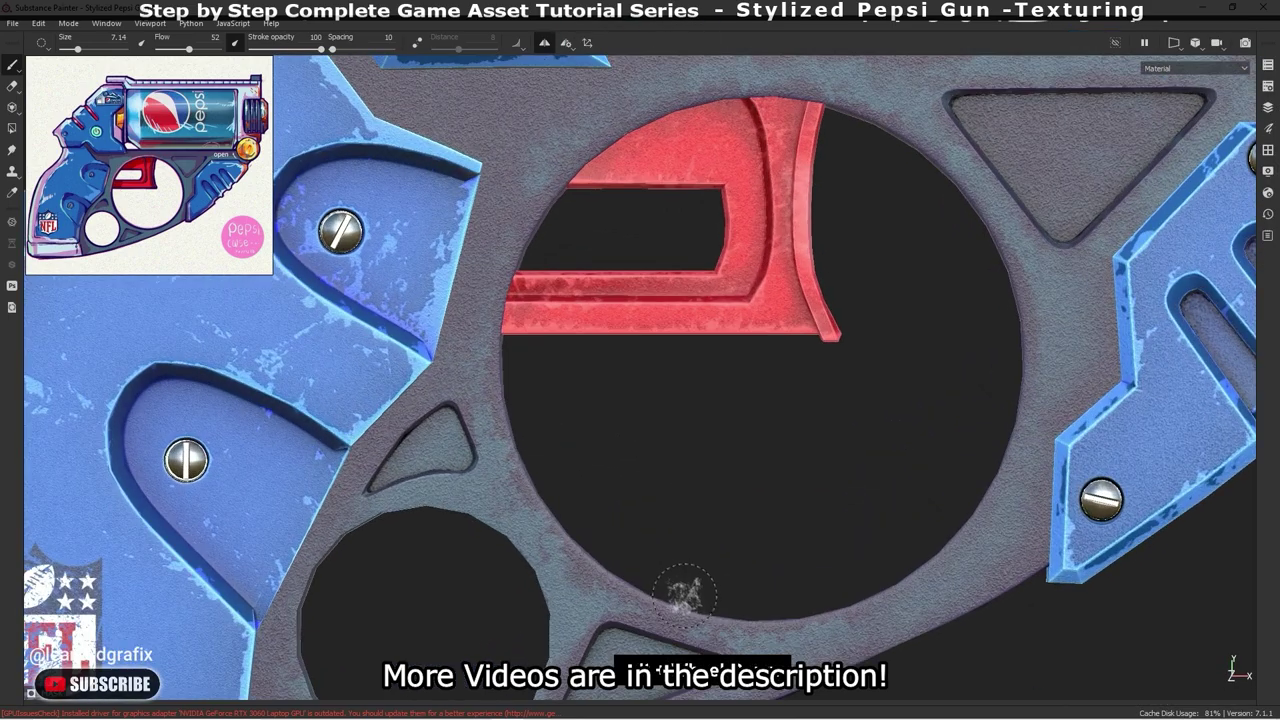
mouse_move(685, 594)
alt+mouse_down()
mouse_move(670, 400)
mouse_move(660, 462)
alt+mouse_up()
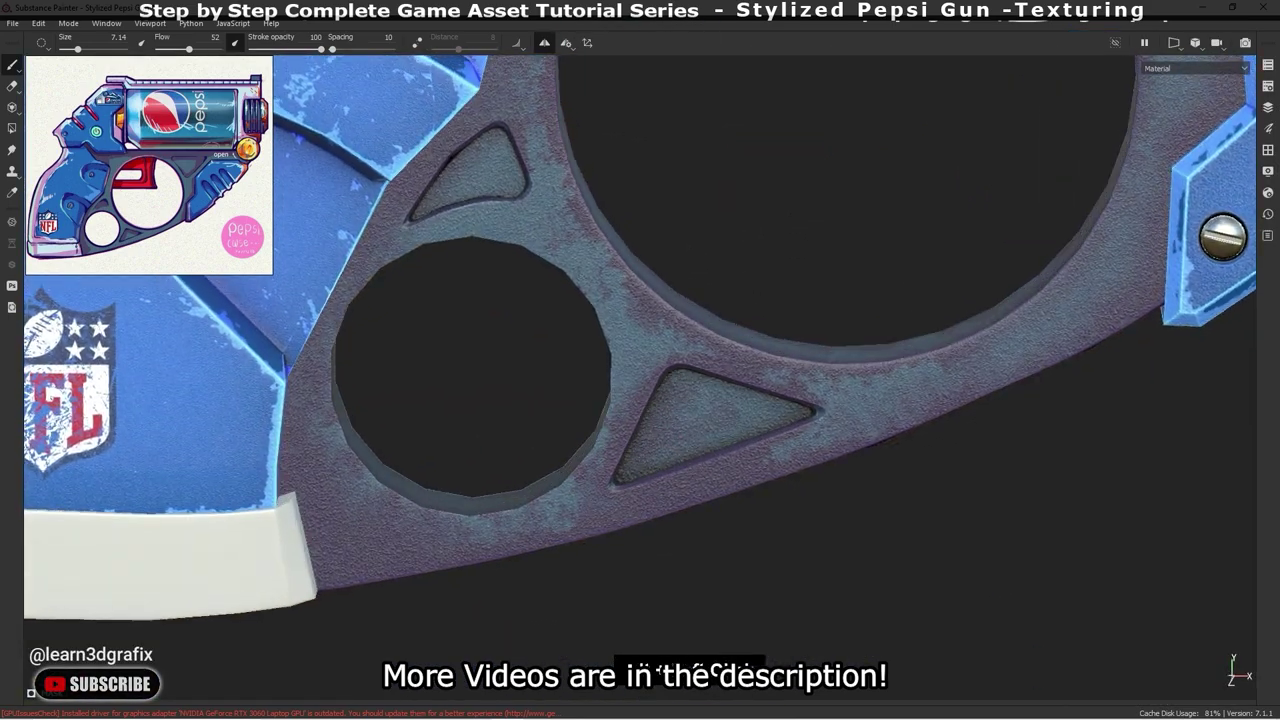
alt+drag(724, 412, 705, 372)
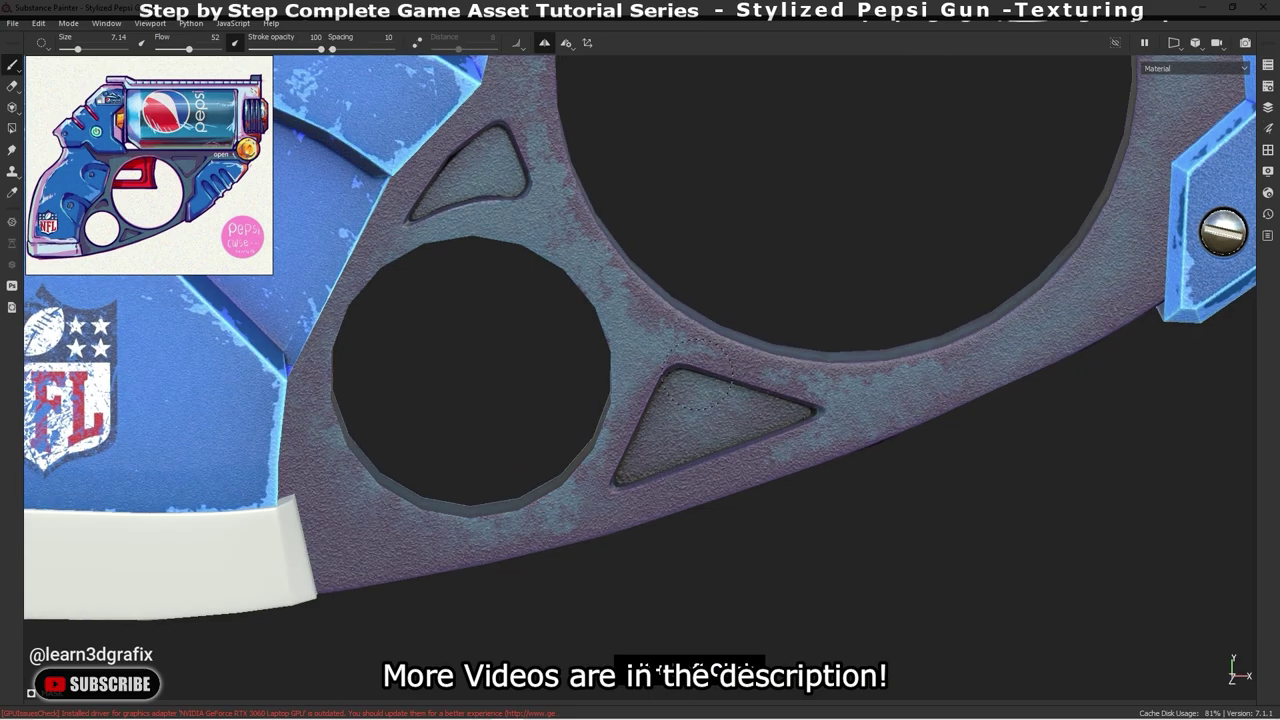
mouse_move(680, 460)
alt+mouse_down()
mouse_move(586, 409)
mouse_move(577, 343)
alt+mouse_up()
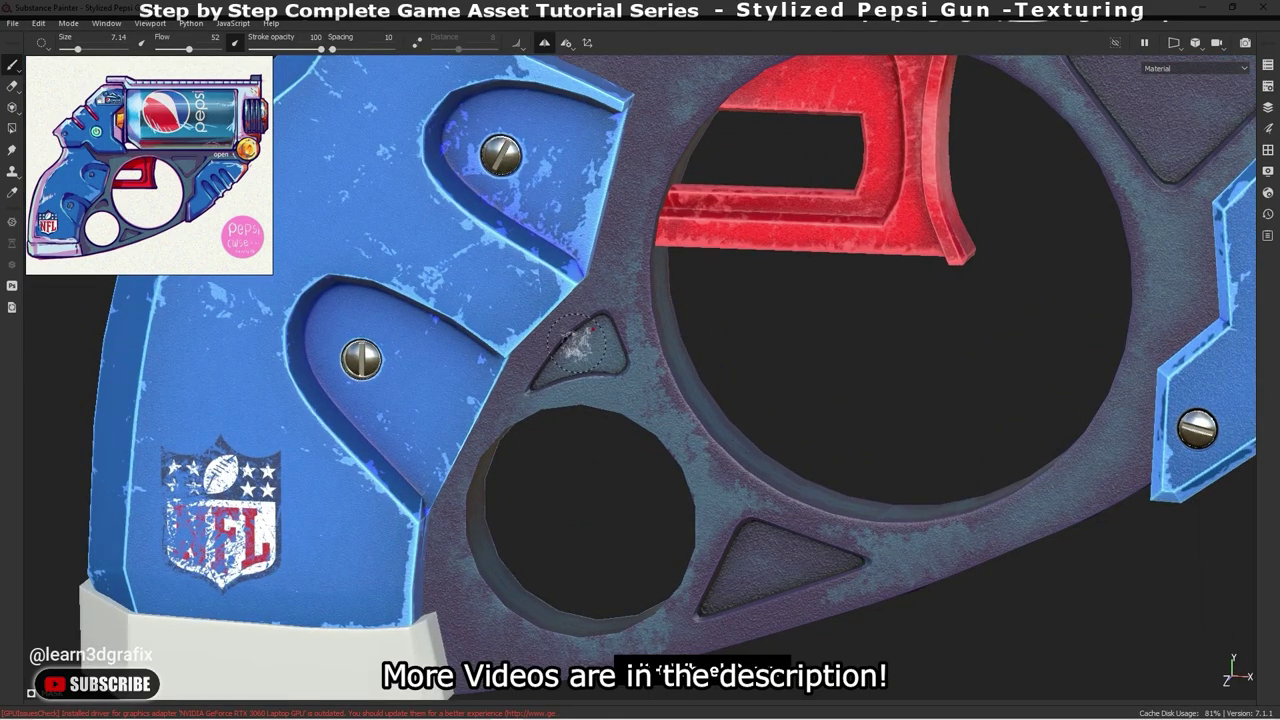
scroll(552, 366, up, 2)
scroll(582, 404, up, 2)
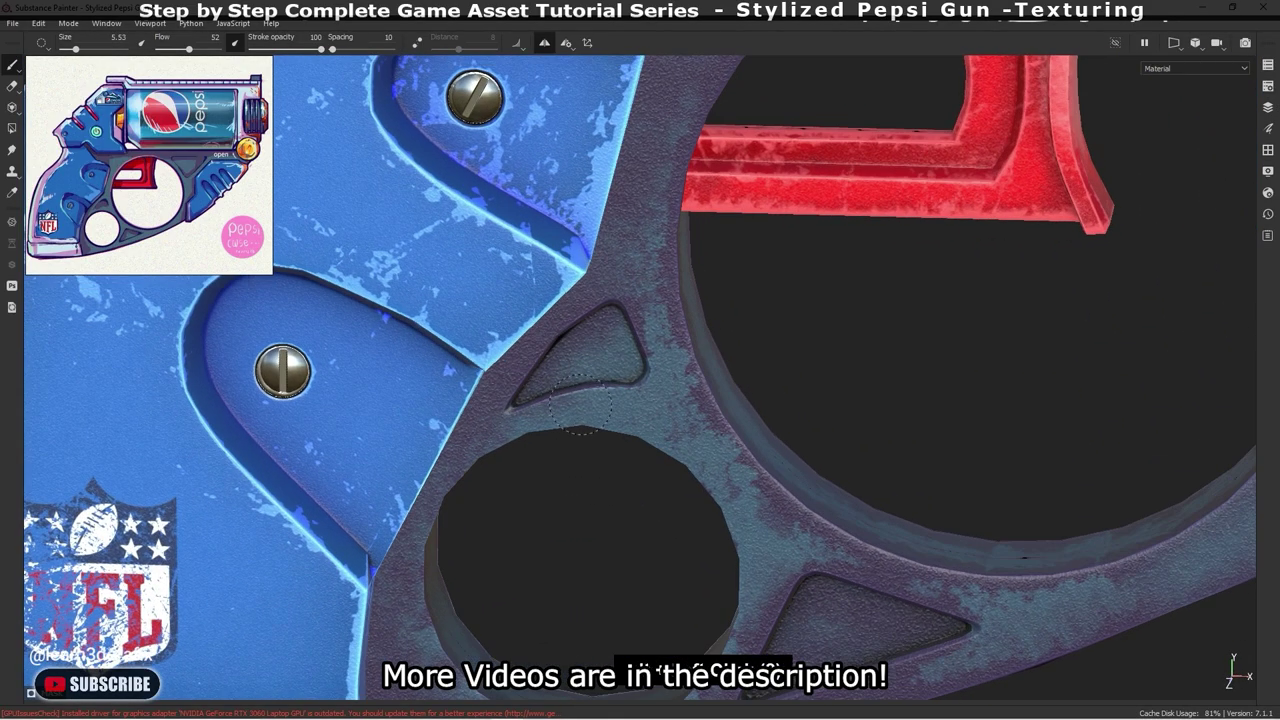
scroll(530, 395, down, 3)
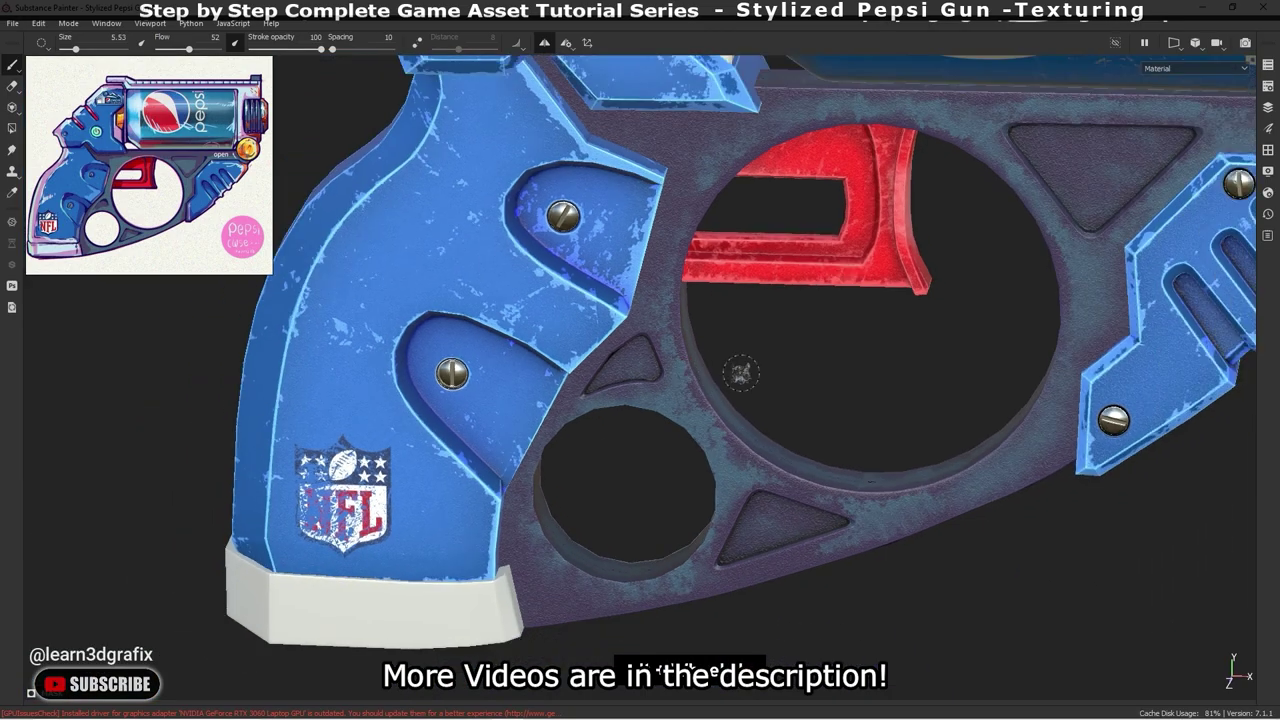
alt+middle_drag(737, 448, 748, 300)
scroll(748, 291, up, 3)
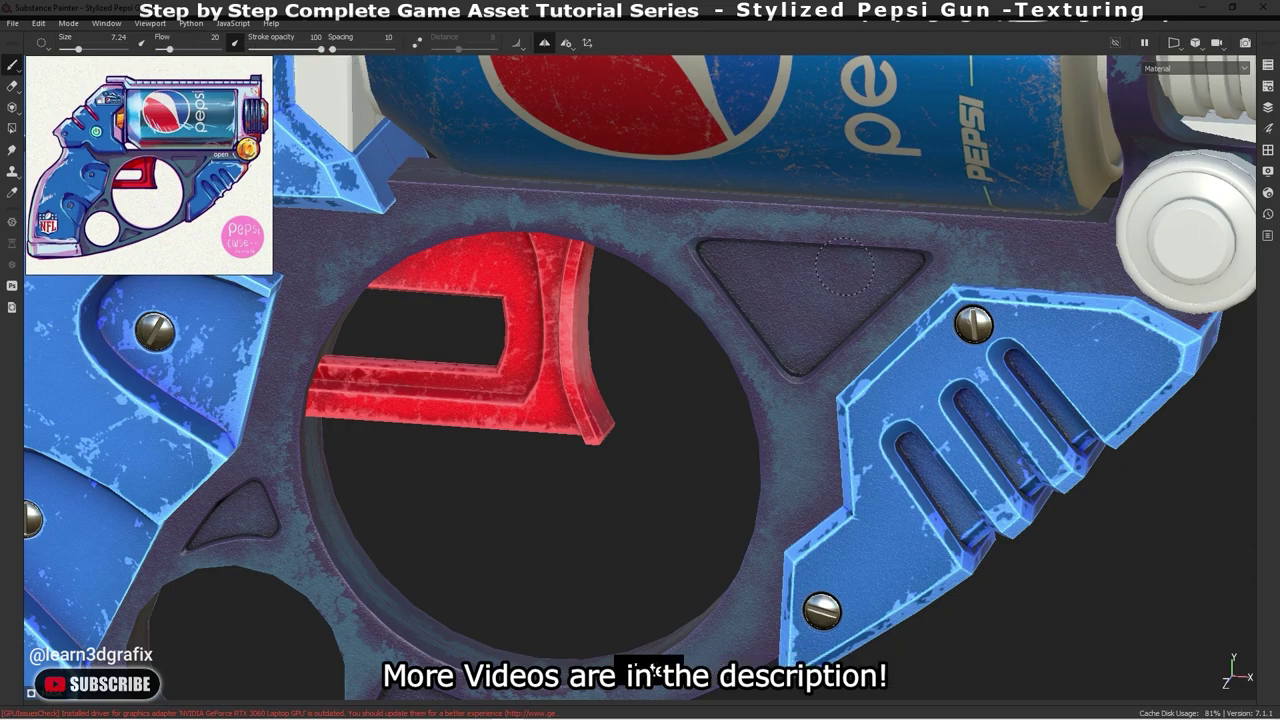
scroll(786, 300, down, 3)
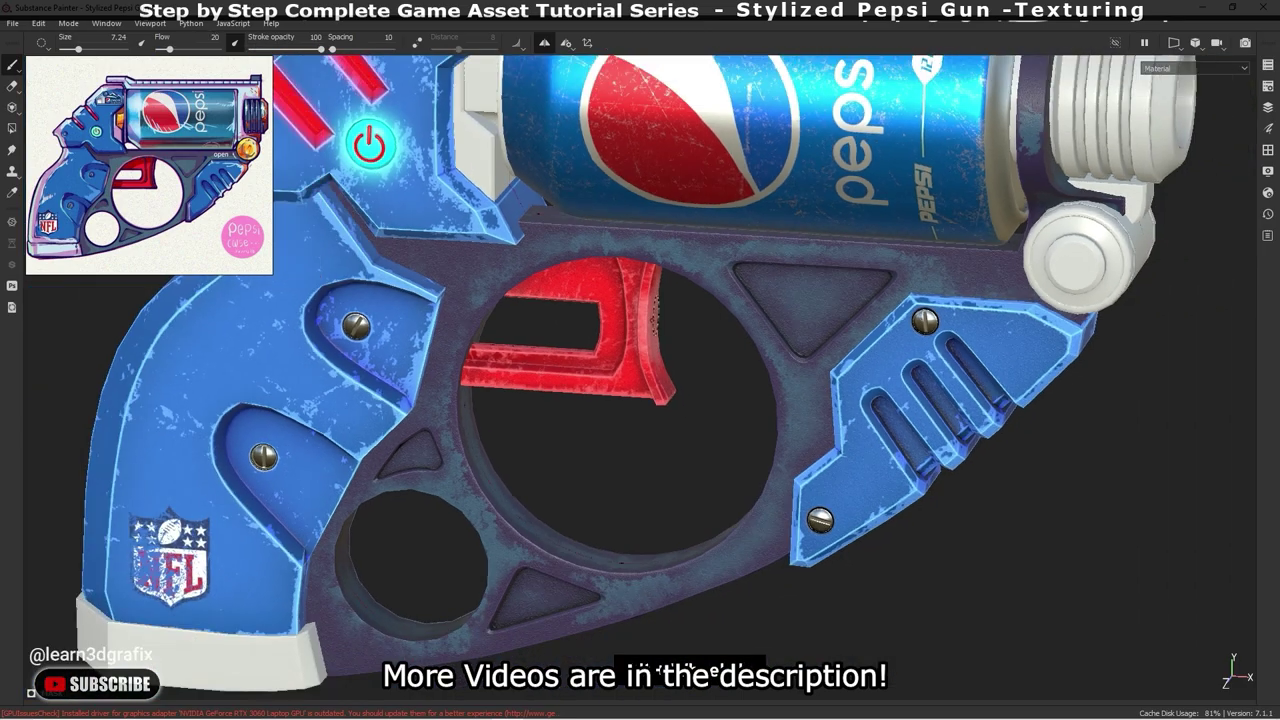
alt+middle_drag(786, 300, 418, 405)
scroll(418, 405, up, 5)
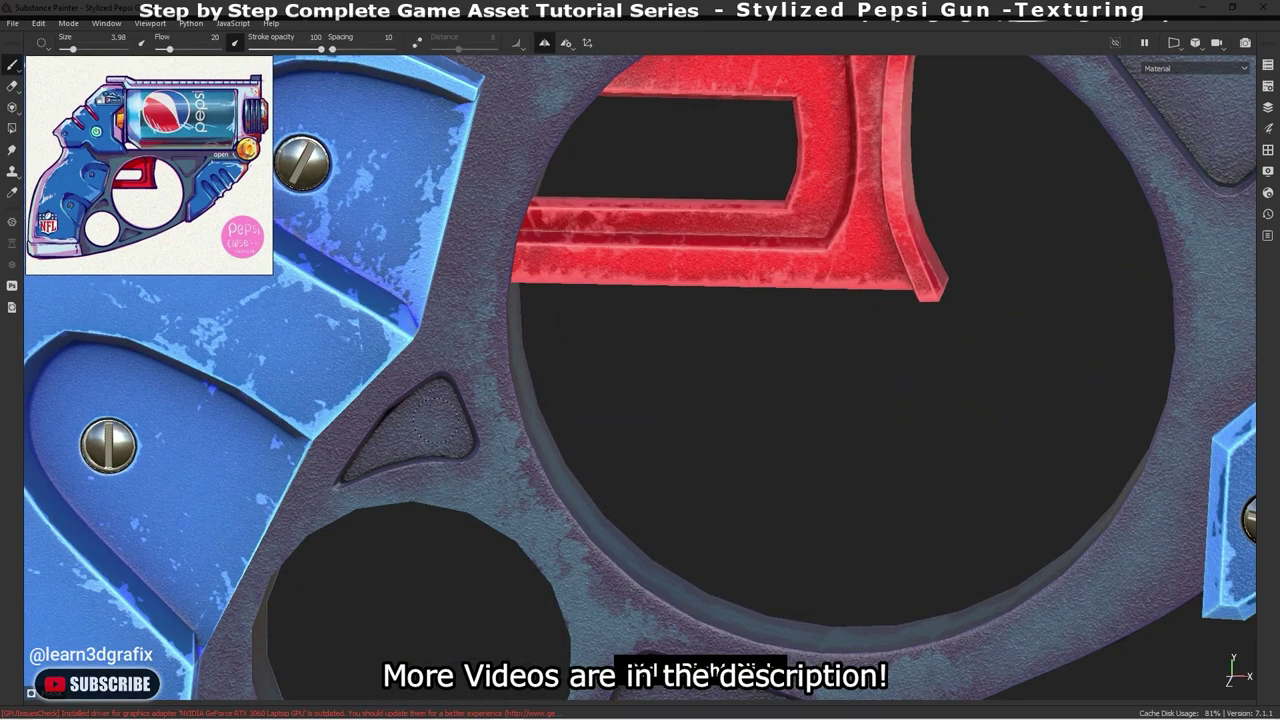
scroll(412, 430, down, 2)
scroll(629, 414, up, 2)
scroll(594, 374, up, 1)
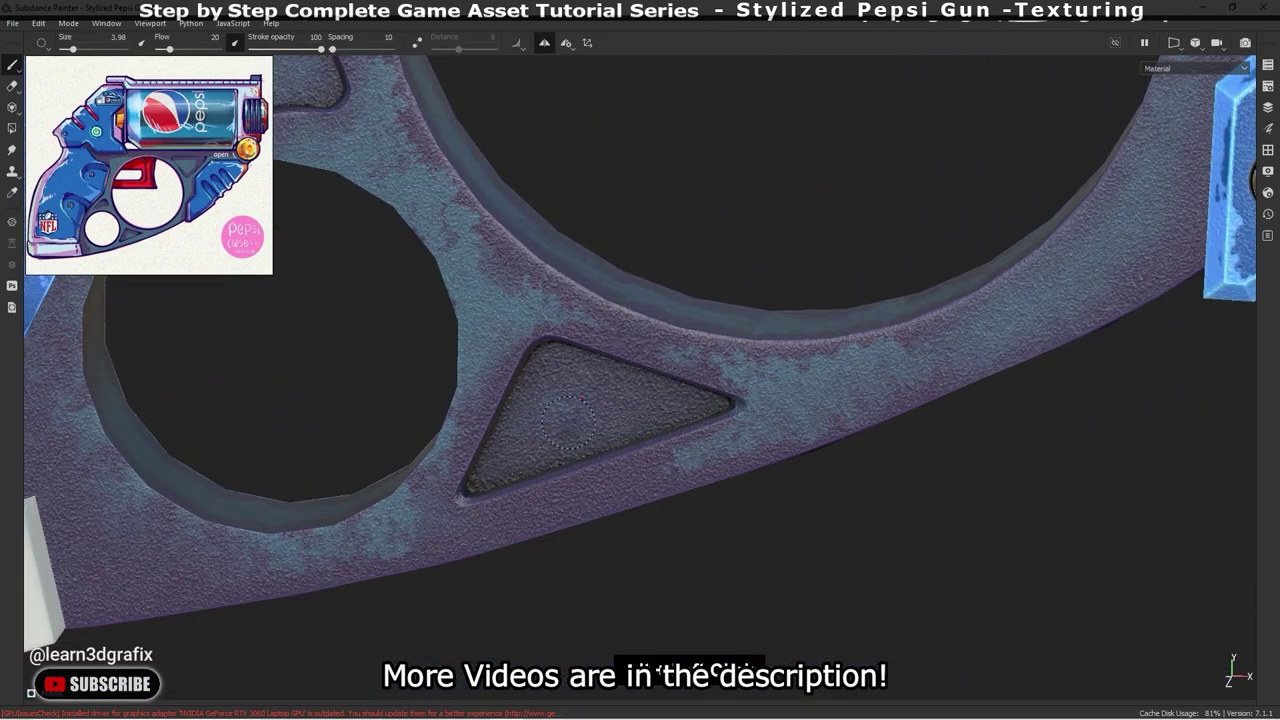
scroll(580, 398, up, 1)
- Shrink the brush to size 4.94, zoom out, and restore the Layers, Shelf and Properties panels
key(bracketleft)
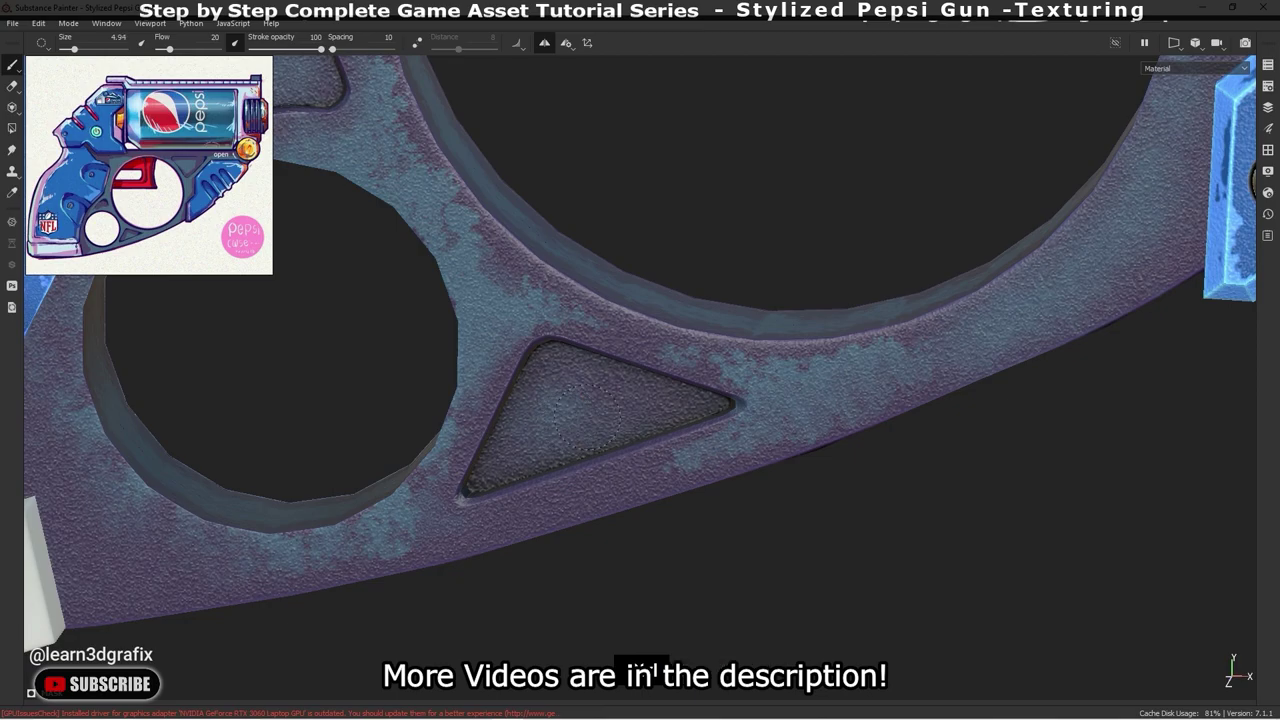
scroll(540, 420, down, 3)
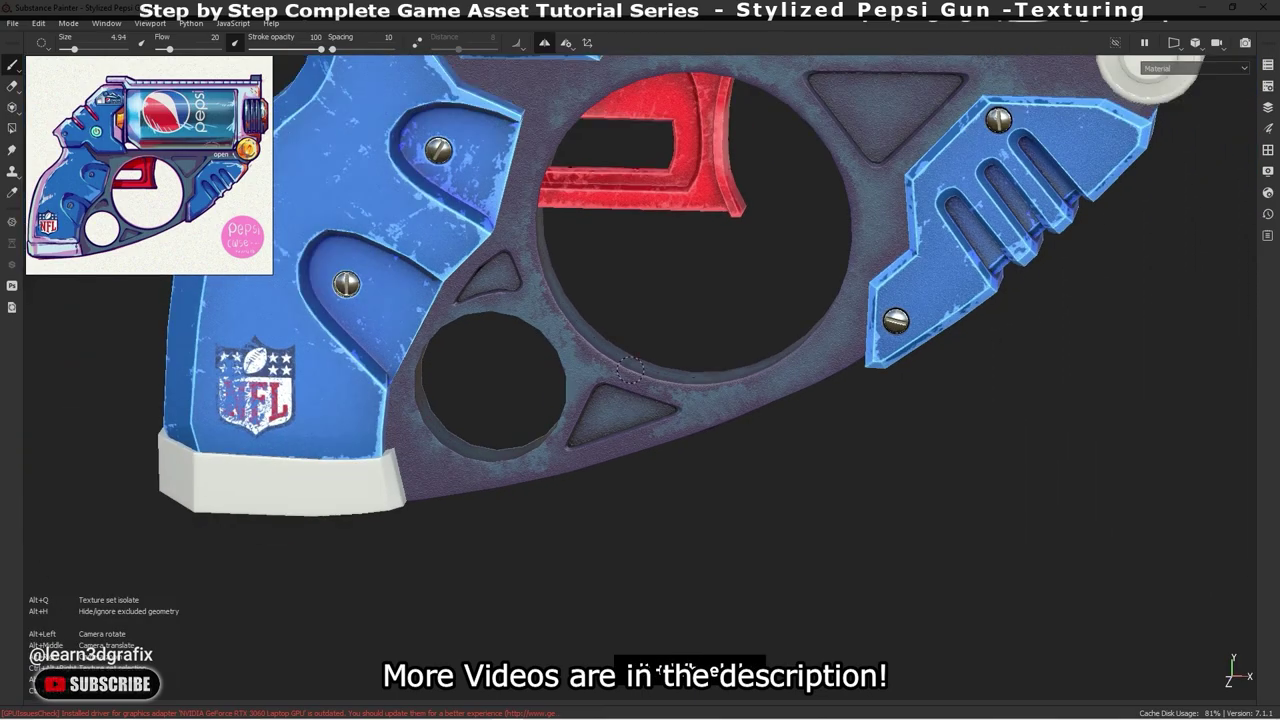
alt+middle_drag(540, 420, 748, 397)
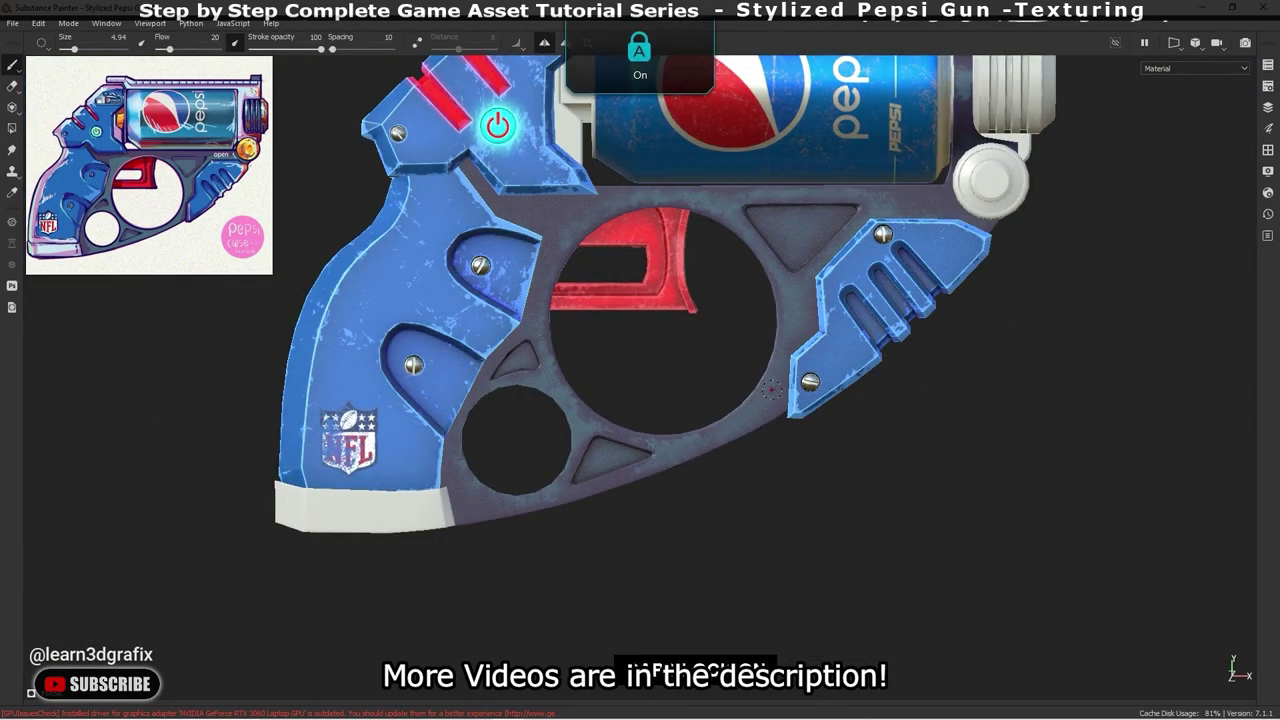
key(Tab)
scroll(800, 380, up, 2)
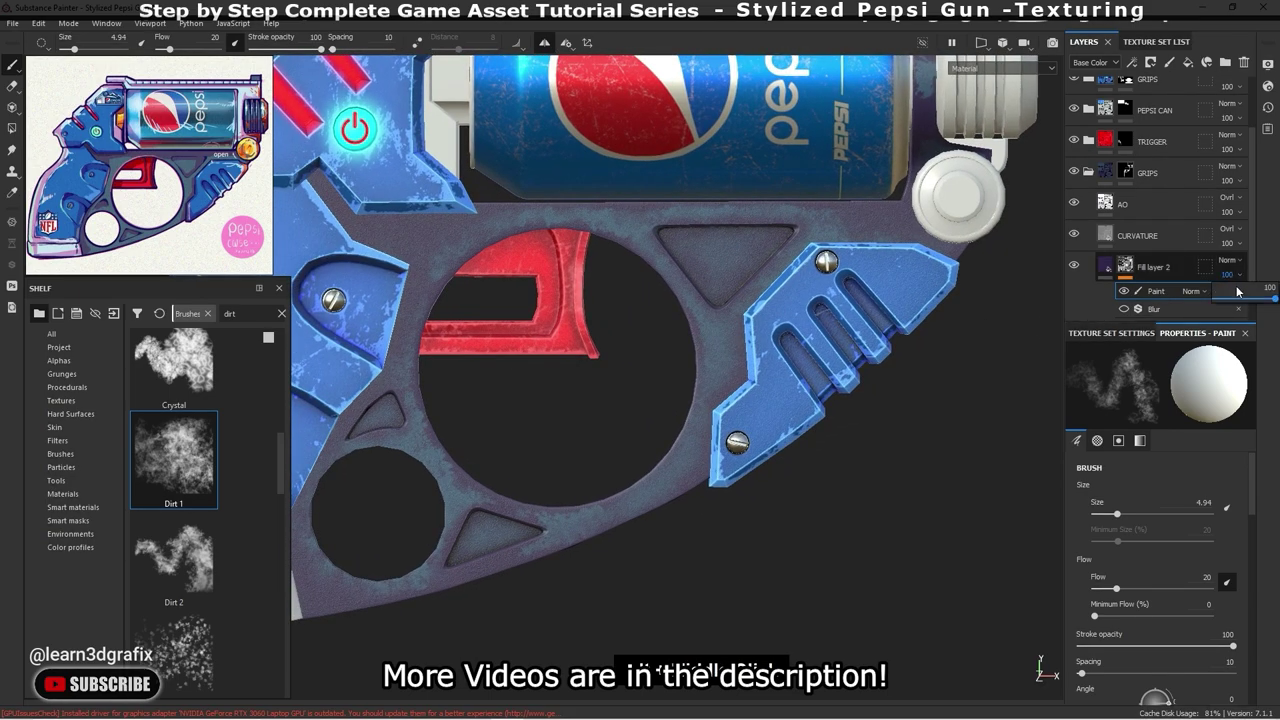
- Lower Fill layer 2's opacity to 82 and frame the whole gun
drag(1237, 291, 1242, 297)
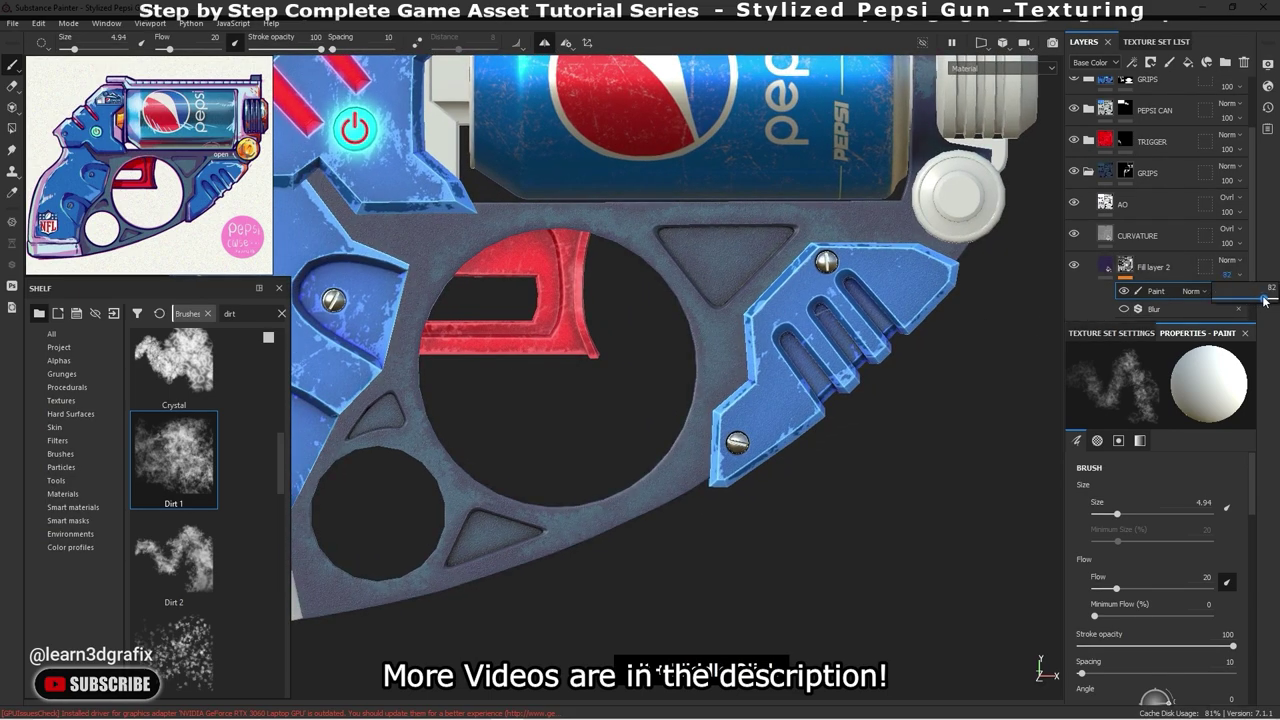
key(f)
scroll(800, 393, up, 2)
scroll(800, 393, up, 2)
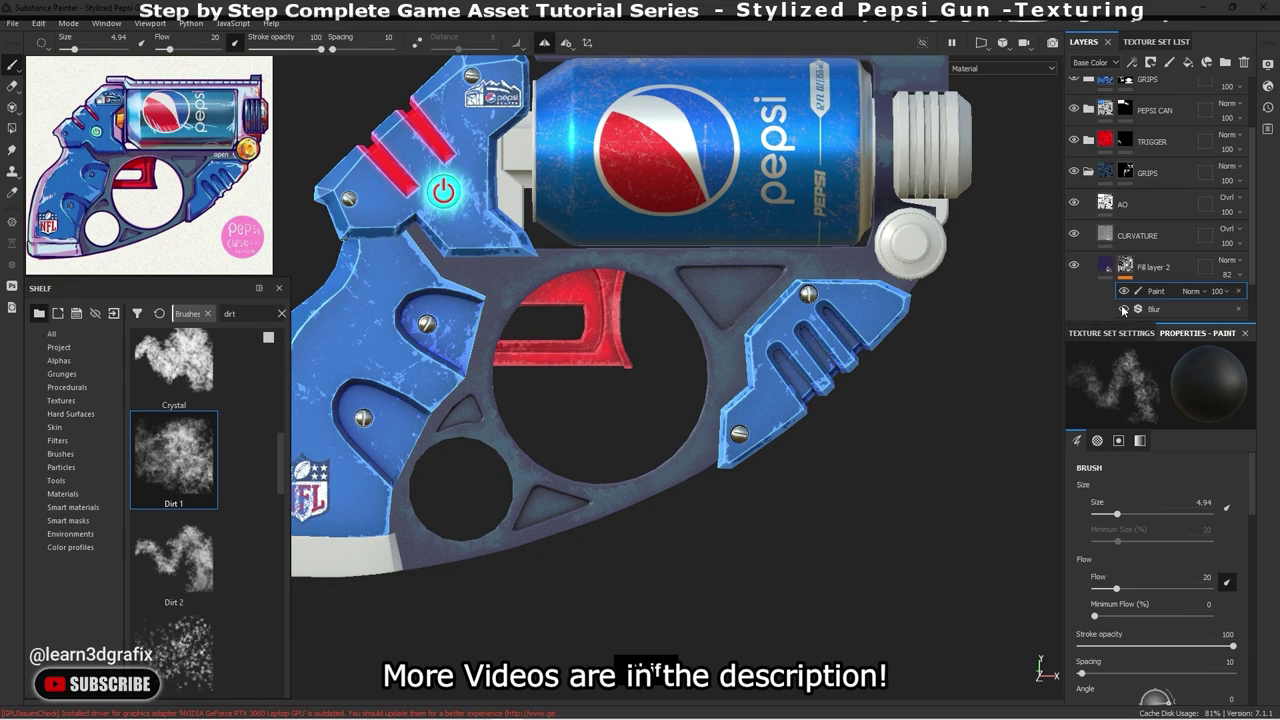
- Set the mask Blur filter's intensity to 0.1
click(1162, 312)
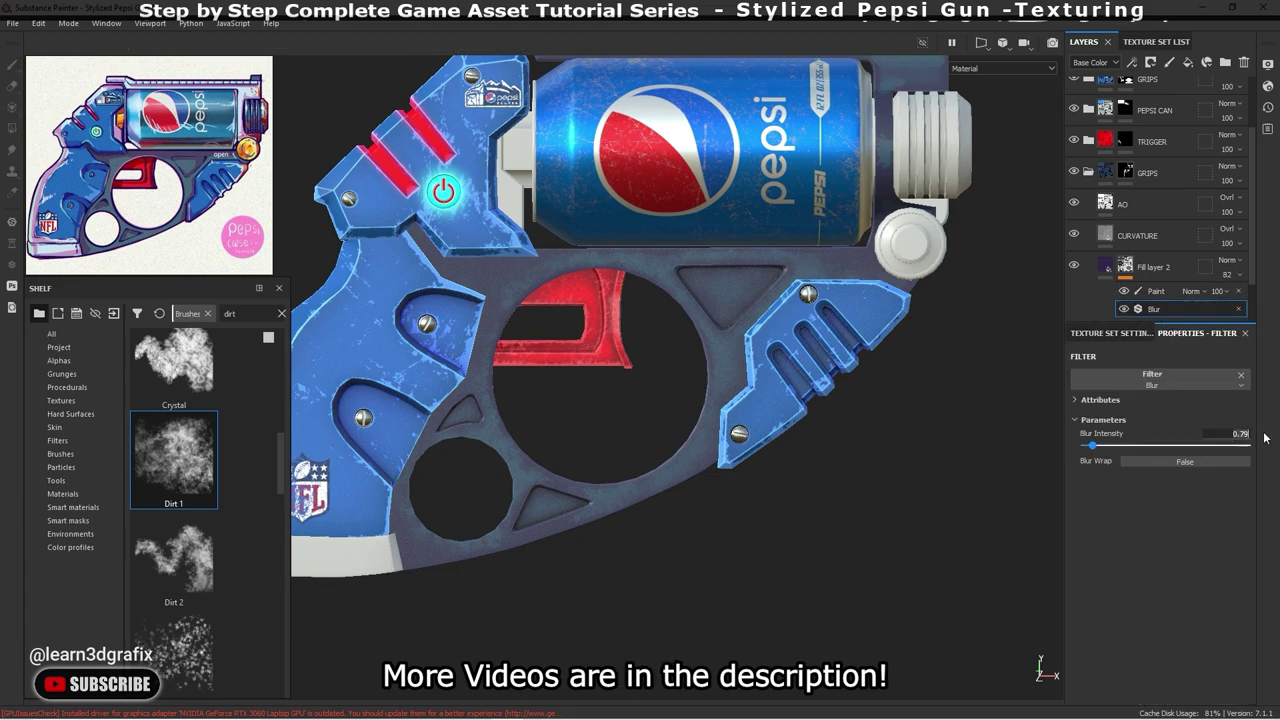
scroll(680, 280, down, 1)
scroll(708, 300, down, 2)
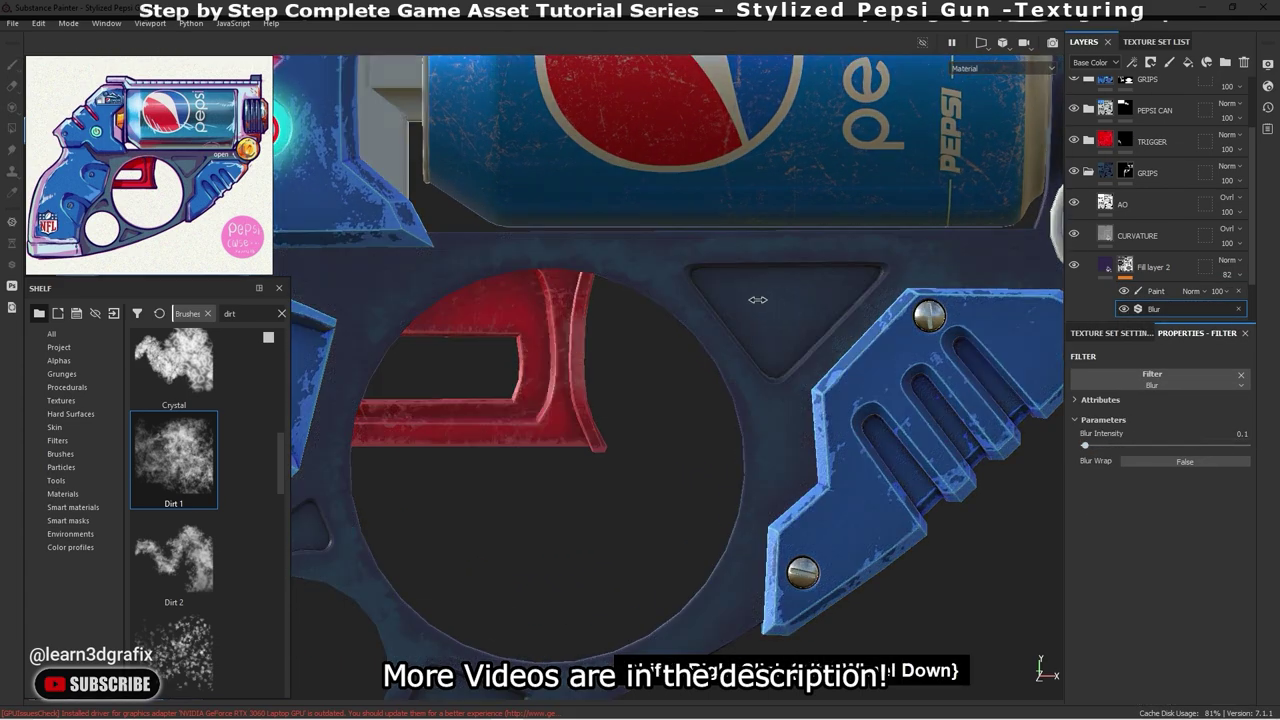
scroll(771, 328, up, 3)
scroll(767, 334, up, 2)
alt+drag(767, 334, 670, 385)
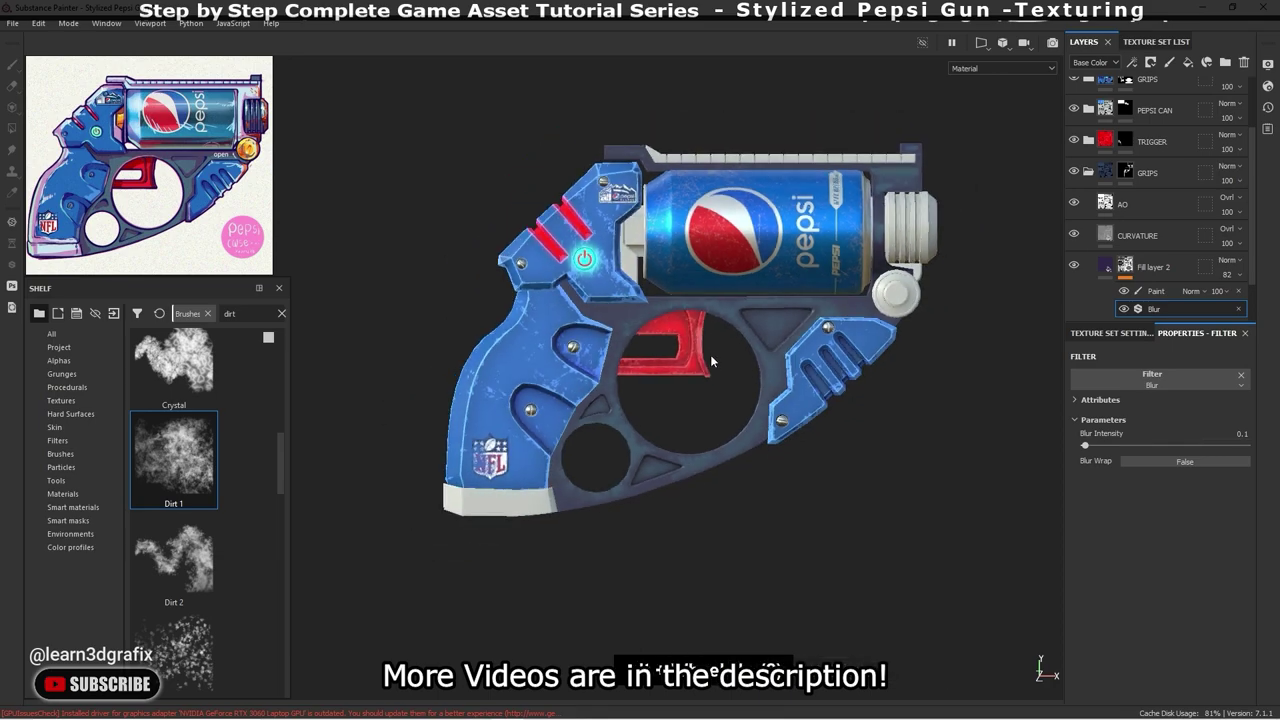
- Collapse the GRIPS folder and rename the bottom GRIPS folder to FRAME
click(1088, 172)
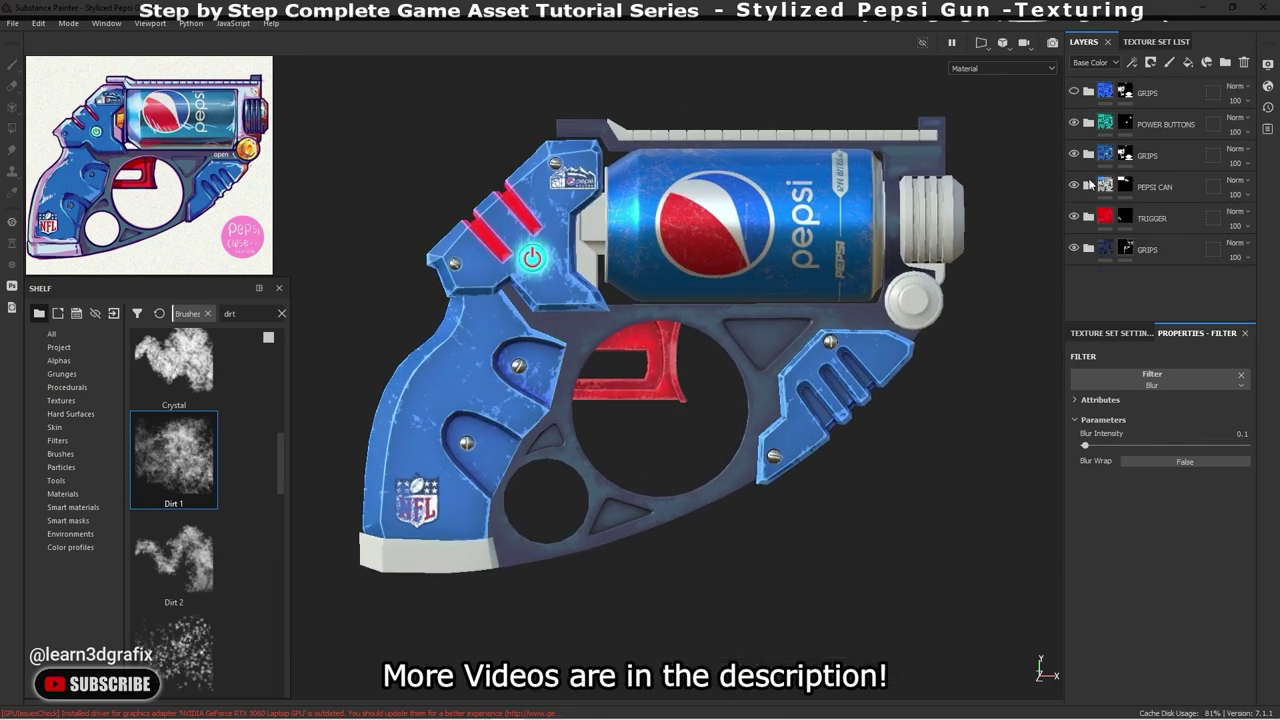
click(1150, 249)
mouse_move(755, 258)
alt+mouse_down()
mouse_move(816, 270)
mouse_move(795, 279)
alt+mouse_up()
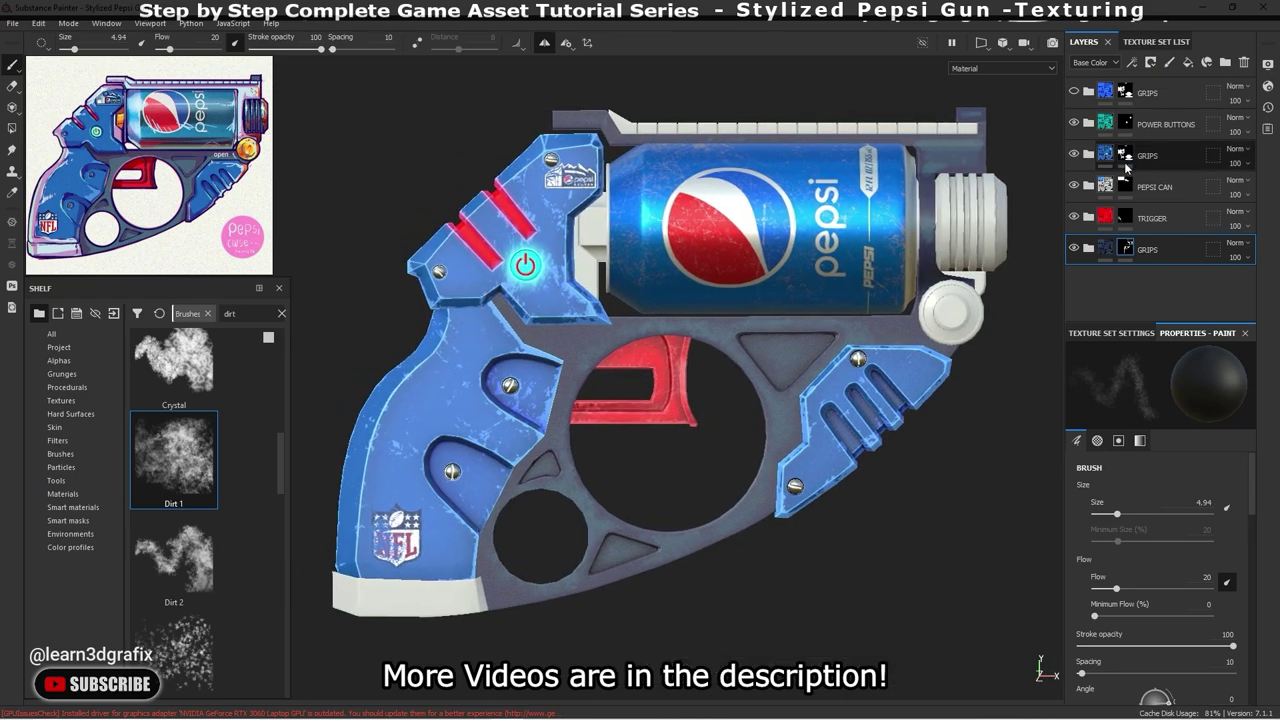
double_click(1147, 250)
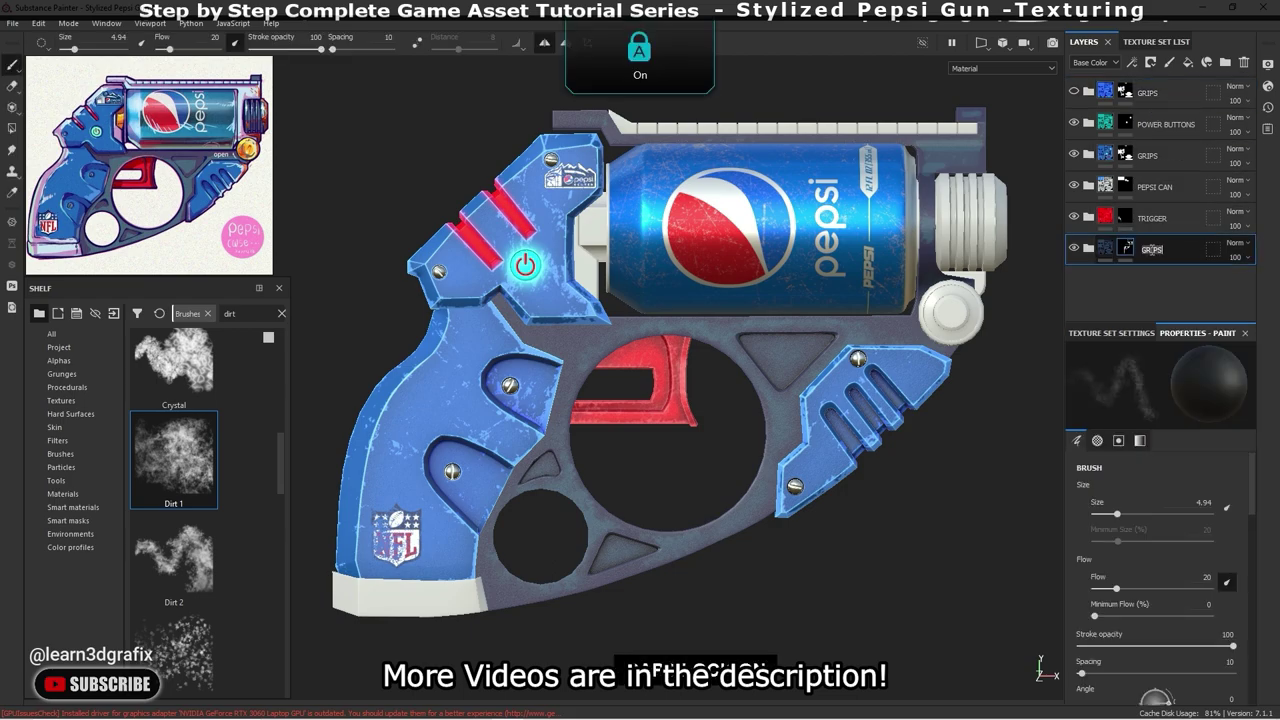
text(FRAME)
key(Return)
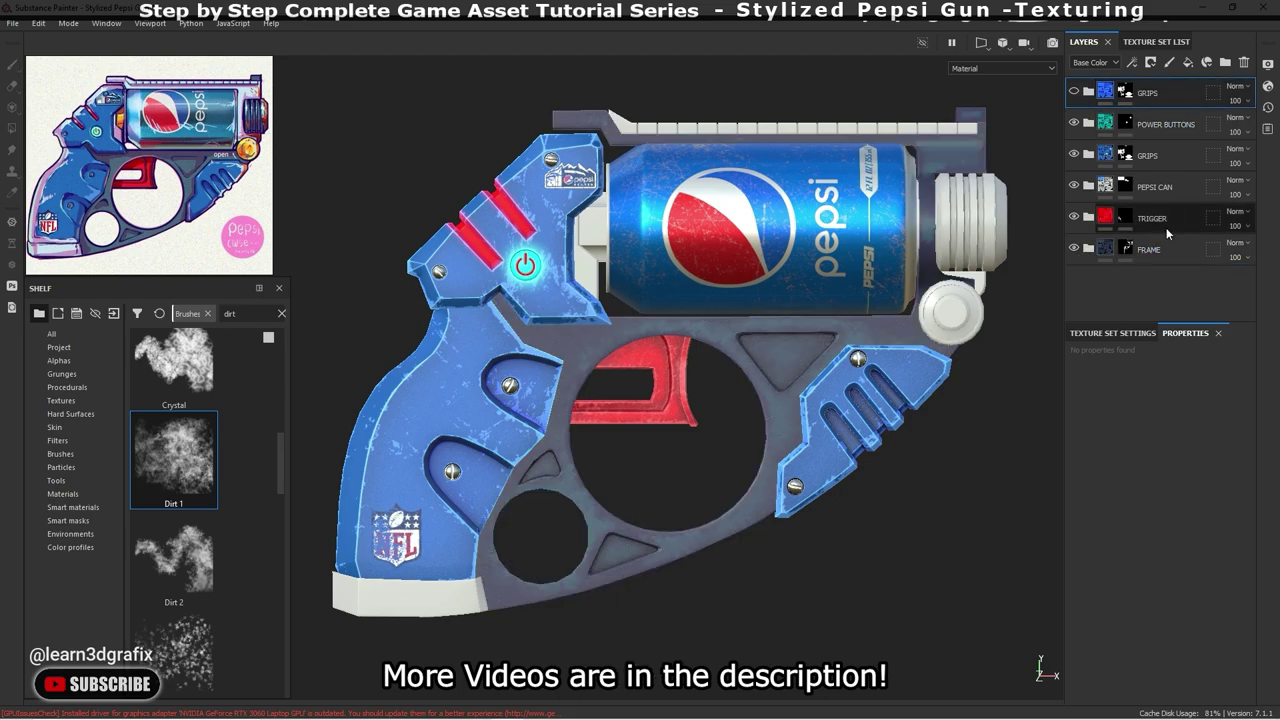
- Inside FRAME, add a new empty paint layer above Fill layer 2
click(1088, 249)
scroll(1148, 256, down, 1)
click(1152, 263)
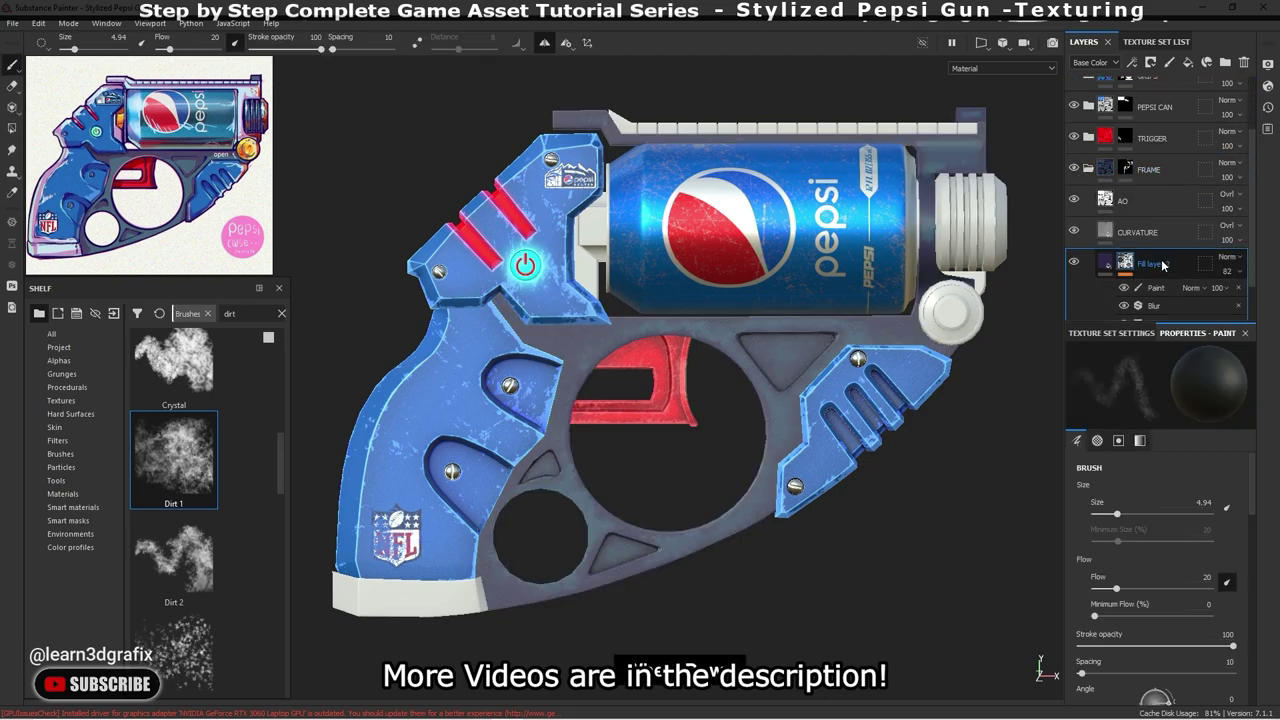
click(1171, 62)
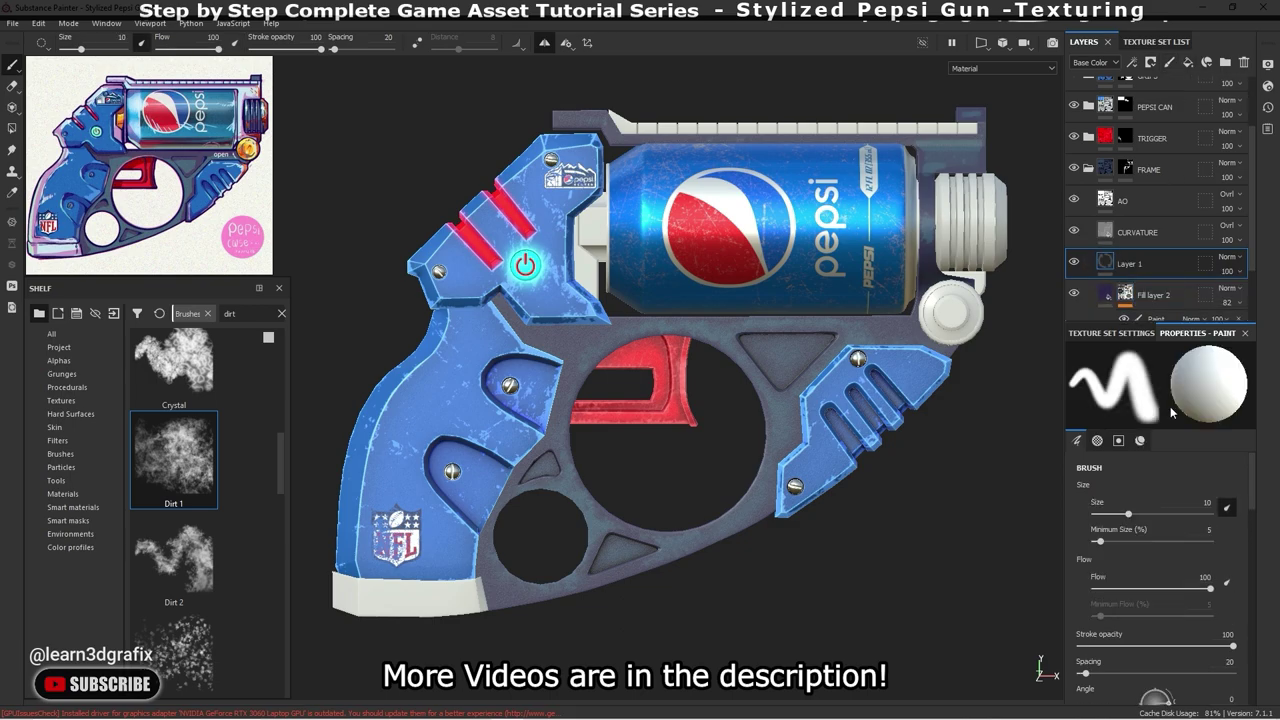
scroll(1200, 550, down, 2)
scroll(1205, 550, down, 2)
scroll(1210, 551, down, 2)
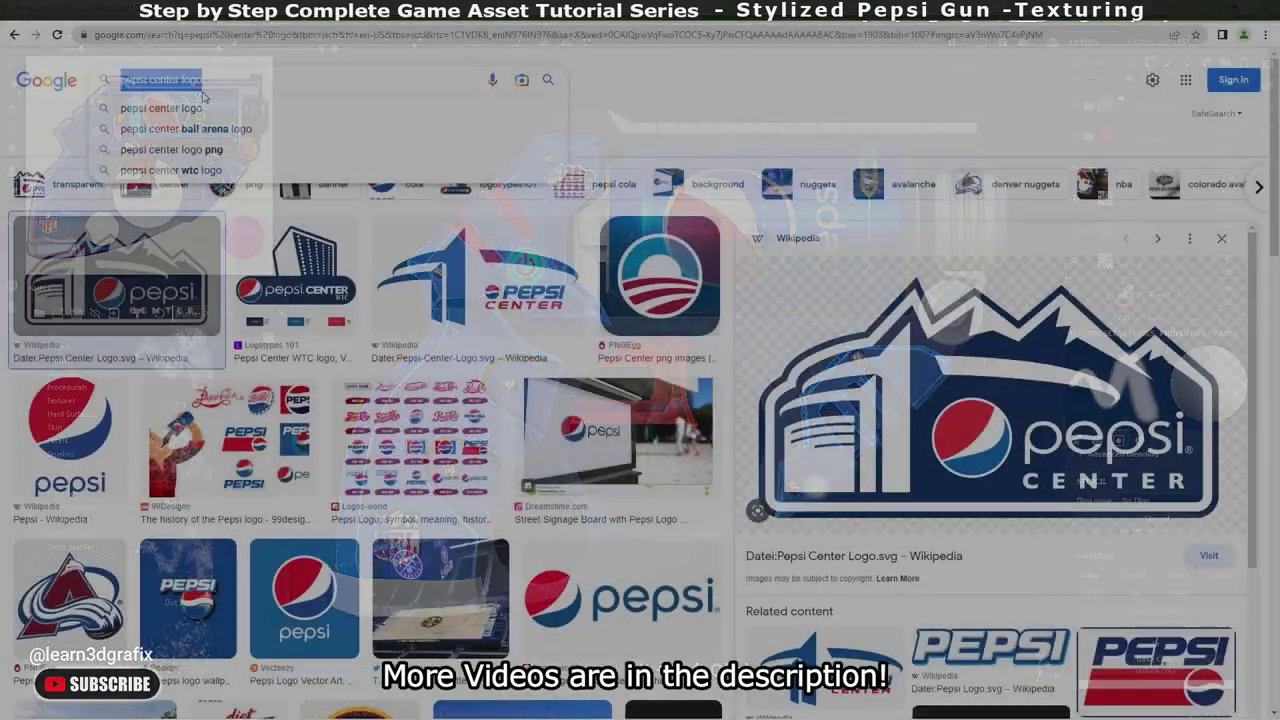
- Search Google Images for 'arrow sign' and browse the results
text(arrow sign)
key(Return)
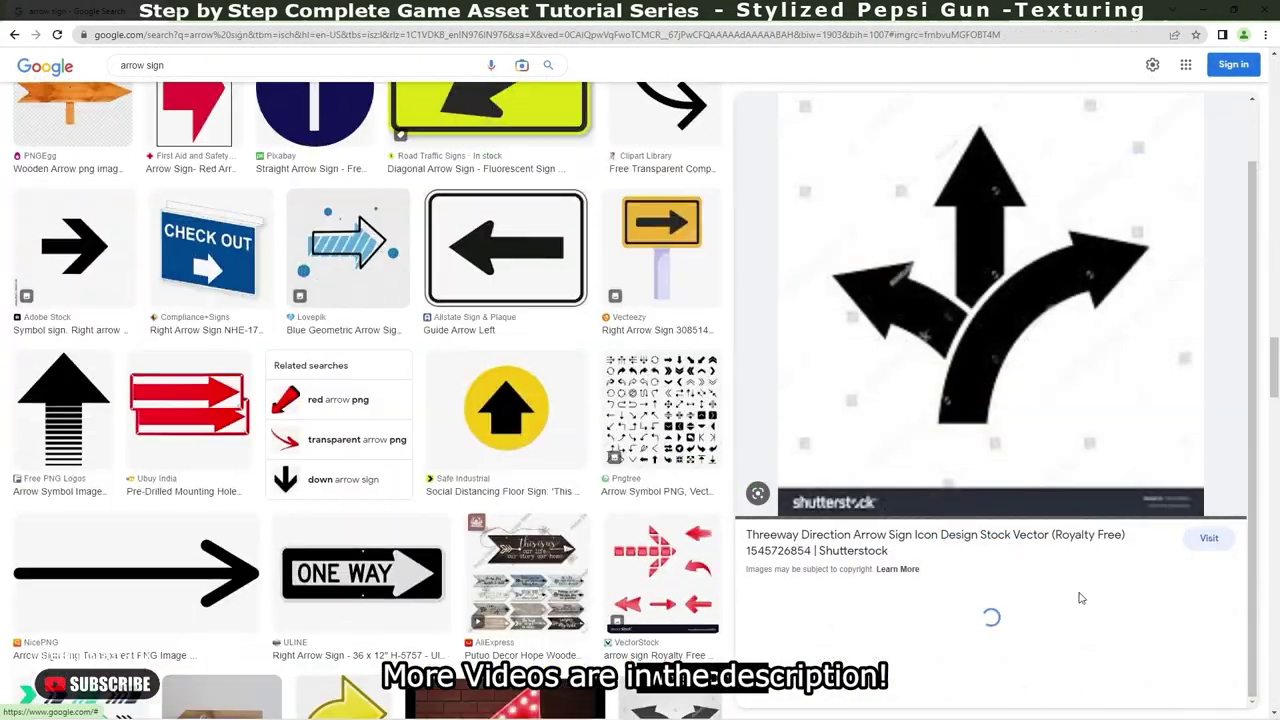
scroll(1079, 598, down, 3)
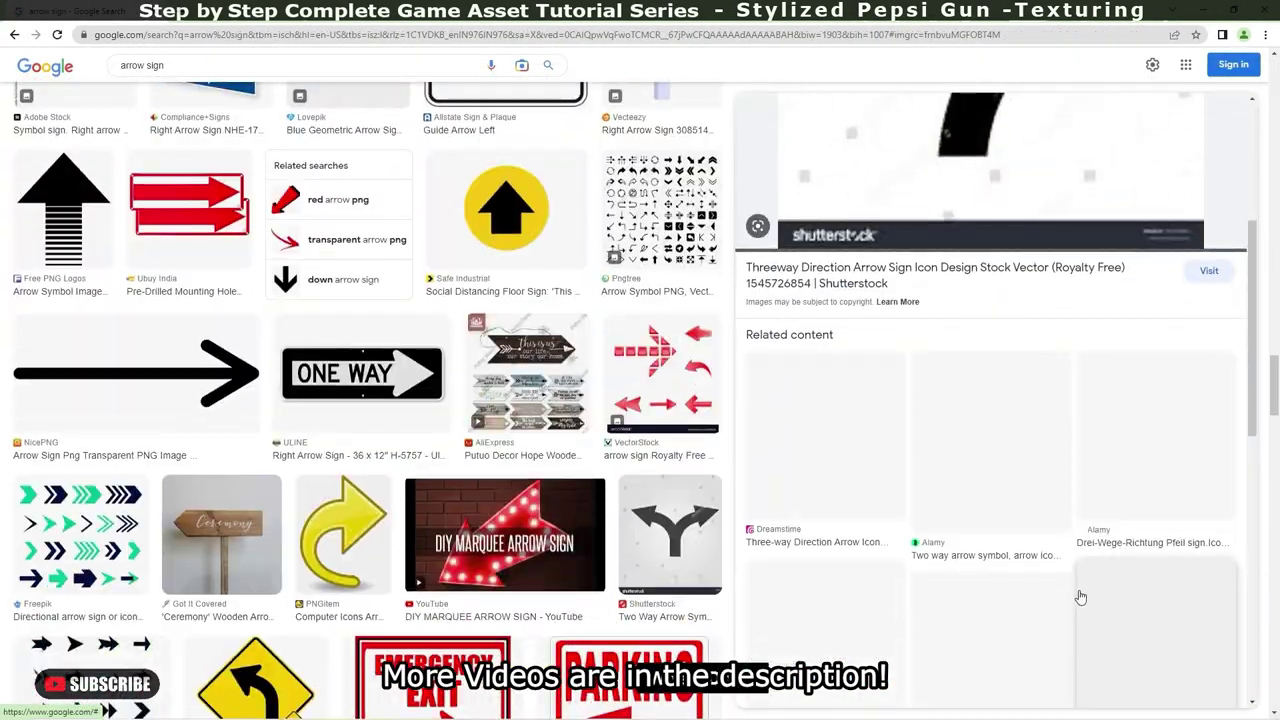
scroll(1089, 569, down, 3)
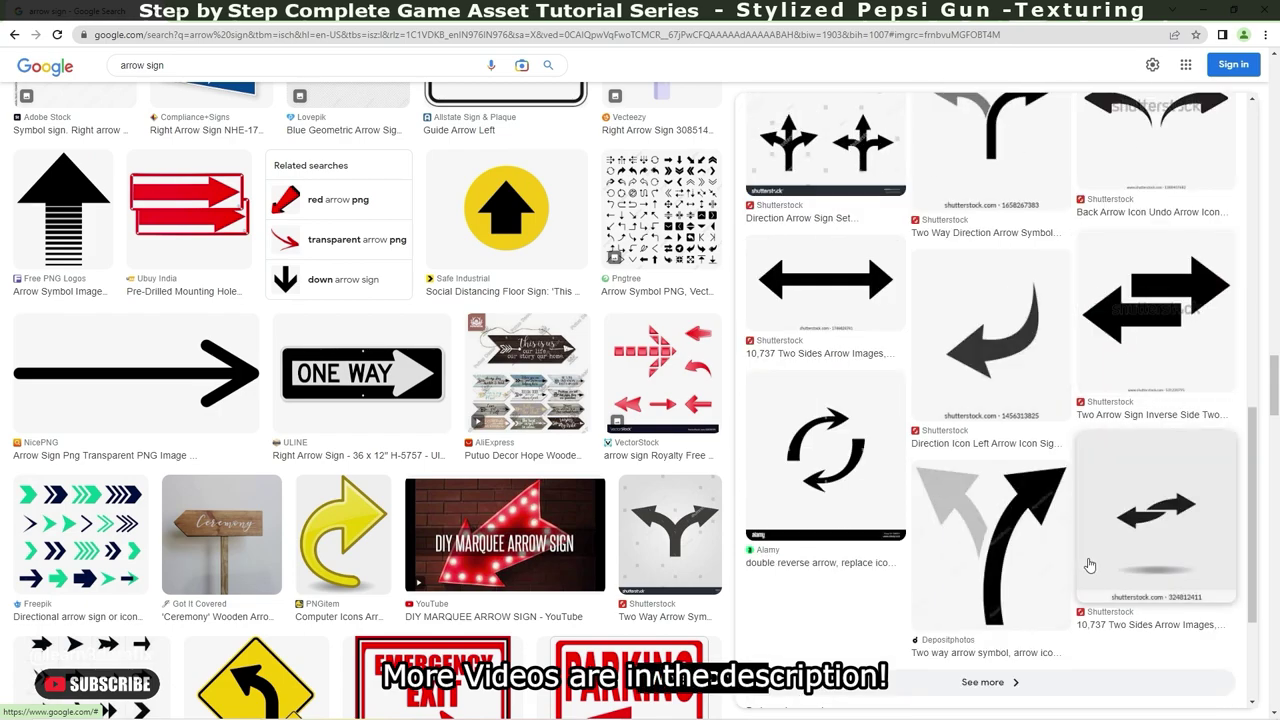
- Copy the curved two-way arrow image and create a clipboard-sized new Photoshop document
click(1040, 522)
right_click(1003, 378)
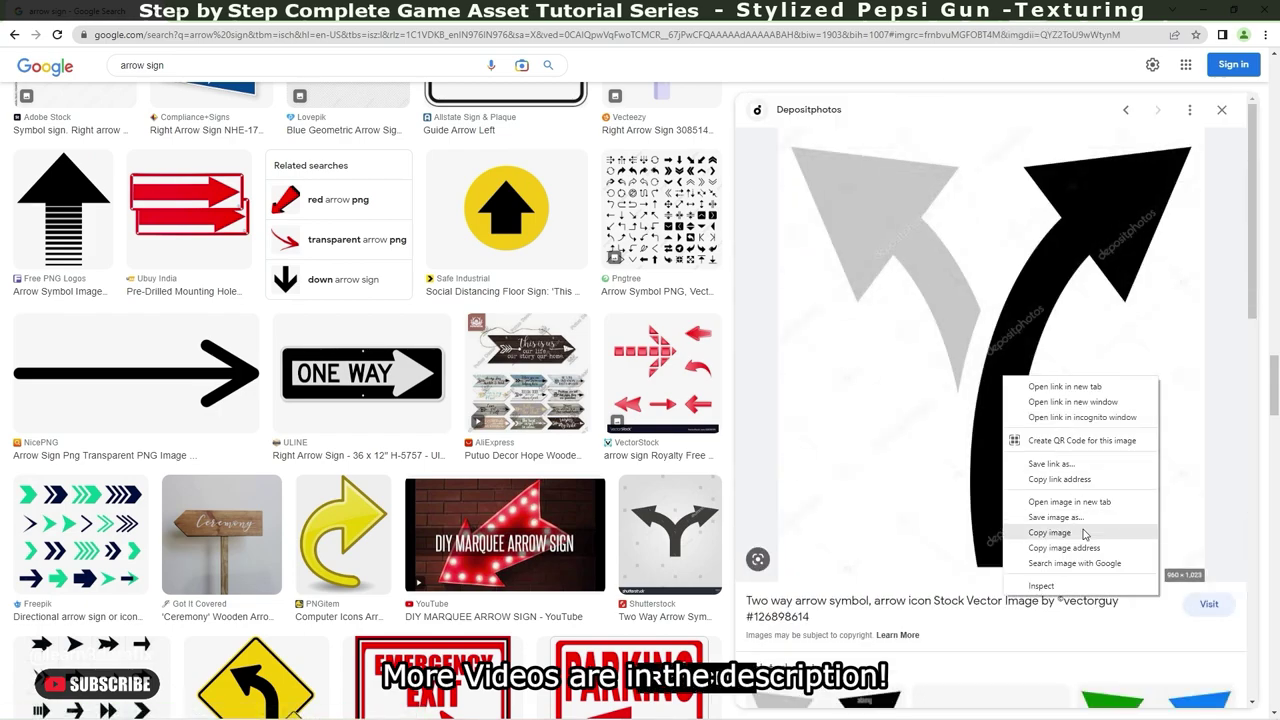
click(1084, 533)
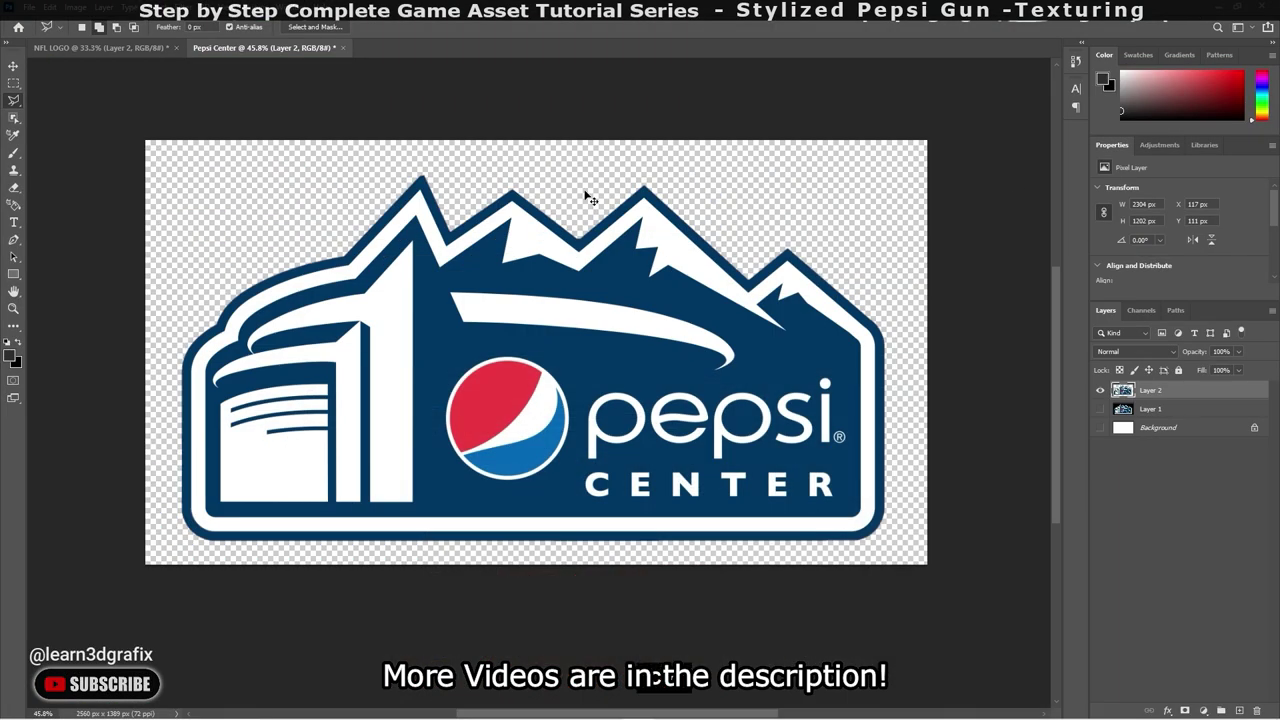
key(ctrl+n)
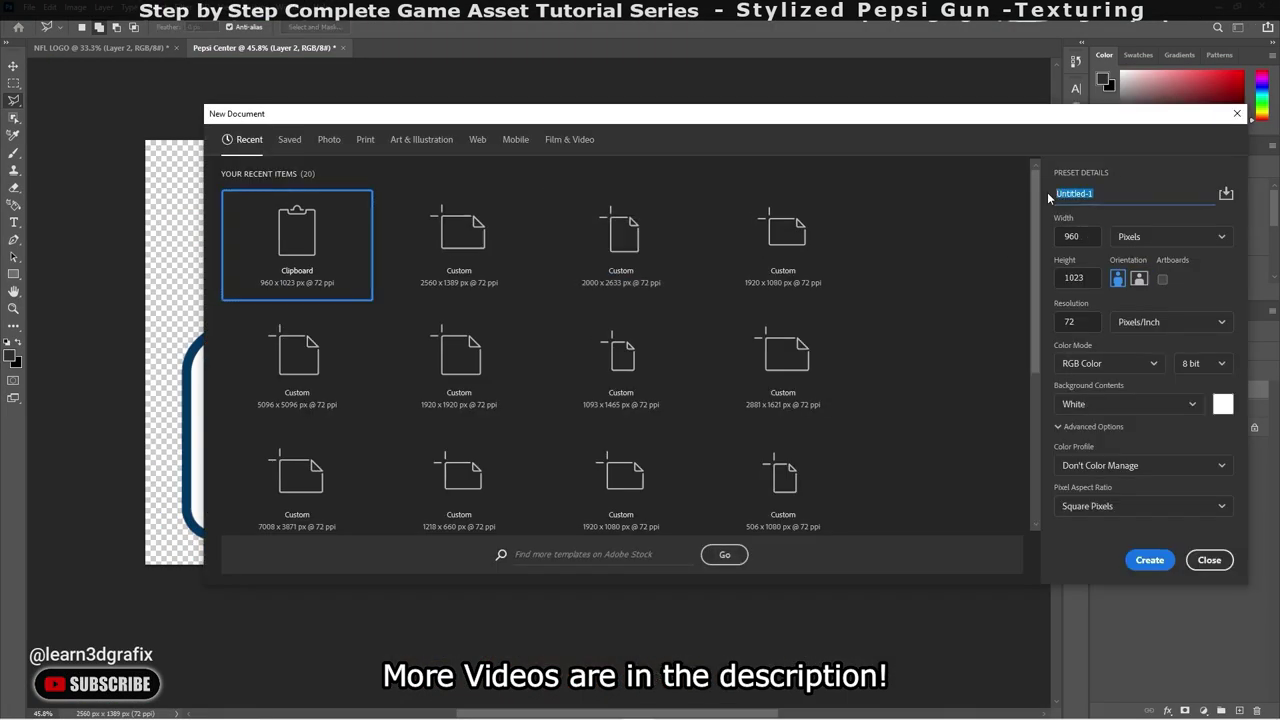
click(1149, 559)
- Paste the arrow, Magic Wand it at tolerance 80, fill black, and keep it alone on Layer 2
key(ctrl+v)
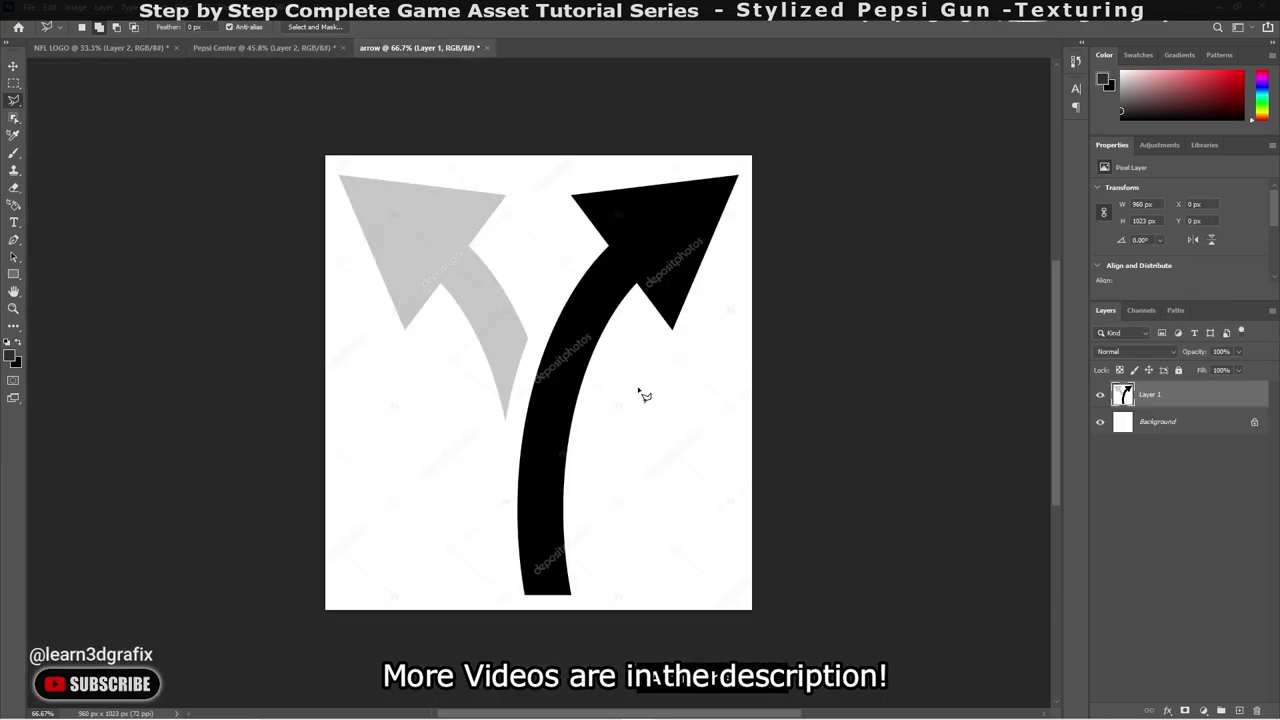
key(ctrl+0)
click(14, 118)
click(590, 205)
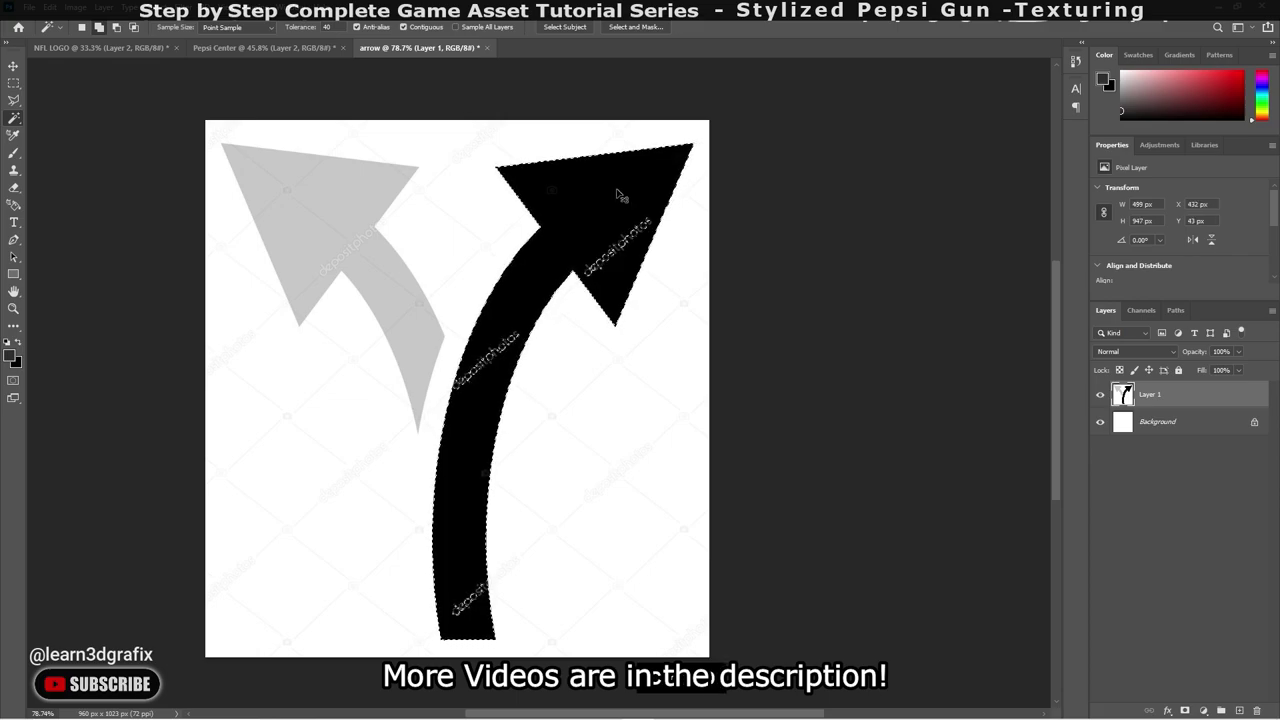
key(ctrl+d)
click(326, 27)
key(alt+BackSpace)
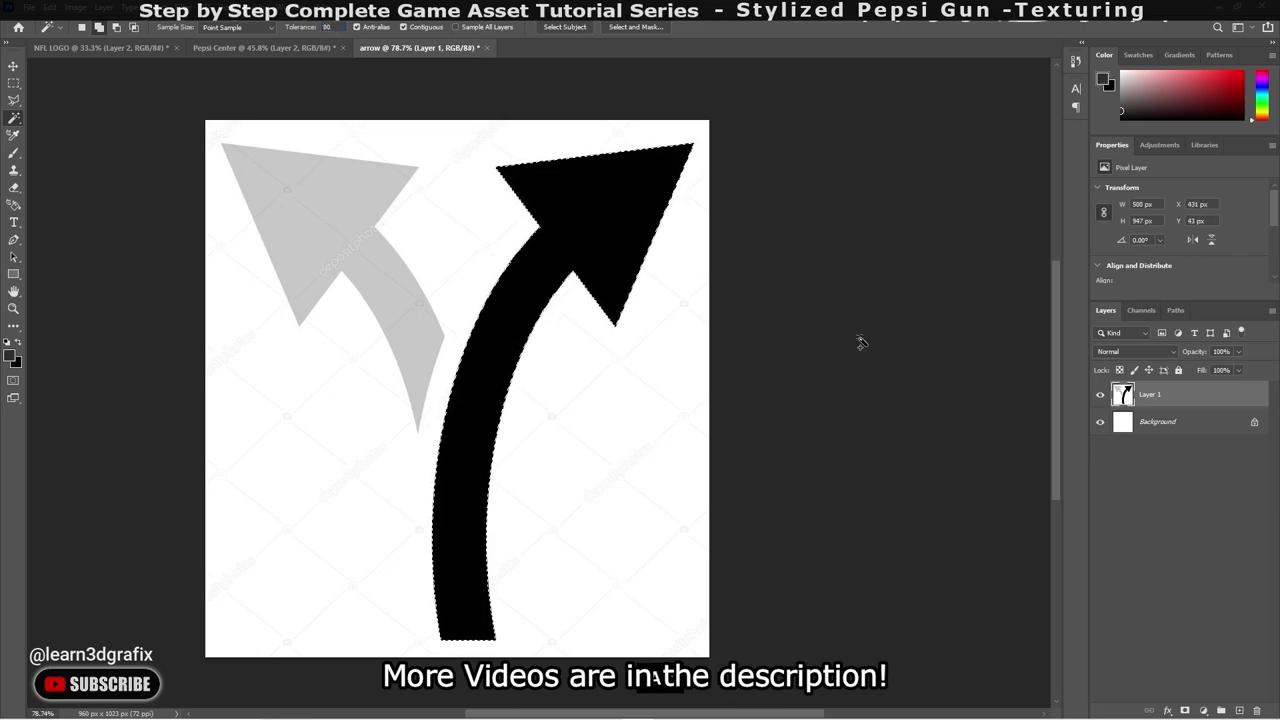
key(ctrl+j)
drag(1150, 421, 1257, 710)
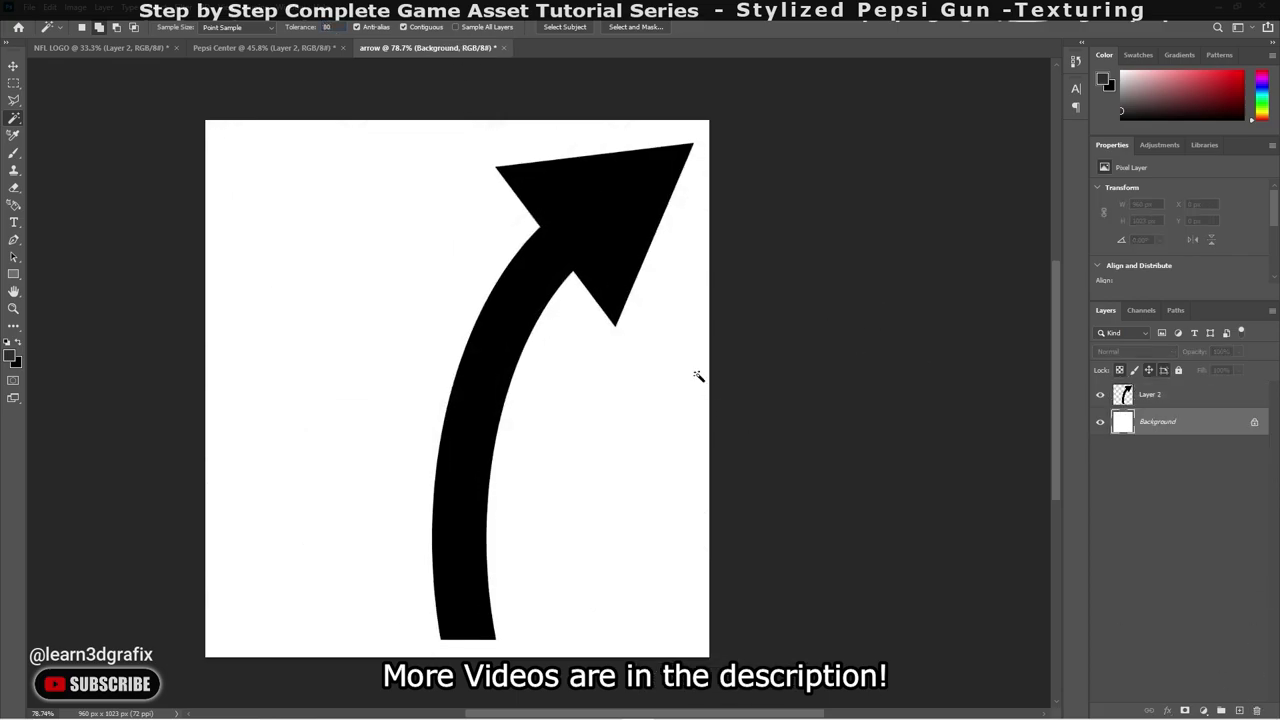
- Resize the image to 2048 × 2182 pixels
key(ctrl+0)
key(alt+i)
text(i)
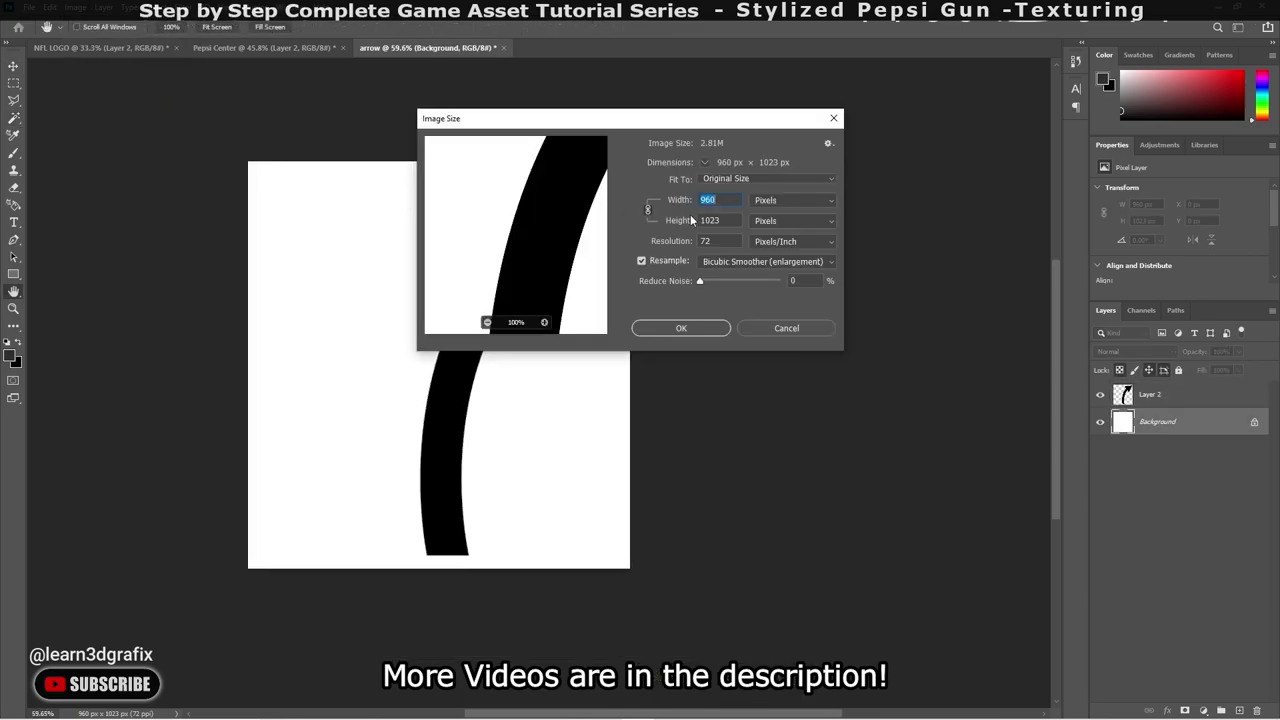
text(2048)
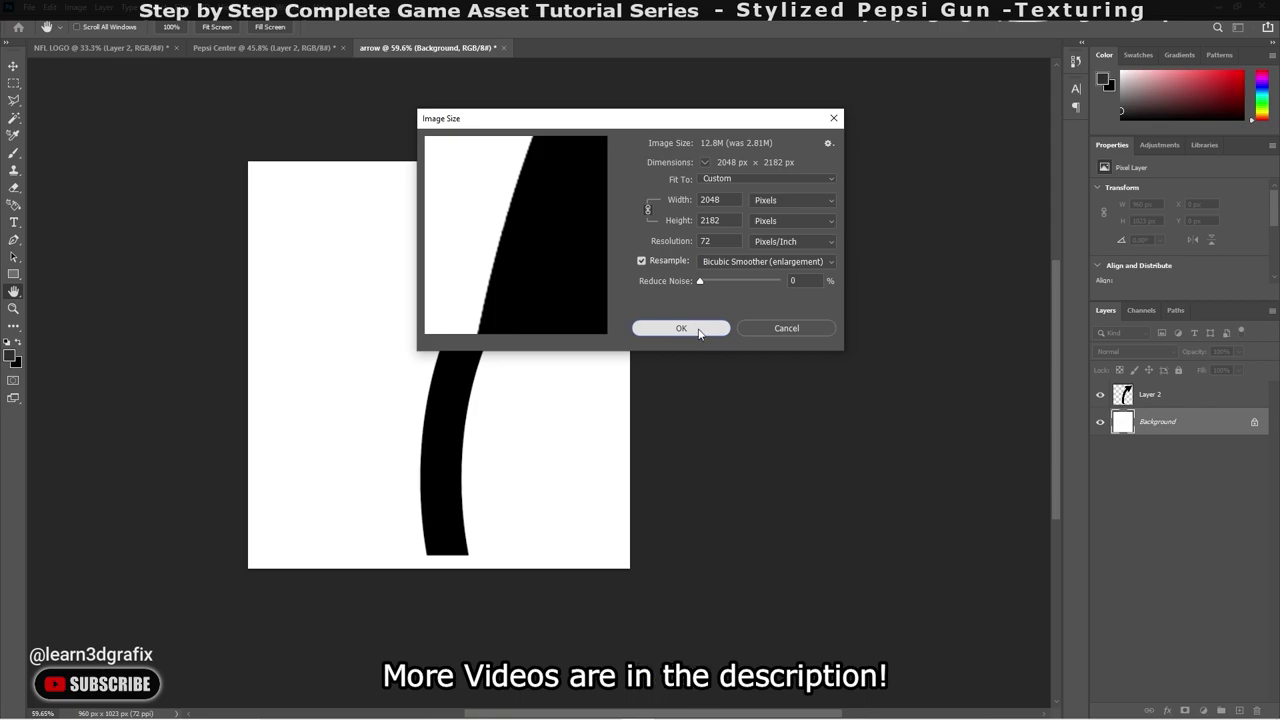
click(681, 328)
alt+scroll(672, 357, up, 3)
alt+scroll(434, 297, down, 3)
- Scale the arrow on Layer 2 down to about half size and tilt it
key(v)
click(1150, 395)
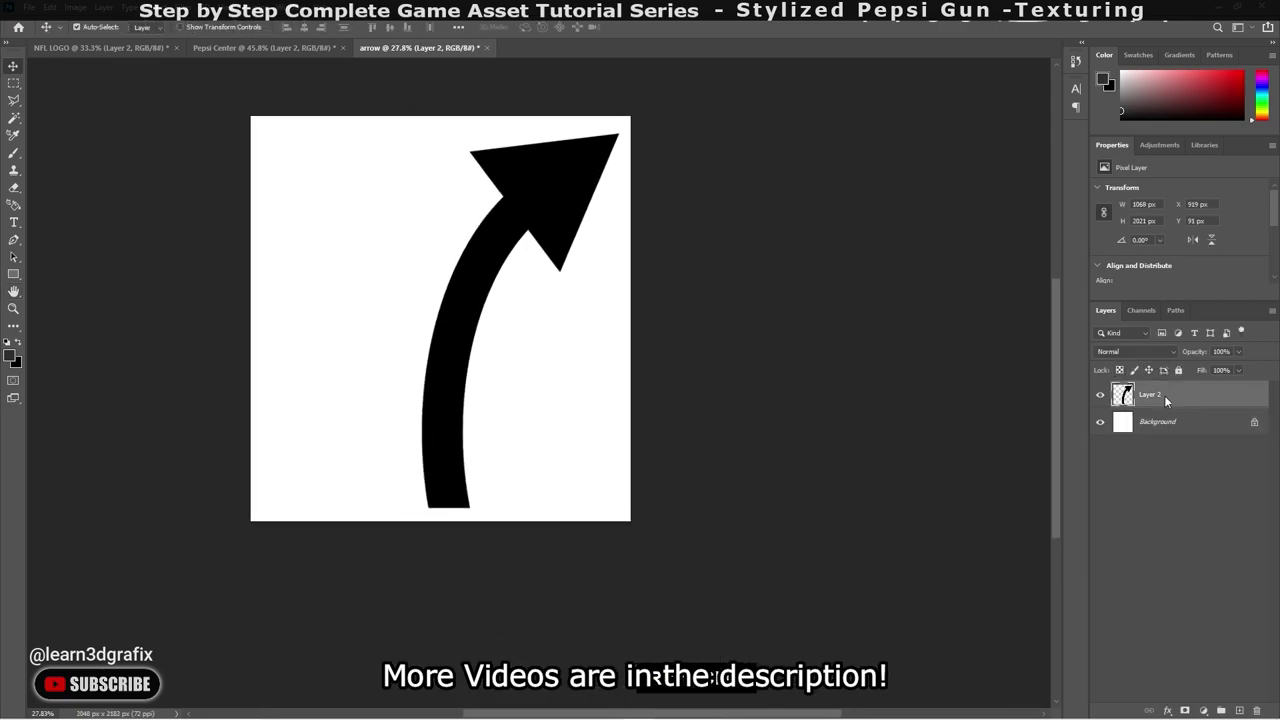
key(ctrl+t)
mouse_move(628, 512)
mouse_down()
mouse_move(509, 374)
mouse_move(499, 346)
mouse_move(528, 294)
mouse_up()
alt+scroll(528, 294, up, 1)
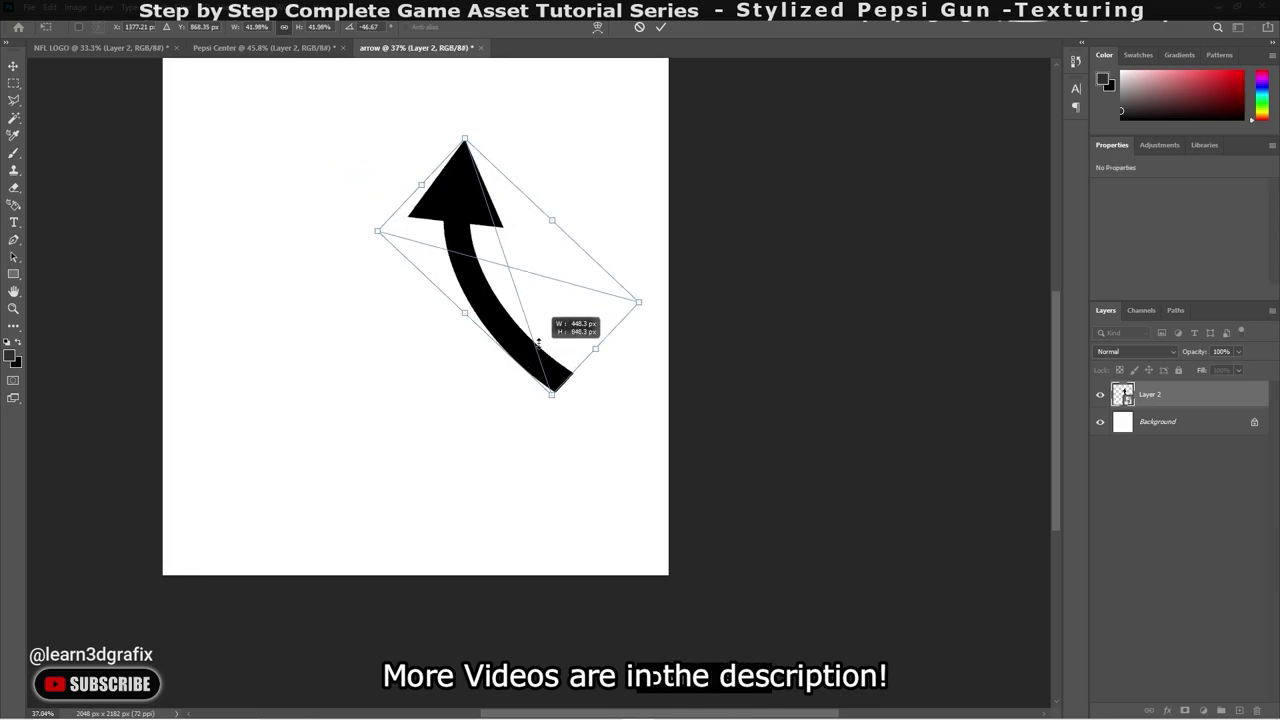
drag(538, 343, 555, 338)
key(Return)
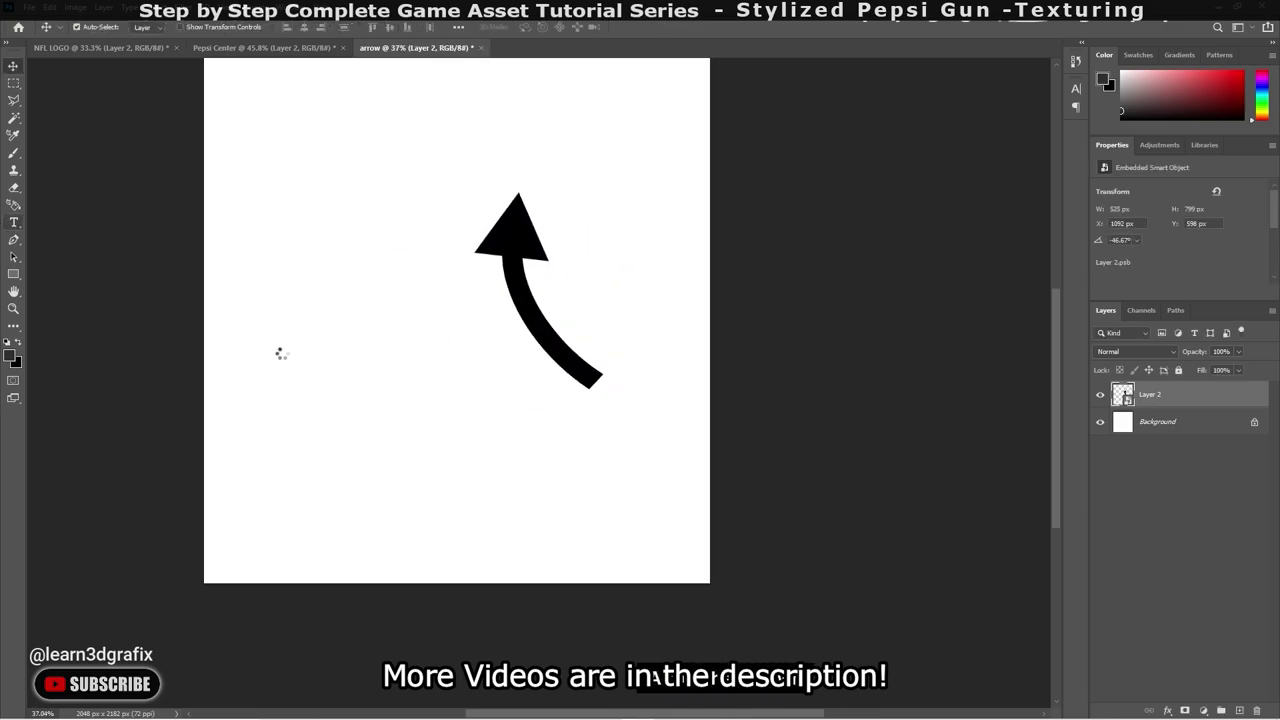
- Add a black (000000) text layer reading 'open' and move it toward the centre
key(t)
click(281, 353)
click(533, 27)
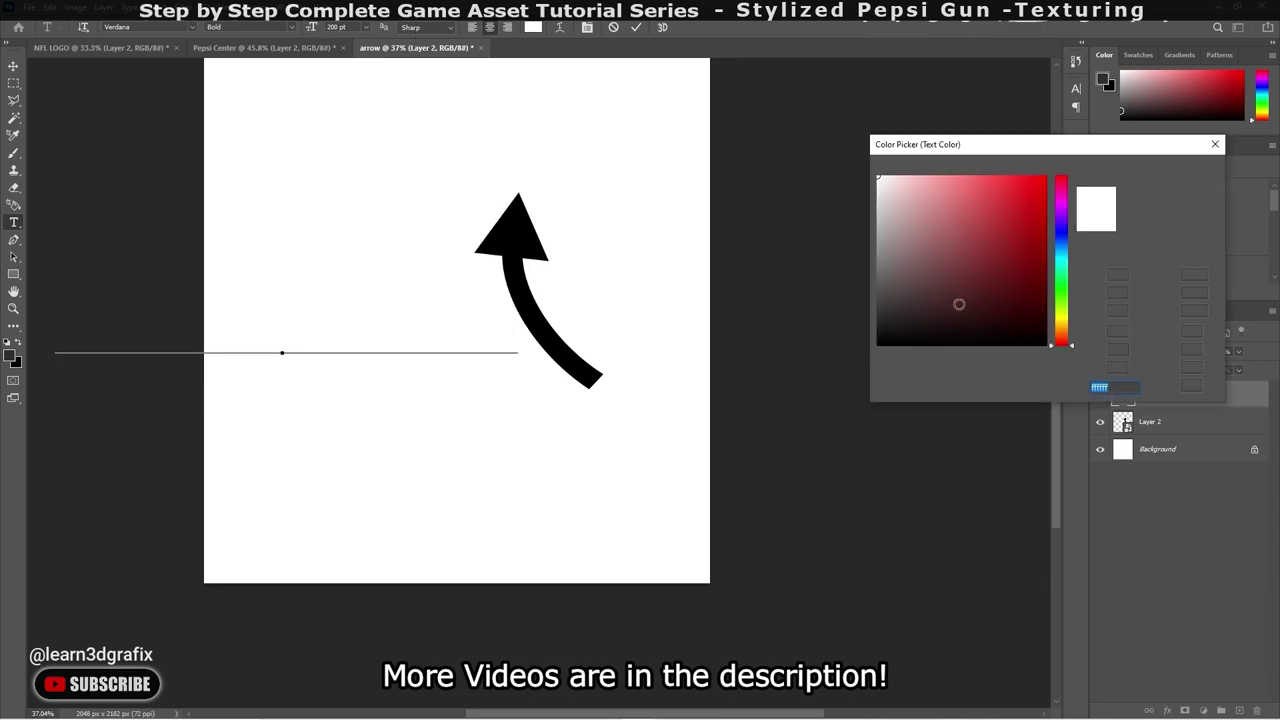
text(000000)
key(Return)
text(open)
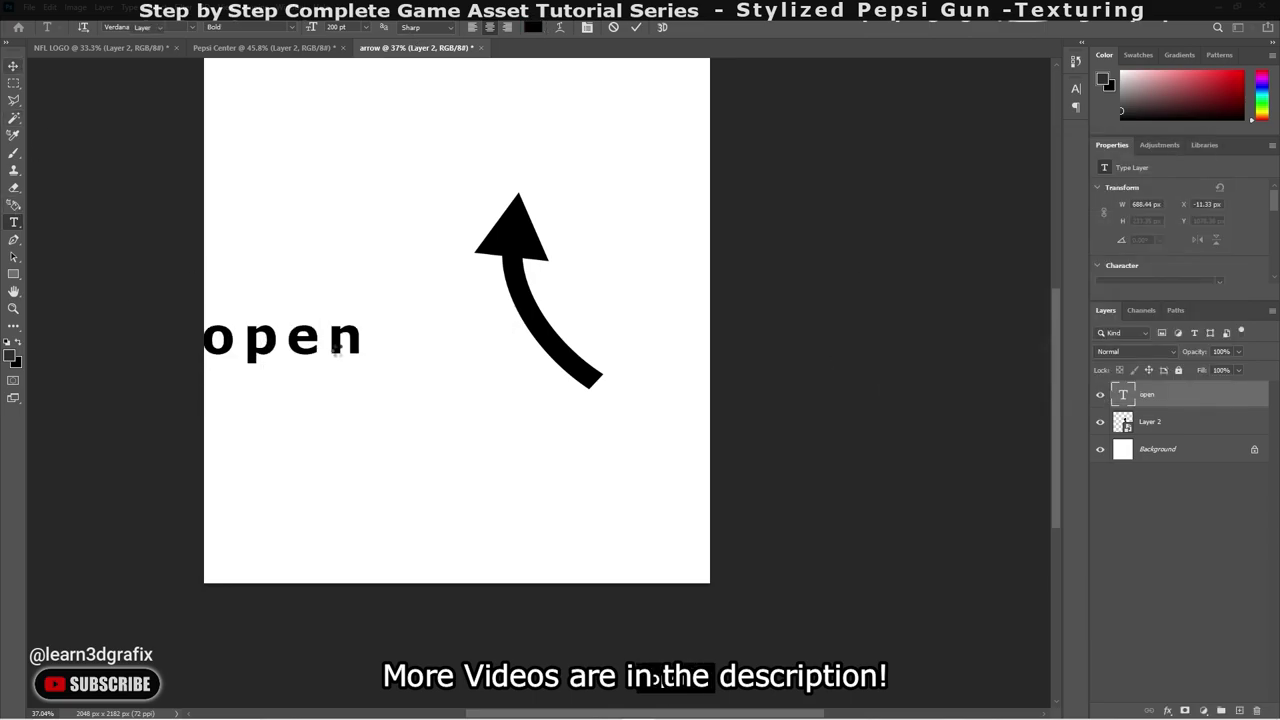
ctrl+drag(338, 345, 465, 380)
- Set the 'open' text size to 300 pt
key(ctrl+a)
click(316, 30)
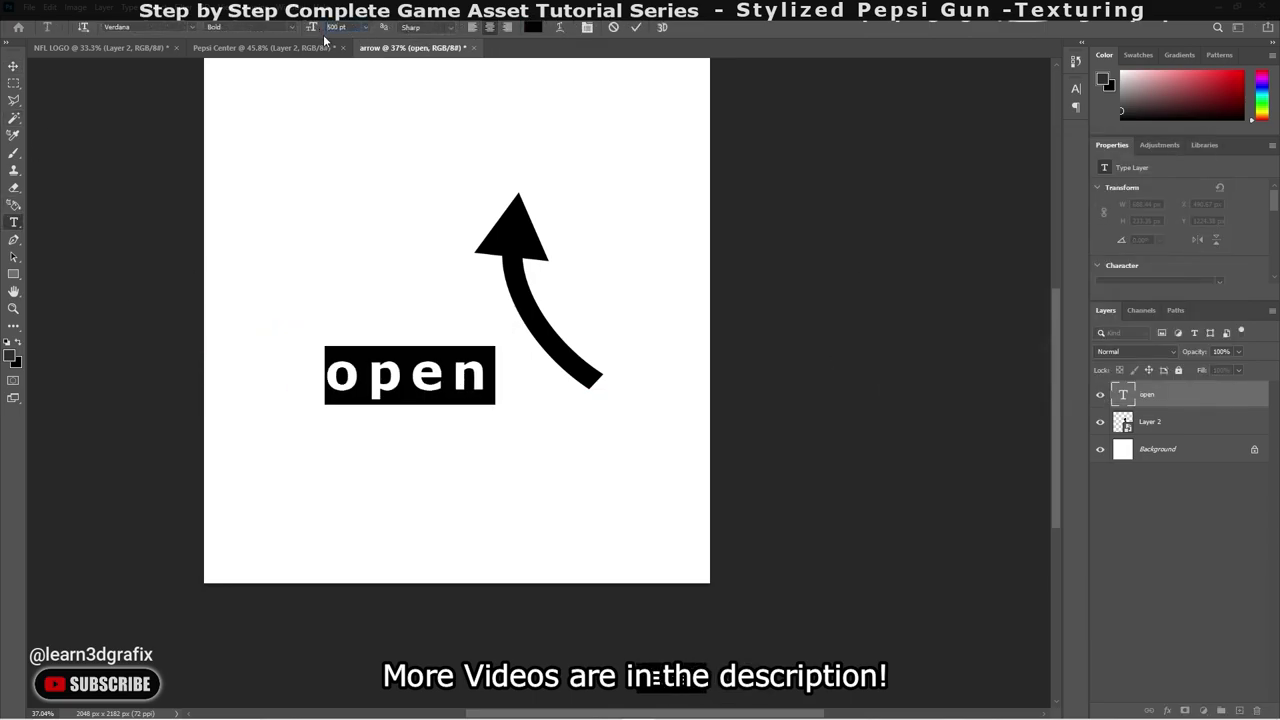
key(Return)
drag(316, 30, 290, 30)
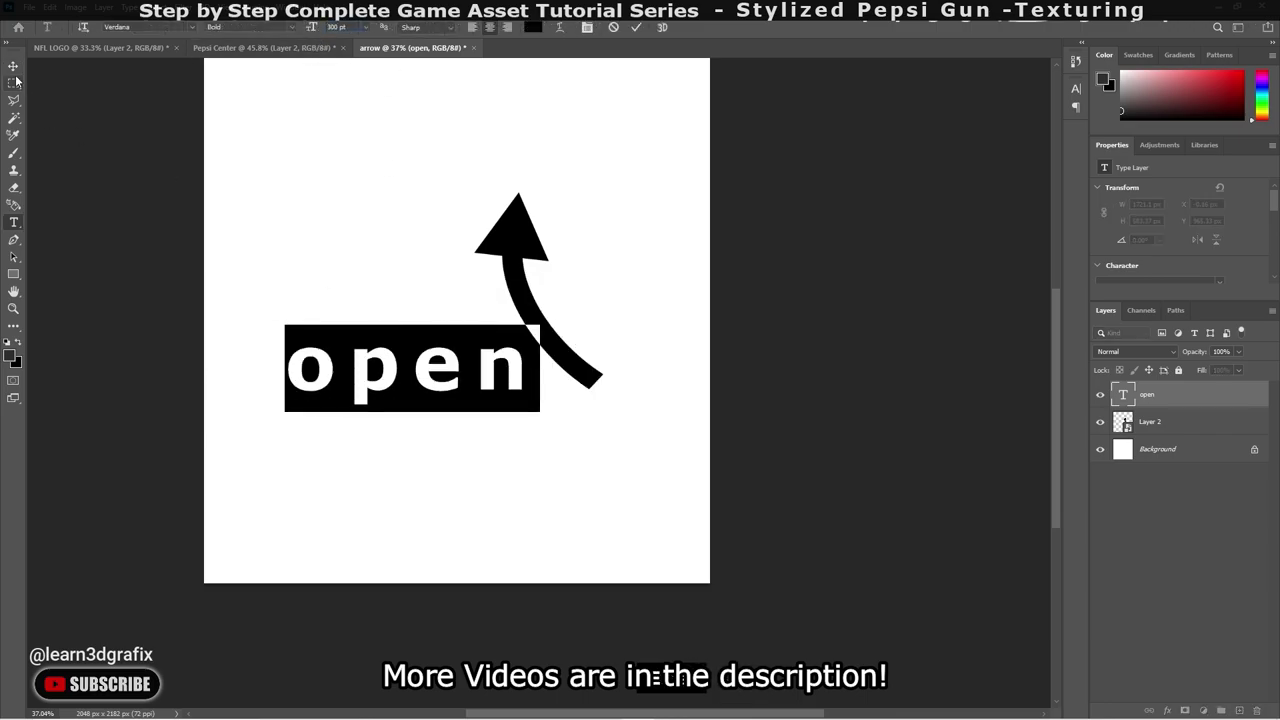
click(13, 65)
- Tighten the 'open' tracking to -20 and make it Verdana Bold, then select the arrow layer
double_click(480, 380)
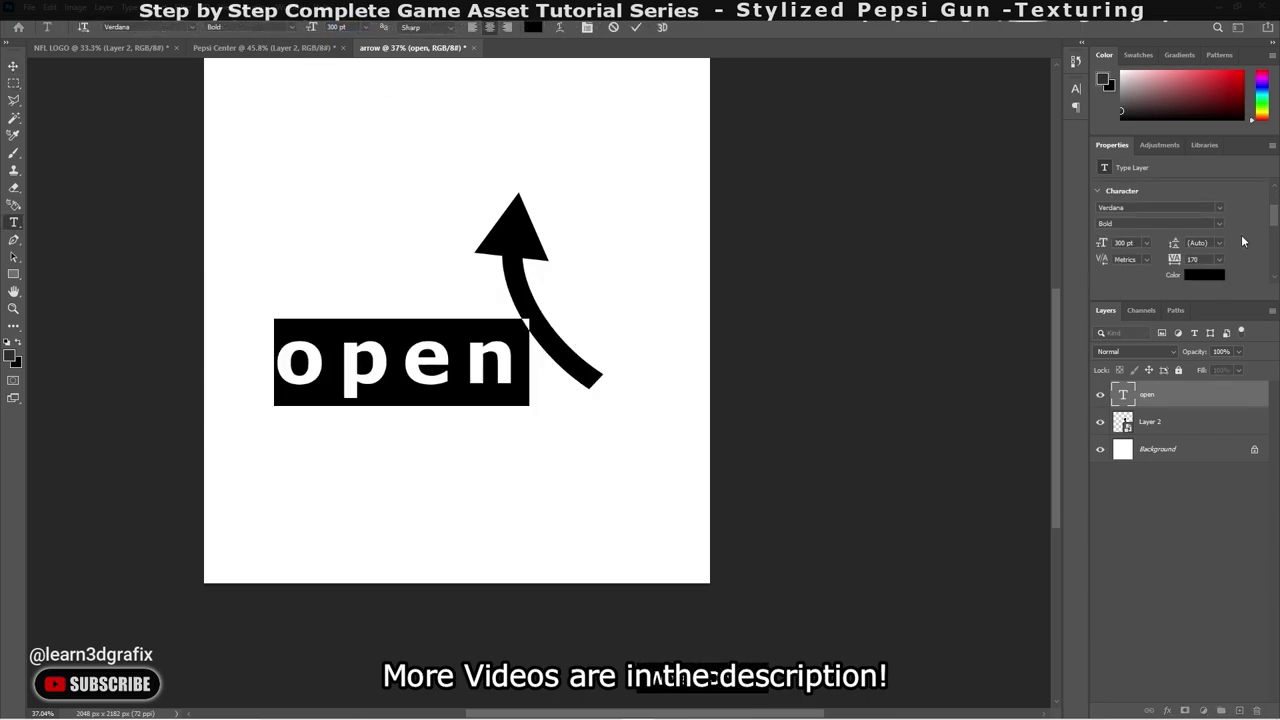
drag(1180, 216, 1172, 217)
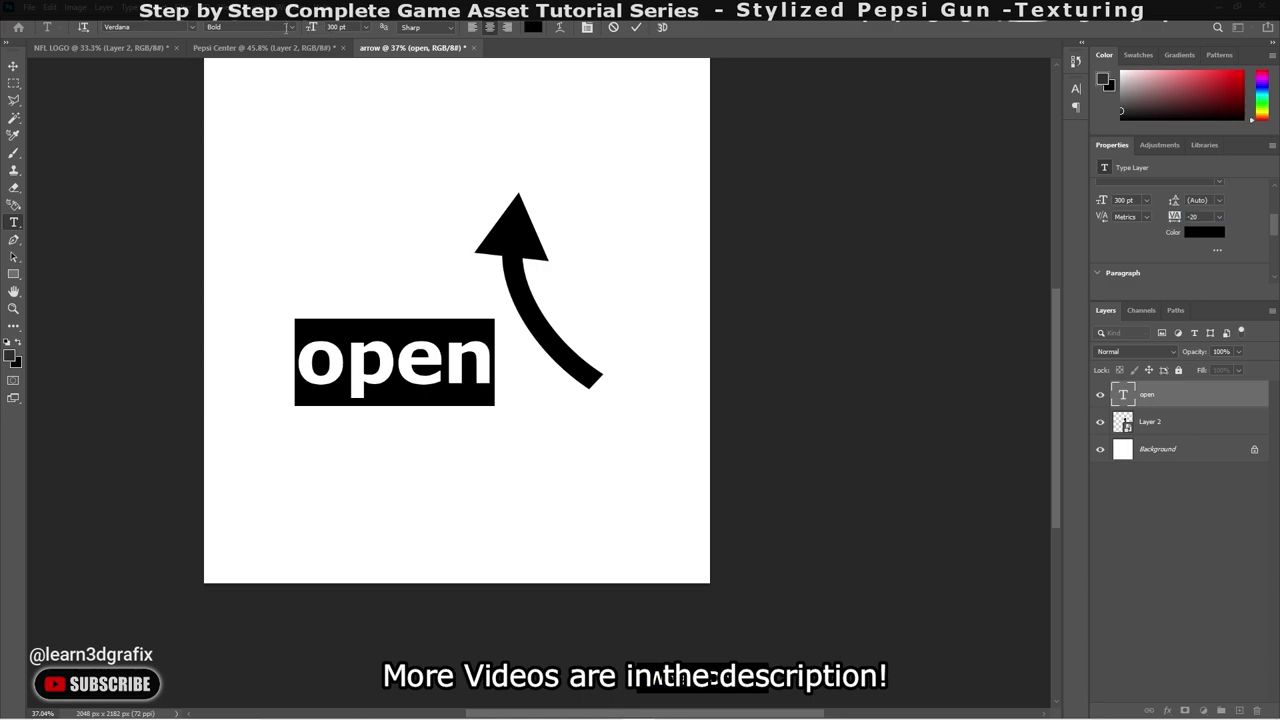
click(250, 27)
click(230, 32)
click(13, 65)
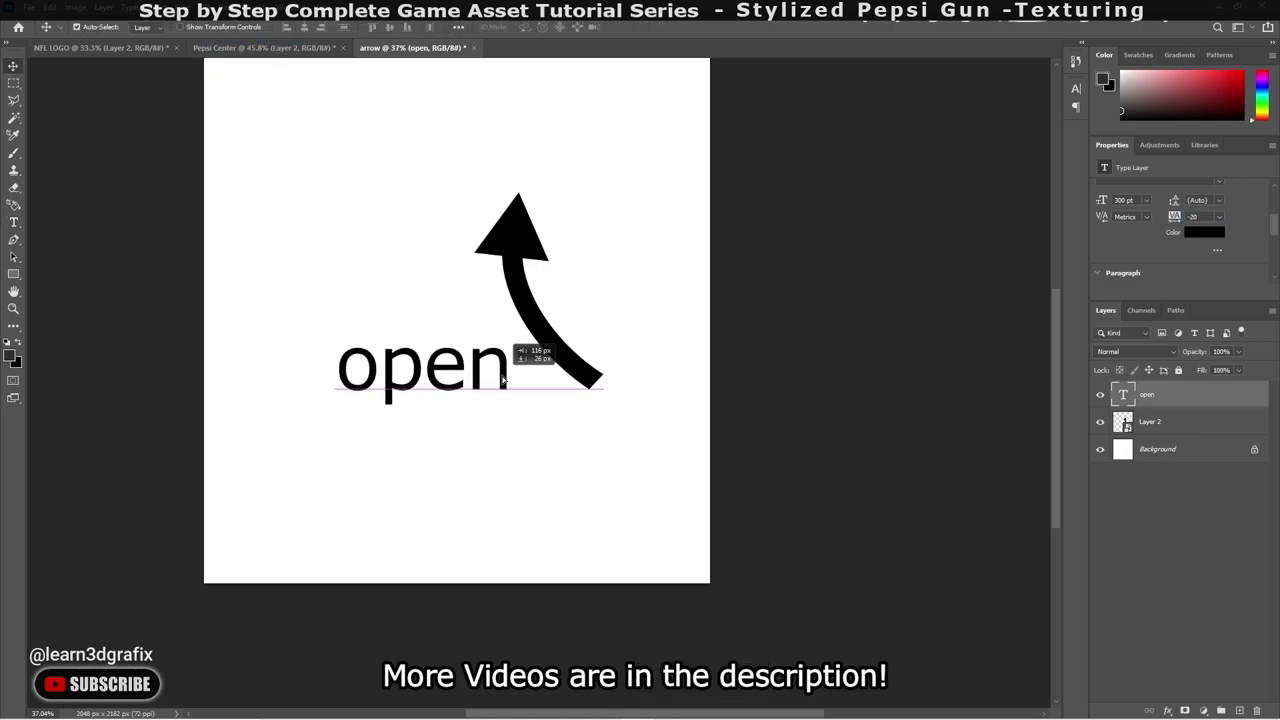
click(258, 60)
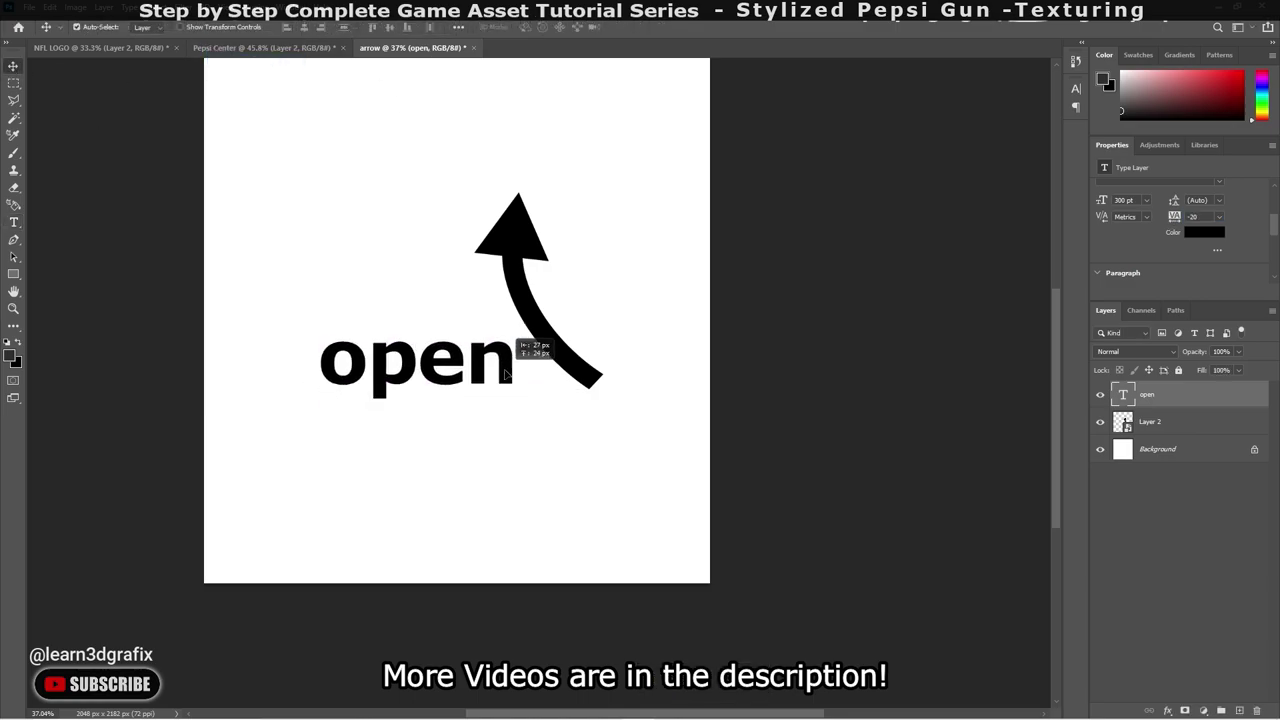
alt+scroll(420, 362, down, 2)
click(478, 285)
- Warp the arrow, bending its tail and repositioning its tip
alt+scroll(511, 337, up, 4)
key(ctrl+t)
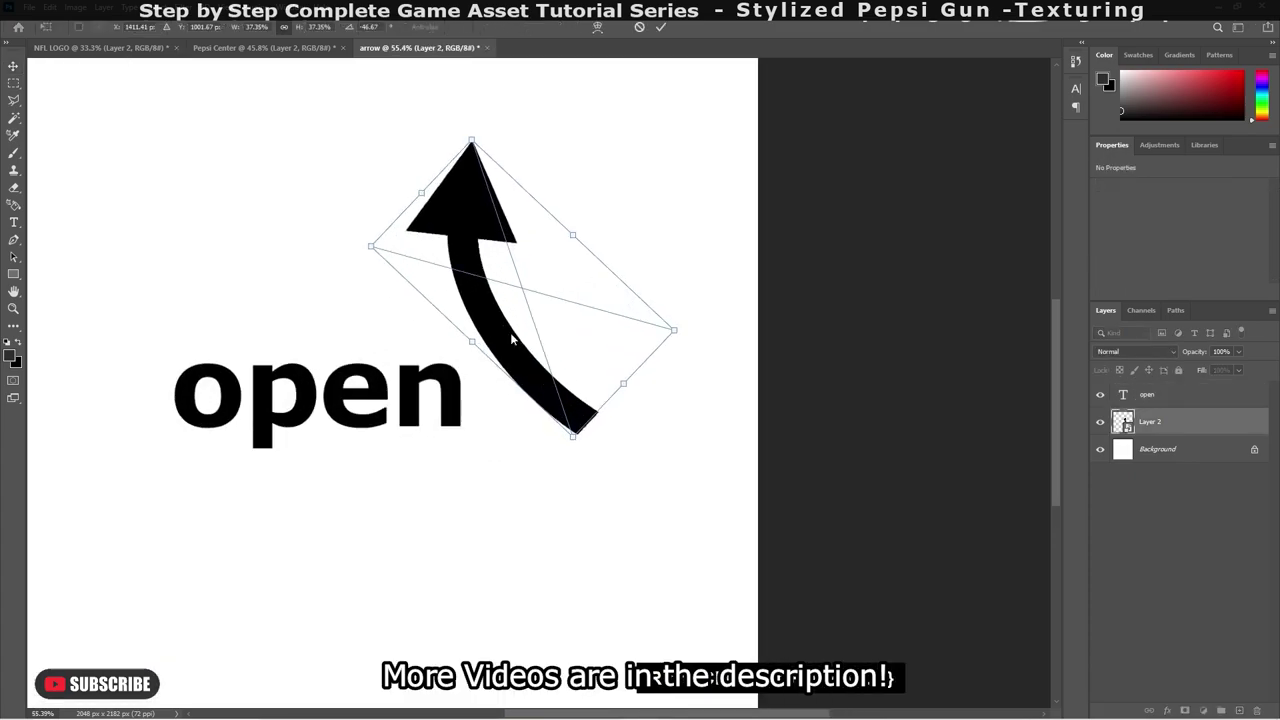
right_click(511, 337)
click(535, 477)
alt+scroll(491, 417, up, 1)
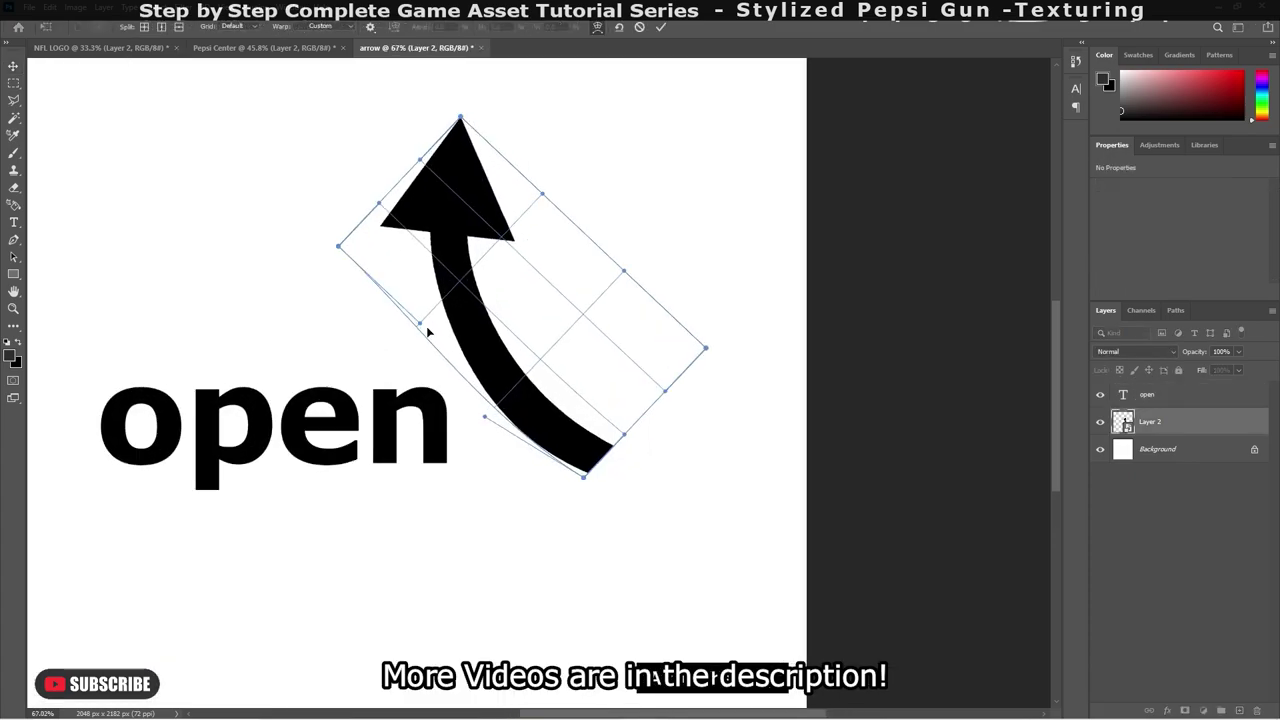
drag(584, 473, 595, 465)
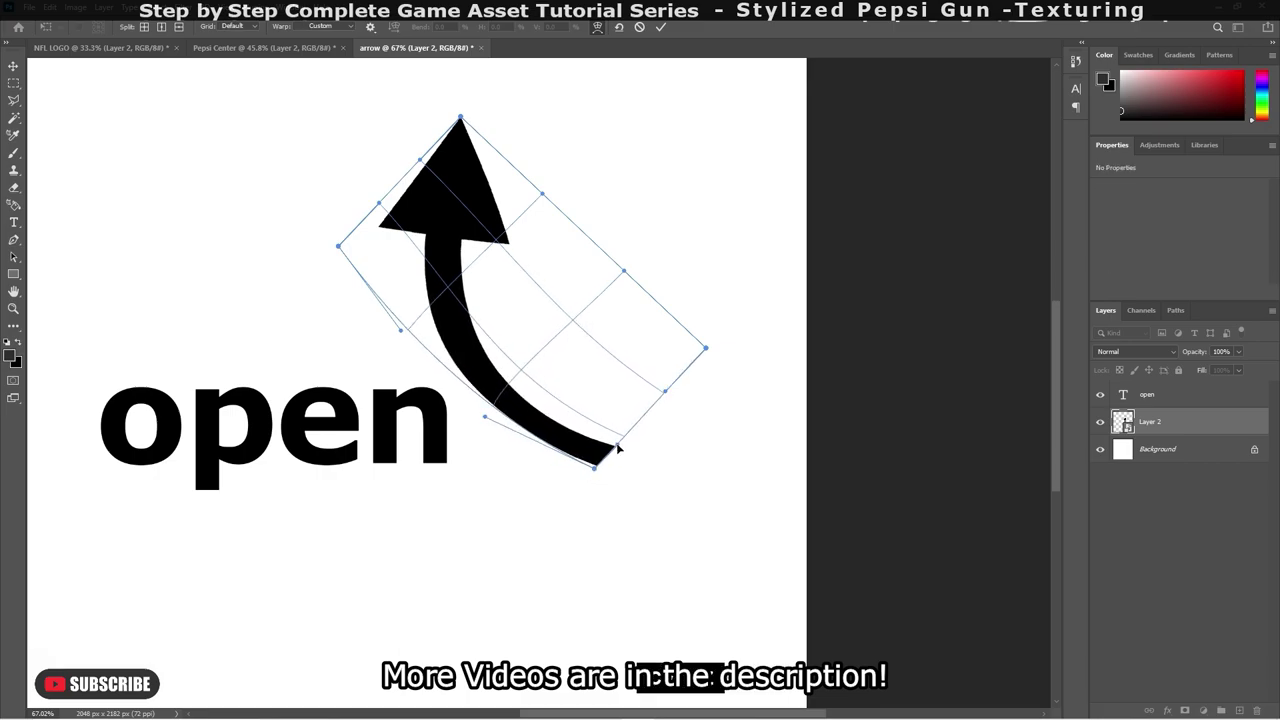
alt+scroll(489, 438, down, 1)
drag(474, 162, 489, 169)
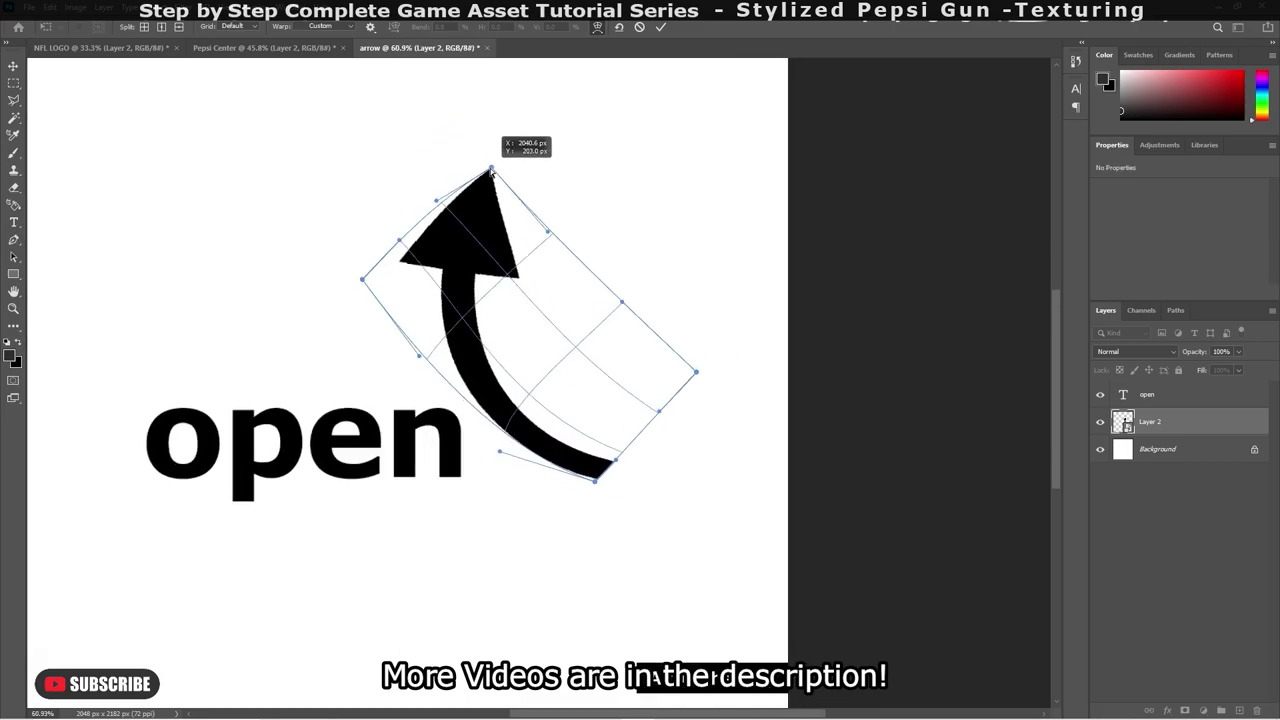
key(Return)
alt+scroll(378, 323, down, 1)
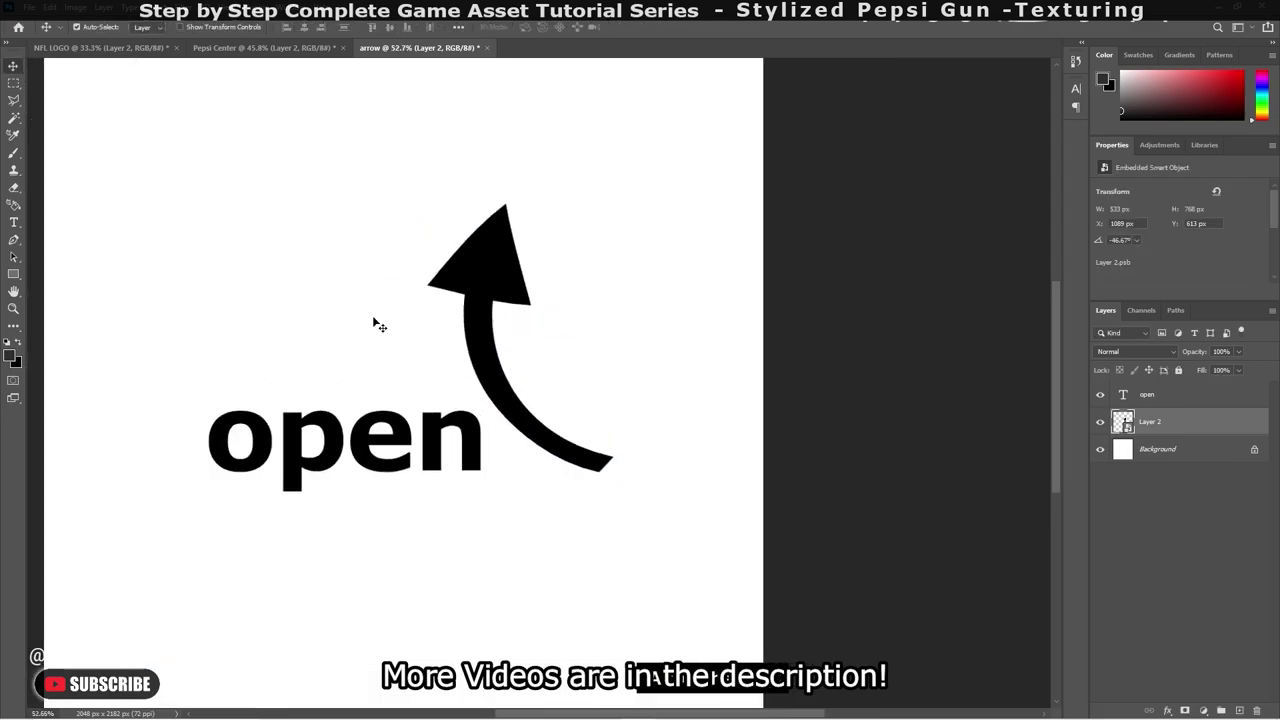
- Select a large ellipse over the arrow's inner curve and copy it to a new layer
right_click(14, 82)
click(70, 98)
mouse_move(490, 103)
mouse_down()
mouse_move(984, 589)
mouse_move(1031, 565)
mouse_up()
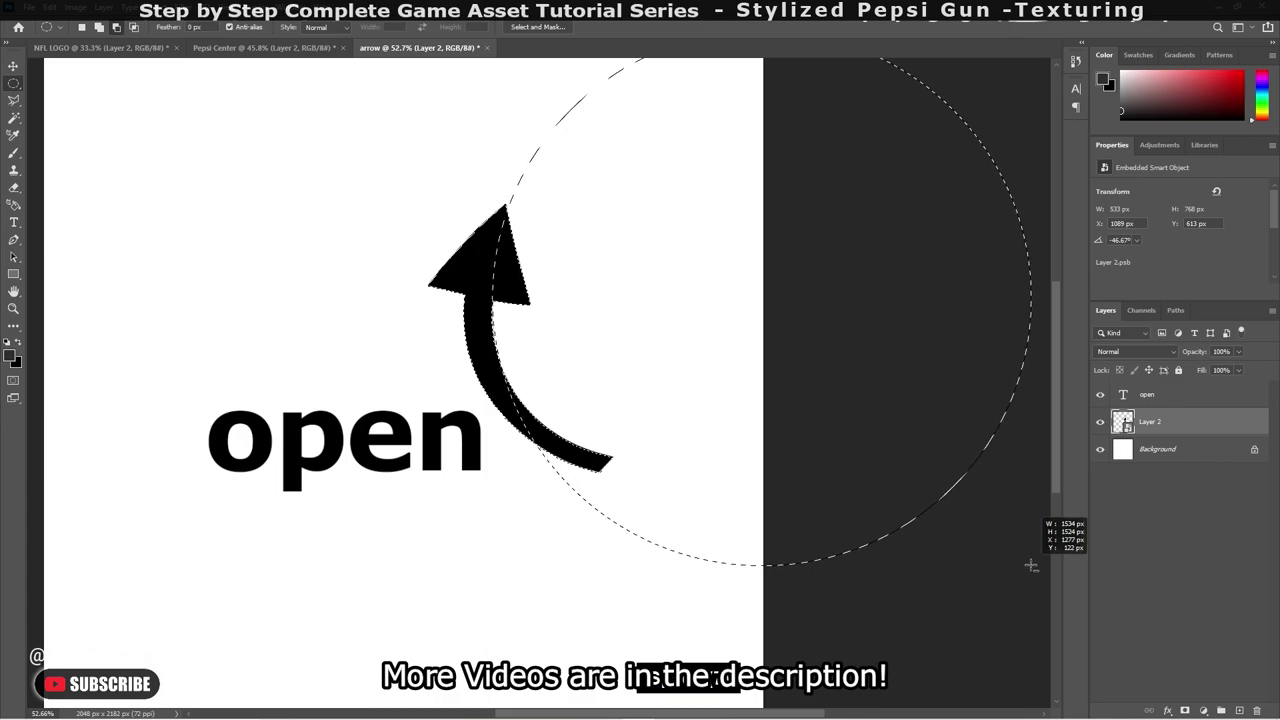
alt+scroll(541, 398, up, 3)
key(ctrl+j)
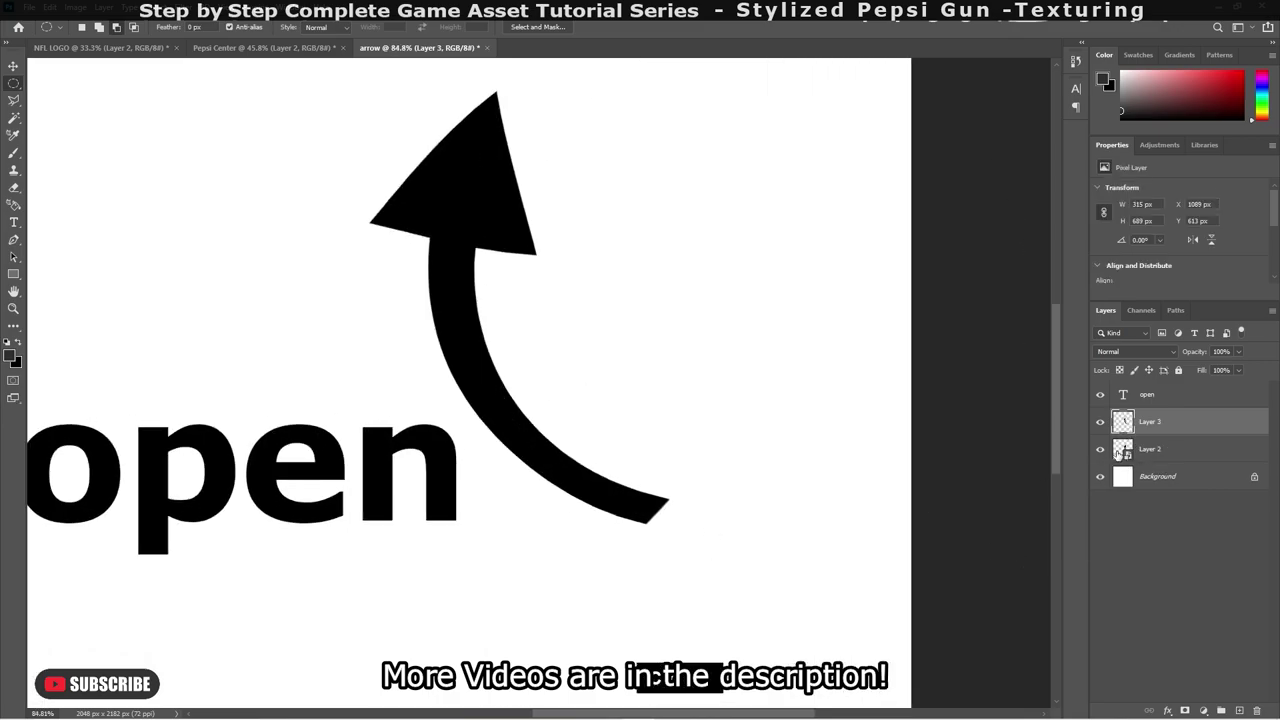
- Lasso the arrowhead onto its own layer, hide the original arrow, and merge the arrowhead in
right_click(14, 100)
click(70, 91)
click(529, 71)
click(634, 214)
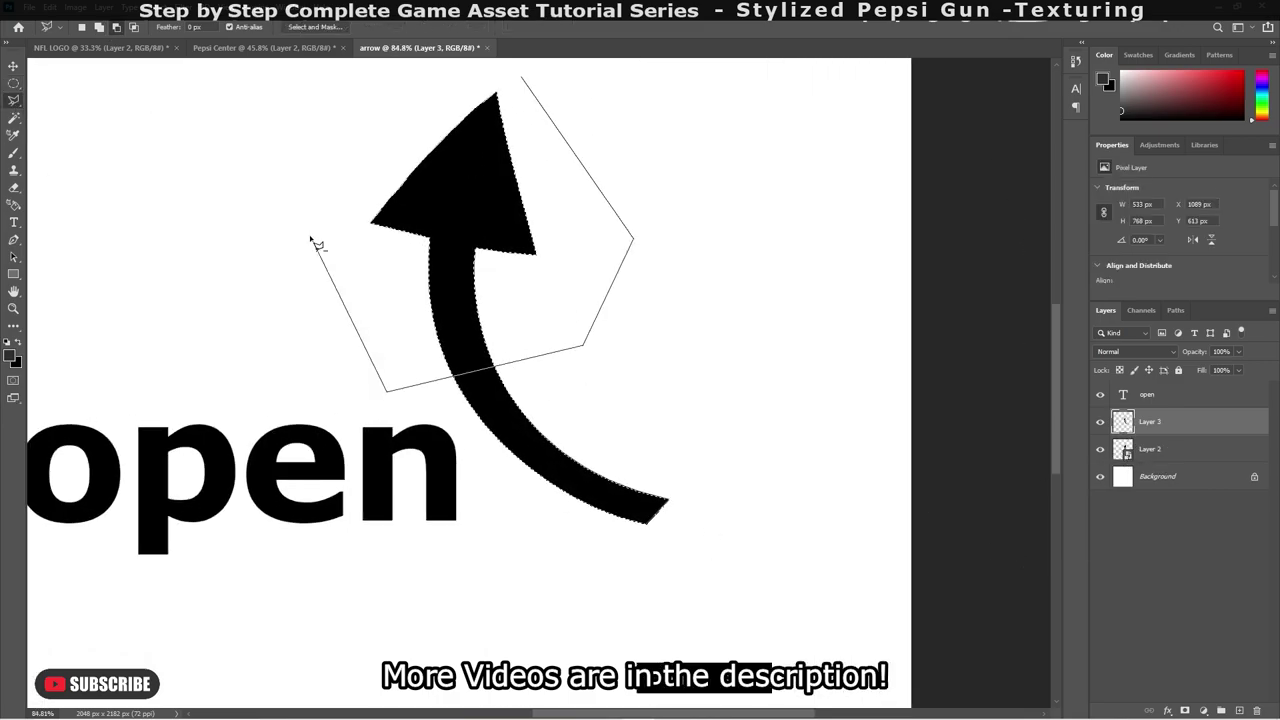
click(314, 243)
key(ctrl+j)
click(1100, 476)
shift+click(1156, 424)
key(ctrl+e)
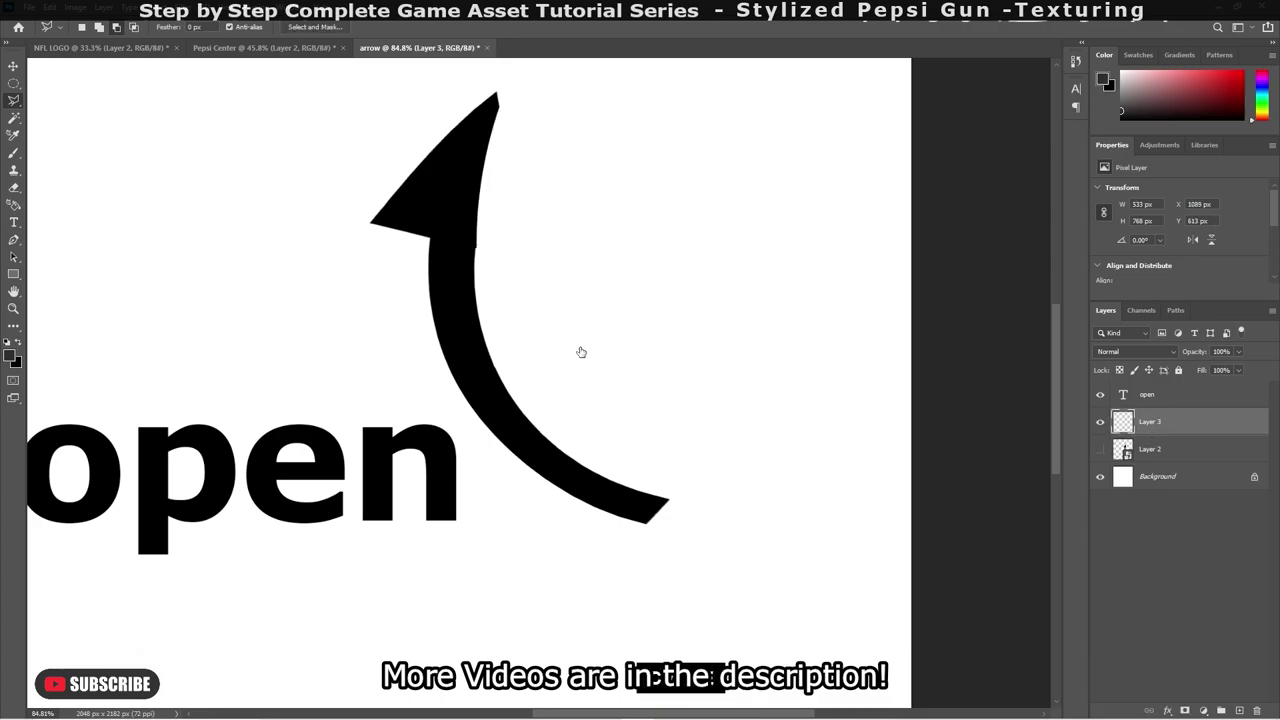
- Trim the arrow's inner edge with an elliptical selection and hide the white Background
alt+scroll(580, 351, up, 2)
alt+scroll(474, 271, down, 1)
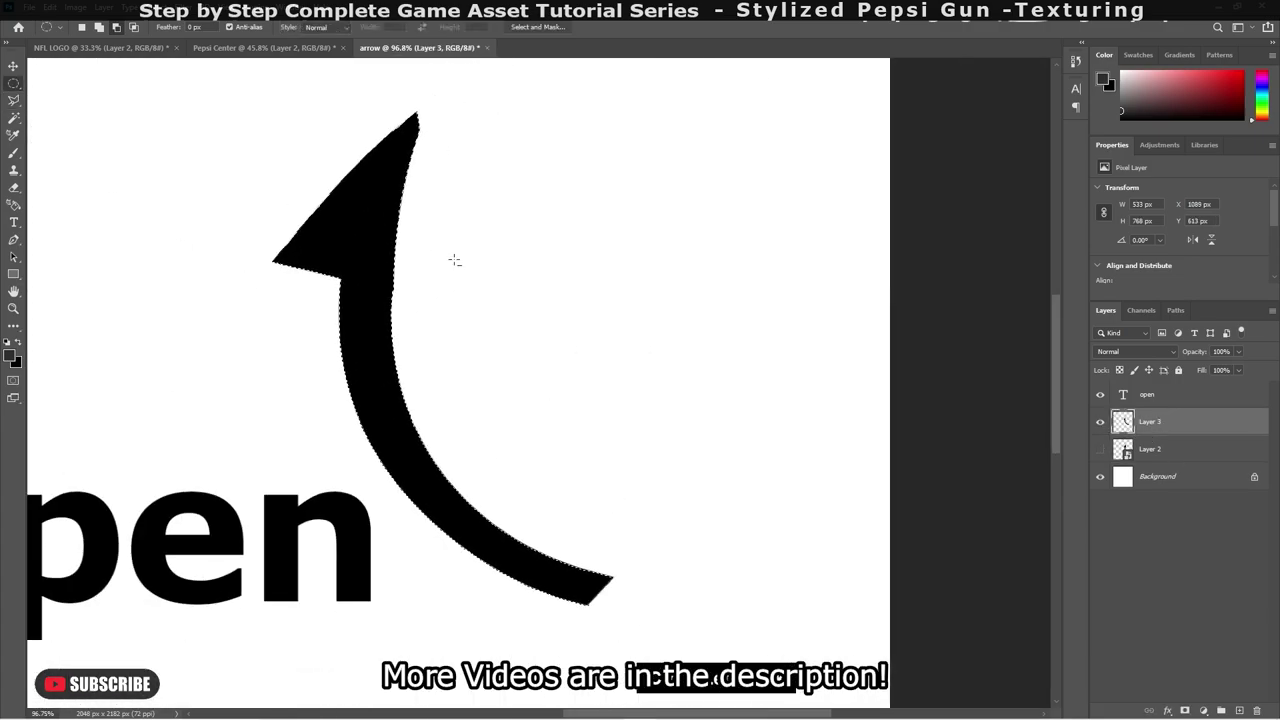
alt+scroll(454, 260, down, 3)
mouse_move(664, 286)
alt+mouse_down()
mouse_move(928, 572)
mouse_move(764, 441)
alt+mouse_up()
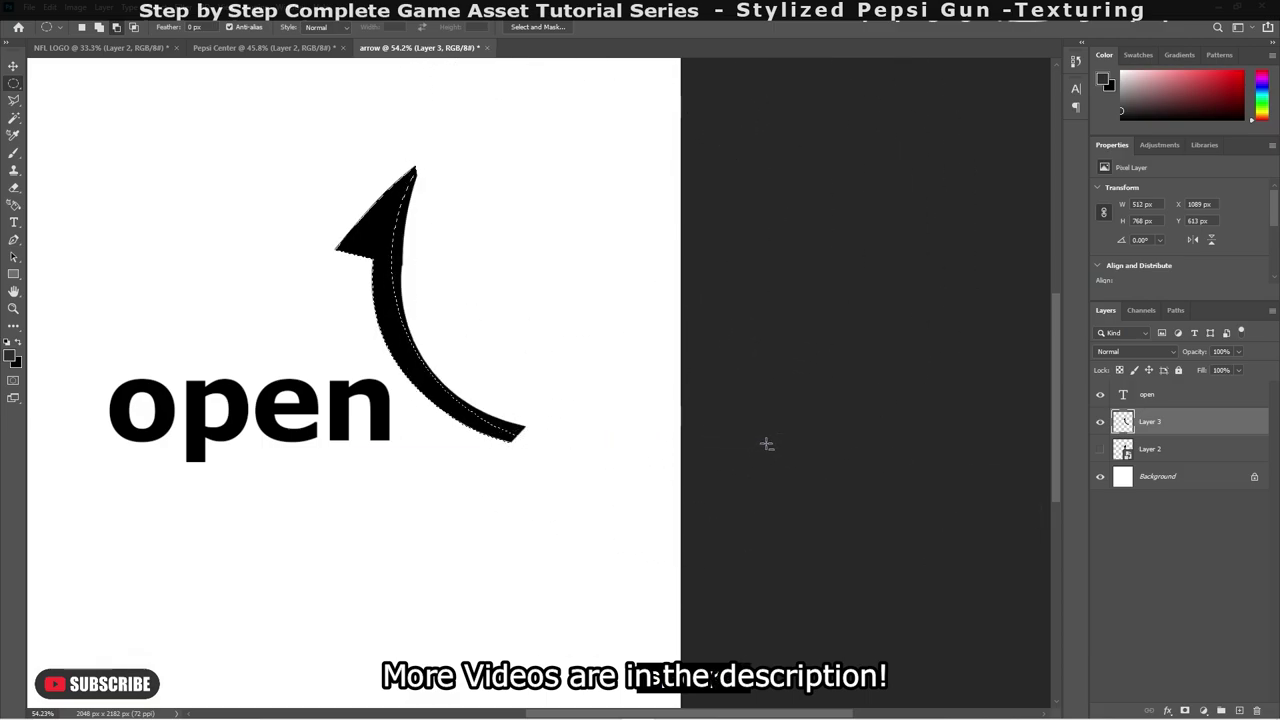
key(Delete)
alt+scroll(531, 485, down, 2)
alt+scroll(531, 485, up, 1)
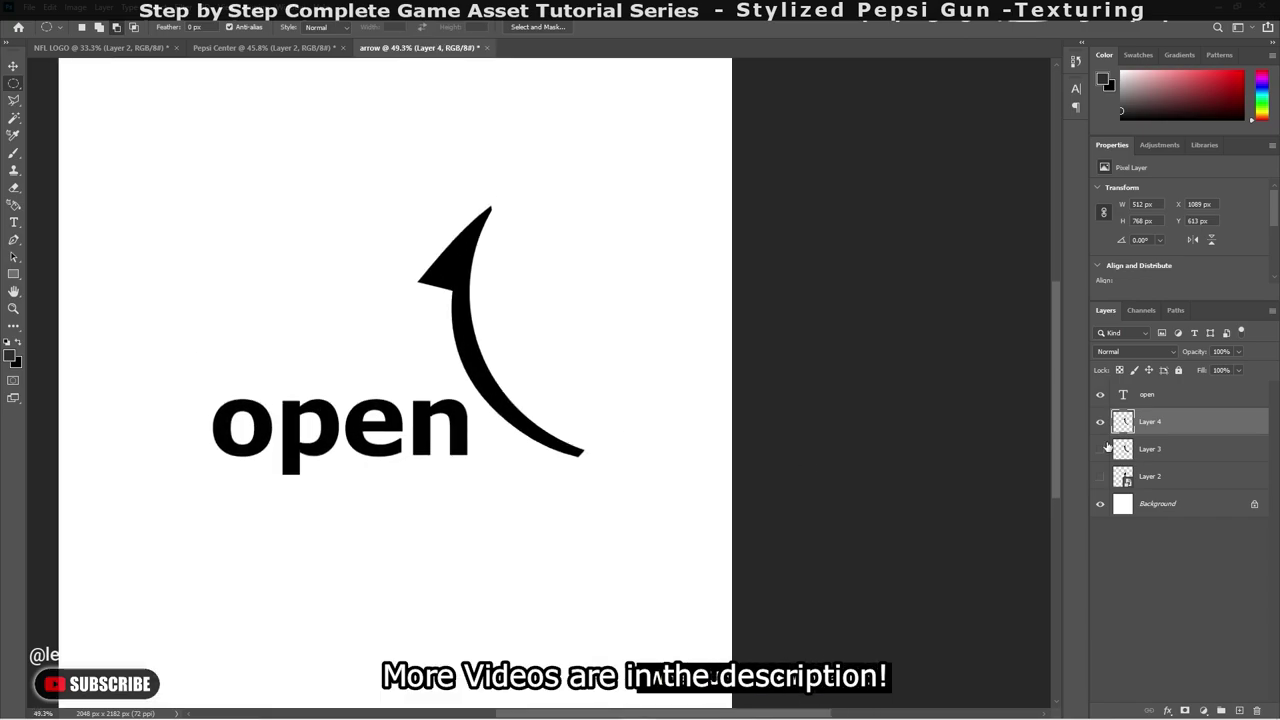
click(1100, 503)
alt+scroll(531, 485, down, 1)
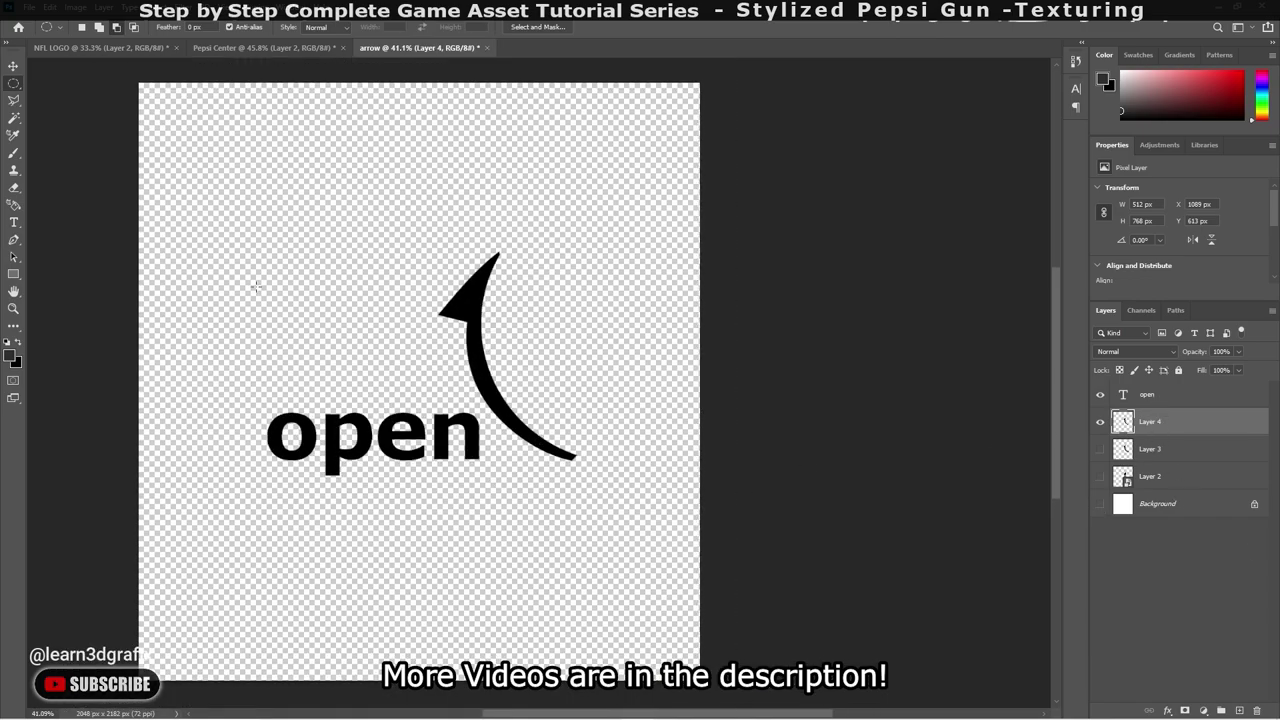
- Move the word 'open' further left beside the arrow
key(t)
click(482, 440)
double_click(469, 428)
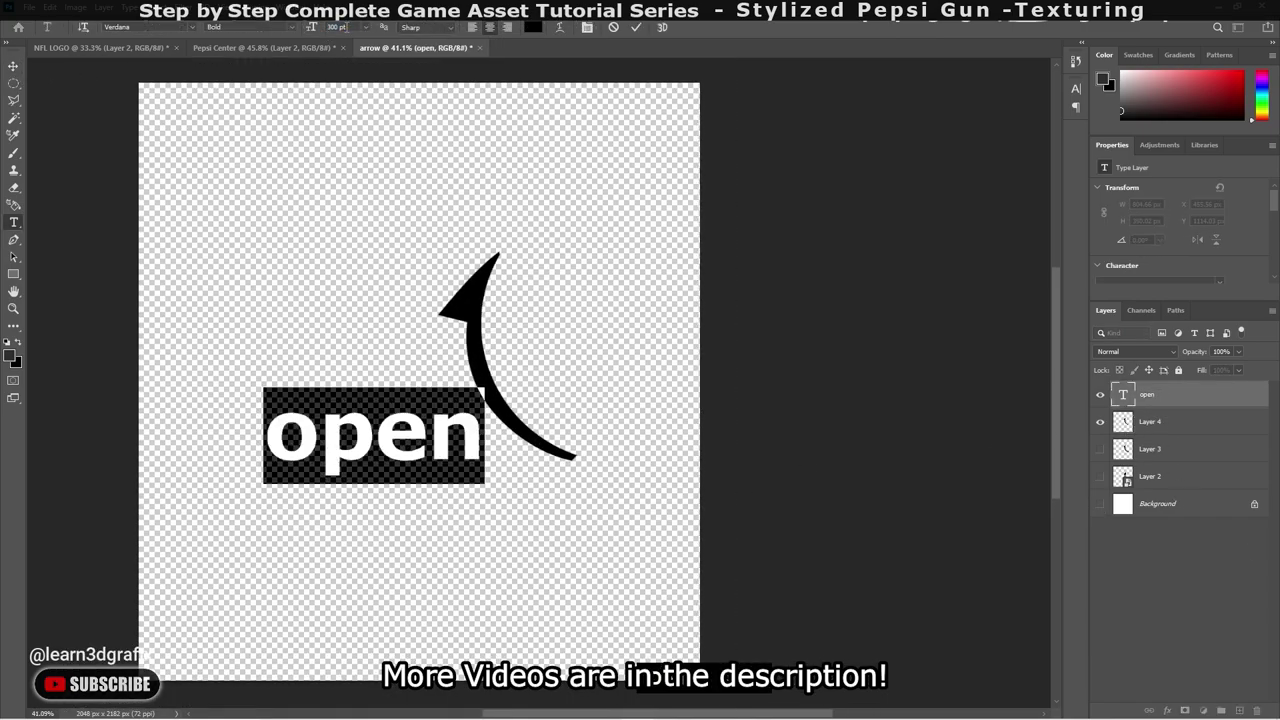
click(13, 65)
drag(470, 430, 432, 420)
- Merge the text and arrow layers into one and invert them to white
alt+scroll(470, 364, down, 1)
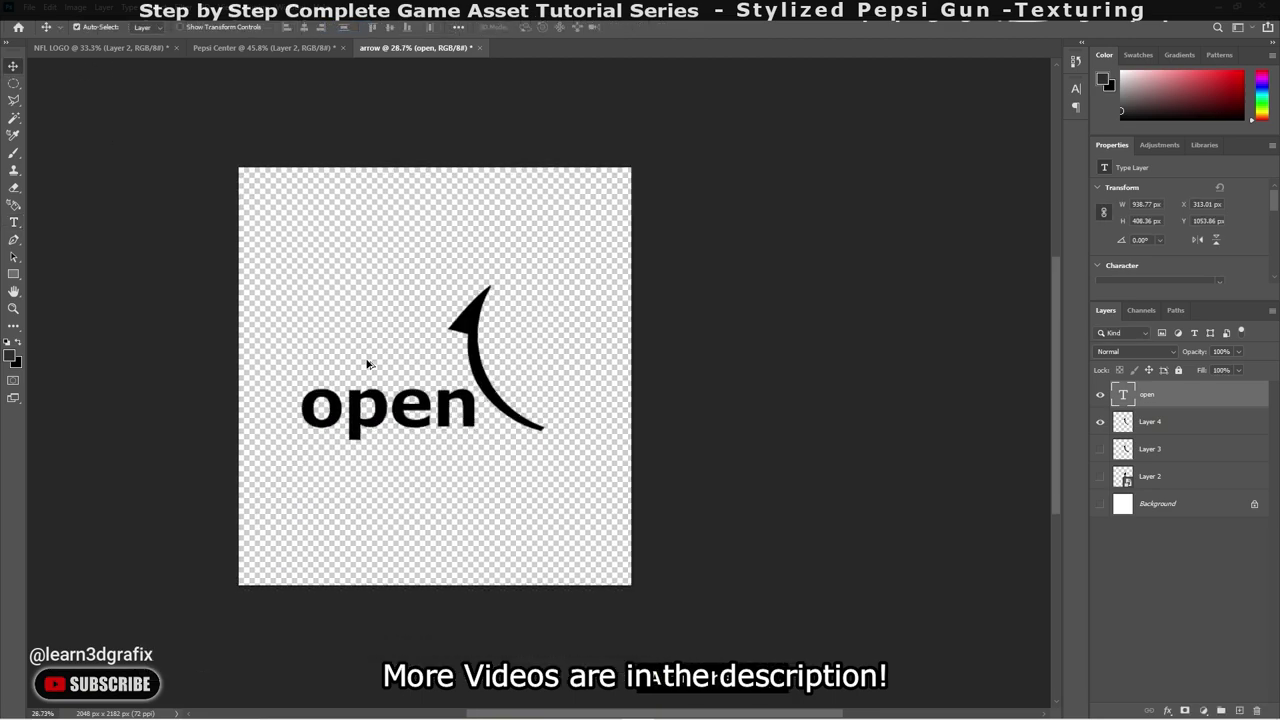
shift+click(1152, 426)
key(ctrl+e)
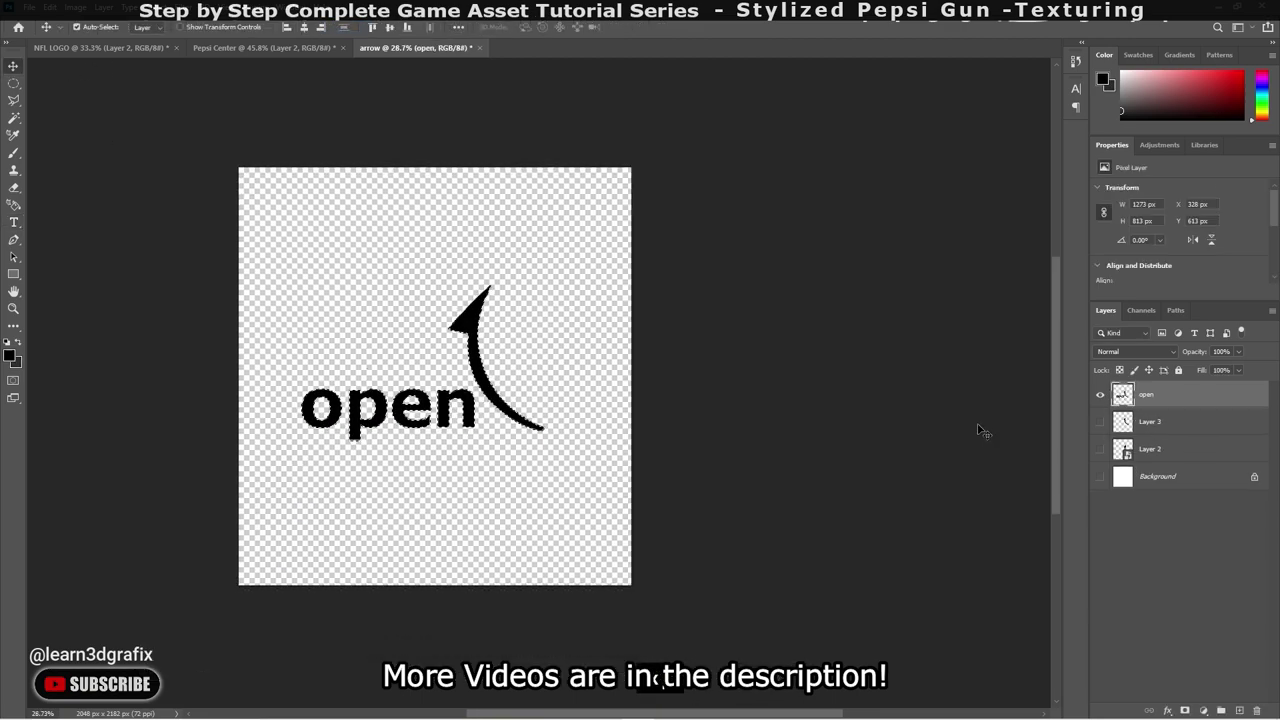
key(ctrl+i)
- Preview the white logo on a black background, nudge it up-right, then hide the background
alt+scroll(389, 407, up, 1)
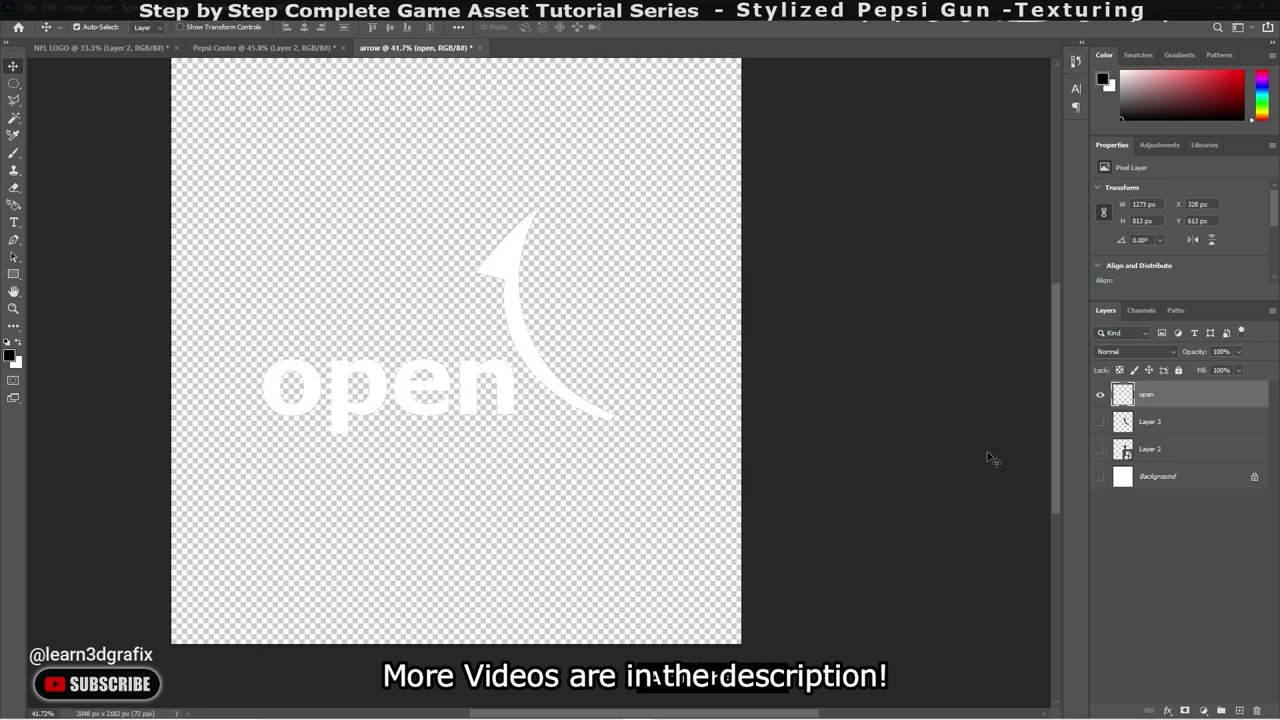
click(1123, 477)
click(1100, 477)
key(ctrl+i)
alt+scroll(443, 449, down, 1)
drag(330, 378, 352, 364)
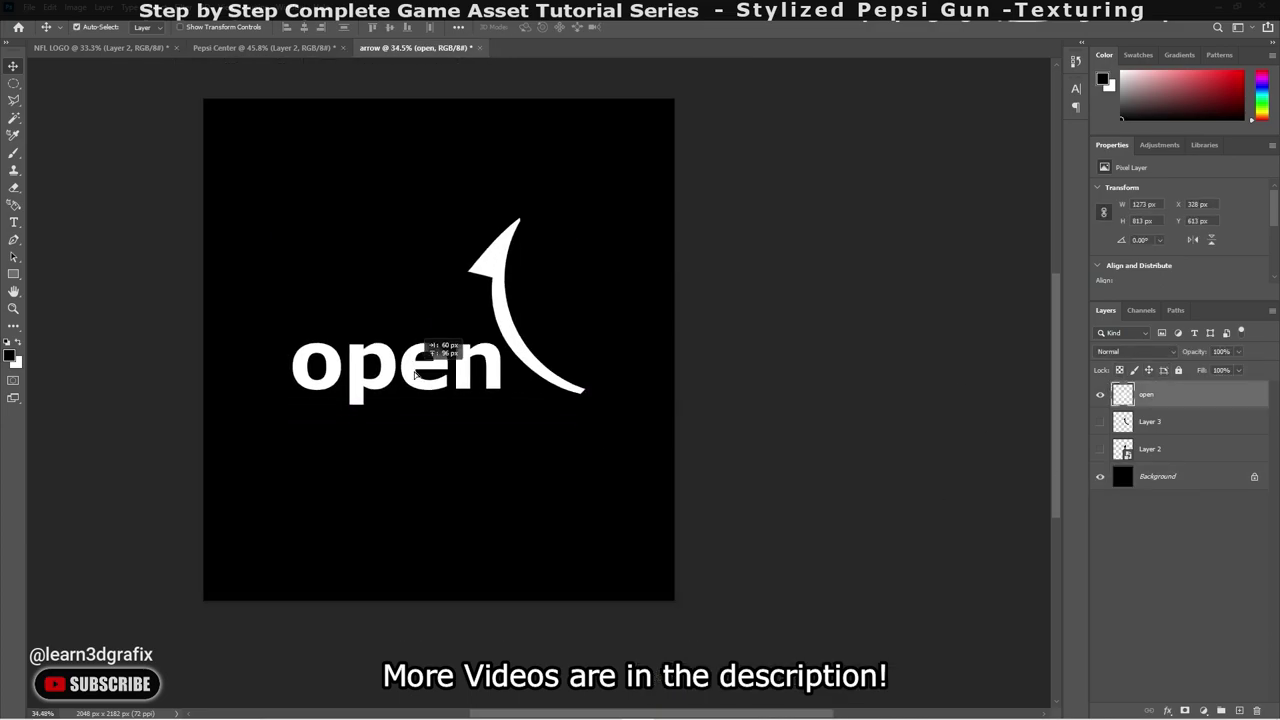
click(1100, 476)
- Save a copy as the PNG 'open logo'
click(30, 6)
click(60, 183)
click(360, 387)
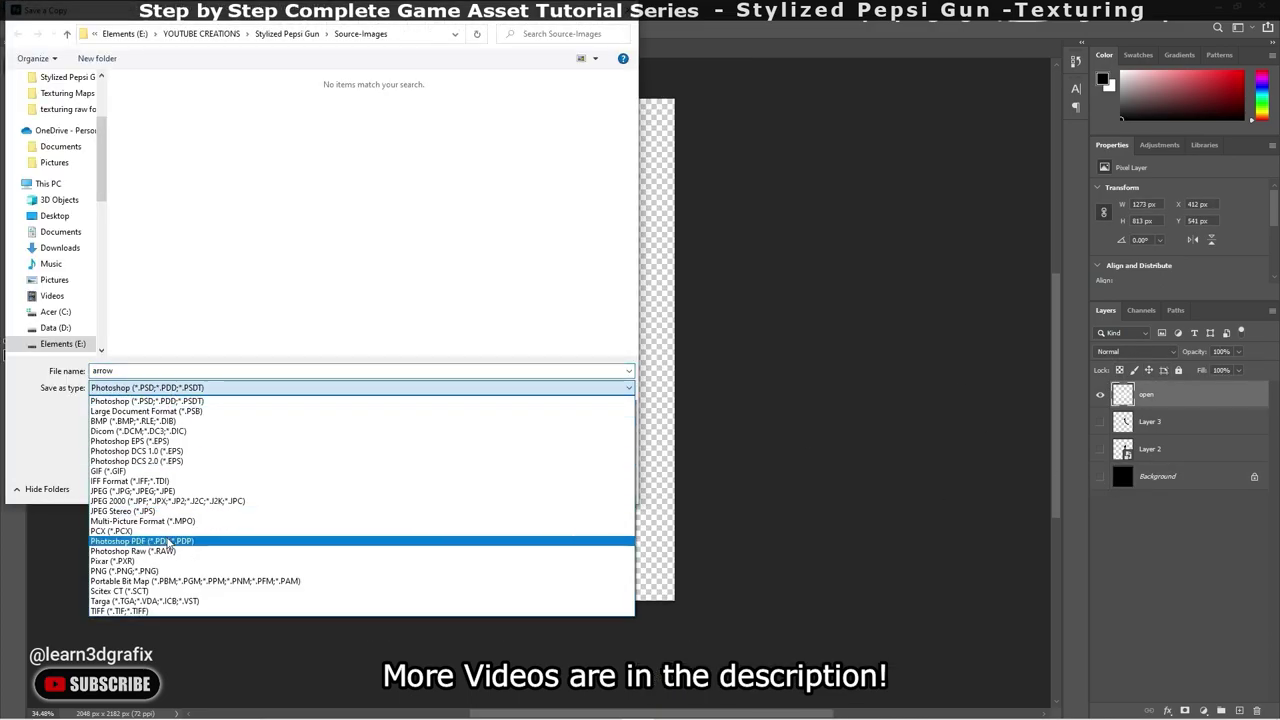
click(130, 530)
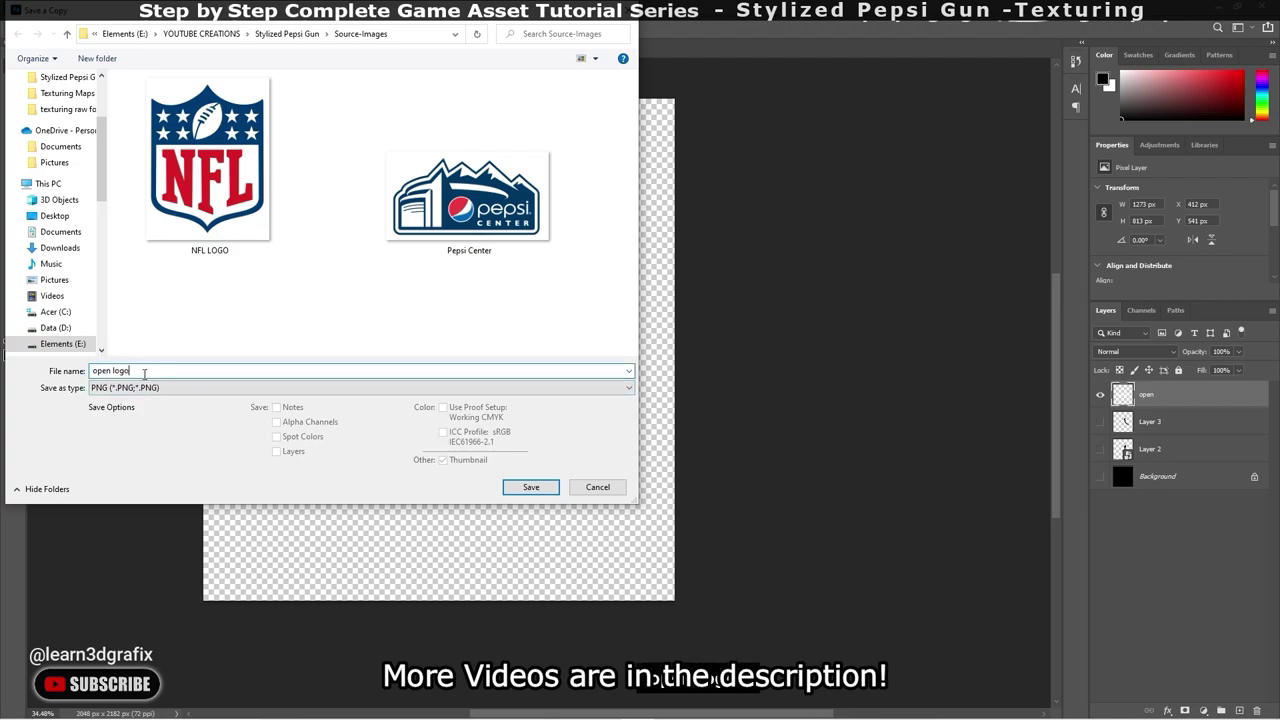
click(535, 488)
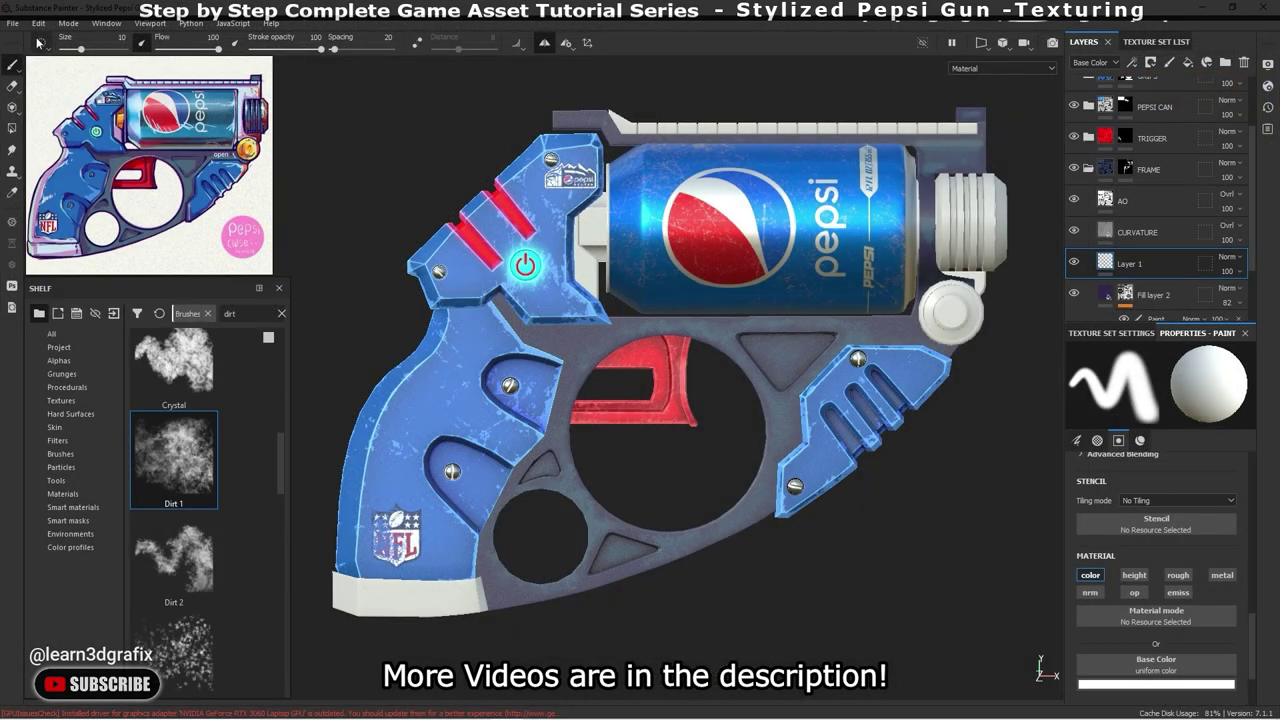
- Choose OPEN TEXT and OPEN TEXT 2 images for resource import
click(12, 22)
click(50, 211)
click(715, 190)
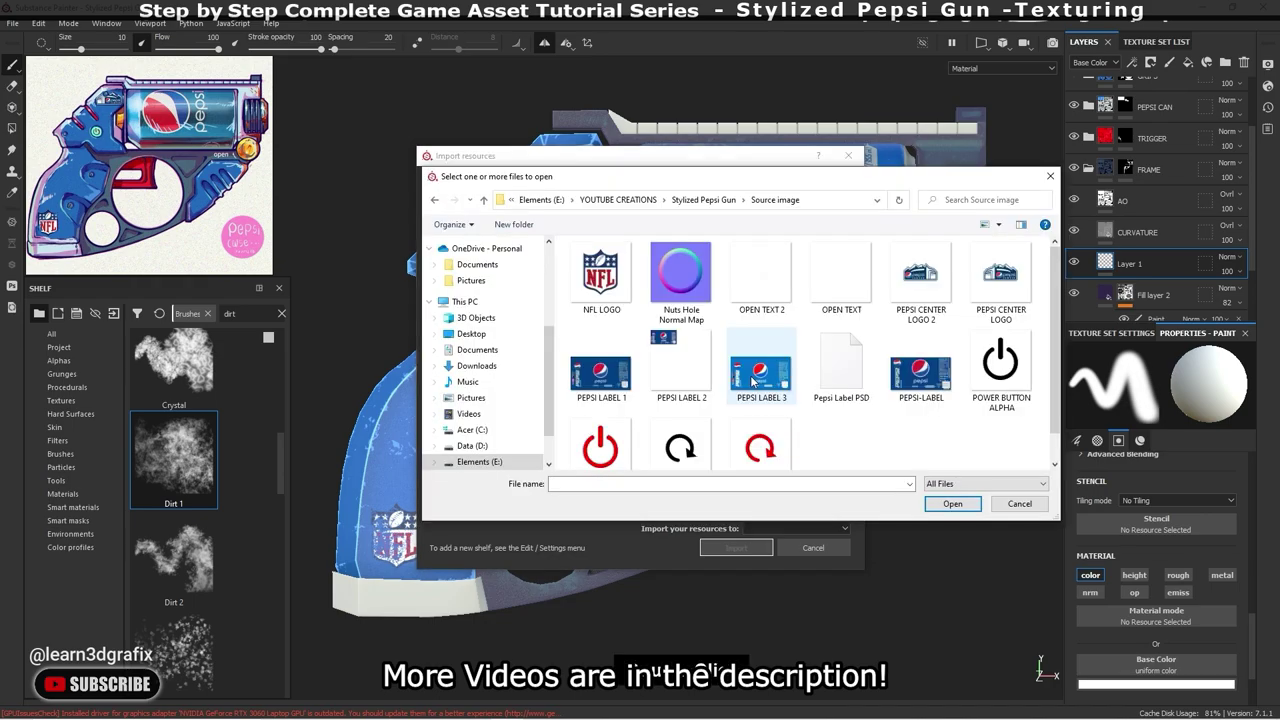
scroll(870, 405, down, 1)
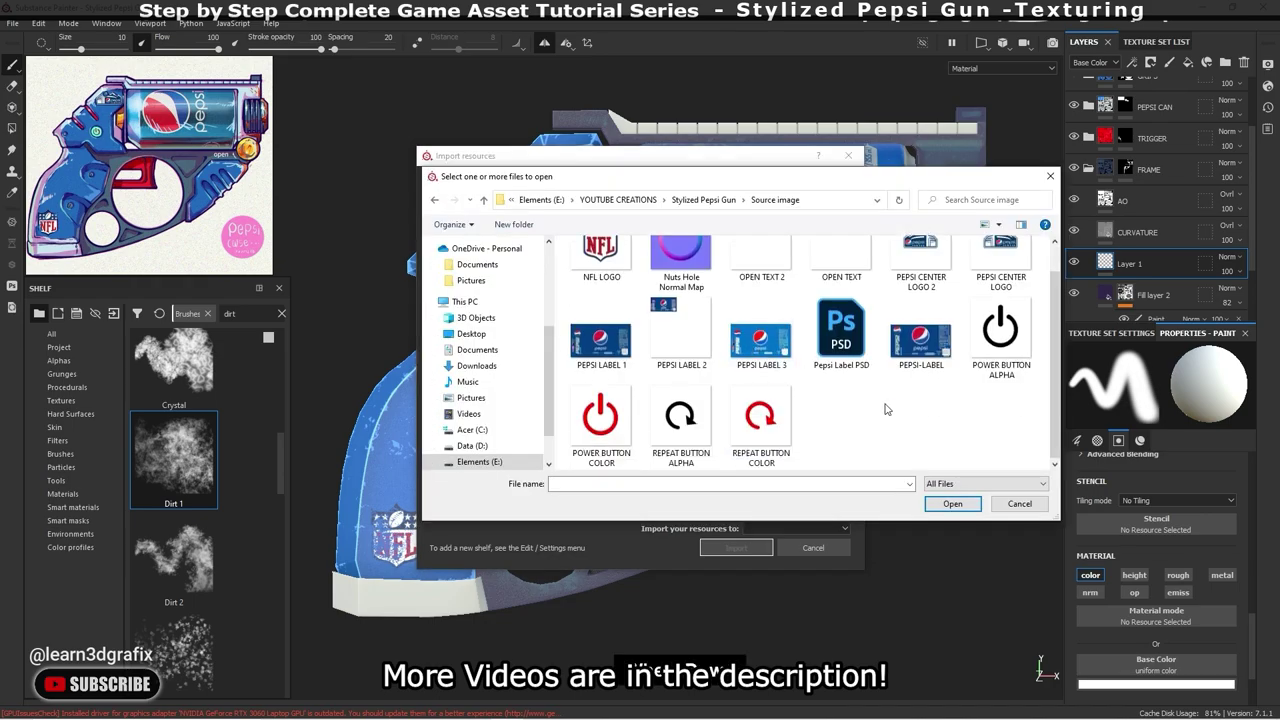
scroll(885, 409, up, 1)
click(840, 268)
ctrl+click(760, 270)
click(952, 503)
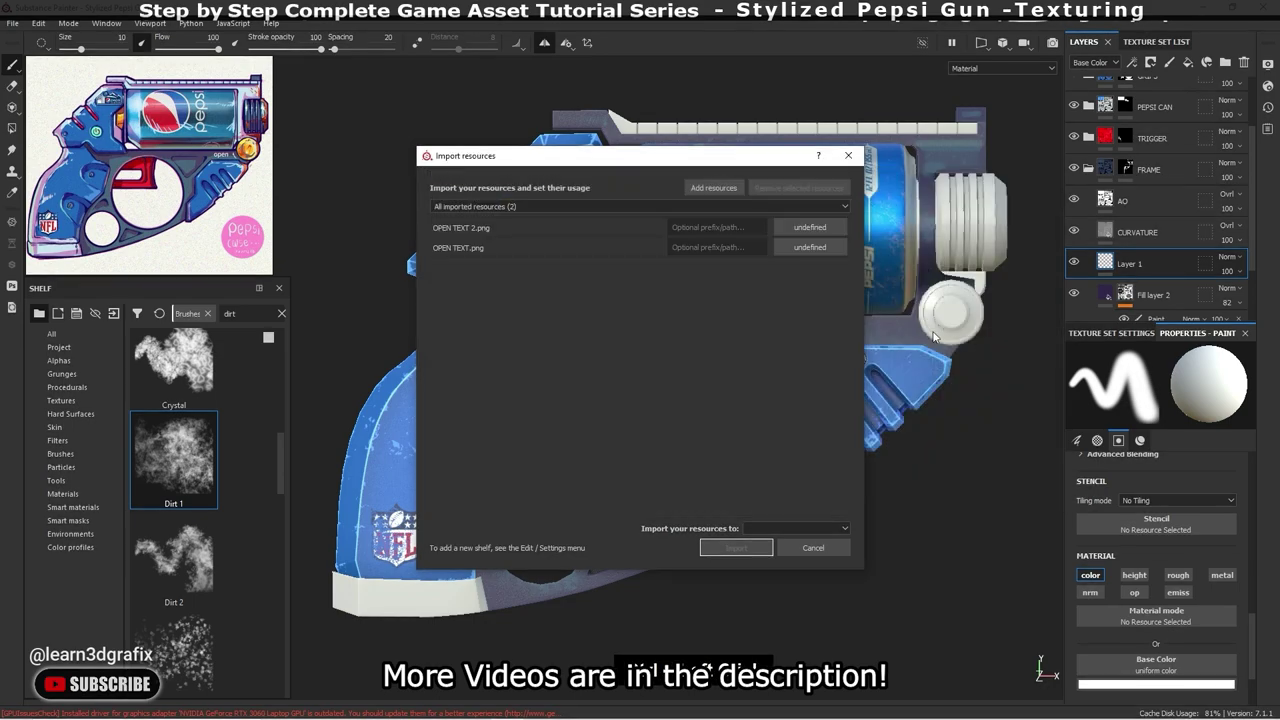
- Import both images as textures into the project, then pick OPEN TEXT in the shelf
click(810, 227)
click(830, 252)
click(830, 248)
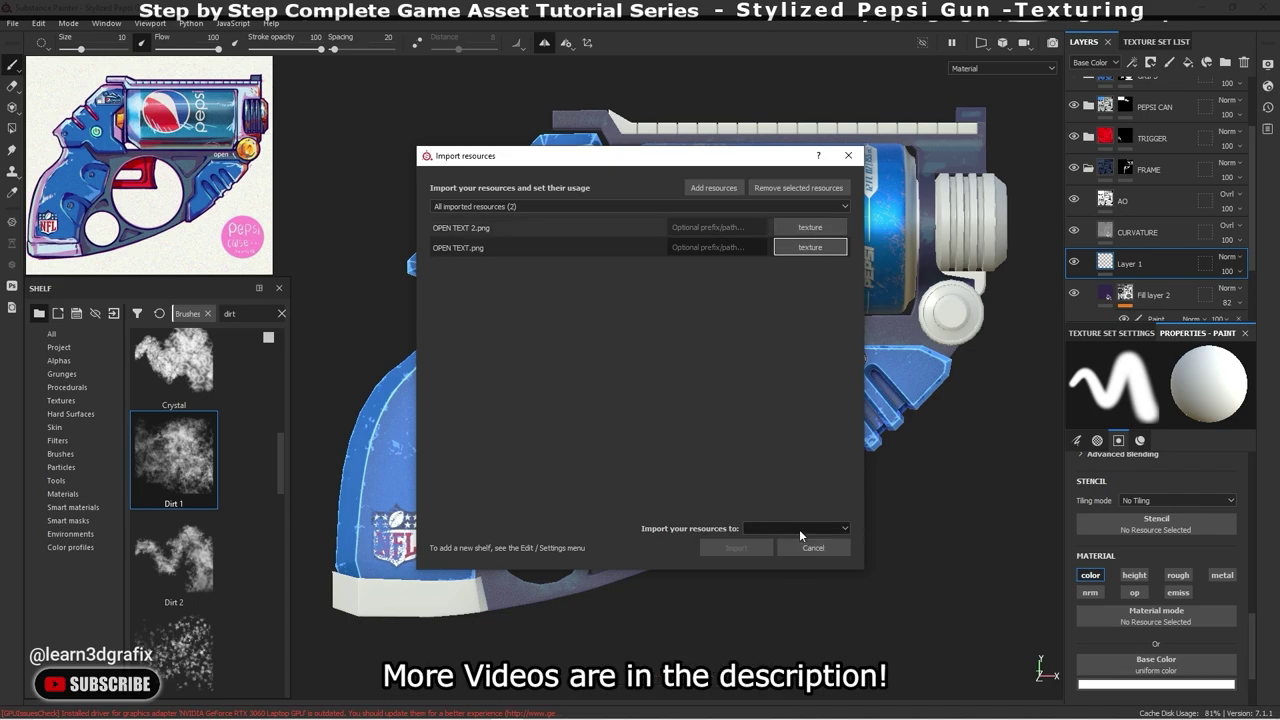
click(799, 529)
click(790, 558)
click(736, 547)
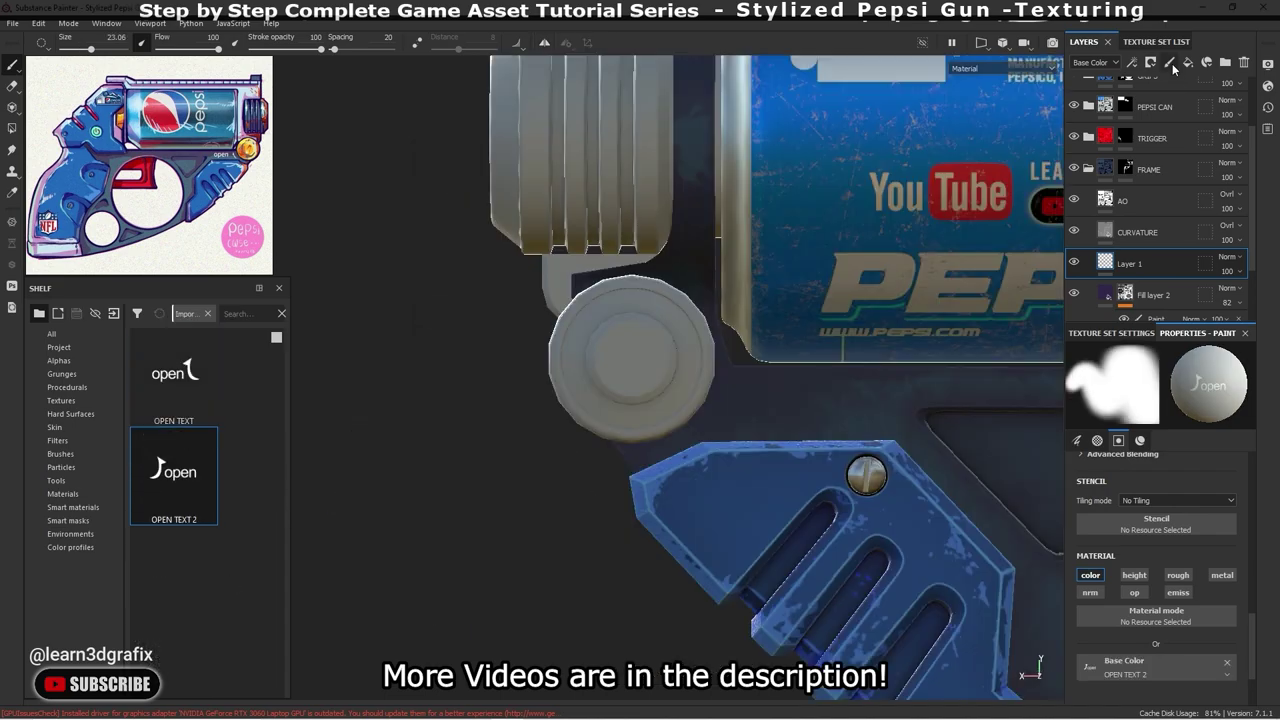
scroll(1165, 561, down, 1)
click(188, 404)
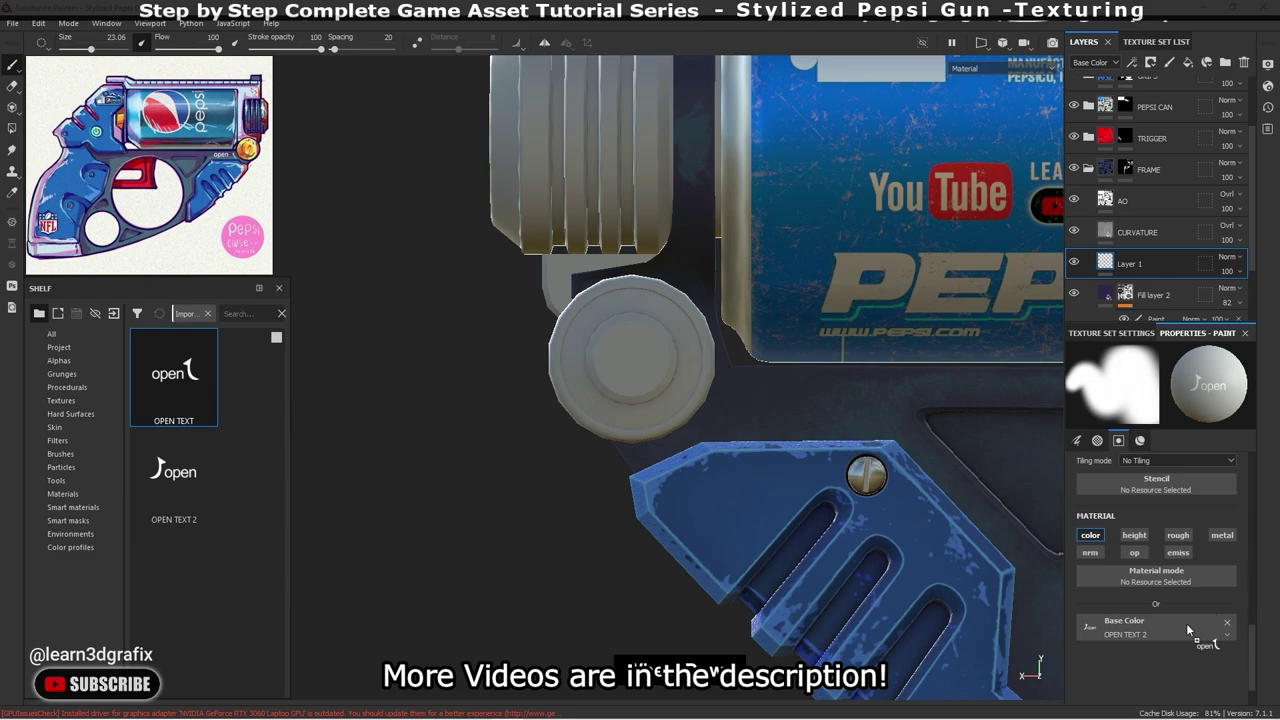
- Stamp the white OPEN TEXT 'open' logo onto the gun frame beside the grip plate
drag(1188, 628, 1160, 628)
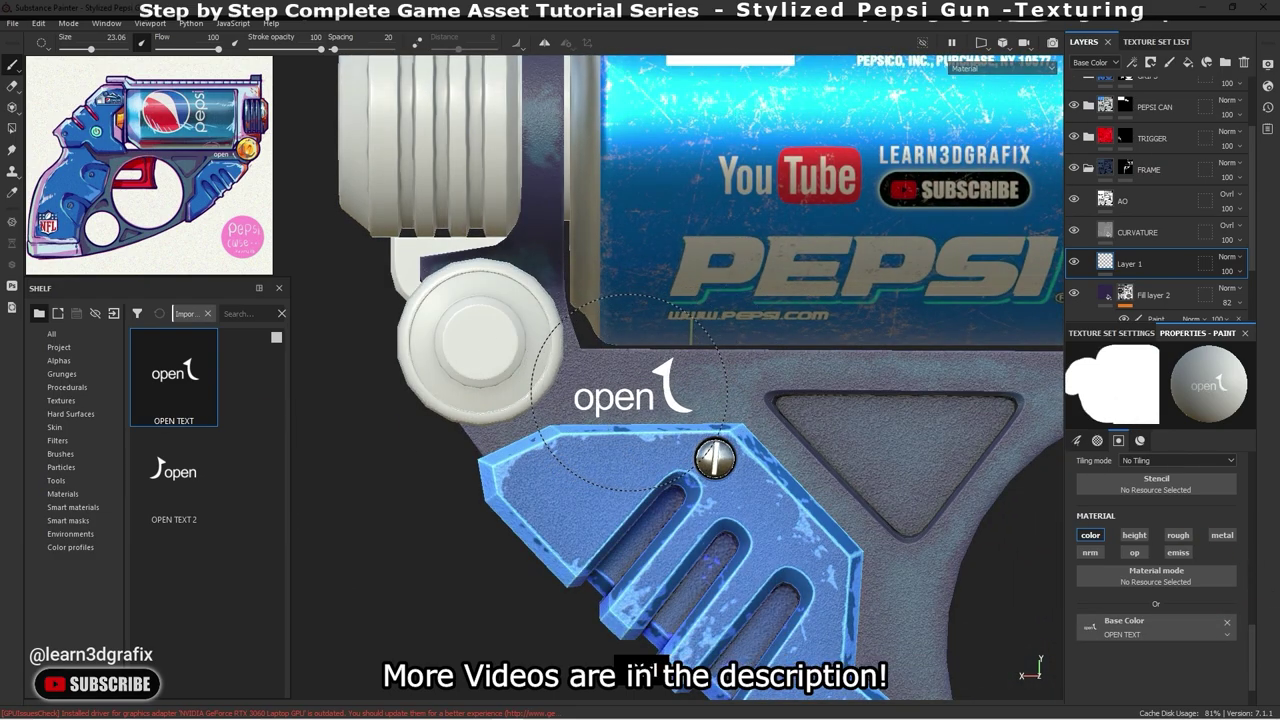
mouse_move(690, 512)
alt+mouse_down()
mouse_move(822, 458)
mouse_move(755, 440)
alt+mouse_up()
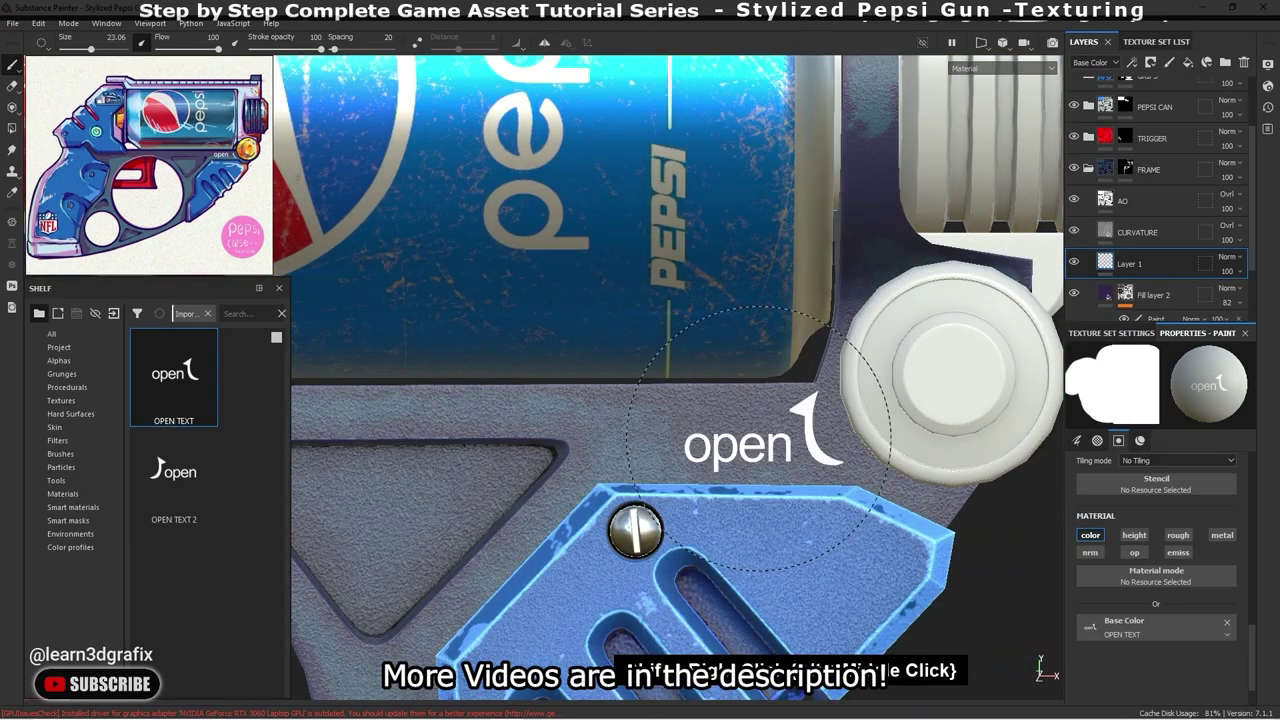
click(755, 440)
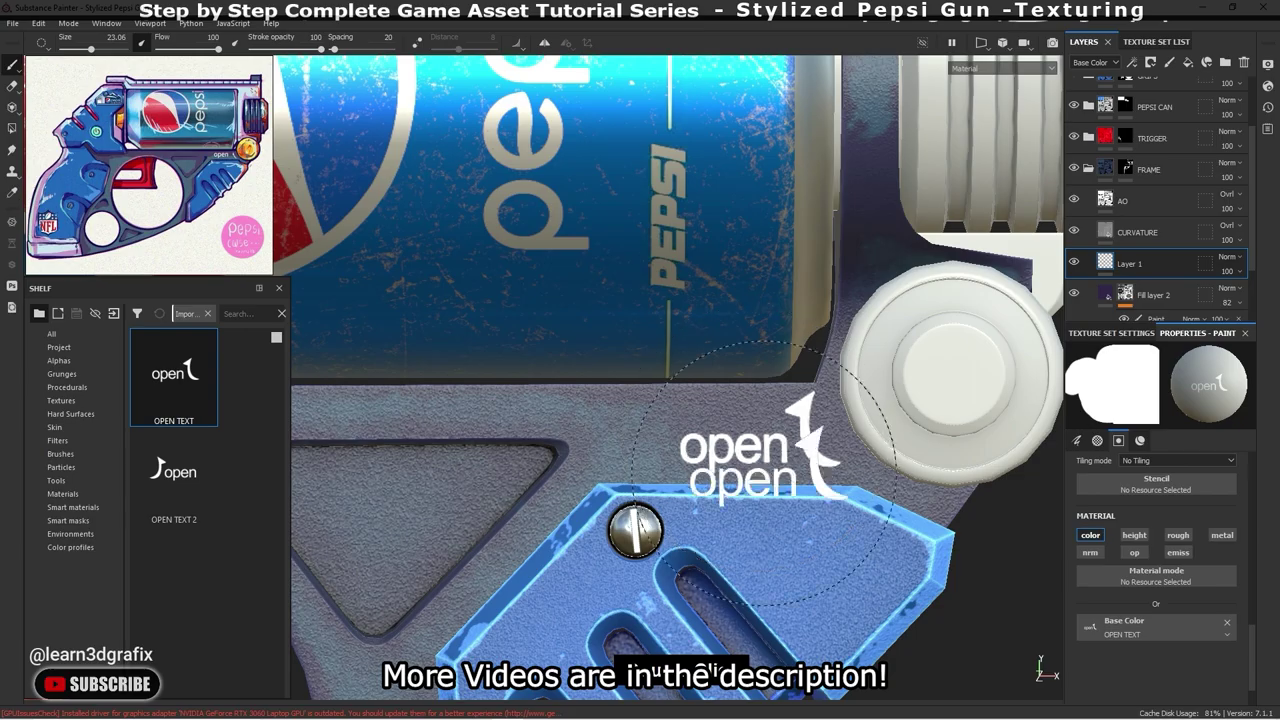
mouse_move(775, 470)
alt+mouse_down()
mouse_move(800, 521)
mouse_move(757, 526)
alt+mouse_up()
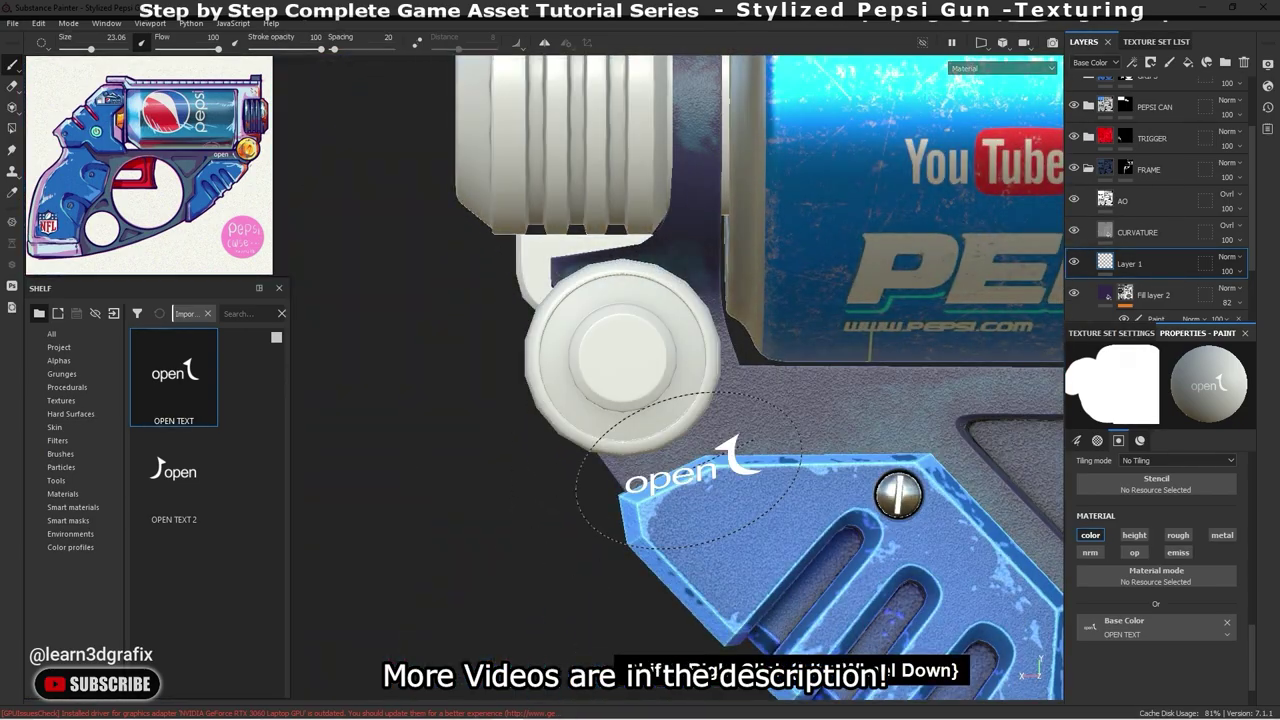
alt+drag(903, 494, 234, 484)
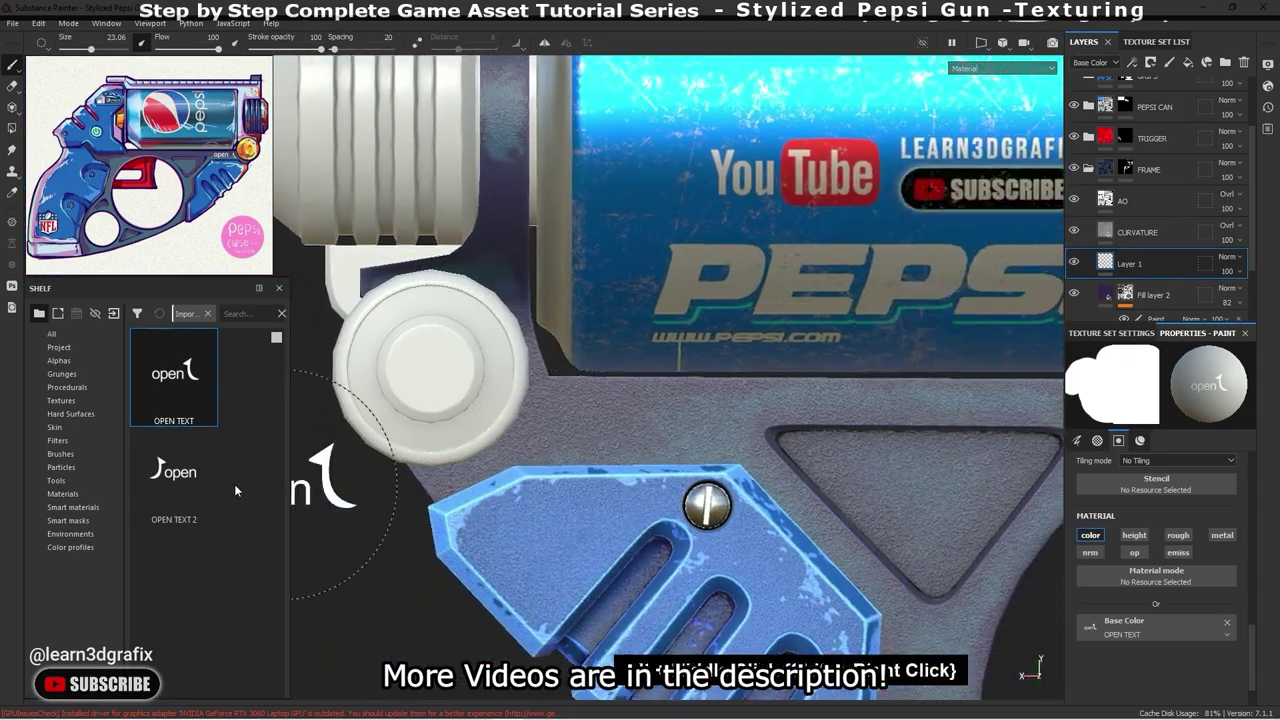
- On a new Layer 2, stamp the OPEN TEXT 2 logo above the grip plate
click(1169, 62)
click(171, 524)
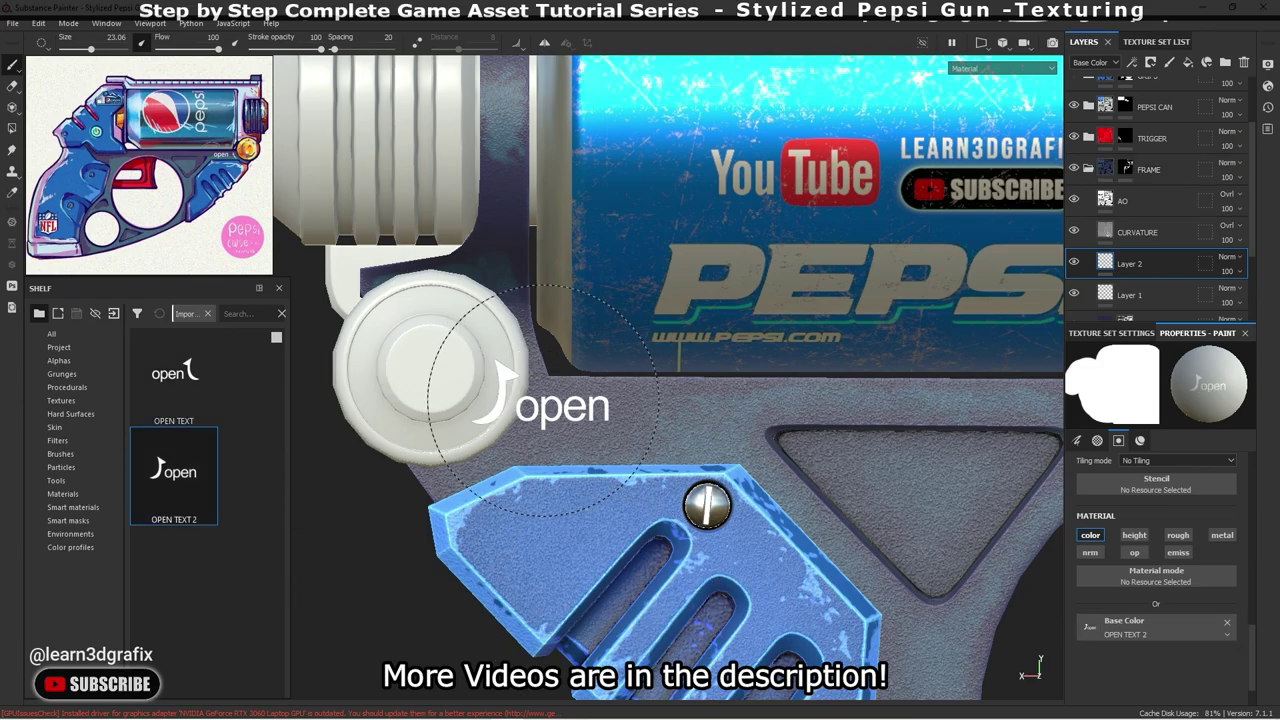
click(598, 425)
scroll(598, 425, down, 3)
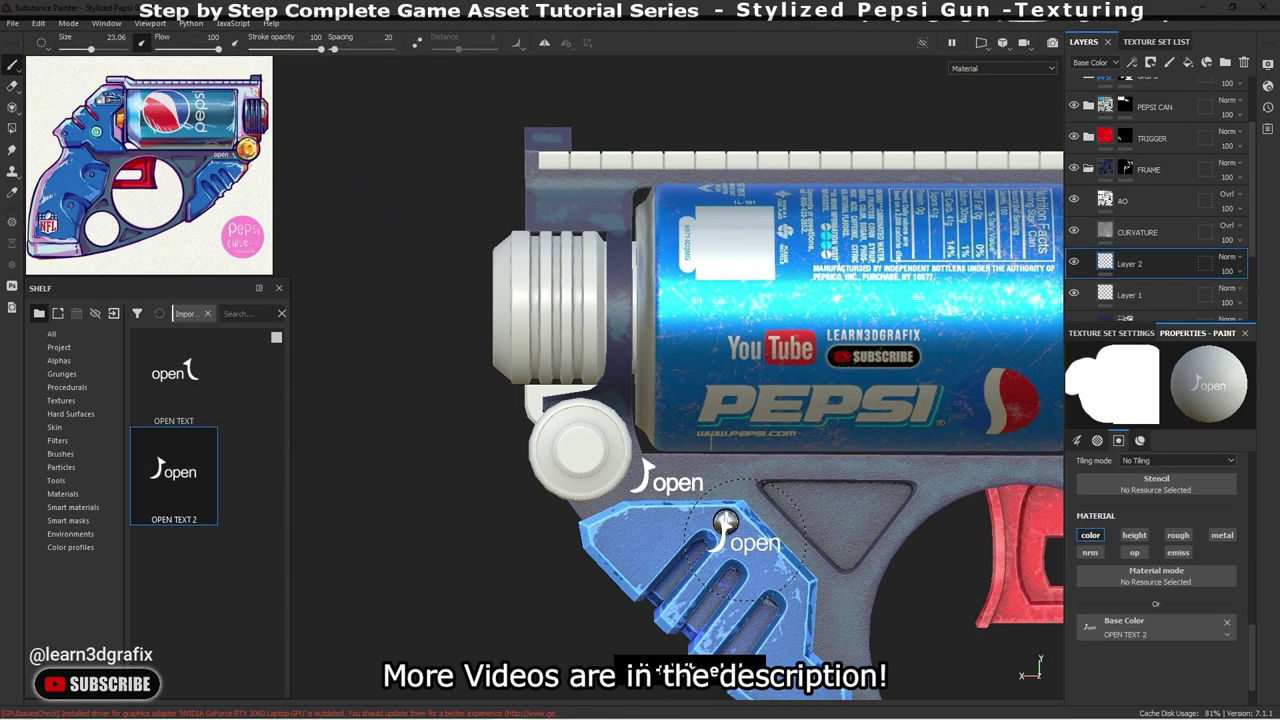
scroll(640, 443, up, 3)
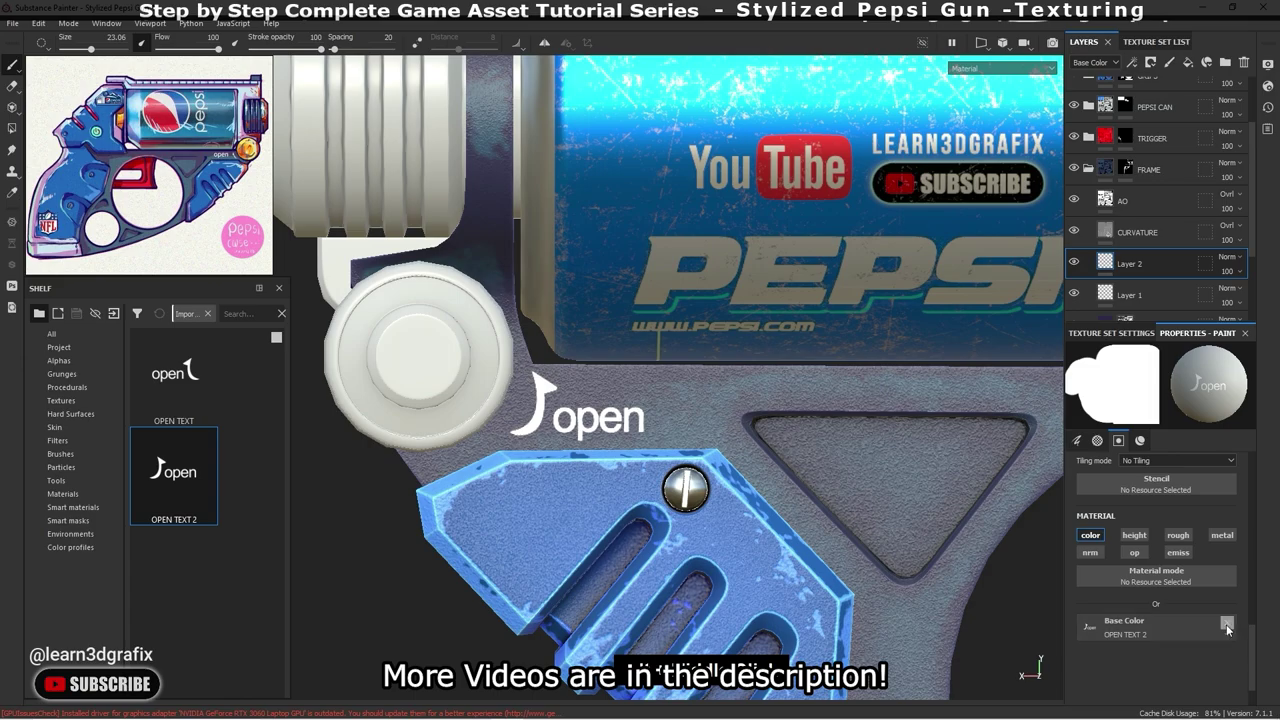
click(1113, 296)
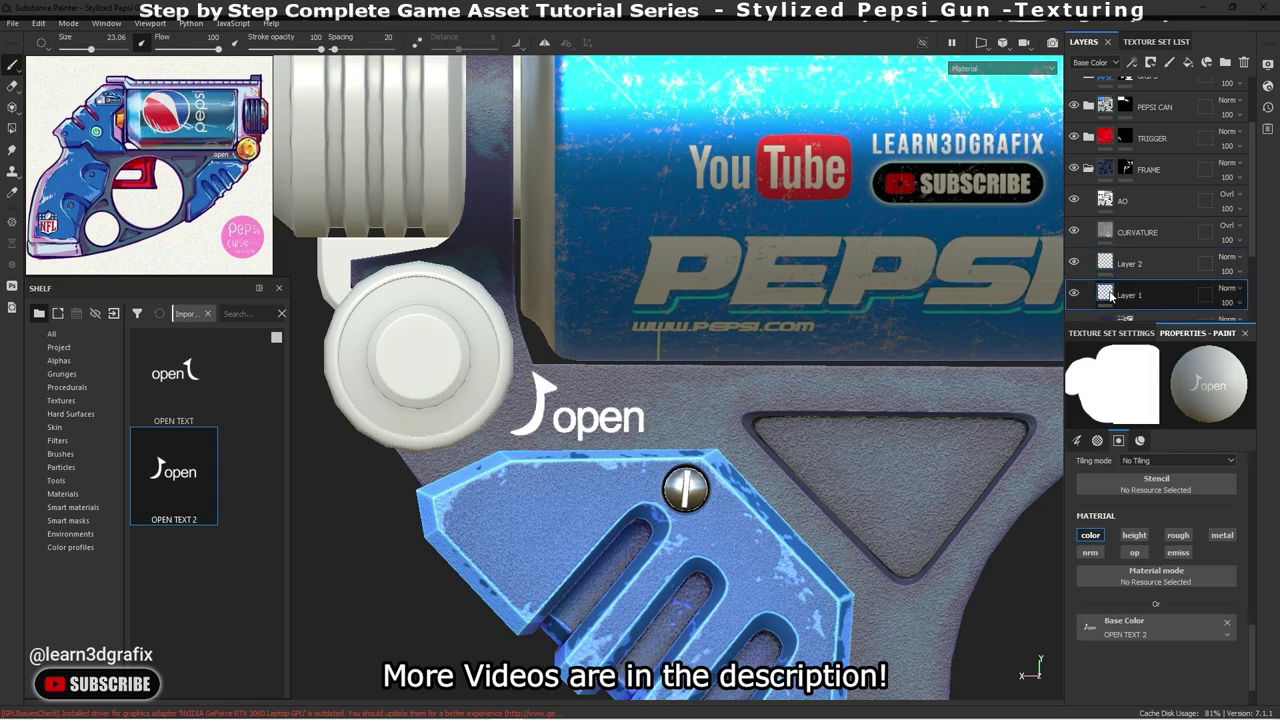
- Give Layer 1 a black mask and apply the Stains Scratches smart mask to it
right_click(1110, 295)
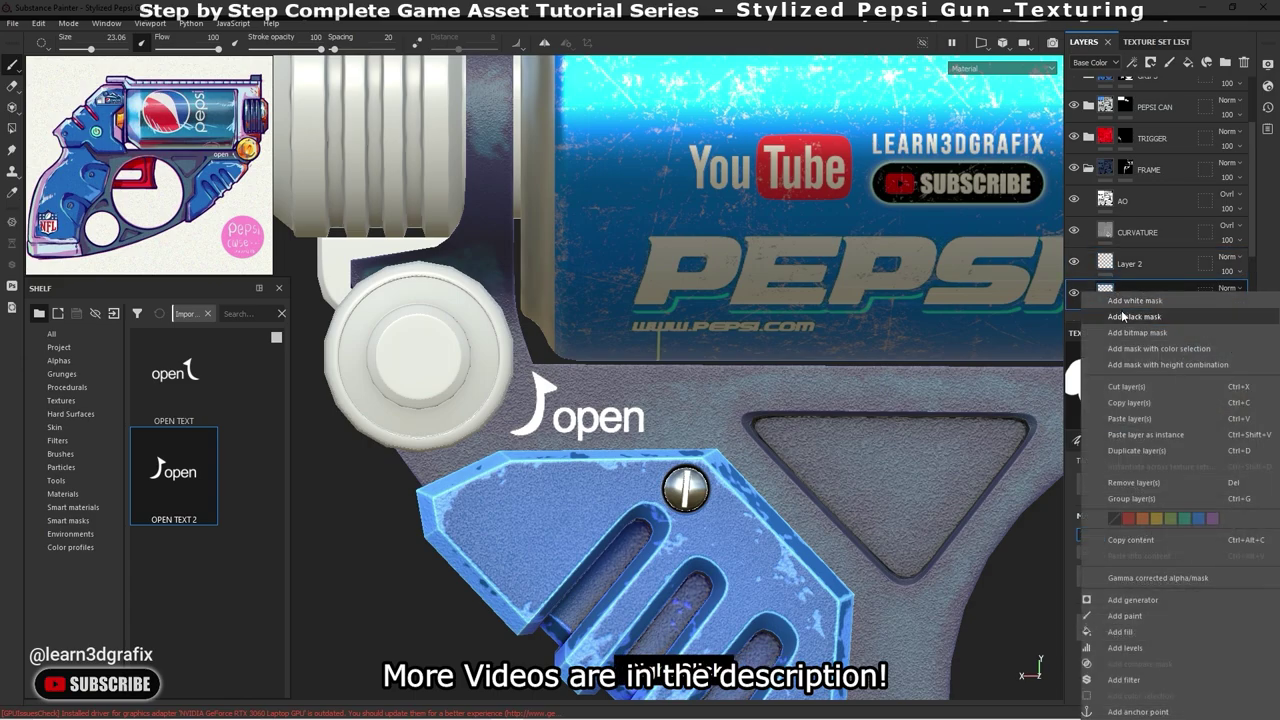
click(1125, 316)
click(73, 507)
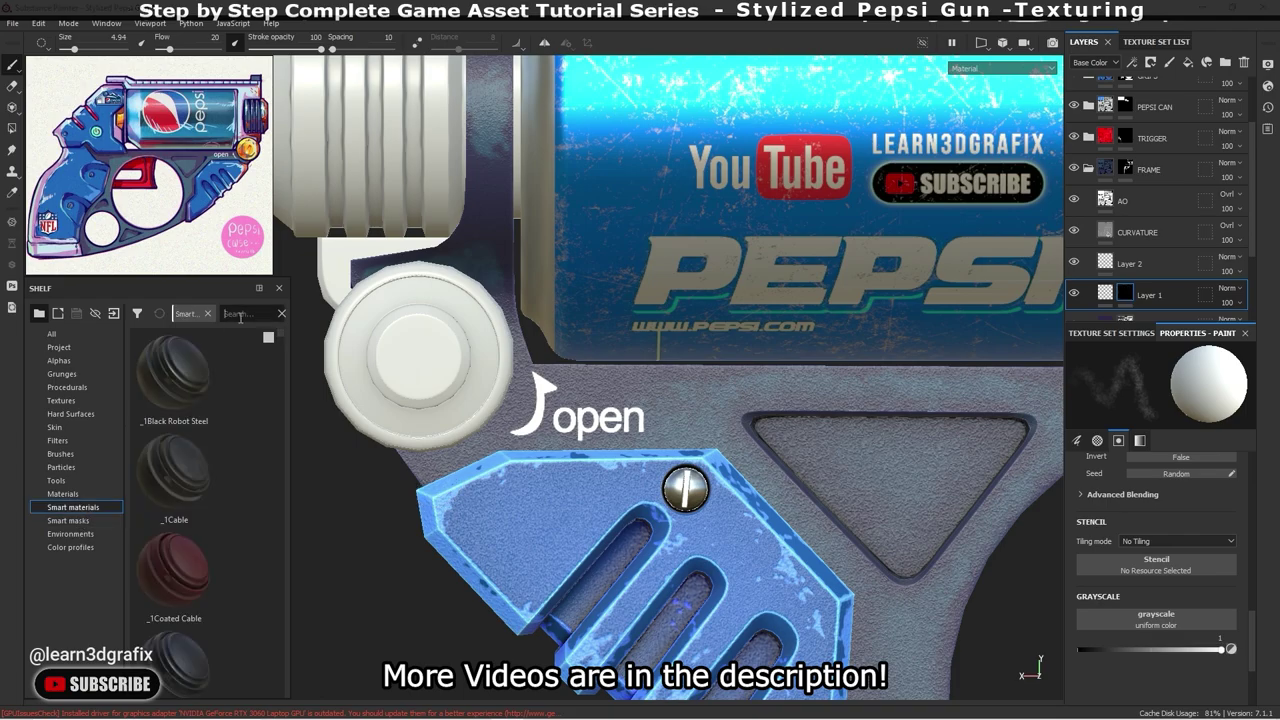
click(249, 313)
text(edge)
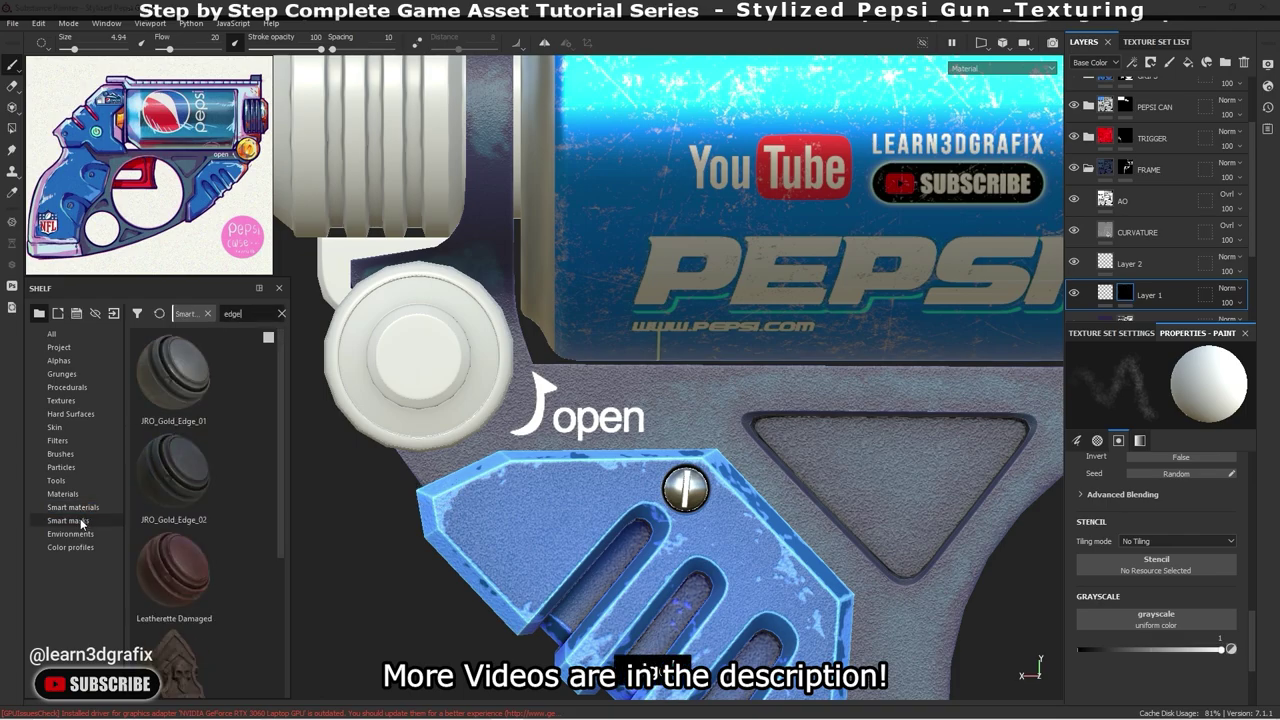
click(82, 521)
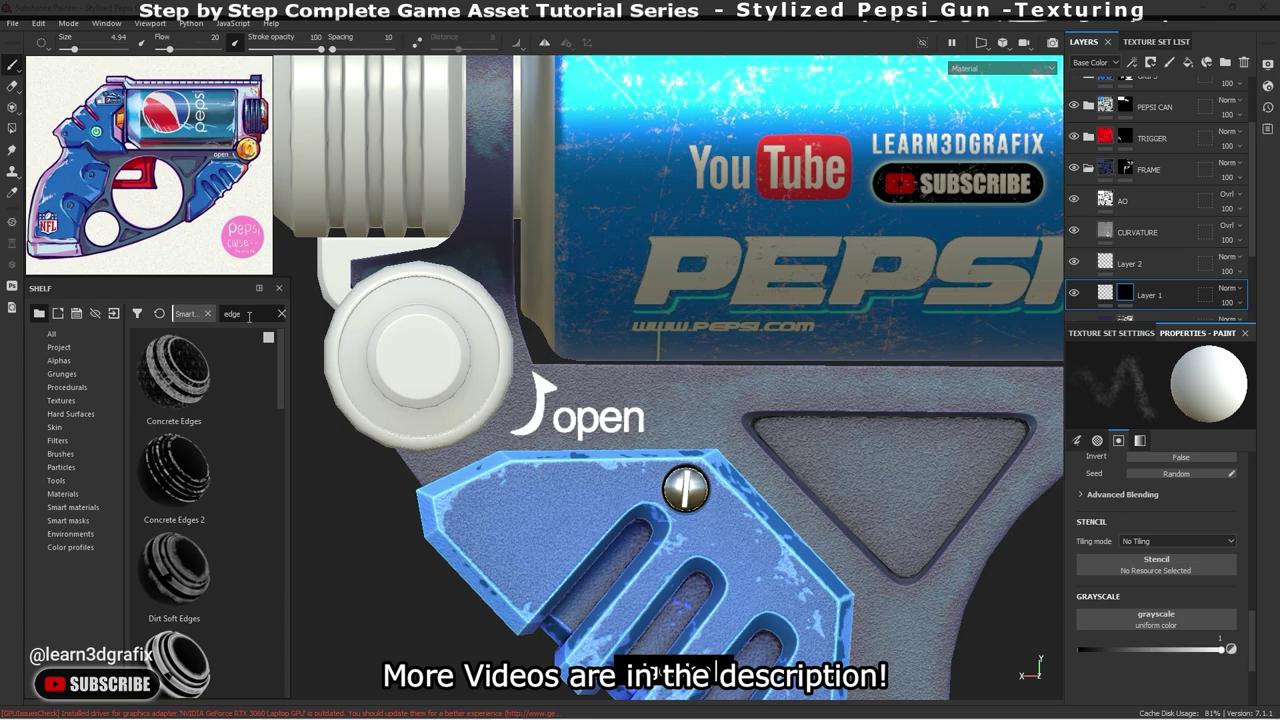
key(BackSpace)
key(BackSpace)
key(BackSpace)
text(stain)
drag(174, 470, 876, 523)
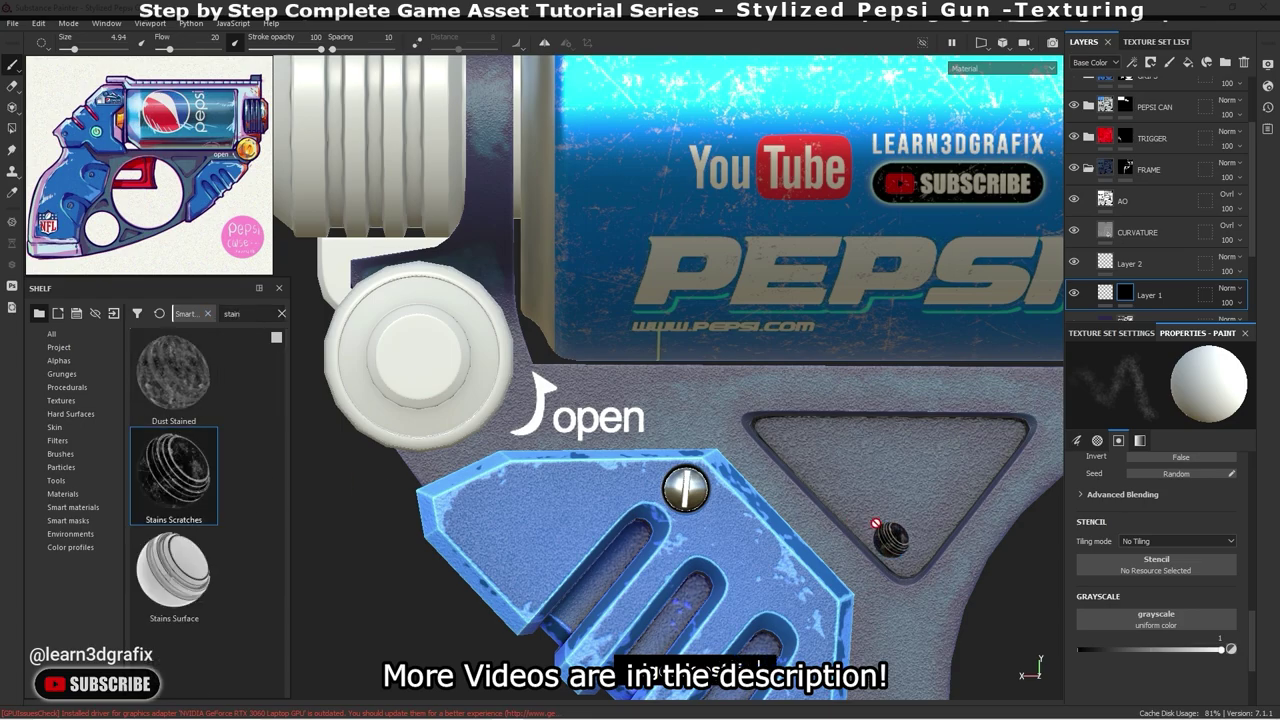
drag(1133, 316, 1108, 304)
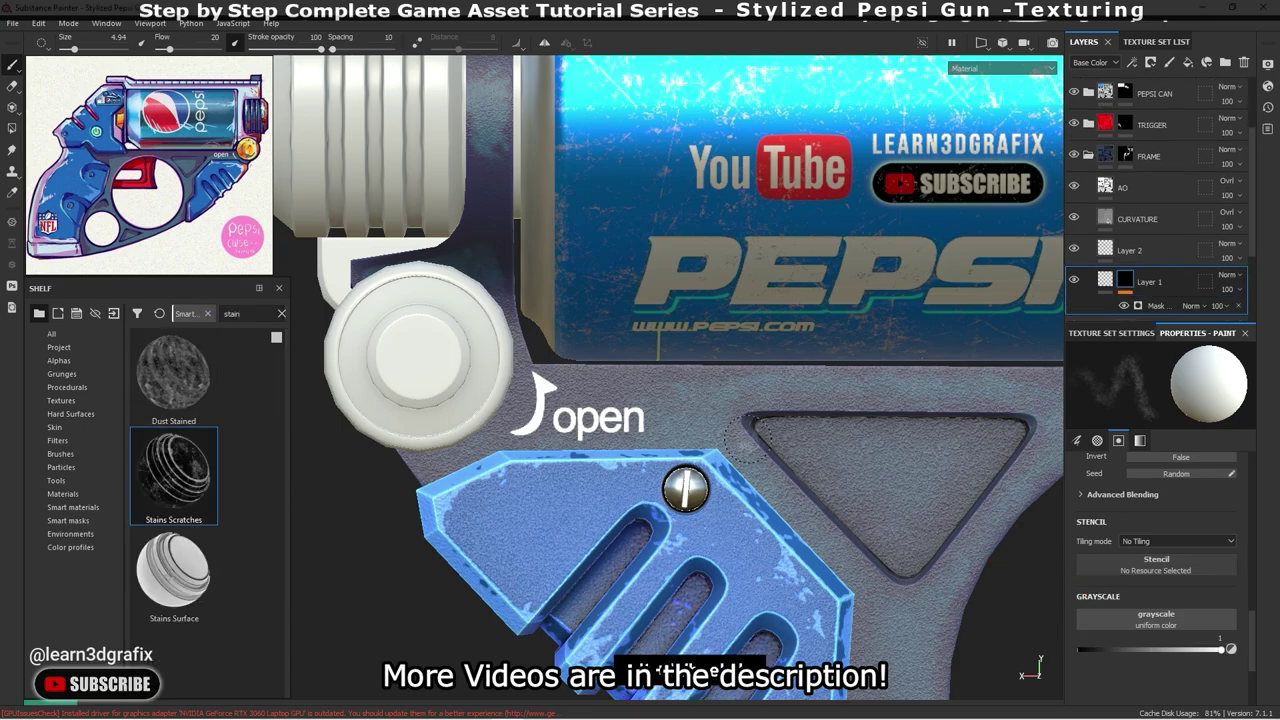
mouse_move(745, 440)
alt+mouse_down()
mouse_move(751, 337)
mouse_move(617, 338)
alt+mouse_up()
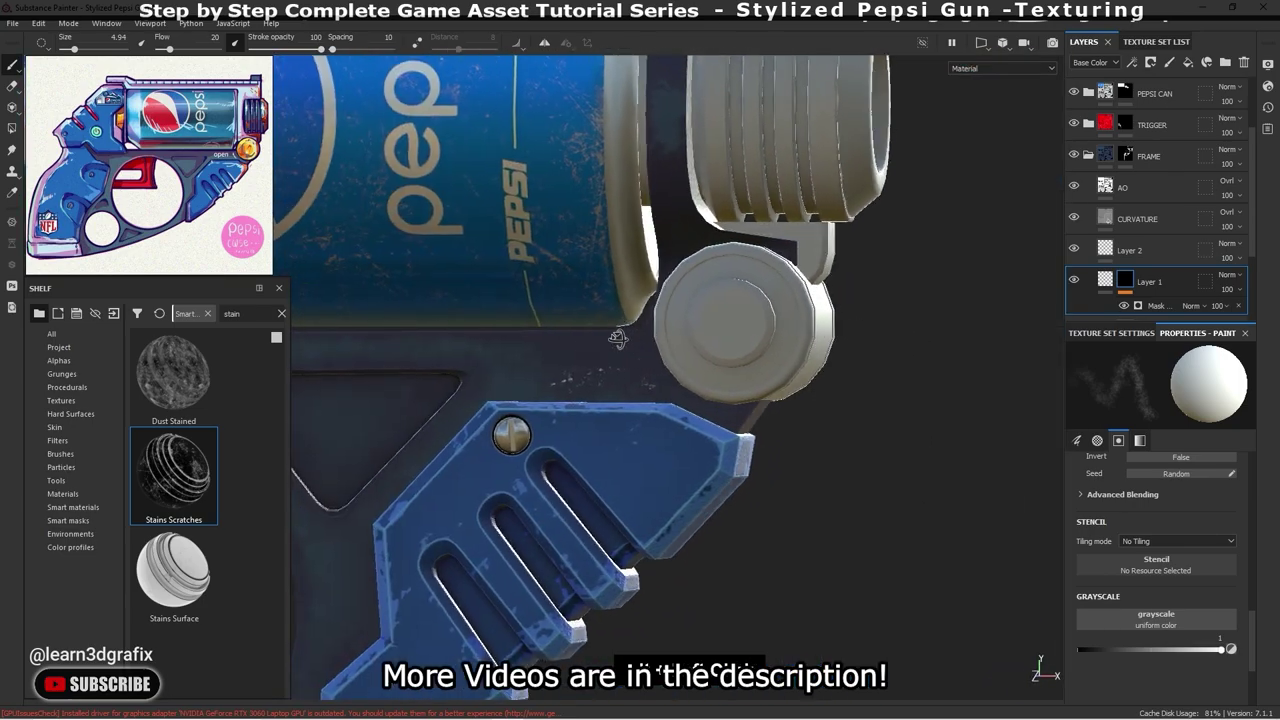
mouse_move(617, 338)
alt+right_down()
mouse_move(588, 323)
mouse_move(586, 377)
mouse_move(600, 400)
alt+right_up()
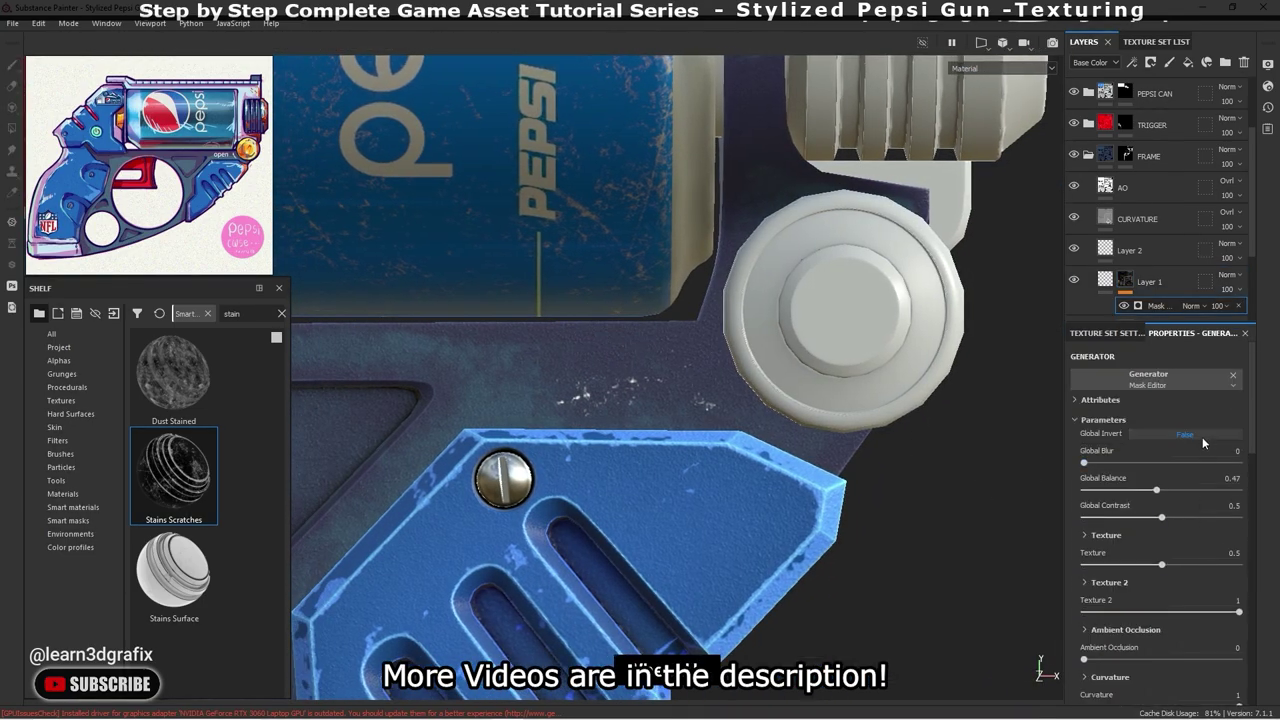
- Invert the mask and set Global Balance 0.73 and Global Contrast 0.59 to wear the logo
click(1202, 437)
click(1122, 490)
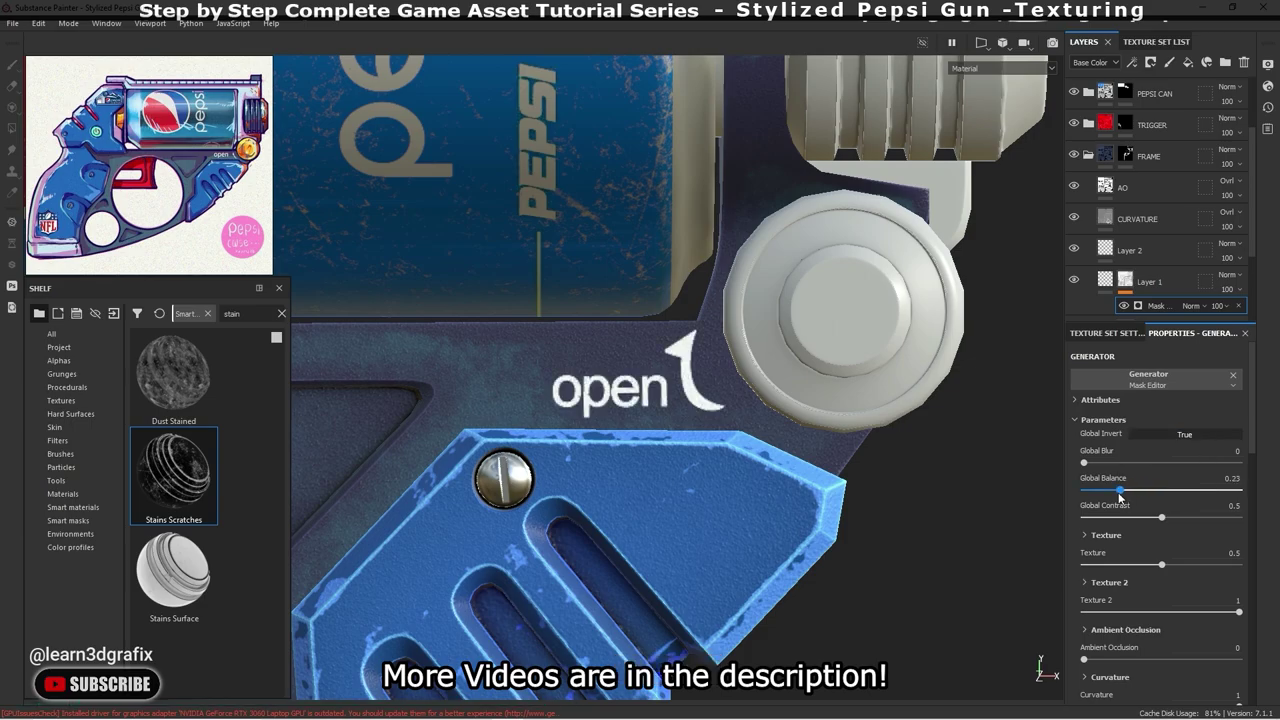
drag(1202, 496, 1205, 496)
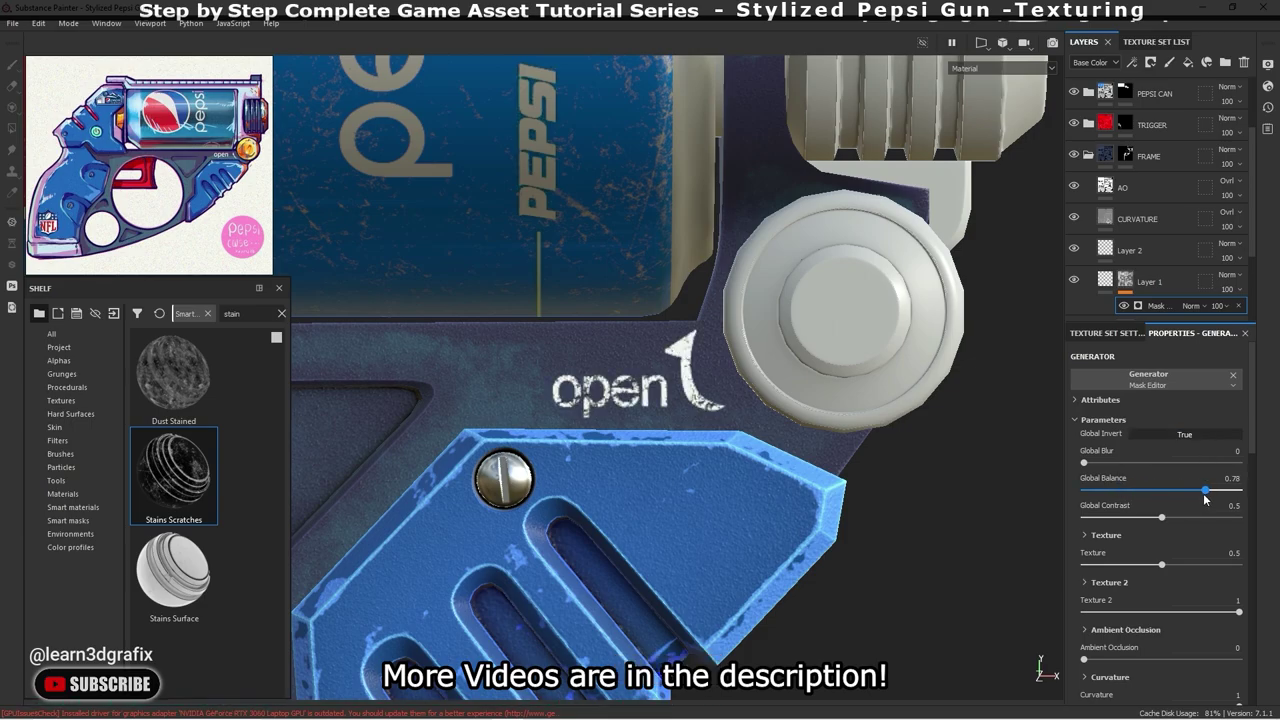
mouse_move(717, 428)
alt+mouse_down()
mouse_move(669, 433)
mouse_move(722, 422)
alt+mouse_up()
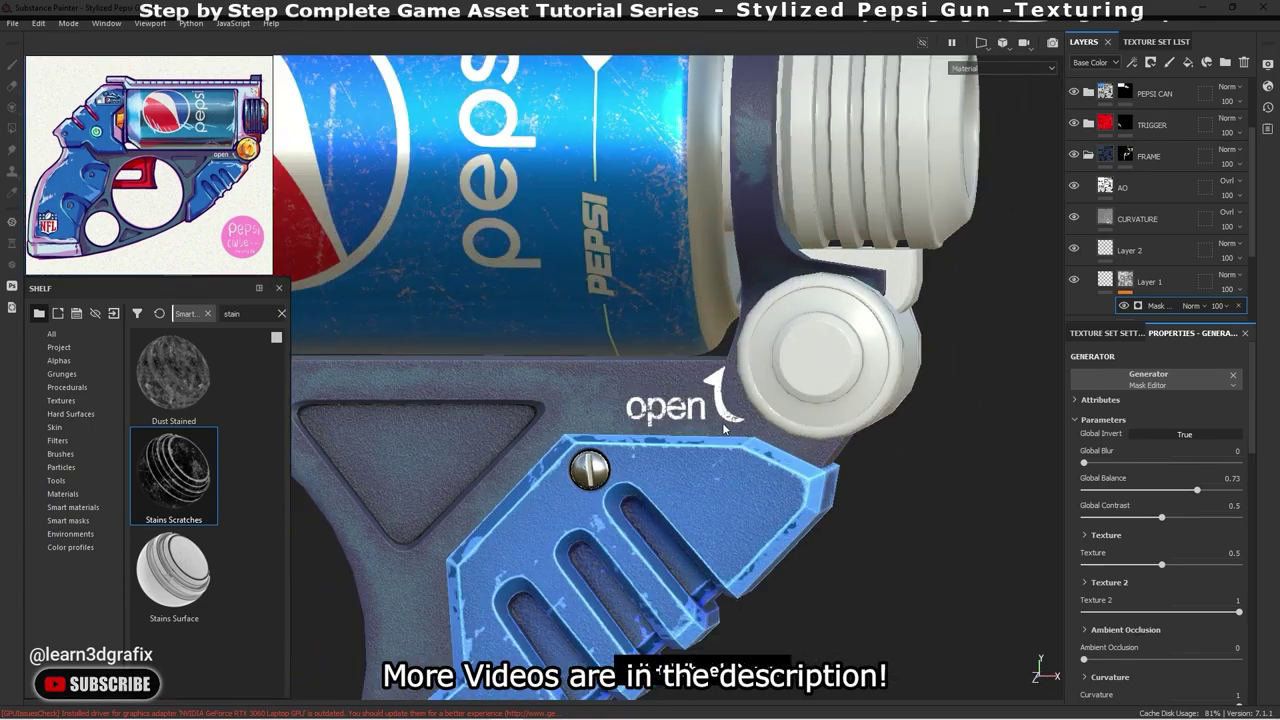
scroll(722, 422, up, 3)
drag(1148, 522, 1105, 530)
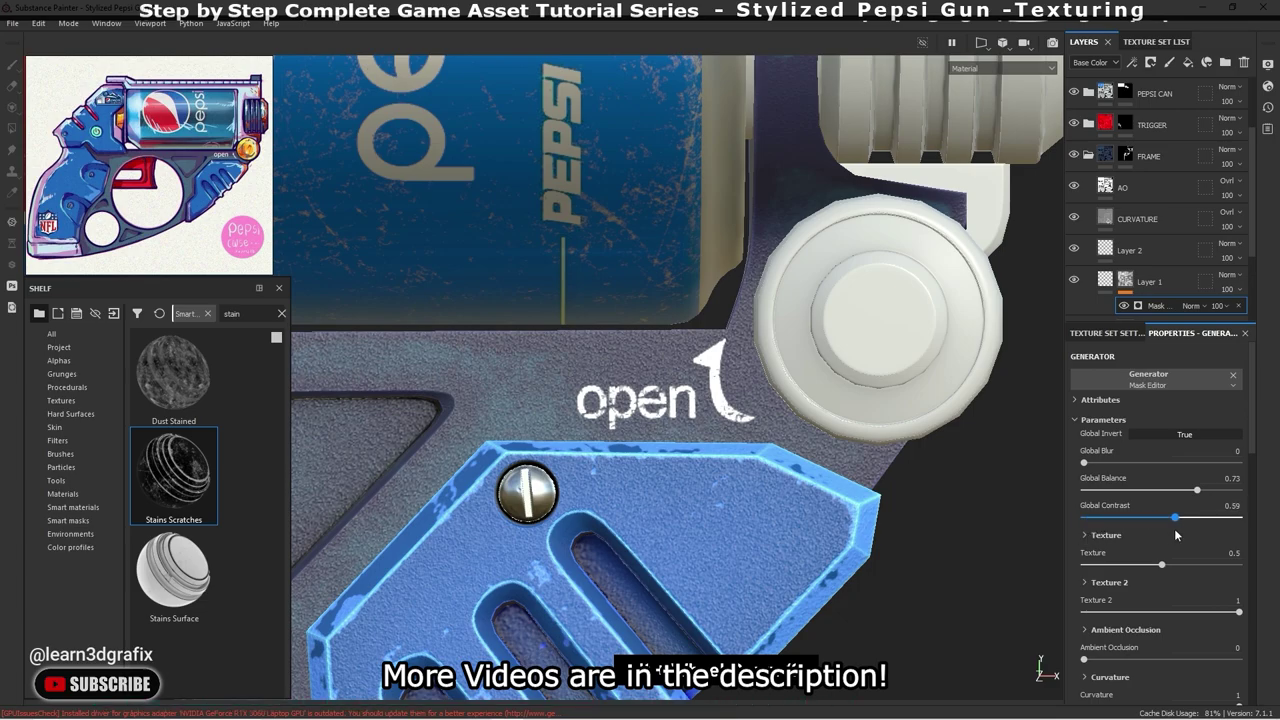
scroll(740, 422, down, 5)
alt+drag(740, 422, 883, 330)
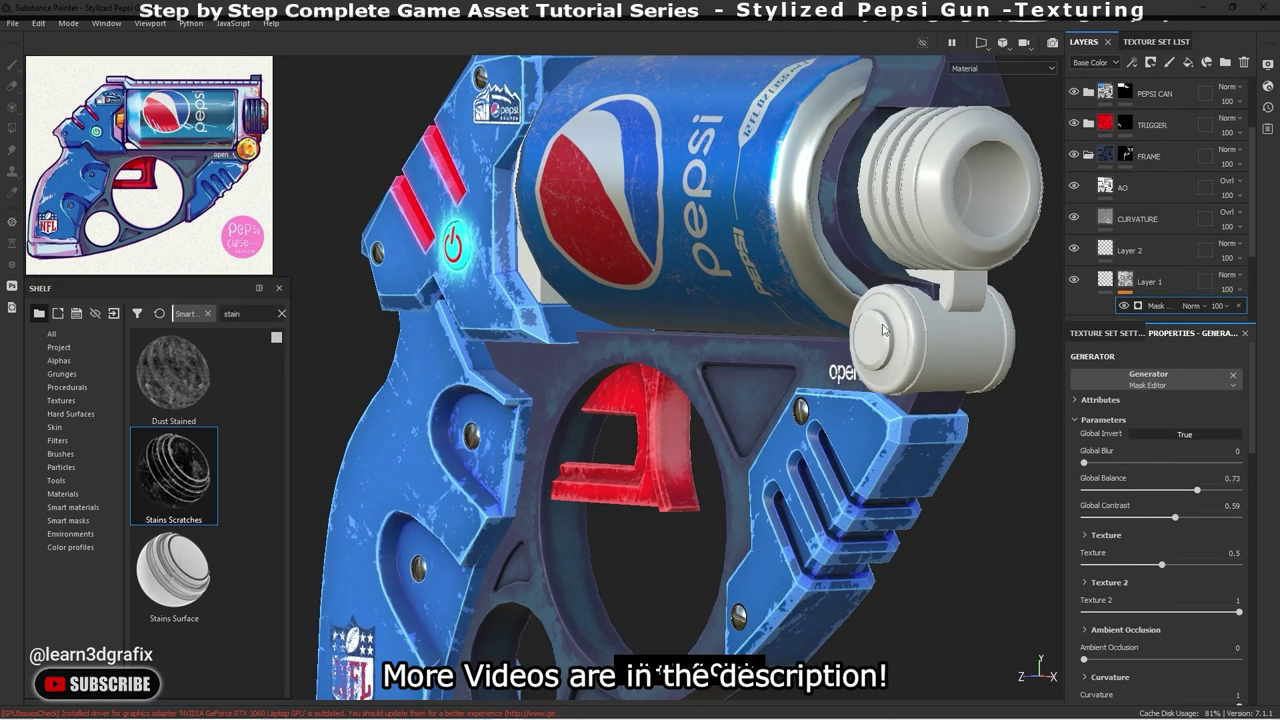
scroll(883, 330, up, 4)
scroll(1156, 253, down, 2)
- Select the Plastic Grainy fill layer and set its UV transformation Scale to 30
scroll(1156, 253, down, 1)
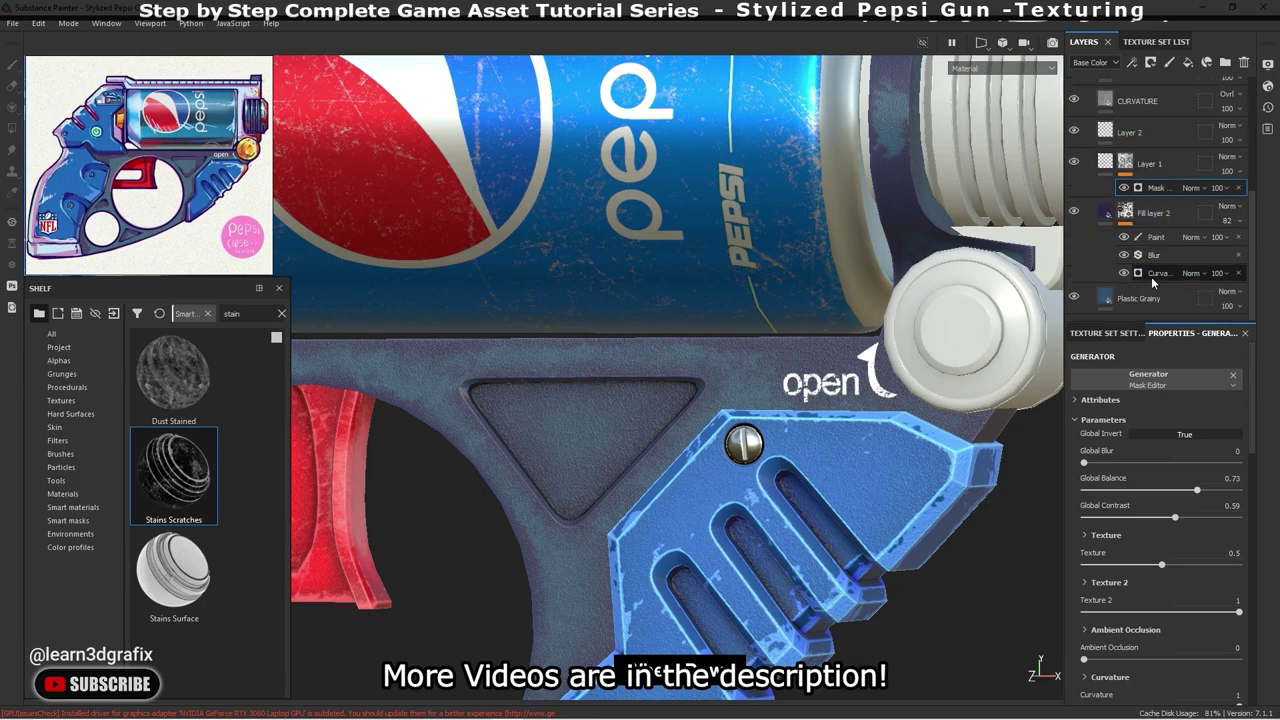
click(1162, 300)
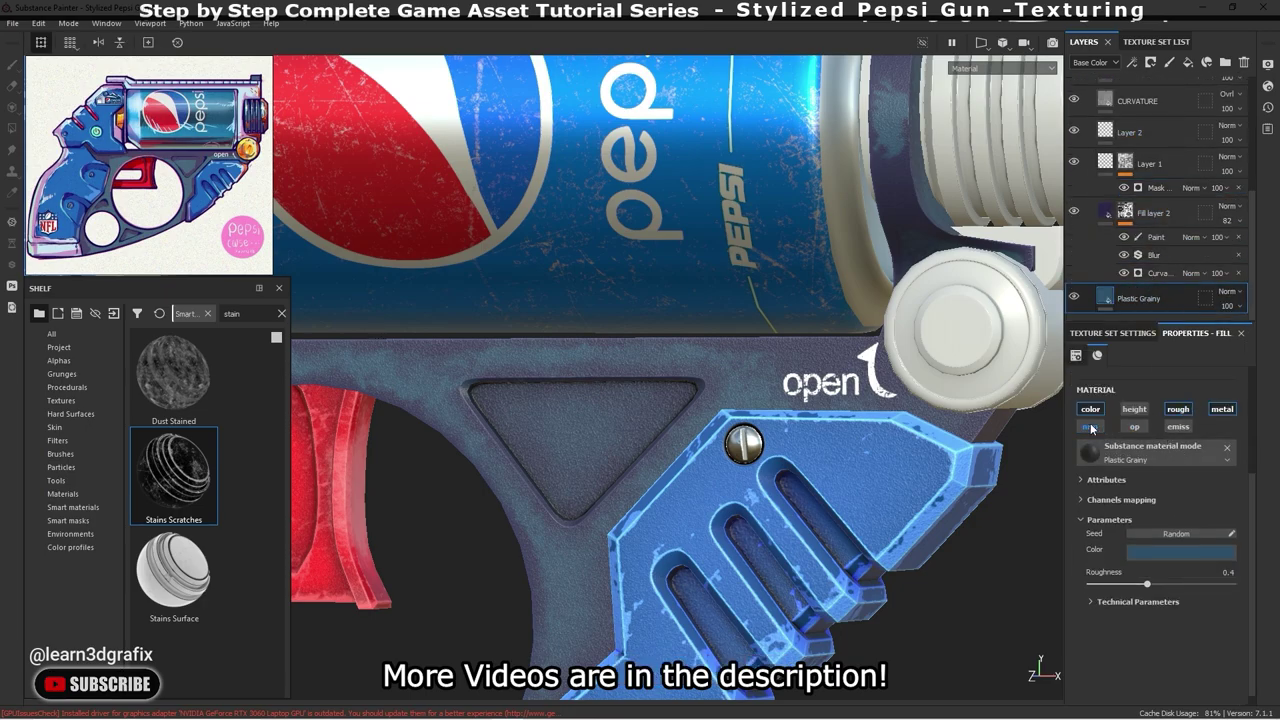
scroll(668, 417, up, 2)
scroll(729, 418, up, 1)
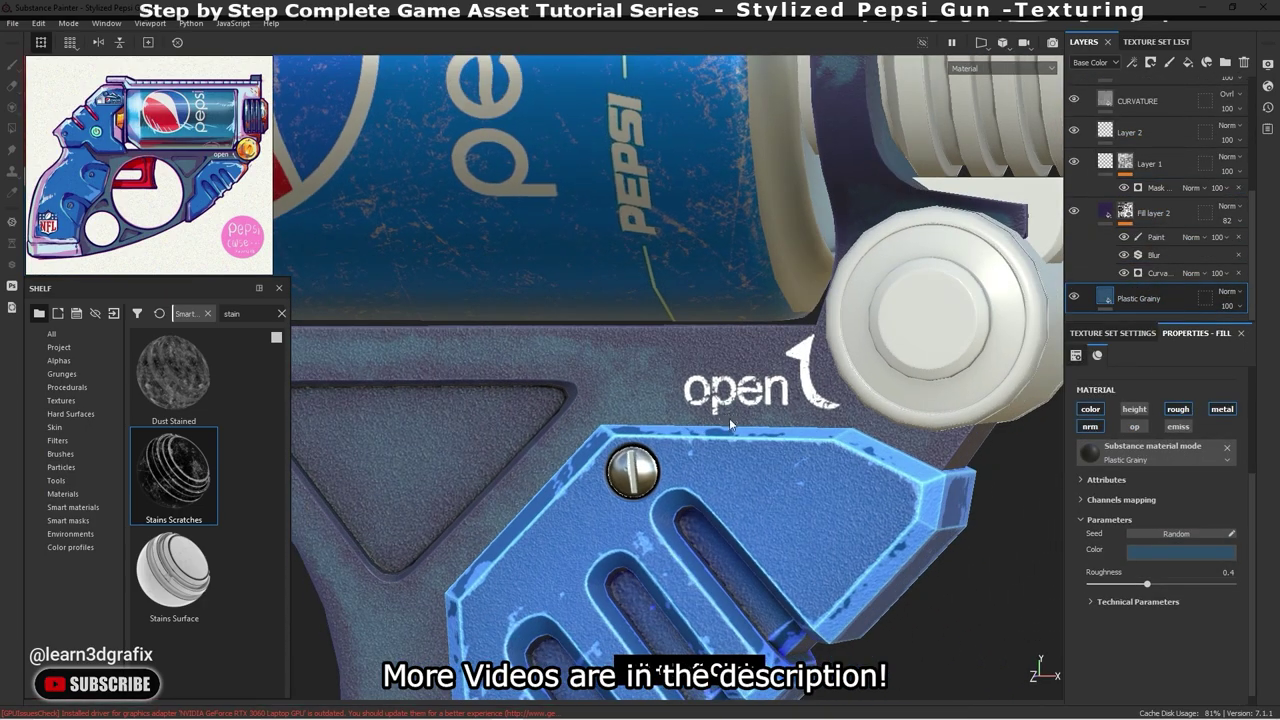
scroll(1147, 447, up, 2)
scroll(1151, 449, up, 2)
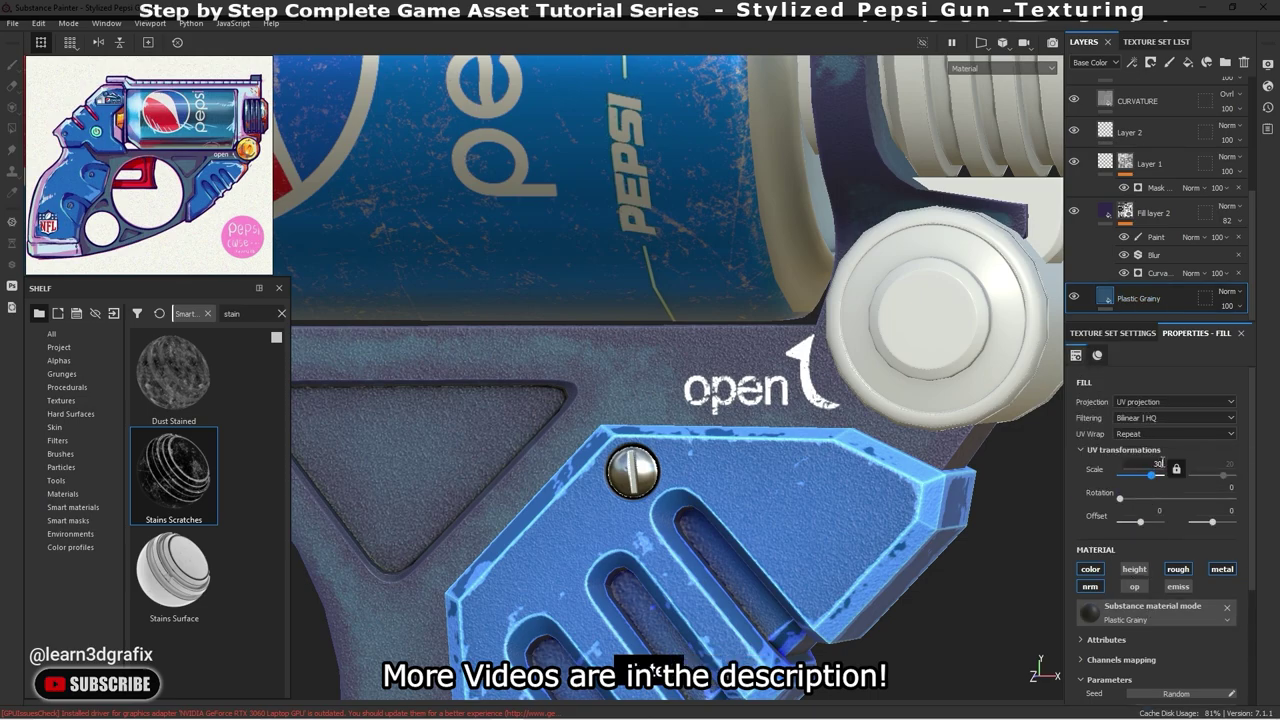
mouse_move(676, 389)
alt+mouse_down()
mouse_move(805, 423)
mouse_move(642, 388)
mouse_move(571, 400)
alt+mouse_up()
scroll(571, 400, up, 3)
scroll(571, 400, up, 3)
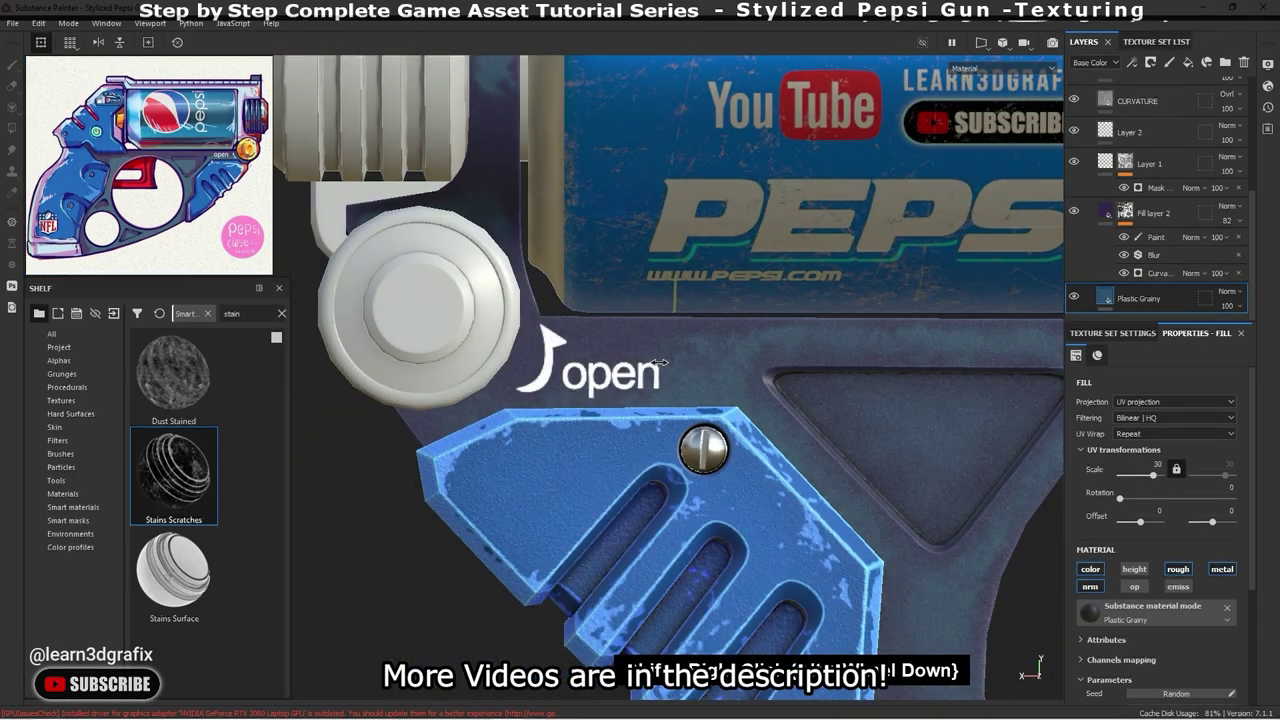
- Add a black mask with a smart mask generator to Layer 2
scroll(1160, 171, up, 1)
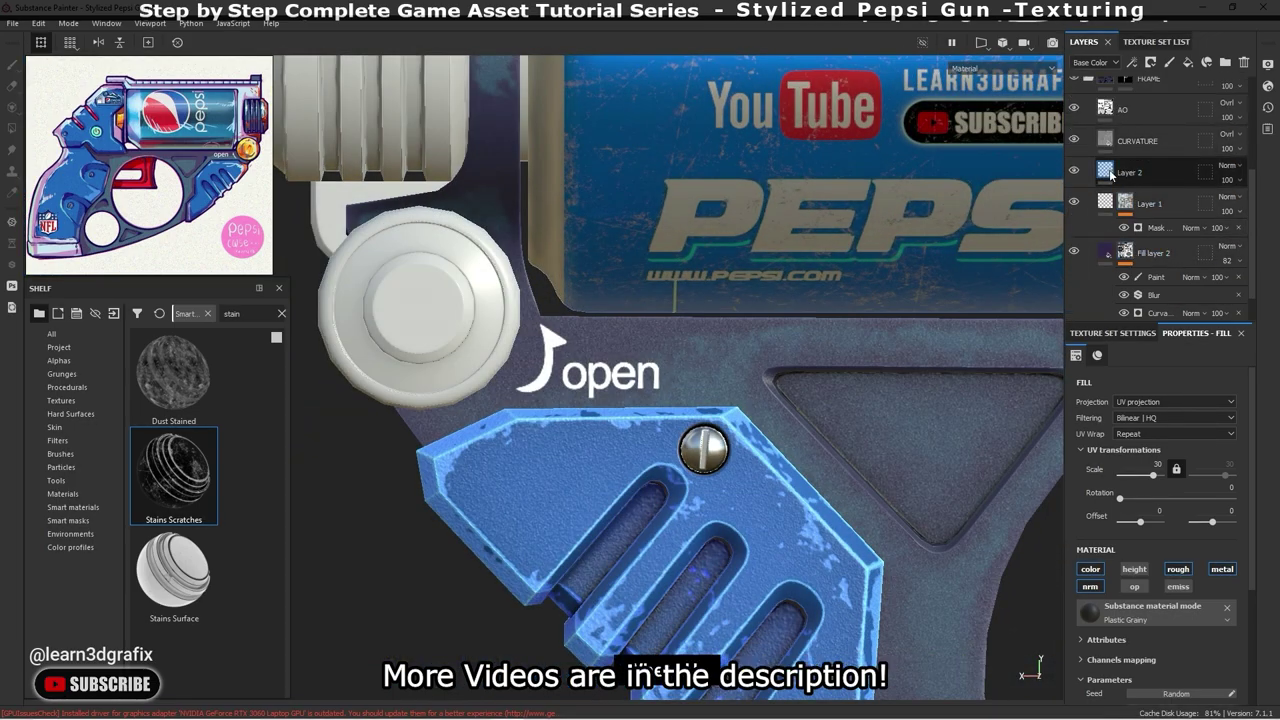
right_click(1135, 168)
click(1132, 195)
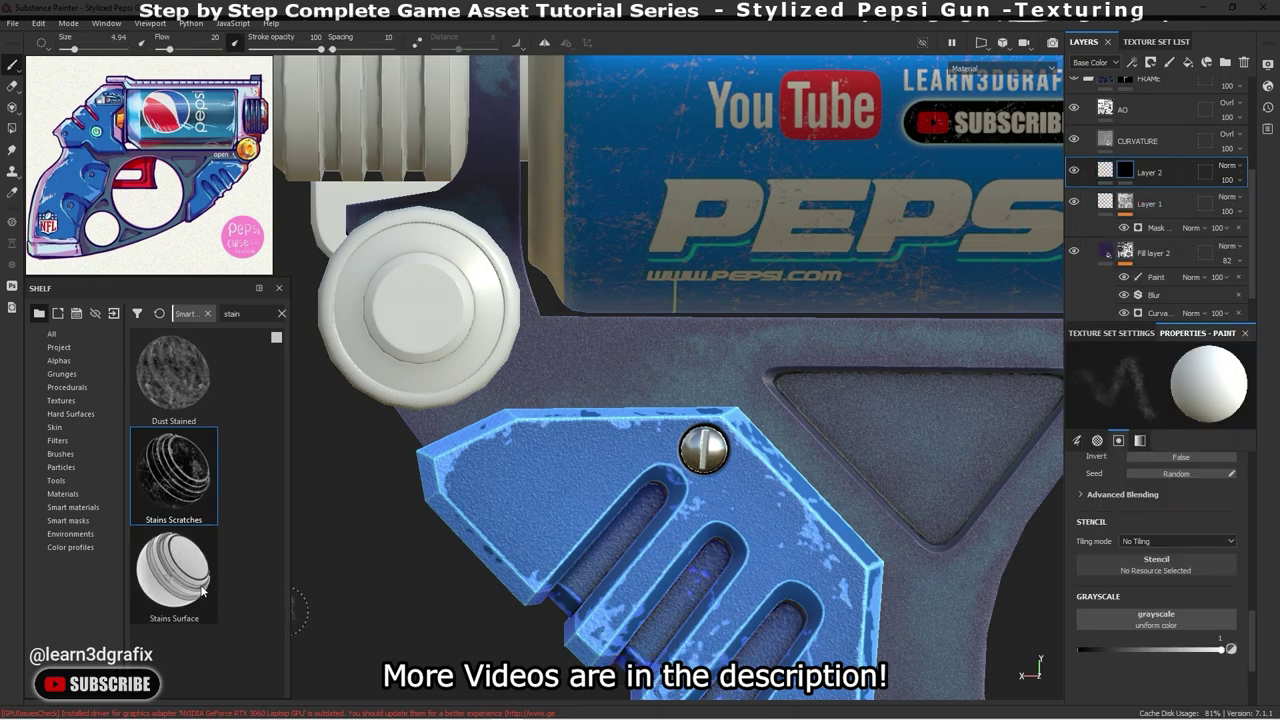
drag(1132, 180, 1133, 182)
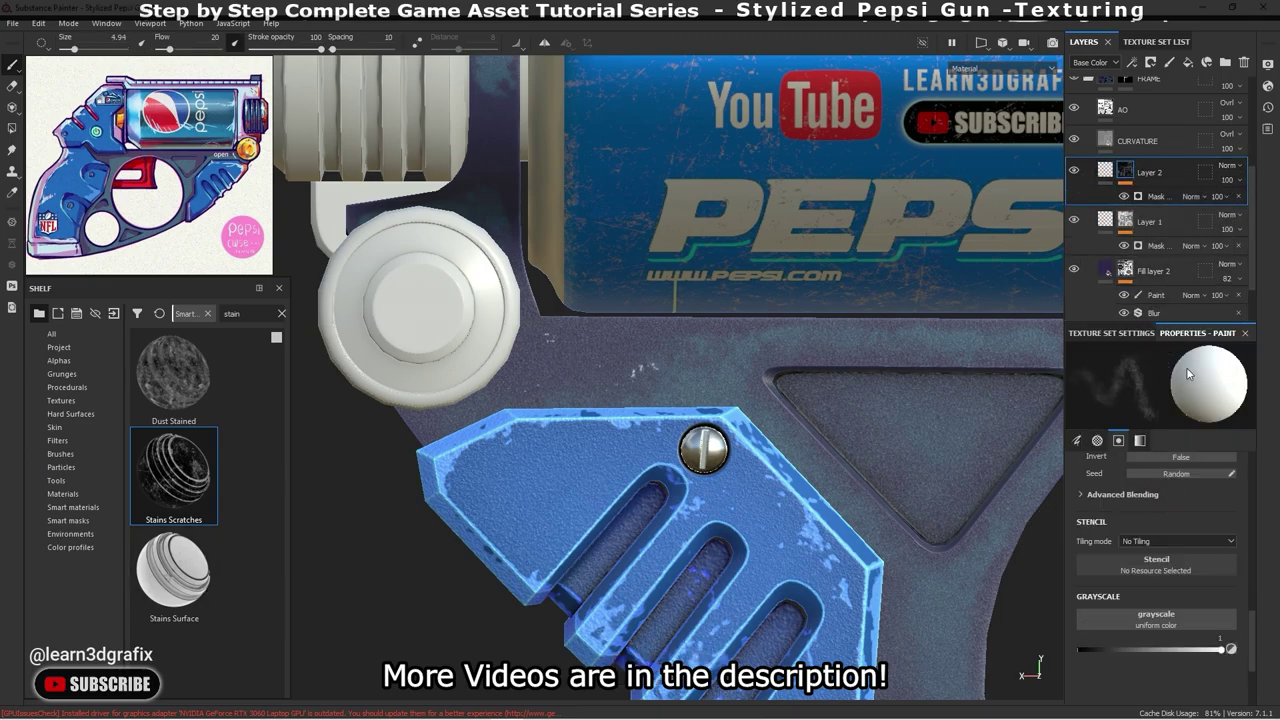
click(1168, 198)
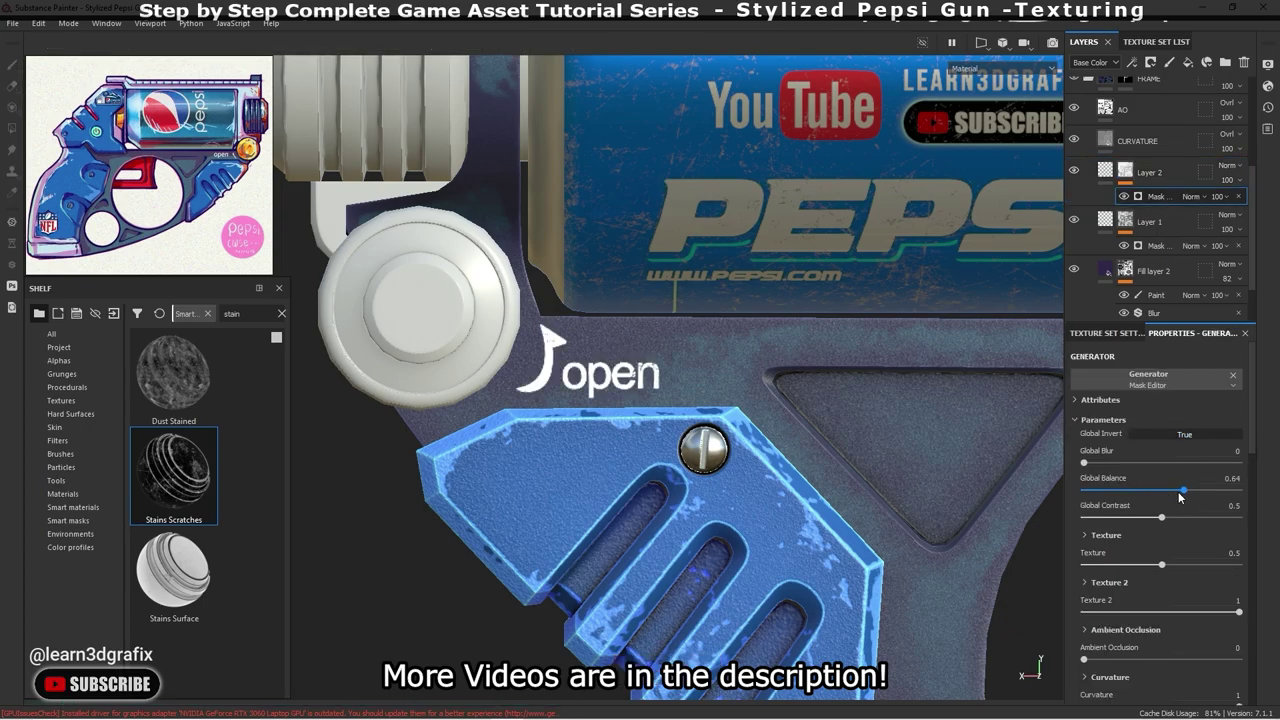
- Set Layer 2's mask Global Contrast to 0.7 and Global Balance to 0.73
drag(1176, 520, 1216, 494)
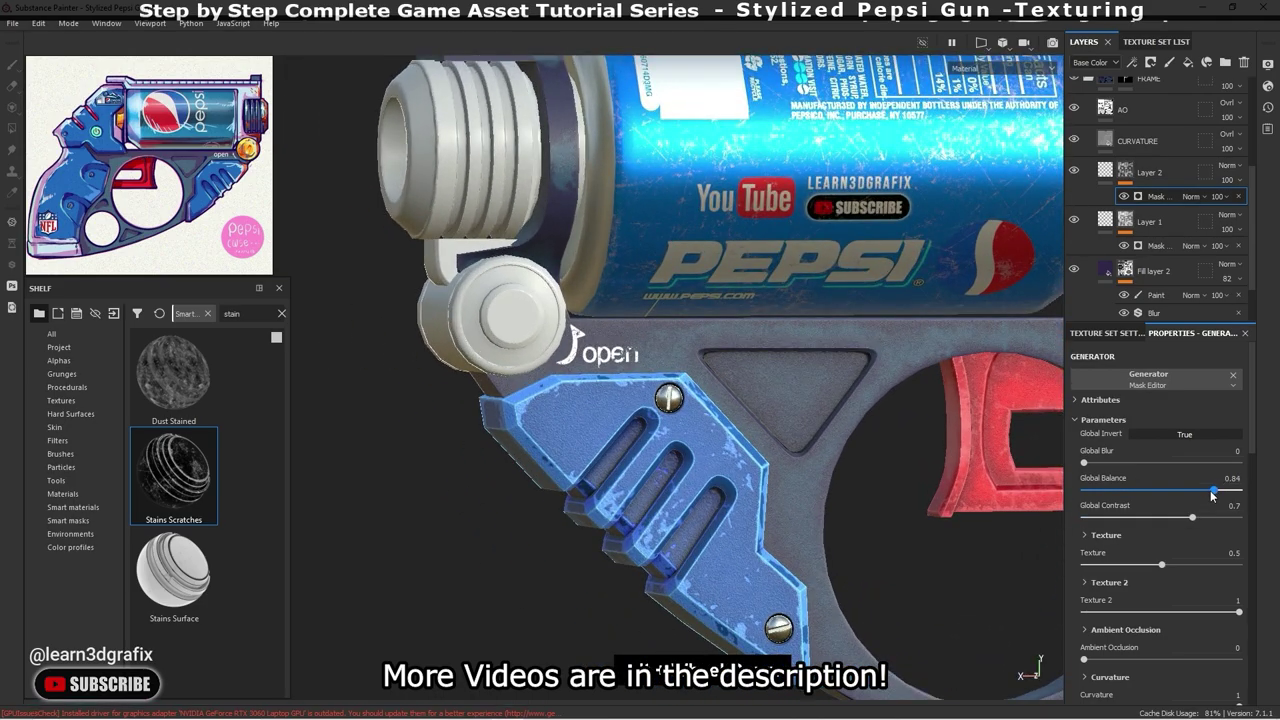
drag(1210, 490, 1195, 497)
scroll(621, 374, up, 3)
scroll(621, 374, up, 2)
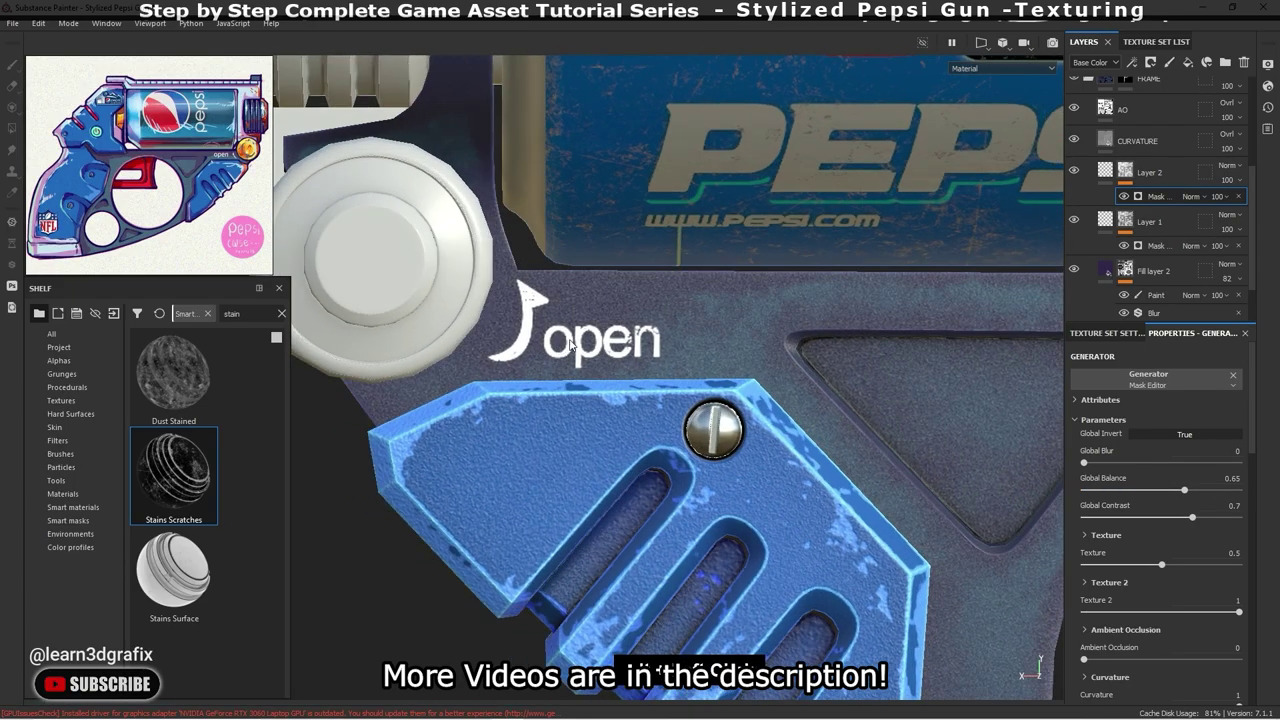
drag(1187, 493, 1197, 493)
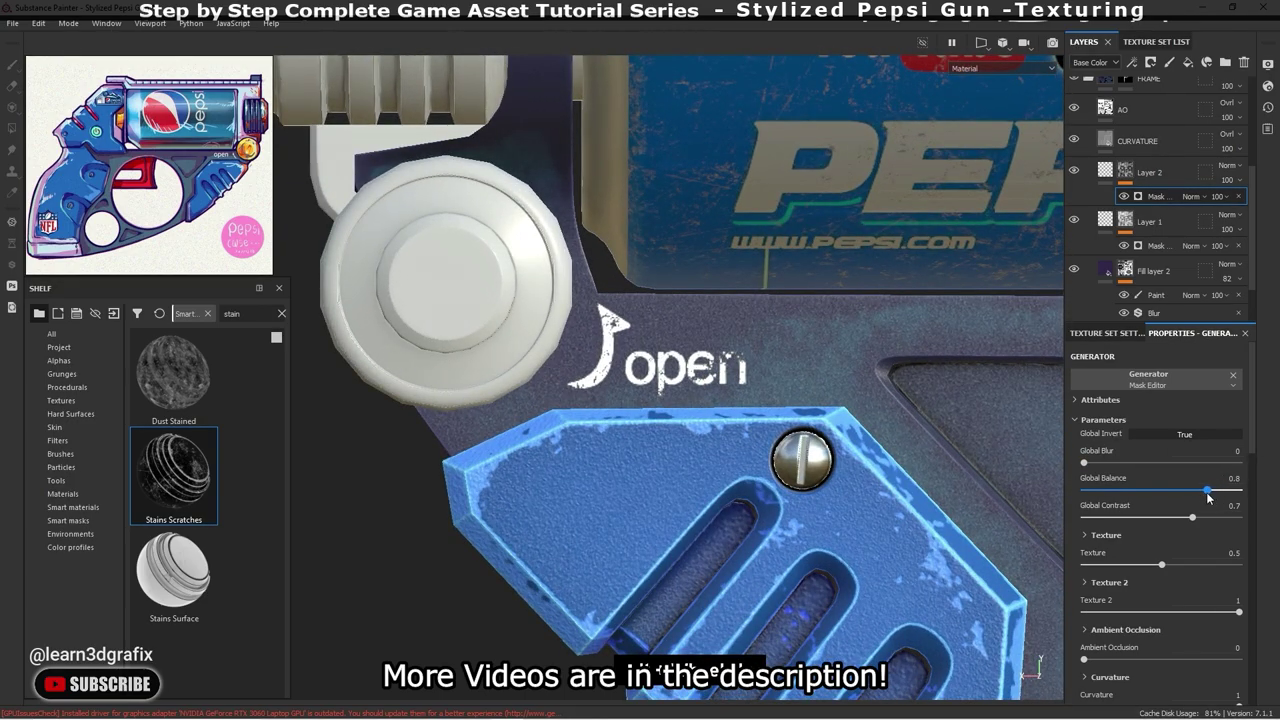
- Increase Layer 2's mask Texture 2 scale to 2.14
scroll(1172, 548, down, 1)
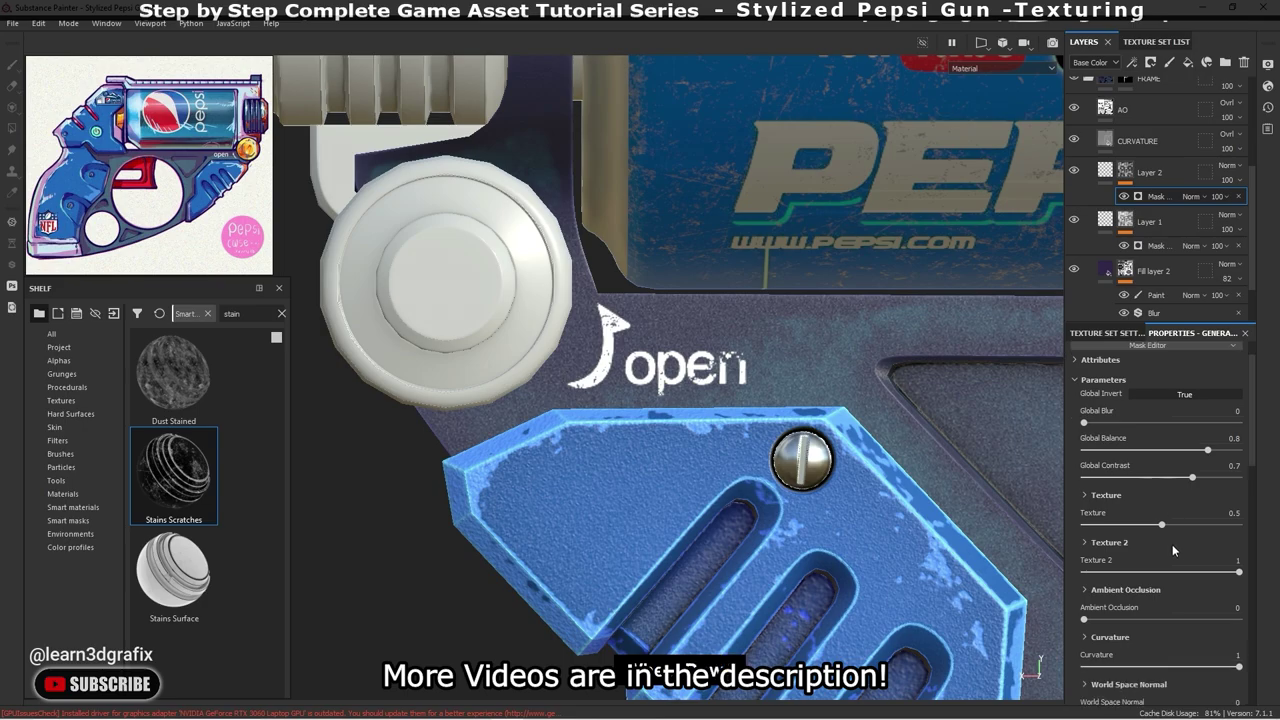
click(1083, 495)
scroll(1144, 538, down, 1)
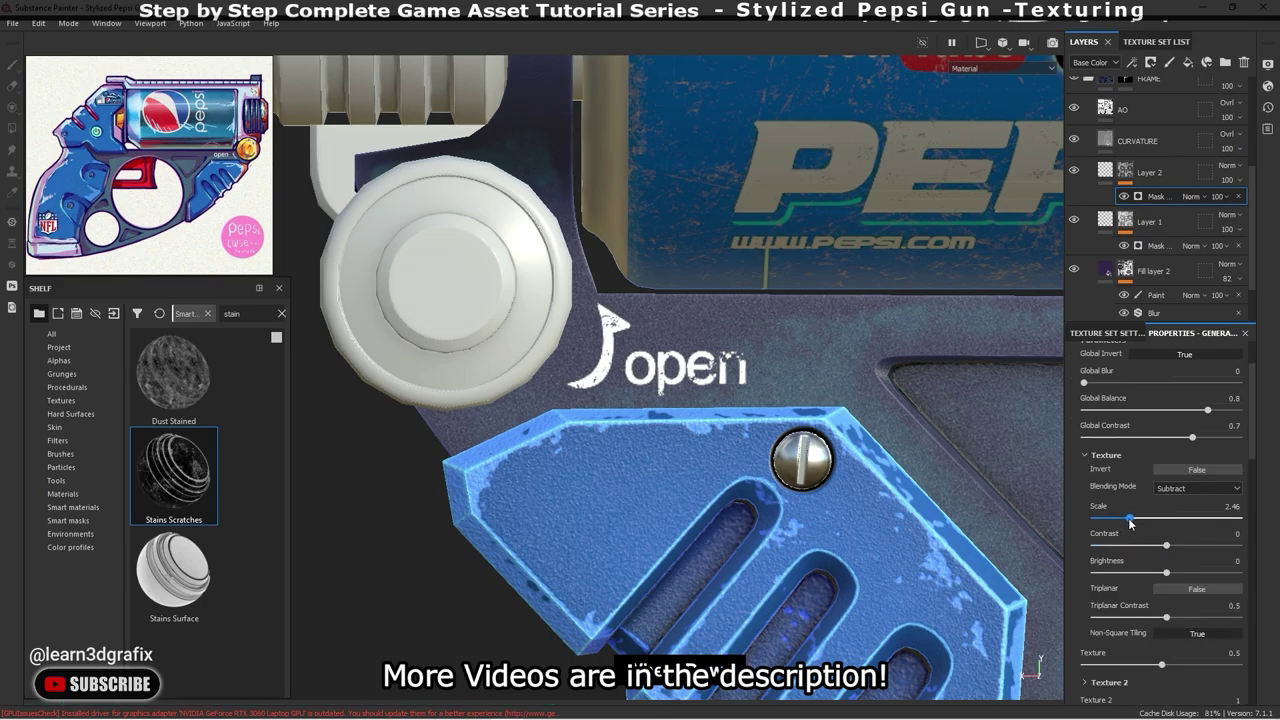
drag(1127, 521, 1125, 521)
scroll(1146, 591, down, 1)
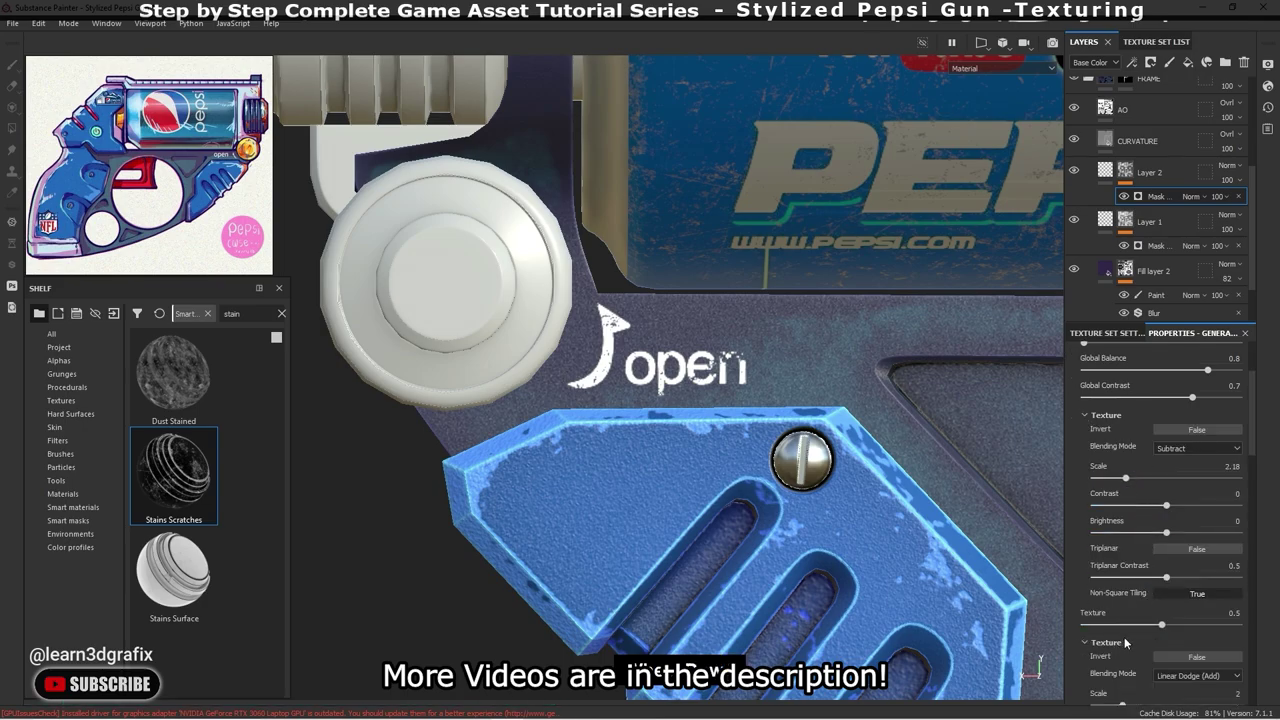
scroll(1124, 637, down, 2)
click(1123, 624)
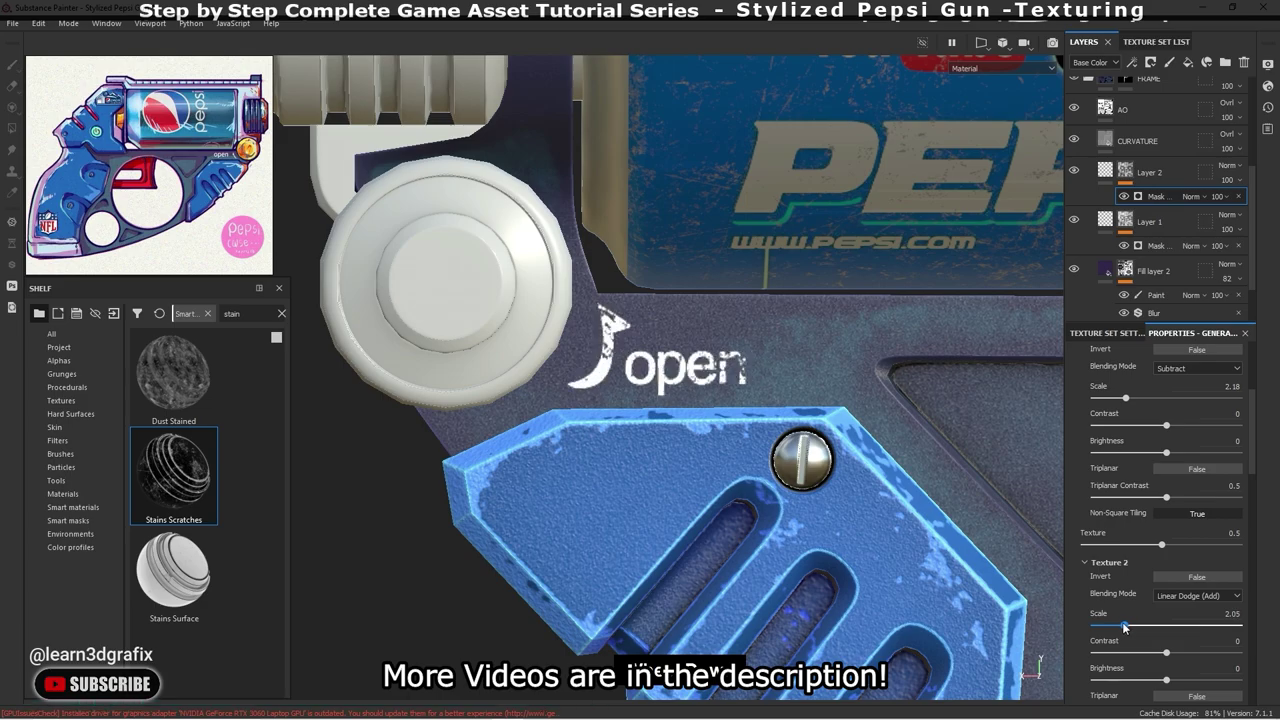
drag(1122, 622, 1125, 622)
- Set Layer 2's mask Global Balance to 0.83 and review the whole gun
alt+drag(788, 490, 817, 414)
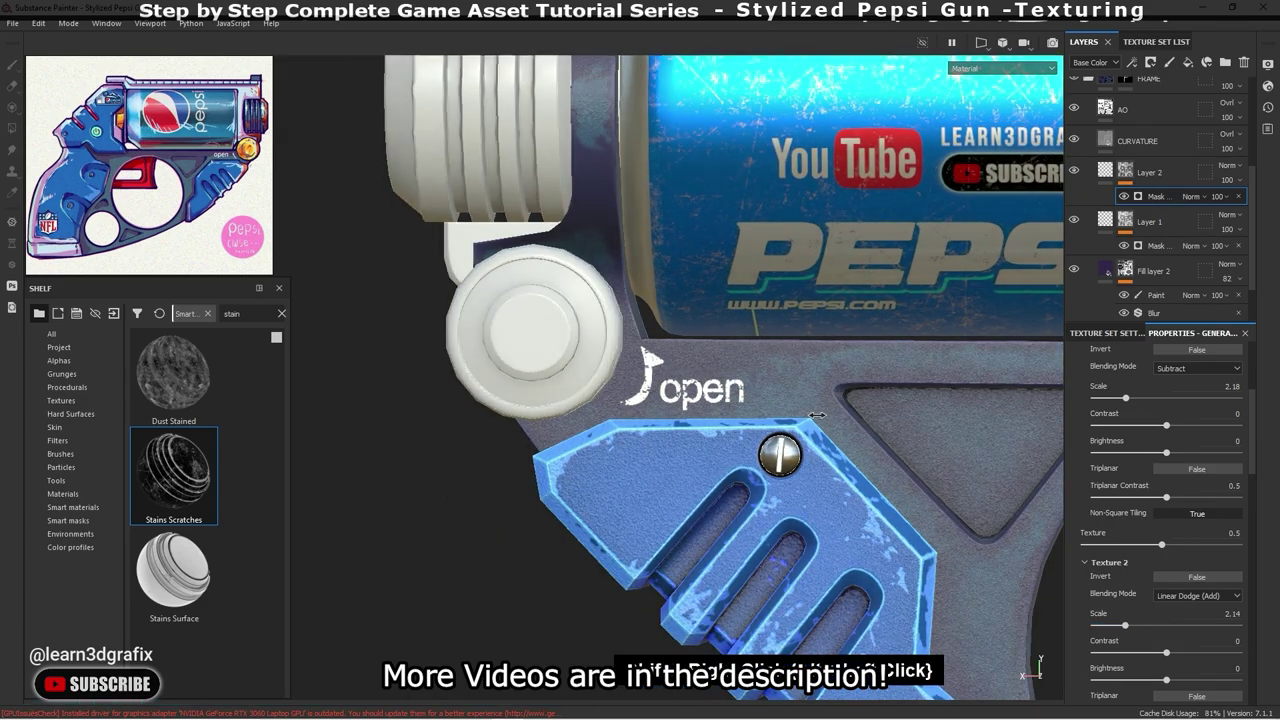
scroll(1165, 495, up, 3)
scroll(1174, 490, up, 2)
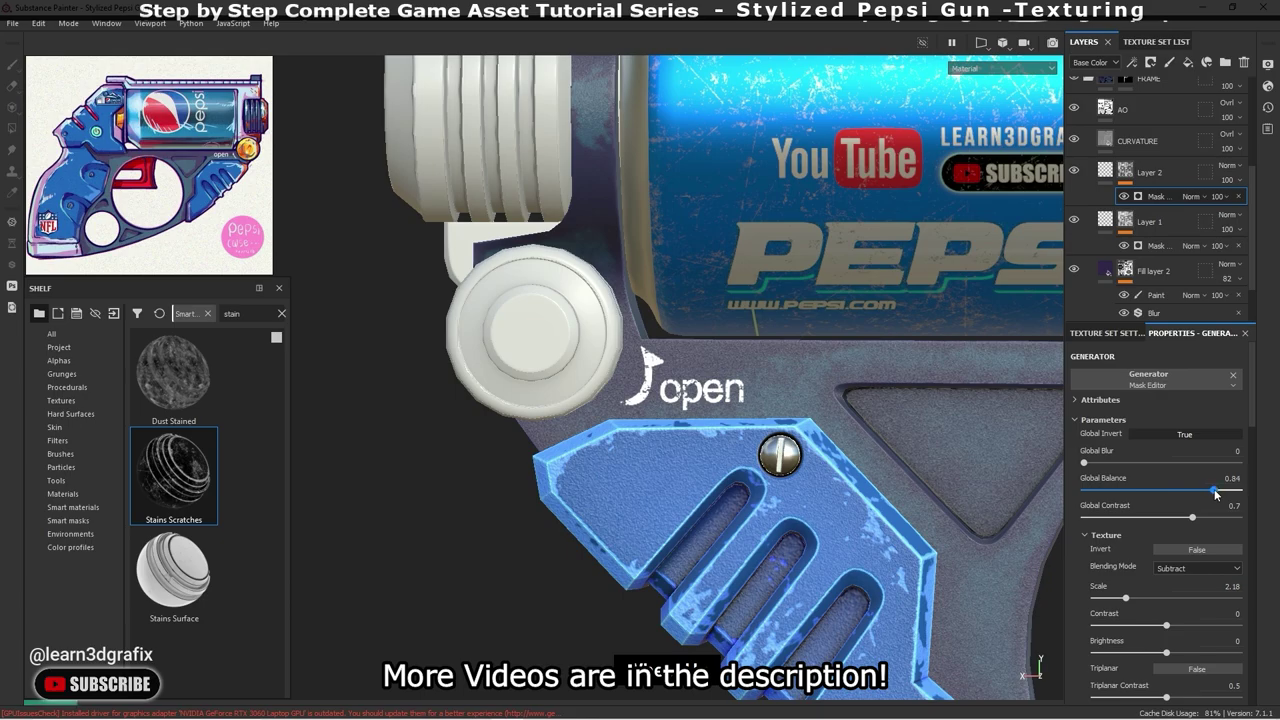
drag(1212, 489, 1210, 488)
key(f)
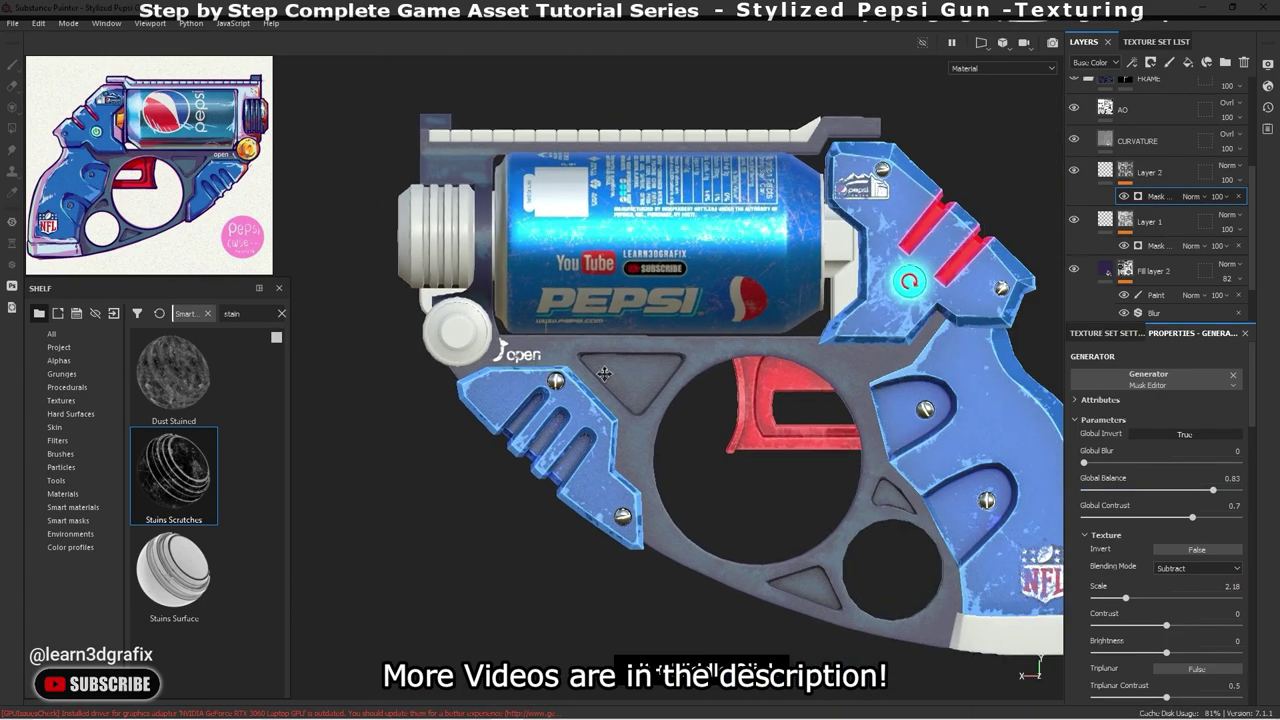
scroll(1149, 241, up, 2)
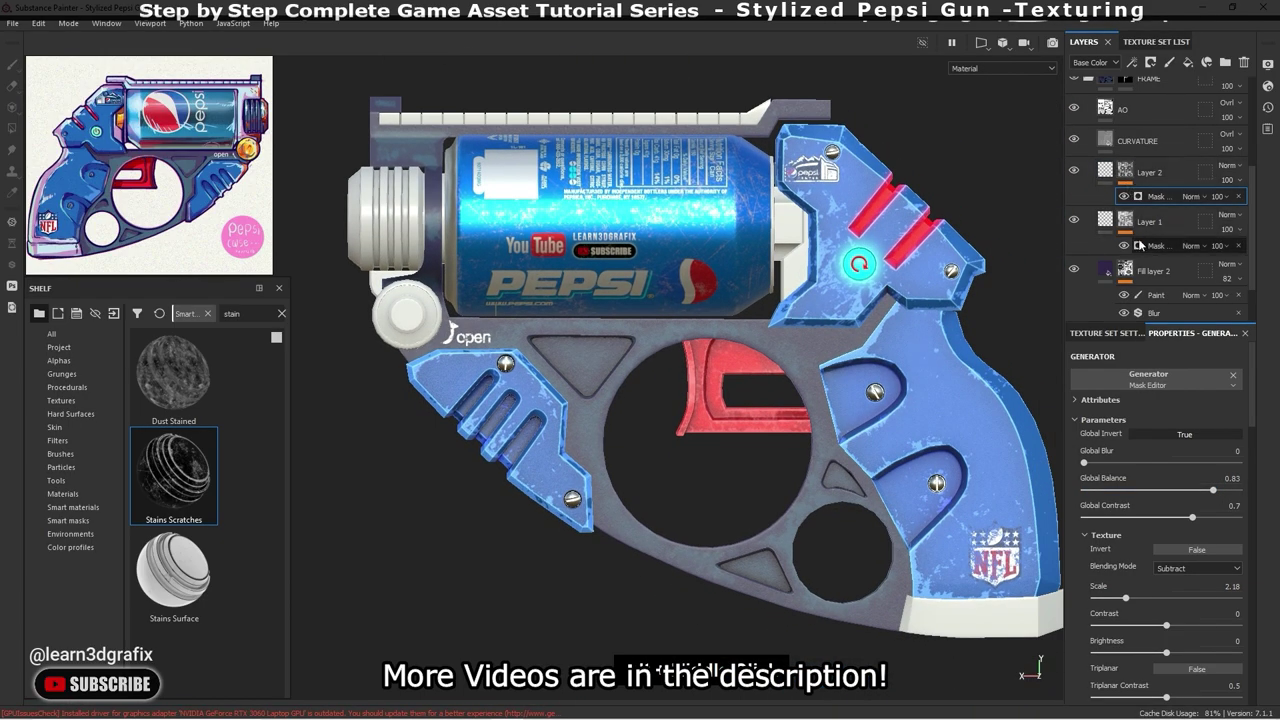
scroll(1140, 238, up, 2)
scroll(1087, 204, up, 2)
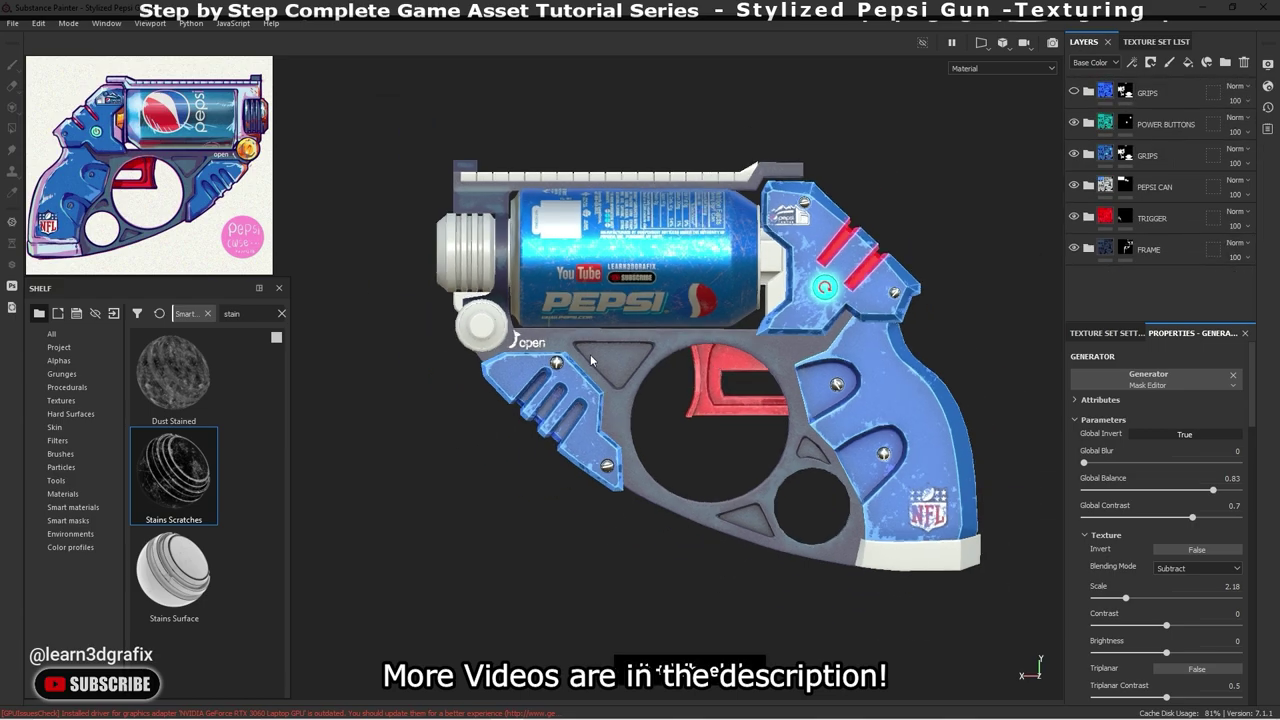
mouse_move(590, 354)
alt+mouse_down()
mouse_move(783, 387)
mouse_move(752, 417)
alt+mouse_up()
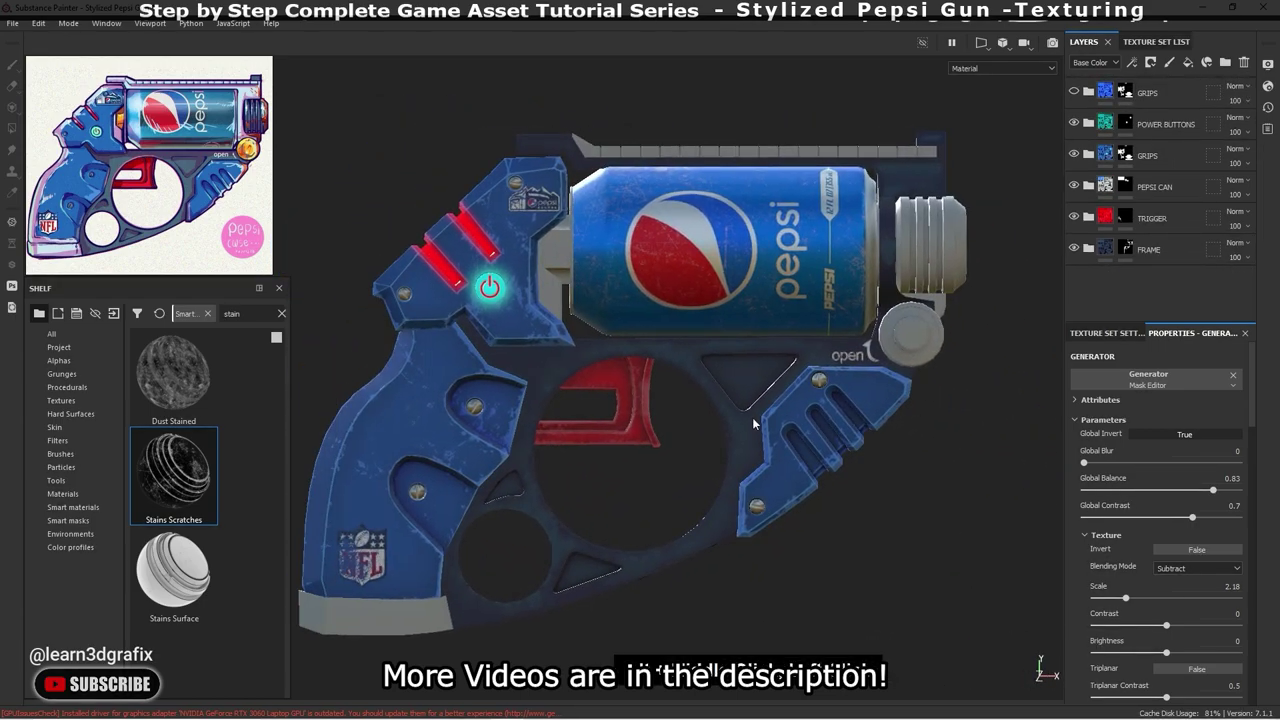
scroll(898, 362, up, 5)
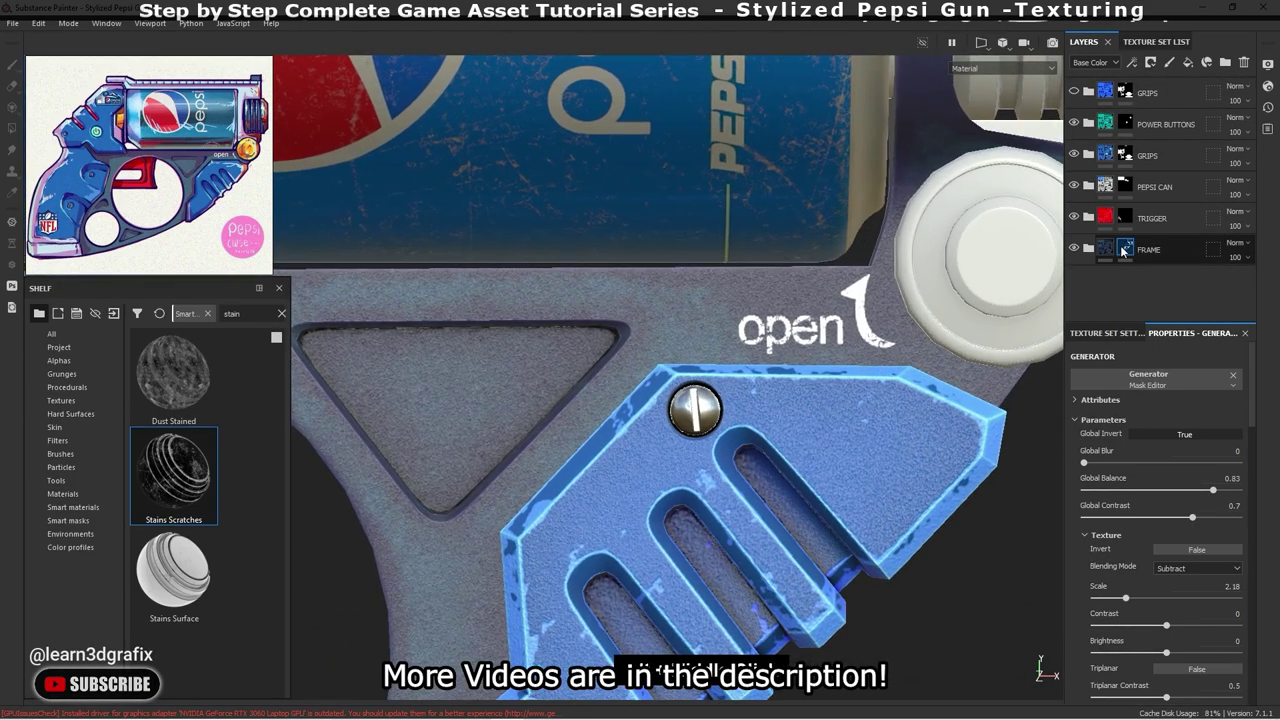
scroll(1100, 250, down, 2)
scroll(1100, 250, down, 1)
- Set the Texture 2 scale of Layer 1's mask generator to 2.55
click(1072, 274)
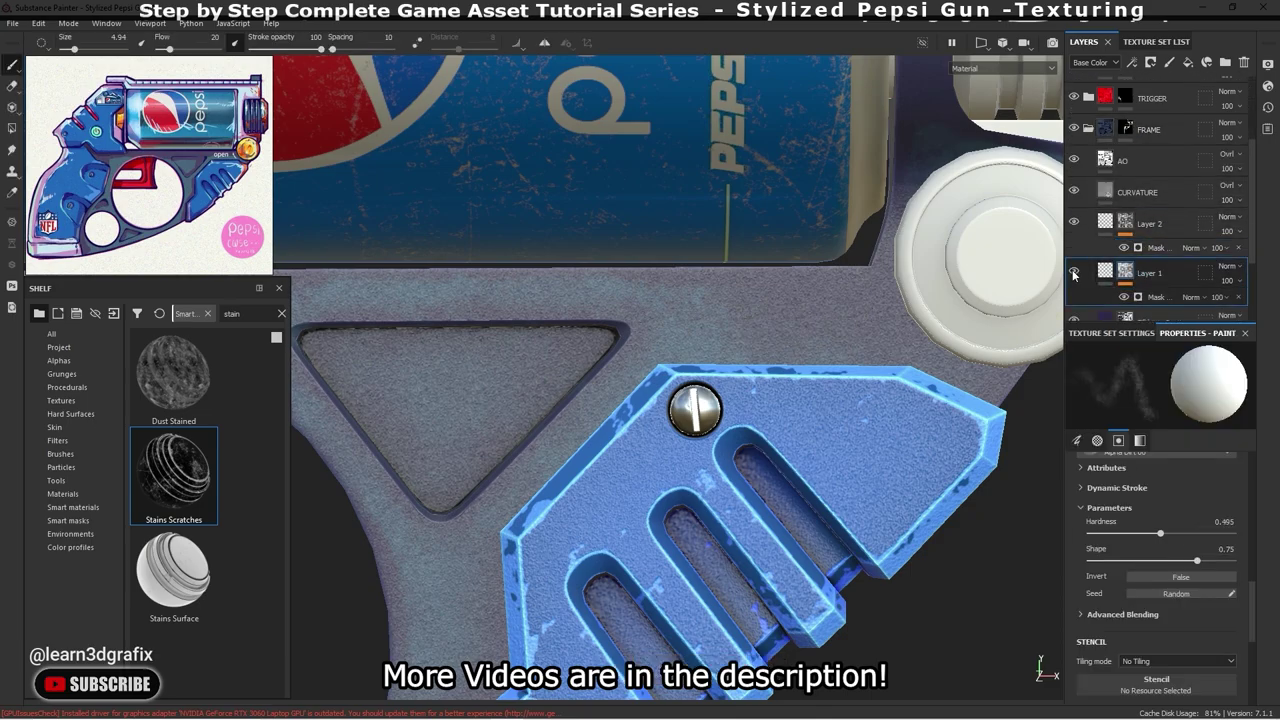
click(1166, 297)
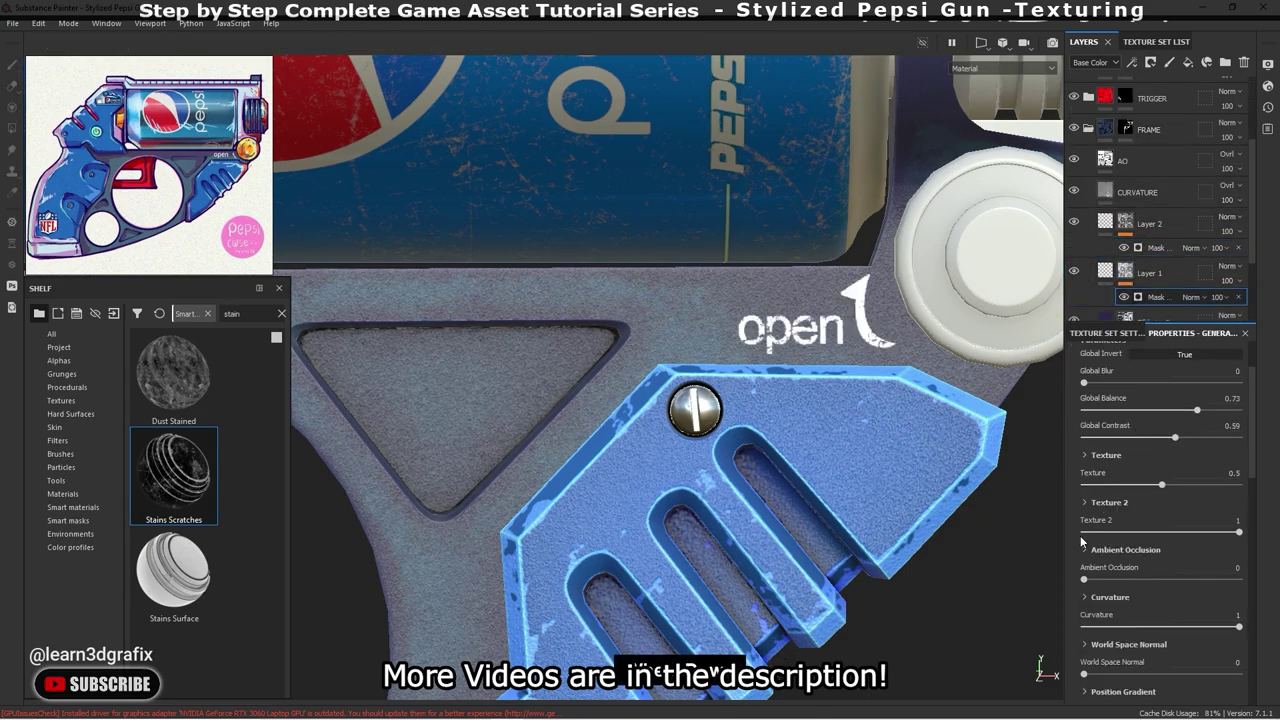
click(1105, 502)
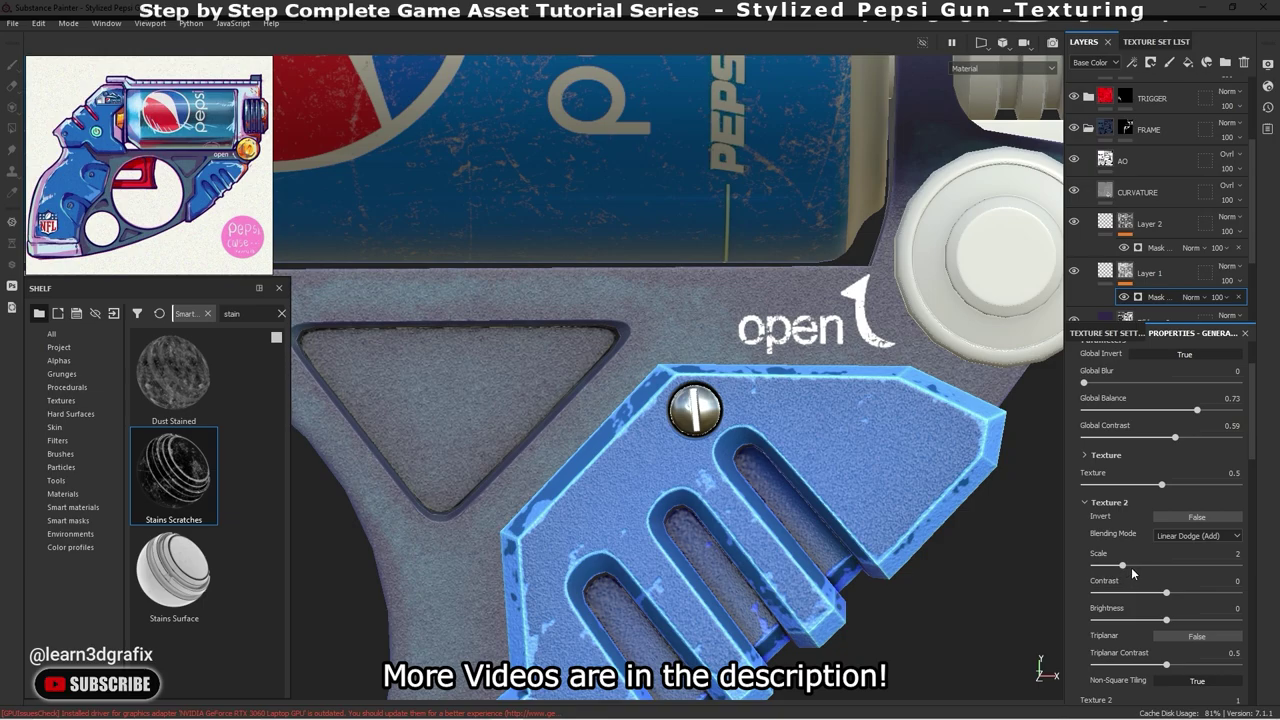
click(1131, 566)
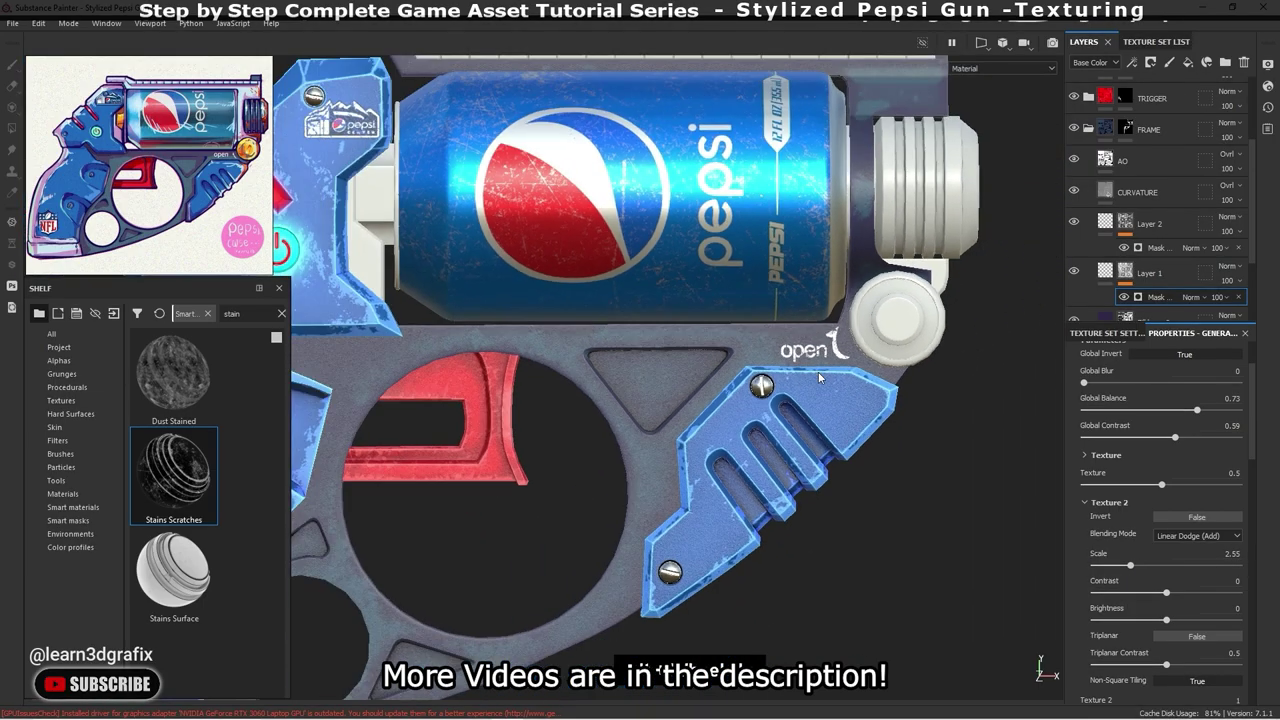
alt+right_drag(1000, 352, 905, 352)
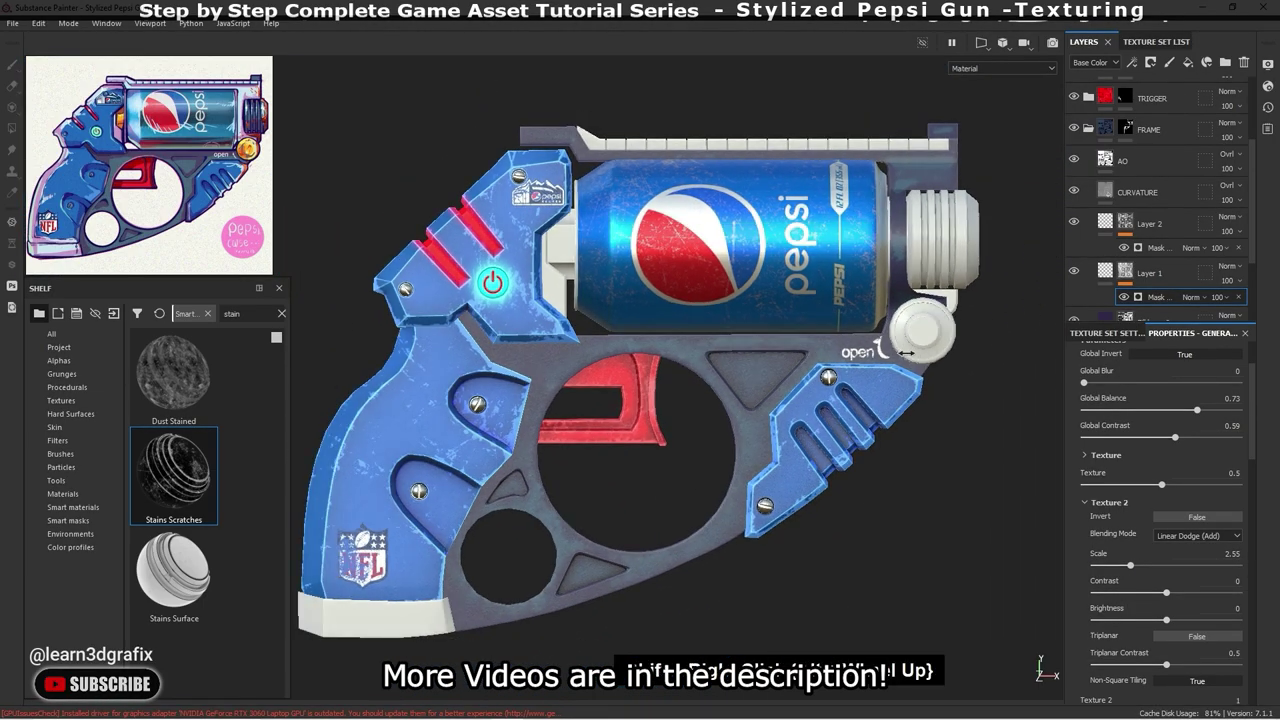
scroll(905, 352, up, 3)
scroll(1174, 497, up, 2)
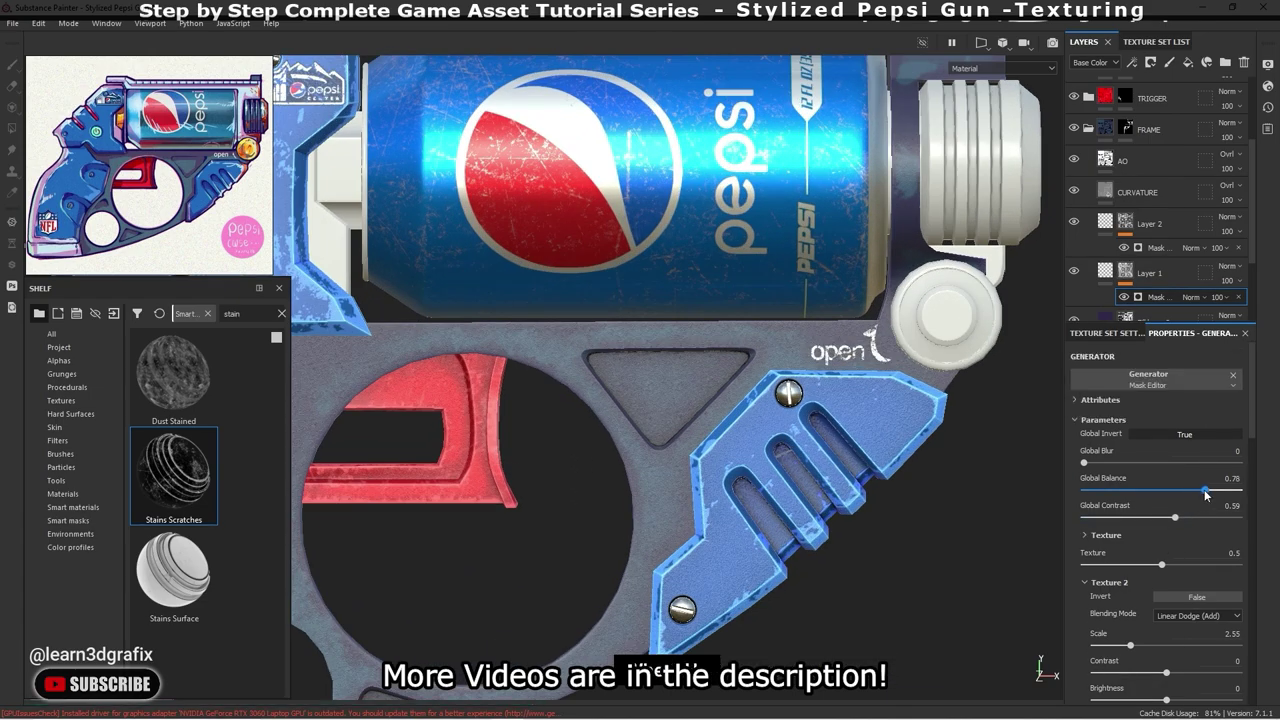
scroll(861, 390, down, 5)
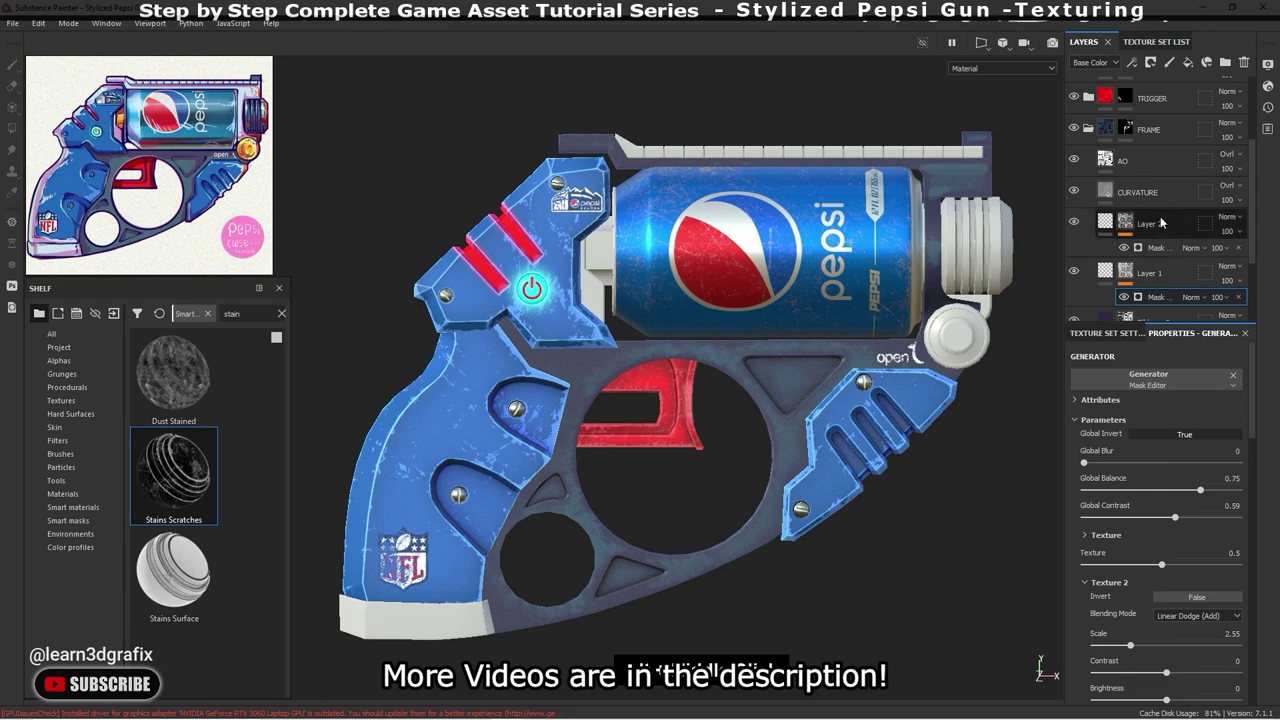
click(1088, 129)
click(1088, 248)
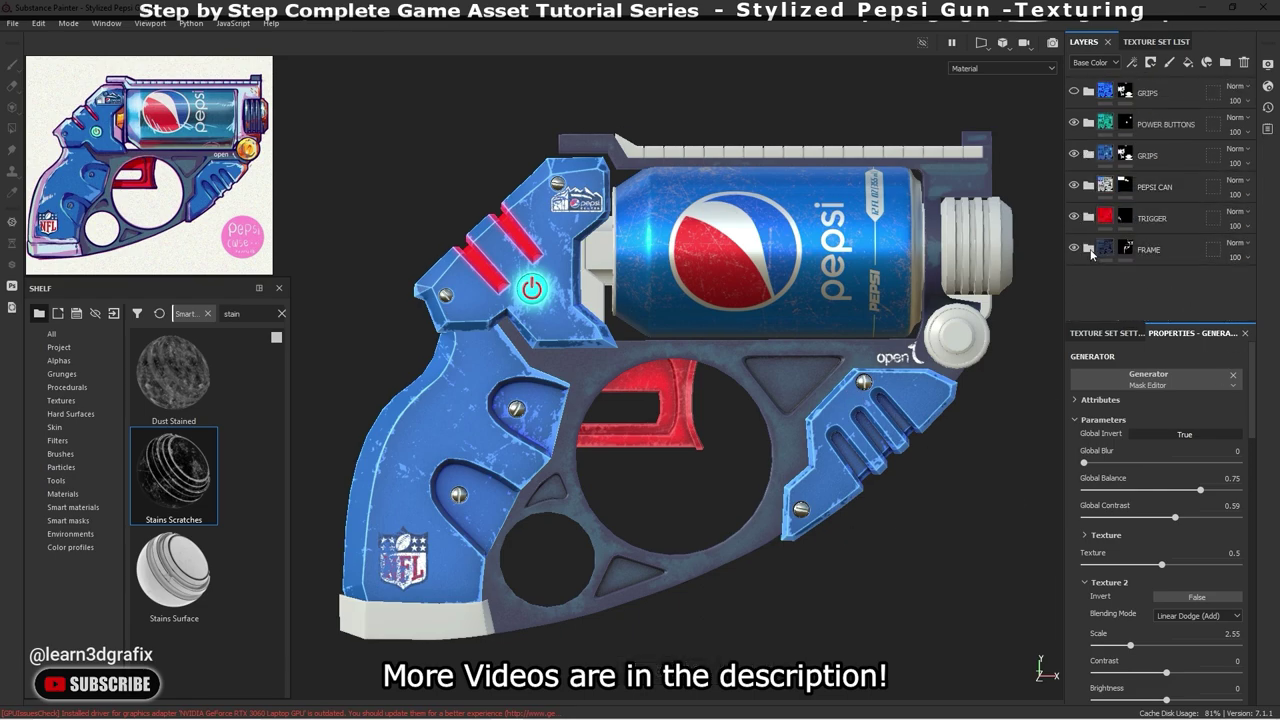
scroll(1157, 226, down, 3)
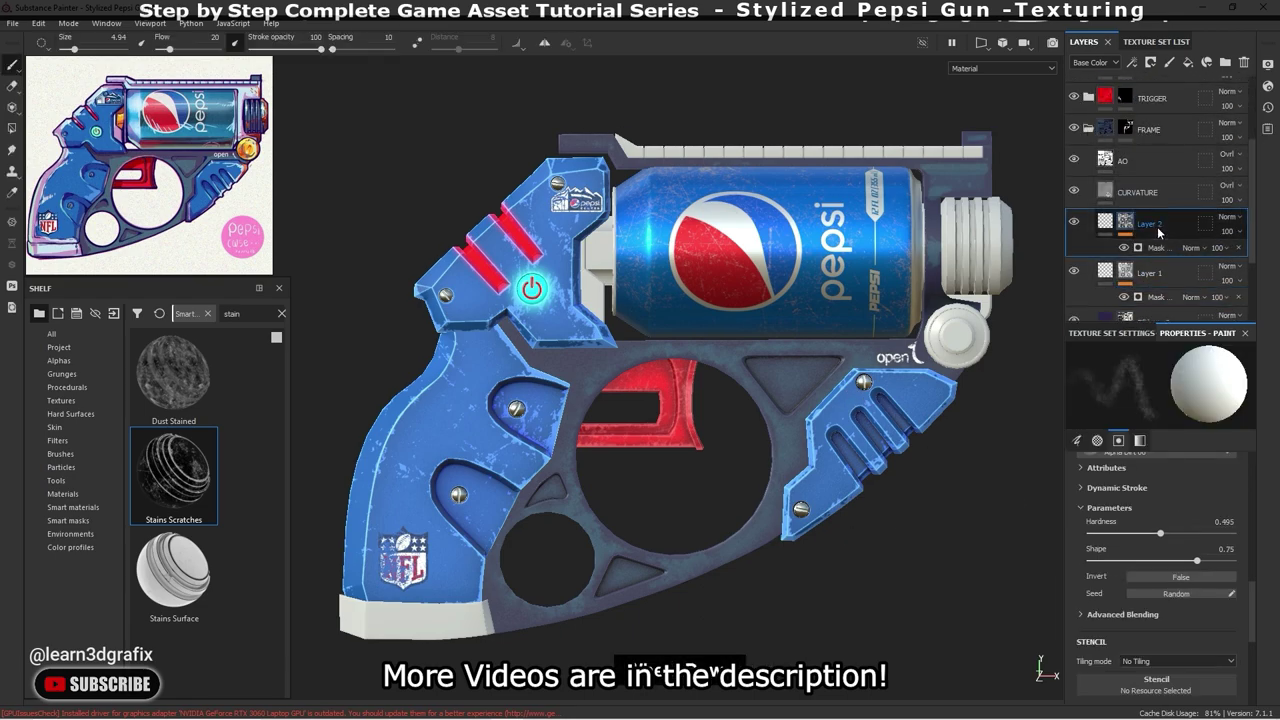
- Add a fill layer with a black mask and switch to polygon fill mode
click(1190, 66)
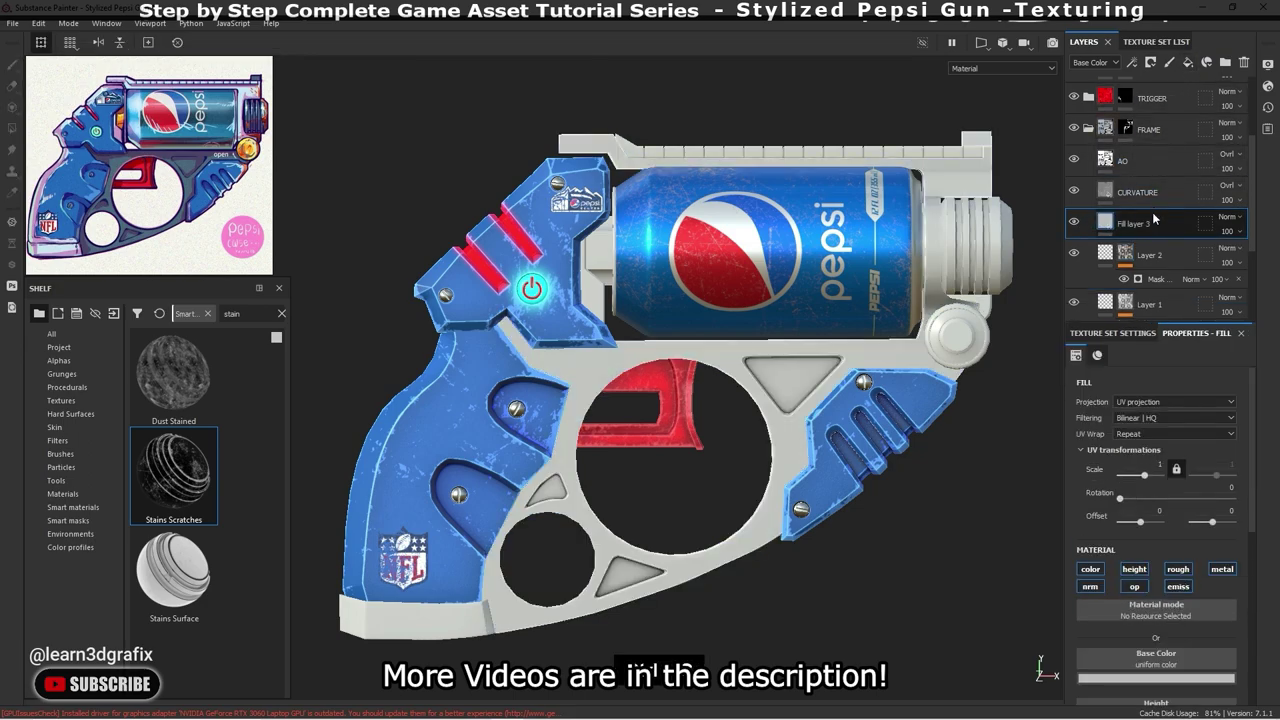
right_click(1112, 225)
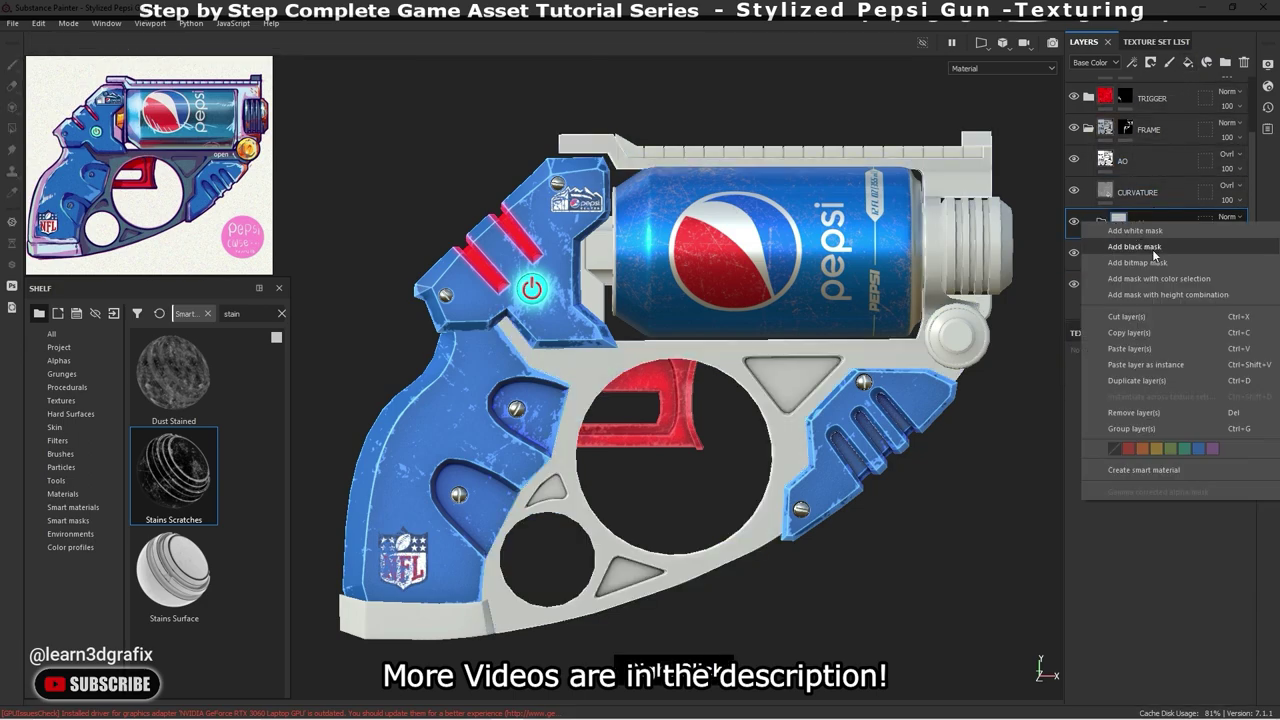
click(1130, 240)
alt+drag(603, 240, 570, 255)
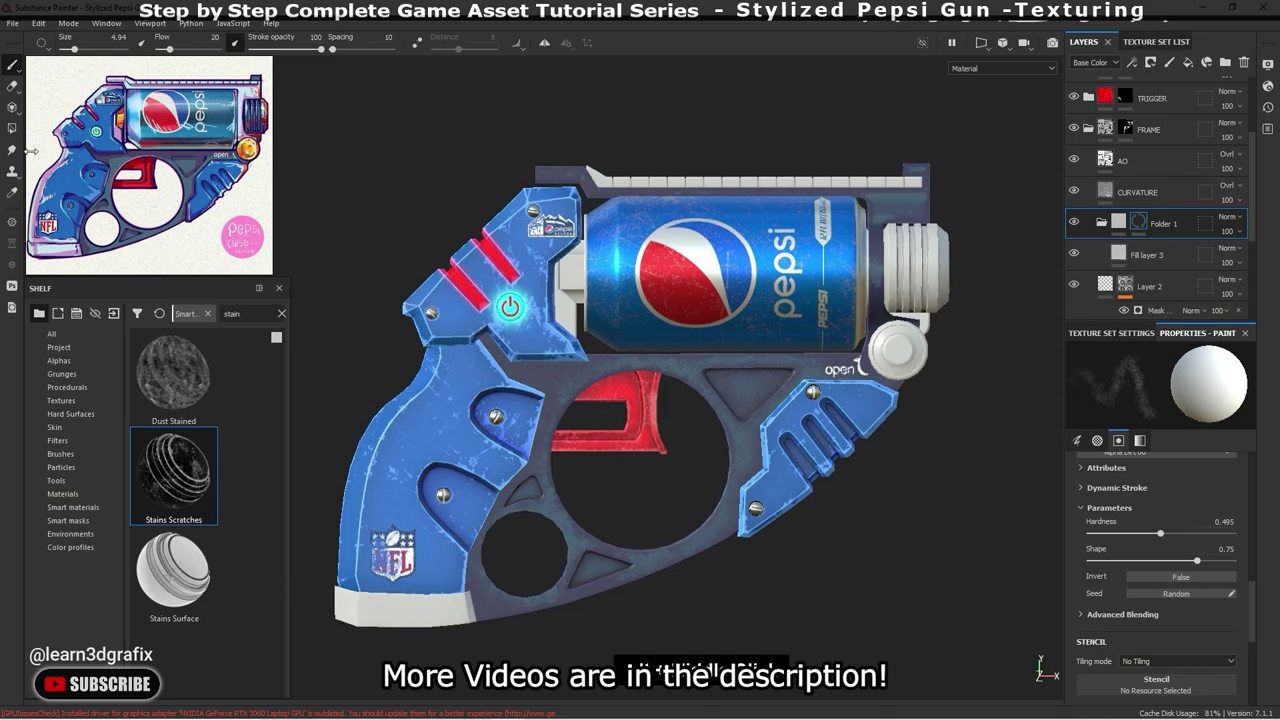
click(14, 130)
click(66, 43)
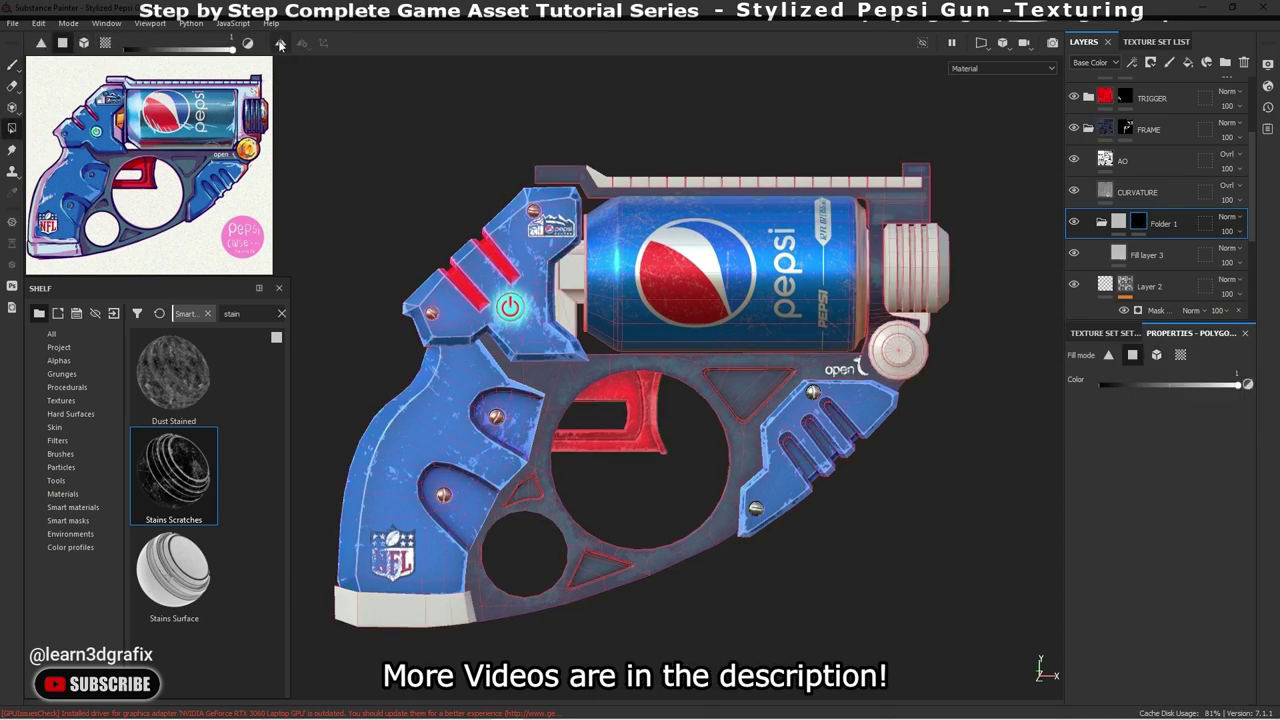
- Polygon-fill the gun's upper parts and rear knob, then start renaming Folder 1 to Shade
drag(397, 125, 946, 337)
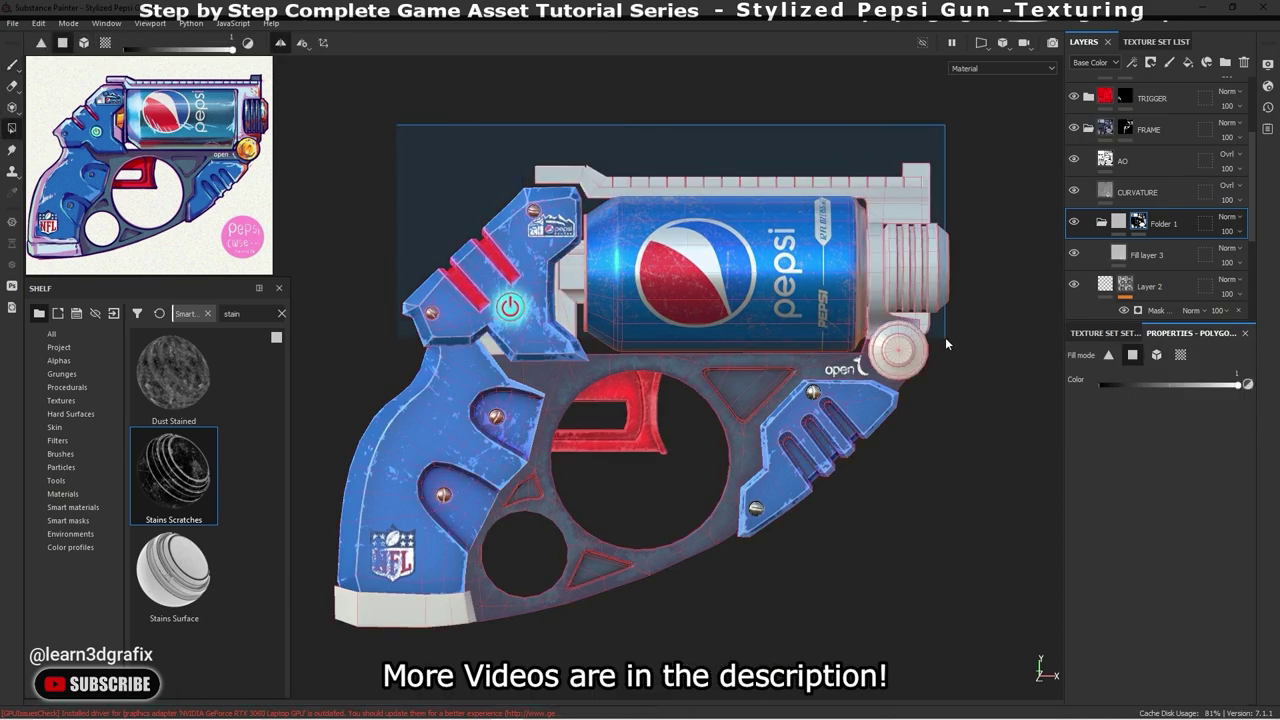
drag(946, 337, 956, 300)
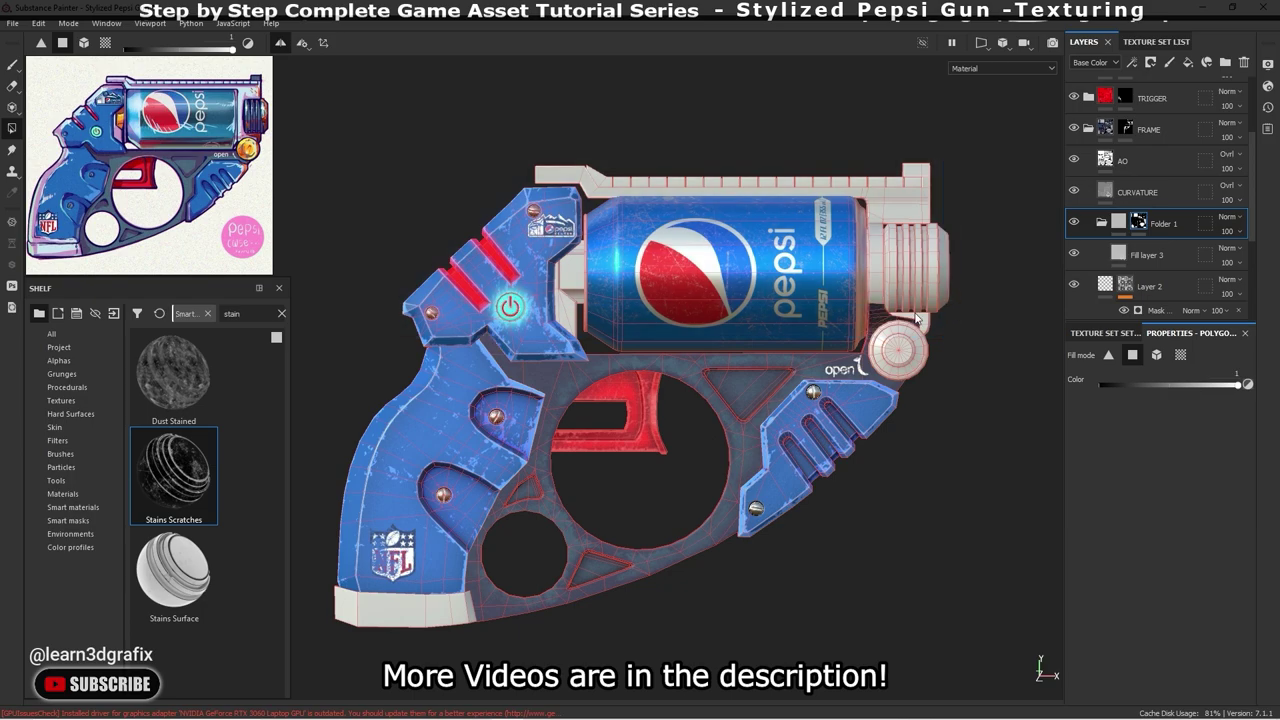
scroll(916, 318, up, 3)
scroll(916, 318, up, 1)
drag(998, 240, 795, 396)
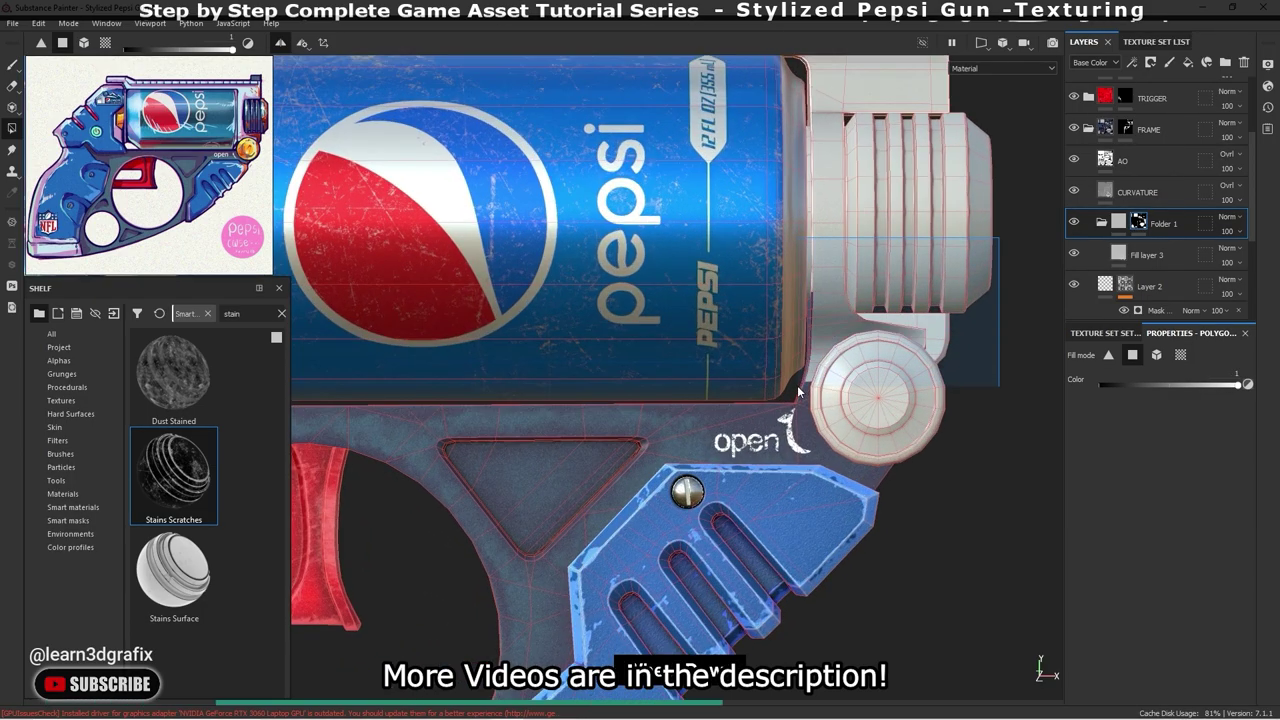
scroll(809, 324, down, 1)
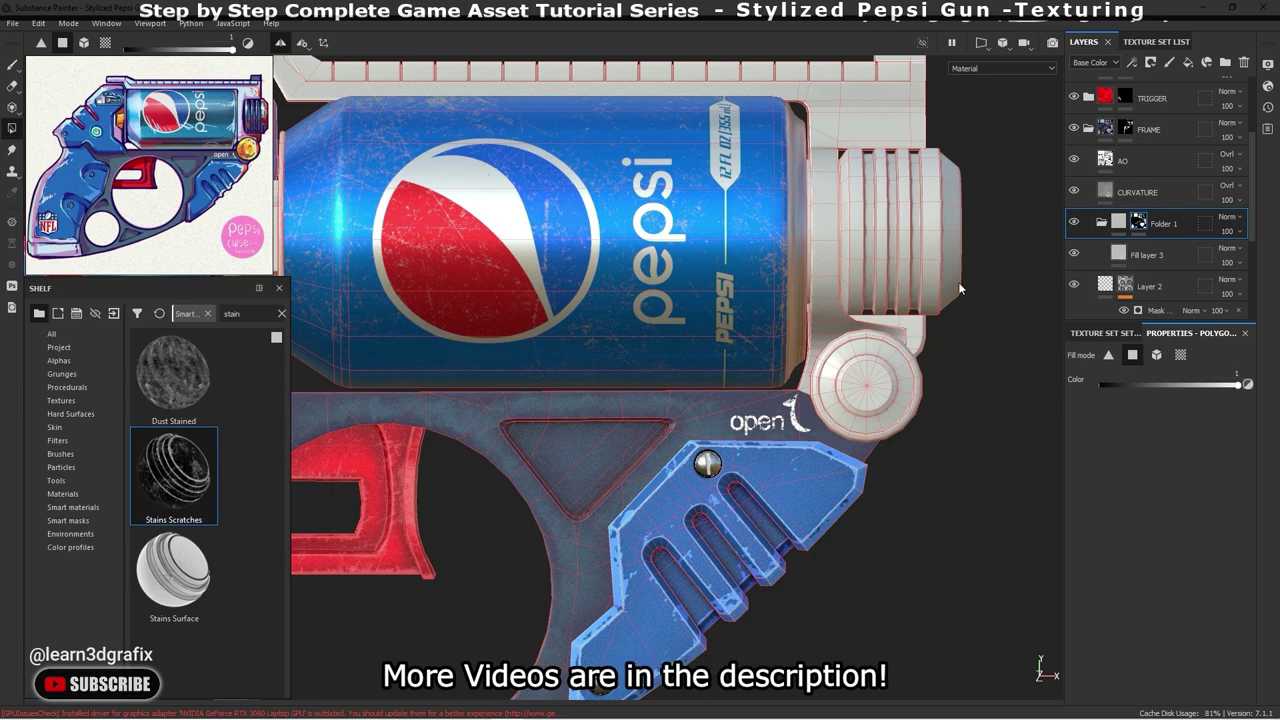
double_click(1166, 224)
key(Caps_Lock)
text(Shade)
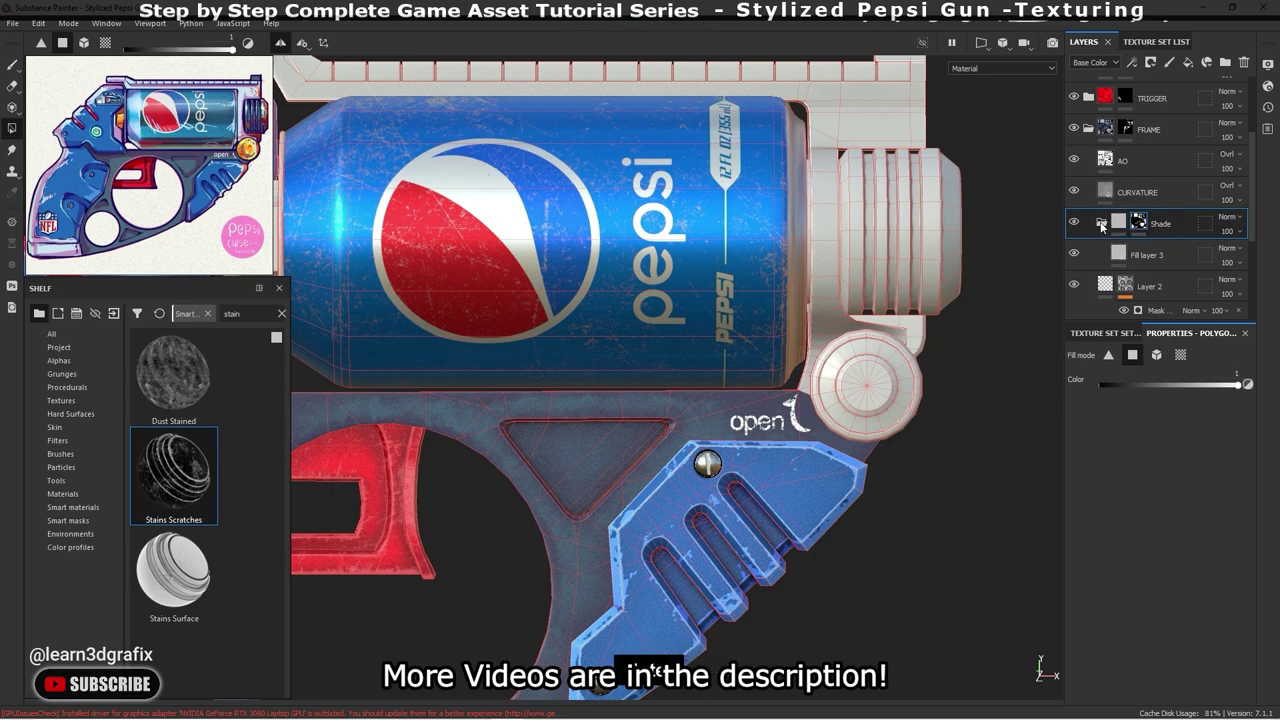
- Add a Blur filter to the Shade mask and raise its Blur Intensity
right_click(1140, 222)
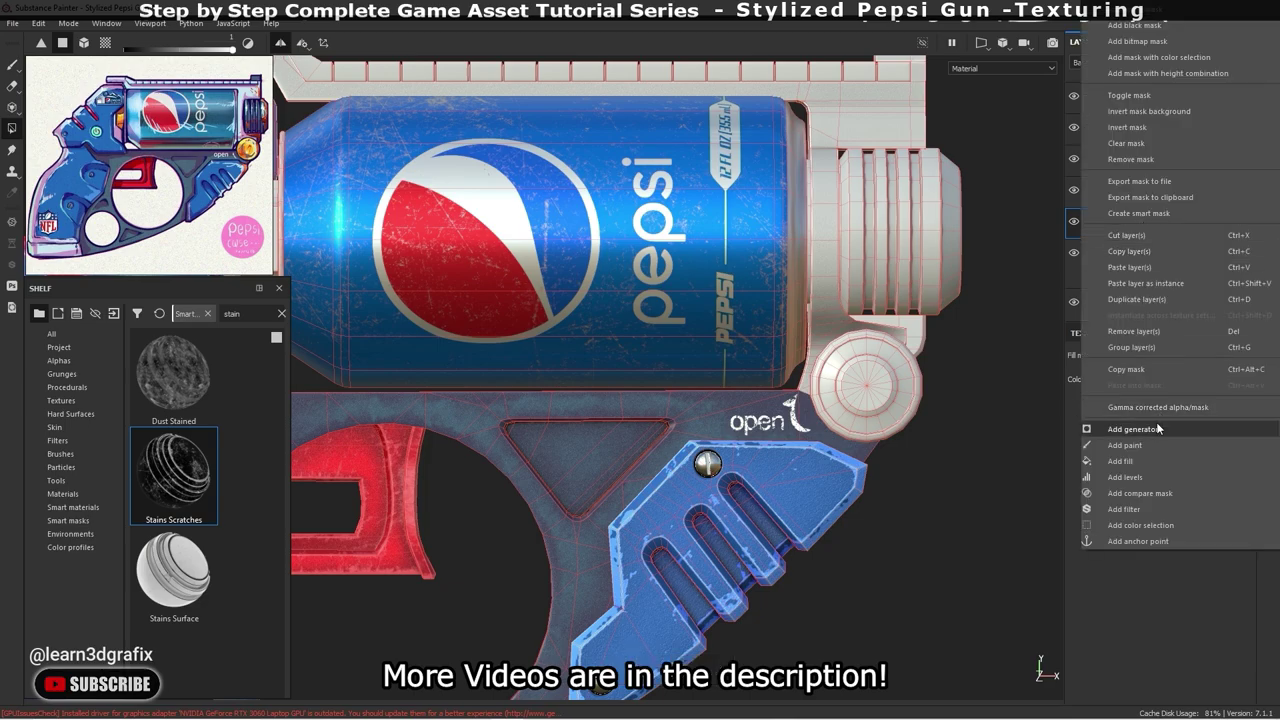
click(1146, 508)
click(1198, 380)
click(1128, 428)
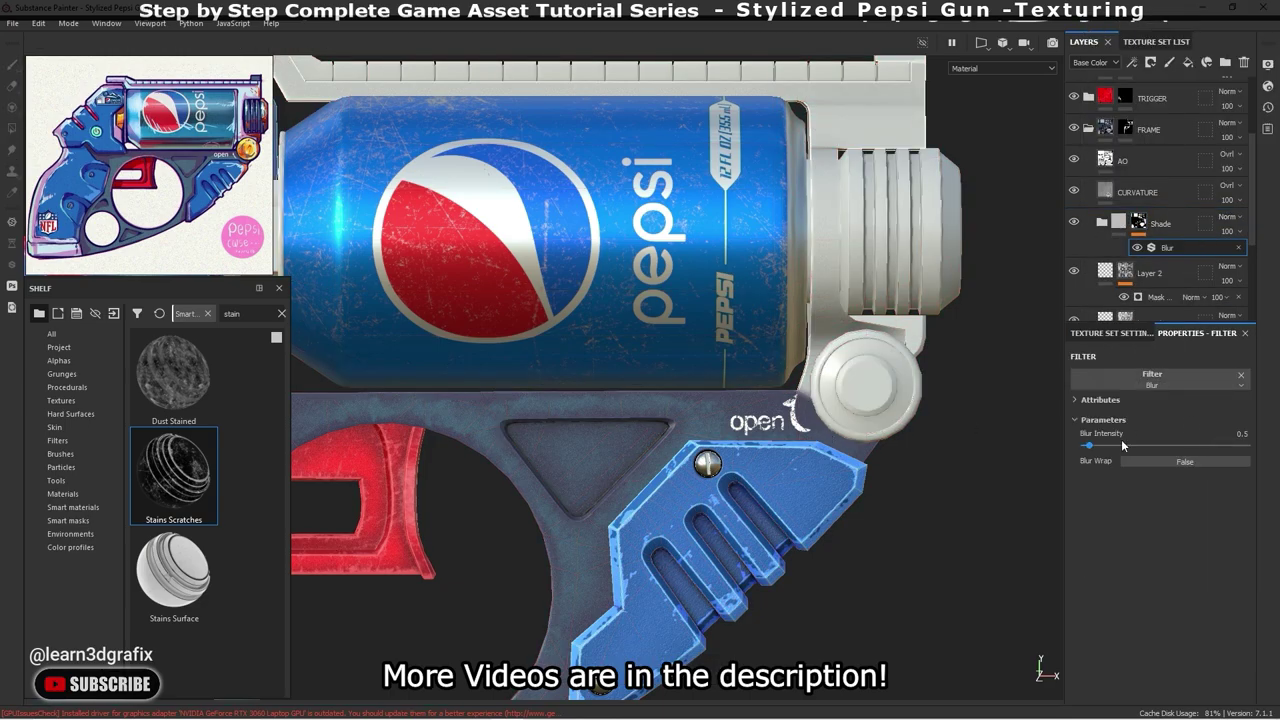
mouse_move(1107, 451)
mouse_down()
mouse_move(1120, 450)
mouse_move(1110, 447)
mouse_up()
scroll(835, 374, down, 3)
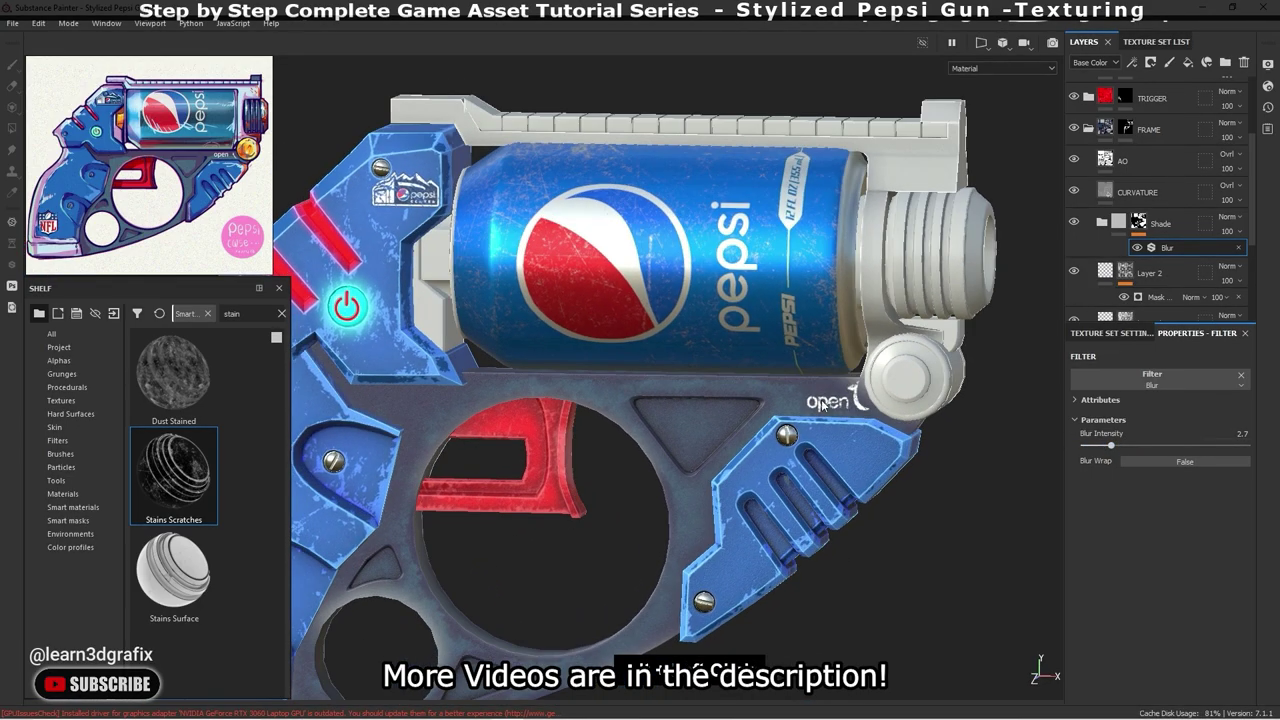
scroll(830, 400, up, 2)
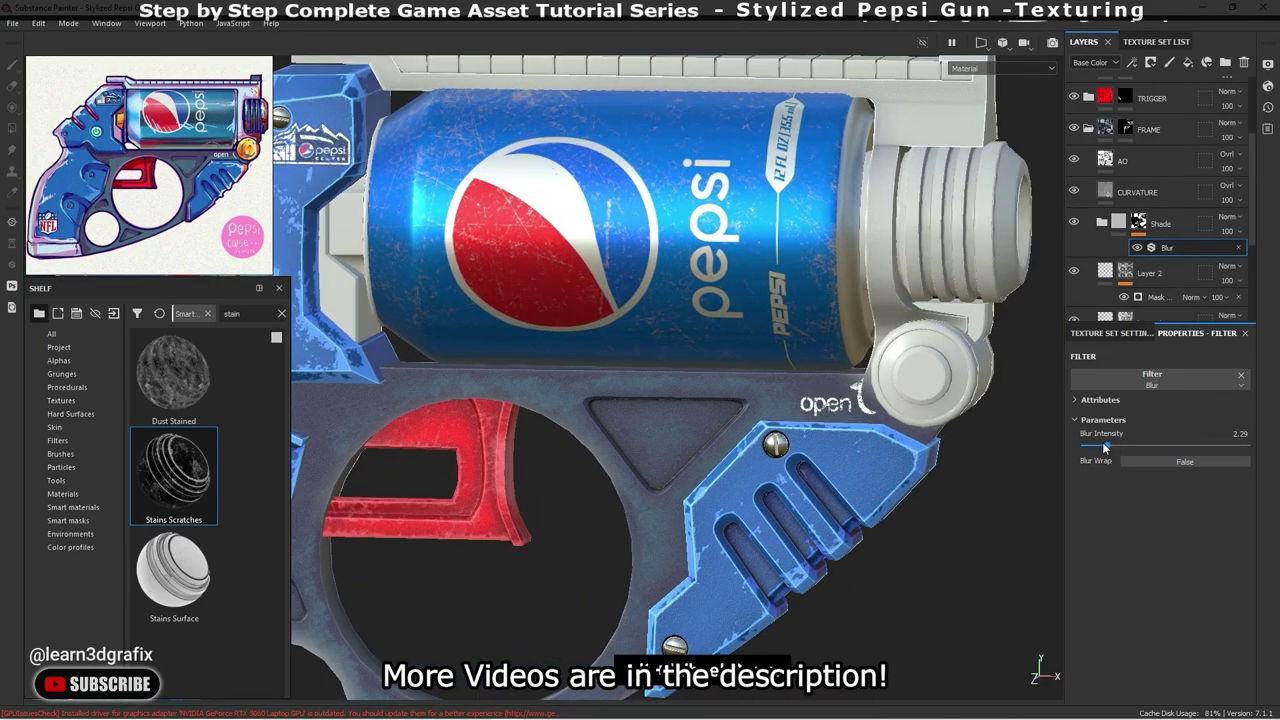
scroll(1000, 400, down, 3)
alt+drag(1000, 400, 958, 384)
- Add a paint effect to the Shade mask and polygon-fill out the lower gun in Mask view
right_click(1125, 224)
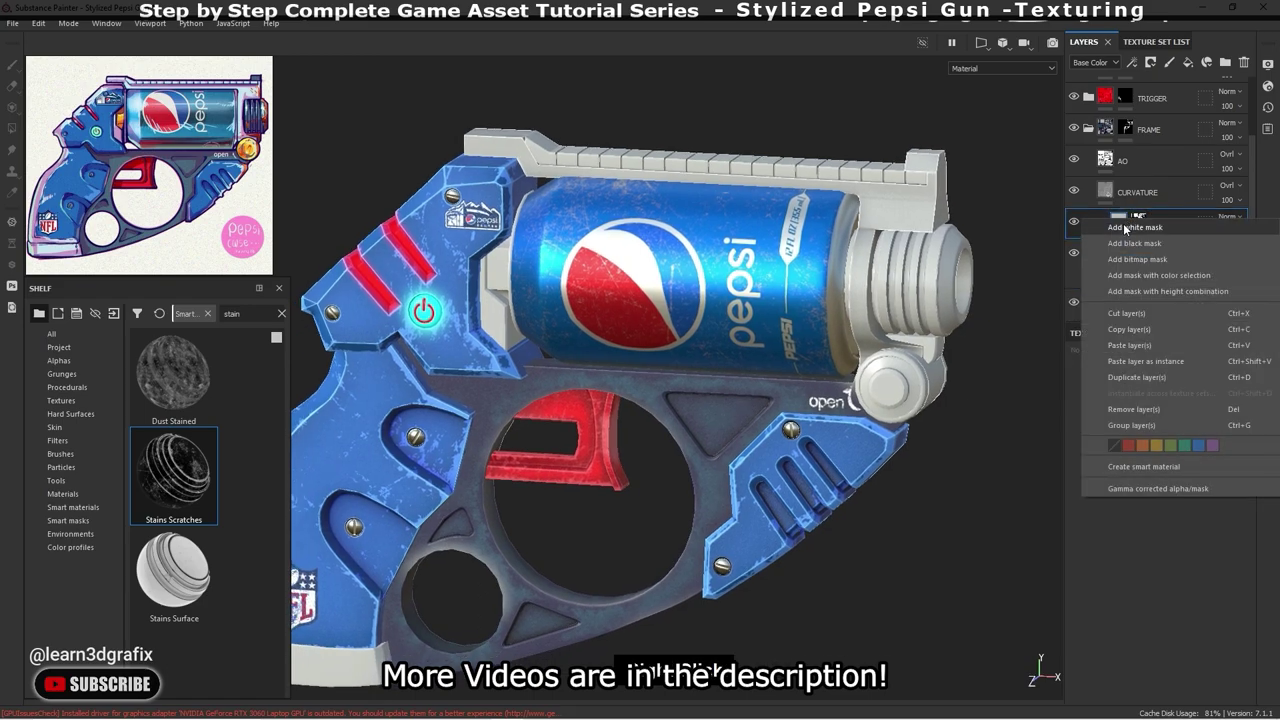
click(1138, 222)
right_click(1138, 222)
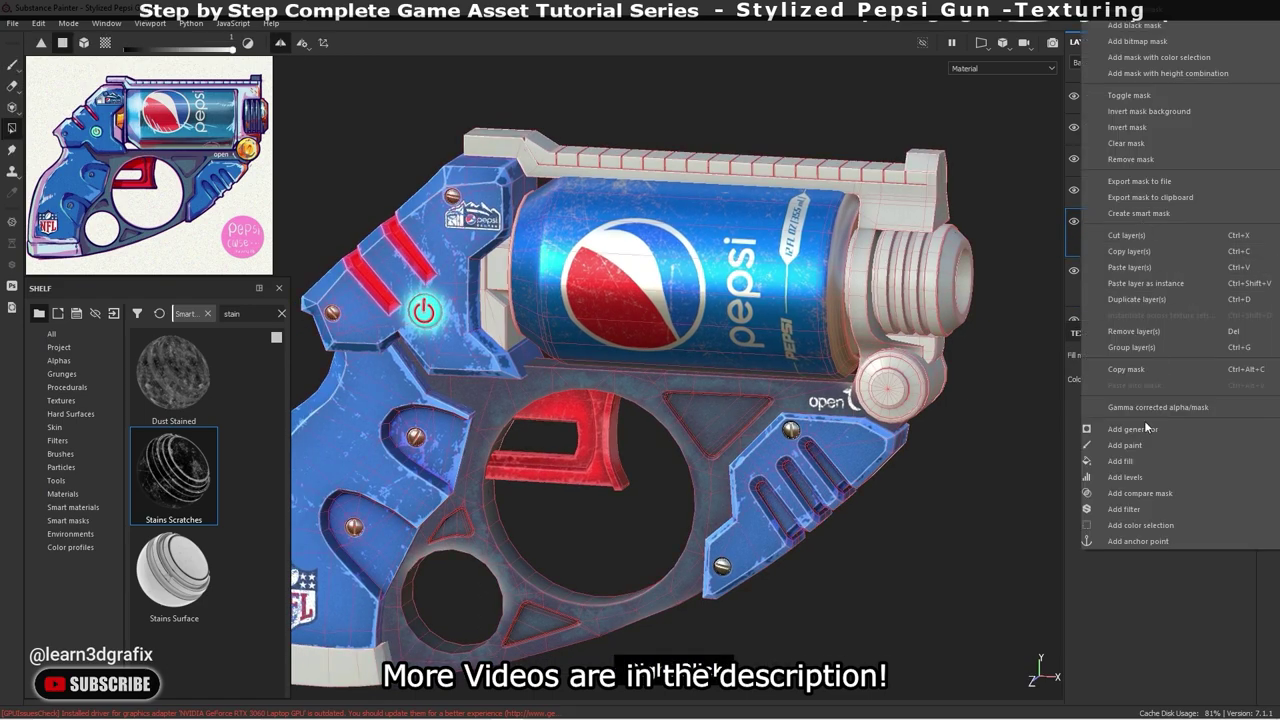
click(1148, 448)
key(f)
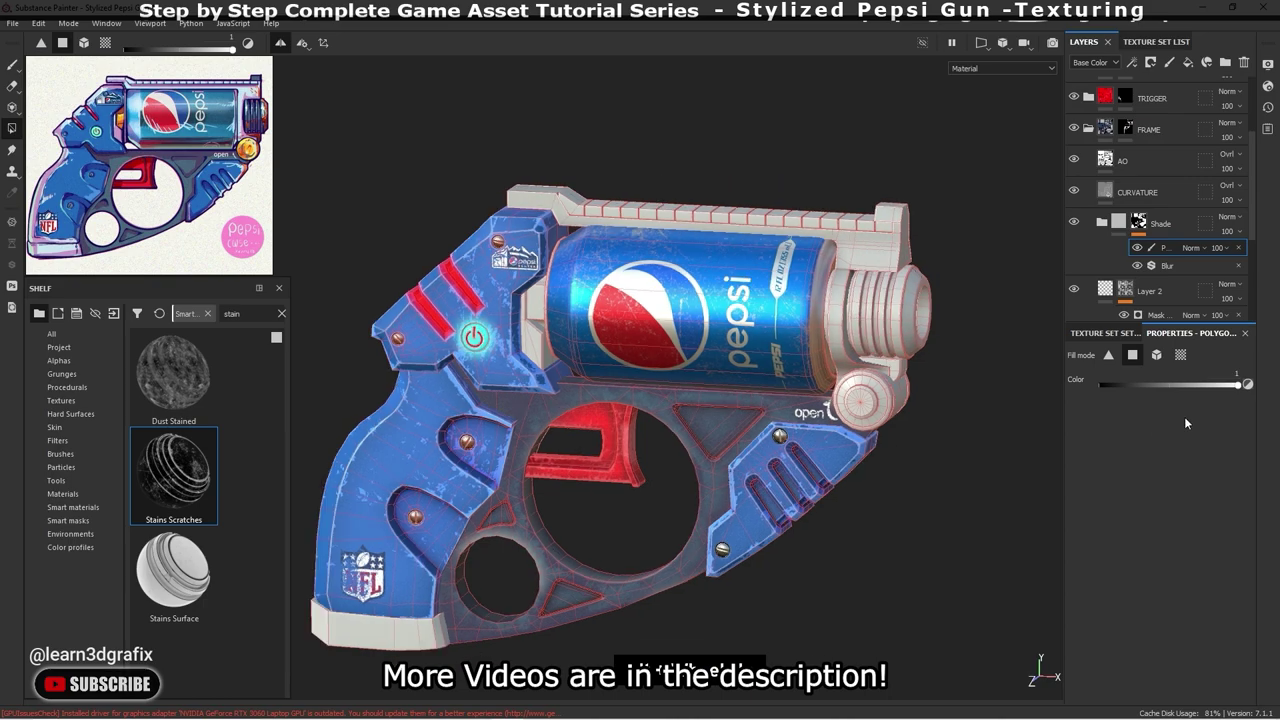
alt+drag(582, 532, 693, 497)
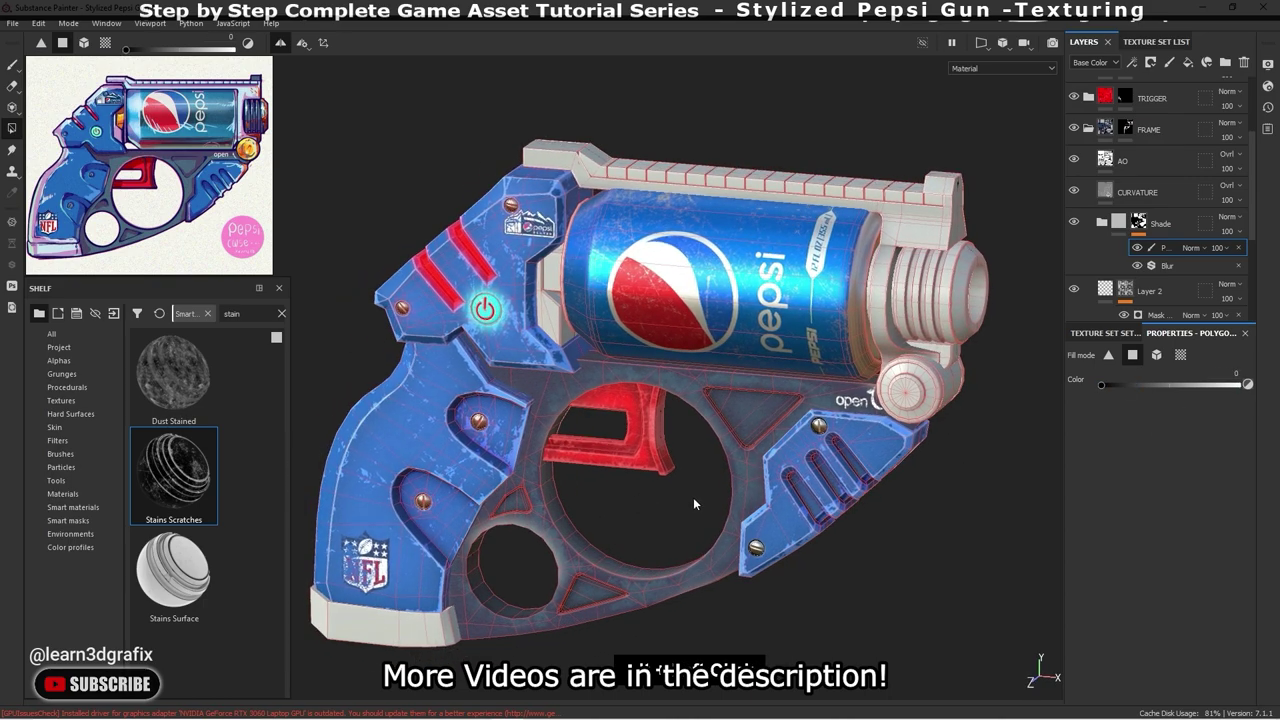
click(1003, 68)
click(995, 152)
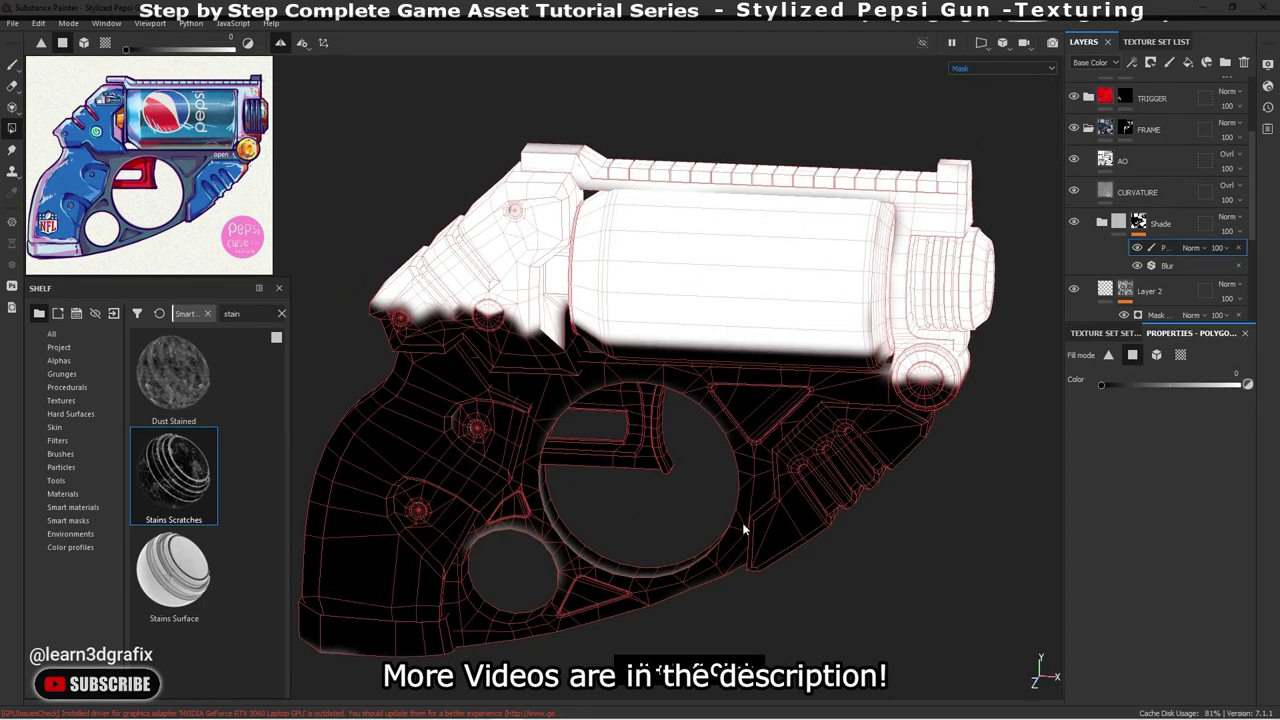
alt+drag(546, 542, 653, 512)
mouse_move(782, 637)
mouse_down()
mouse_move(378, 367)
mouse_move(360, 368)
mouse_move(547, 537)
mouse_up()
key(m)
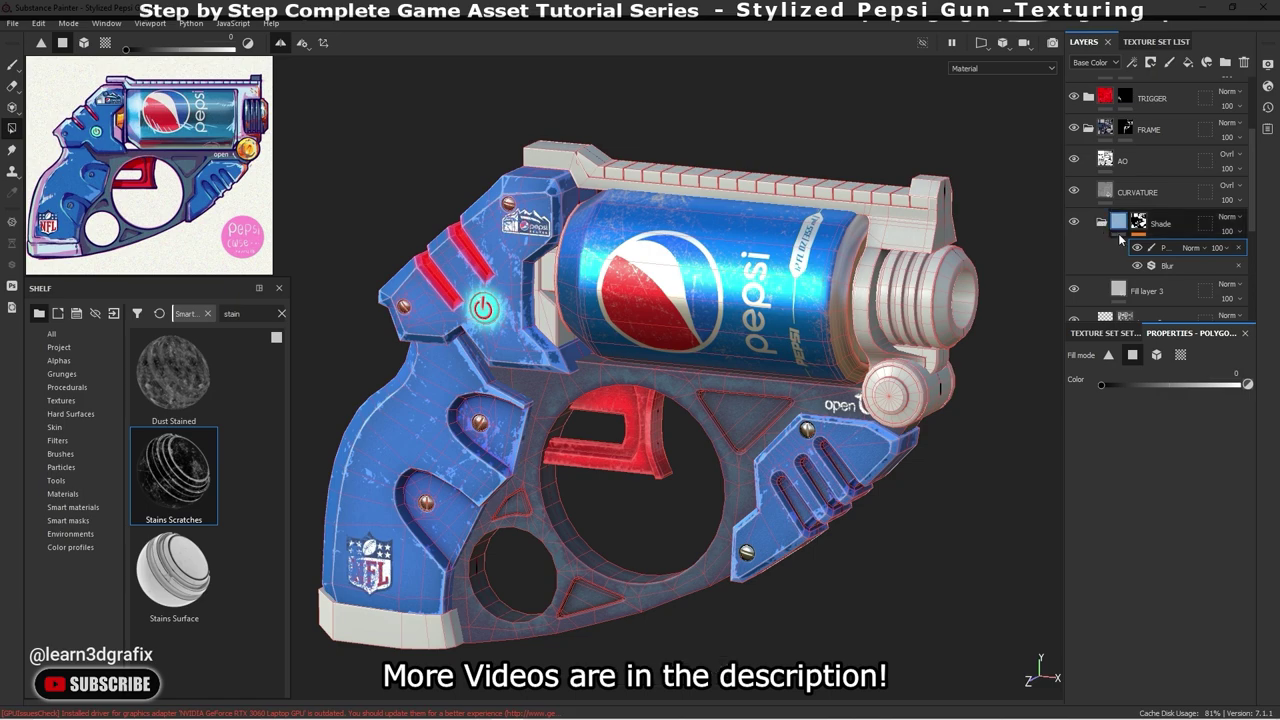
- Add a fill layer with a bright light blue base colour, shown in Base Color view
click(1188, 62)
scroll(831, 388, up, 3)
scroll(831, 388, up, 2)
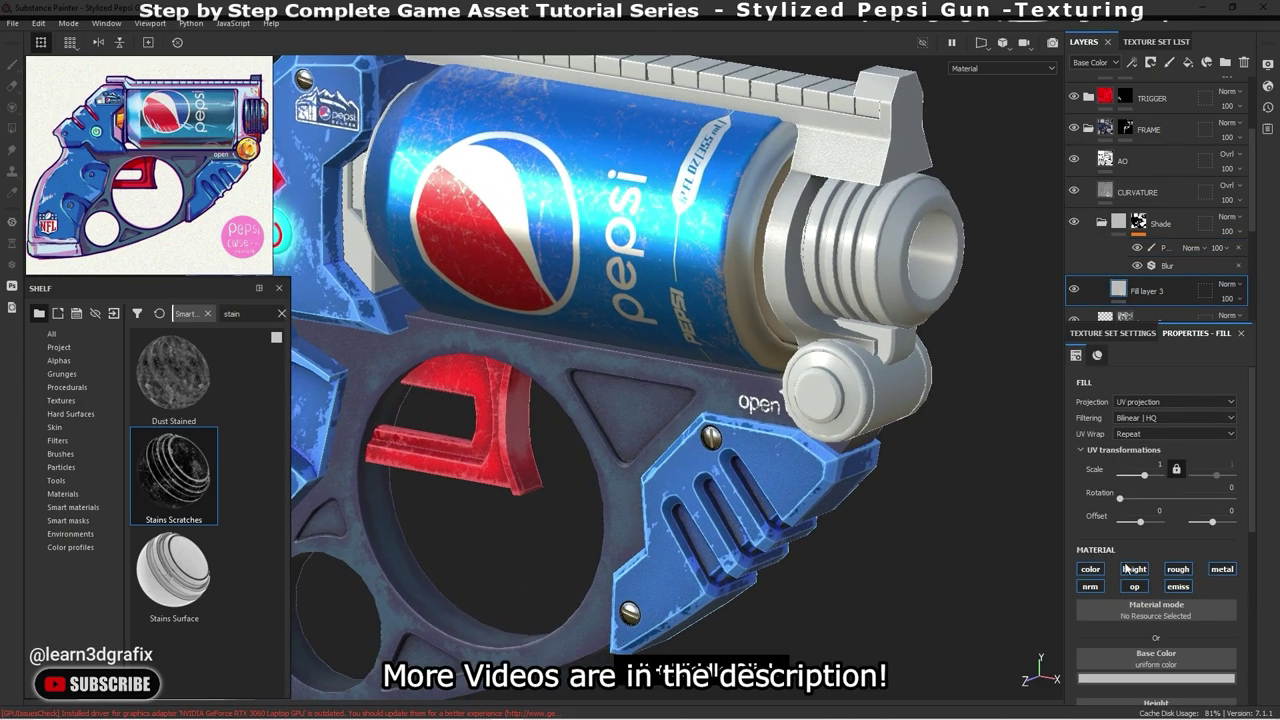
scroll(1160, 600, down, 1)
click(1183, 640)
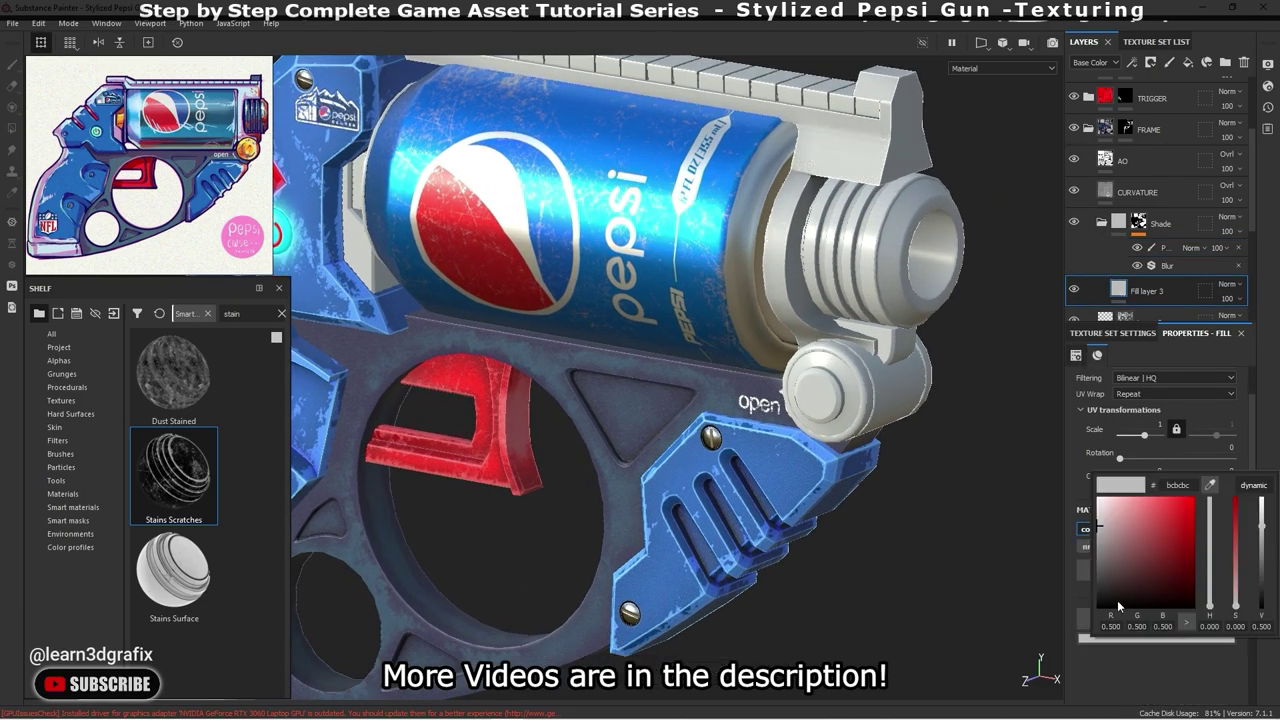
drag(1210, 607, 1212, 544)
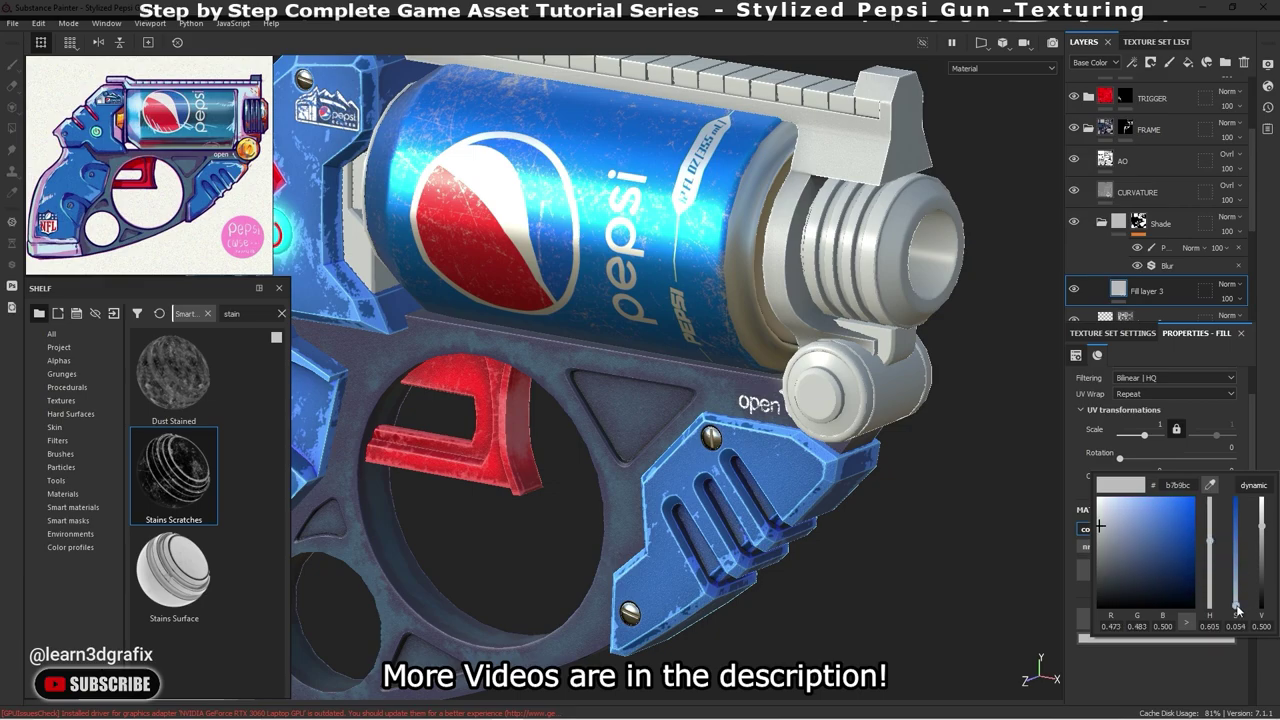
drag(1240, 597, 1240, 590)
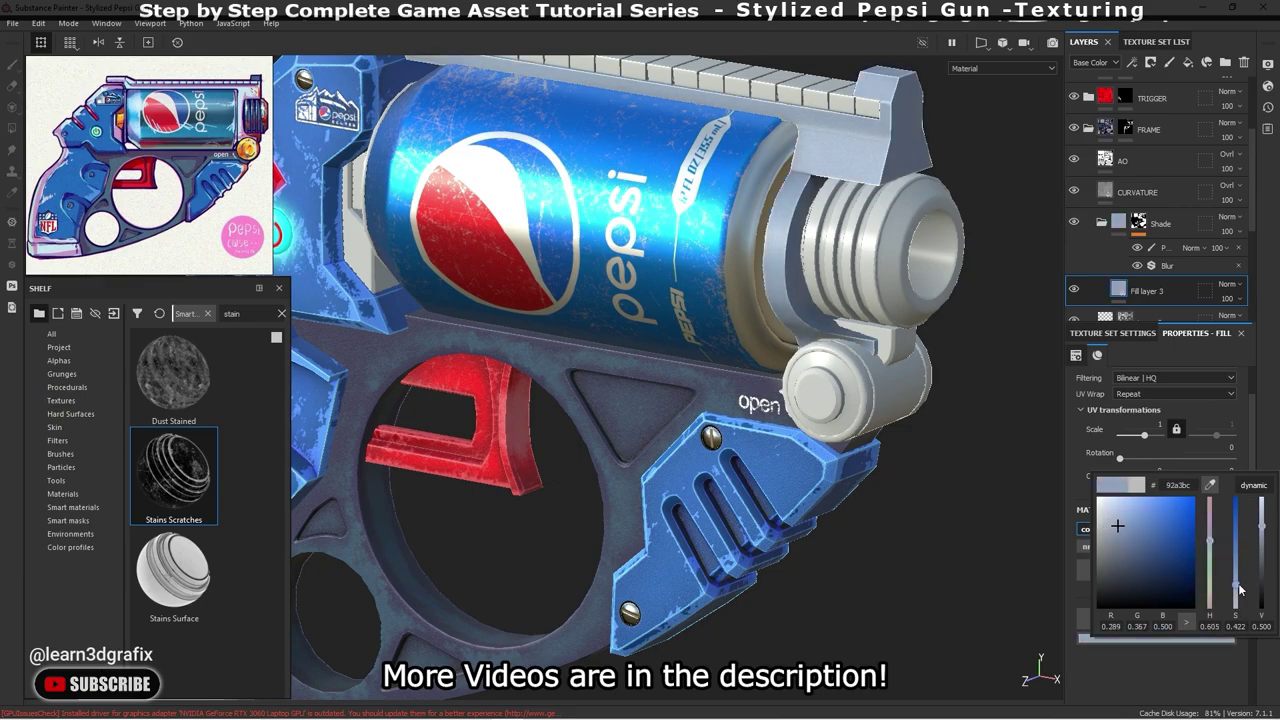
drag(1265, 530, 1275, 485)
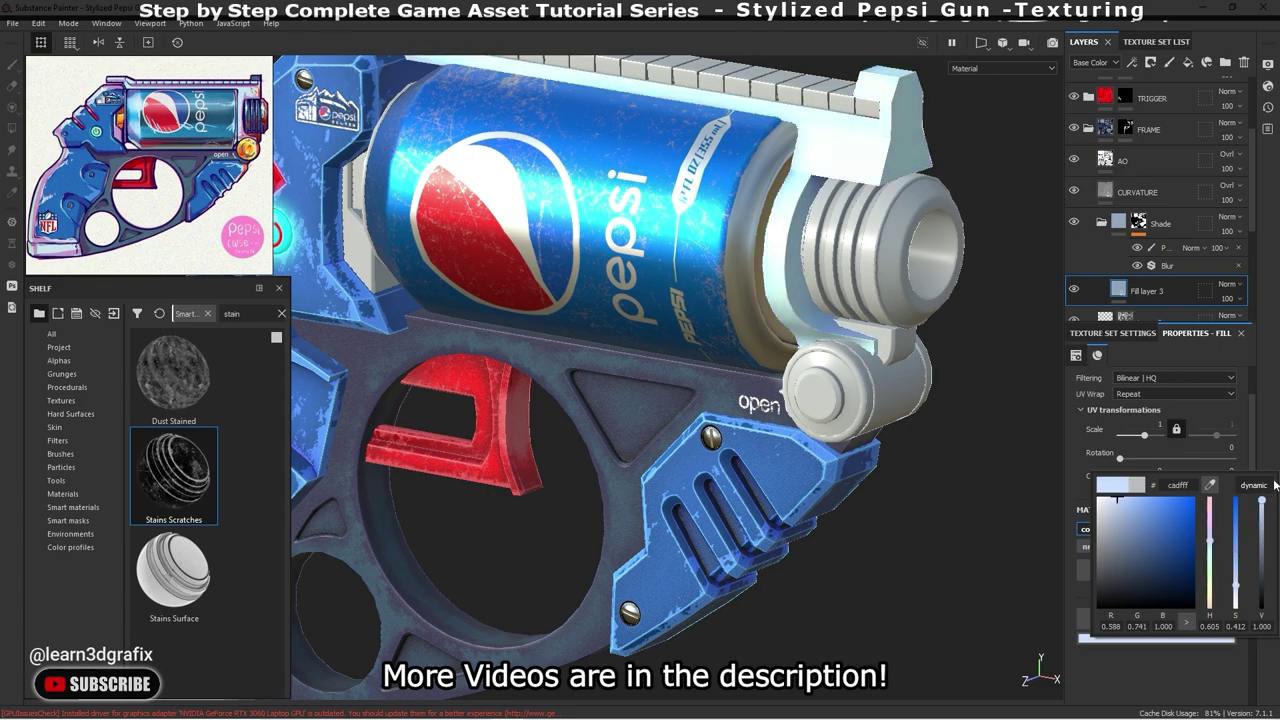
alt+drag(733, 451, 800, 400)
click(1002, 68)
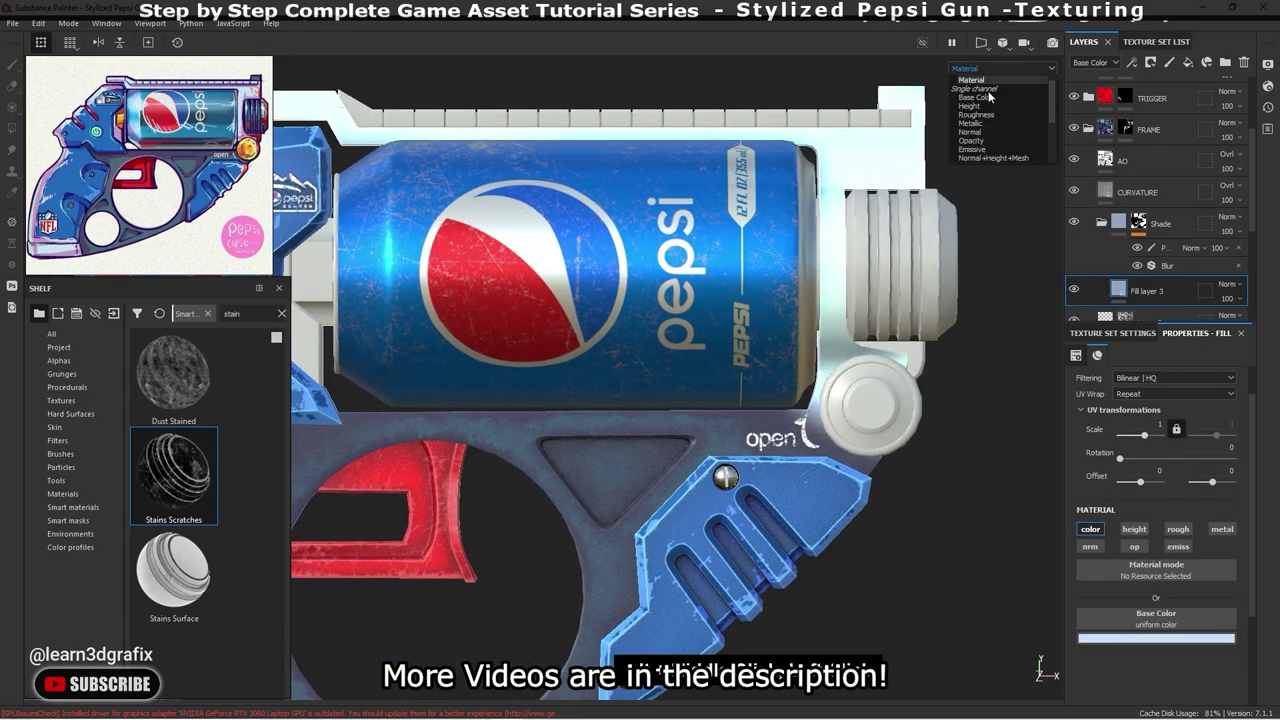
click(975, 87)
alt+drag(837, 308, 1000, 330)
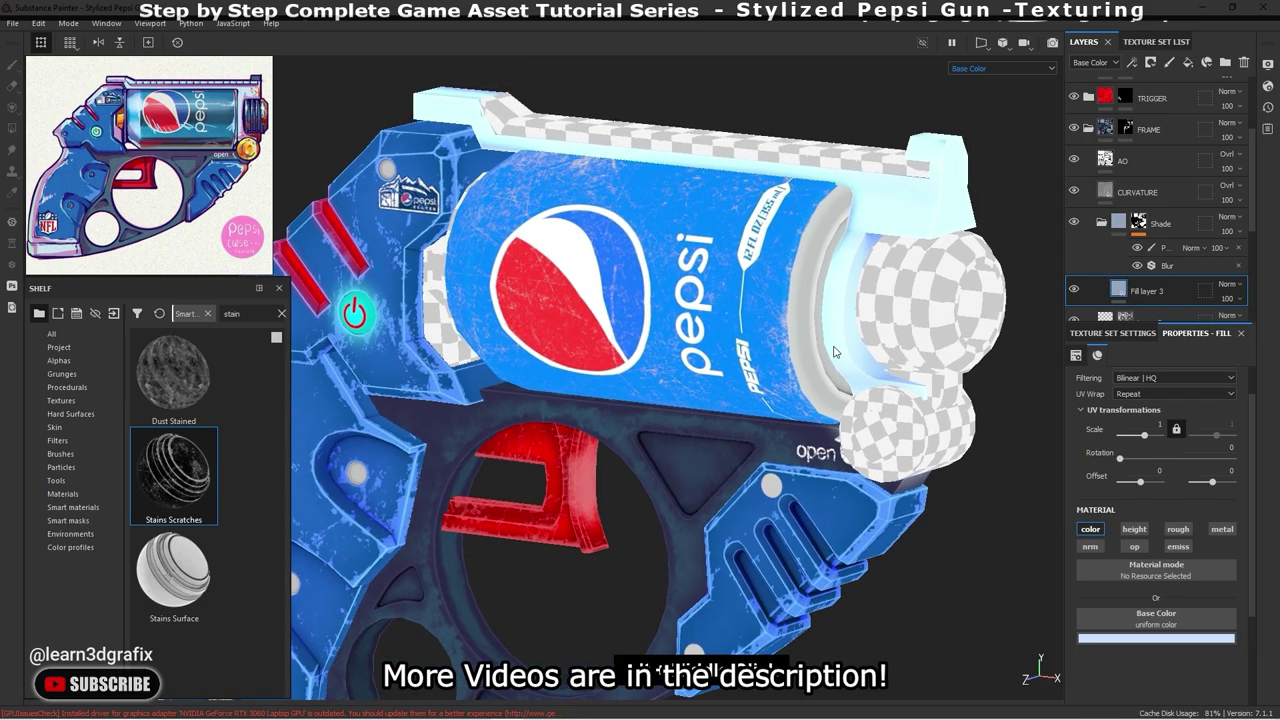
mouse_move(1124, 316)
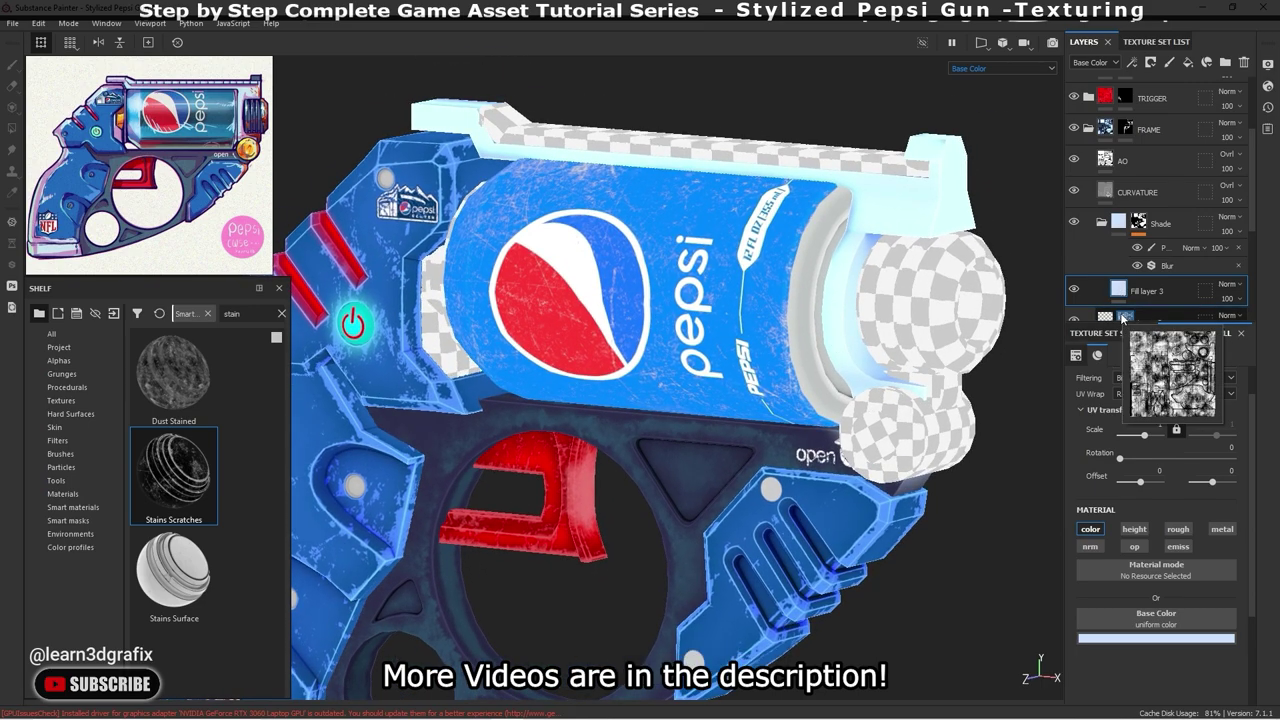
- Change the fill's base colour to a muted magenta around ce79d9
click(1156, 638)
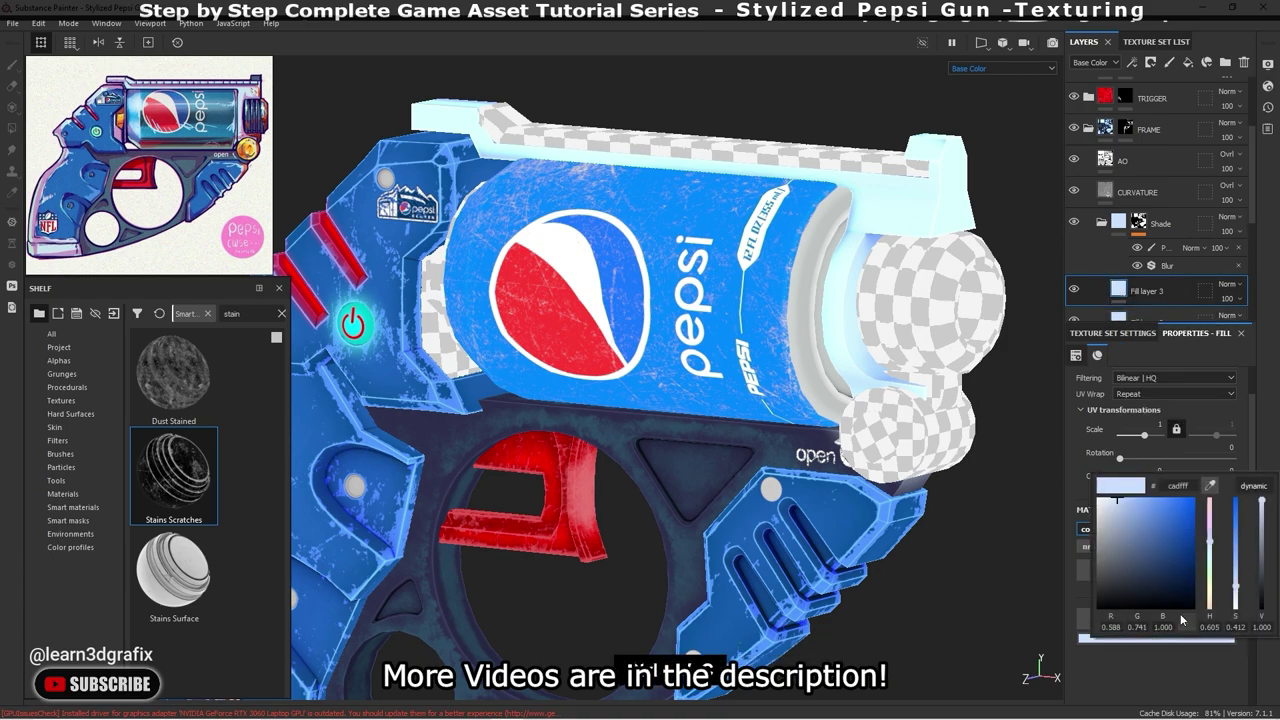
drag(1211, 538, 1218, 526)
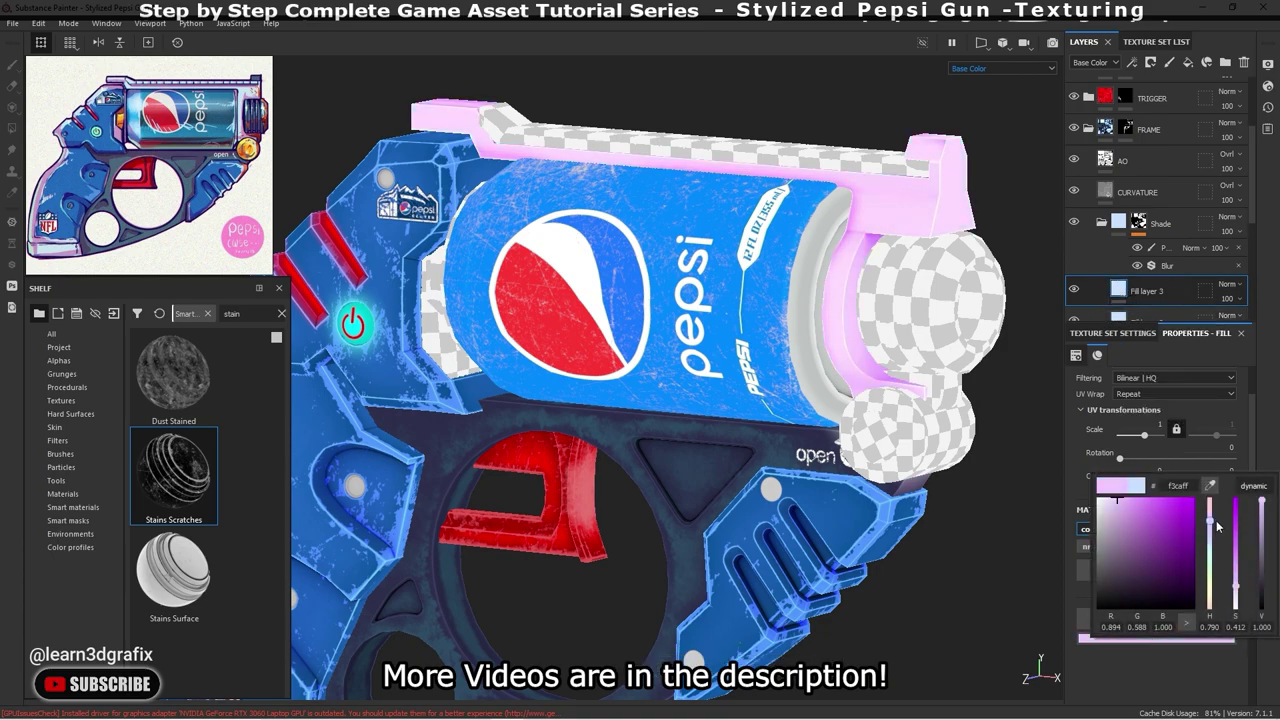
drag(1237, 597, 1242, 567)
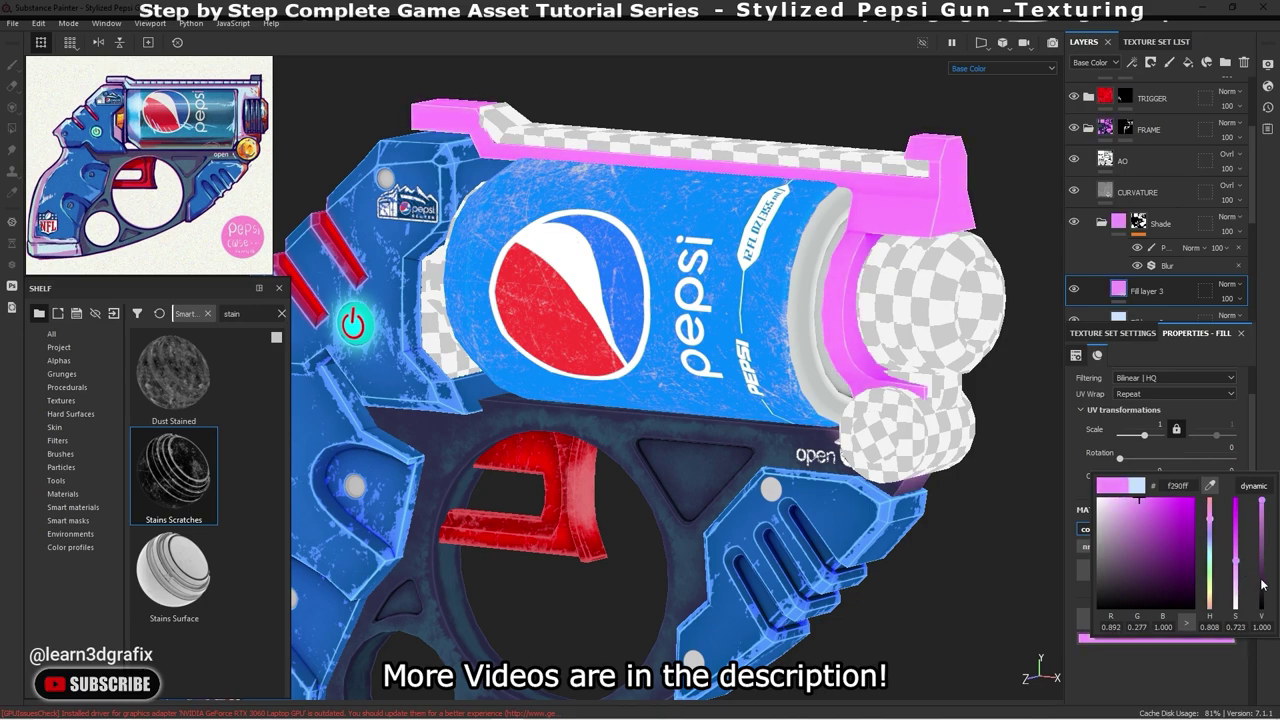
drag(1262, 511, 1262, 516)
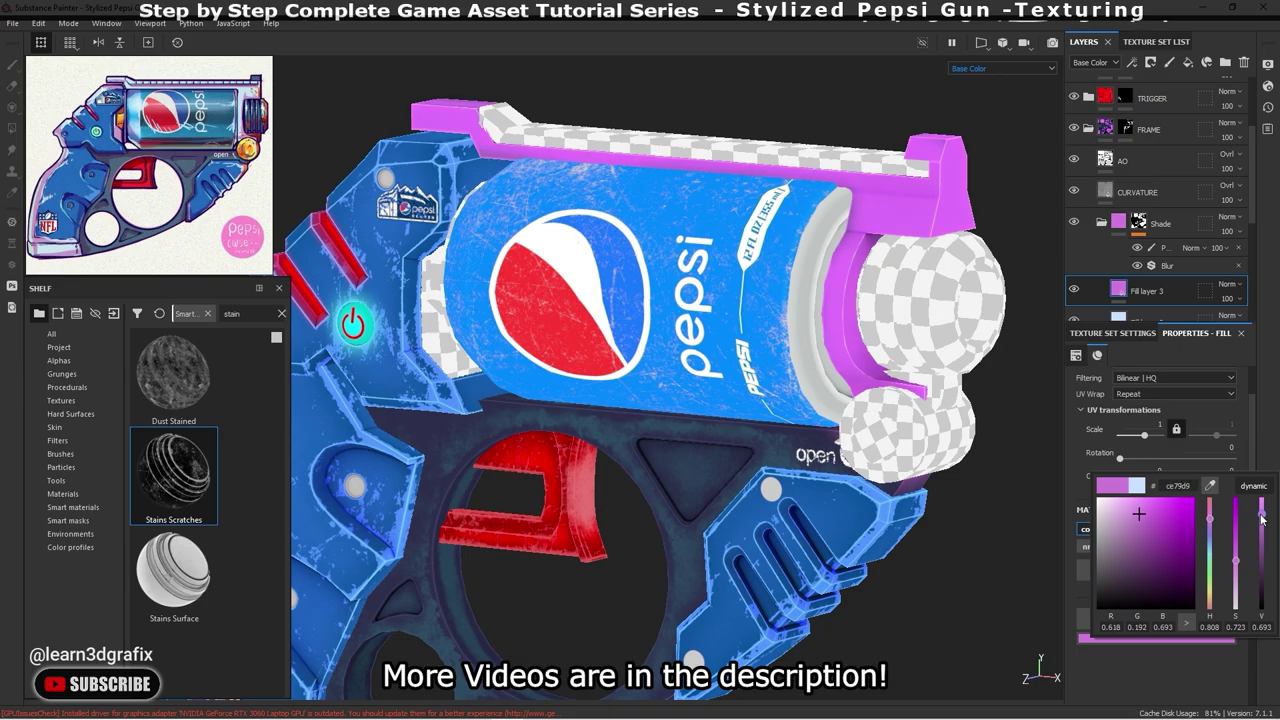
alt+drag(800, 450, 852, 403)
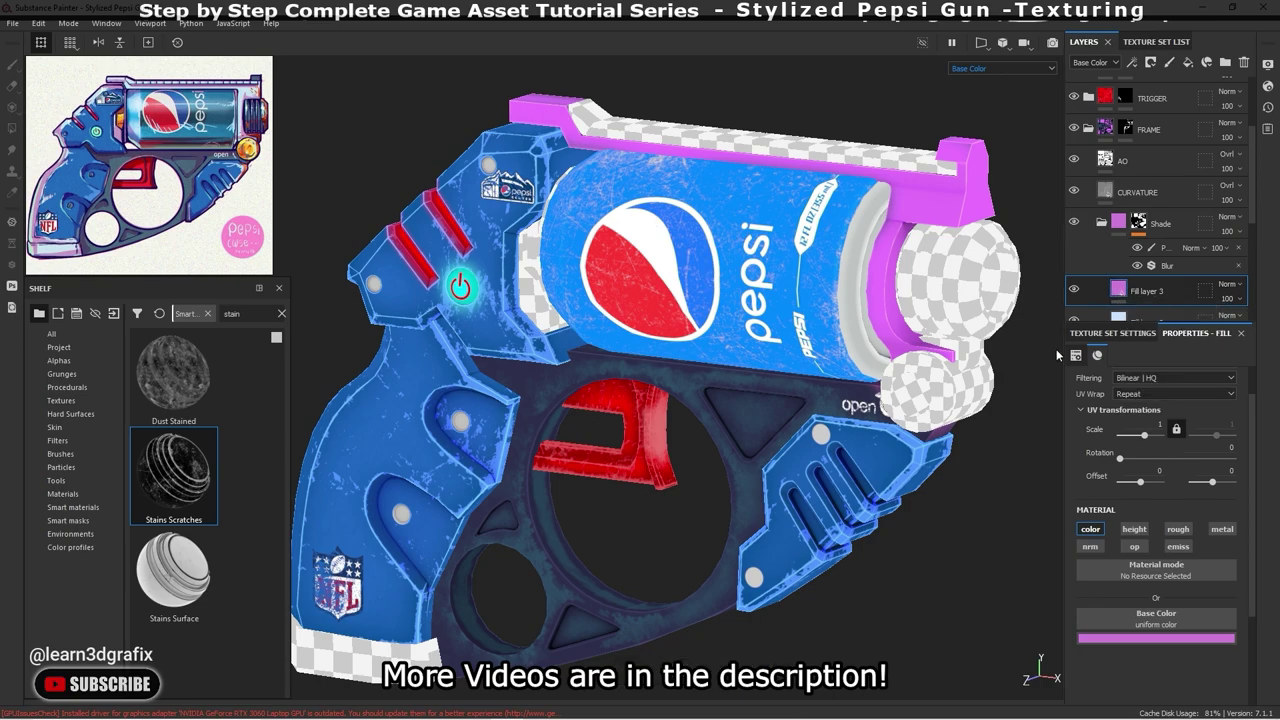
right_click(1084, 291)
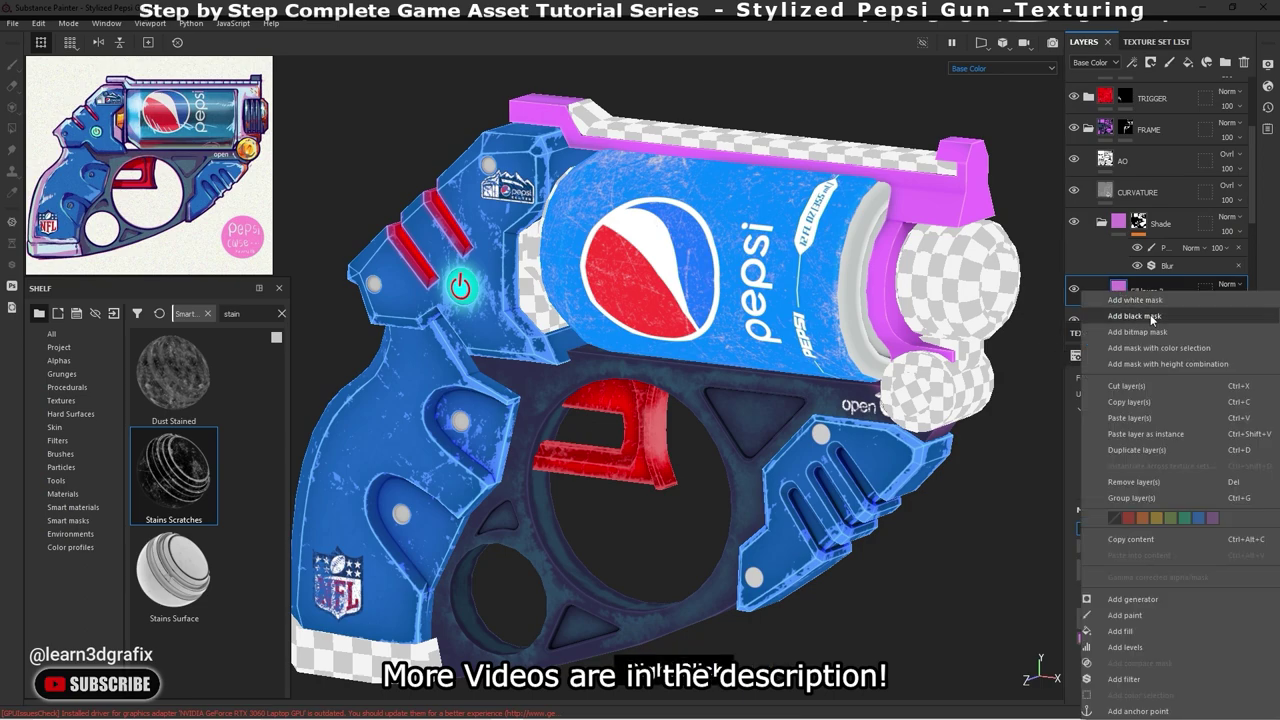
- Give Fill layer 3 a black mask with a UV Border Distance generator
click(1150, 314)
right_click(1138, 292)
click(1168, 425)
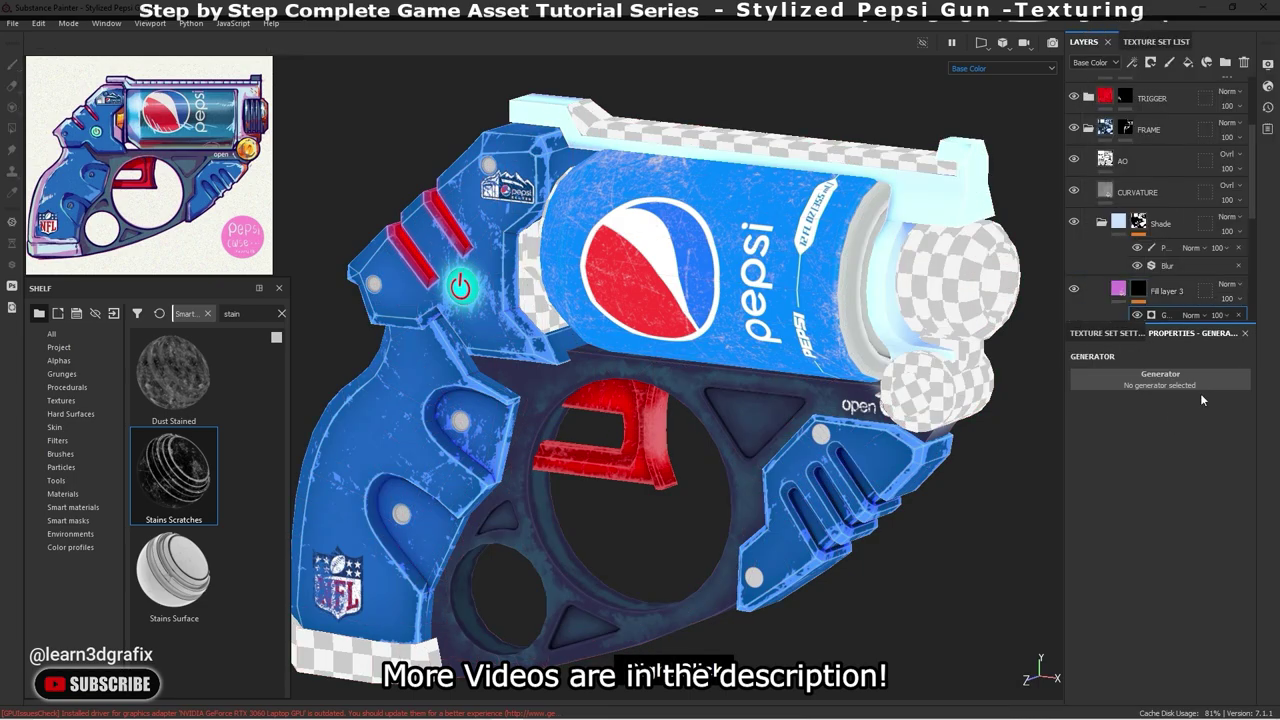
click(1200, 390)
click(1116, 555)
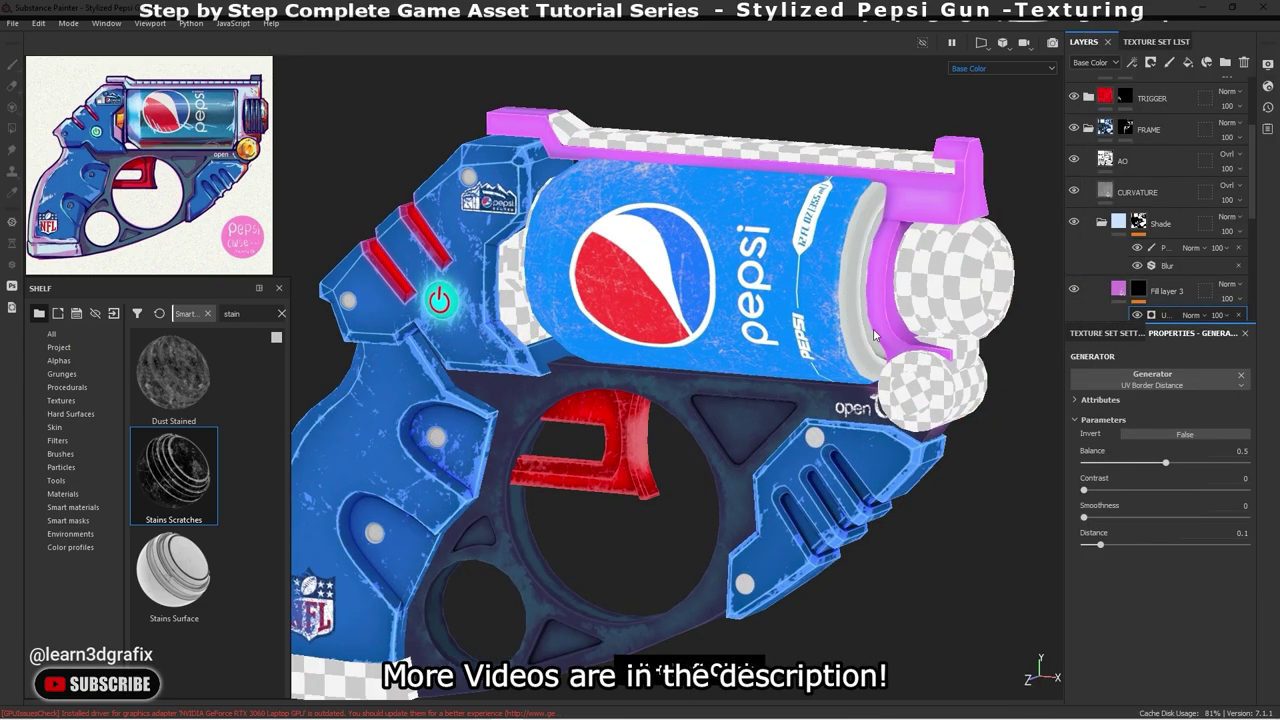
alt+drag(873, 335, 851, 358)
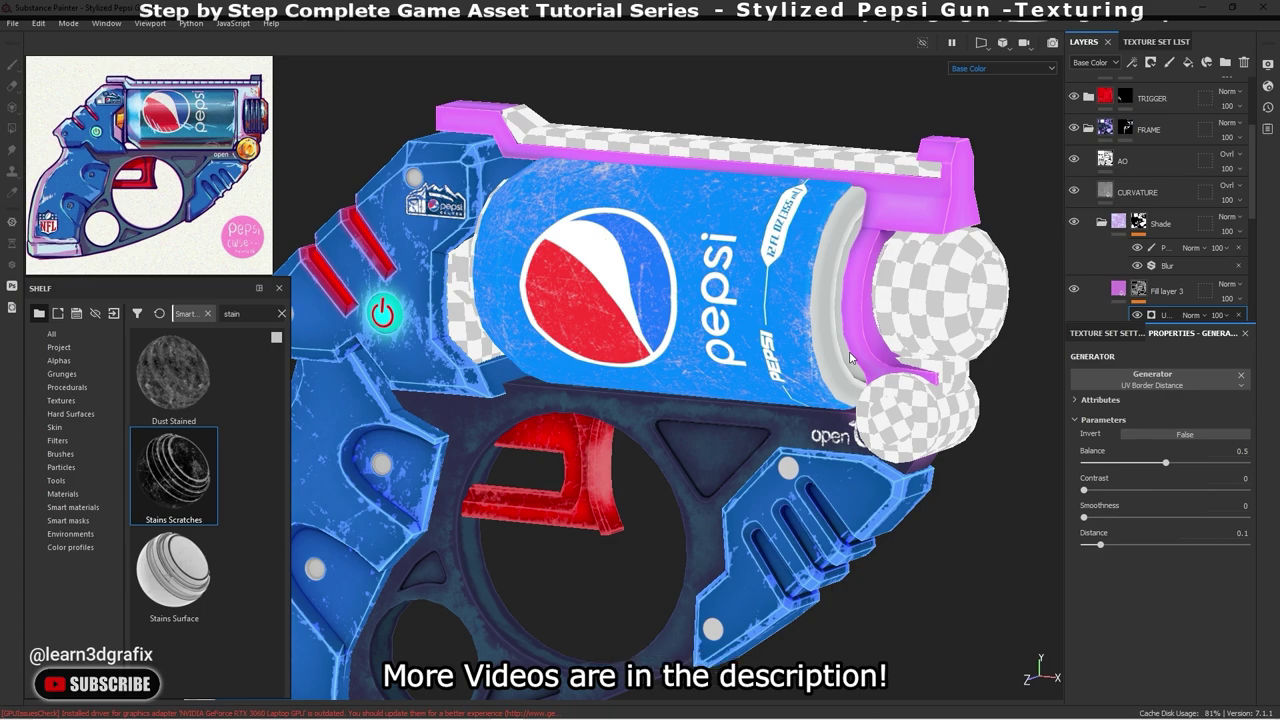
- Set the generator to Balance 0.04, Contrast 1 and Distance 0.09
mouse_move(1155, 473)
mouse_down()
mouse_move(1091, 481)
mouse_move(1278, 485)
mouse_up()
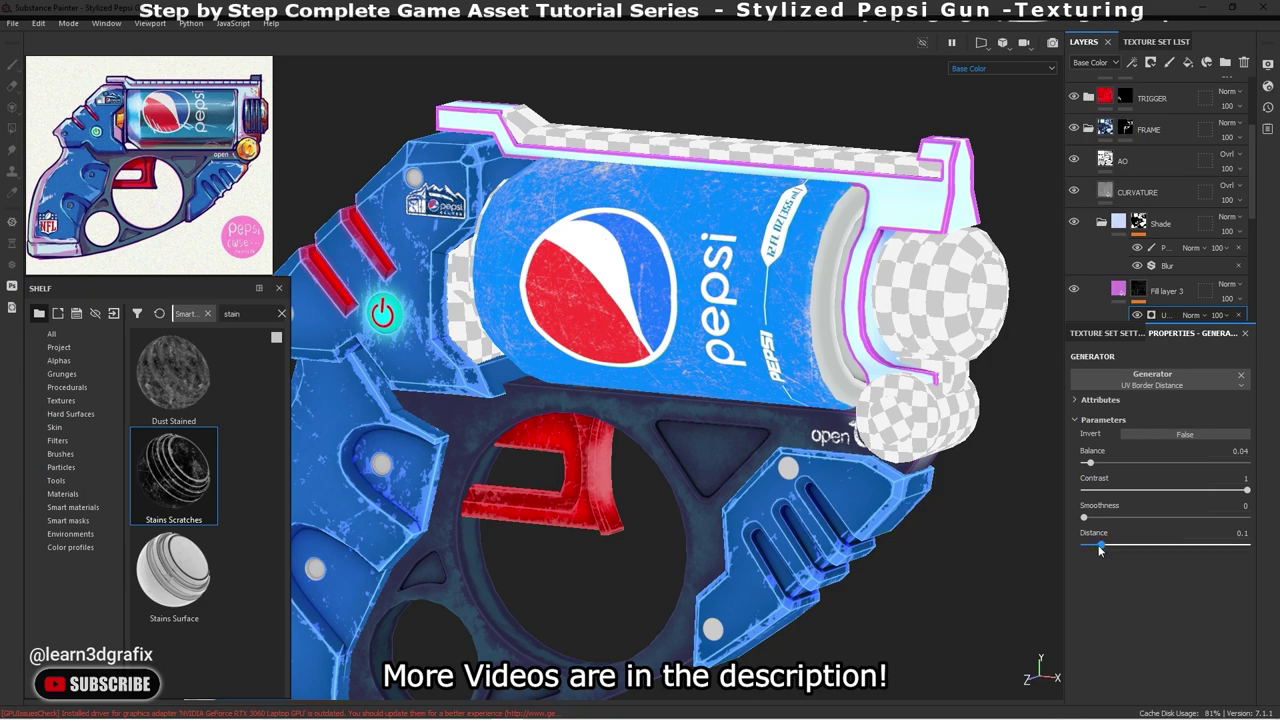
drag(1099, 549, 1098, 549)
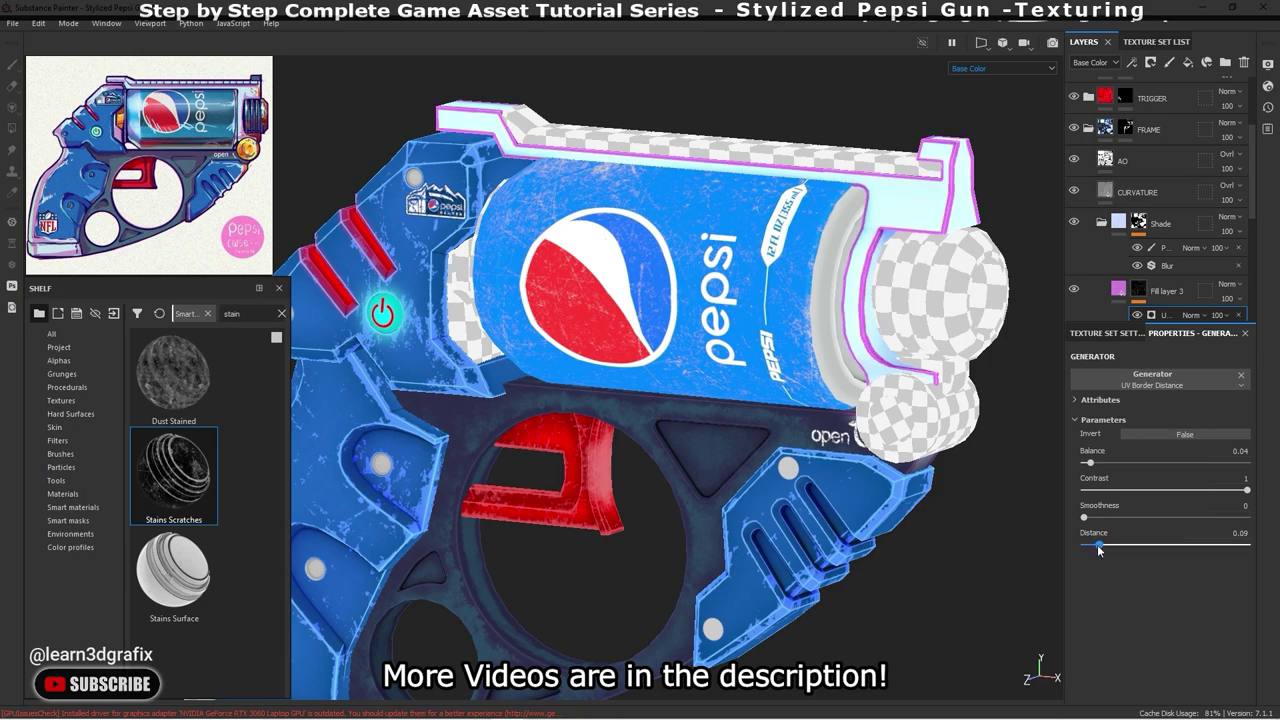
alt+drag(760, 330, 732, 337)
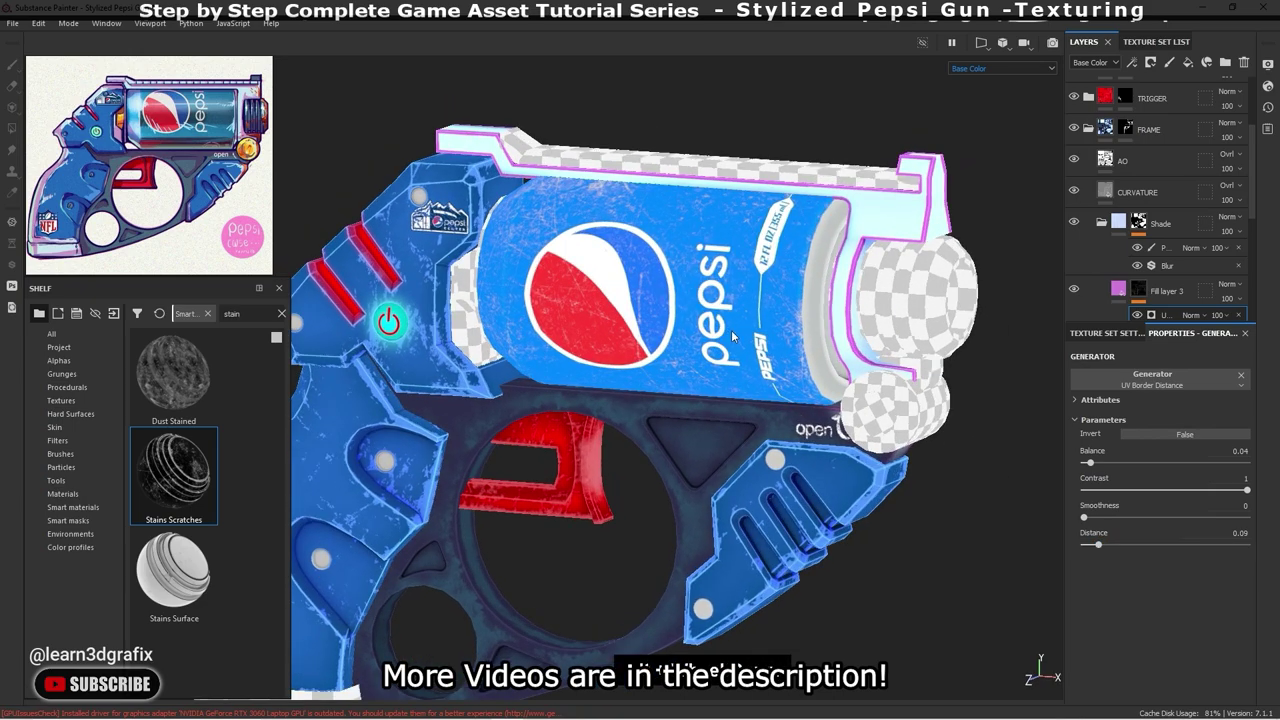
click(1139, 287)
- Add a Blur filter to Fill layer 3's edge mask
right_click(1139, 287)
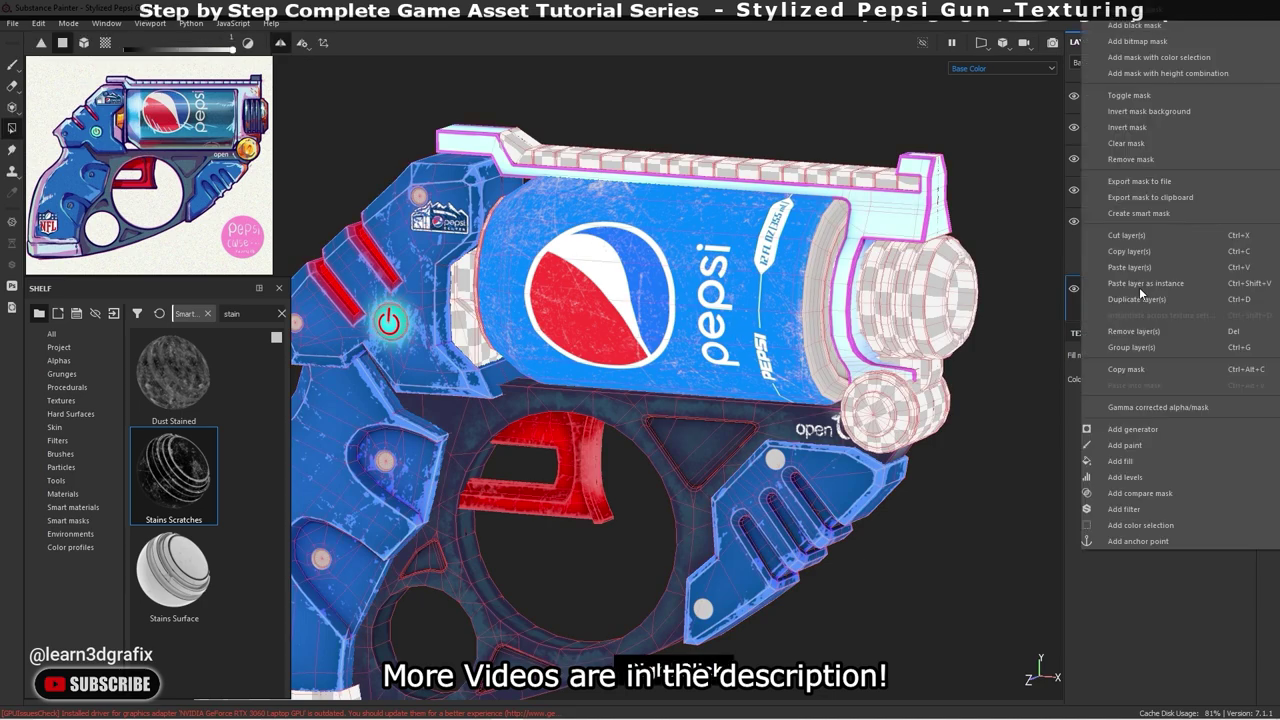
click(1173, 508)
click(1180, 378)
click(1195, 423)
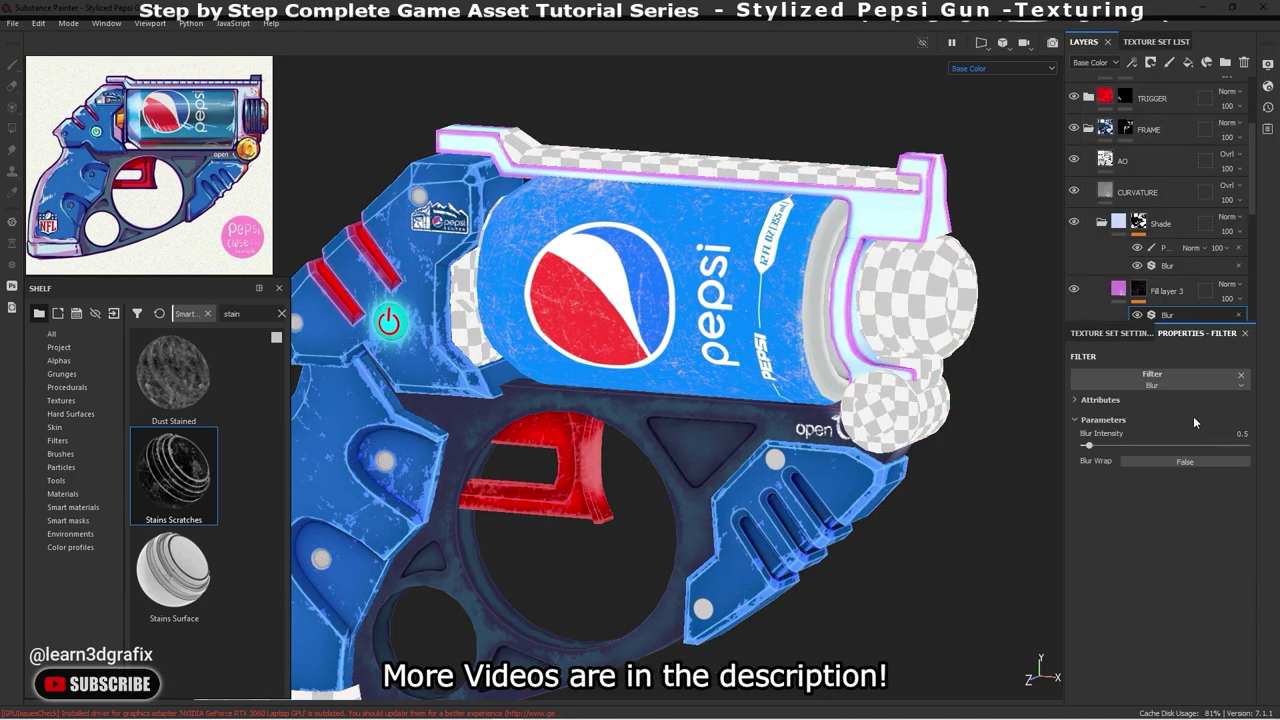
drag(1095, 451, 1106, 450)
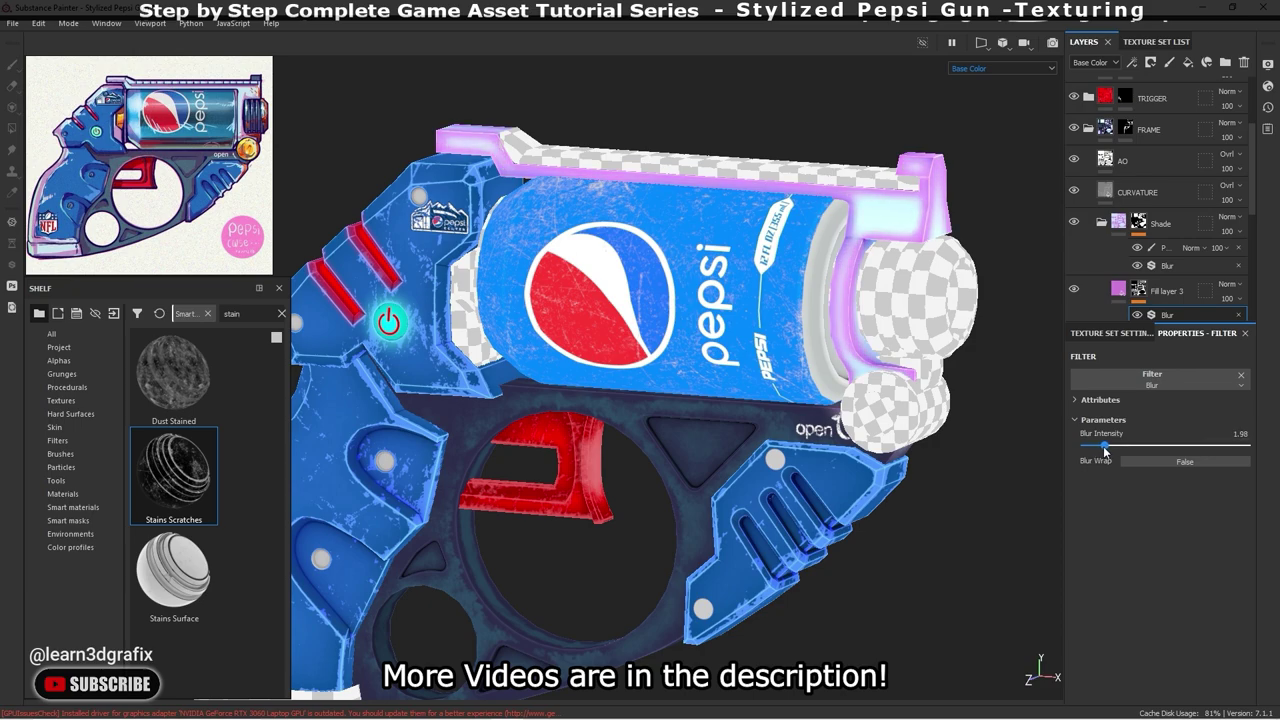
- Lower the Blur intensity from 1.98 to about 1.95
alt+drag(905, 314, 930, 300)
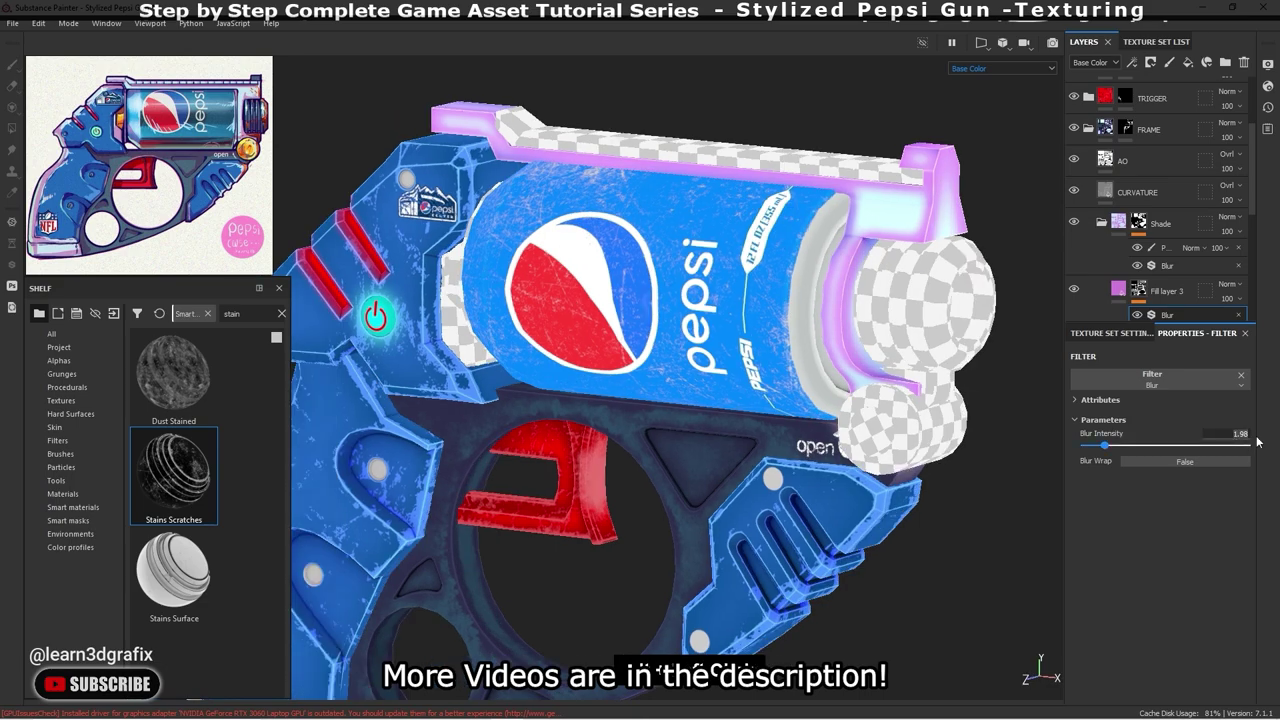
key(BackSpace)
text(5)
alt+drag(798, 323, 905, 325)
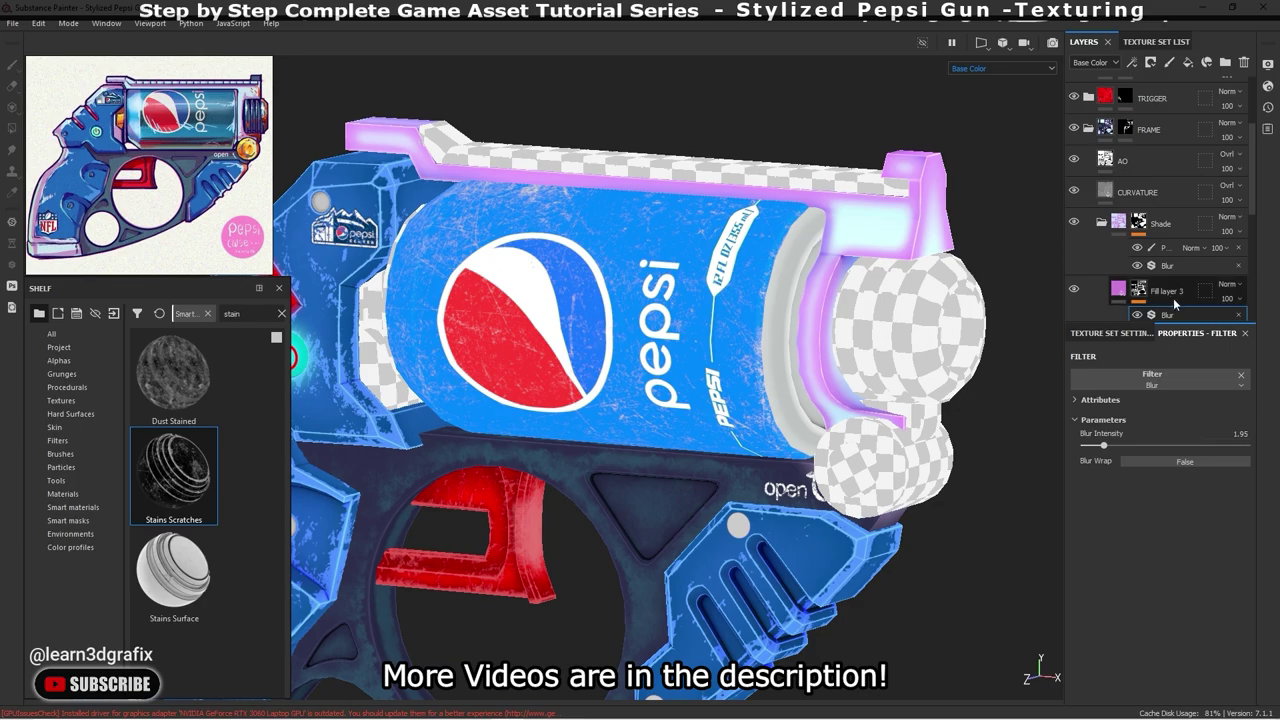
right_click(1173, 298)
- Switch to freehand painting, zoom to the power button and can, and inspect the Shade layers
key(Escape)
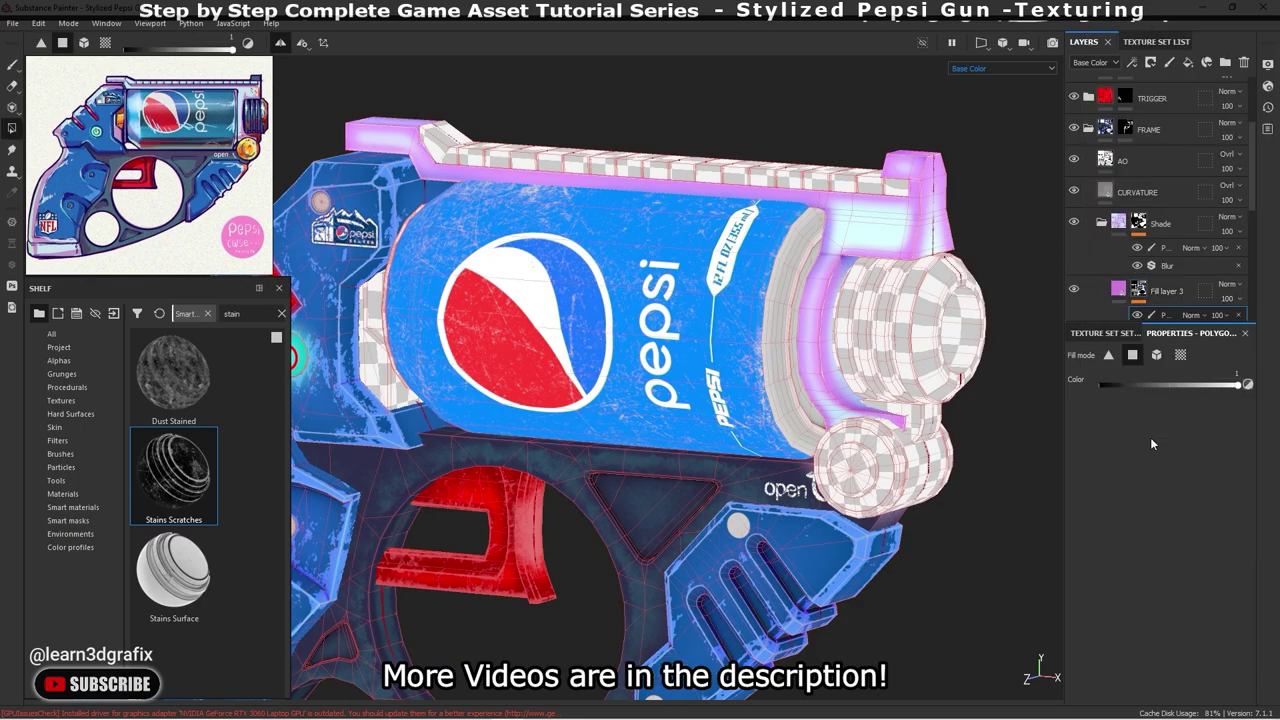
click(12, 64)
alt+drag(620, 350, 580, 345)
scroll(605, 345, up, 5)
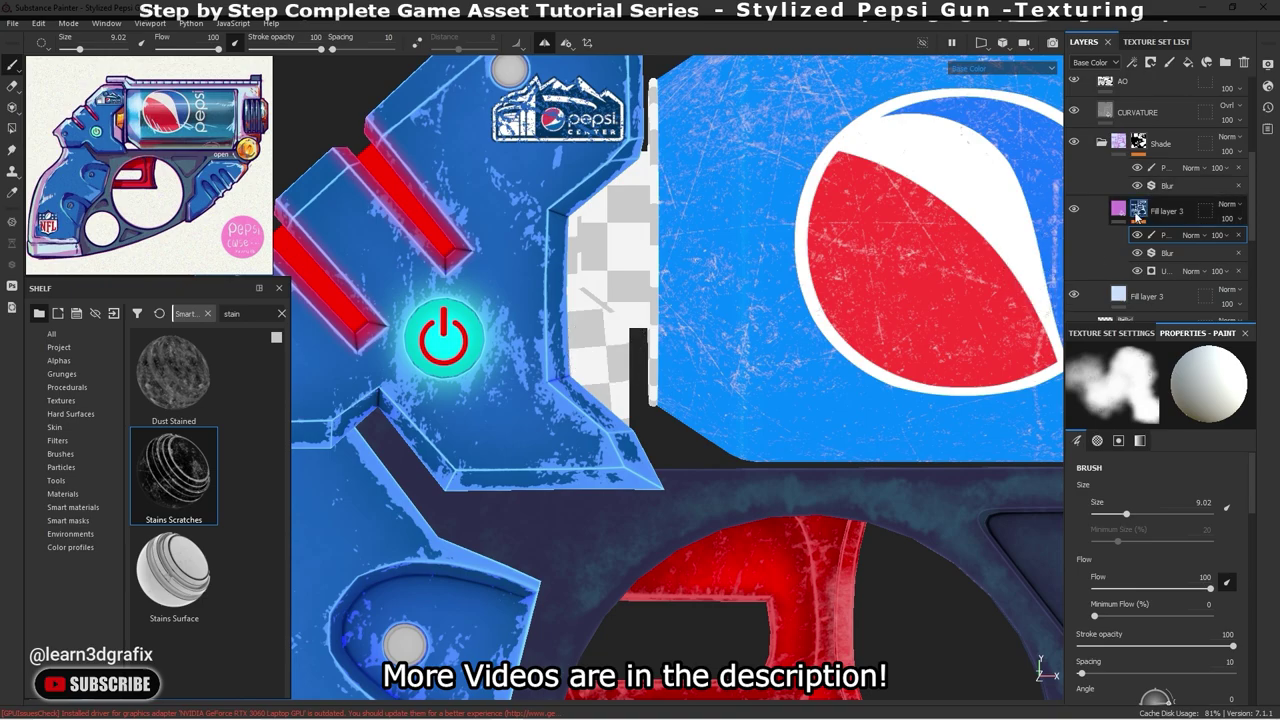
click(1140, 143)
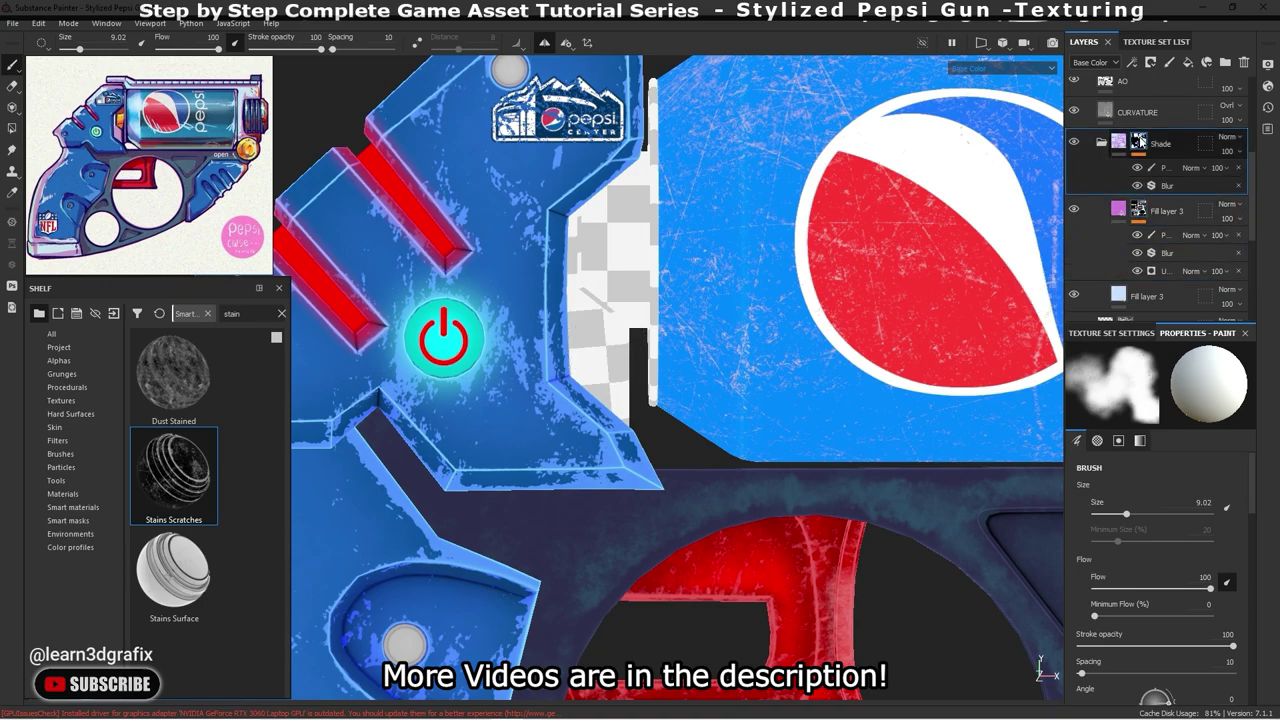
scroll(578, 335, down, 2)
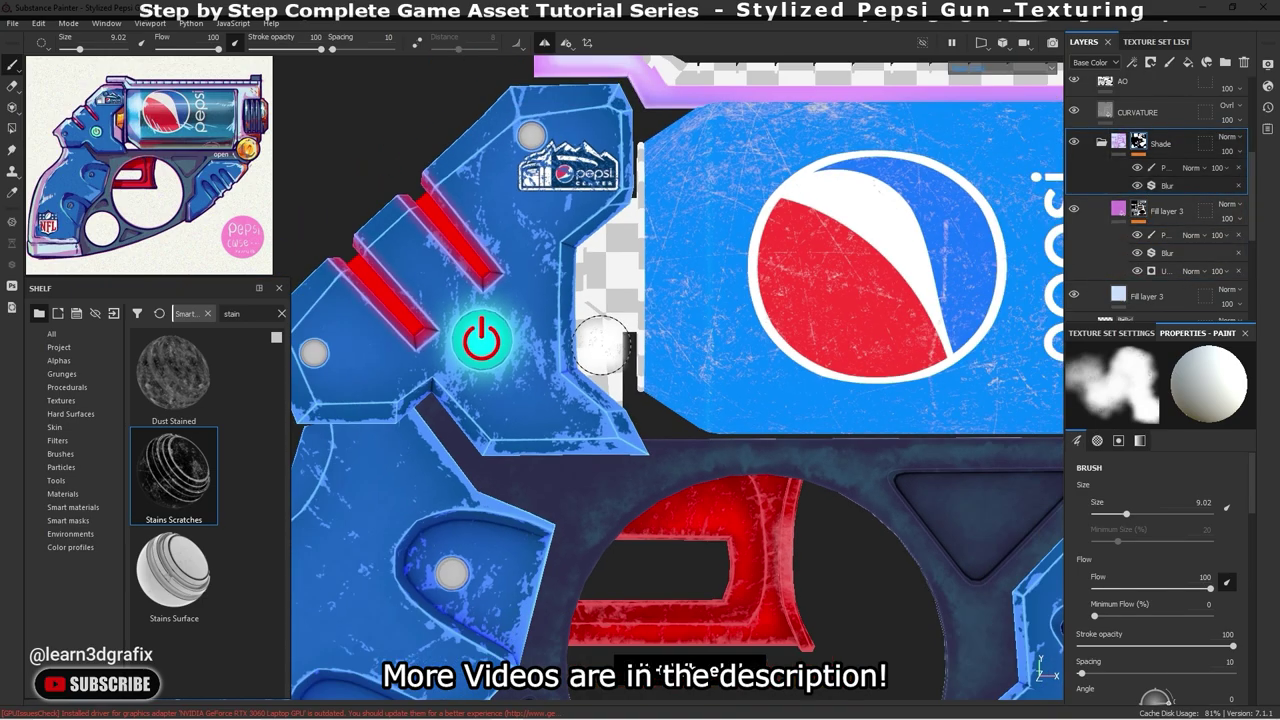
click(1170, 168)
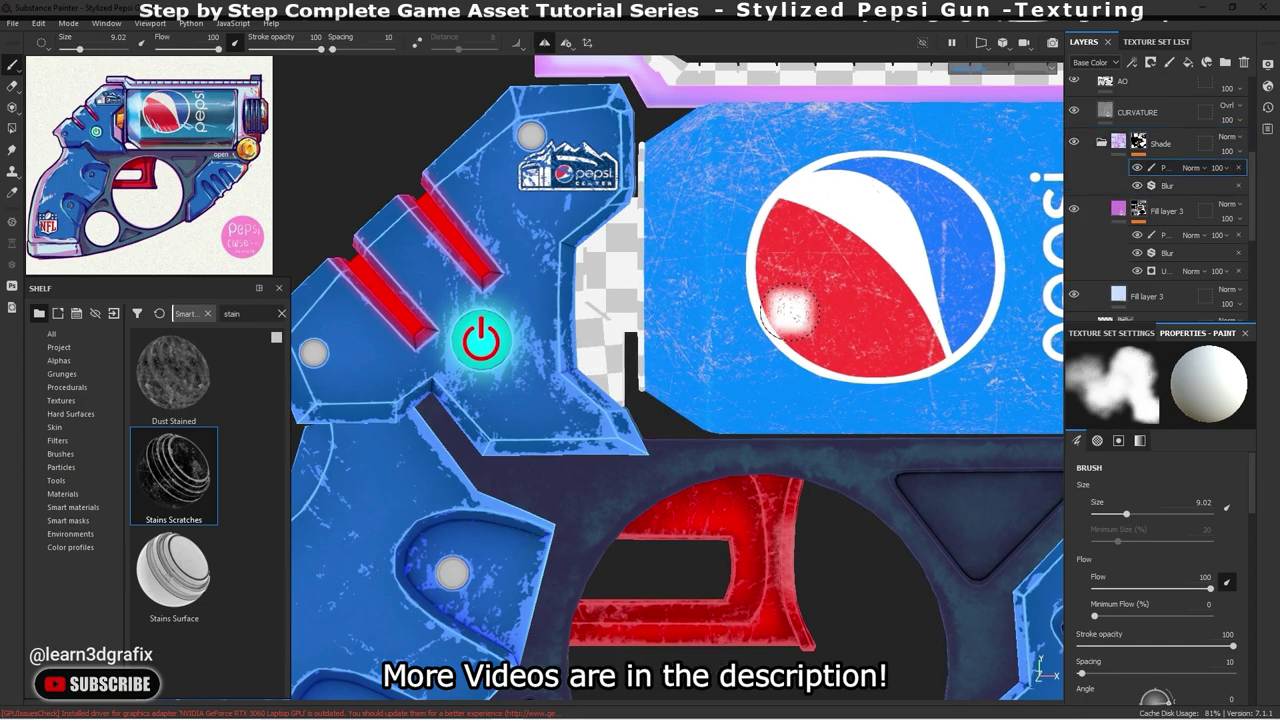
scroll(1155, 180, up, 1)
click(1140, 185)
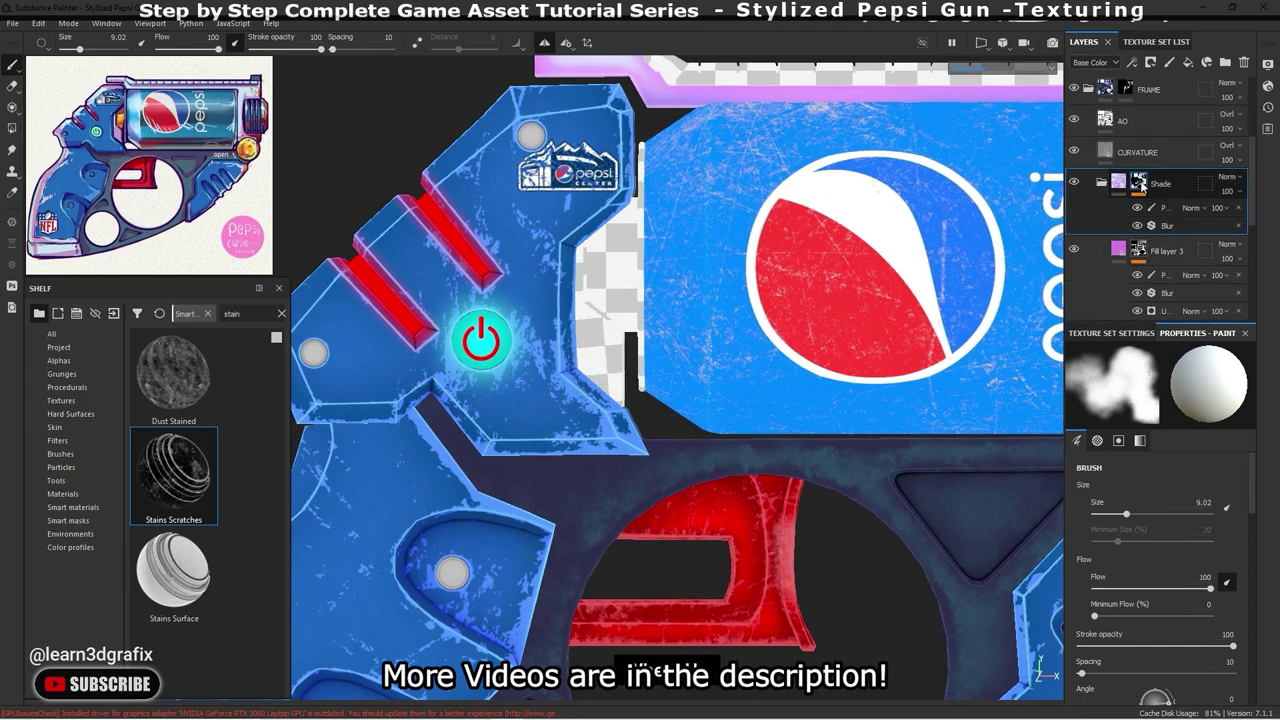
scroll(615, 328, down, 2)
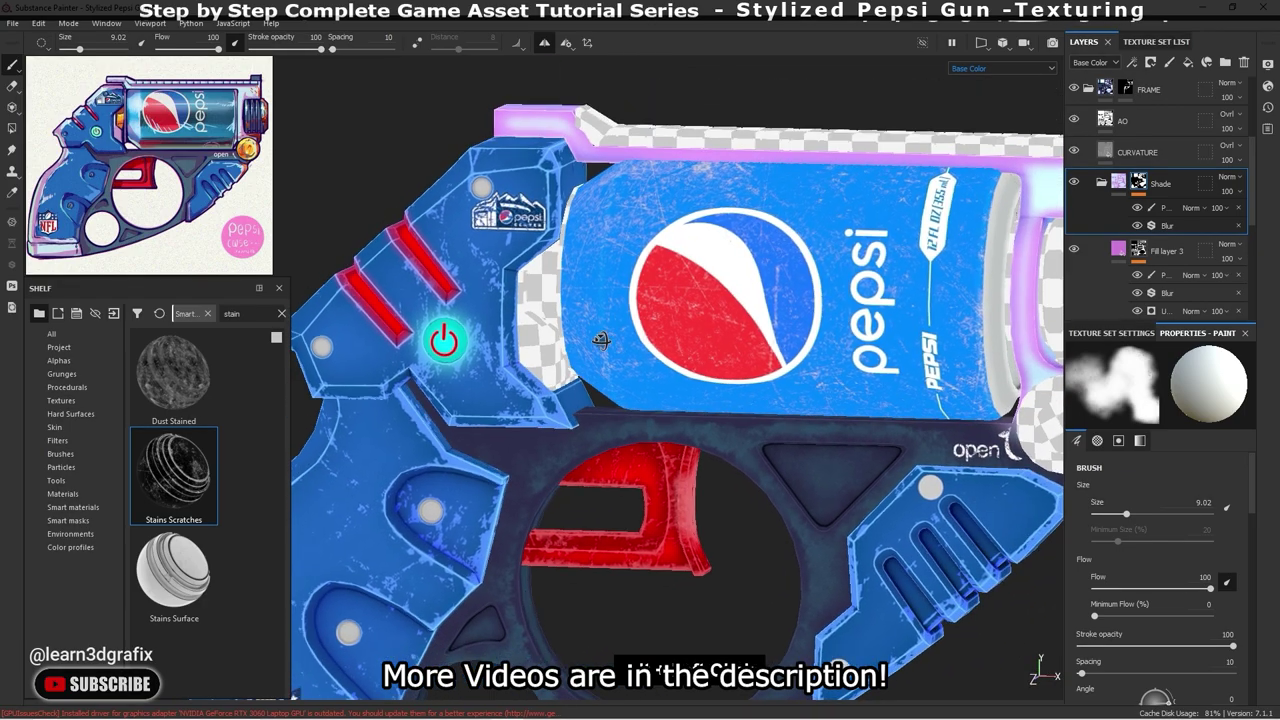
scroll(1180, 238, up, 2)
scroll(1180, 238, up, 1)
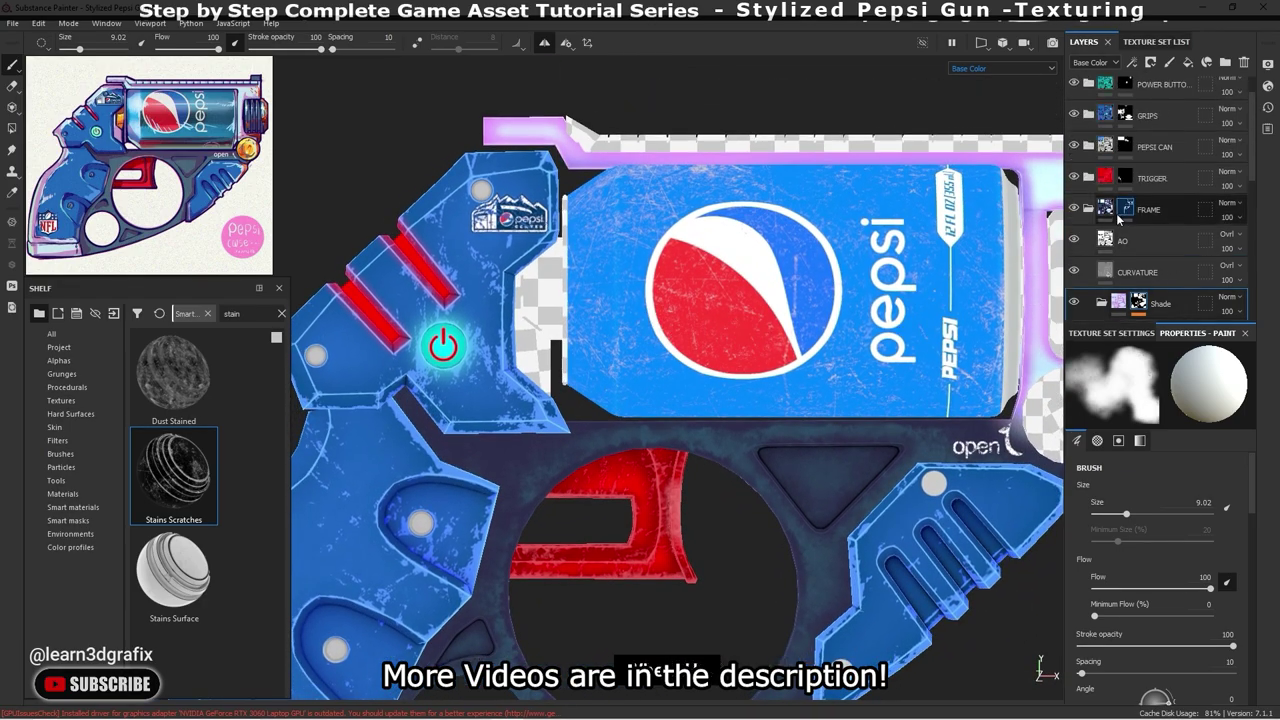
click(1148, 209)
- Select the paint layer inside the Shade group with freehand painting active
click(11, 128)
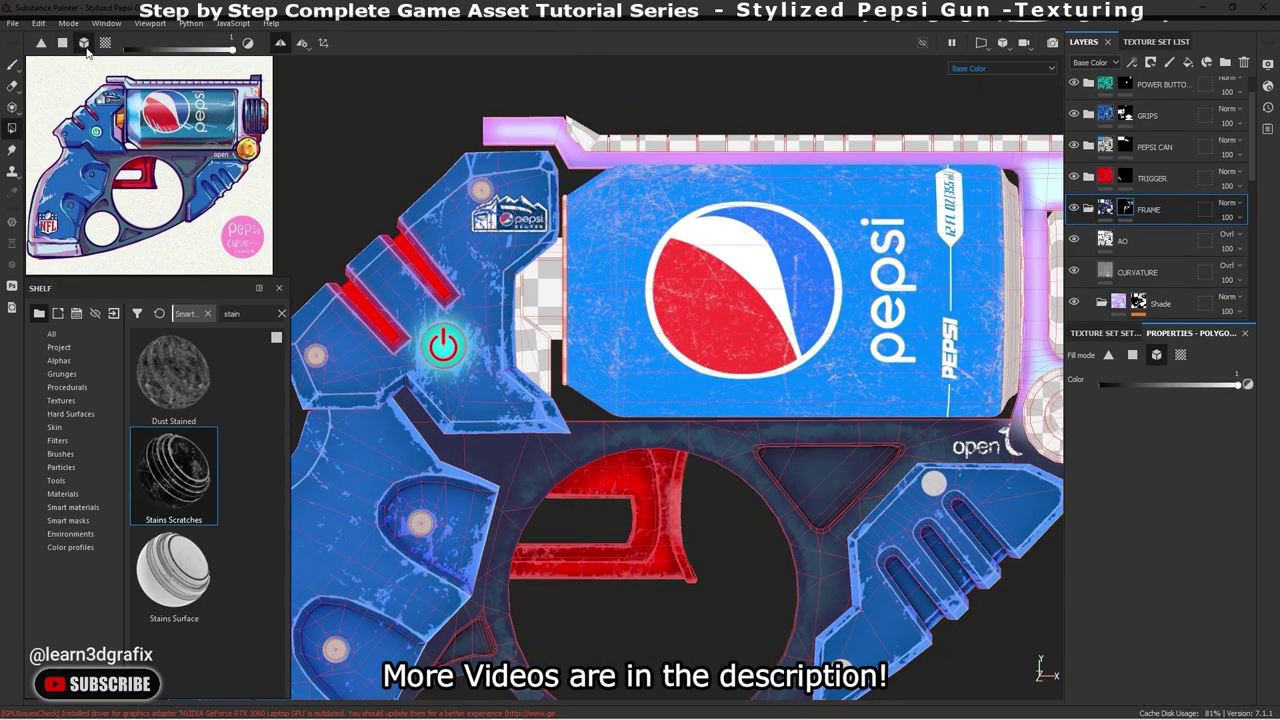
click(1101, 303)
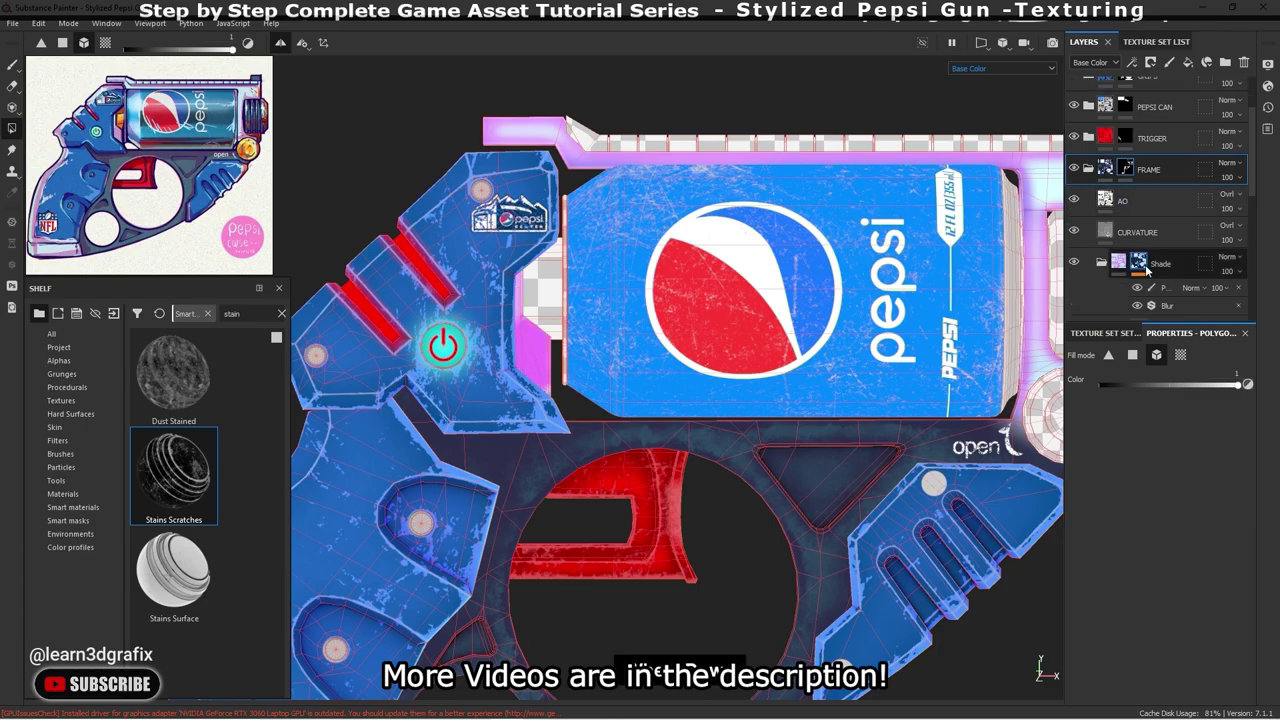
scroll(1150, 280, down, 1)
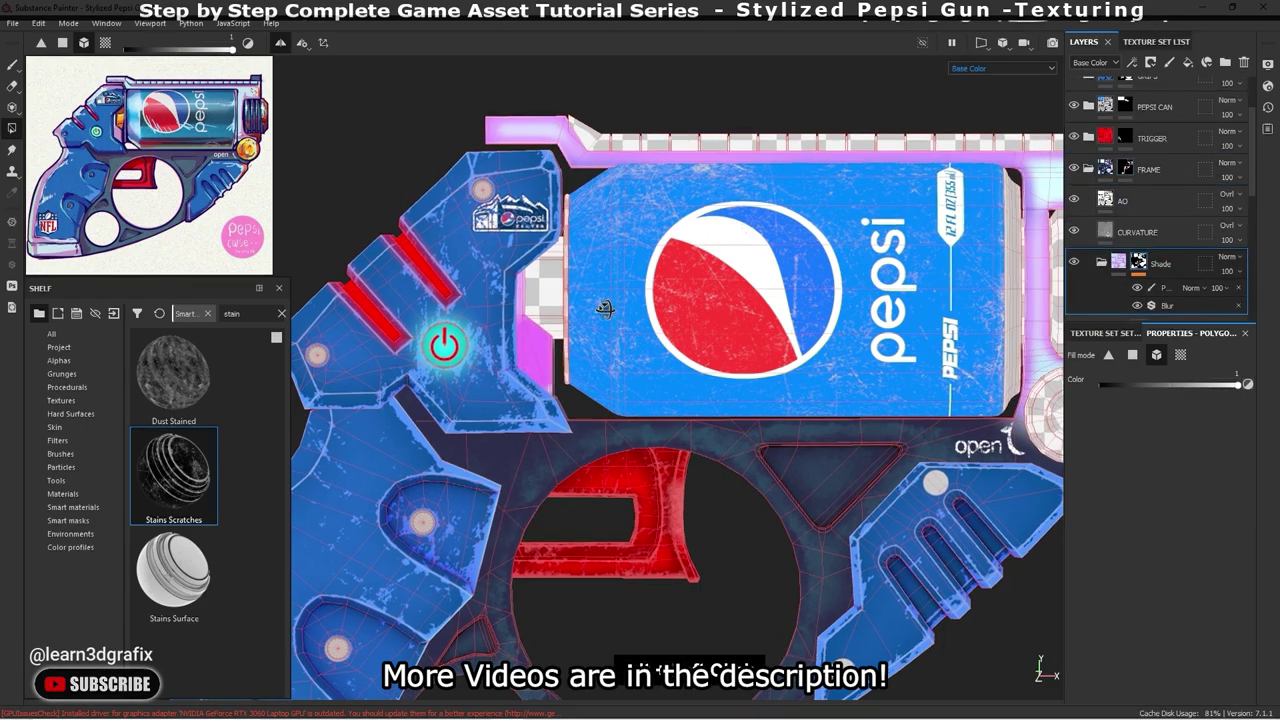
scroll(565, 333, up, 4)
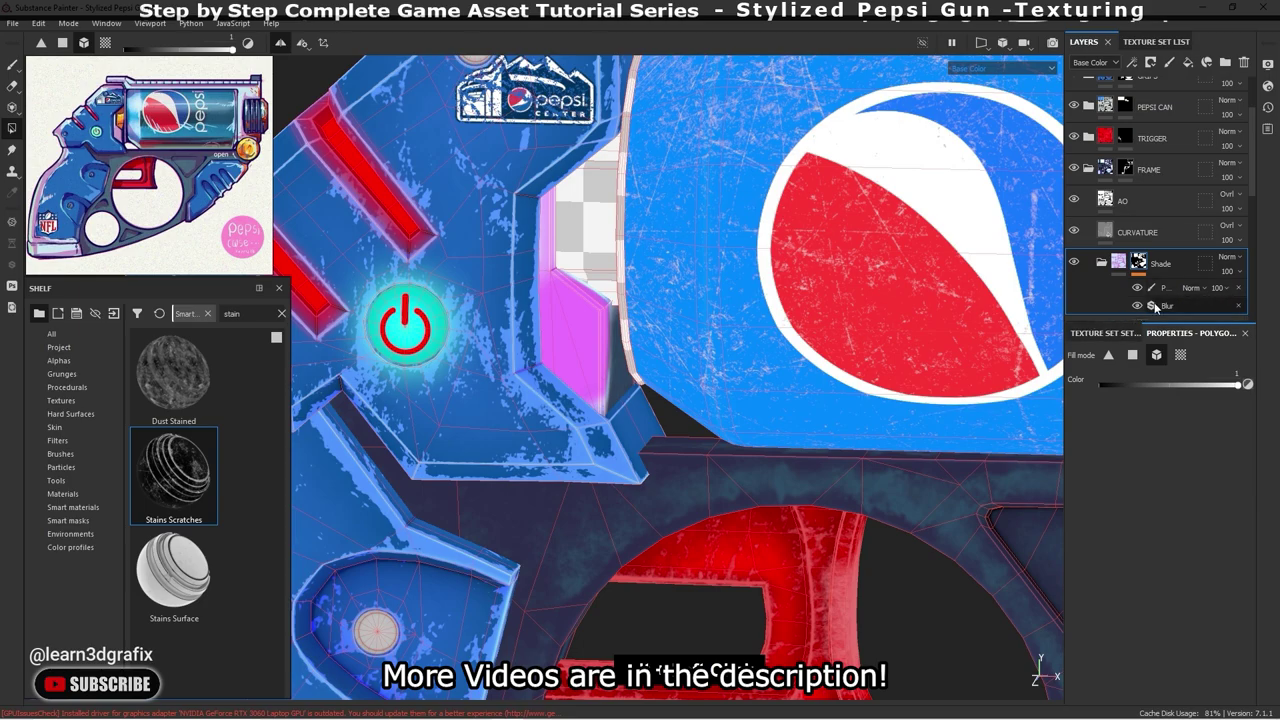
click(1165, 287)
key(1)
scroll(545, 322, up, 2)
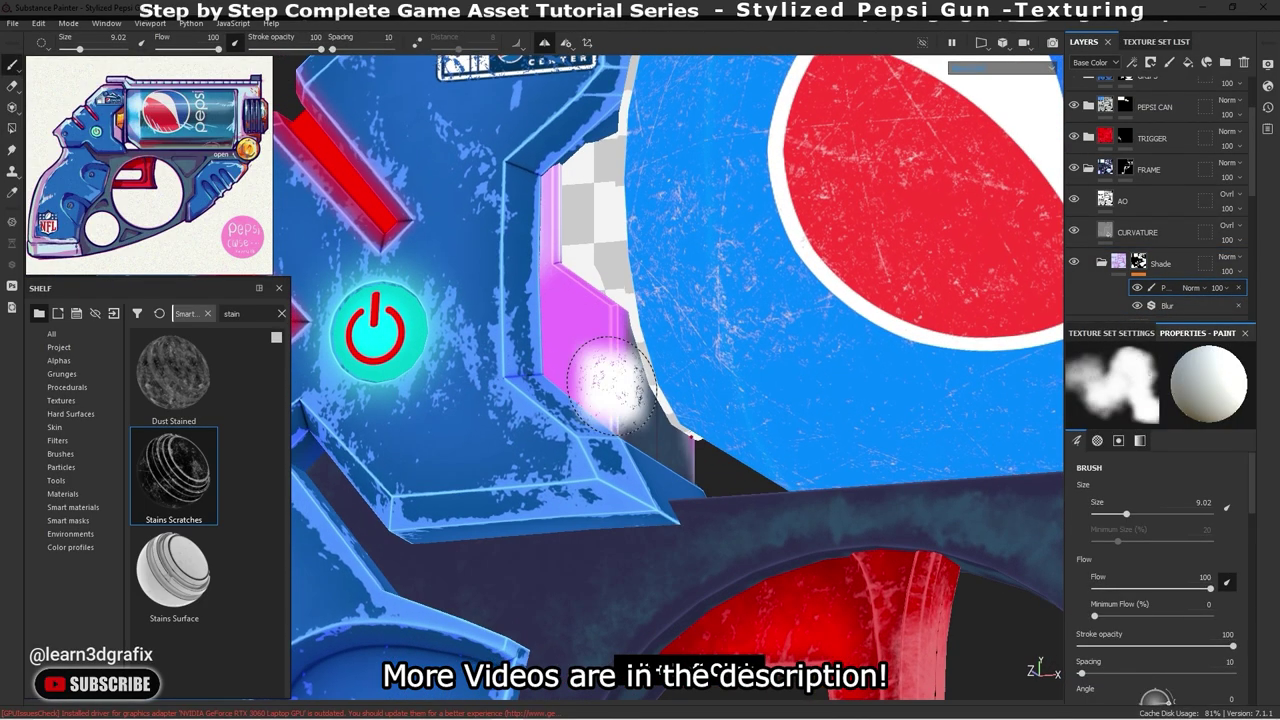
- Paint along the upper and lower magenta panel edges beside the Pepsi can
mouse_move(643, 405)
mouse_down()
mouse_move(626, 382)
mouse_move(642, 429)
mouse_up()
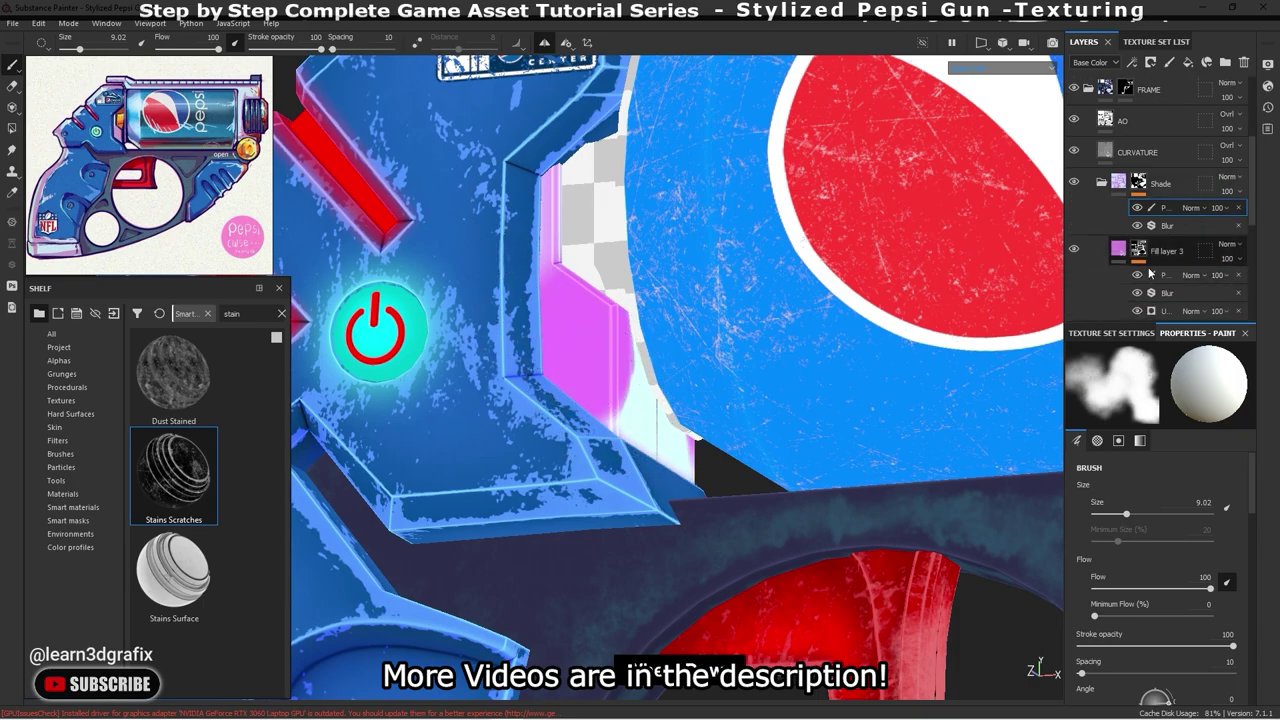
drag(660, 350, 676, 437)
alt+drag(591, 323, 595, 300)
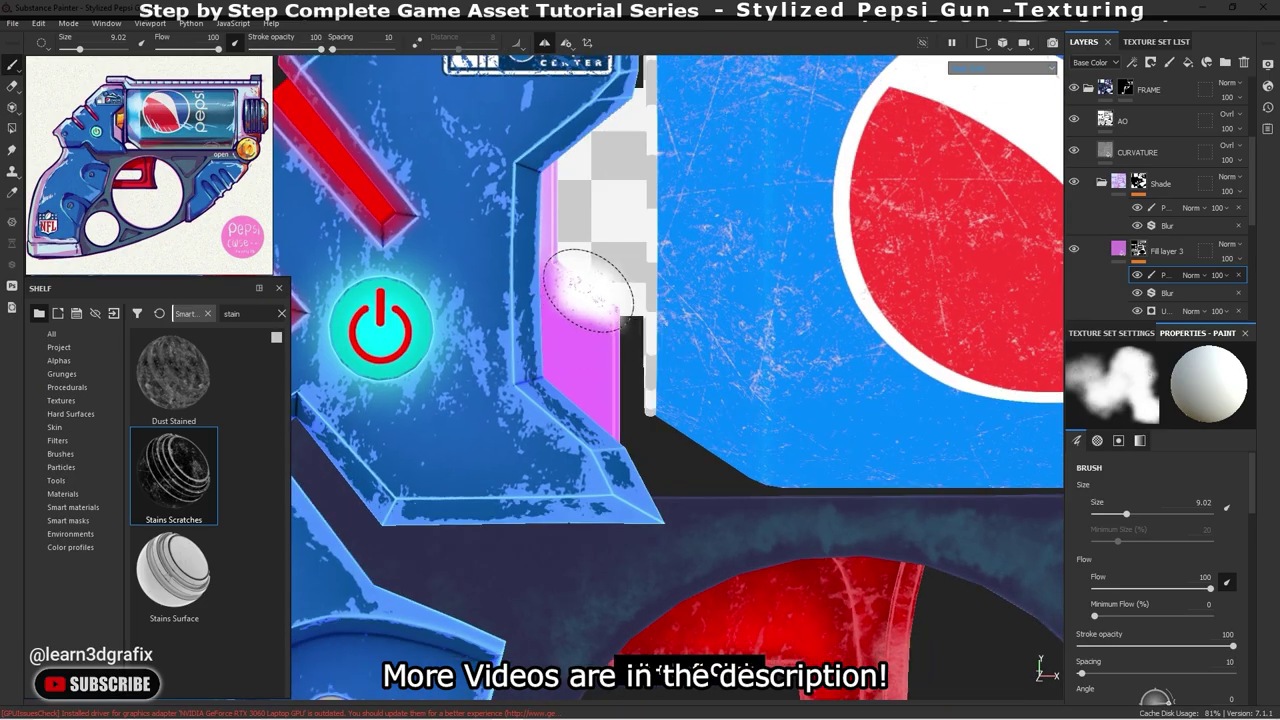
mouse_move(629, 400)
alt+mouse_down()
mouse_move(552, 410)
mouse_move(614, 357)
mouse_move(894, 317)
mouse_move(600, 370)
alt+mouse_up()
scroll(614, 357, down, 3)
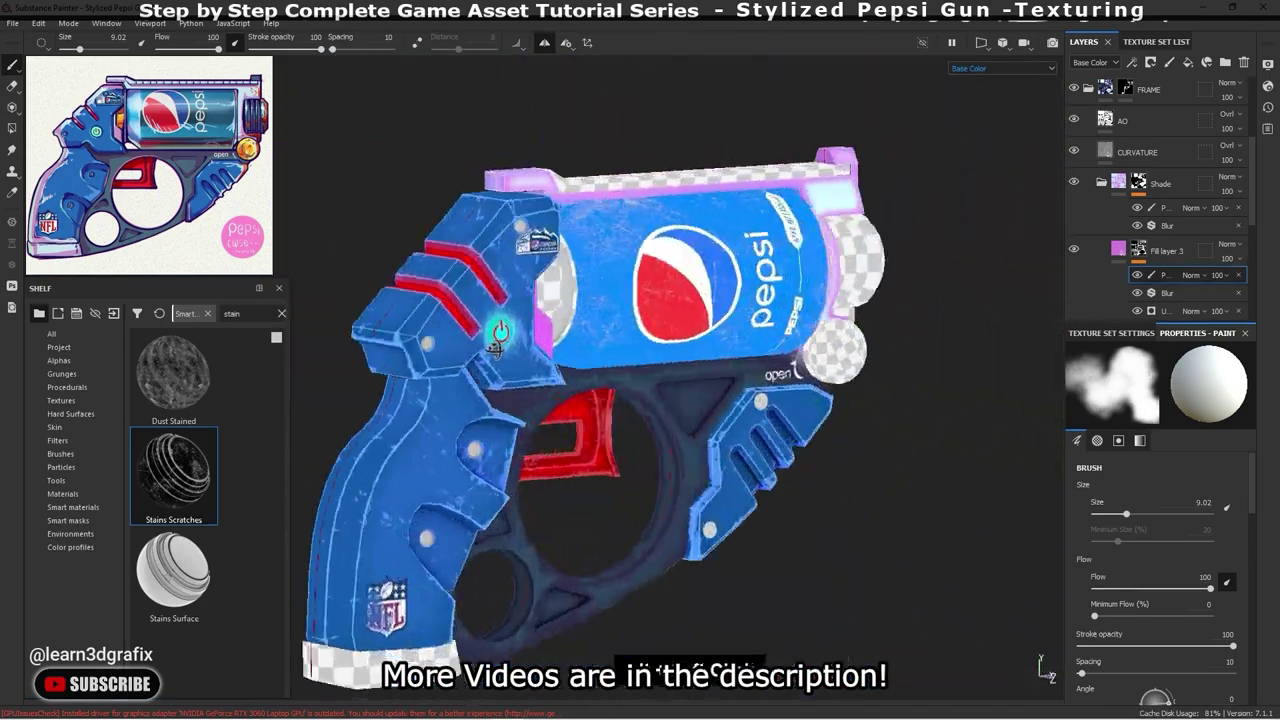
scroll(600, 370, up, 5)
scroll(588, 373, up, 2)
middle_drag(588, 373, 652, 366)
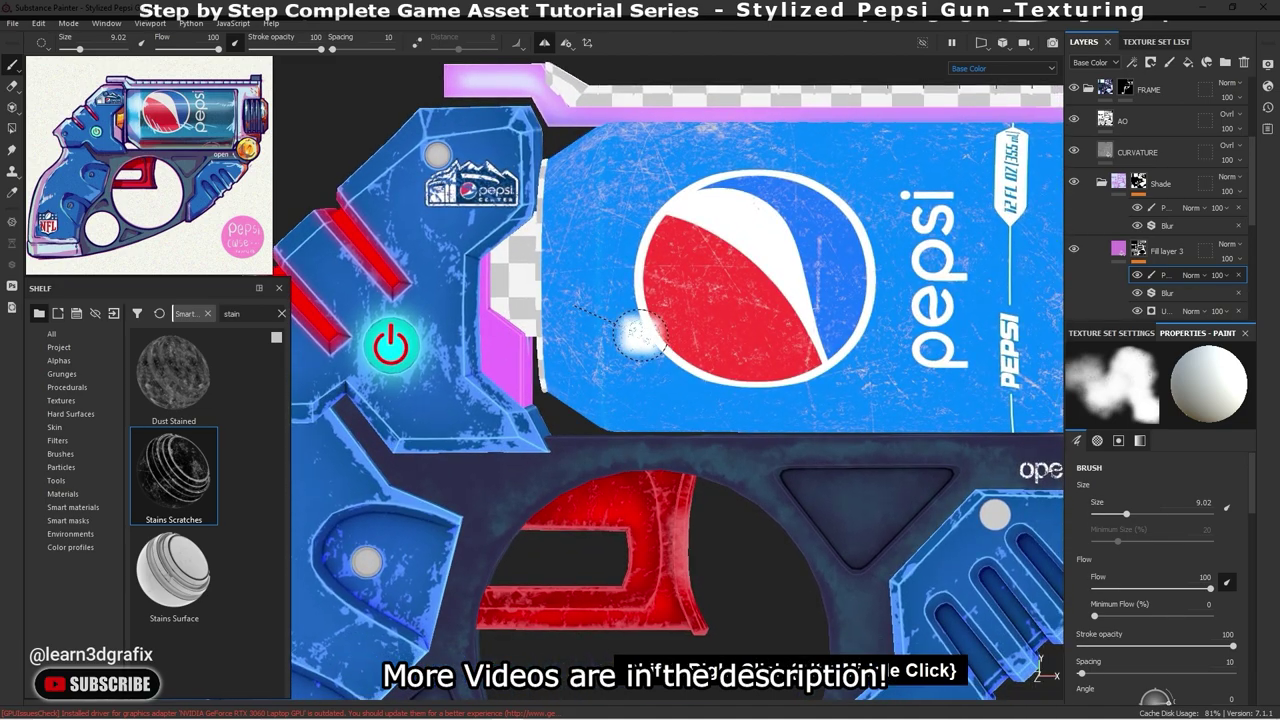
scroll(652, 366, up, 2)
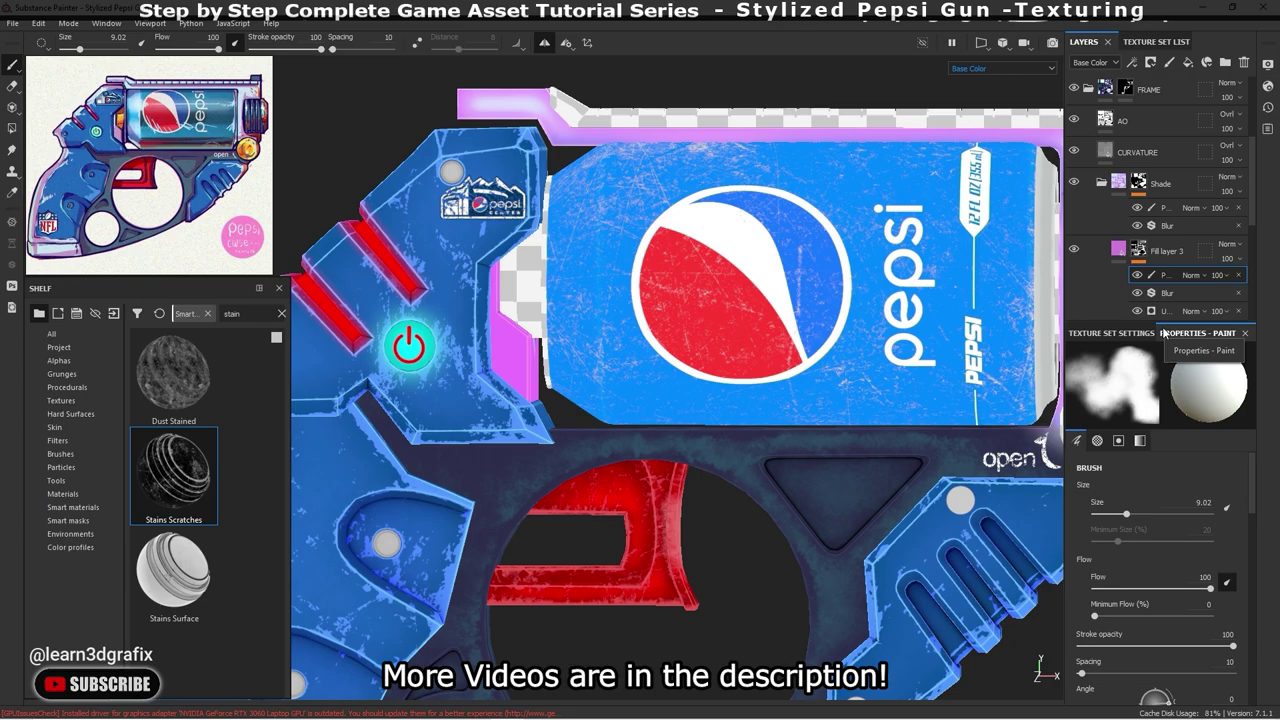
scroll(1165, 280, down, 2)
click(1150, 292)
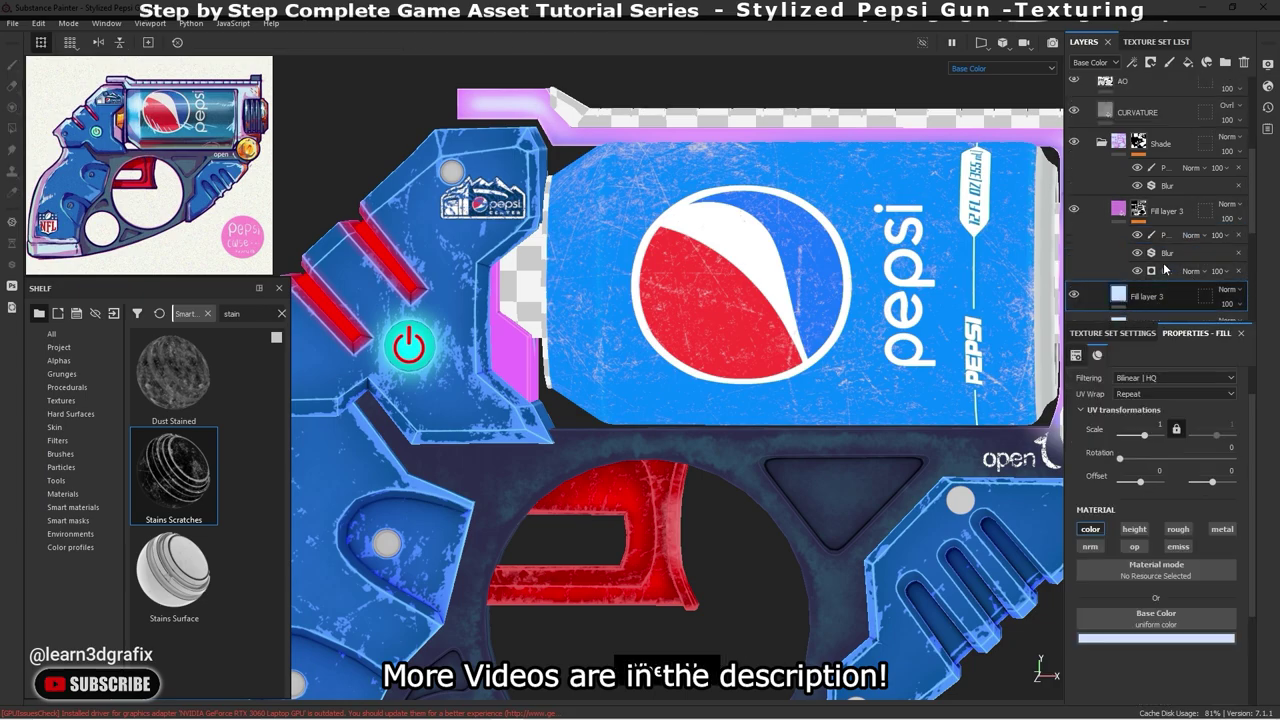
- Move the pale Fill layer 3 above the magenta one and give it a black mask with a copied mask effect
drag(1148, 296, 1148, 206)
alt+drag(630, 340, 683, 344)
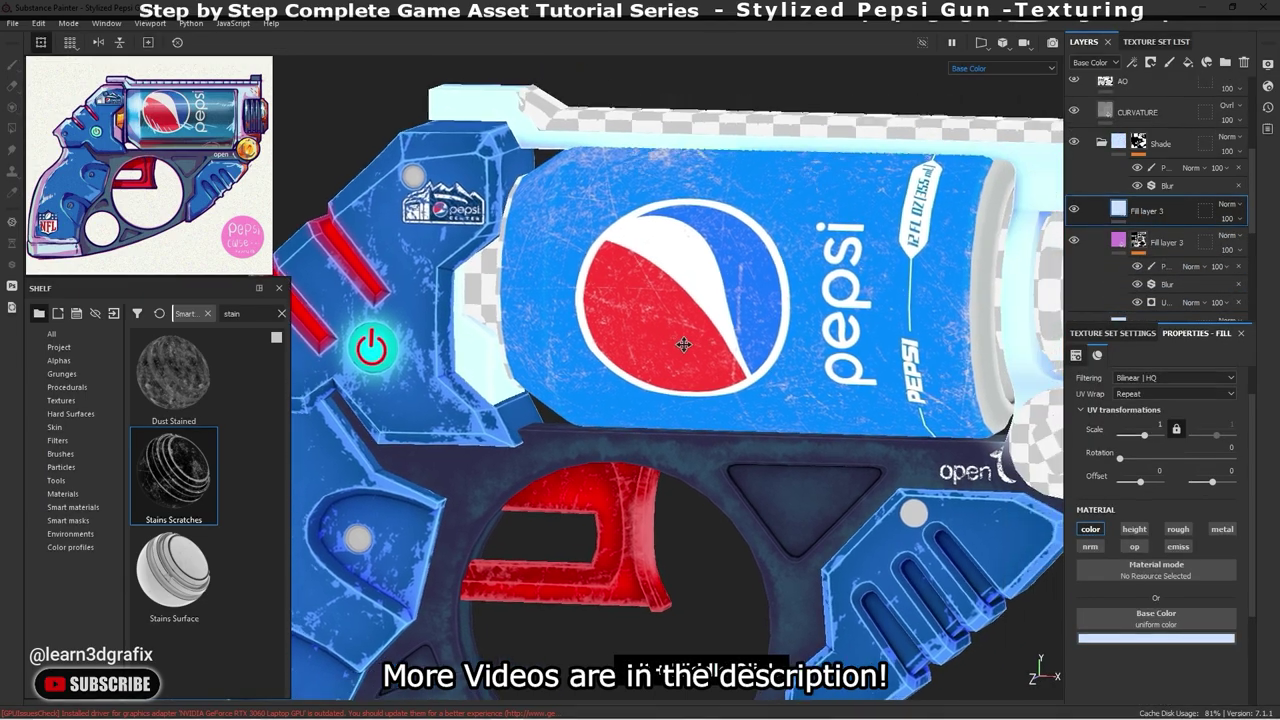
right_click(1150, 210)
click(1145, 246)
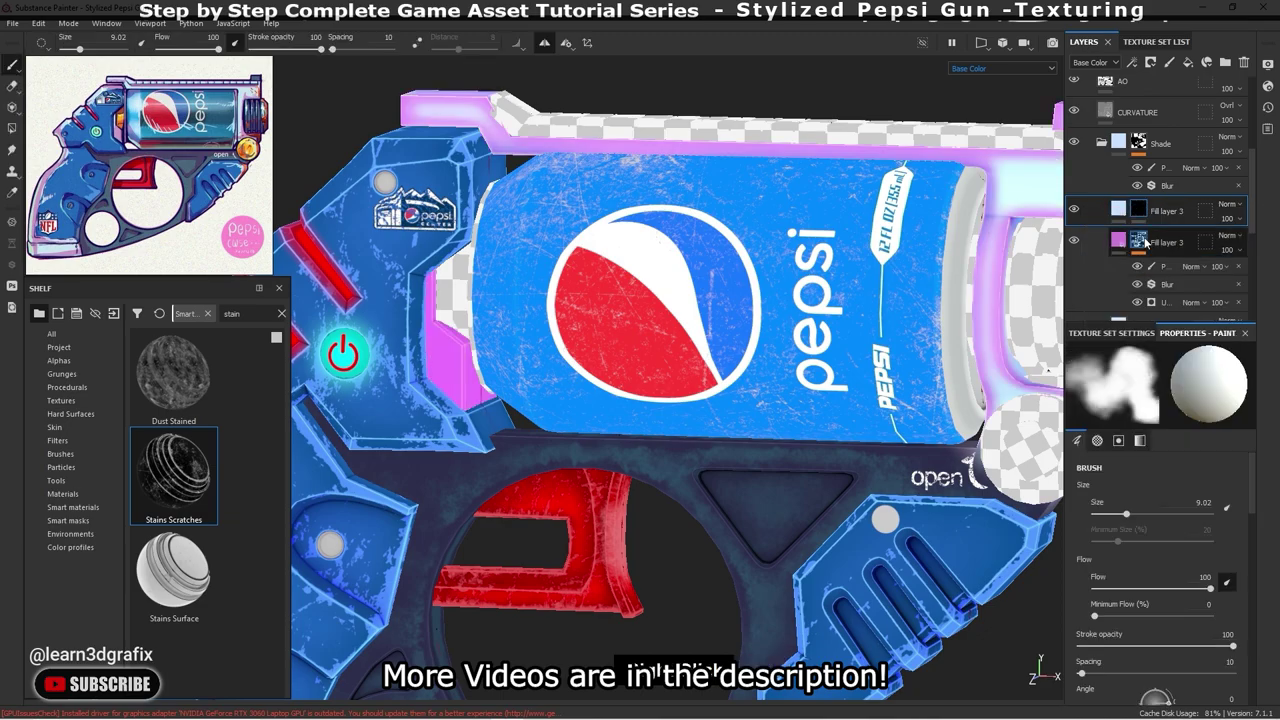
drag(1145, 240, 1140, 215)
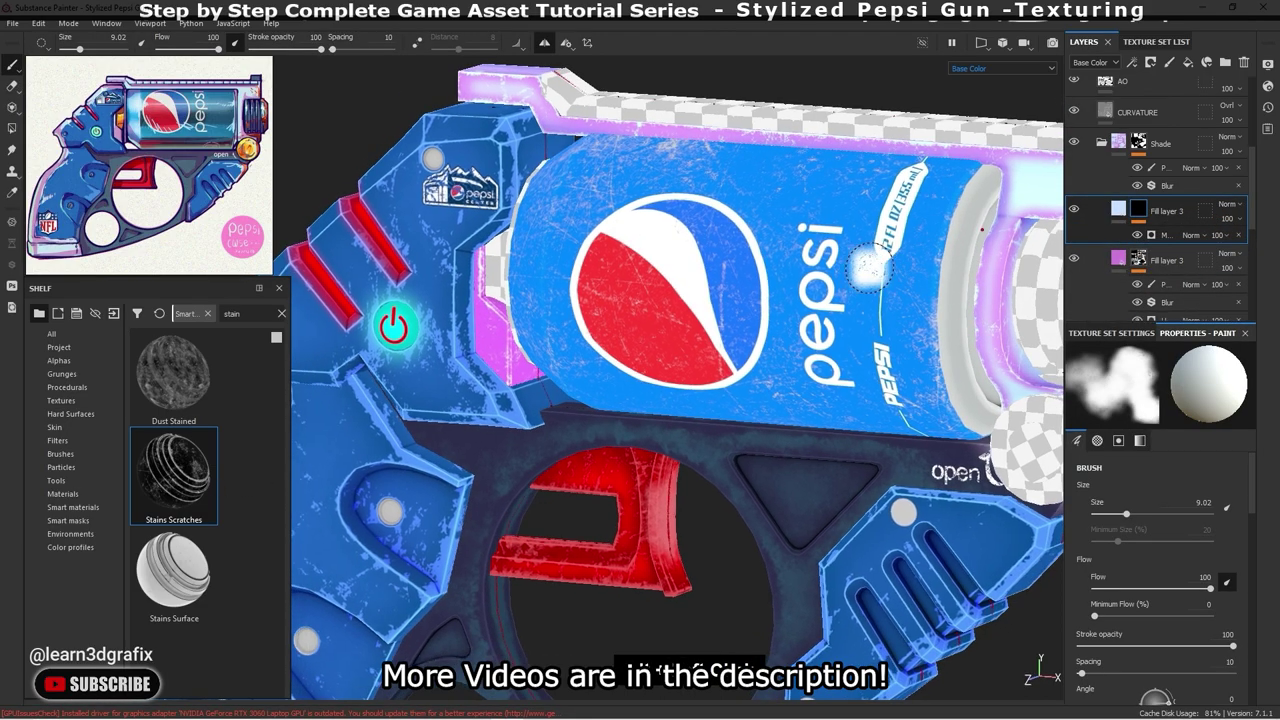
alt+drag(958, 258, 807, 294)
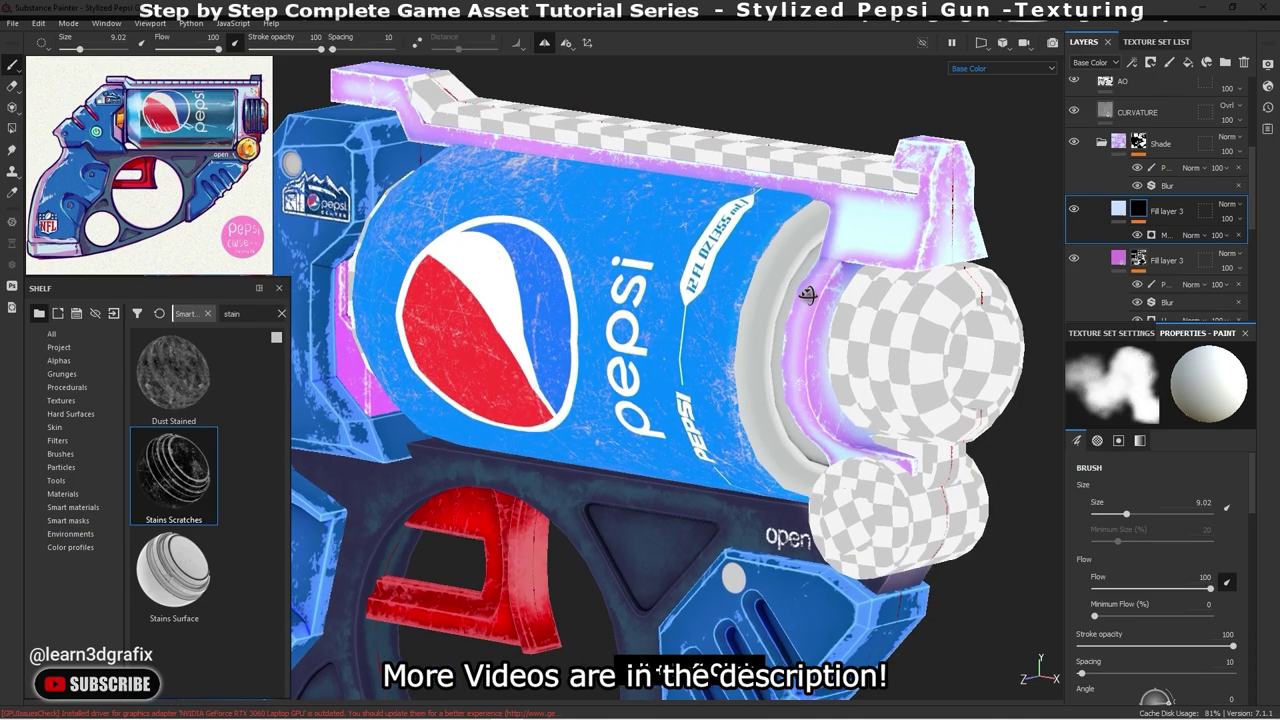
- Drop the pale layer's mask generator Global Balance from 0.47 to 0.42
click(1192, 235)
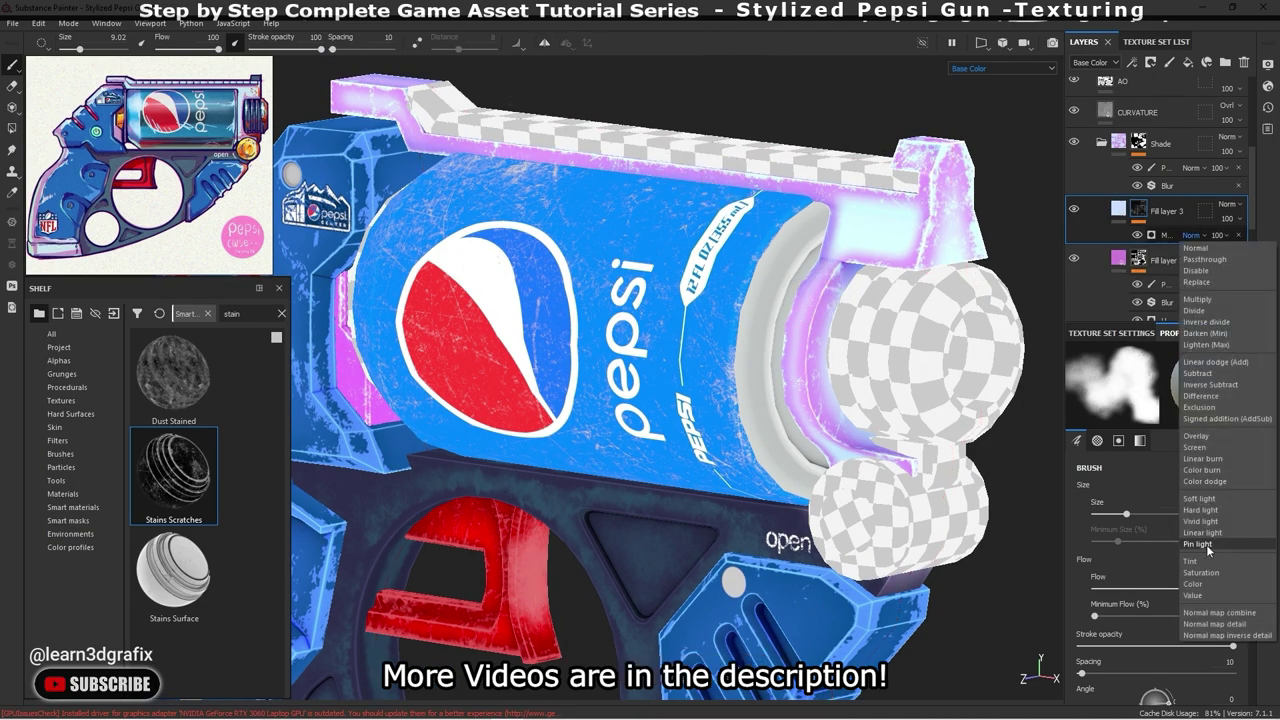
click(1161, 237)
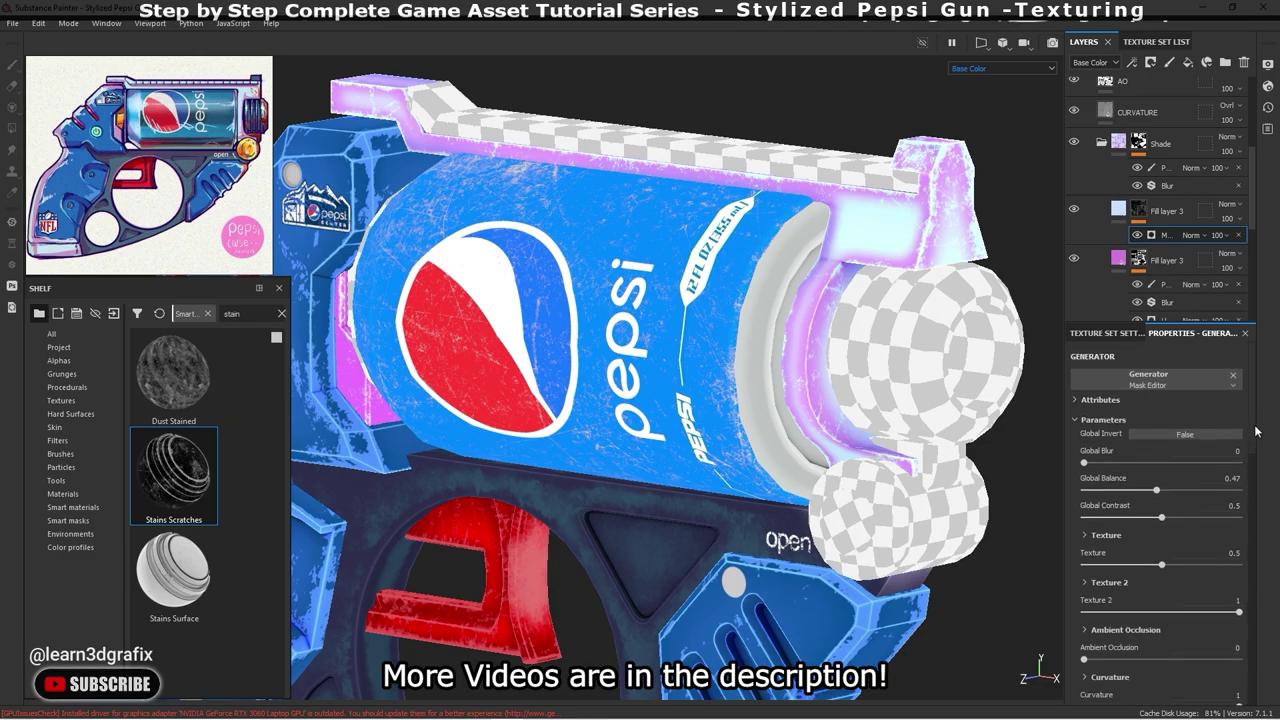
drag(1156, 493, 1139, 497)
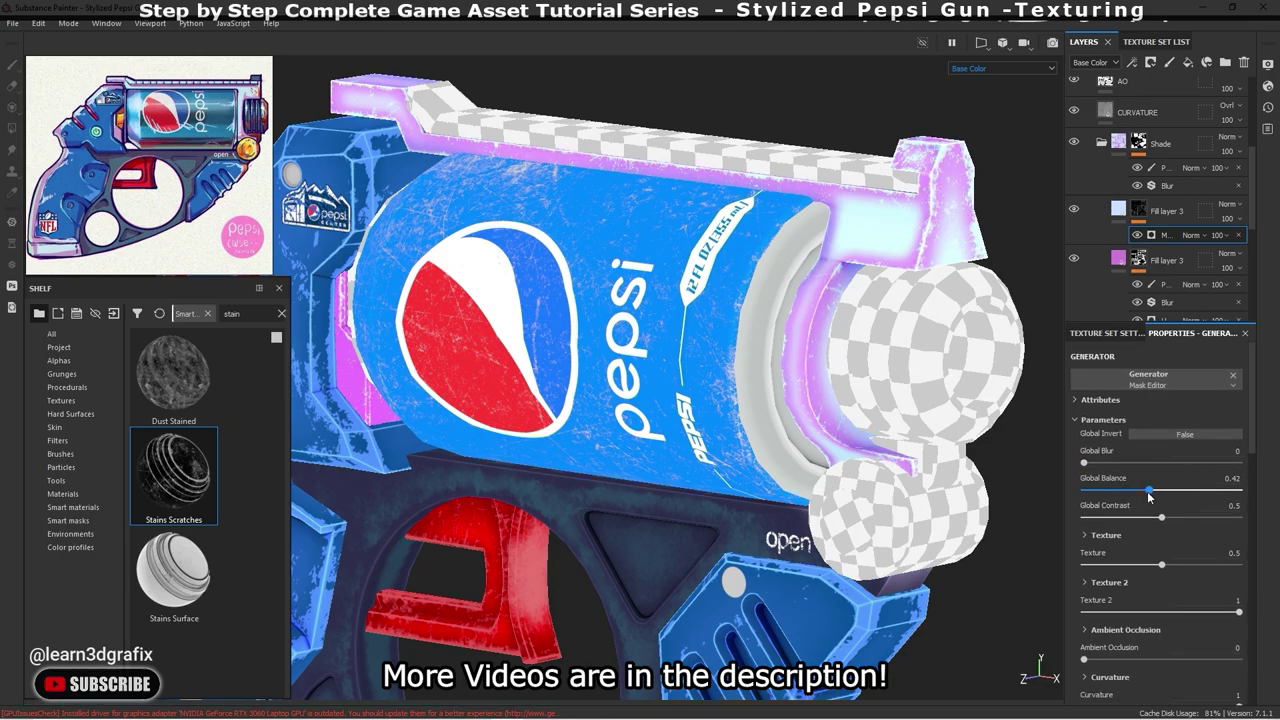
scroll(1182, 505, down, 2)
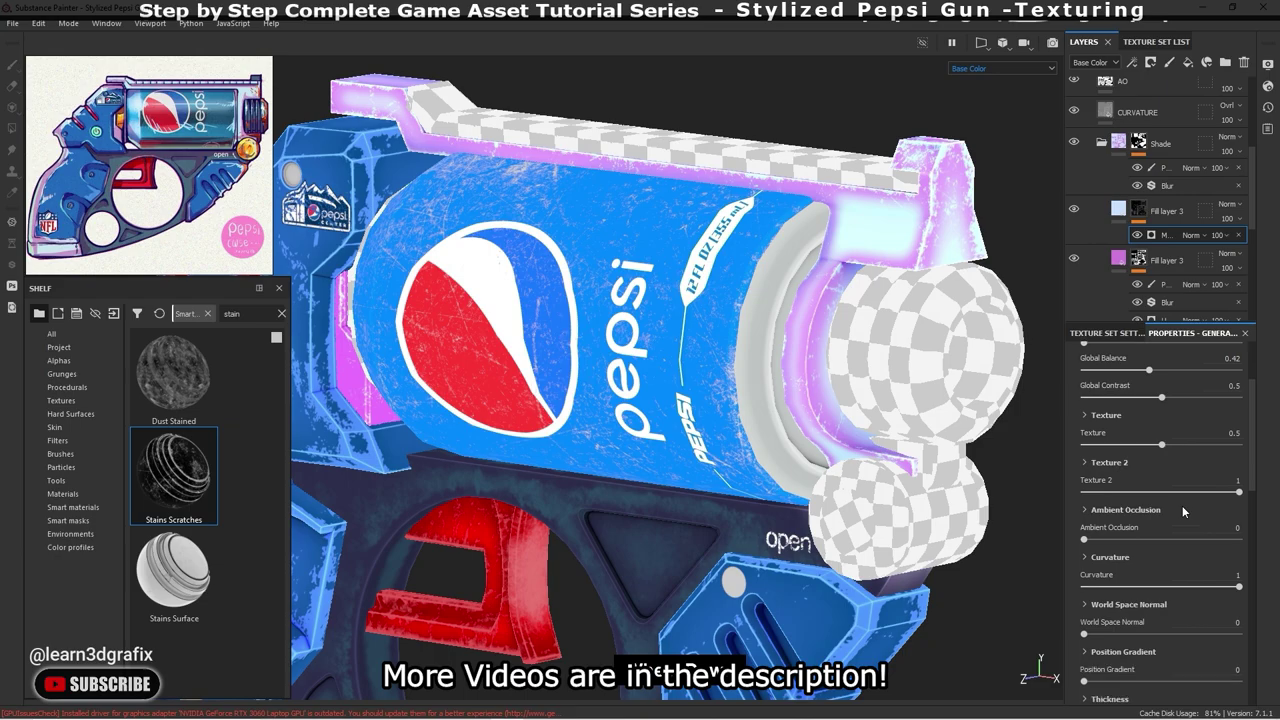
scroll(1182, 505, down, 3)
scroll(1182, 505, down, 3)
scroll(1182, 505, down, 2)
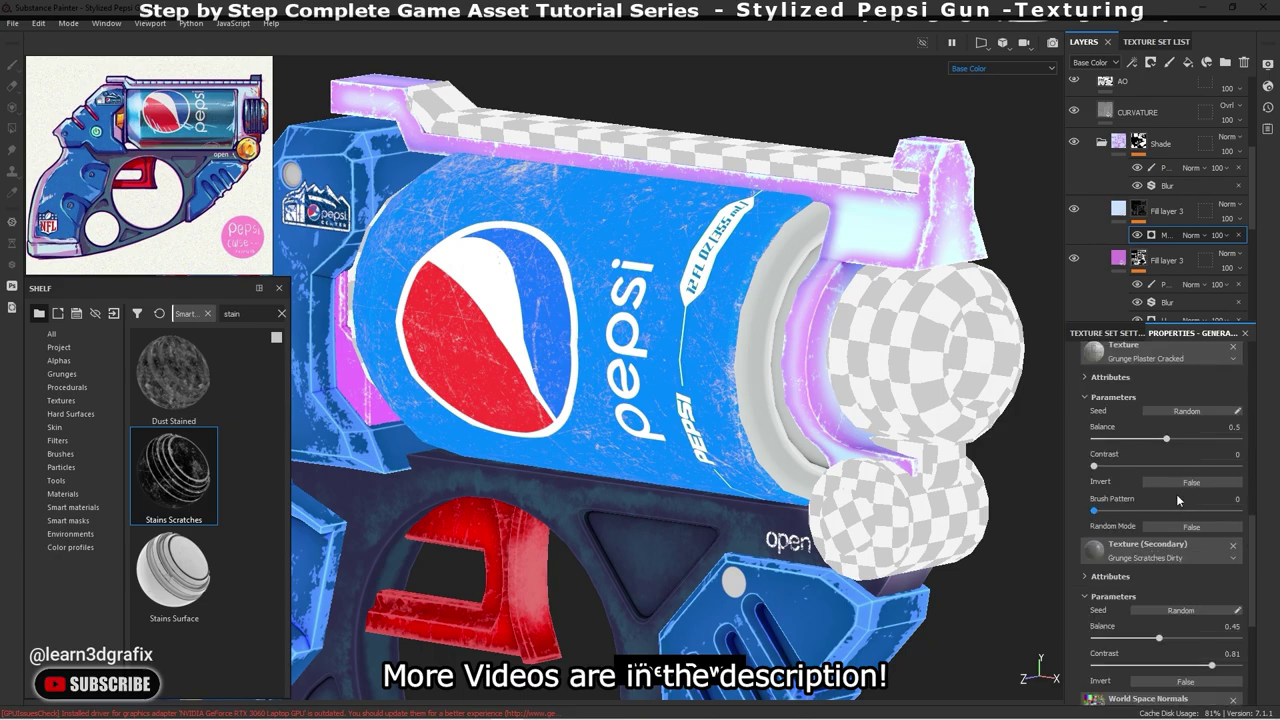
alt+drag(880, 380, 849, 343)
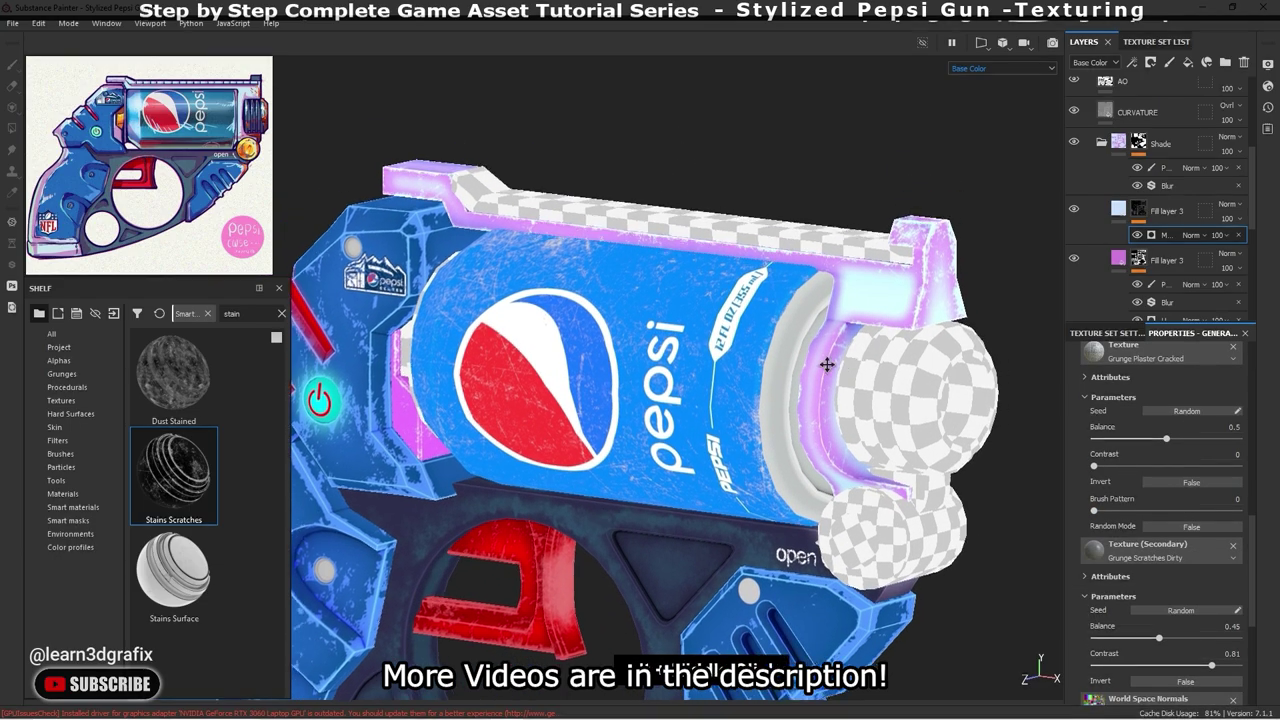
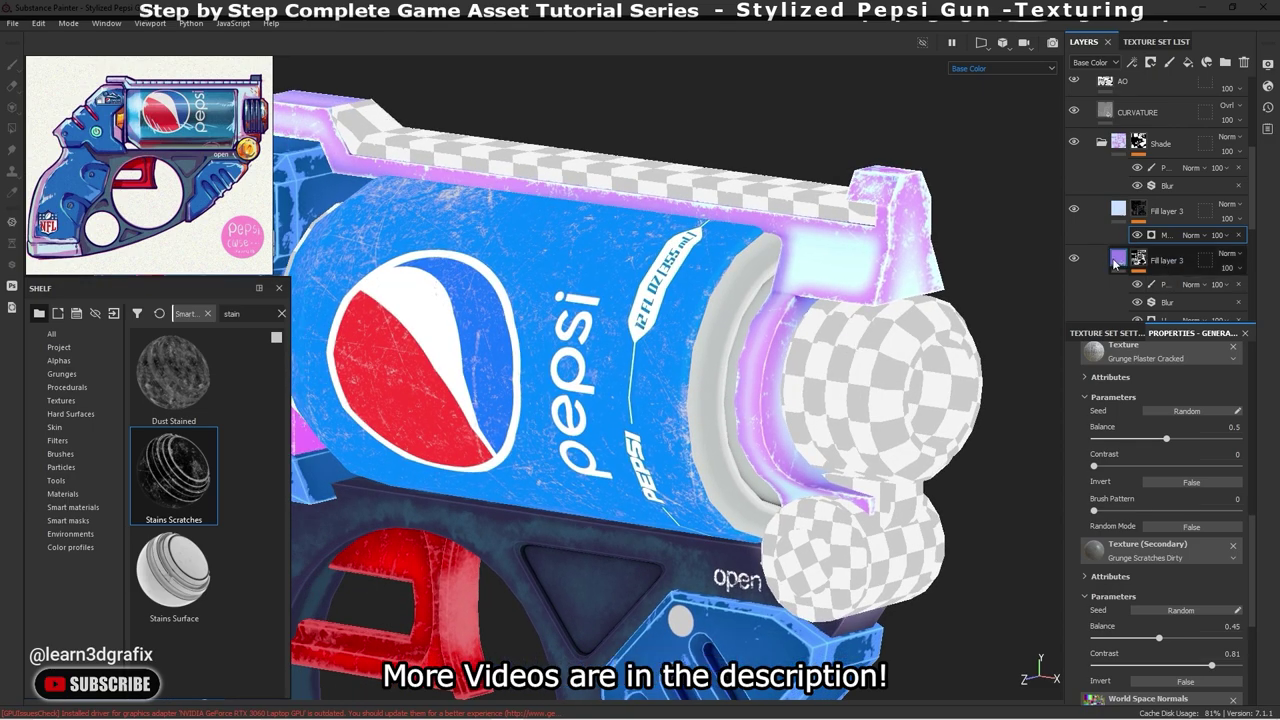
- Set Fill layer 3's colour to lilac ce79d9 and raise Blur Intensity to 2.96
click(1114, 263)
click(1157, 637)
drag(1236, 560, 1242, 595)
drag(1243, 581, 1245, 553)
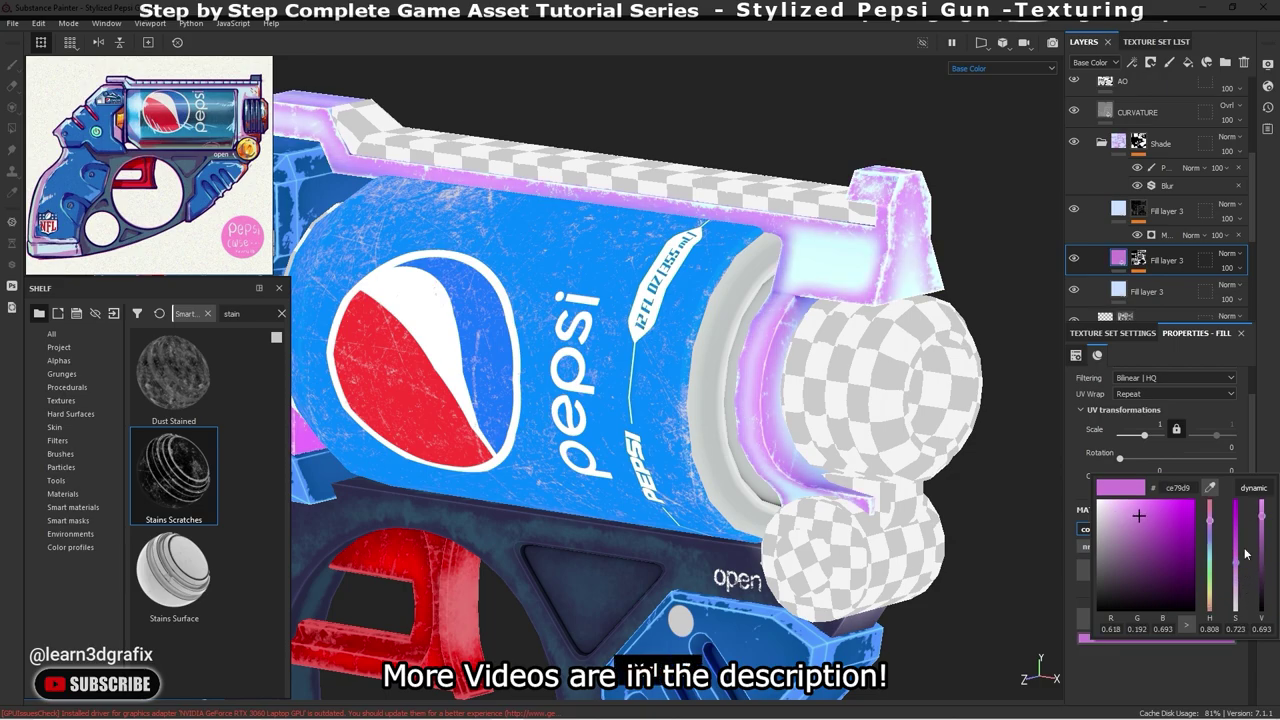
key(ctrl+v)
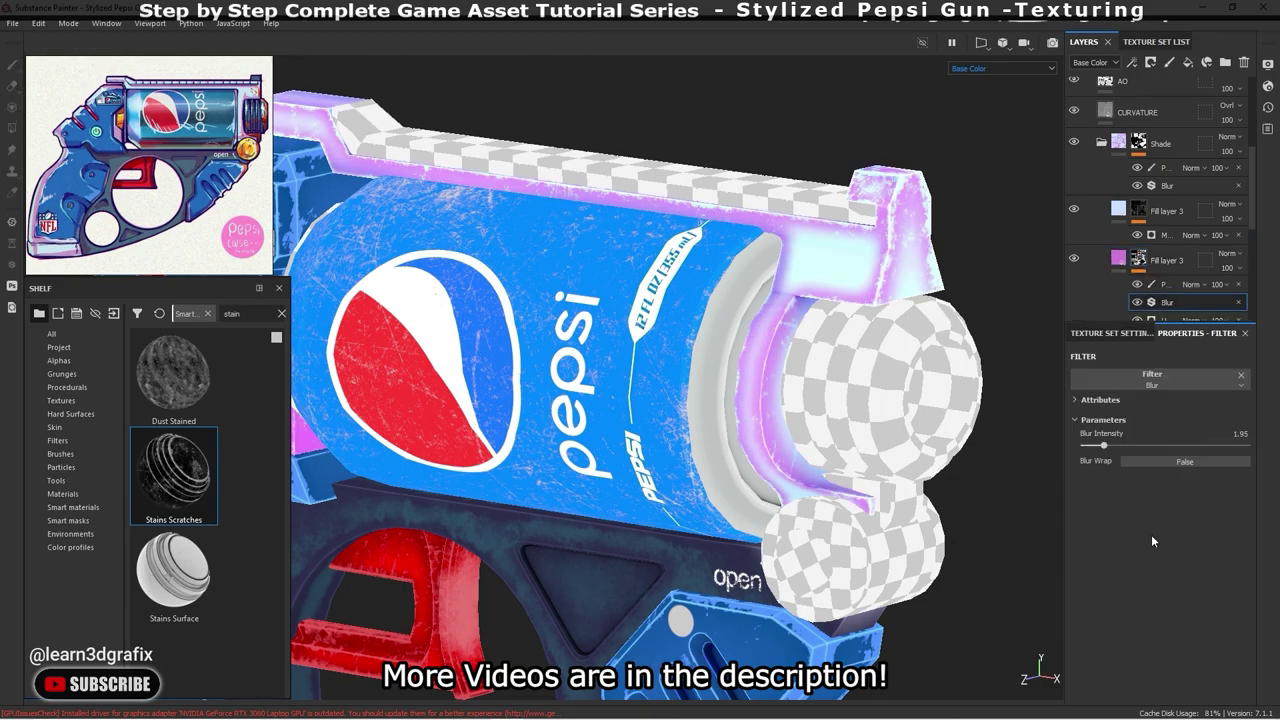
drag(1110, 439, 1113, 442)
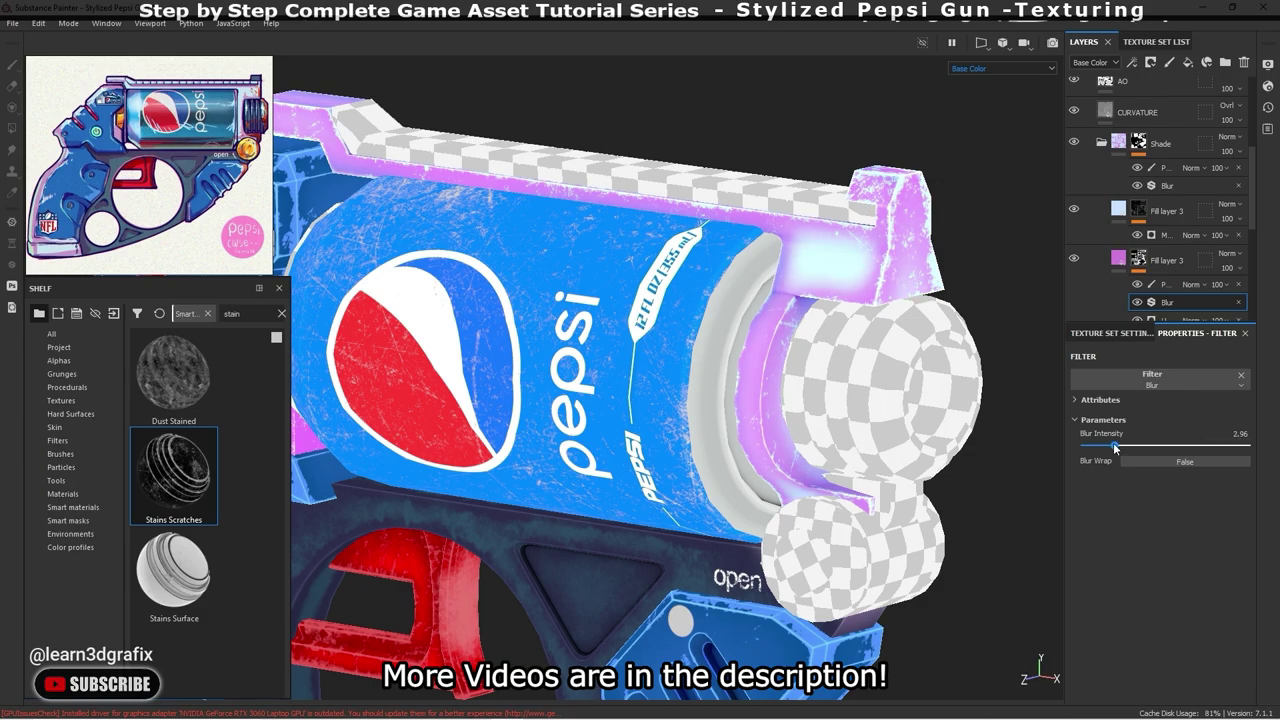
- Tune the UV Border Distance edge mask: balance 0.02, adjusted contrast, distance about 0.09
scroll(686, 371, up, 2)
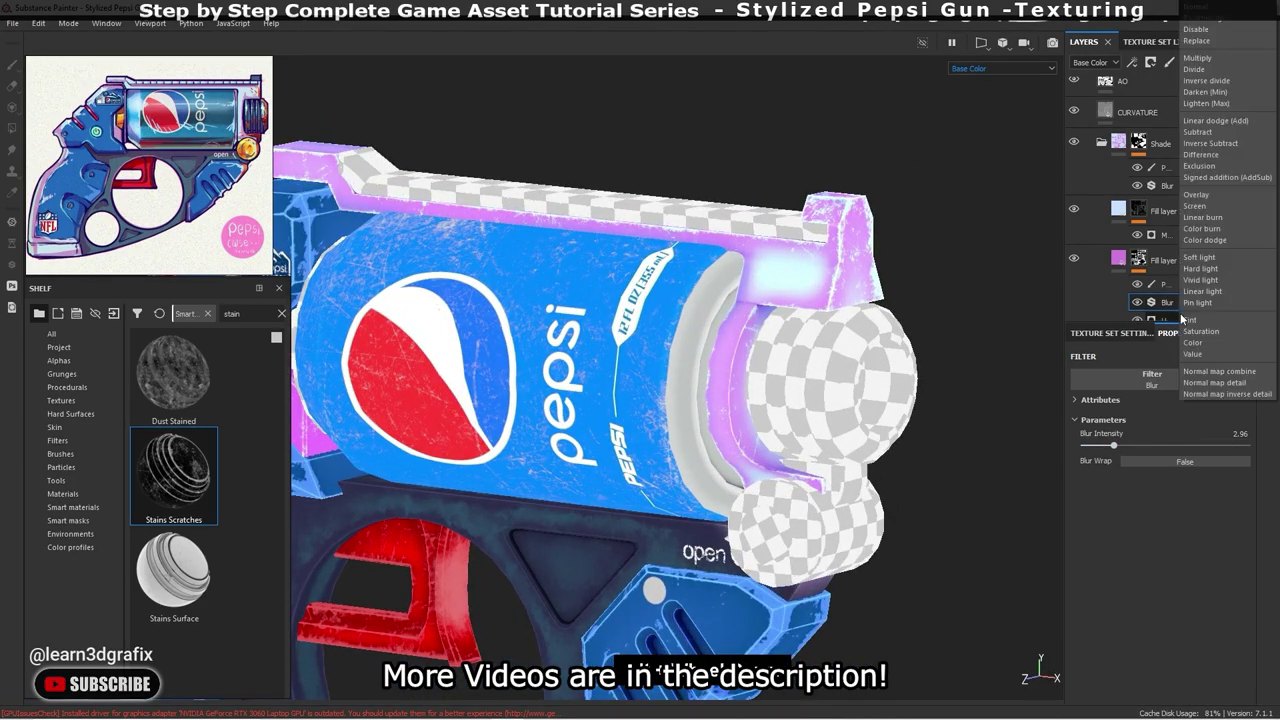
click(1163, 318)
drag(1092, 467, 1087, 466)
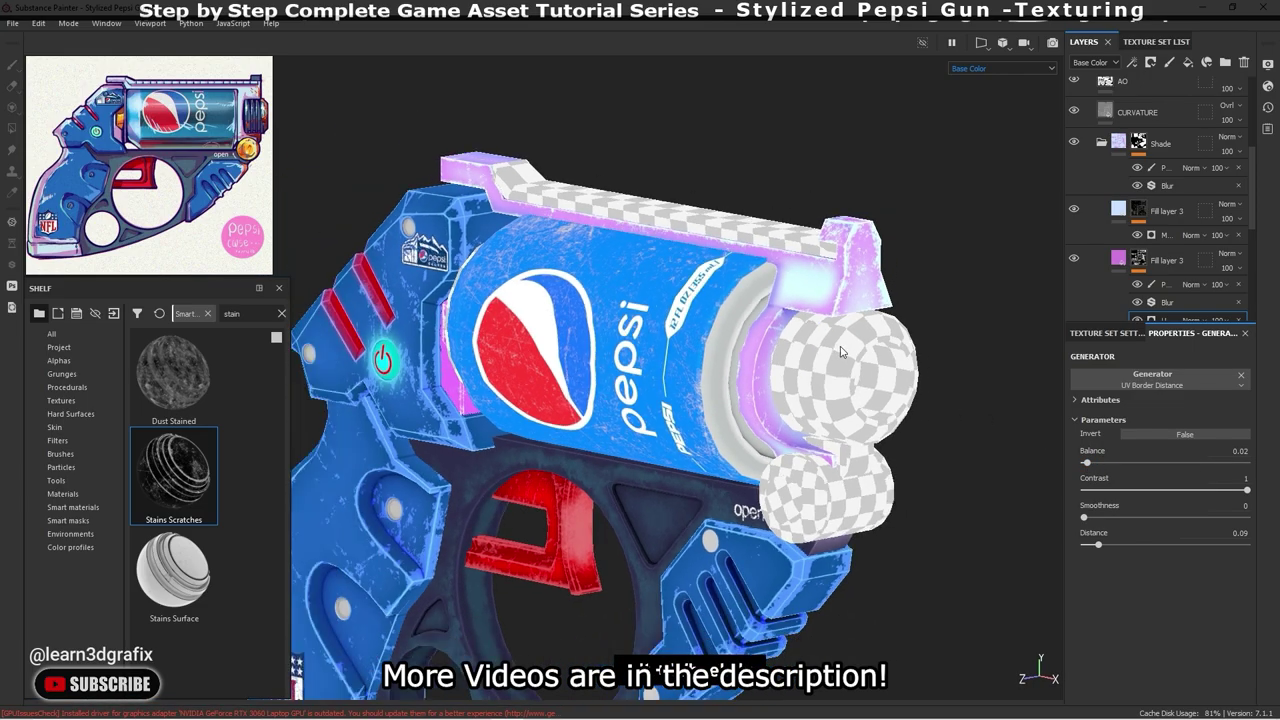
alt+drag(838, 348, 873, 349)
scroll(996, 429, up, 1)
mouse_move(1168, 491)
mouse_down()
mouse_move(1130, 492)
mouse_move(1247, 491)
mouse_up()
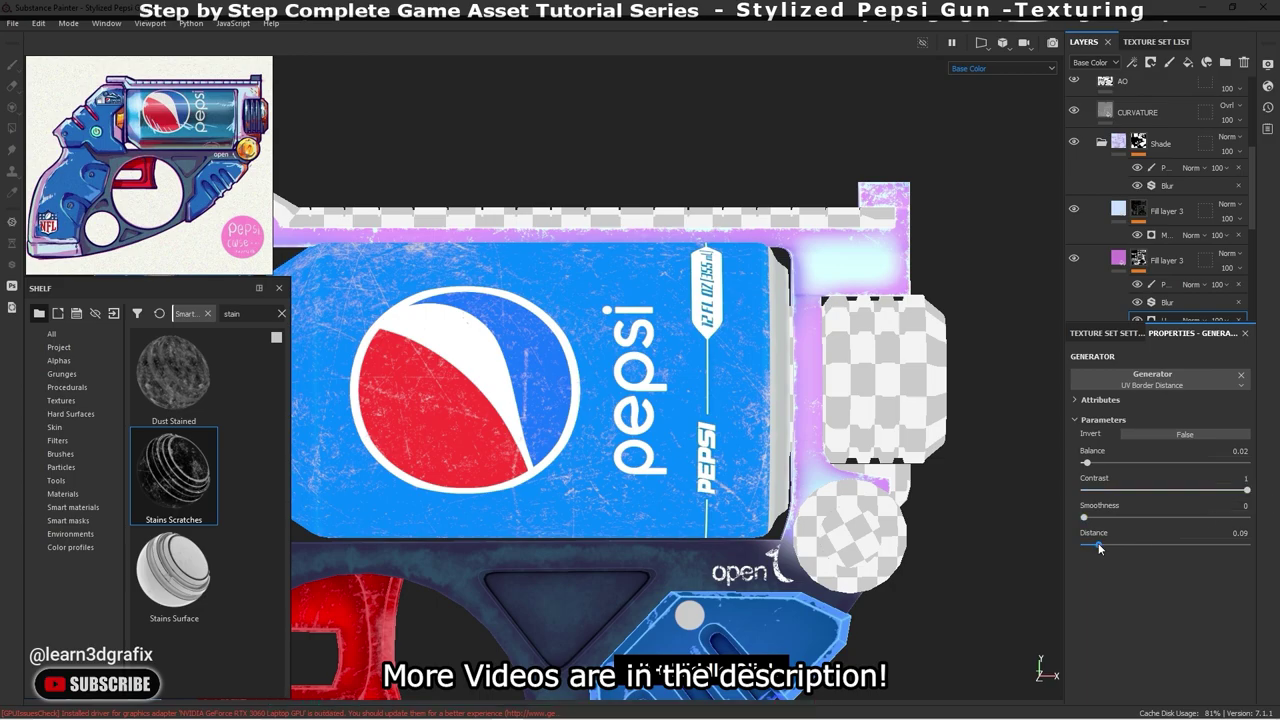
mouse_move(1099, 546)
mouse_down()
mouse_move(1124, 546)
mouse_move(1087, 546)
mouse_up()
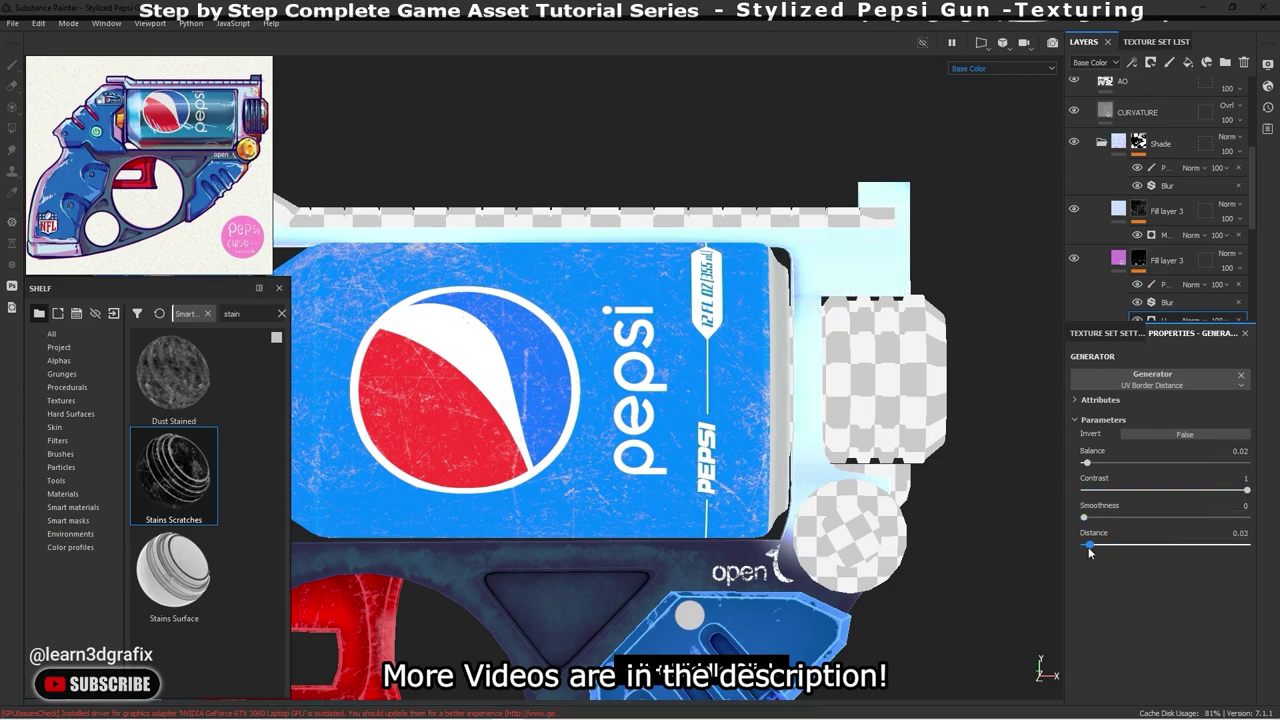
alt+drag(715, 394, 875, 401)
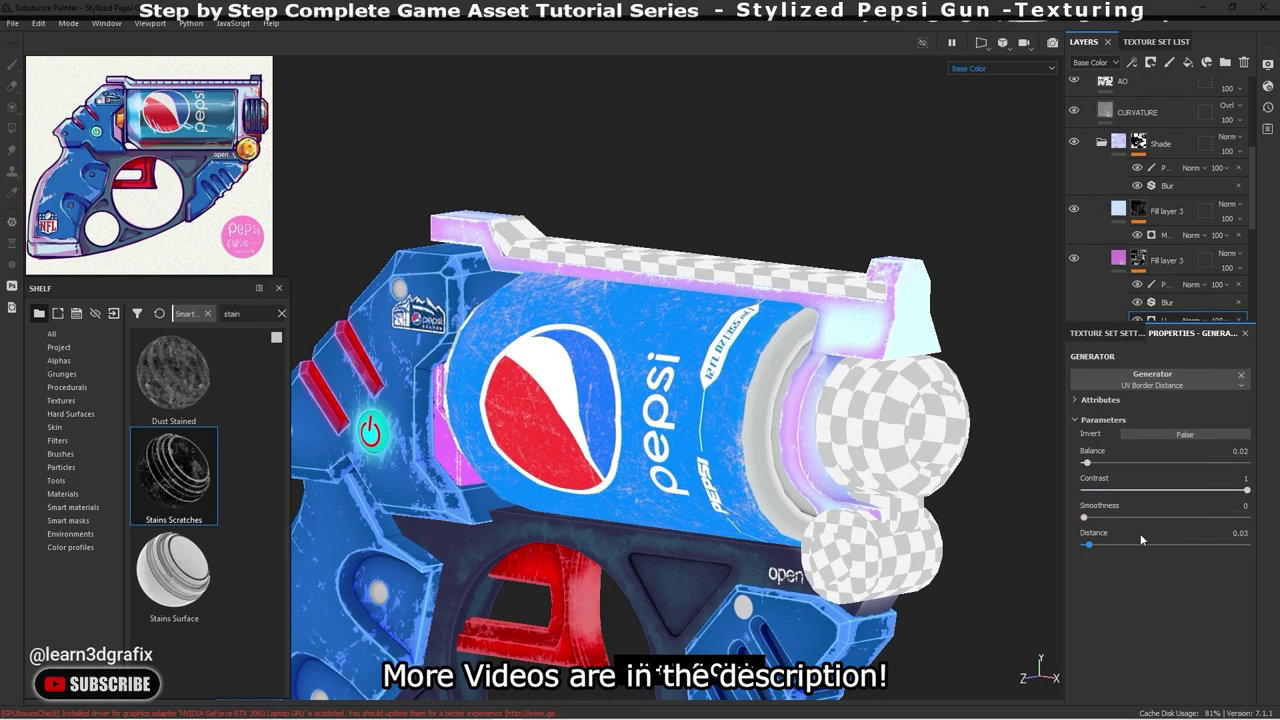
drag(1090, 548, 1098, 548)
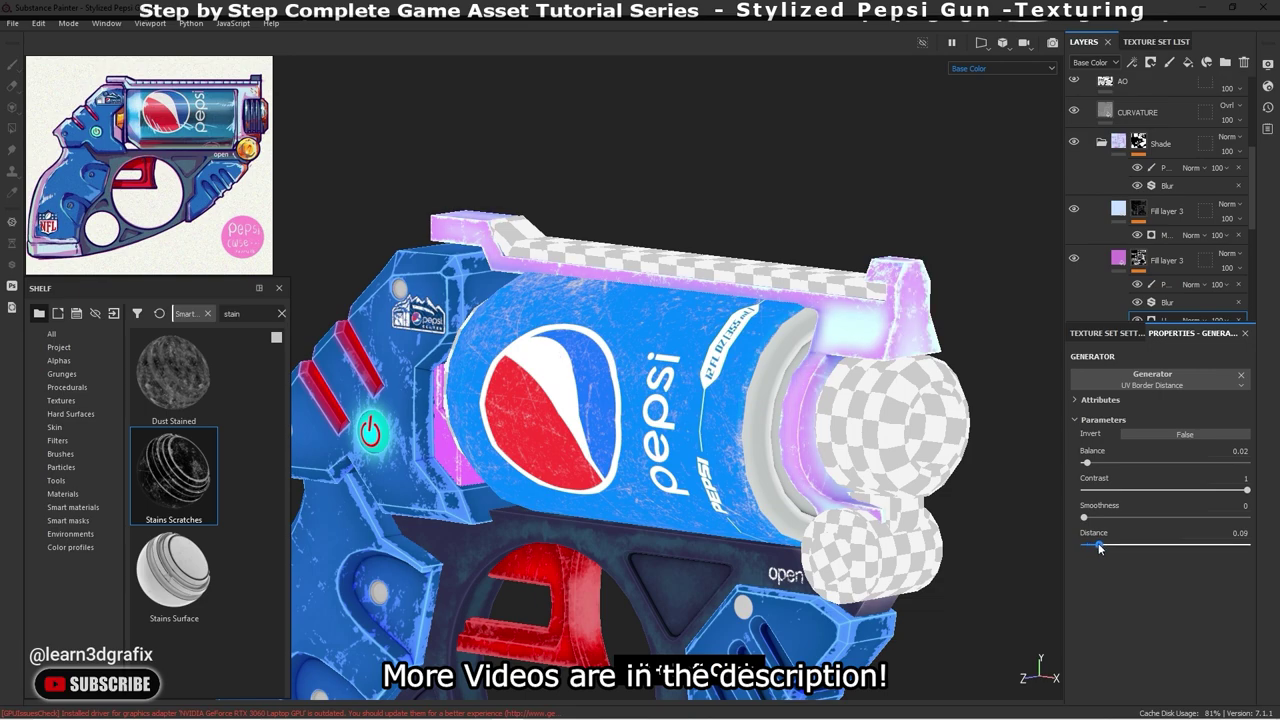
- Lower the lilac layer's opacity to 77 and view the full material
scroll(854, 400, up, 2)
click(1262, 292)
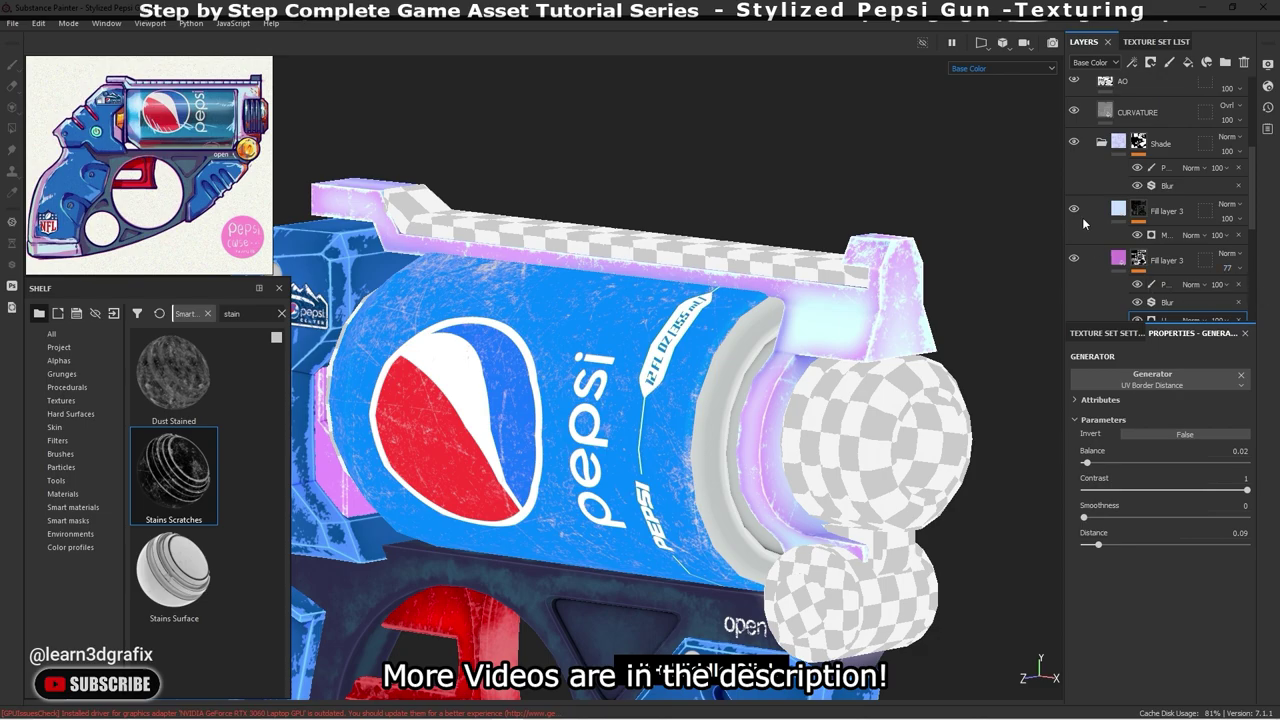
key(m)
mouse_move(948, 266)
alt+mouse_down()
mouse_move(935, 302)
mouse_move(1040, 312)
alt+mouse_up()
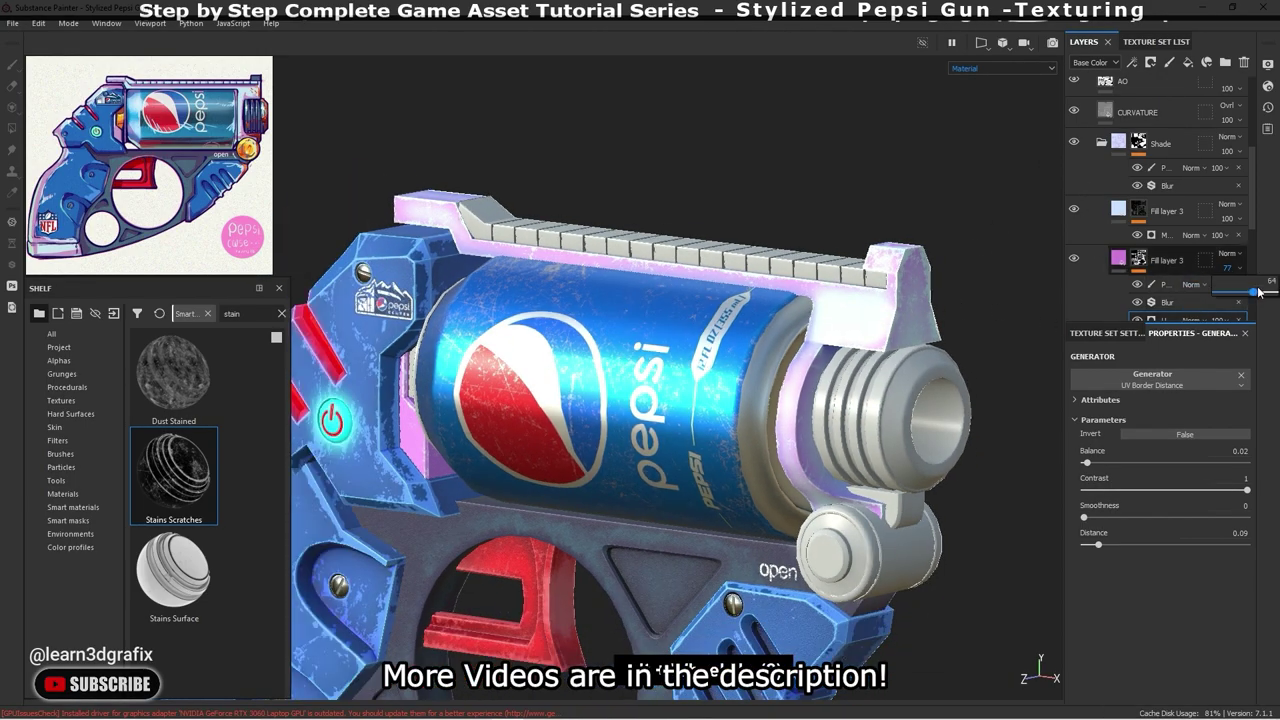
- Raise the lilac rail's Blur filter intensity to 3.56
key(f)
scroll(777, 299, up, 2)
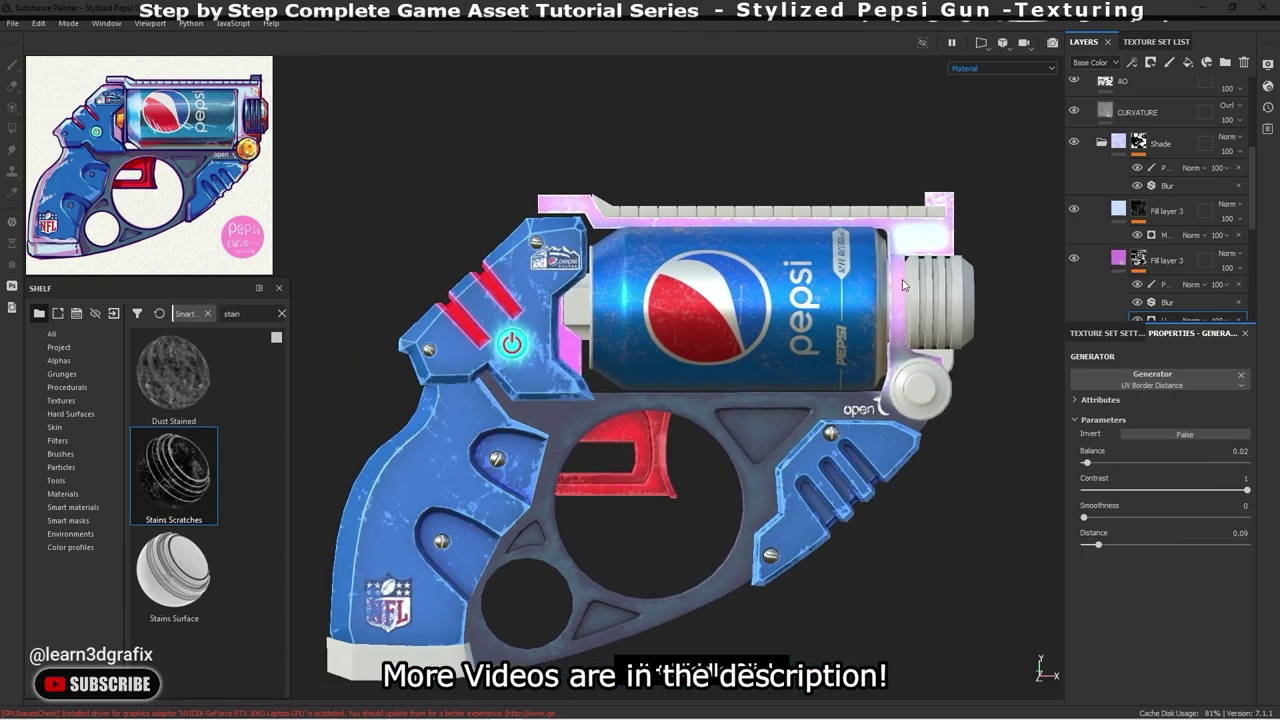
scroll(777, 299, up, 2)
alt+drag(777, 299, 815, 322)
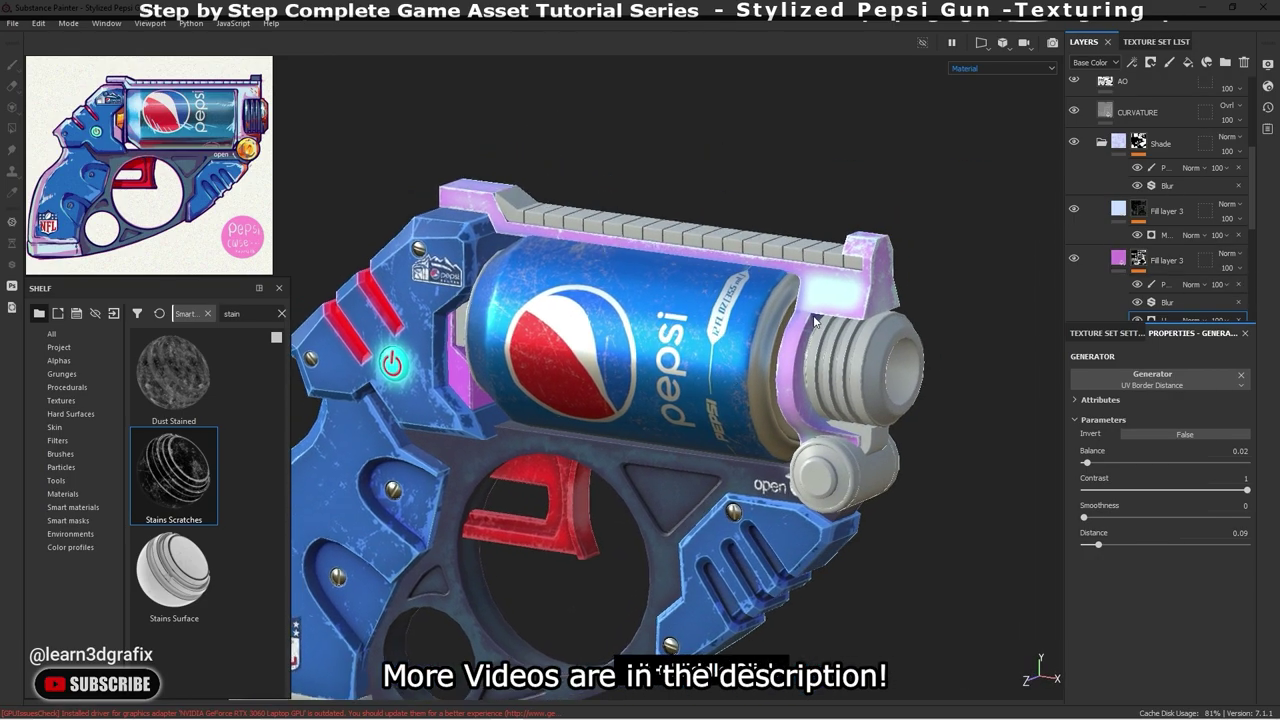
scroll(815, 321, up, 2)
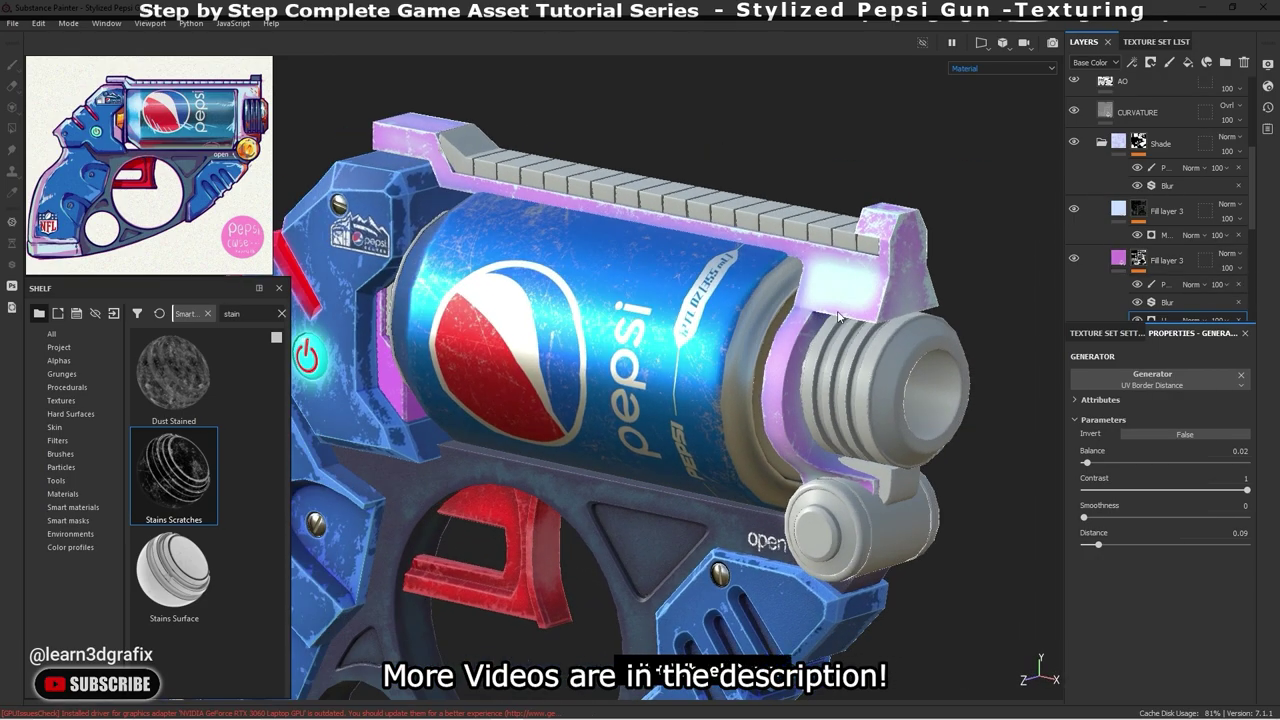
scroll(815, 321, up, 2)
click(1178, 301)
drag(1123, 449, 1121, 444)
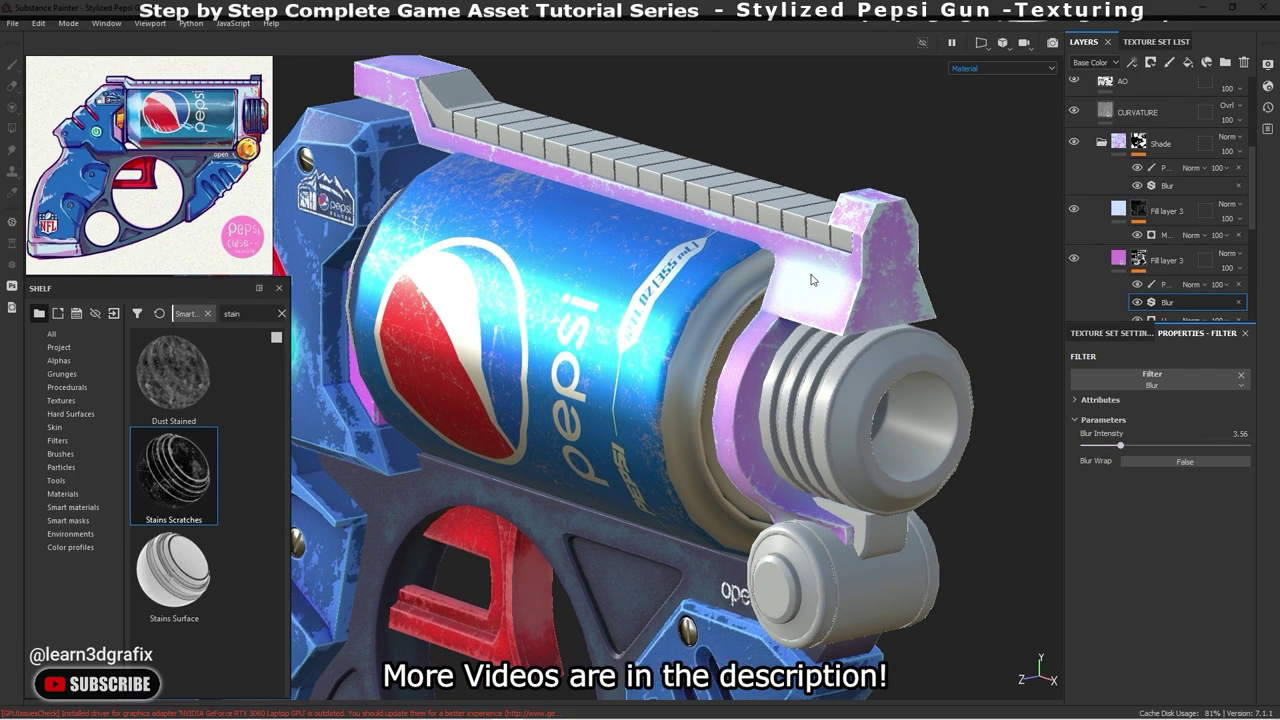
alt+drag(815, 281, 940, 250)
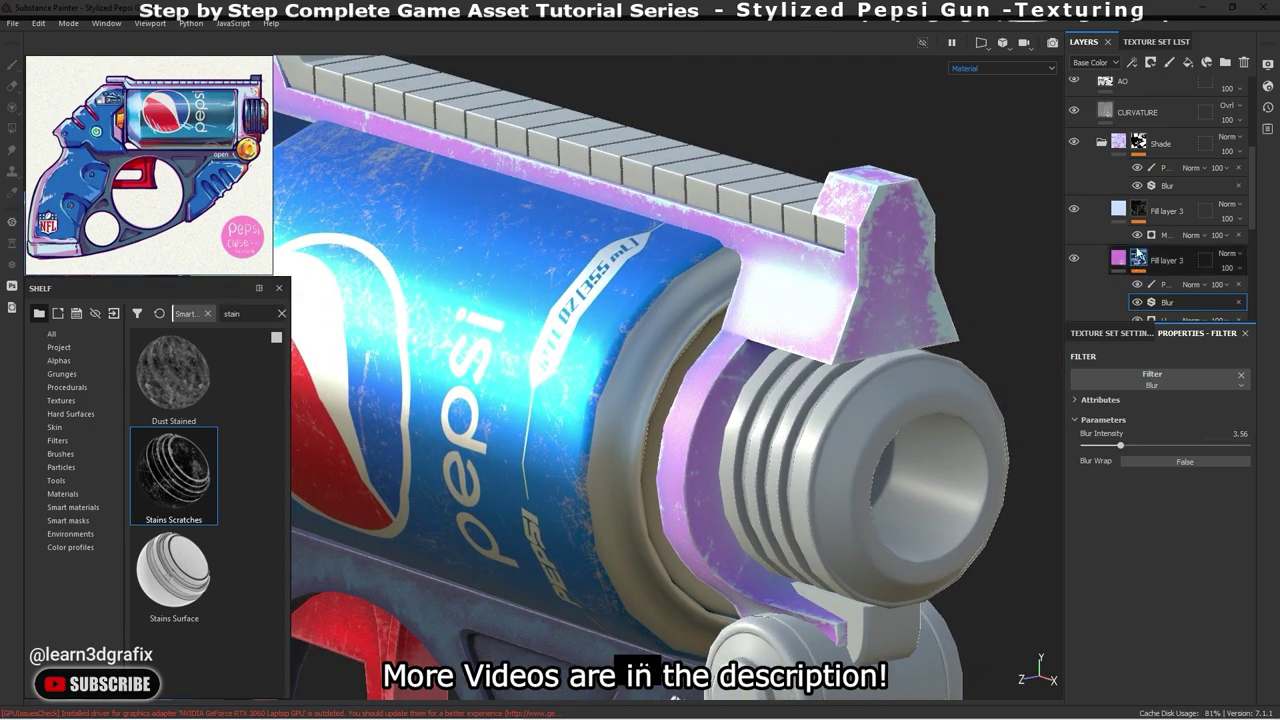
- Compare the upper Fill layer 3 on and off, then set its mask Global Balance to about 0.37
click(1074, 209)
click(1075, 209)
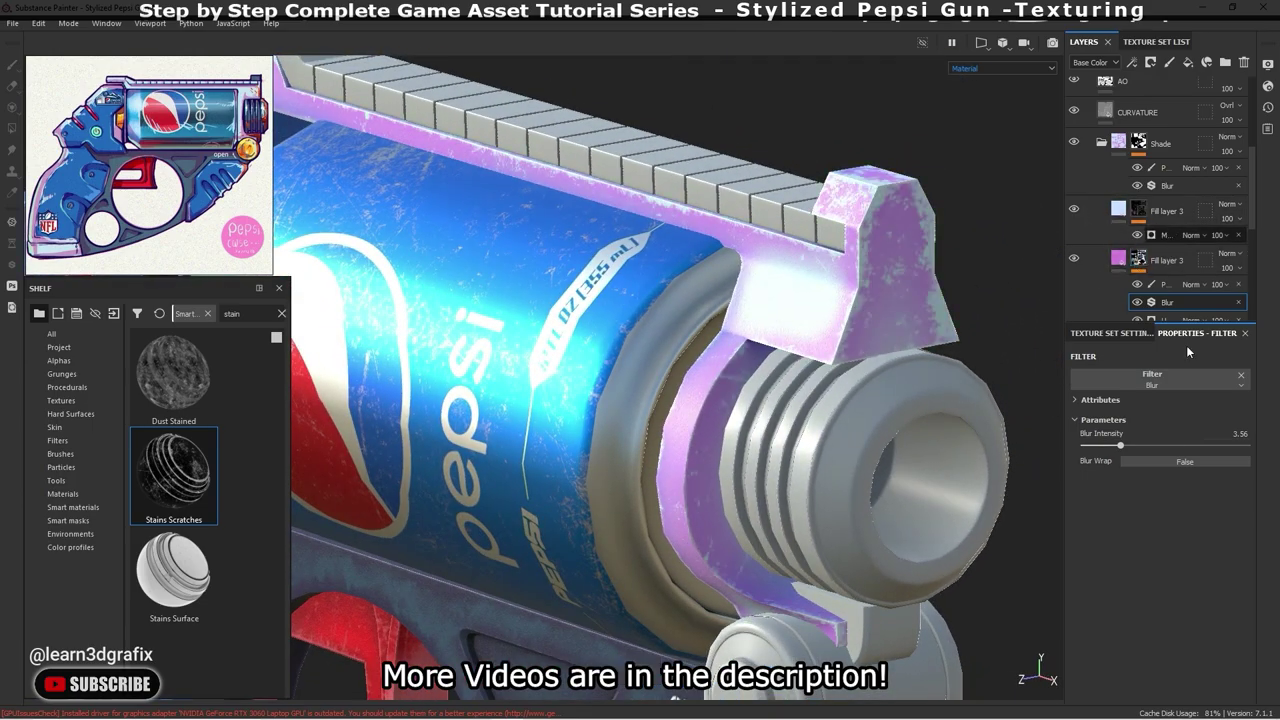
click(1171, 234)
mouse_move(1162, 490)
mouse_down()
mouse_move(1123, 490)
mouse_move(1147, 492)
mouse_up()
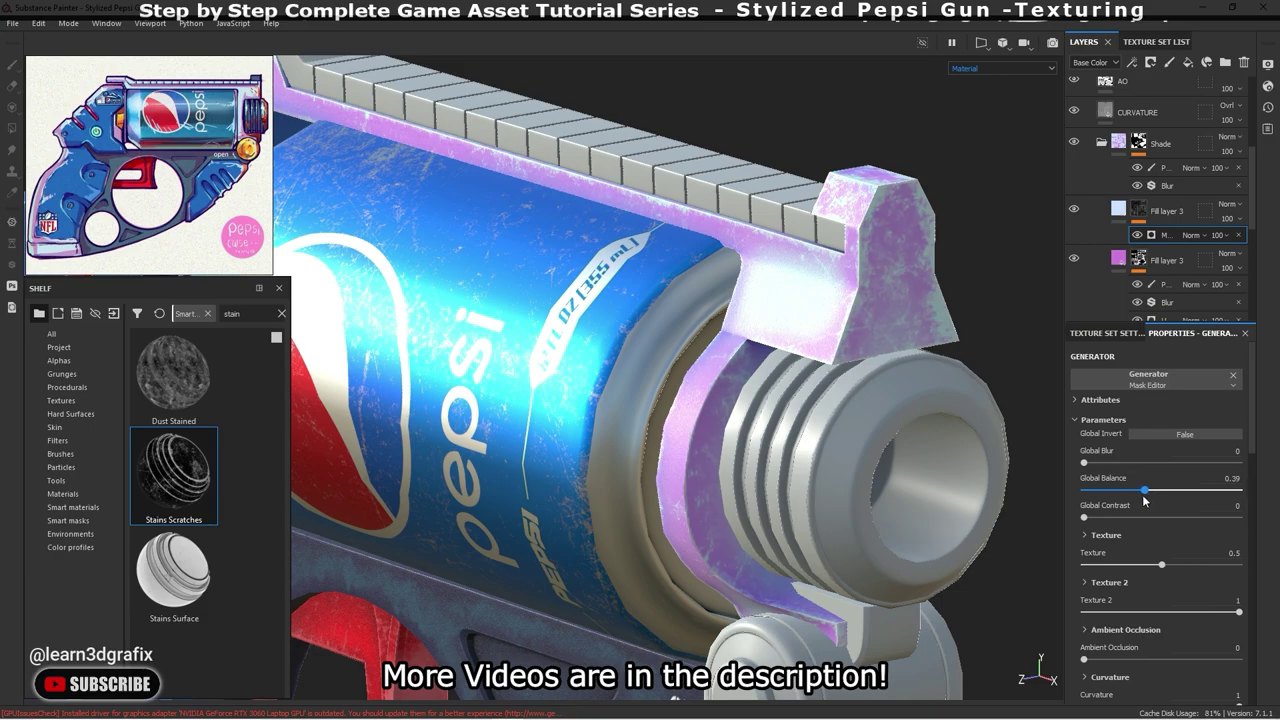
mouse_move(895, 351)
alt+mouse_down()
mouse_move(941, 298)
mouse_move(680, 378)
alt+mouse_up()
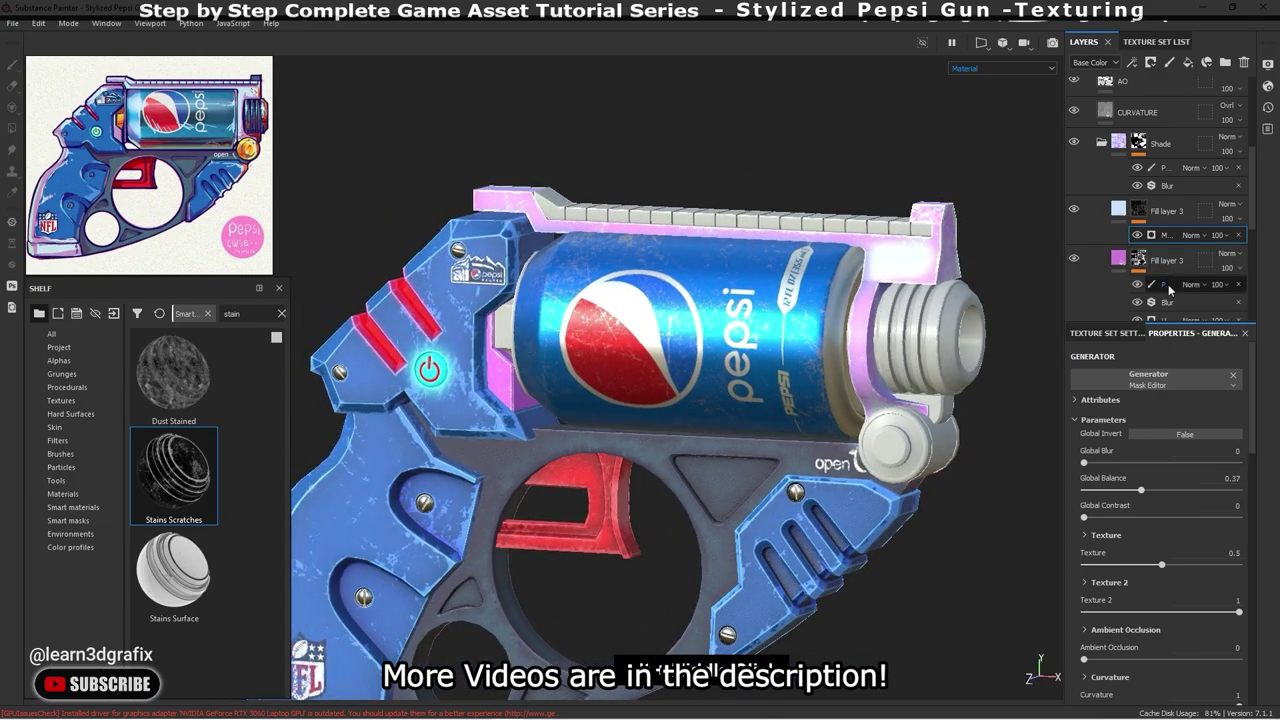
click(1138, 211)
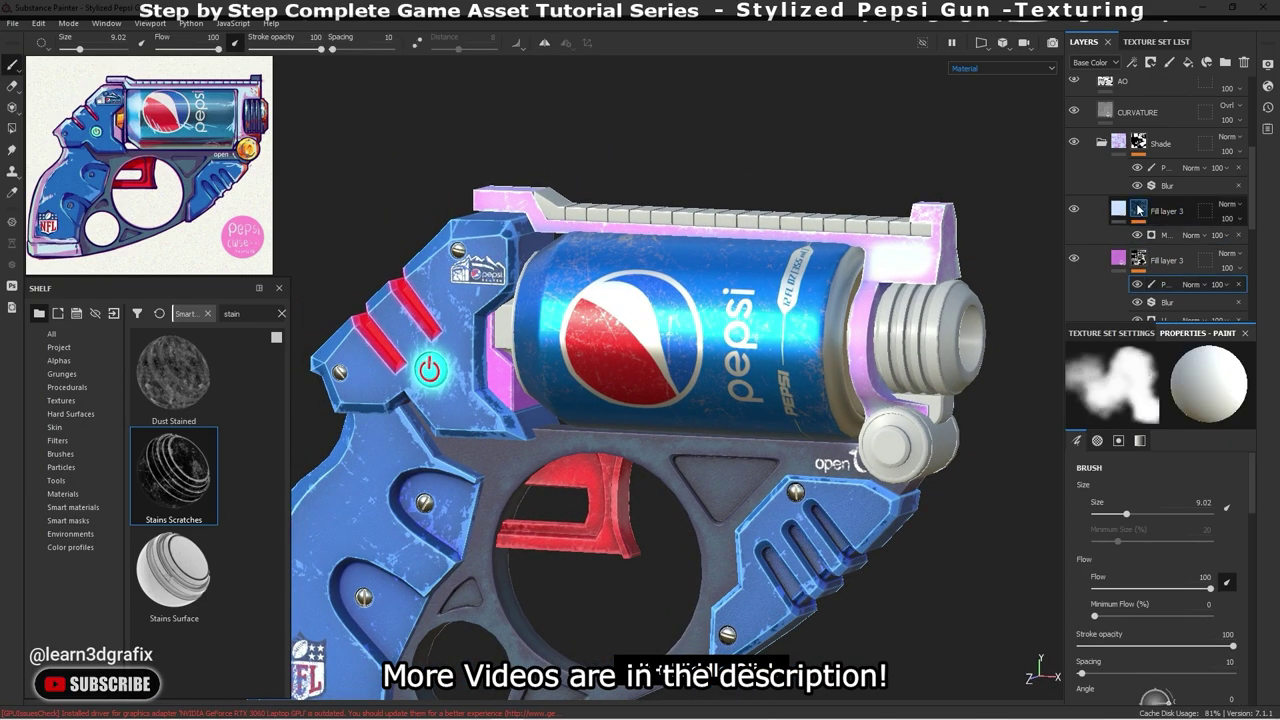
right_click(1143, 213)
click(1125, 445)
scroll(507, 358, up, 3)
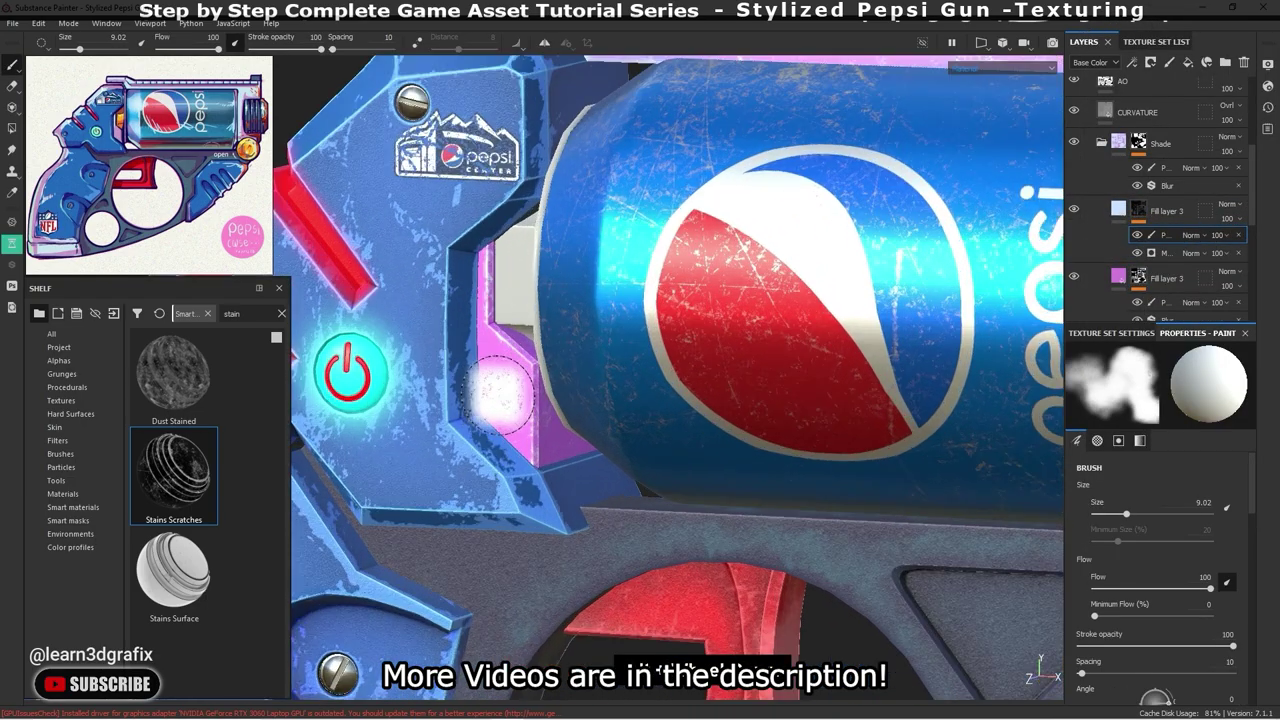
scroll(507, 358, up, 3)
mouse_move(507, 358)
shift+right_down()
mouse_move(468, 285)
mouse_move(482, 282)
shift+right_up()
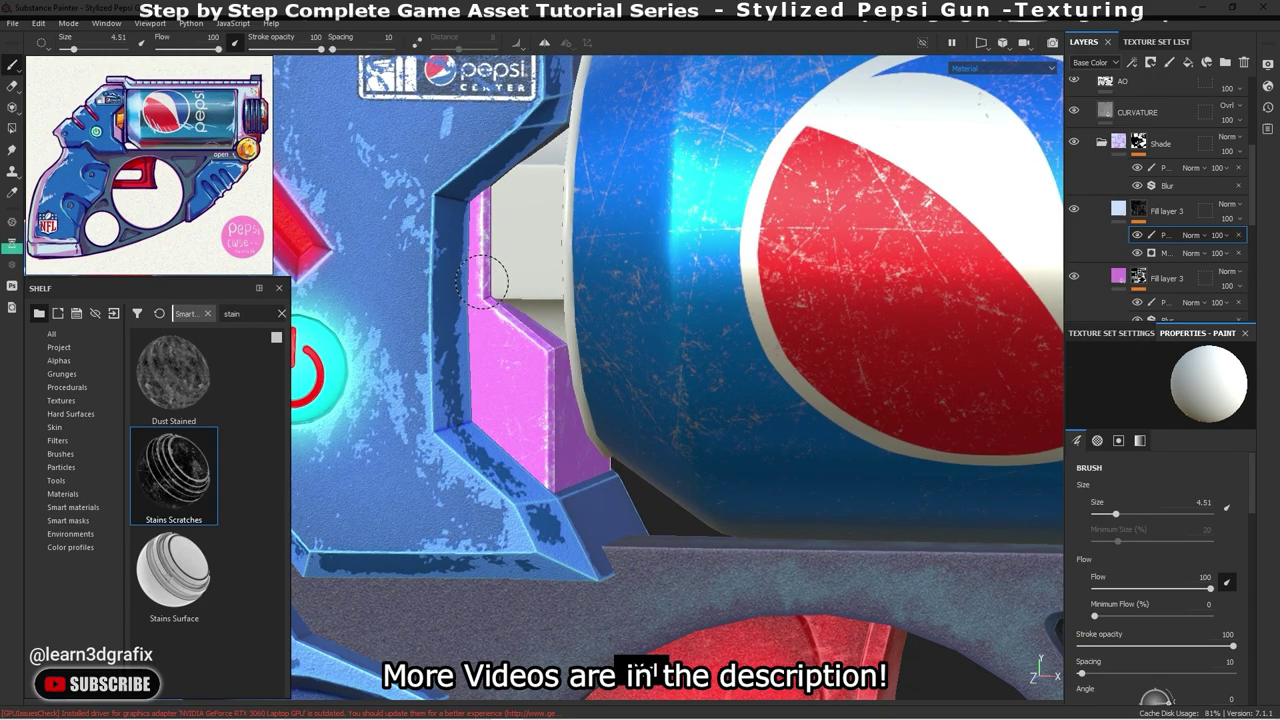
scroll(482, 283, up, 2)
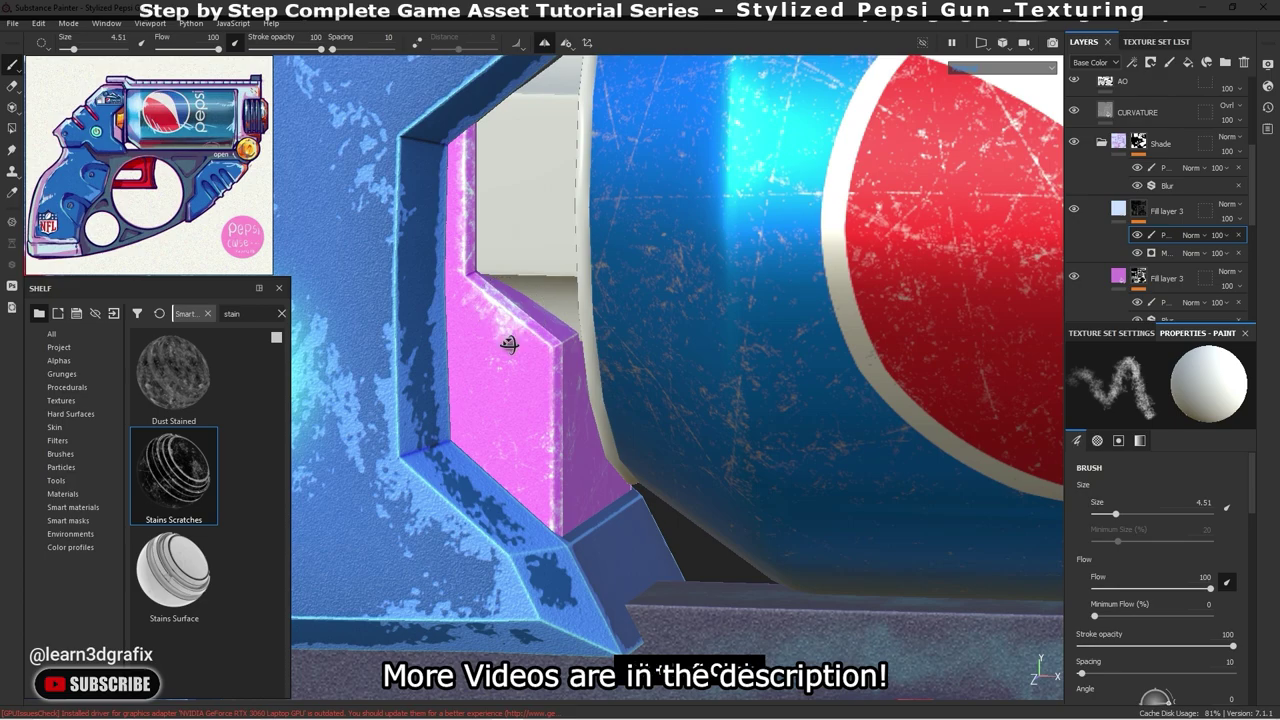
alt+drag(509, 344, 480, 346)
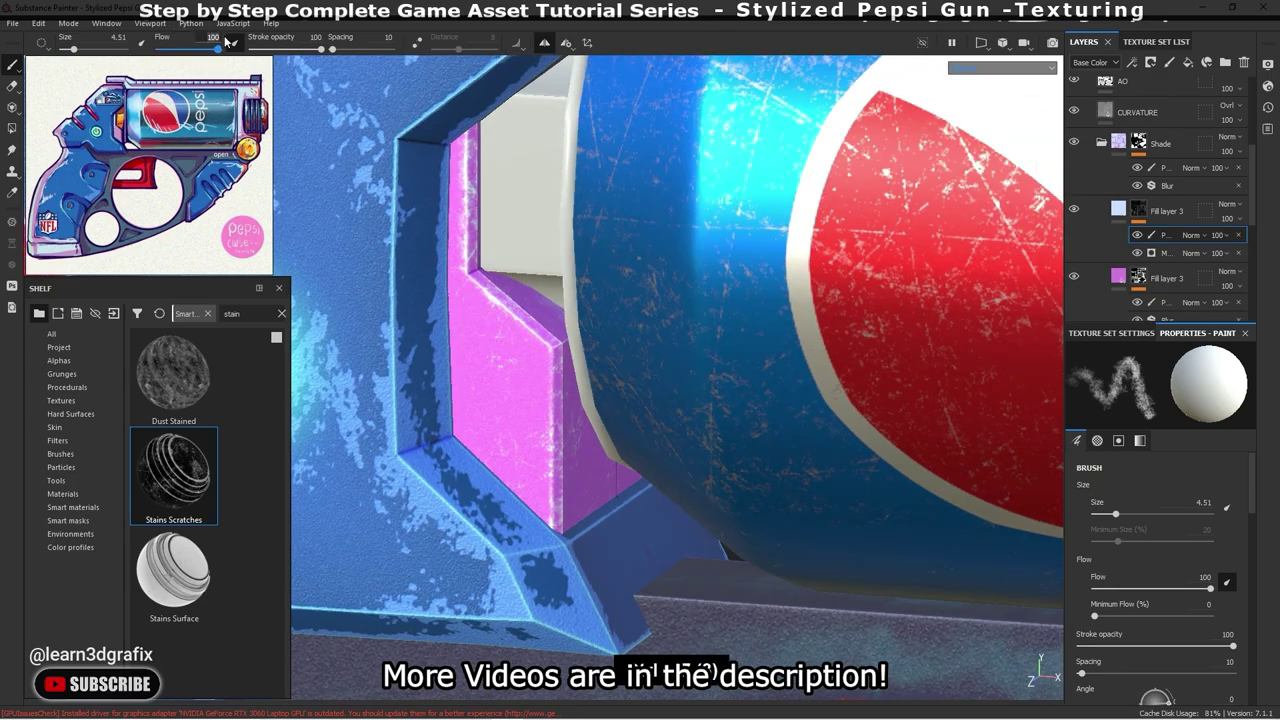
text(20)
key(Return)
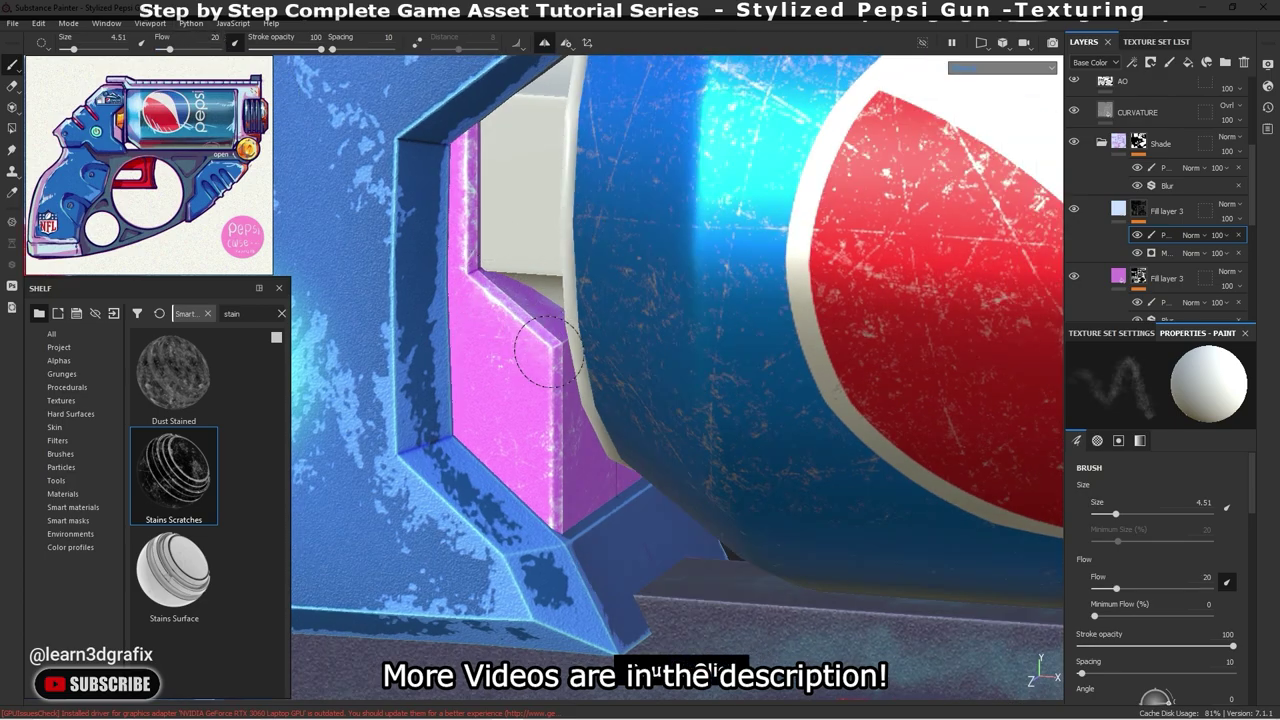
mouse_move(550, 350)
mouse_down()
mouse_move(465, 268)
mouse_move(546, 324)
mouse_move(550, 466)
mouse_up()
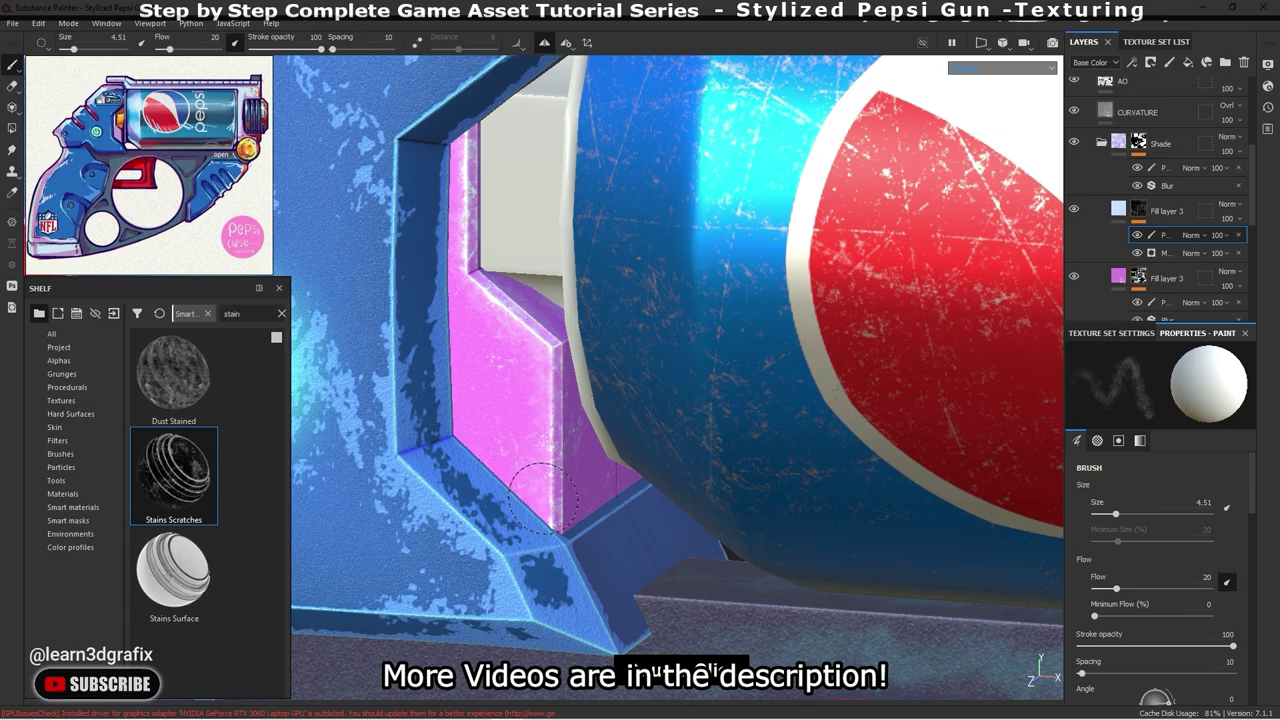
mouse_move(551, 364)
mouse_down()
mouse_move(529, 429)
mouse_move(576, 483)
mouse_move(443, 155)
mouse_up()
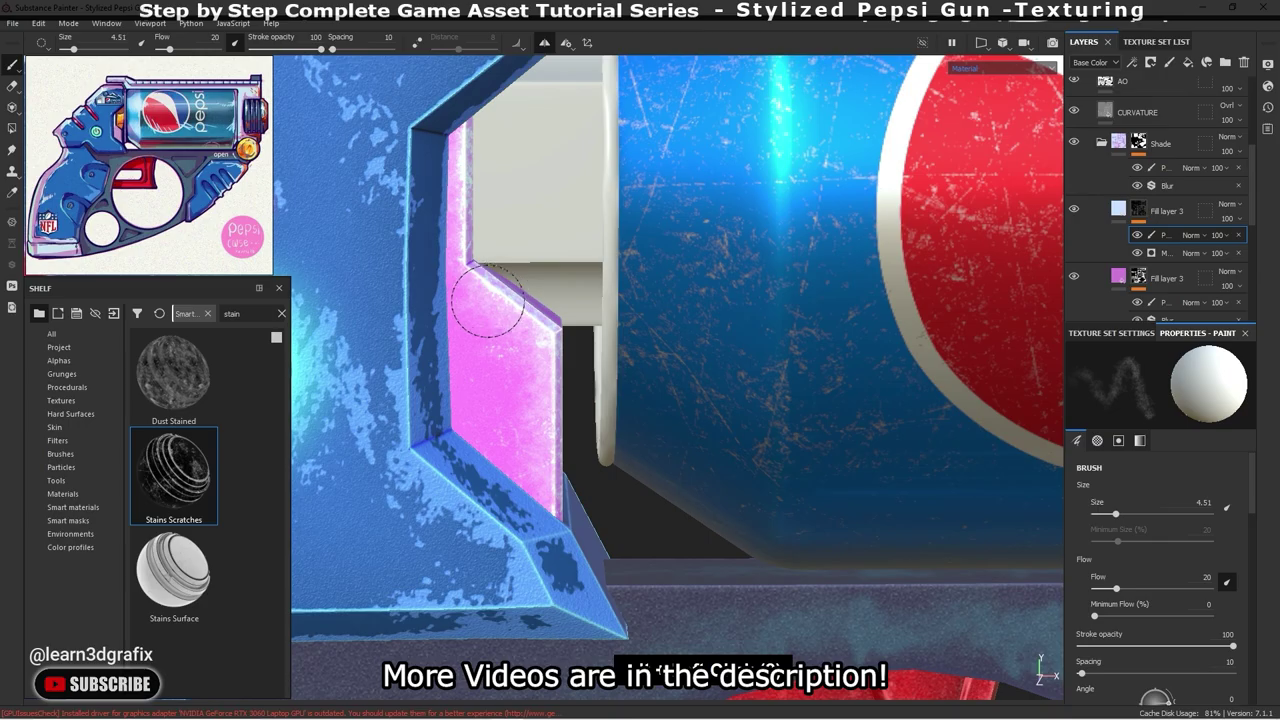
drag(487, 303, 533, 488)
alt+drag(545, 310, 518, 293)
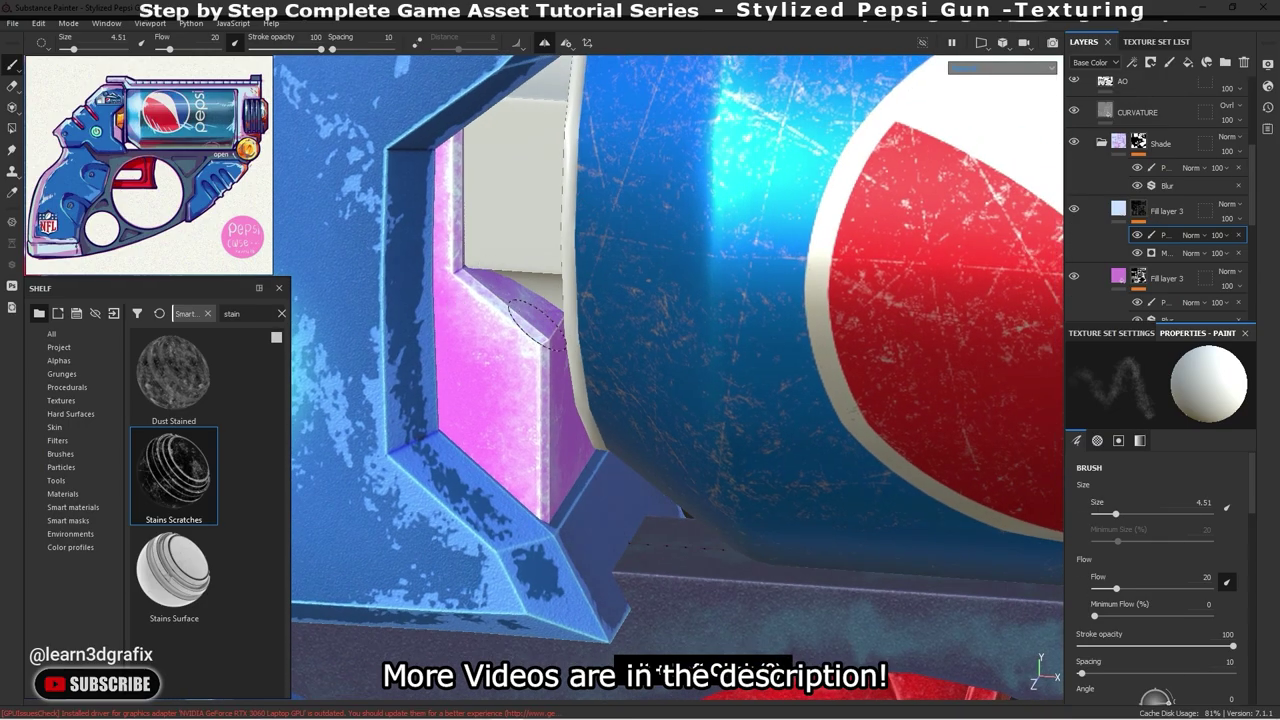
scroll(557, 490, down, 5)
alt+drag(557, 490, 640, 380)
scroll(722, 282, up, 5)
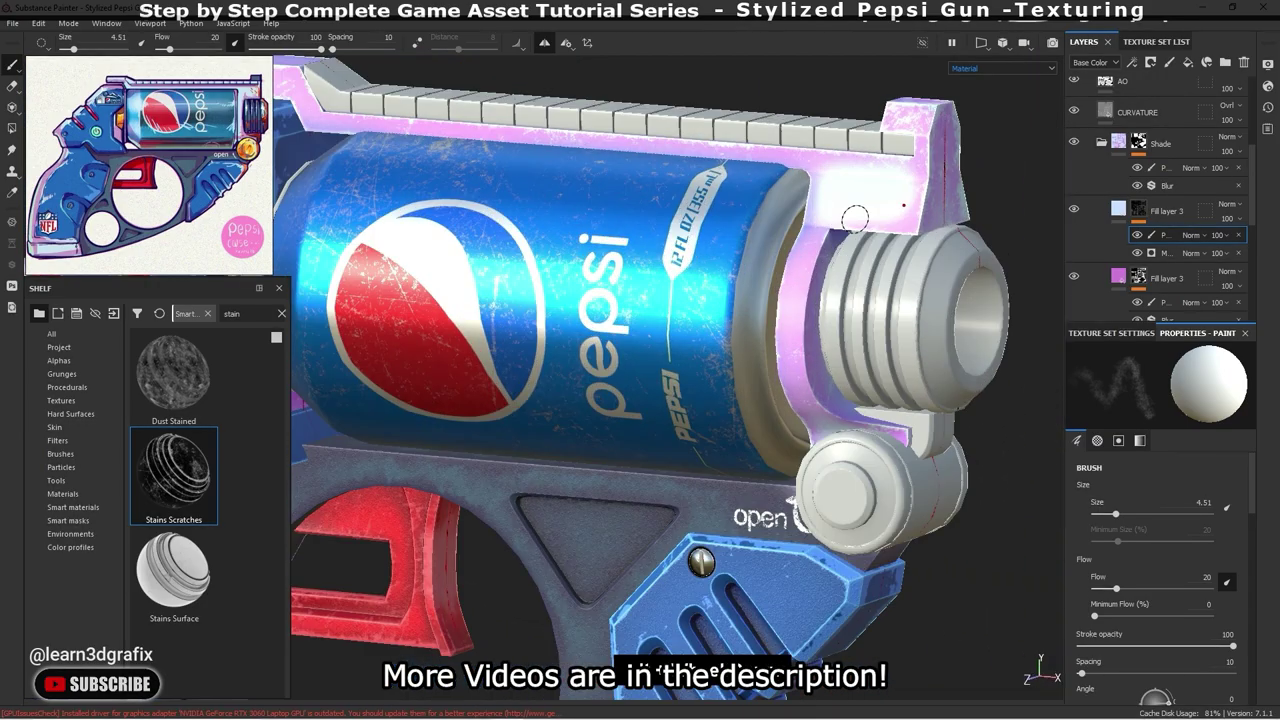
scroll(722, 282, up, 3)
scroll(722, 282, up, 2)
ctrl+right_drag(722, 282, 714, 271)
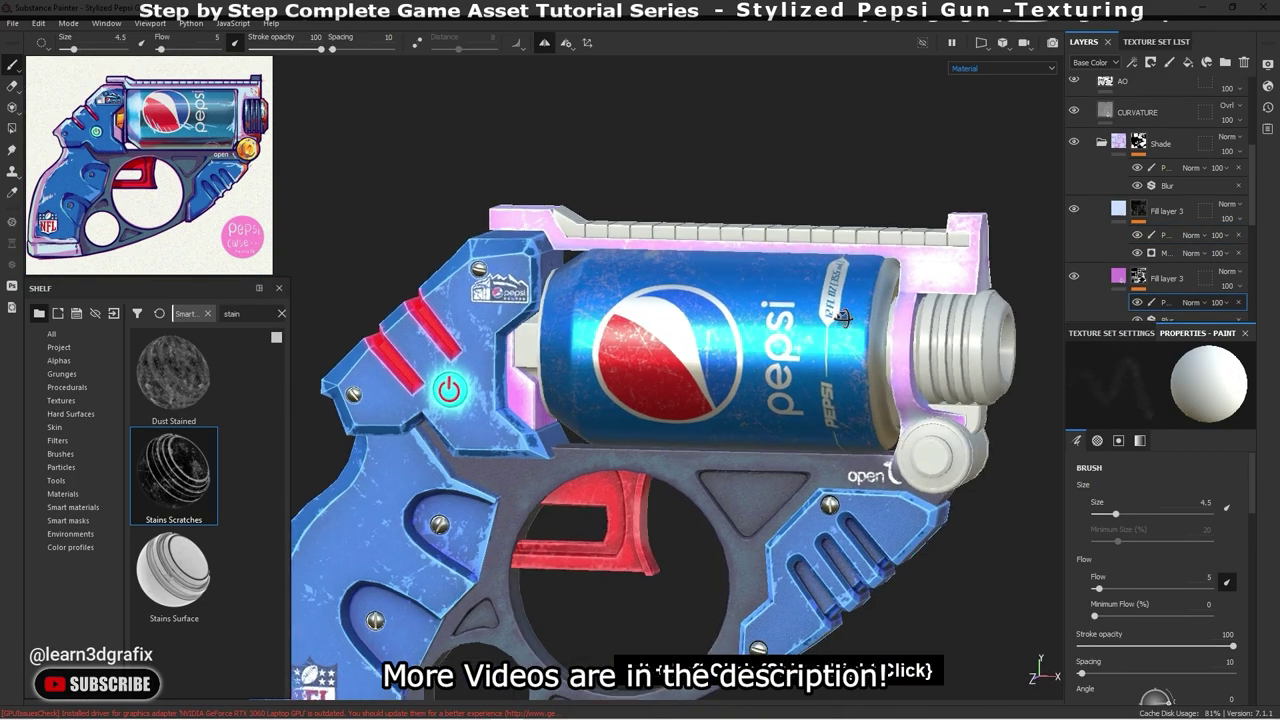
mouse_move(760, 330)
alt+mouse_down()
mouse_move(810, 285)
mouse_move(902, 296)
alt+mouse_up()
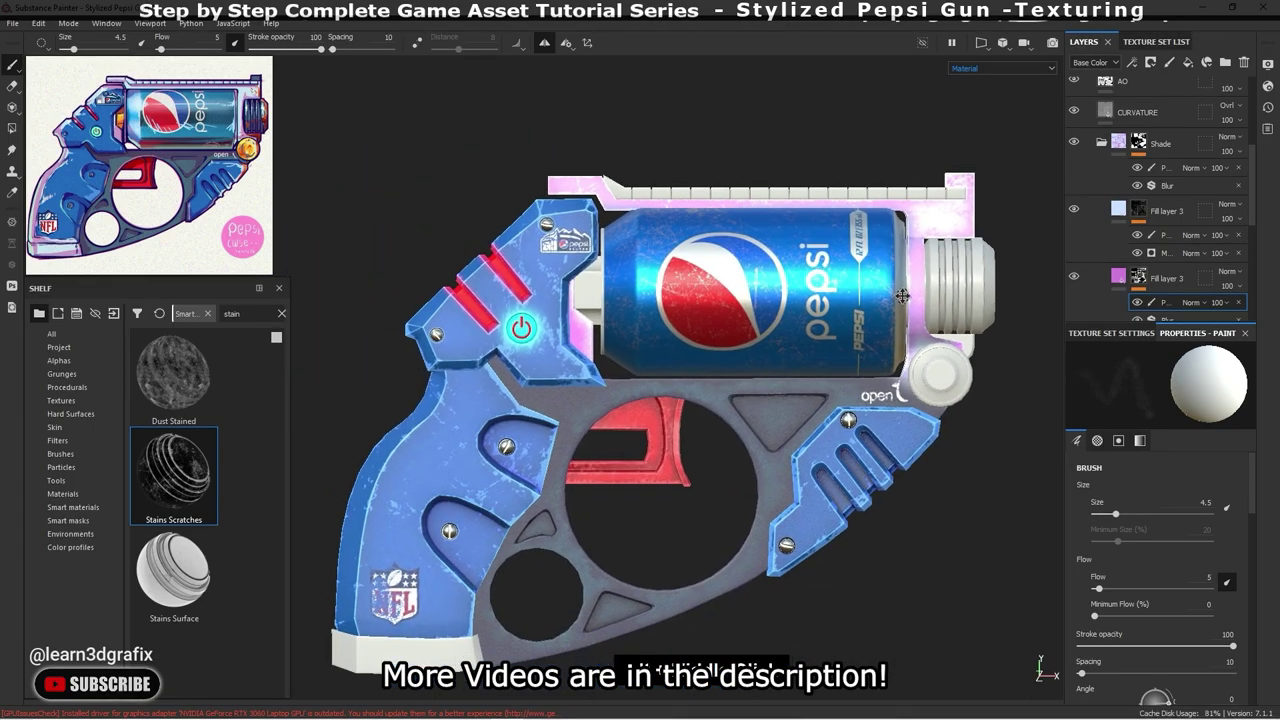
alt+middle_drag(902, 296, 888, 270)
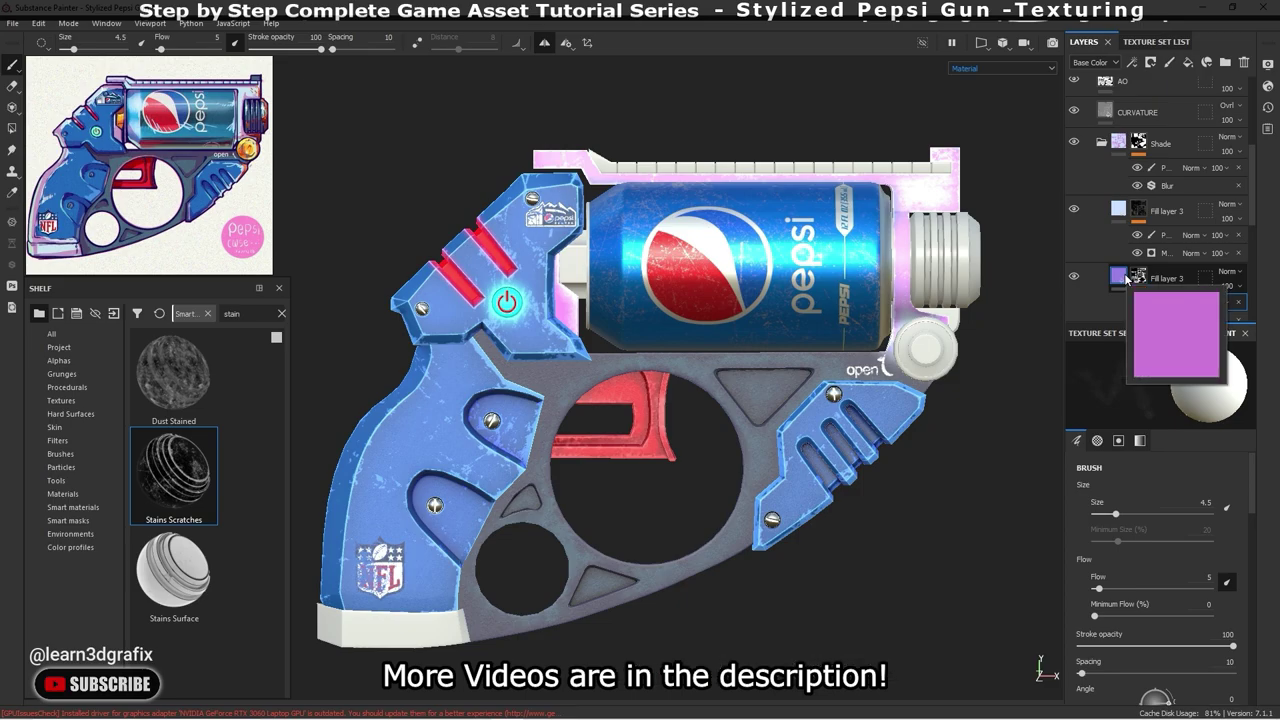
alt+drag(880, 300, 1040, 310)
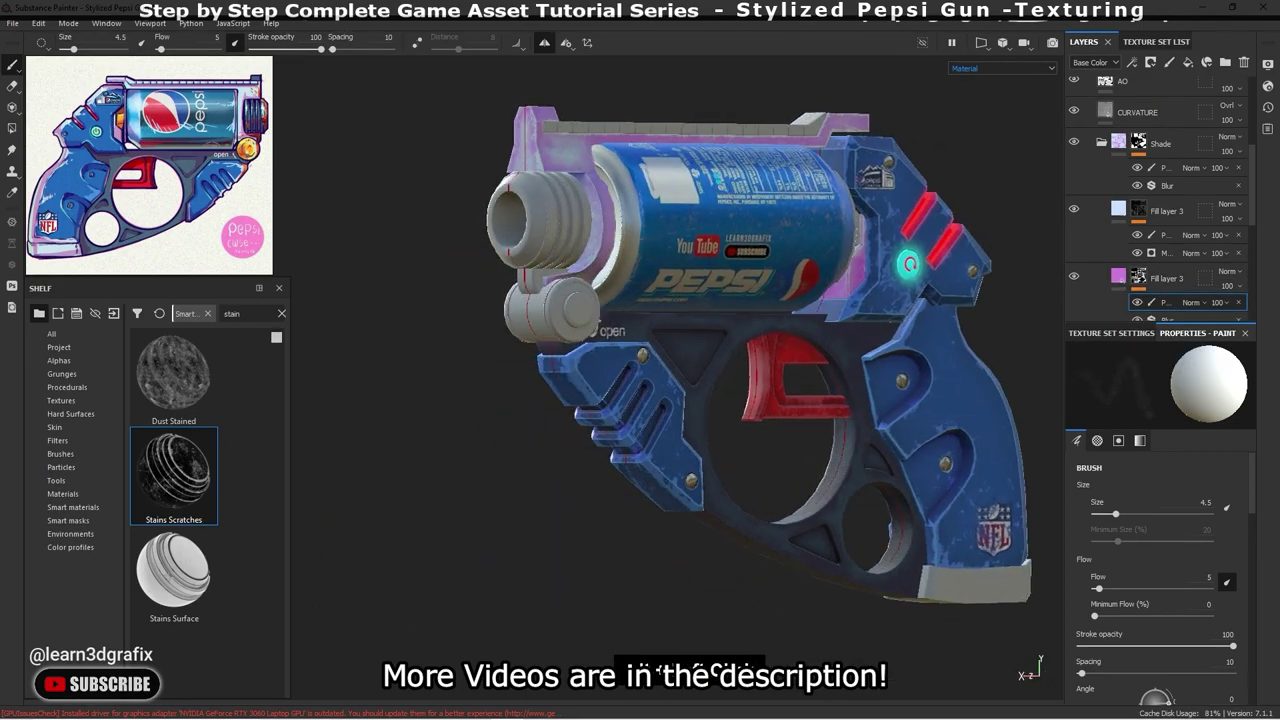
mouse_move(891, 320)
alt+mouse_down()
mouse_move(652, 337)
mouse_move(700, 330)
alt+mouse_up()
scroll(808, 318, up, 5)
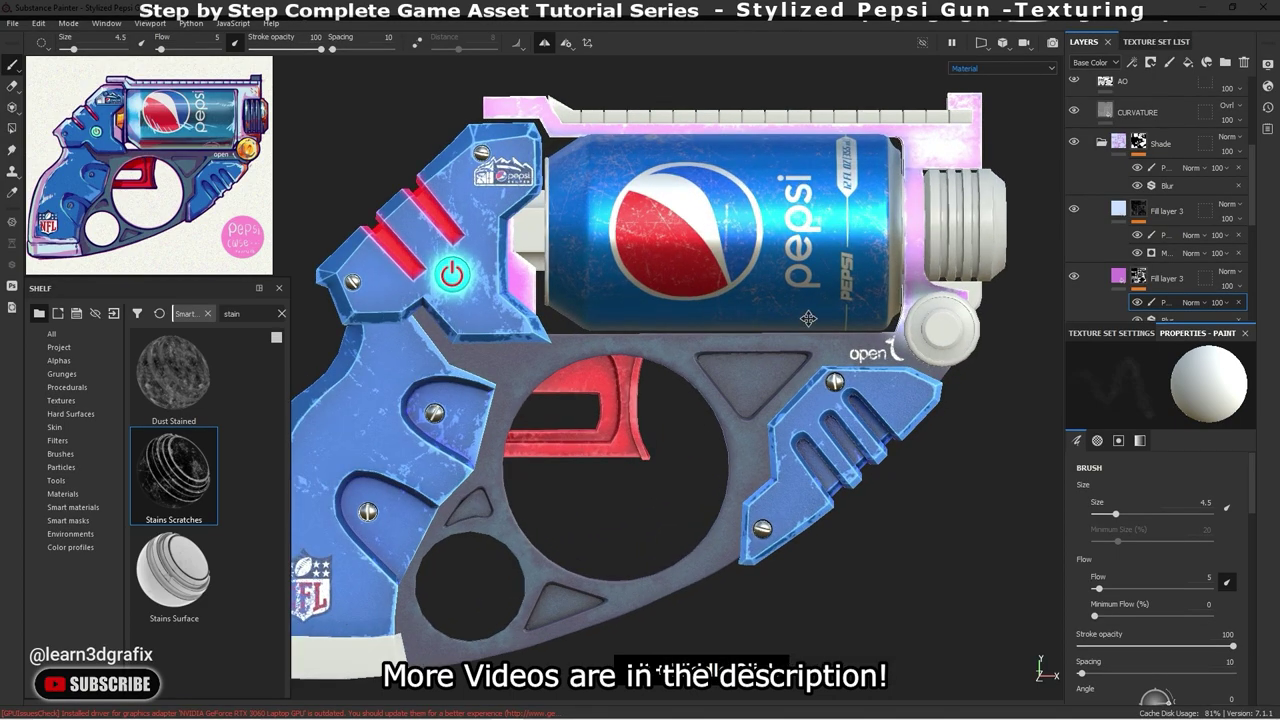
mouse_move(808, 318)
alt+mouse_down()
mouse_move(869, 313)
mouse_move(873, 330)
mouse_move(960, 344)
alt+mouse_up()
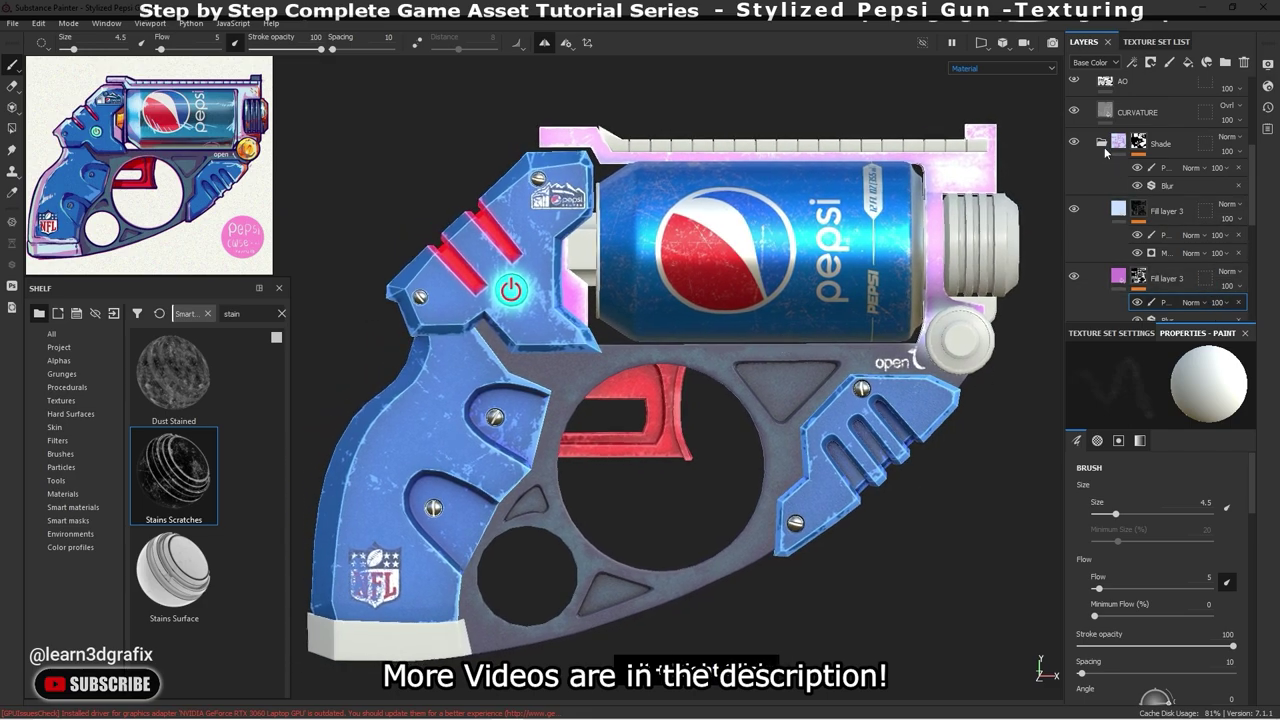
- Collapse the layer folders and move the GRIPS folder to the bottom, below FRAME
click(1103, 145)
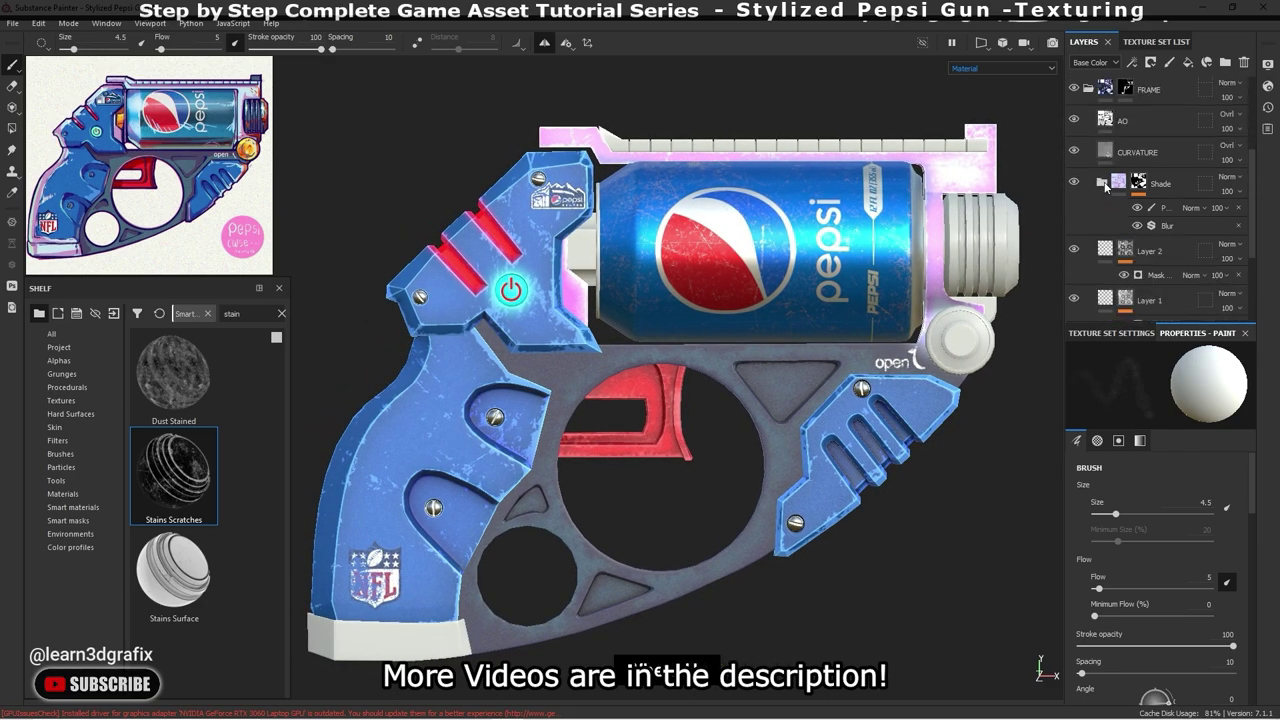
click(1104, 184)
click(1102, 176)
click(1091, 195)
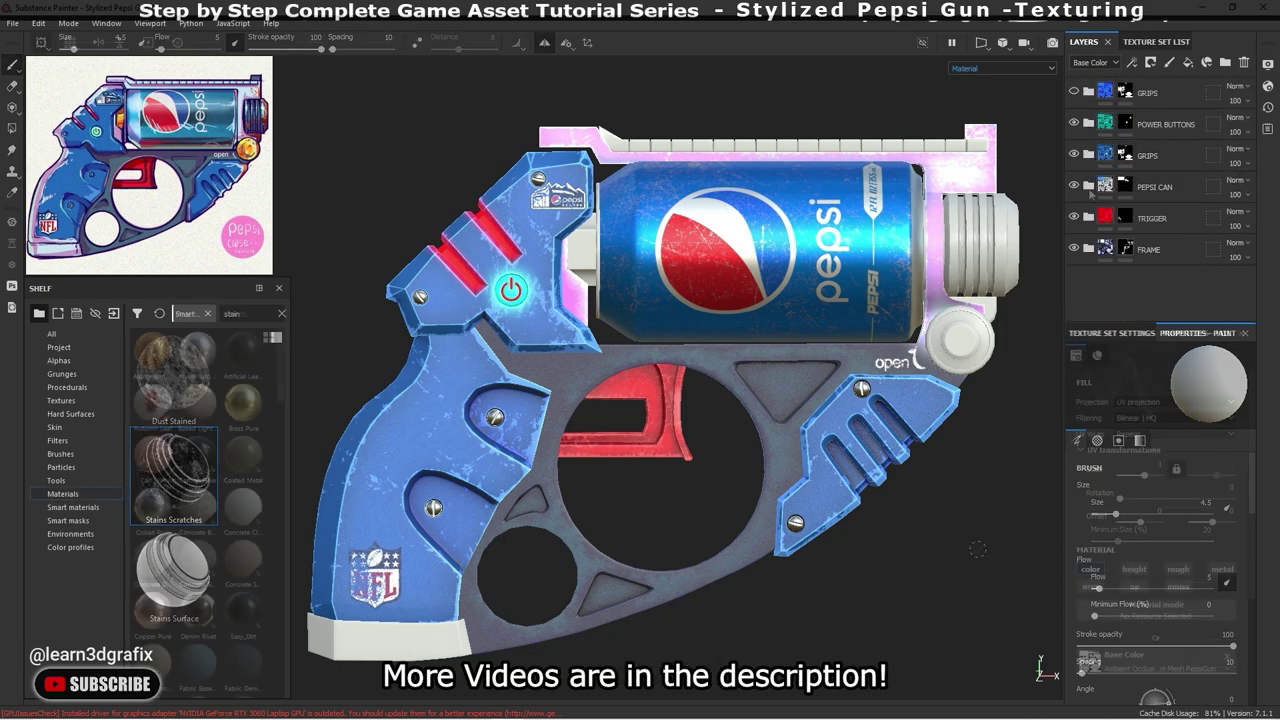
click(1149, 97)
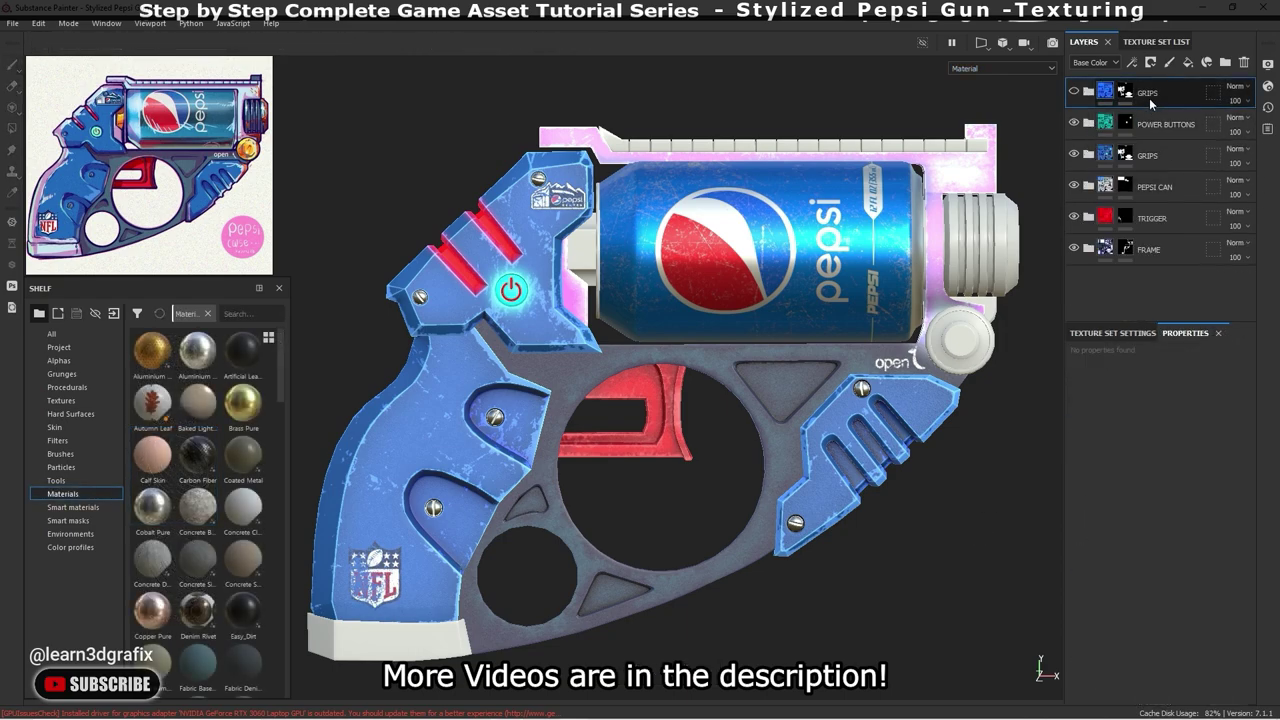
drag(1150, 100, 1148, 298)
text(BIG SC)
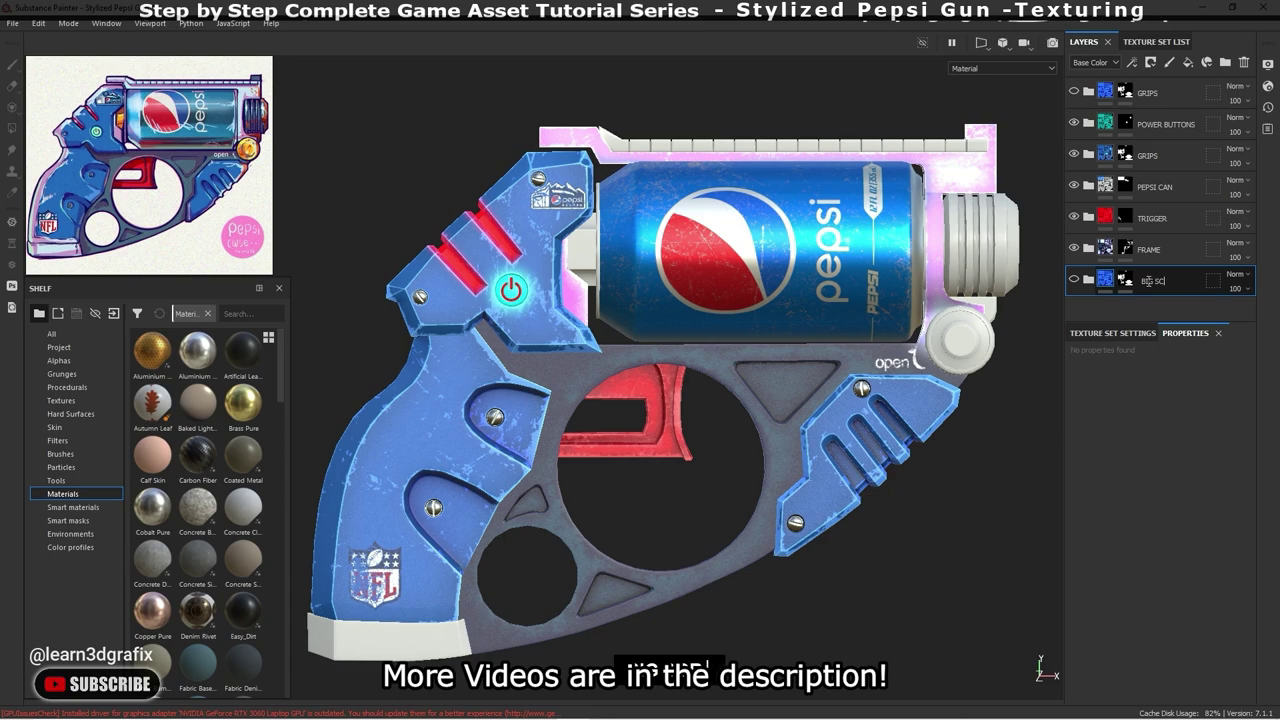
- Rename the folder BIG SCREW, add a black mask, and Polygon Fill (mesh) the round screw cap
text(REWS)
key(Return)
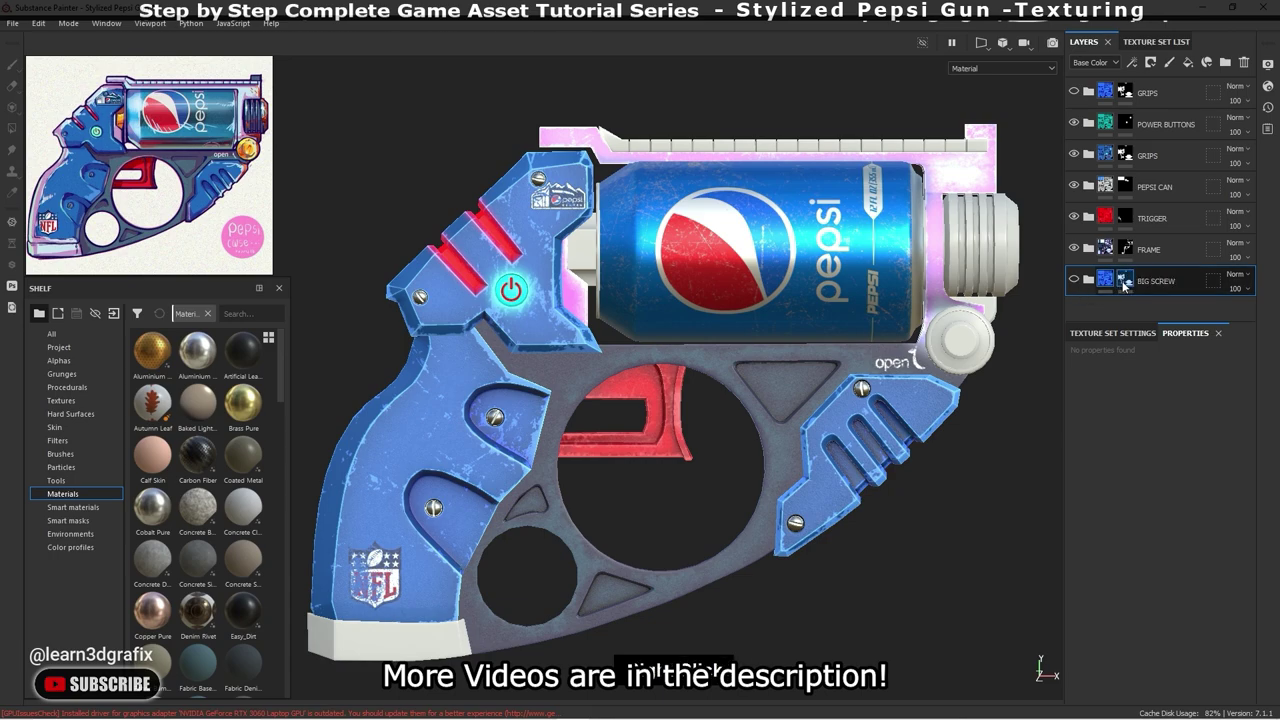
right_click(1140, 283)
click(1160, 43)
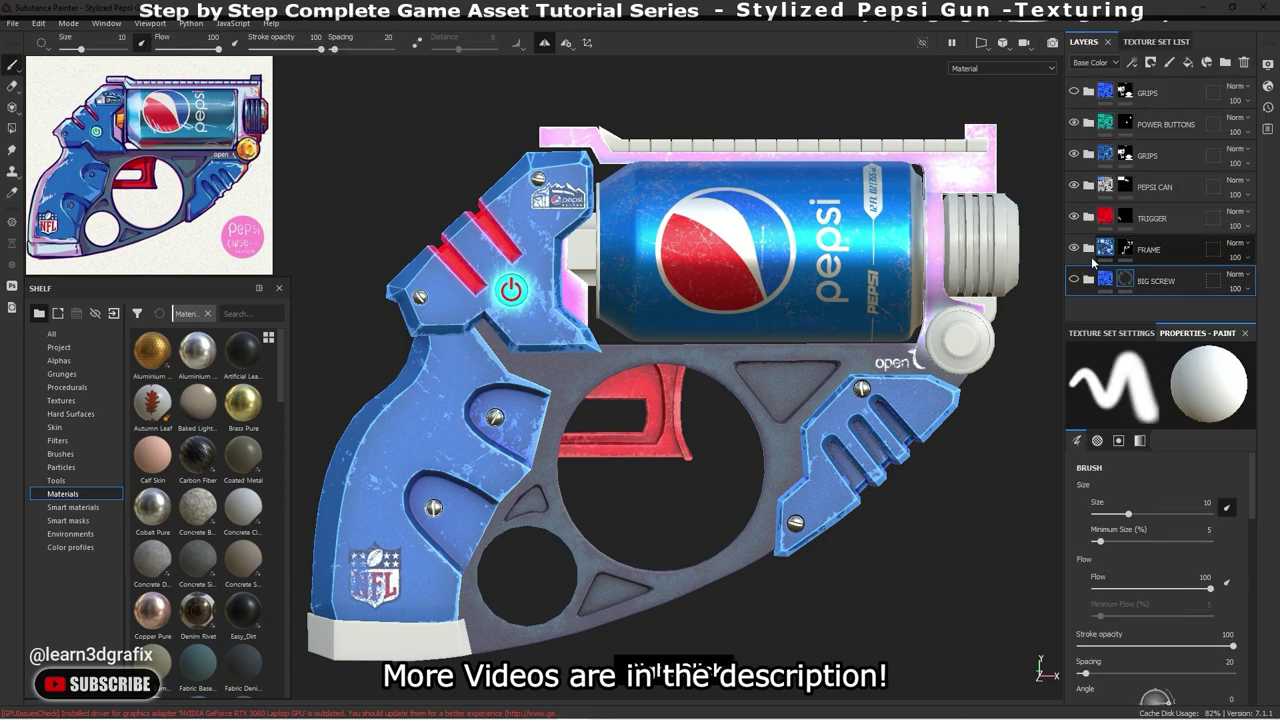
click(13, 130)
click(84, 43)
scroll(970, 348, up, 2)
scroll(970, 348, up, 3)
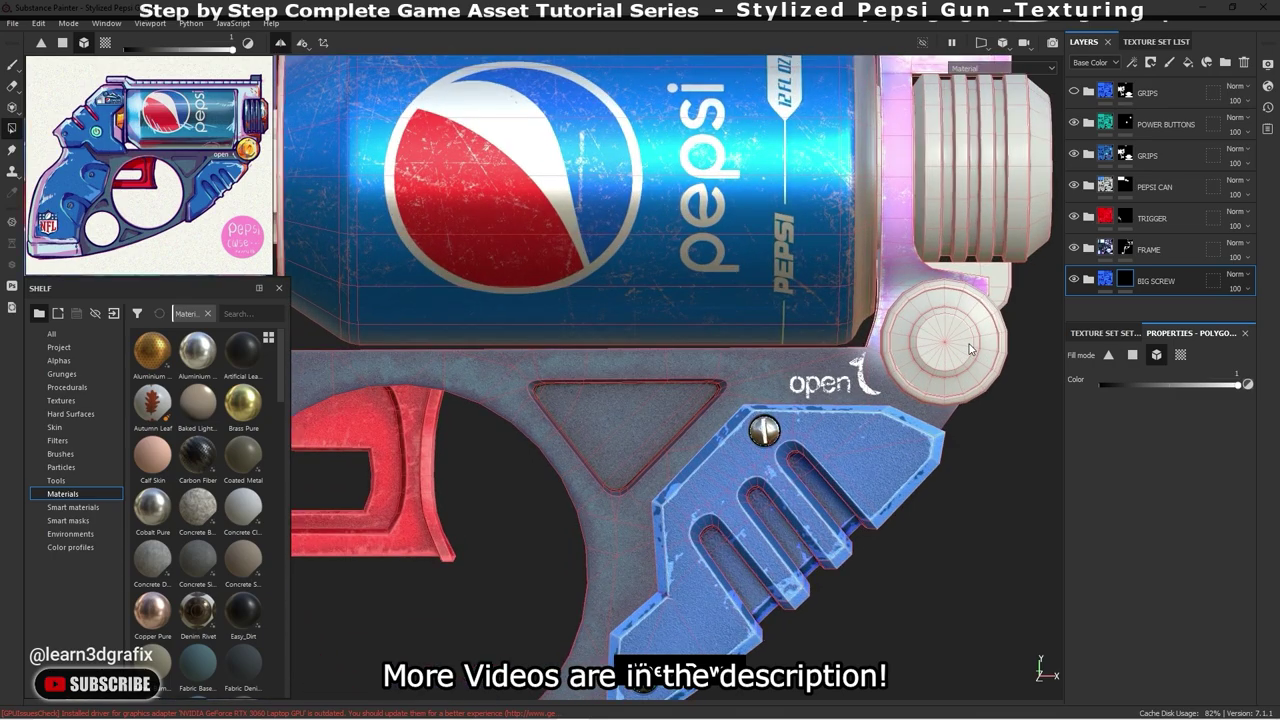
scroll(970, 348, down, 2)
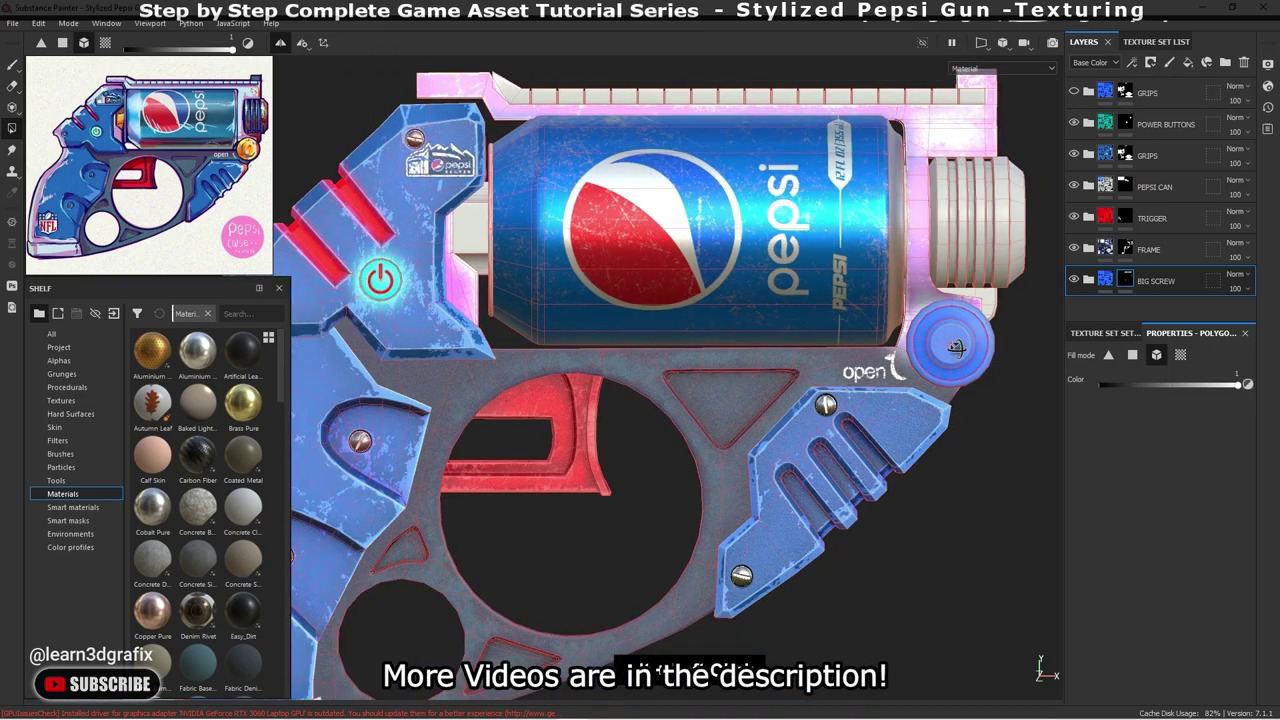
alt+drag(963, 353, 776, 317)
scroll(781, 344, up, 3)
scroll(781, 344, up, 2)
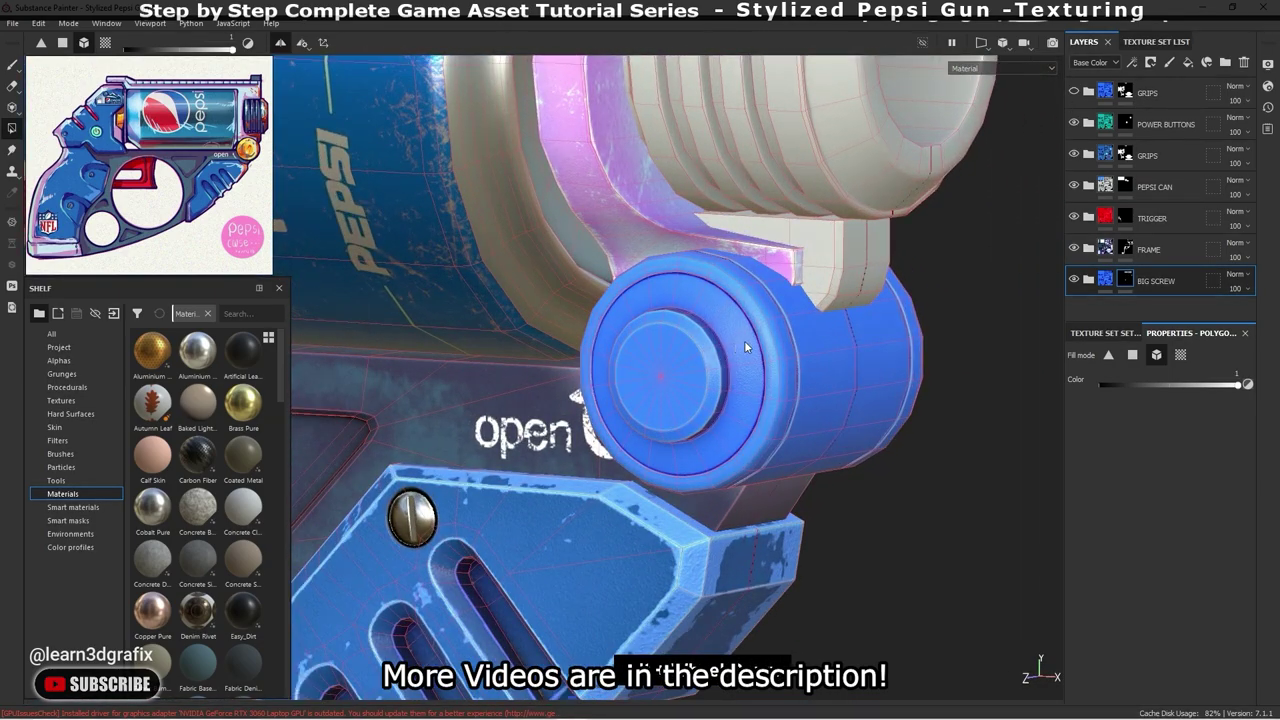
- Recolour the cap's Plastic Grainy fill layer from blue to orange
click(1088, 281)
click(1107, 298)
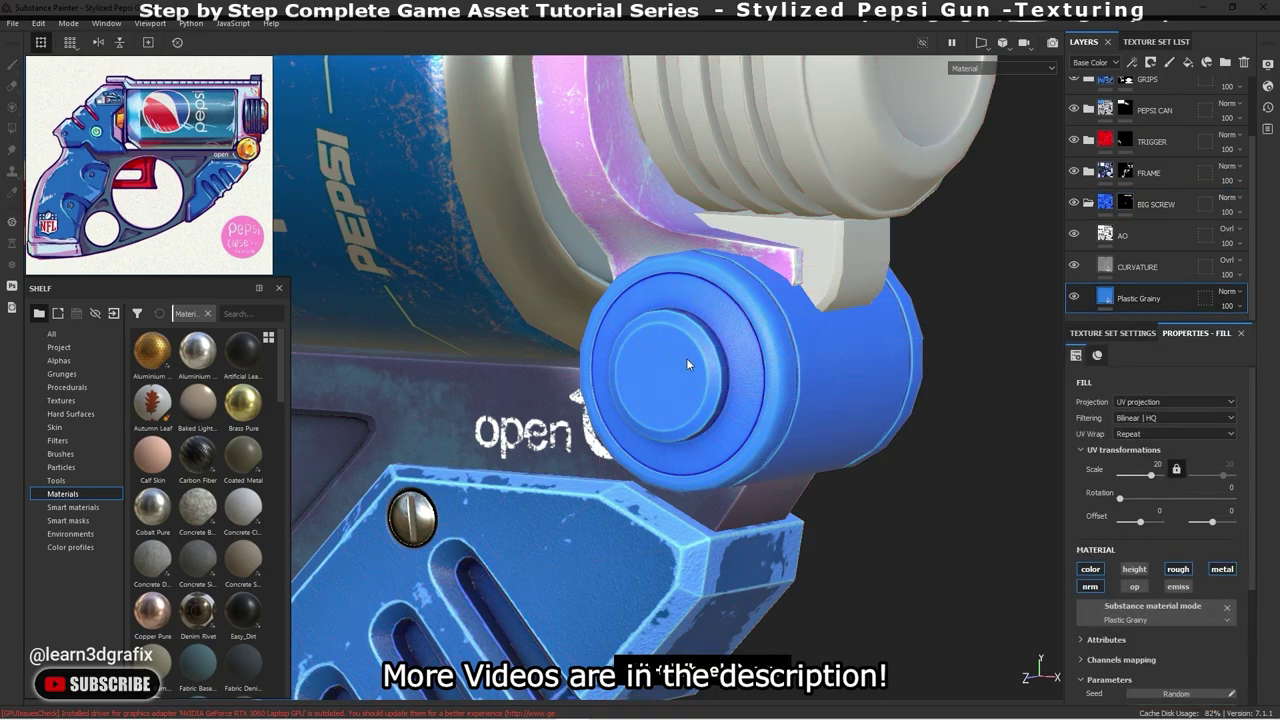
scroll(707, 362, up, 2)
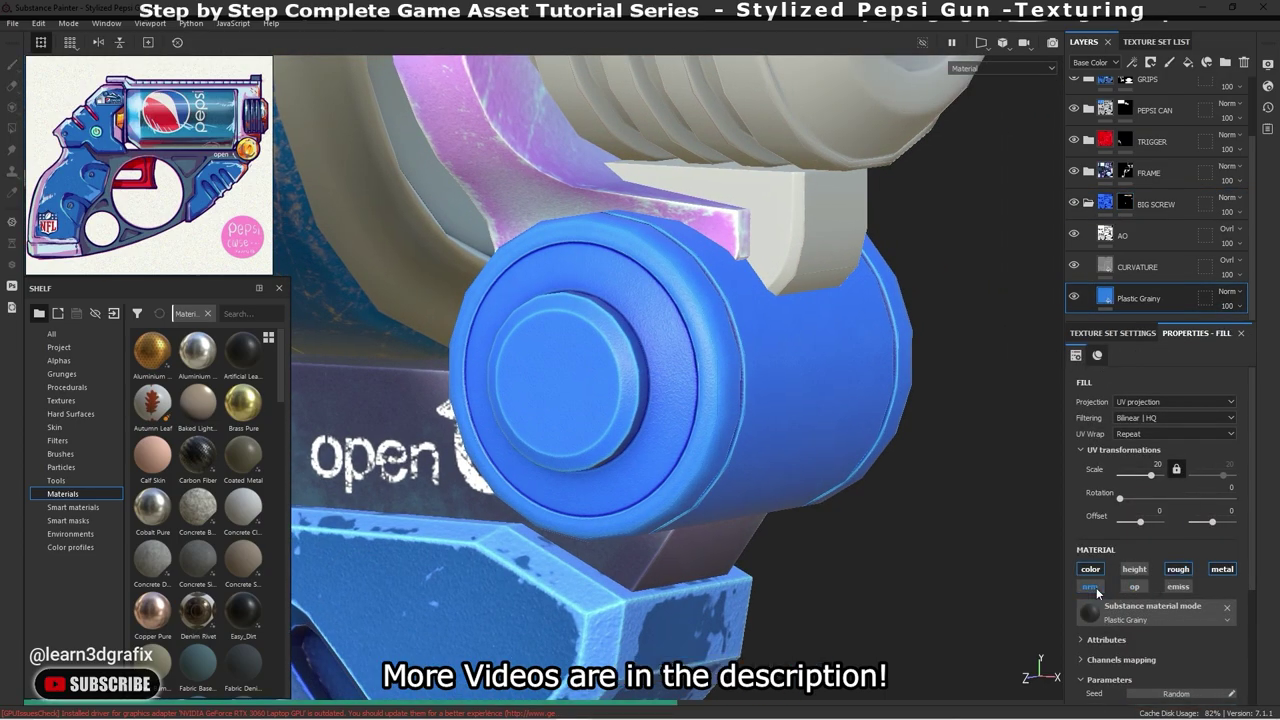
scroll(724, 438, up, 2)
scroll(1175, 560, down, 3)
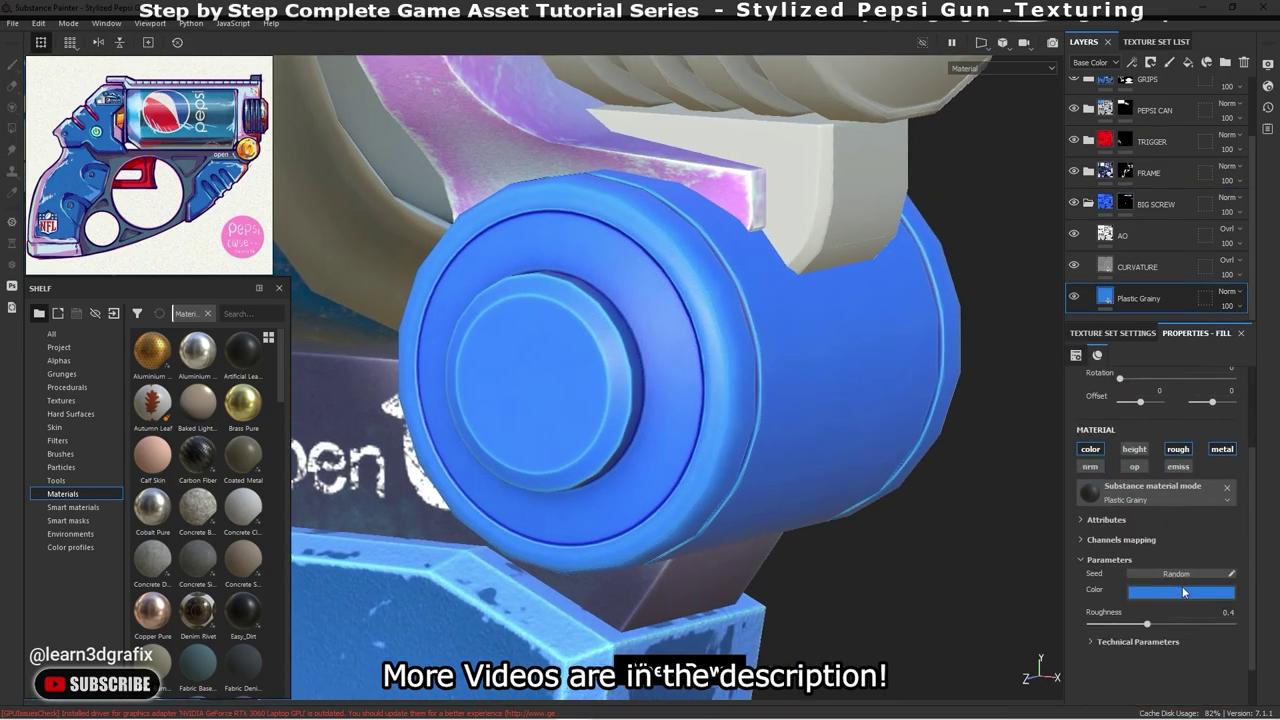
click(1182, 591)
drag(1208, 516, 1209, 559)
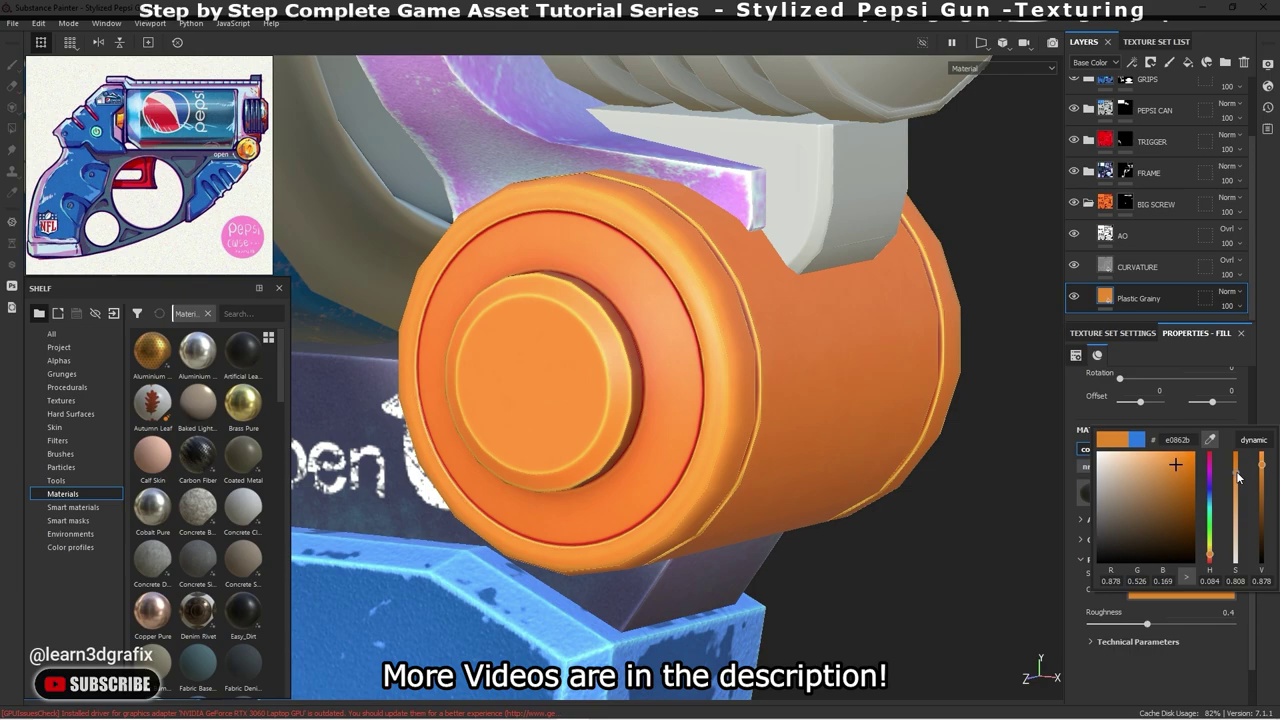
drag(1240, 478, 1235, 462)
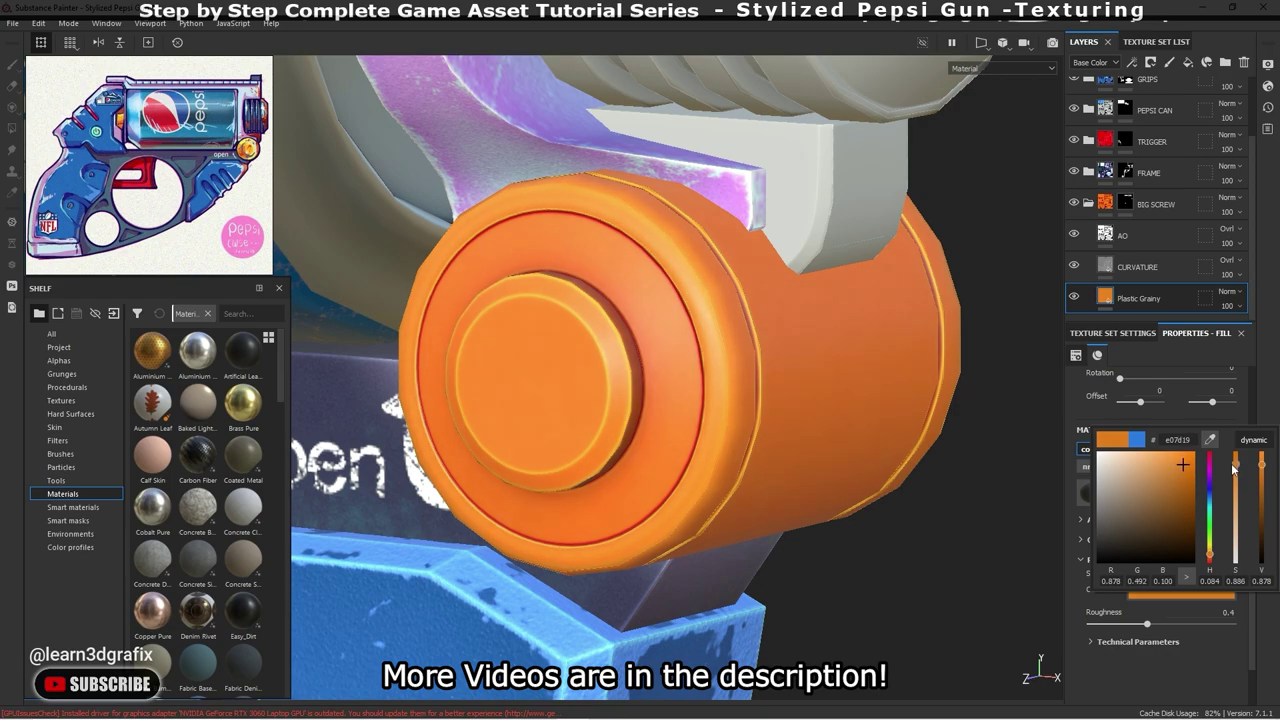
drag(1233, 467, 1263, 458)
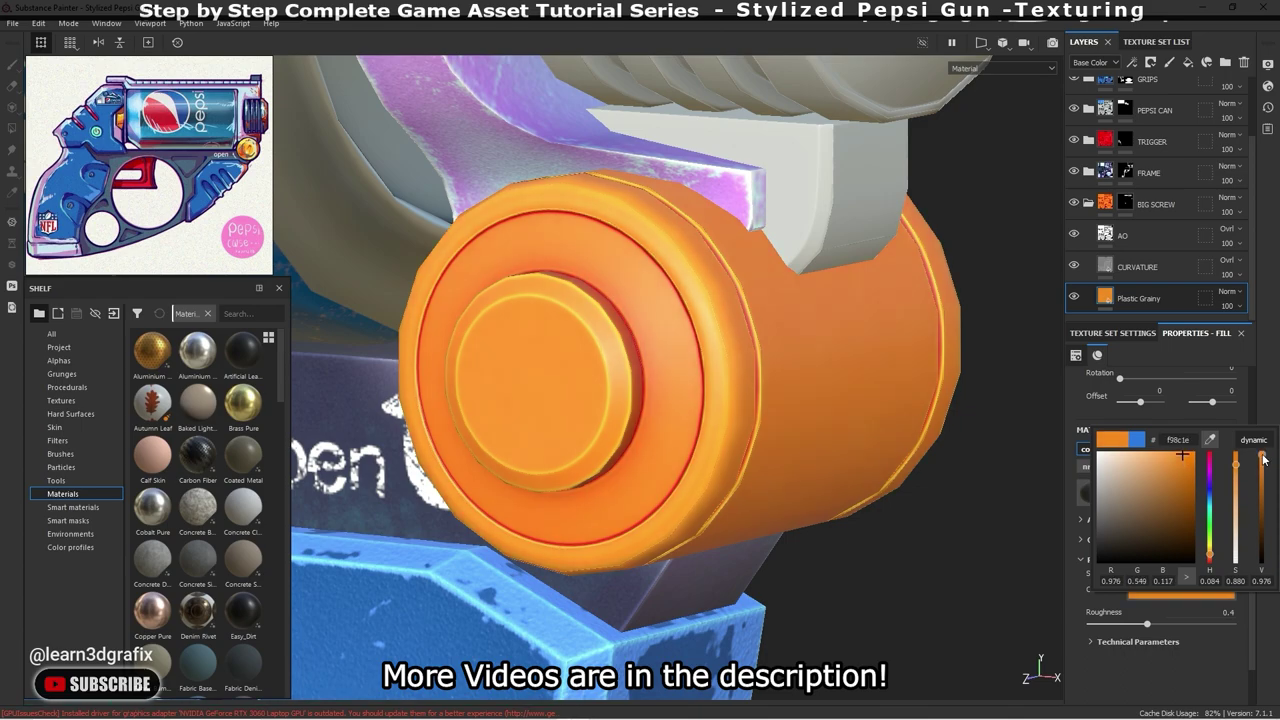
alt+drag(763, 404, 611, 363)
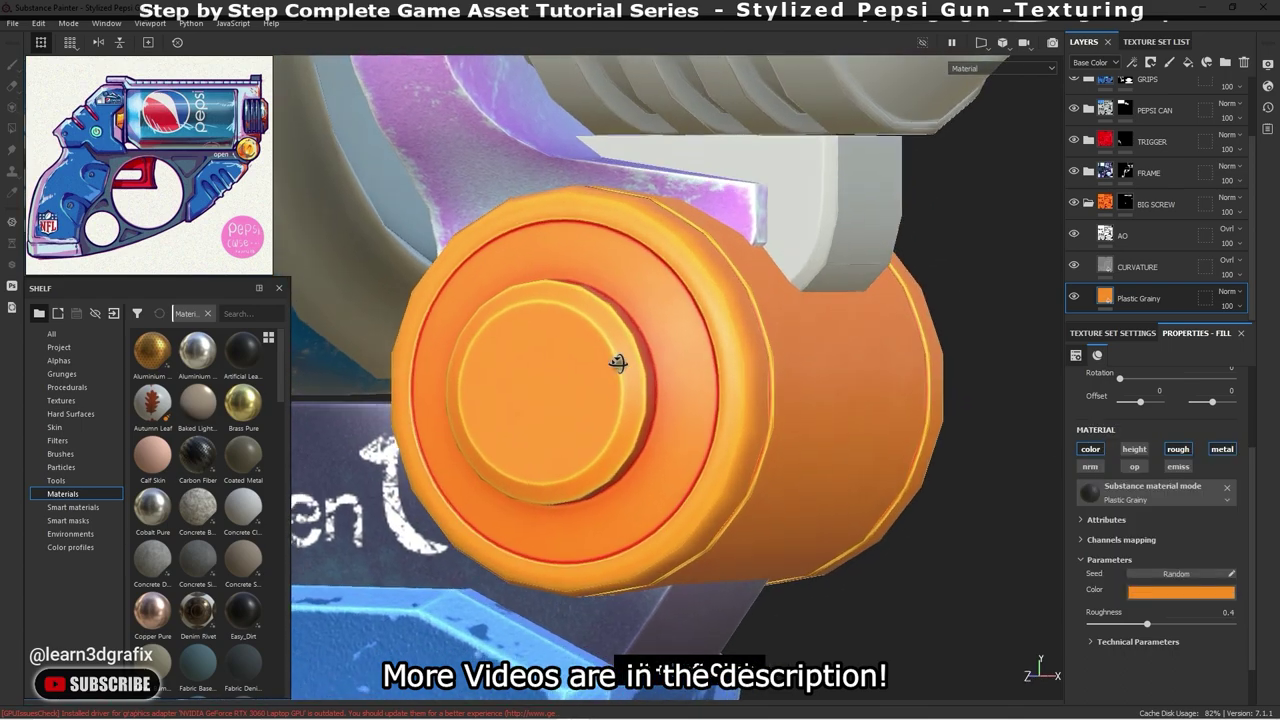
- Rename the Plastic Grainy layer 'Base Color' and set its colour to yellow f7b722
key(Caps_Lock)
double_click(1141, 298)
text(b)
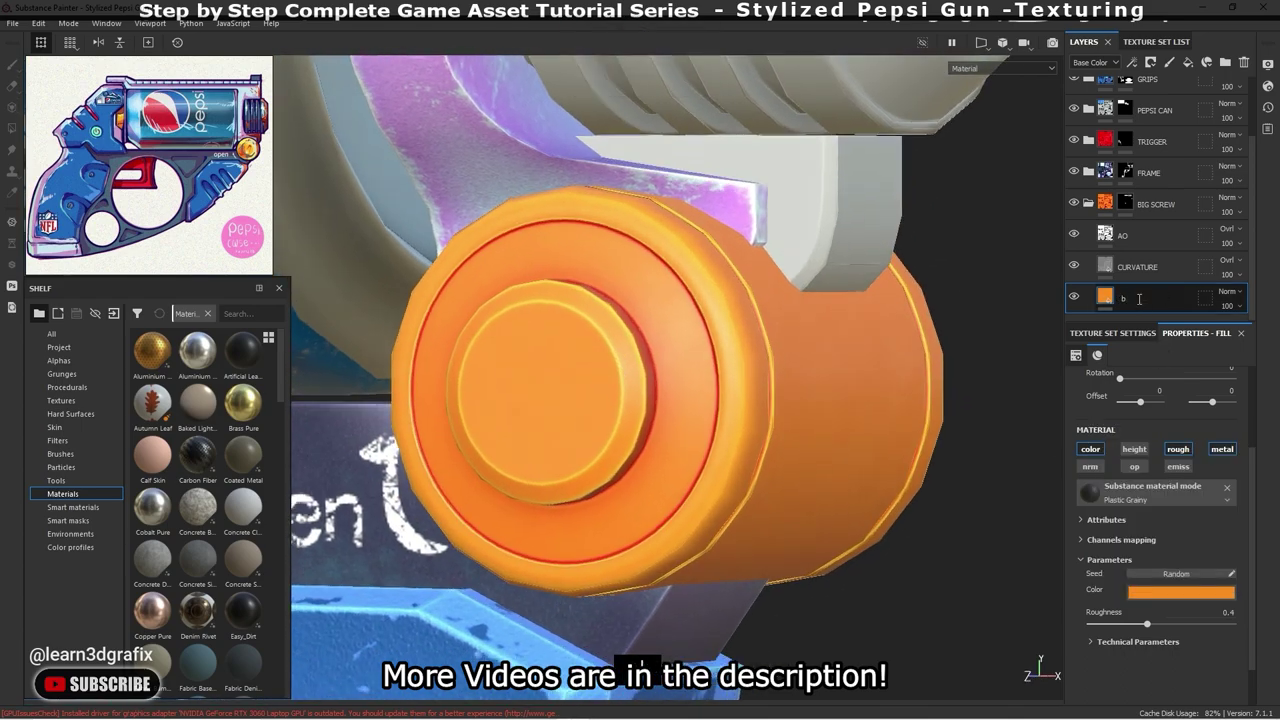
key(Caps_Lock)
text(e Color)
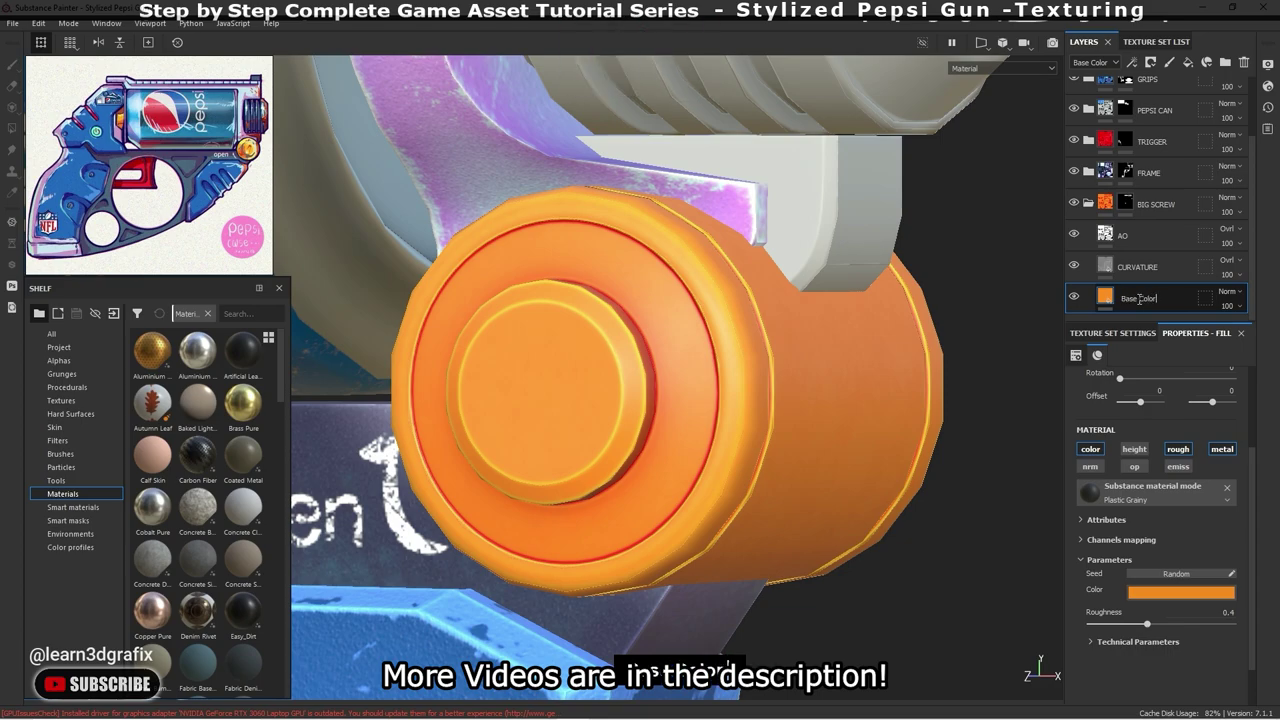
key(Return)
click(1192, 590)
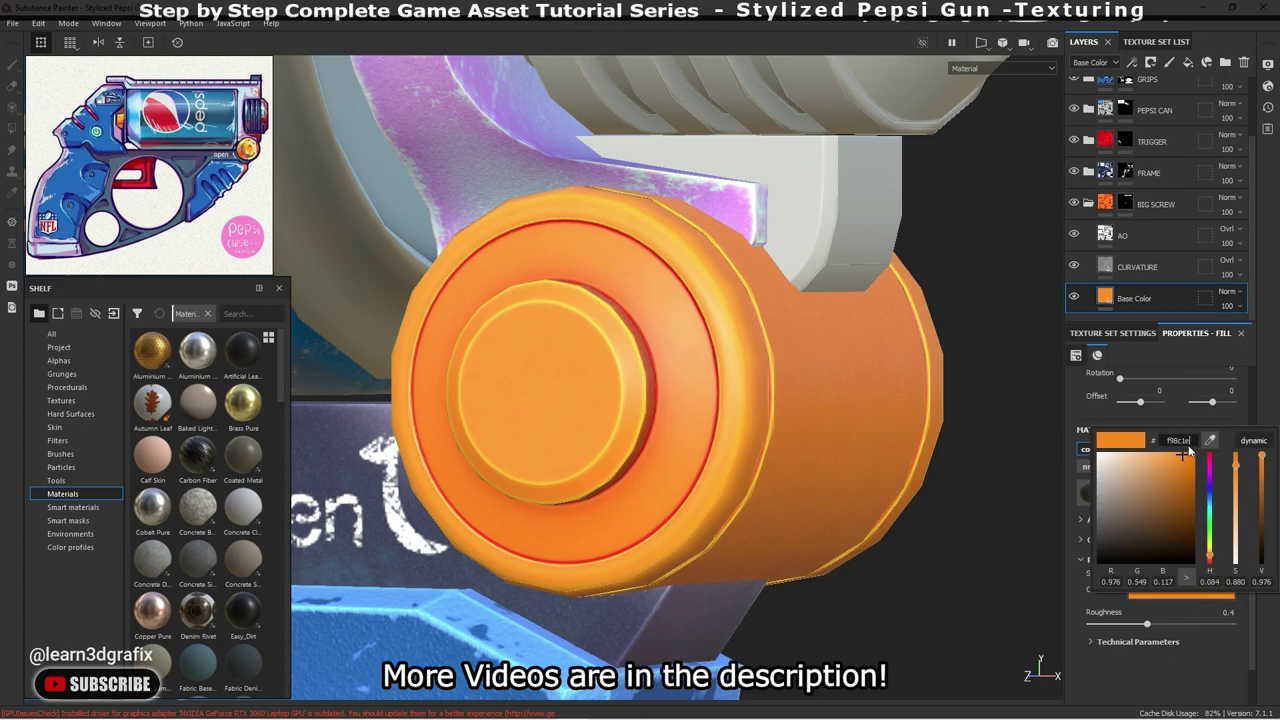
text(f70b00)
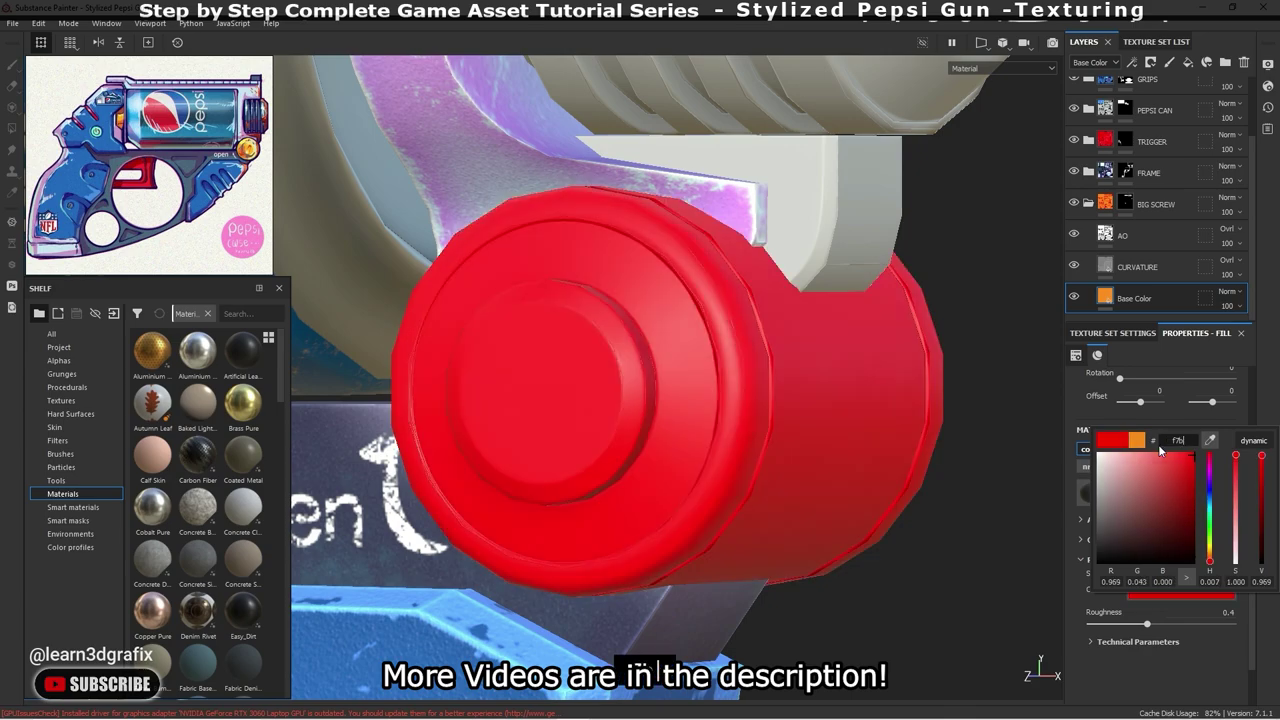
text(722)
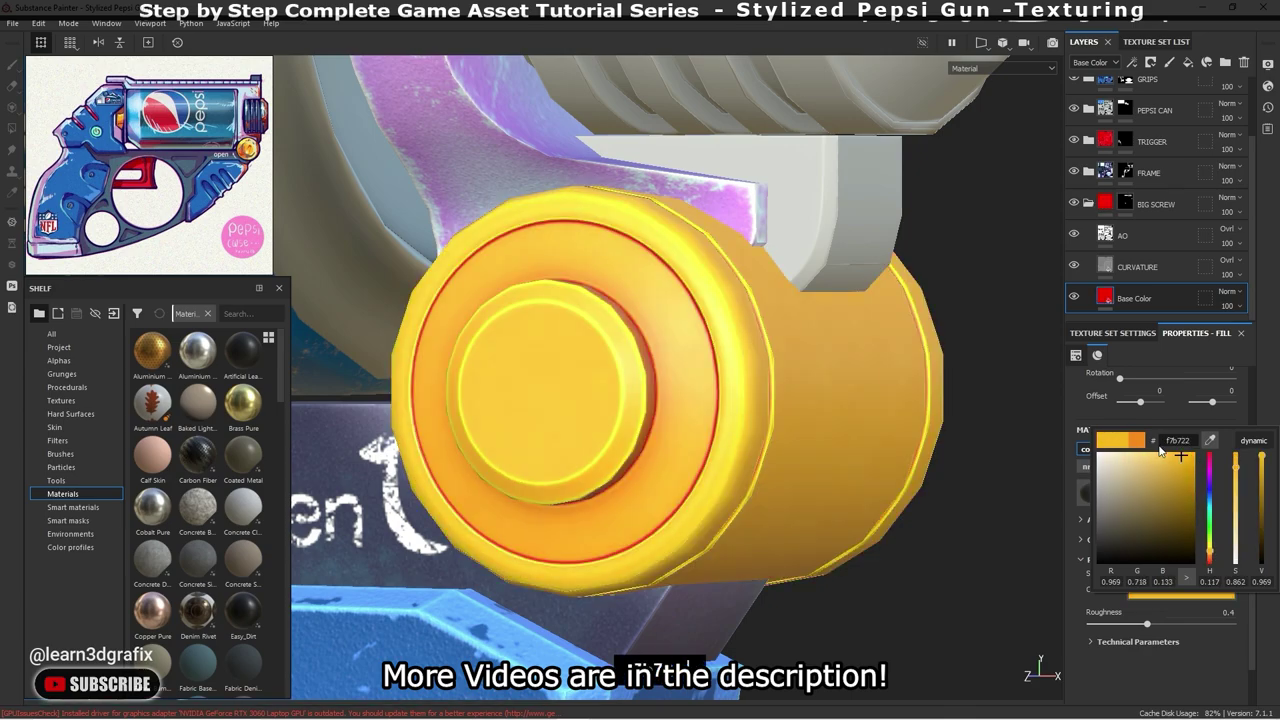
mouse_move(912, 492)
alt+mouse_down()
mouse_move(726, 431)
mouse_move(742, 426)
mouse_move(649, 375)
mouse_move(657, 386)
alt+mouse_up()
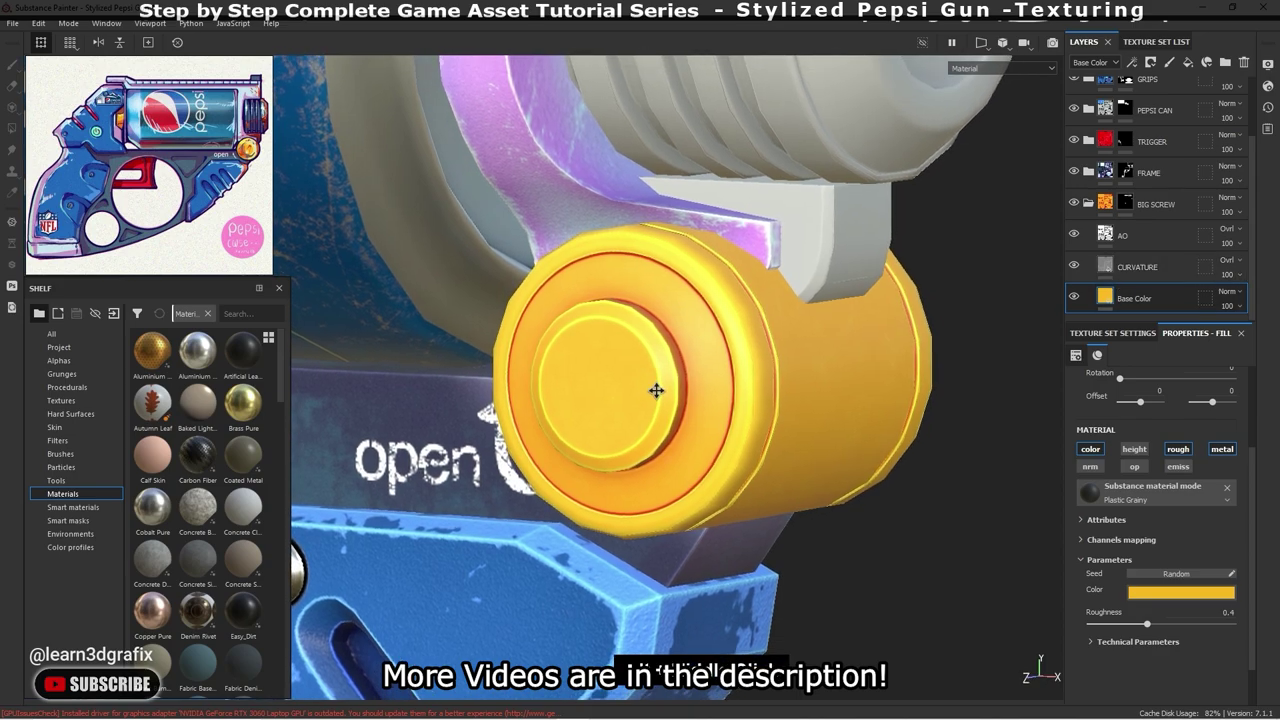
double_click(1133, 298)
- Change the duplicated Base Color layer's colour to orange fd7323
click(1197, 592)
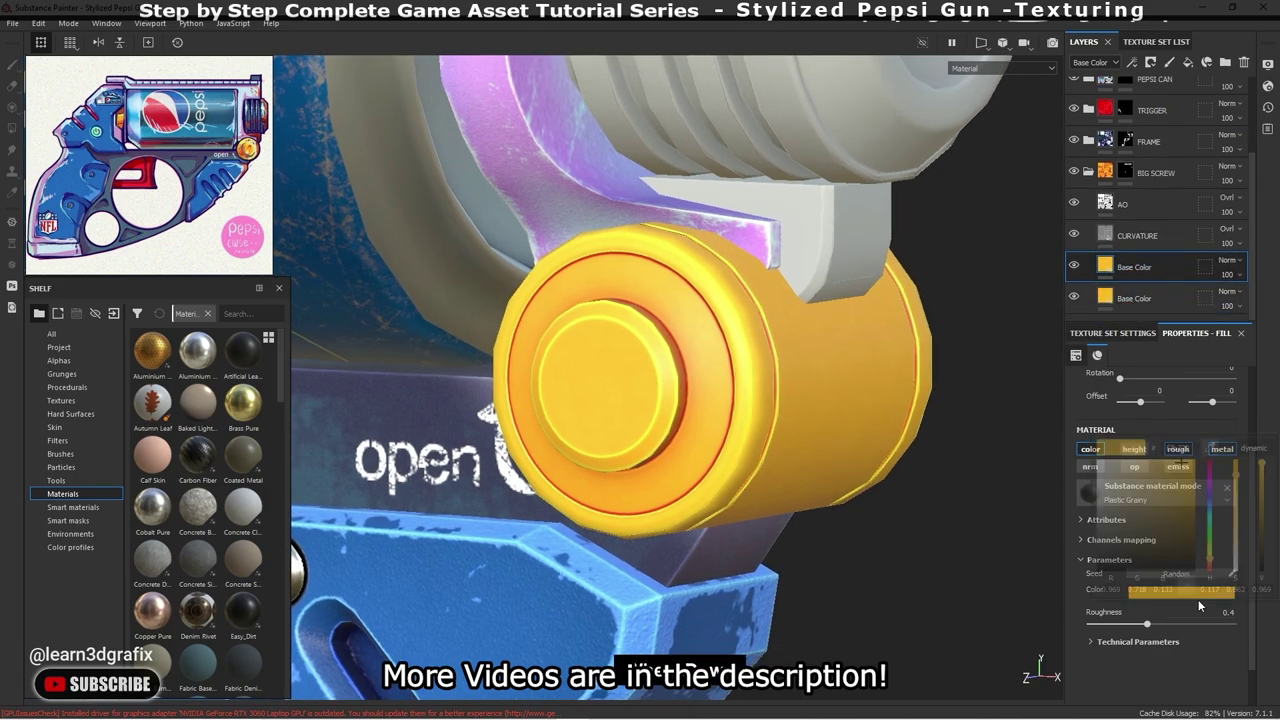
key(ctrl+v)
key(Return)
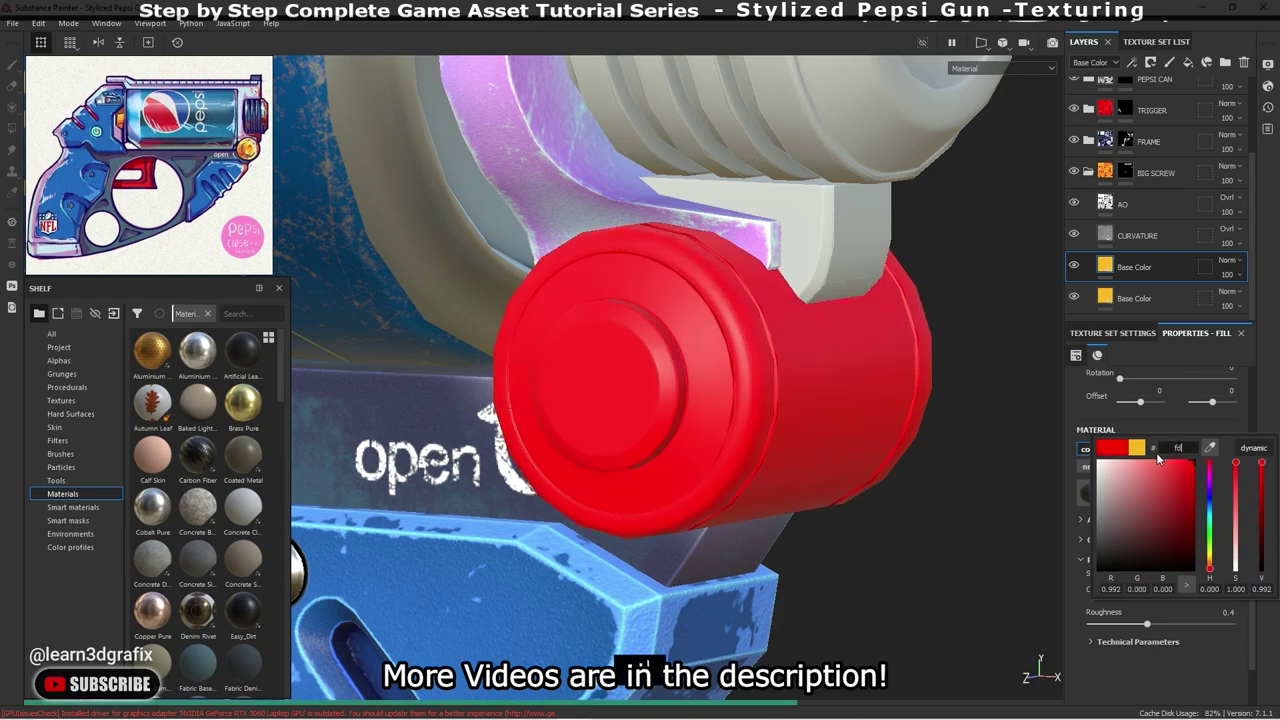
text(7323)
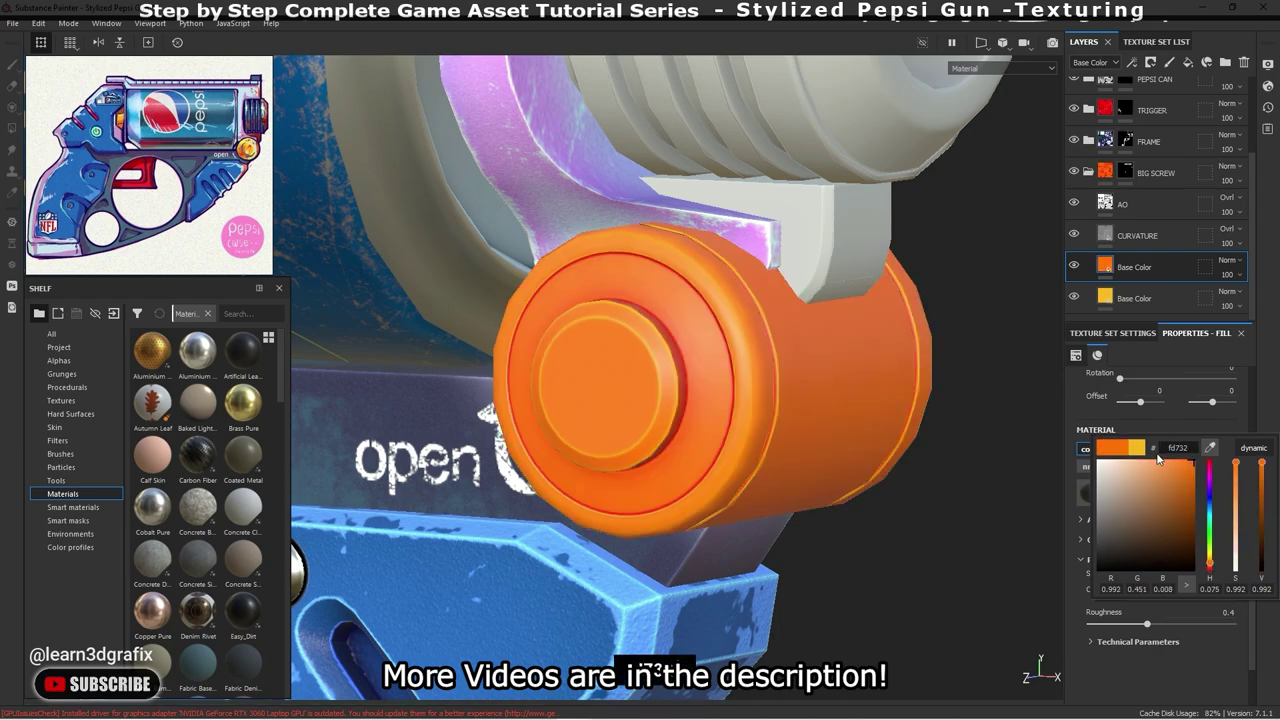
key(Return)
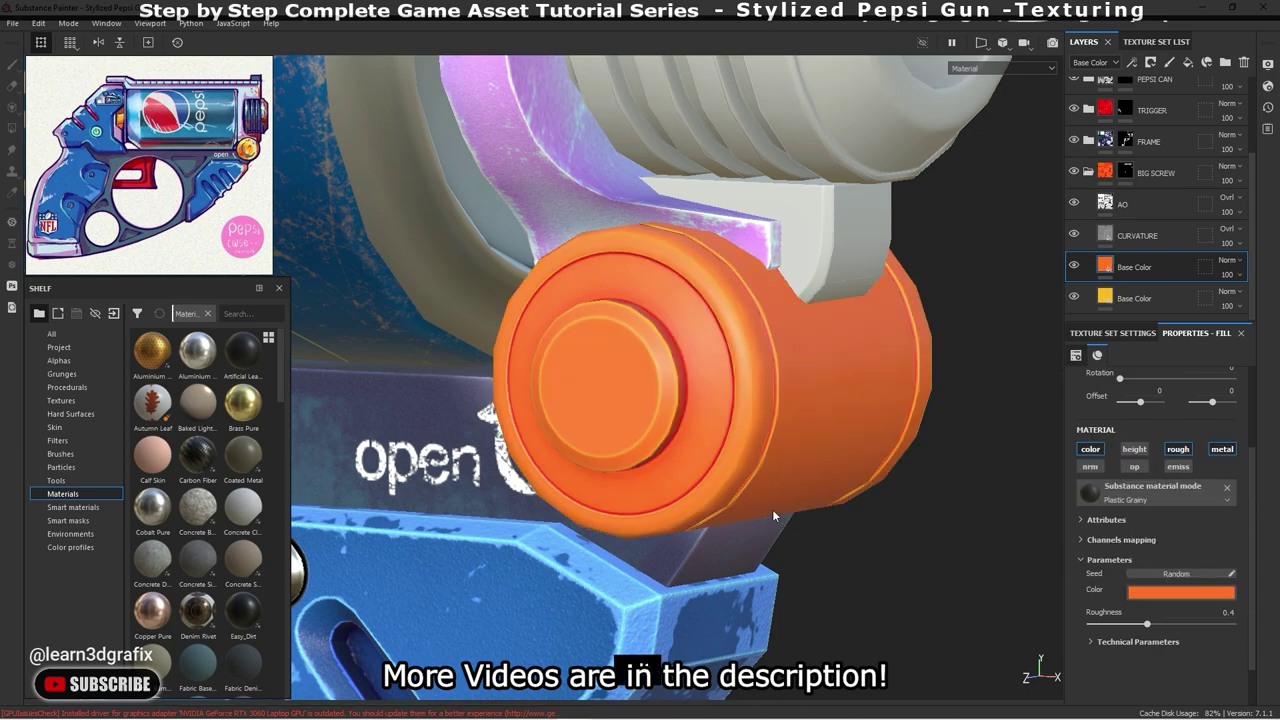
- Give the orange layer a black mask with a Curvature generator at Global Balance 0.77
right_click(1110, 266)
click(1131, 328)
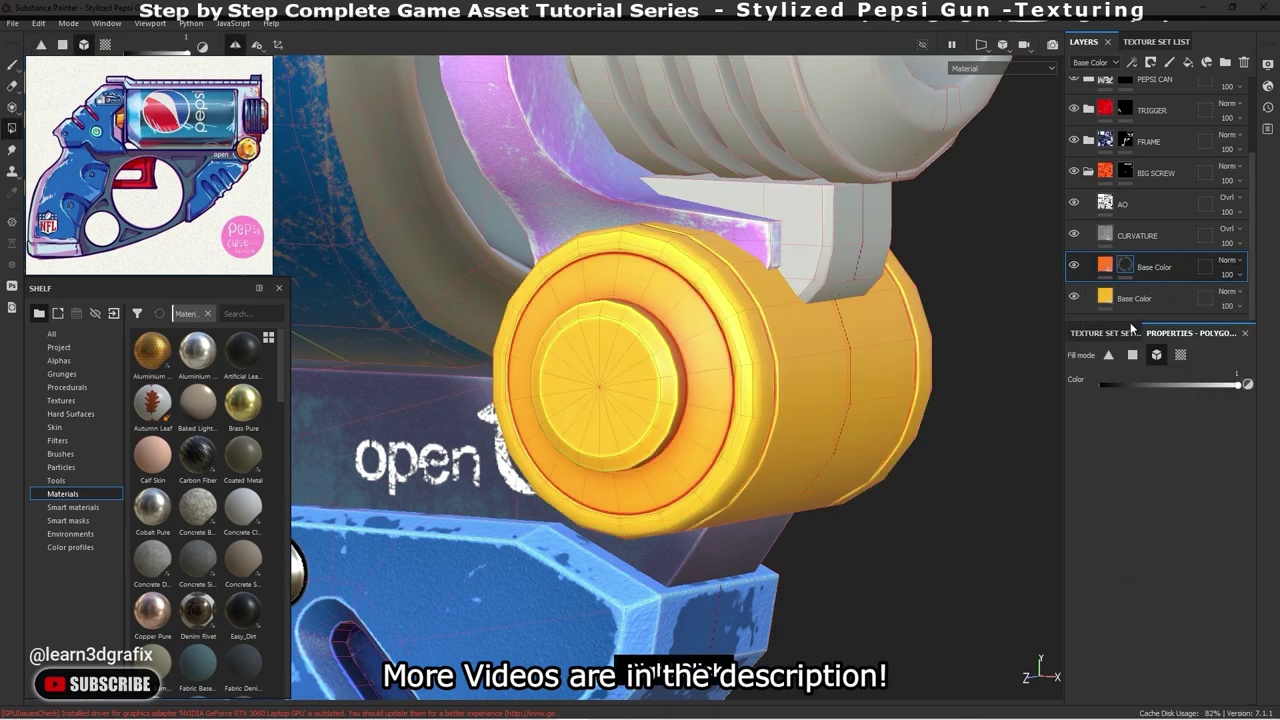
right_click(1123, 262)
click(1182, 425)
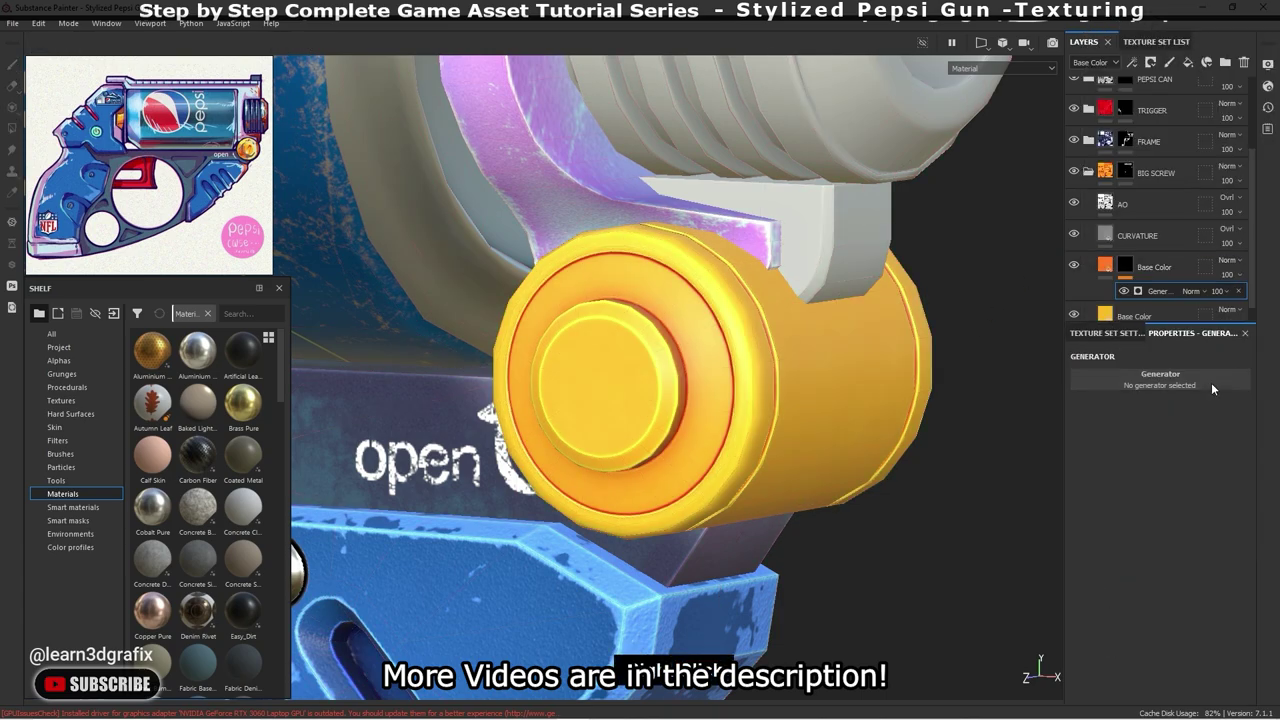
click(1211, 385)
click(1248, 425)
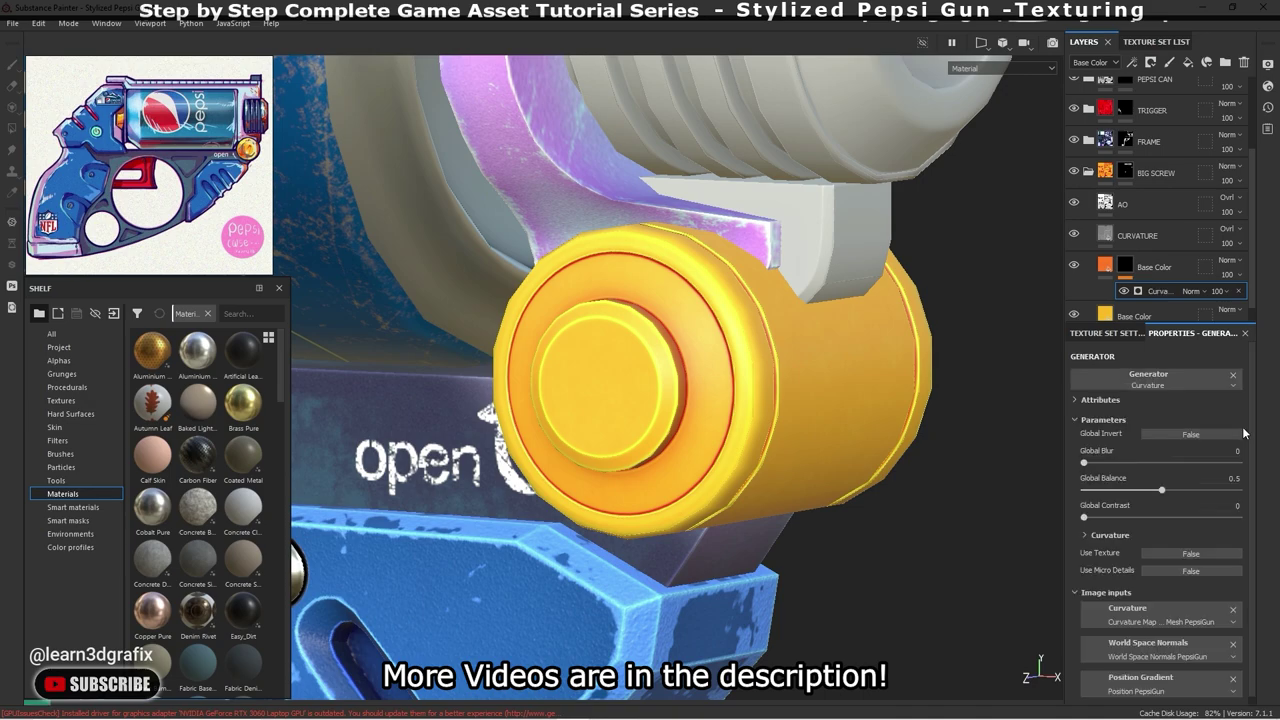
click(1175, 490)
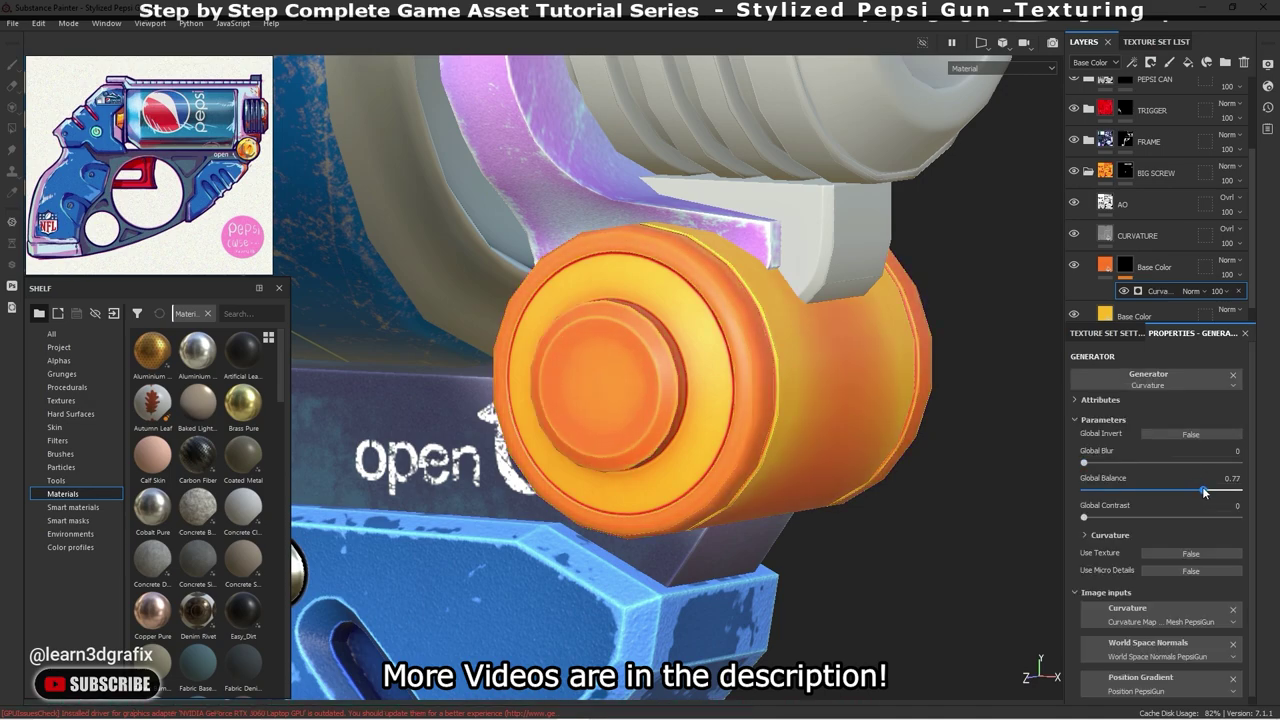
drag(1196, 490, 1204, 491)
- Set the curvature detail levels: Soft 0.64, Medium 0.26, Large and Big 0, Huge 0.2
scroll(1200, 540, down, 1)
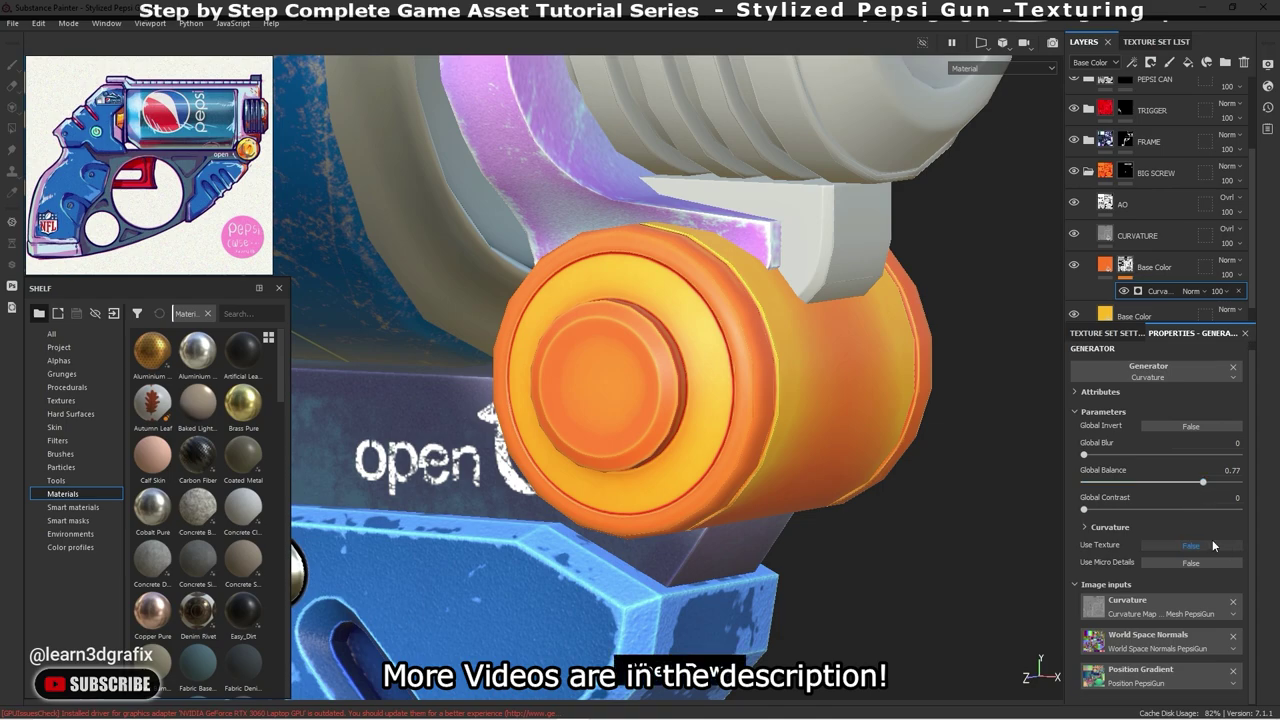
click(1085, 527)
scroll(1100, 528, down, 1)
scroll(1123, 528, down, 1)
scroll(1136, 531, down, 1)
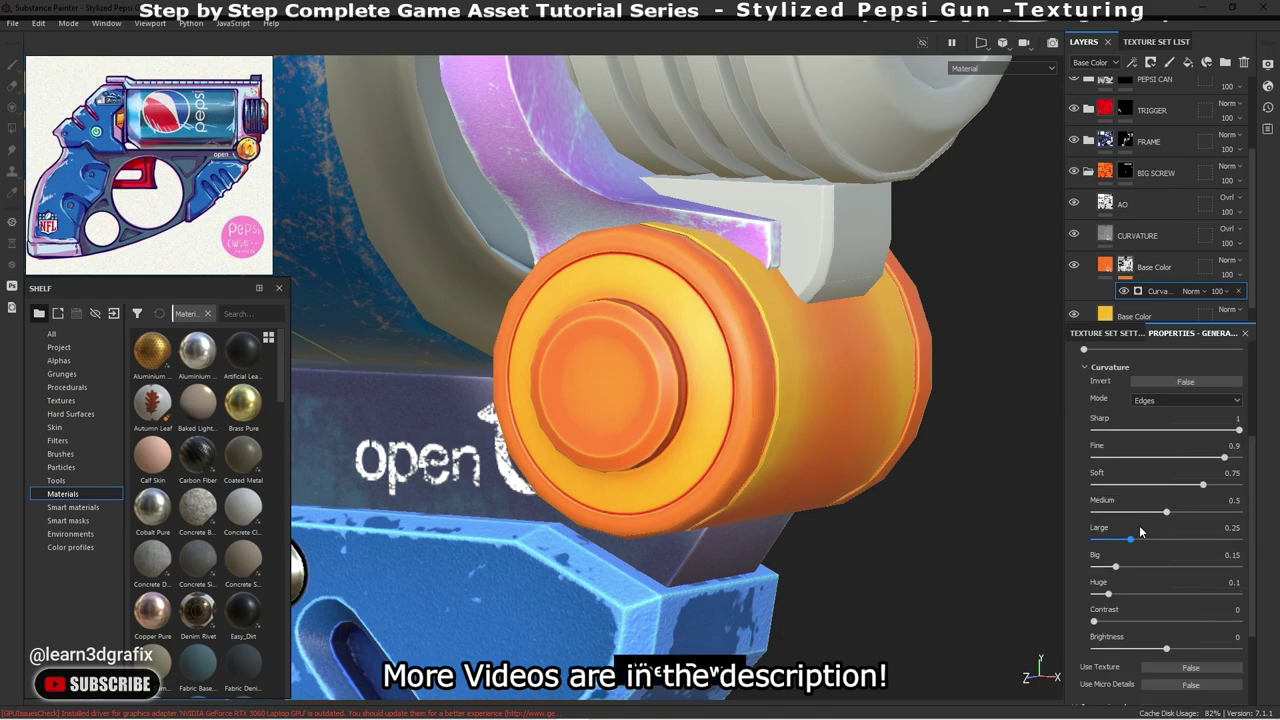
drag(1193, 488, 1185, 491)
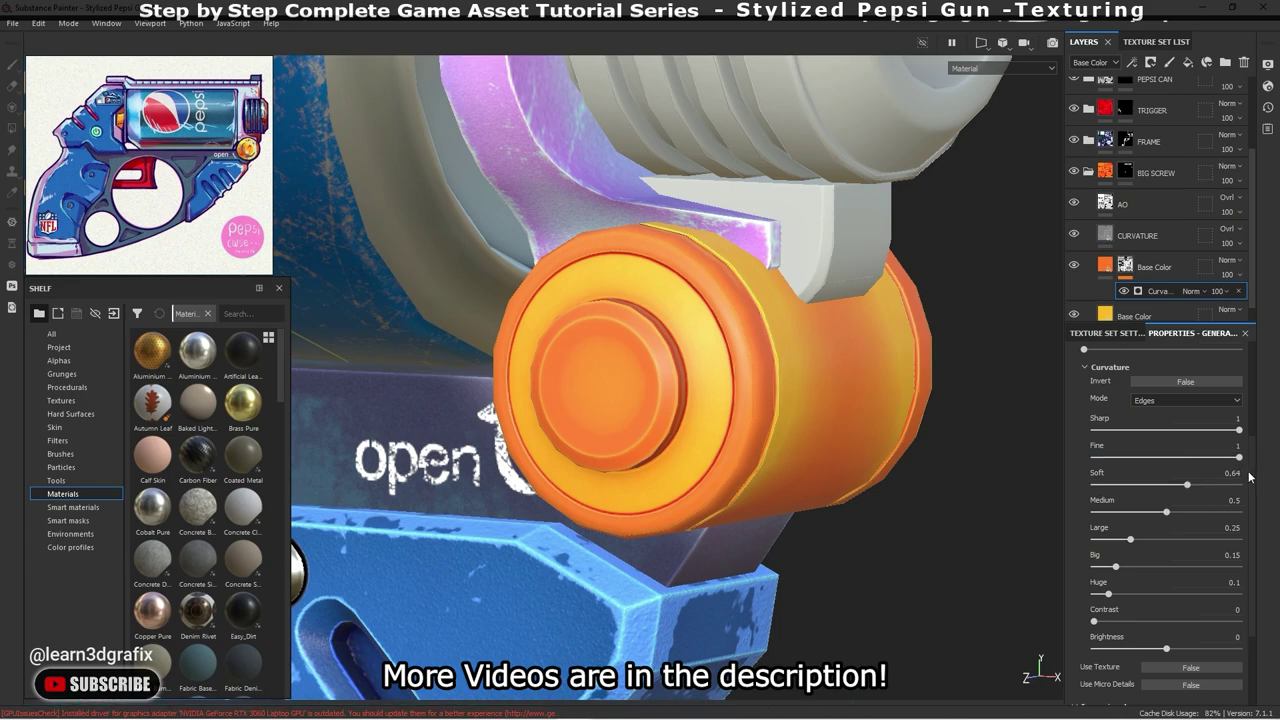
drag(1171, 515, 1132, 513)
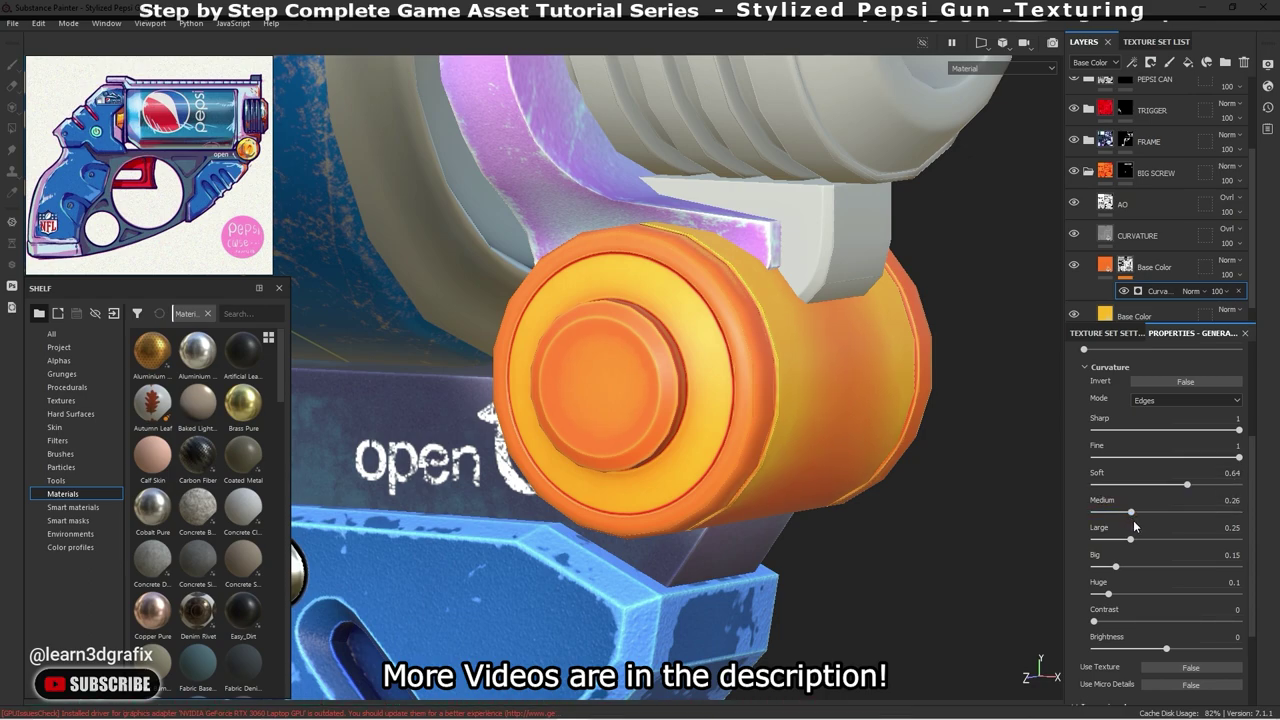
mouse_move(1131, 540)
mouse_down()
mouse_move(1104, 546)
mouse_move(1094, 567)
mouse_move(1123, 595)
mouse_up()
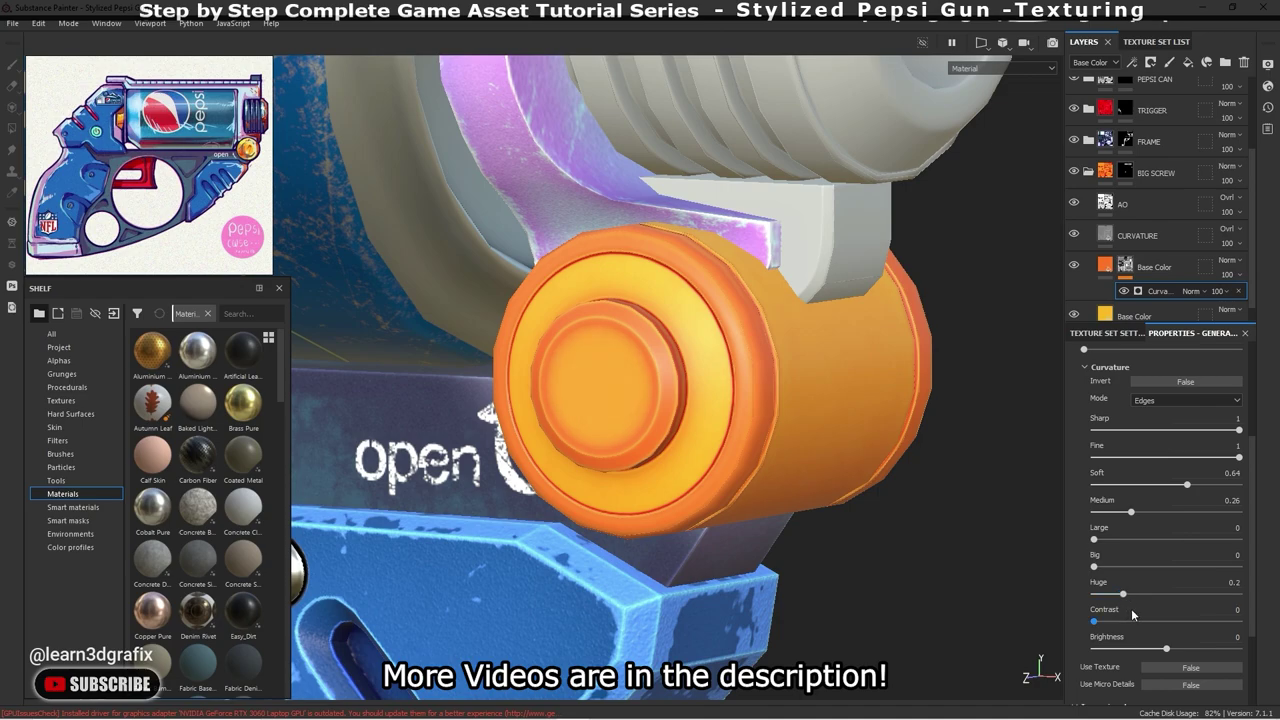
- Set the curvature brightness to -0.04, then select the yellow Base Color fill layer
drag(1165, 649, 1155, 650)
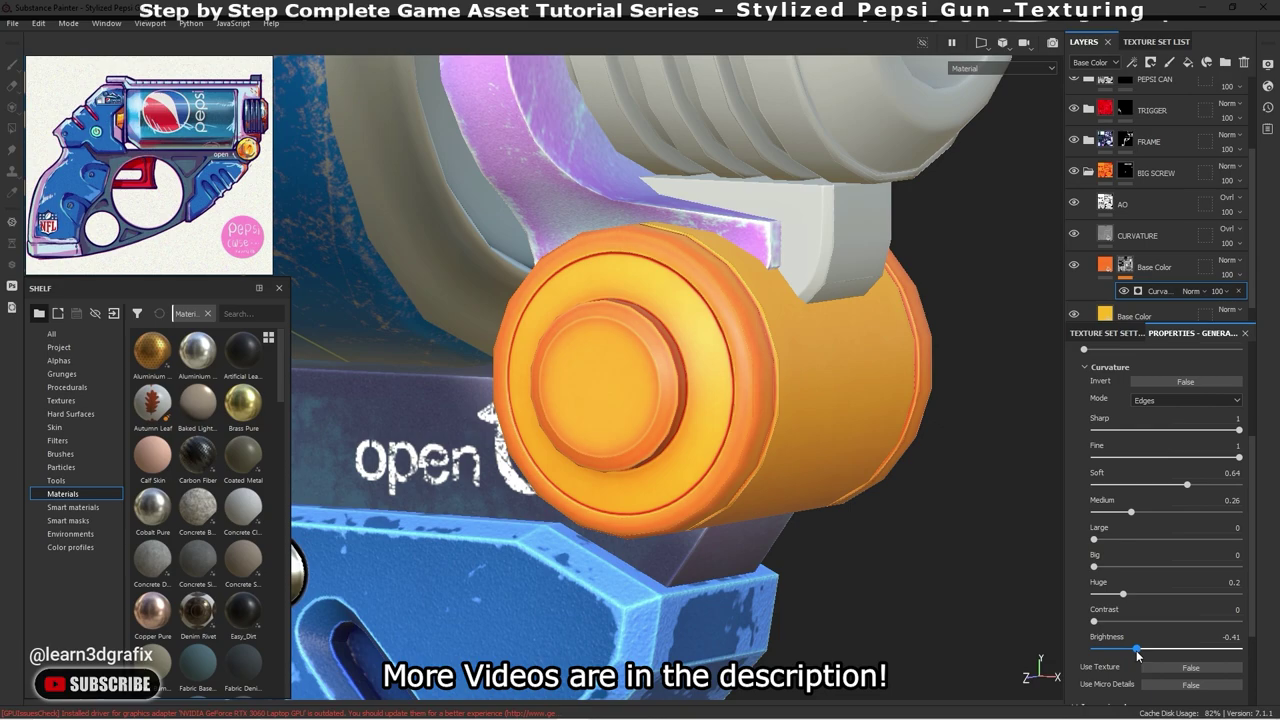
mouse_move(1122, 650)
mouse_down()
mouse_move(1106, 650)
mouse_move(1139, 649)
mouse_up()
drag(1137, 649, 1163, 641)
scroll(1240, 560, down, 2)
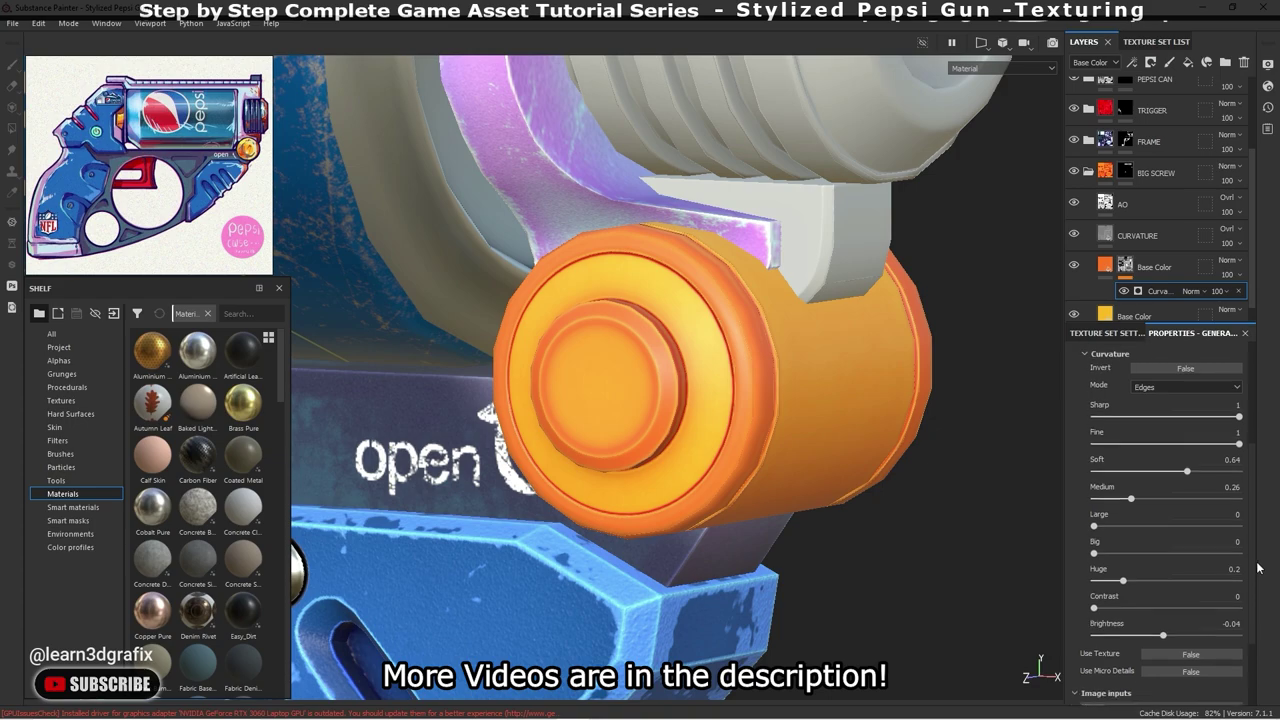
scroll(1231, 600, up, 5)
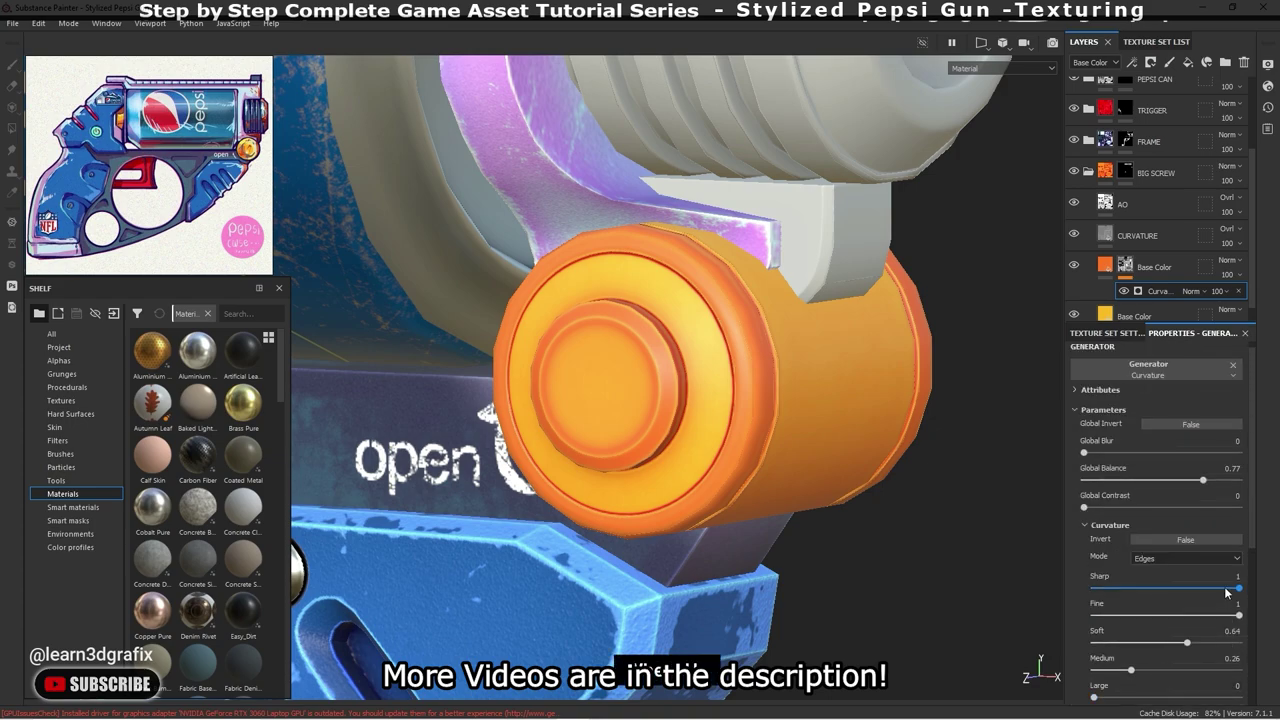
scroll(1215, 560, up, 1)
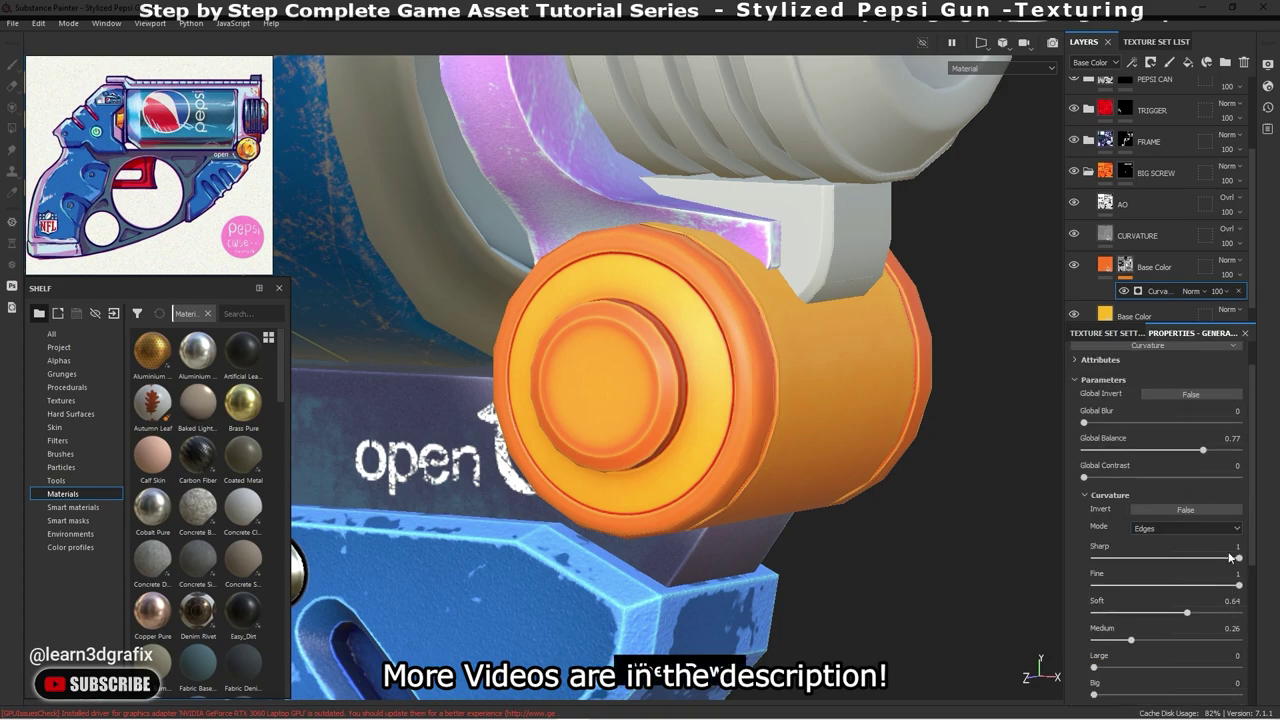
click(1134, 318)
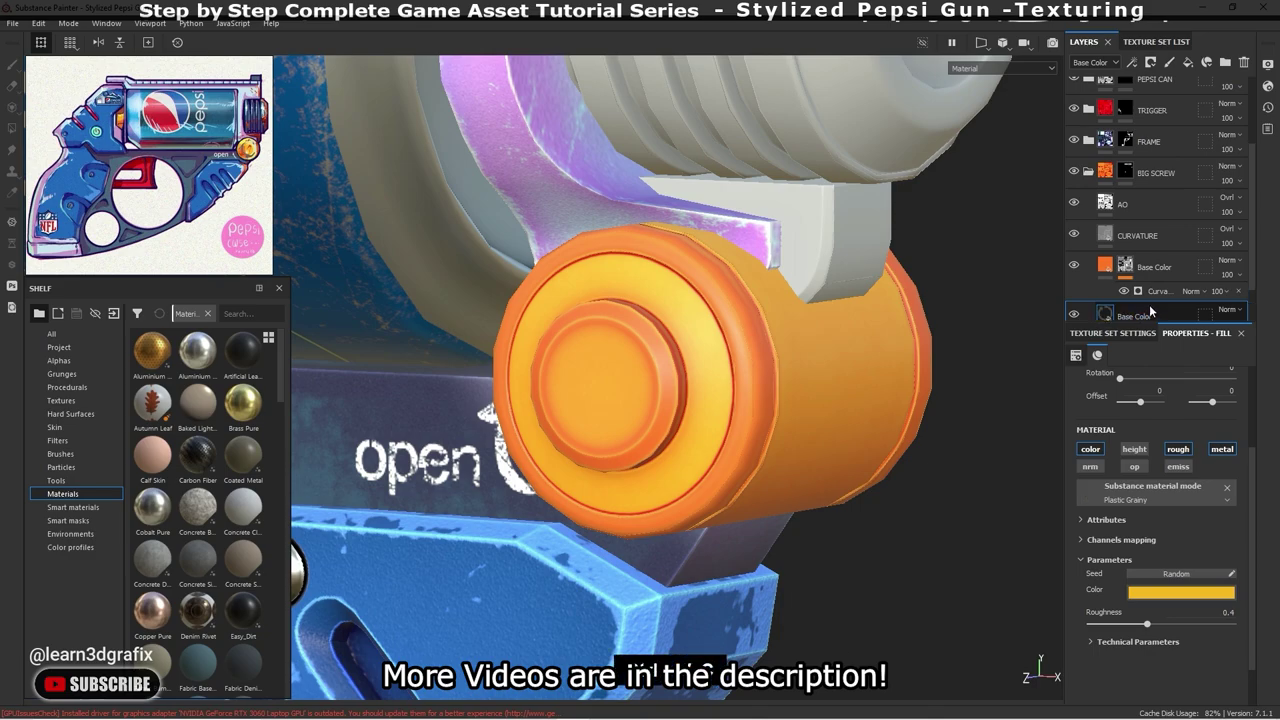
- Place the yellow fill above the orange layer, remove its Plastic Grainy material, and set height -0.4
drag(1134, 318, 1137, 264)
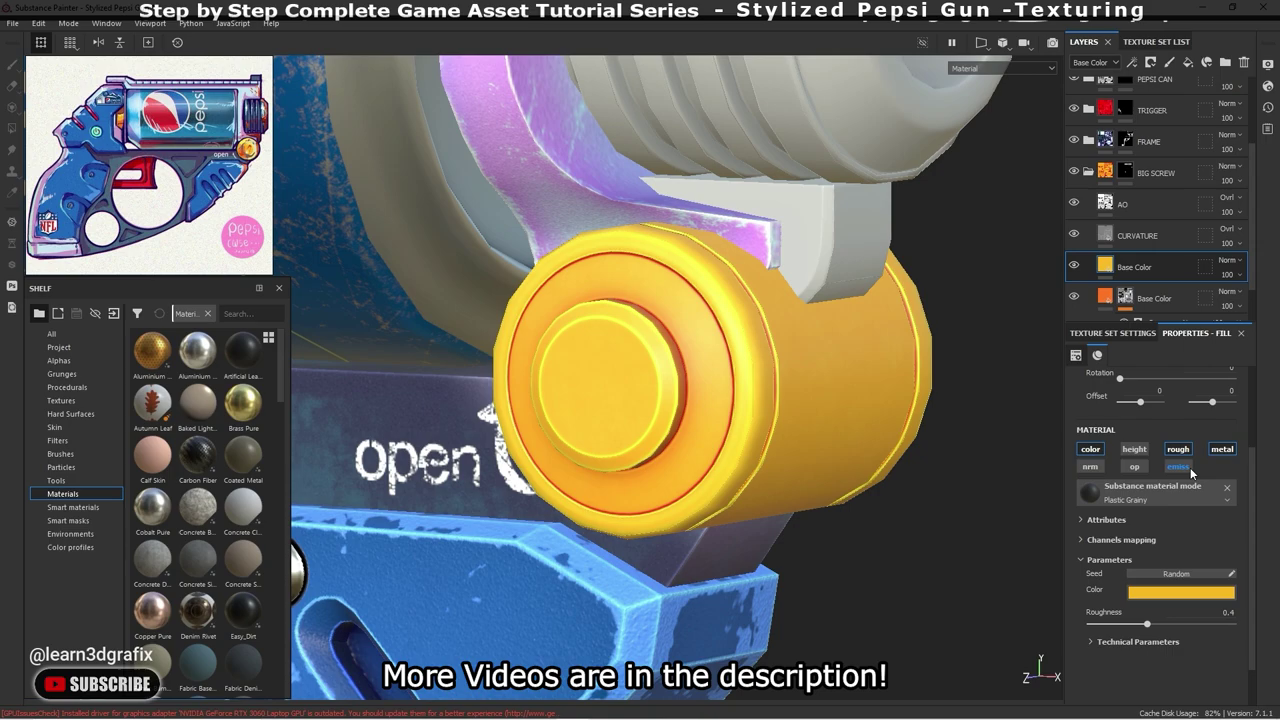
scroll(1180, 500, down, 1)
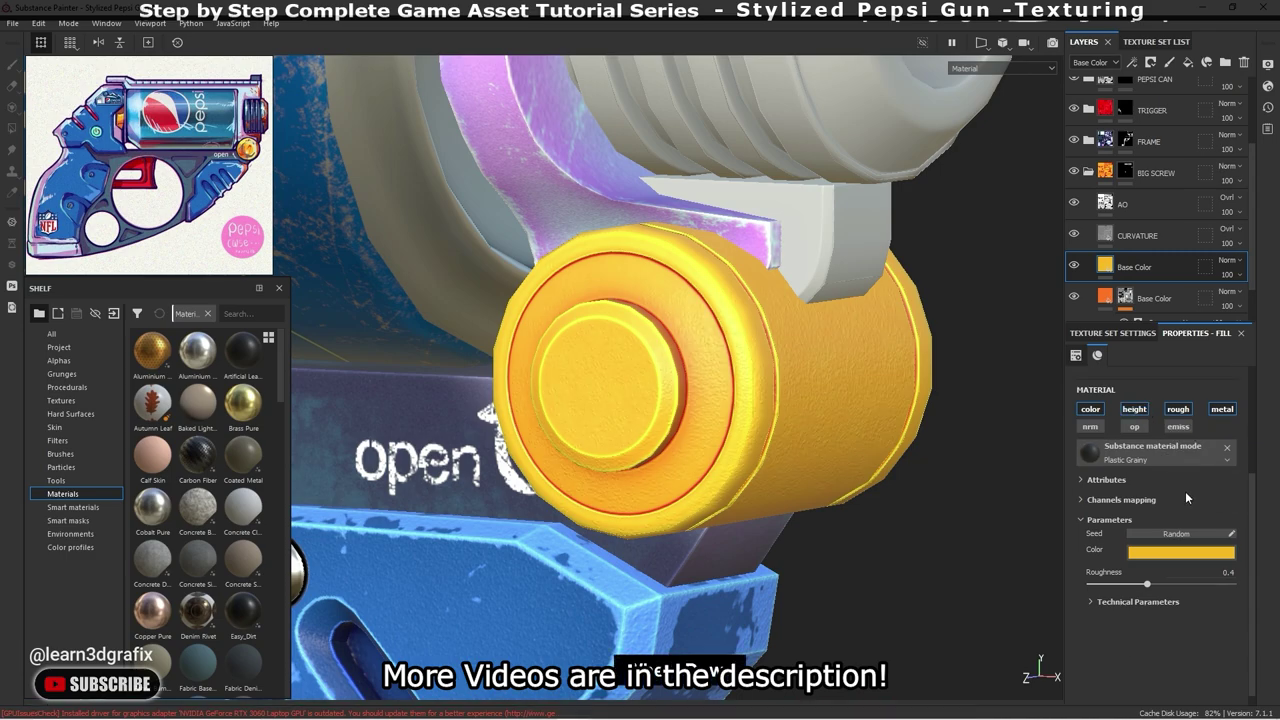
click(1092, 600)
scroll(1110, 592, up, 1)
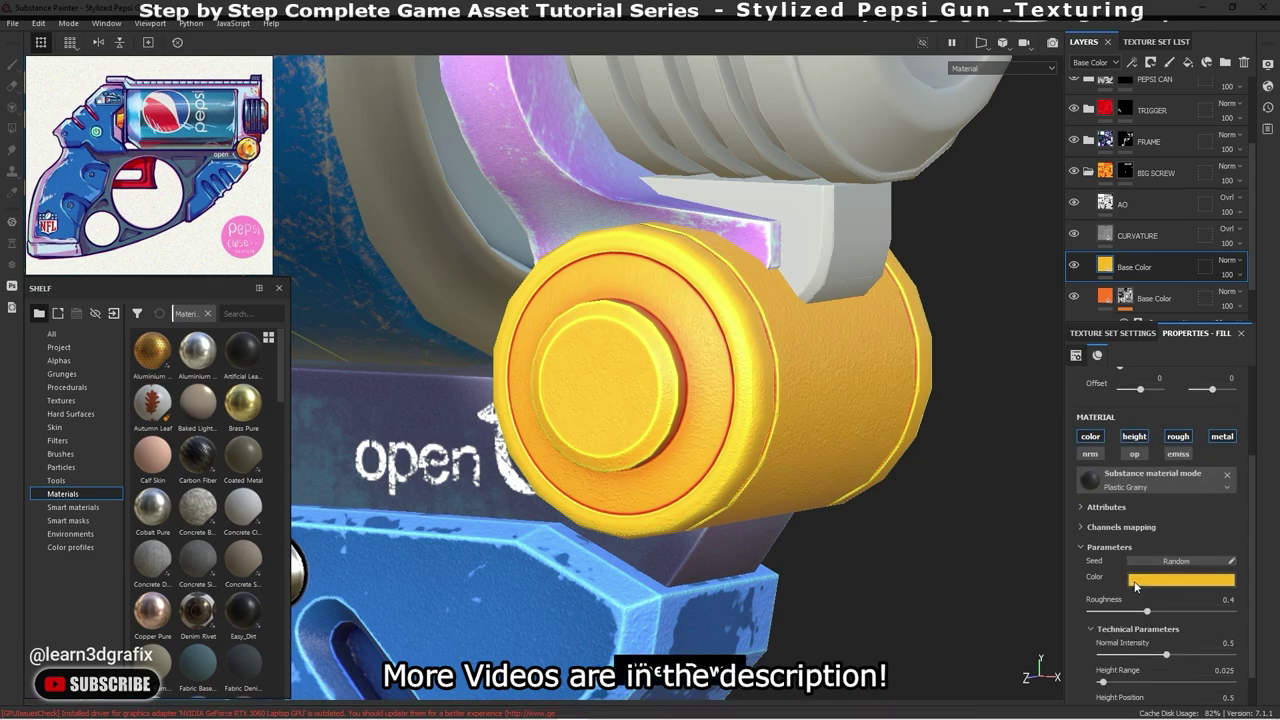
click(1226, 475)
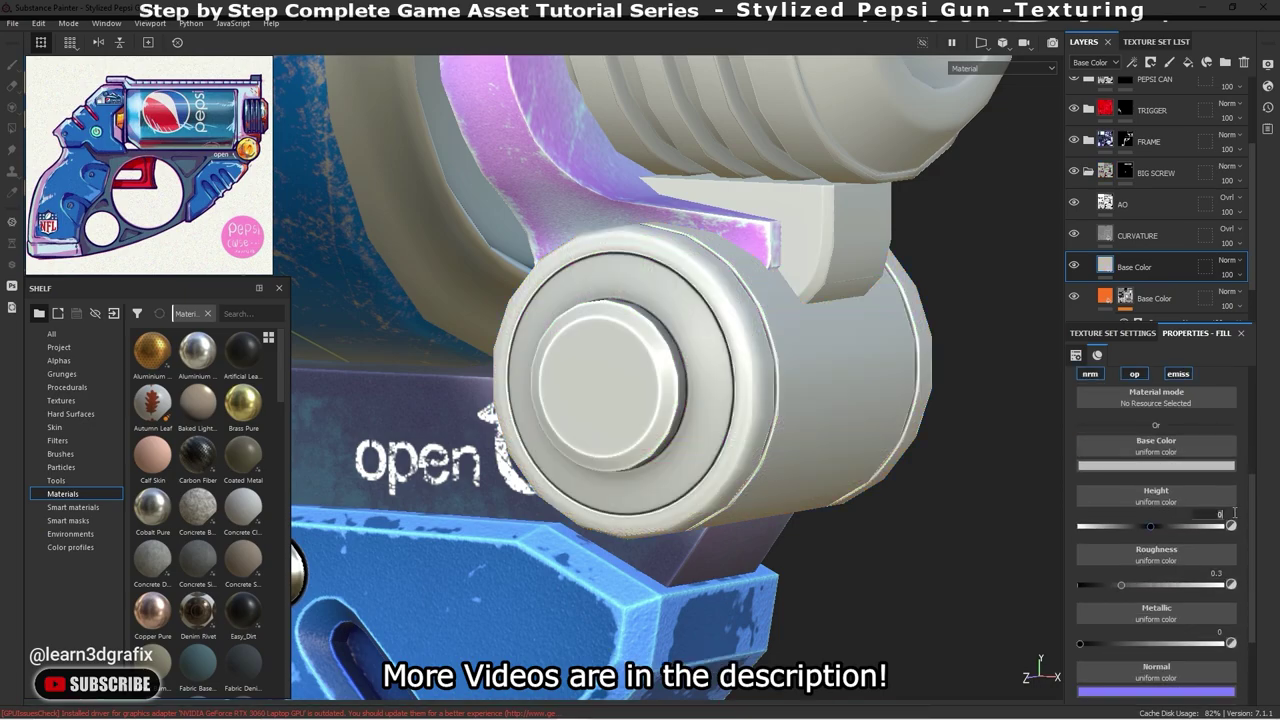
text(-0.4)
key(Return)
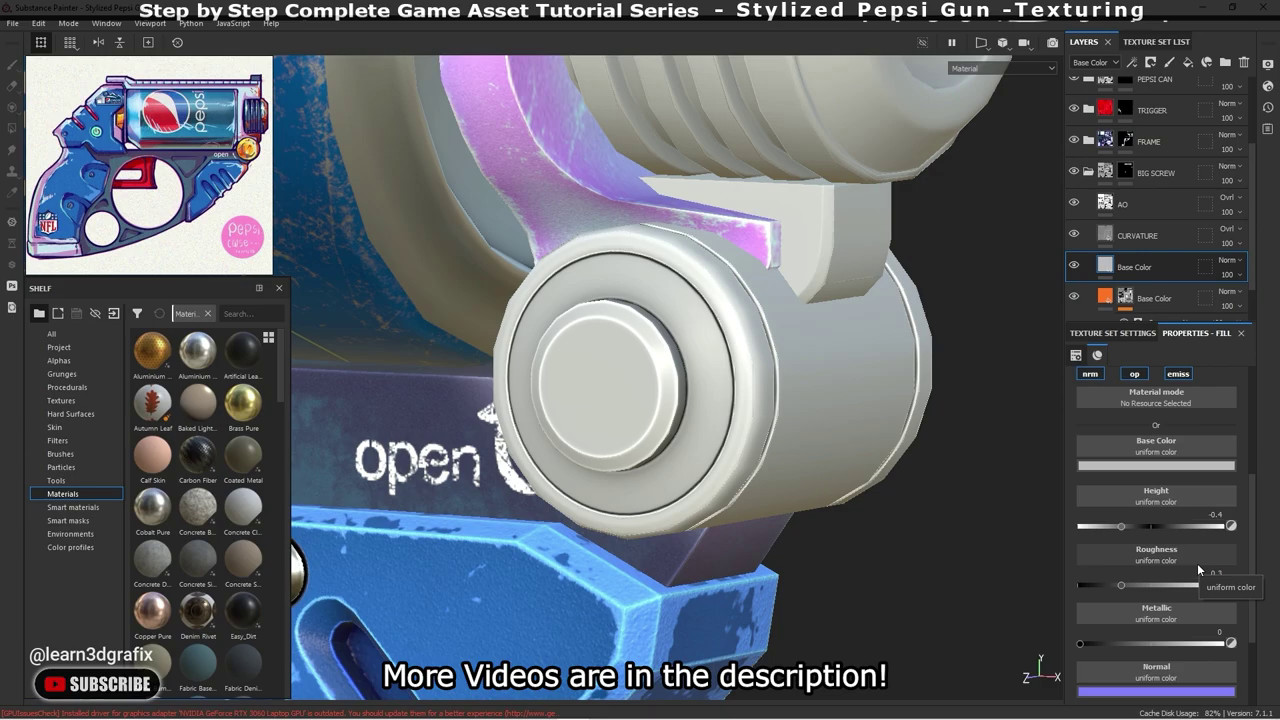
- Add a black mask to the fill layer and paint a thin slot line across the screw head
right_click(1122, 265)
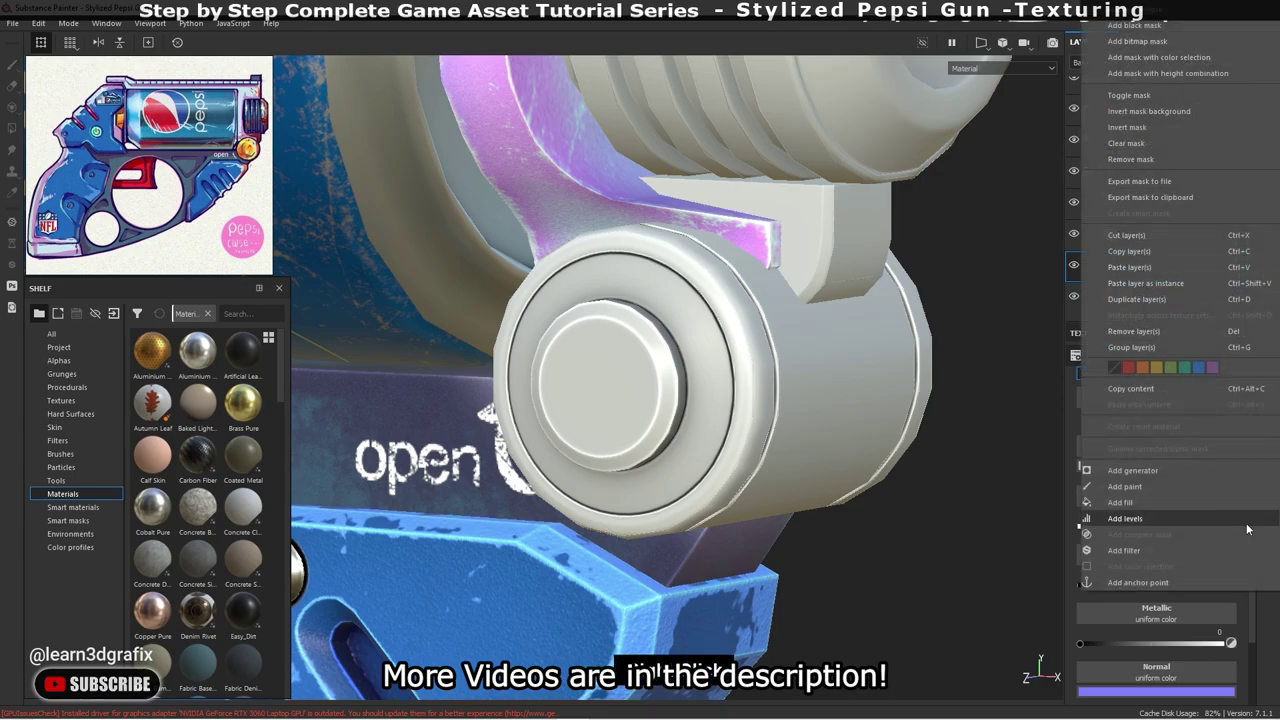
key(Escape)
scroll(1200, 520, down, 2)
alt+drag(680, 390, 588, 382)
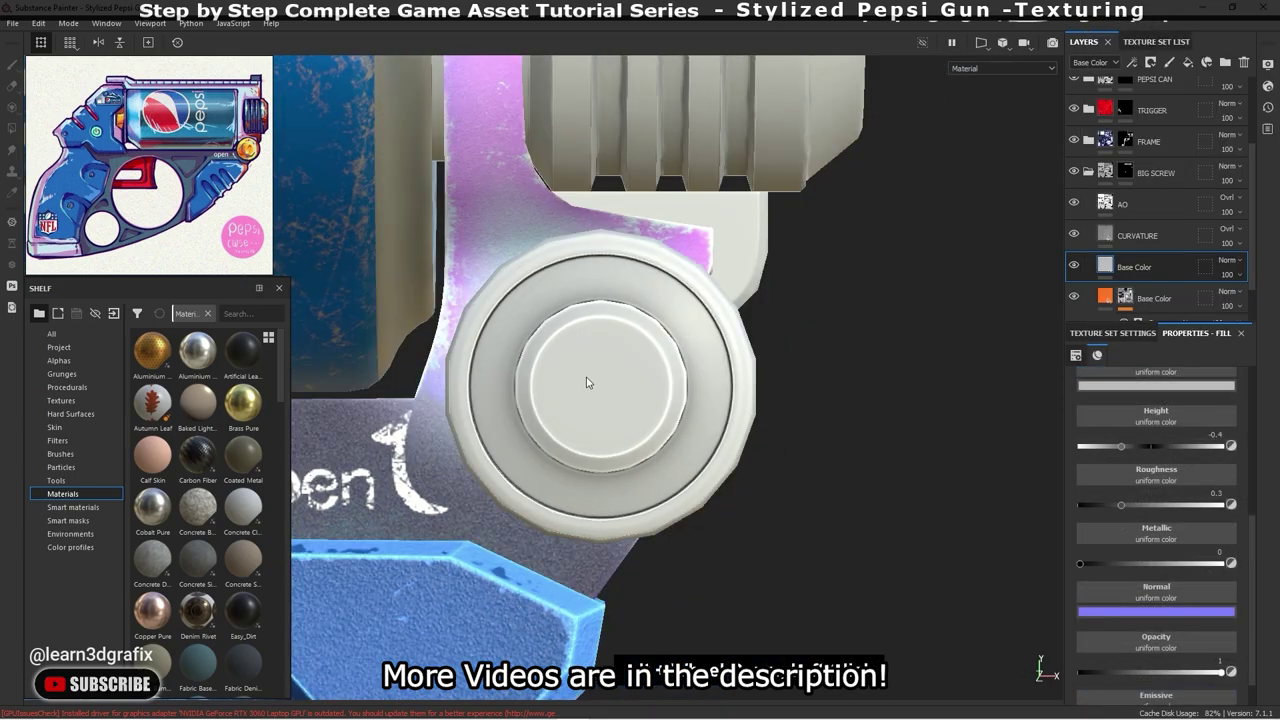
scroll(588, 382, up, 2)
right_click(1122, 267)
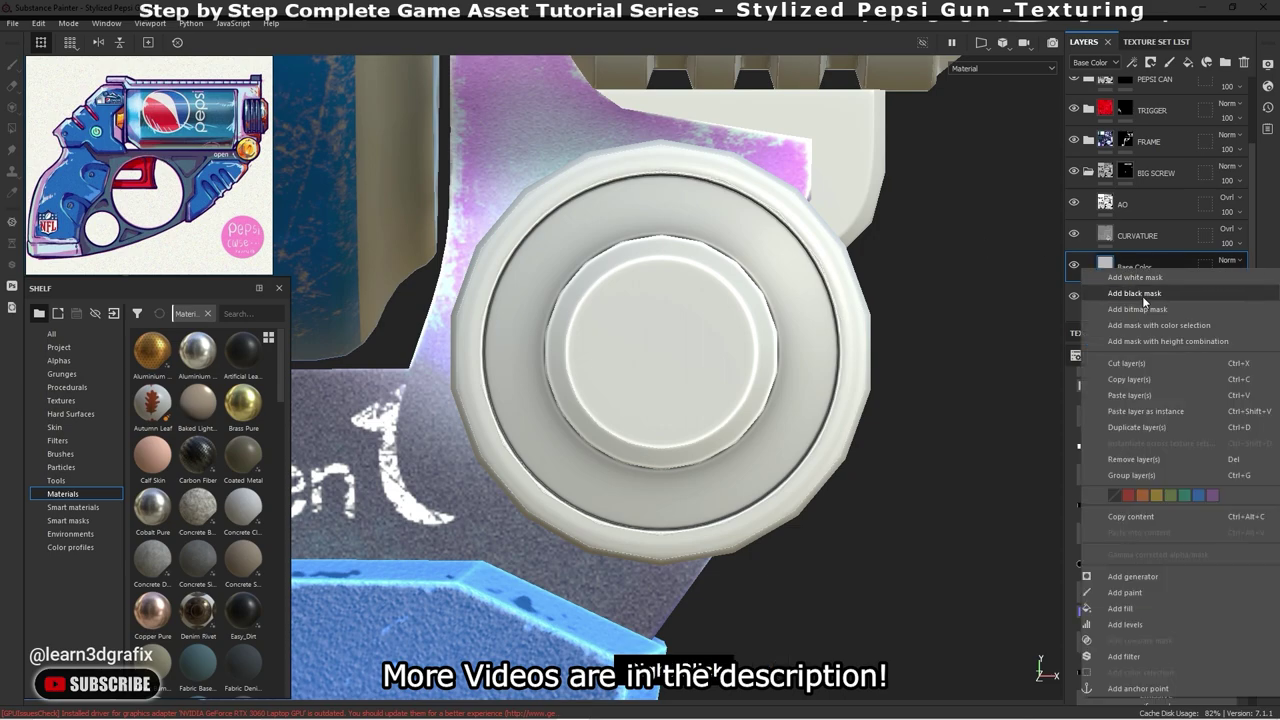
click(1144, 293)
key(b)
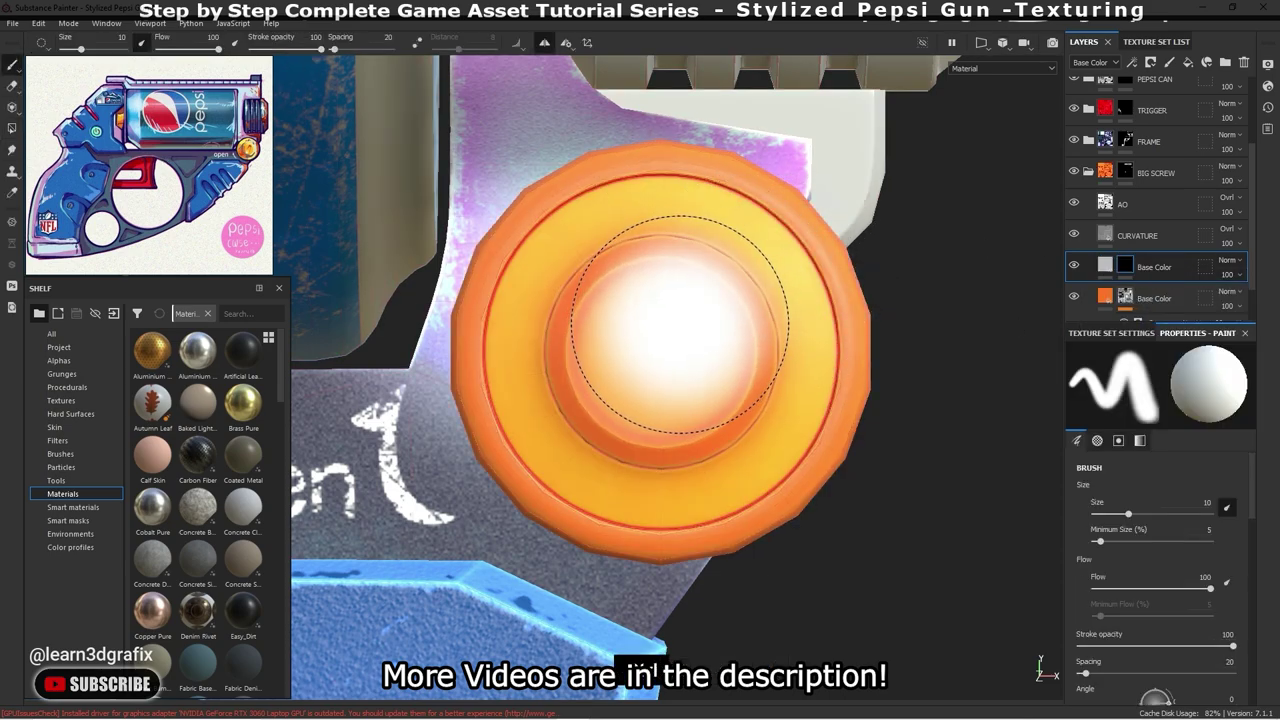
ctrl+right_drag(680, 324, 665, 320)
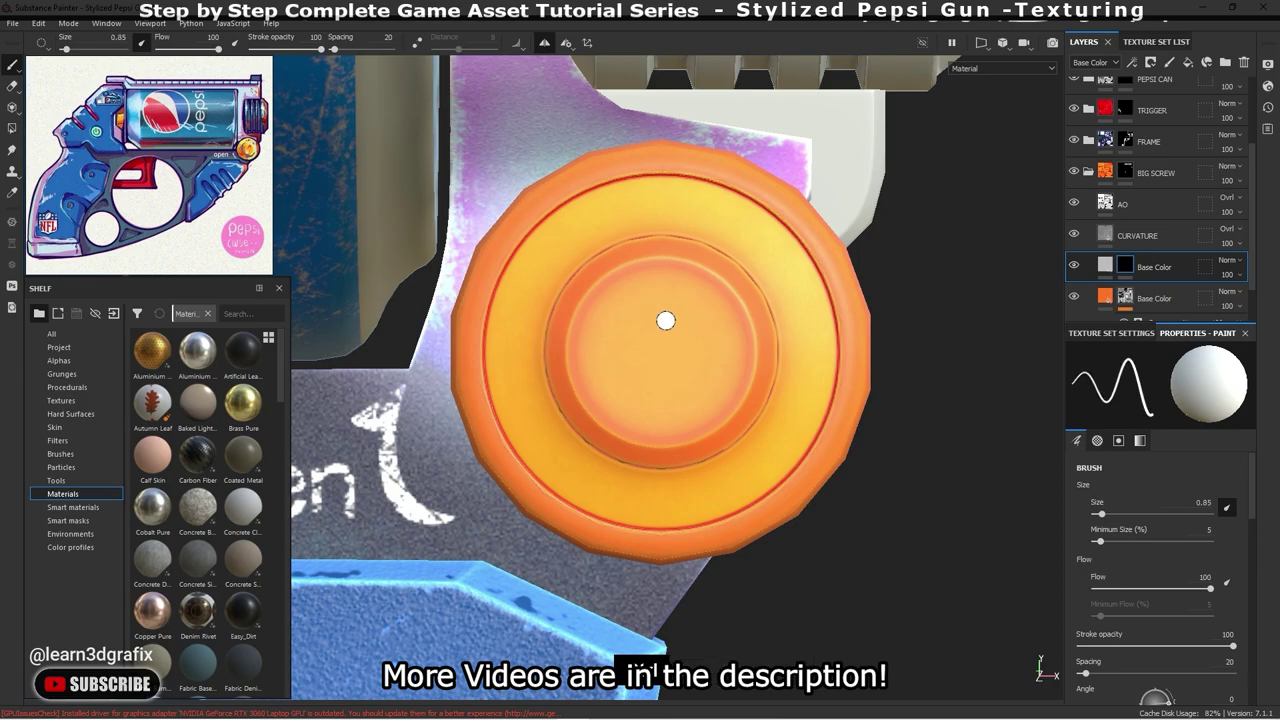
scroll(665, 320, down, 1)
click(730, 346)
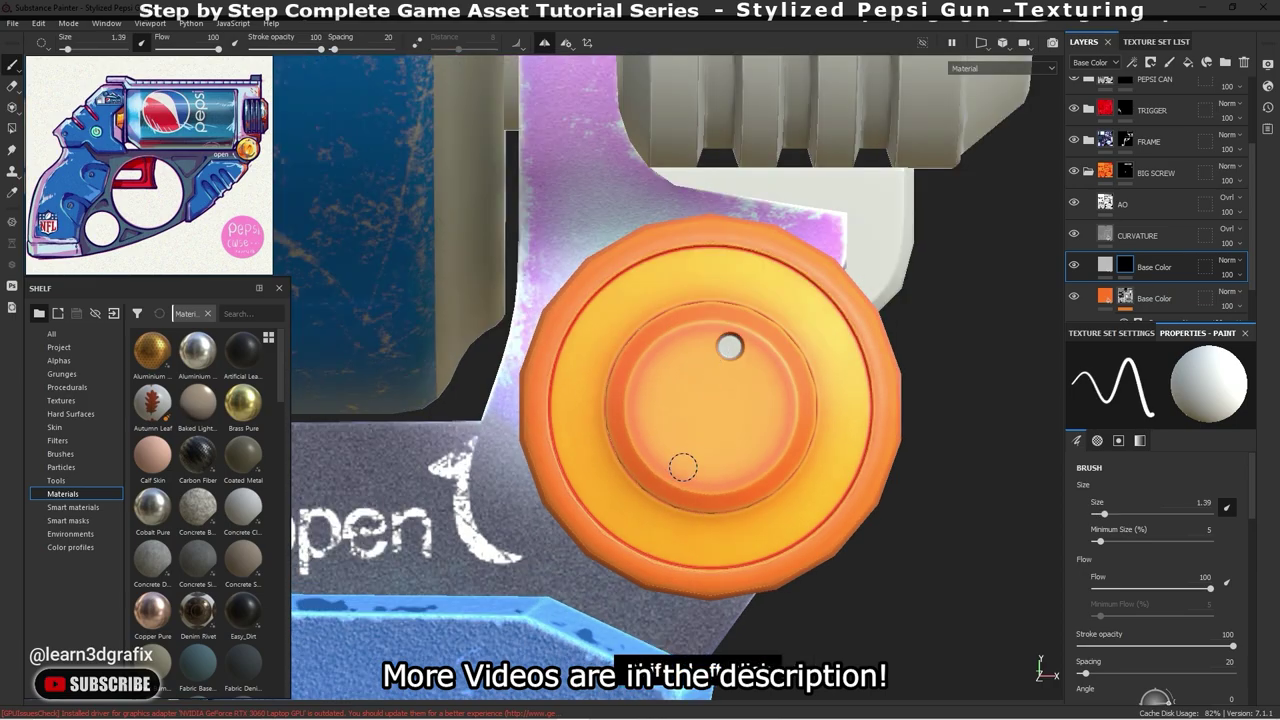
shift+click(683, 466)
alt+drag(826, 440, 760, 430)
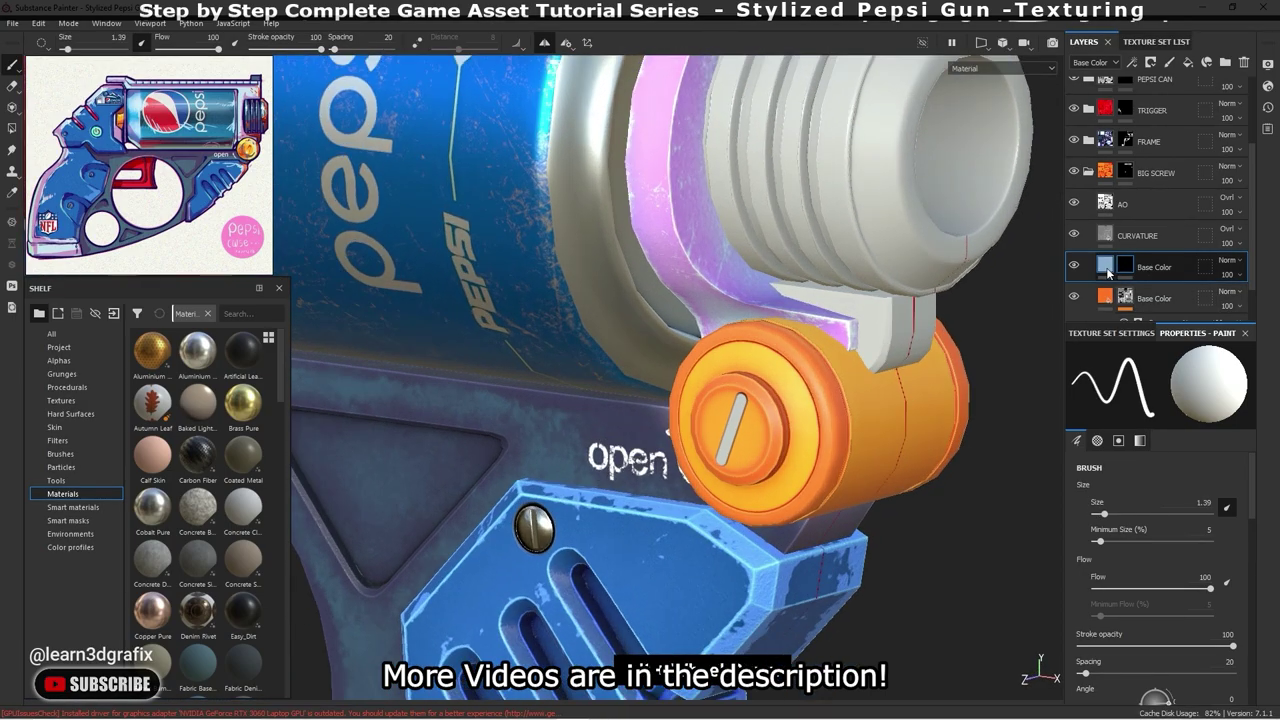
- Sample the cap's yellow-orange from the model as the fill layer's base colour
click(1108, 272)
click(1156, 466)
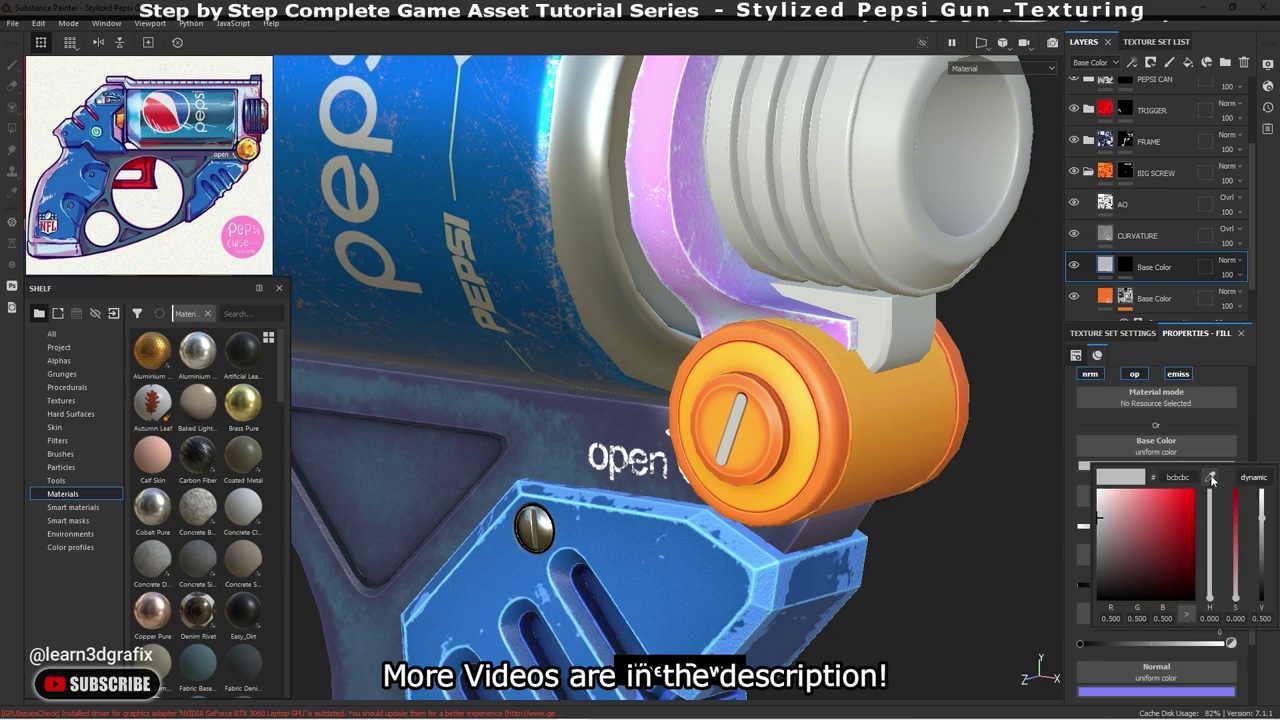
click(1212, 479)
click(818, 441)
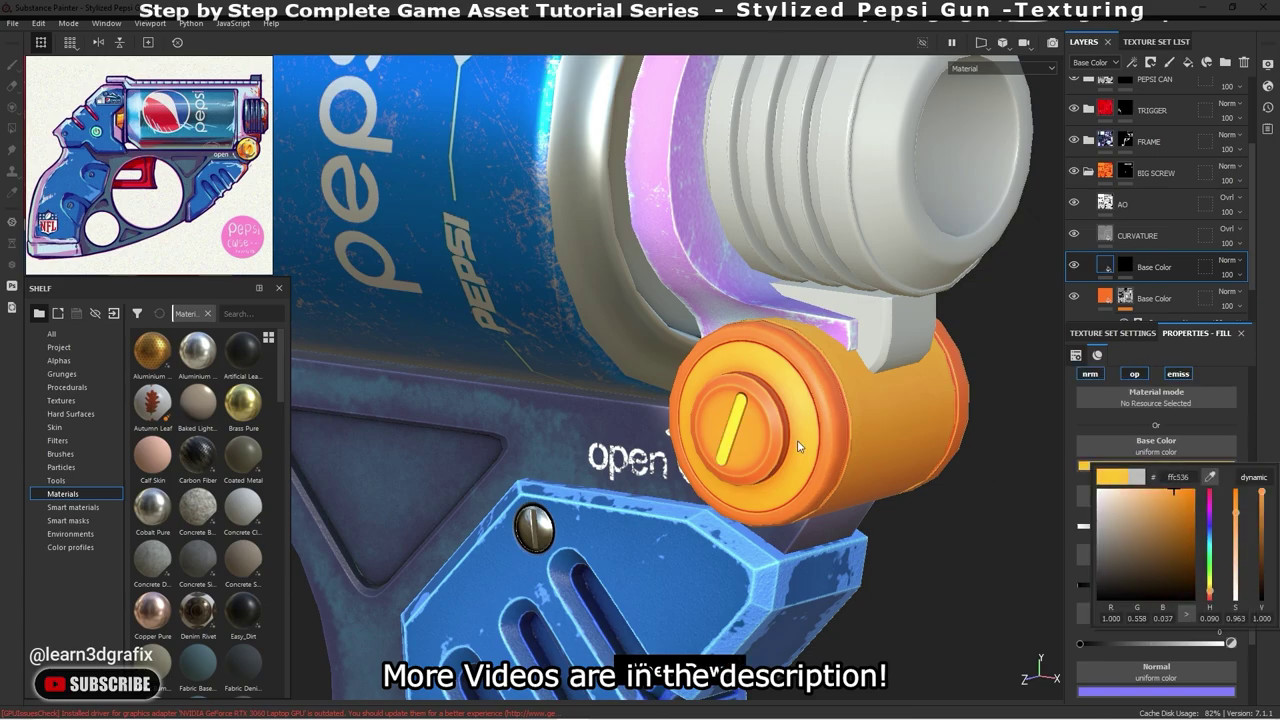
alt+drag(798, 446, 811, 406)
scroll(811, 406, up, 5)
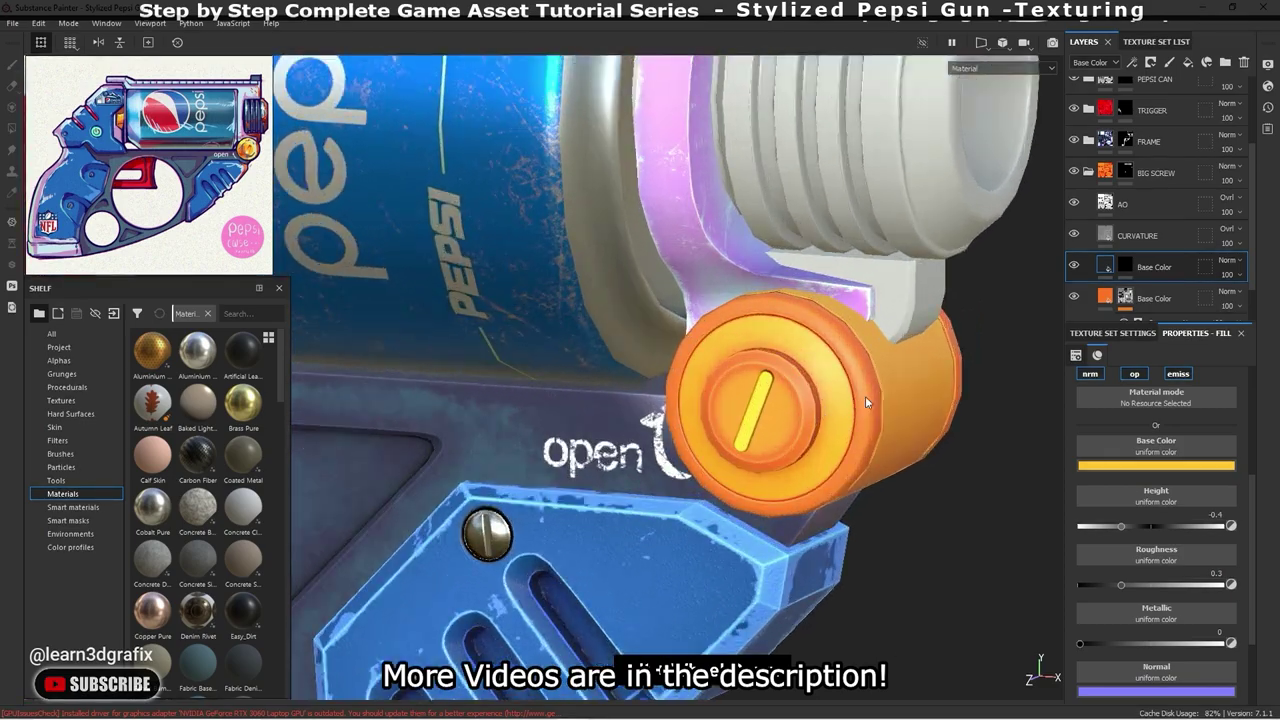
scroll(866, 407, down, 5)
mouse_move(866, 407)
alt+mouse_down()
mouse_move(816, 411)
mouse_move(830, 380)
alt+mouse_up()
scroll(816, 411, up, 4)
scroll(830, 380, up, 4)
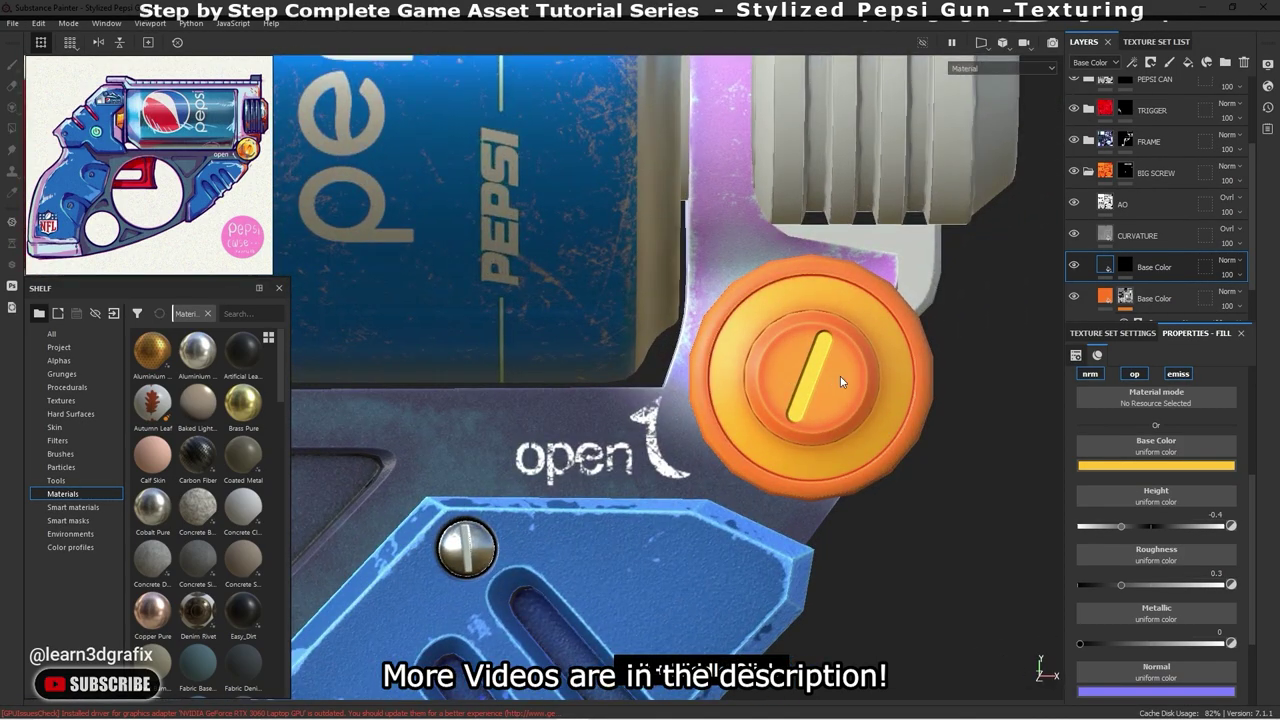
alt+drag(840, 376, 900, 380)
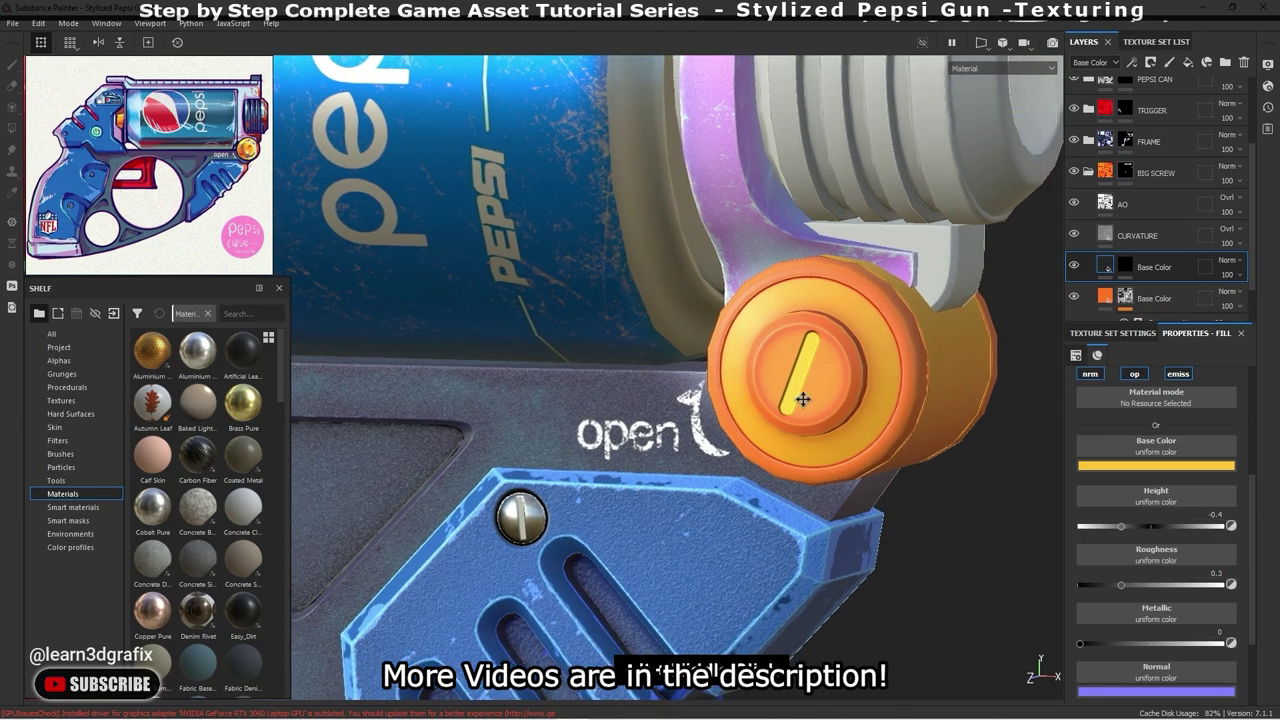
scroll(1150, 265, down, 1)
scroll(1150, 265, down, 1)
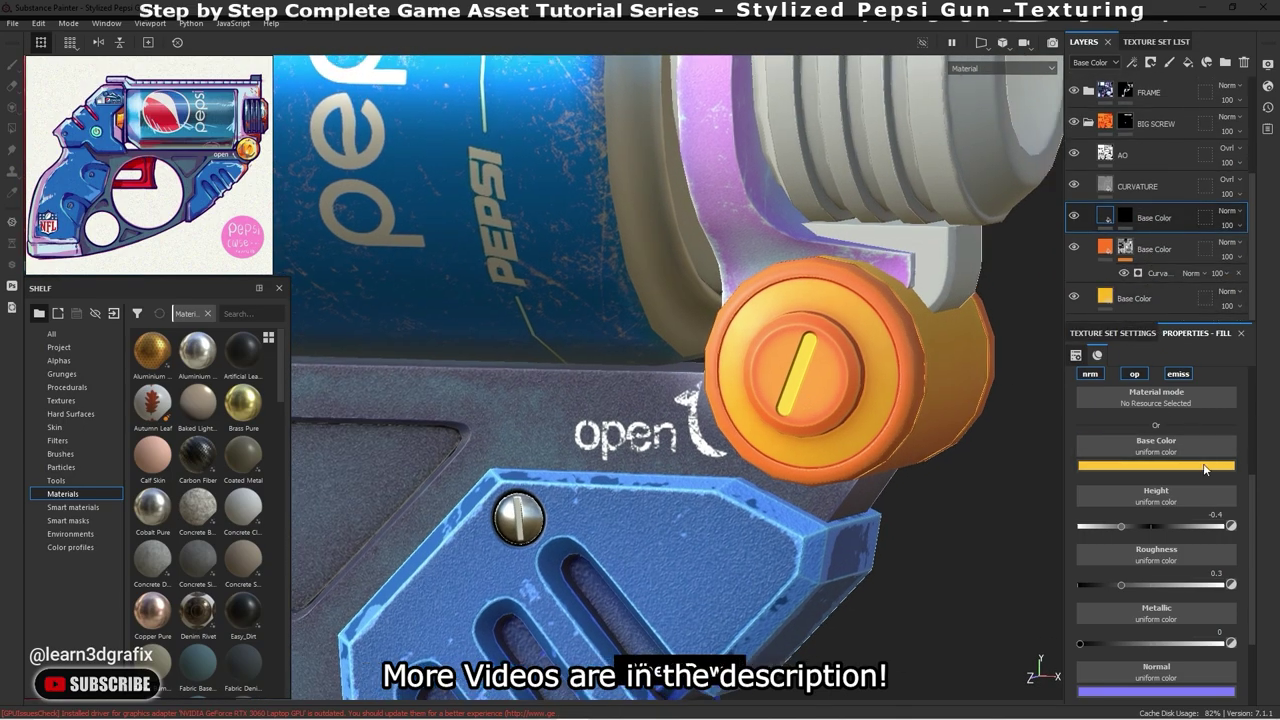
- Lower the orange base colour's saturation and value in the colour picker
click(1205, 468)
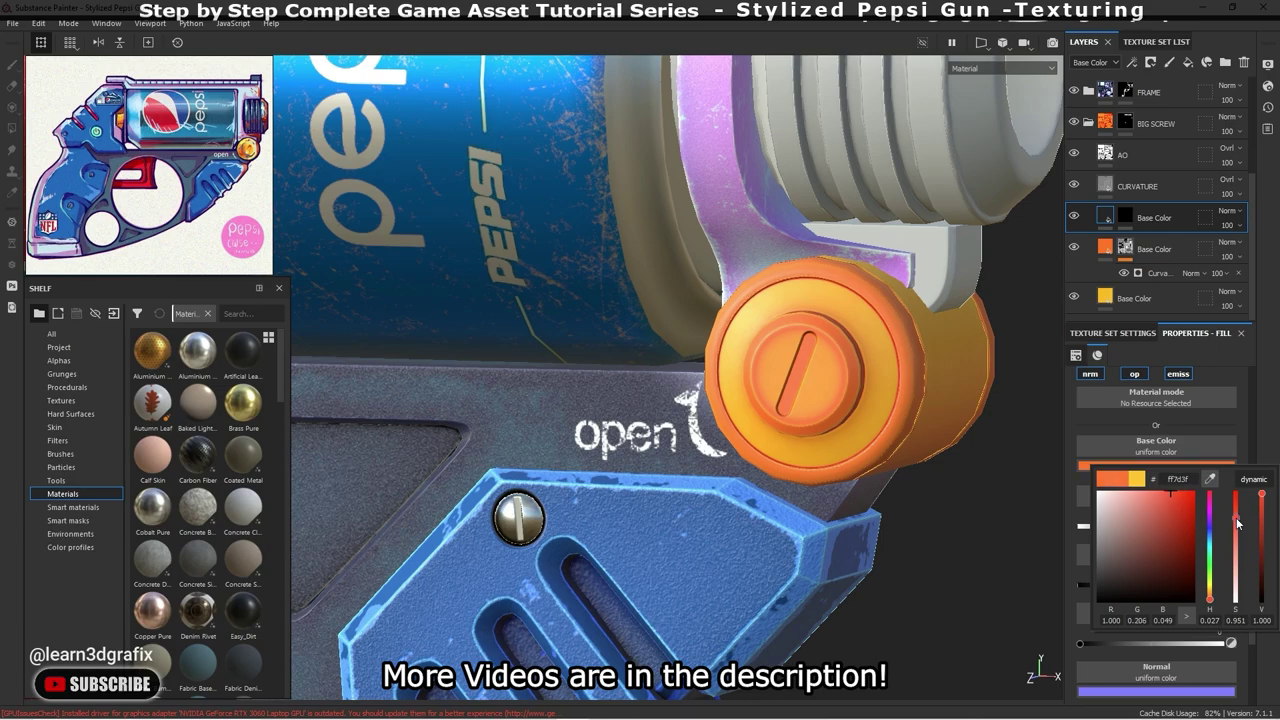
drag(1267, 508, 1267, 513)
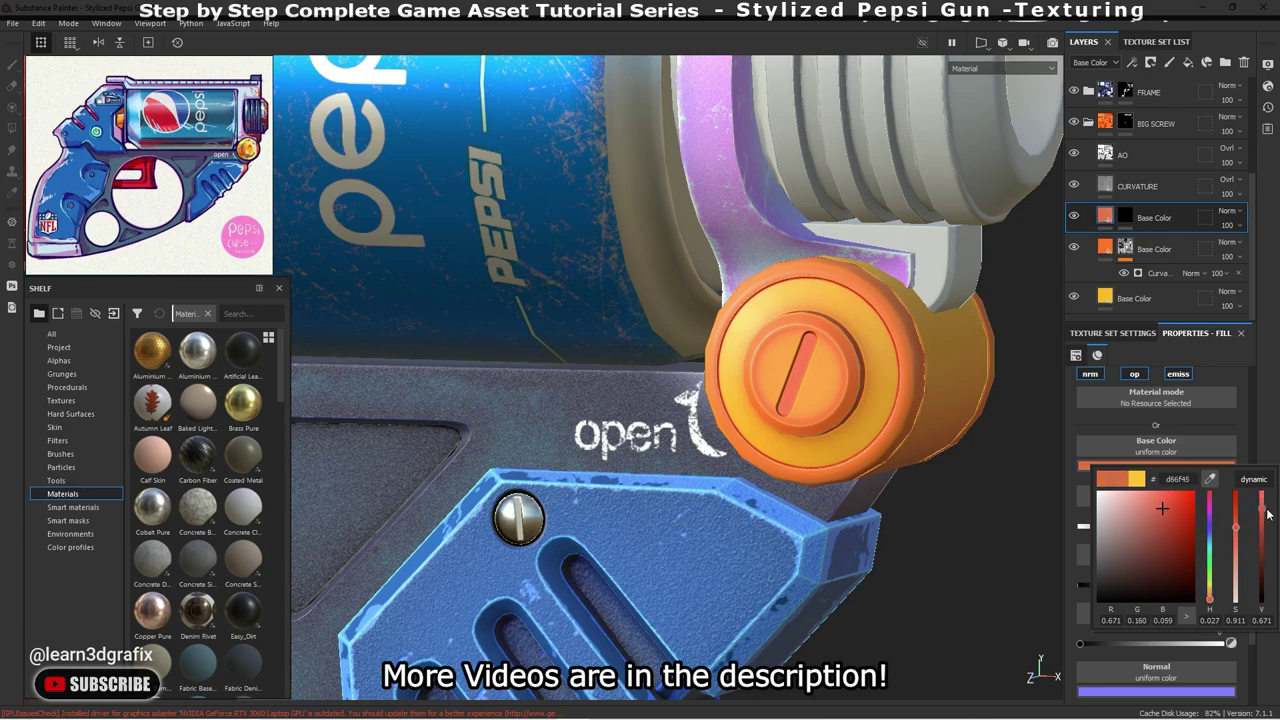
drag(1211, 600, 1212, 597)
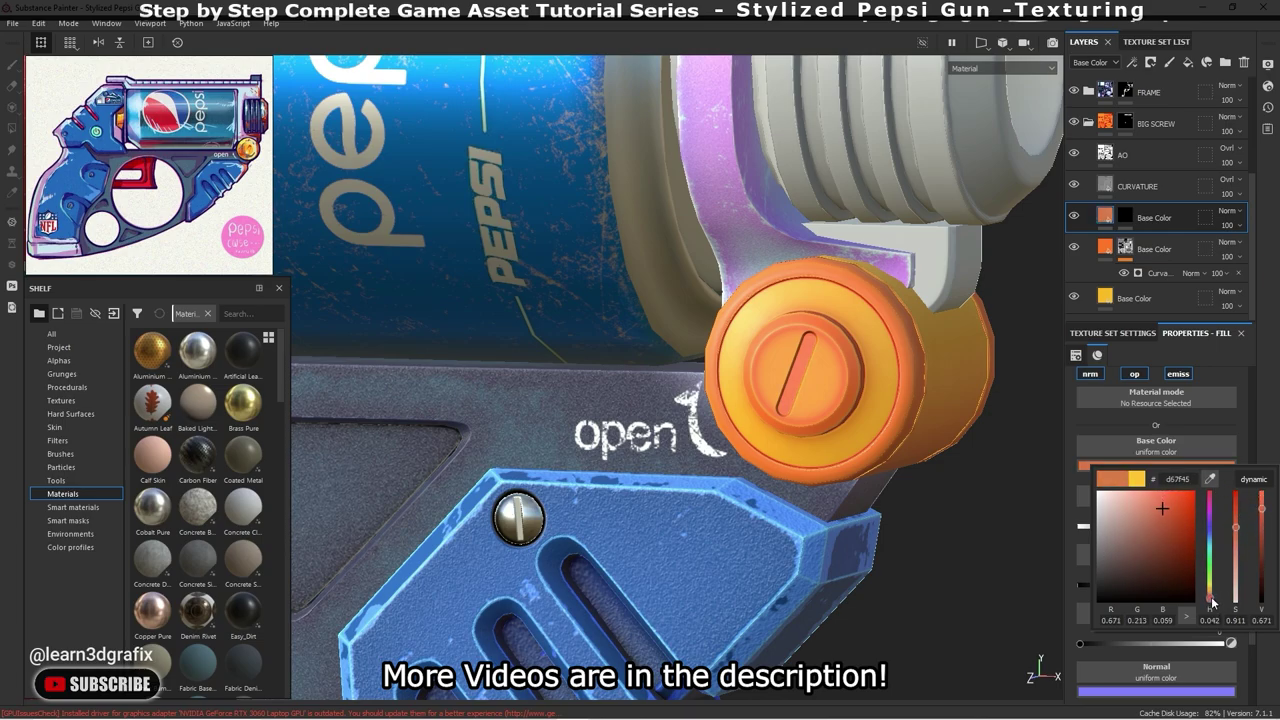
scroll(771, 436, down, 5)
scroll(896, 384, up, 2)
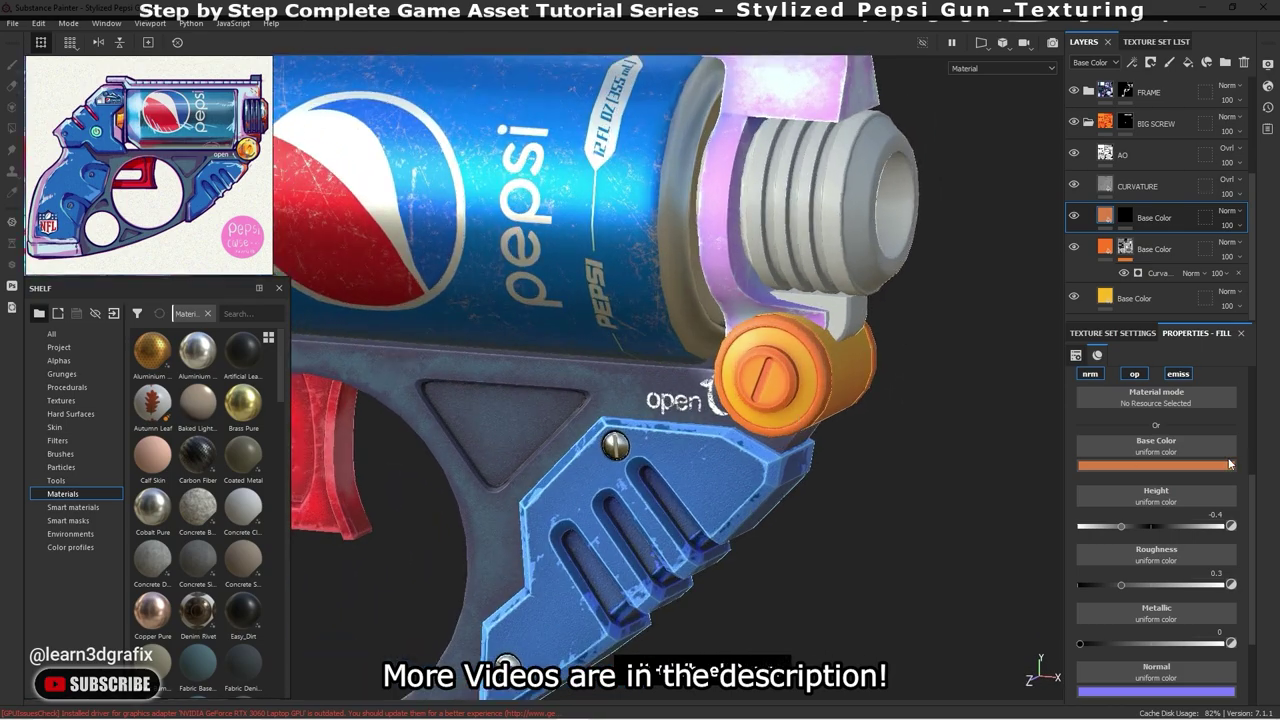
drag(1246, 550, 1257, 569)
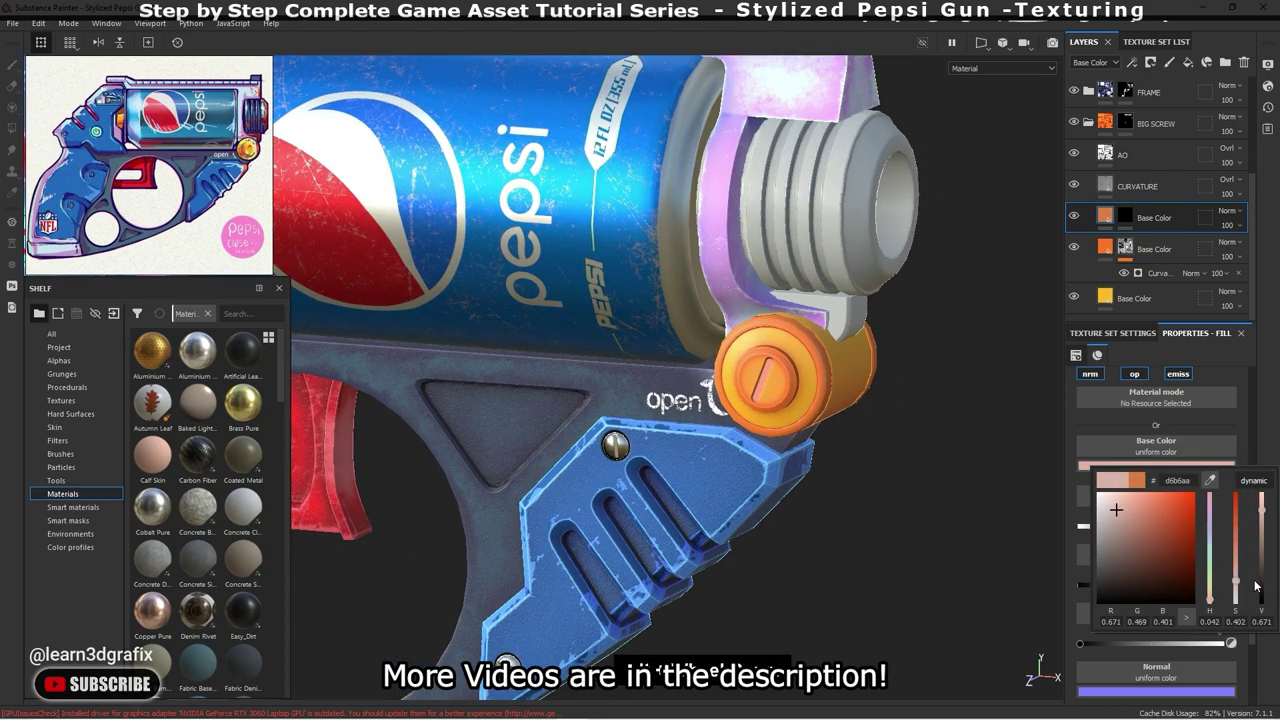
scroll(806, 404, up, 2)
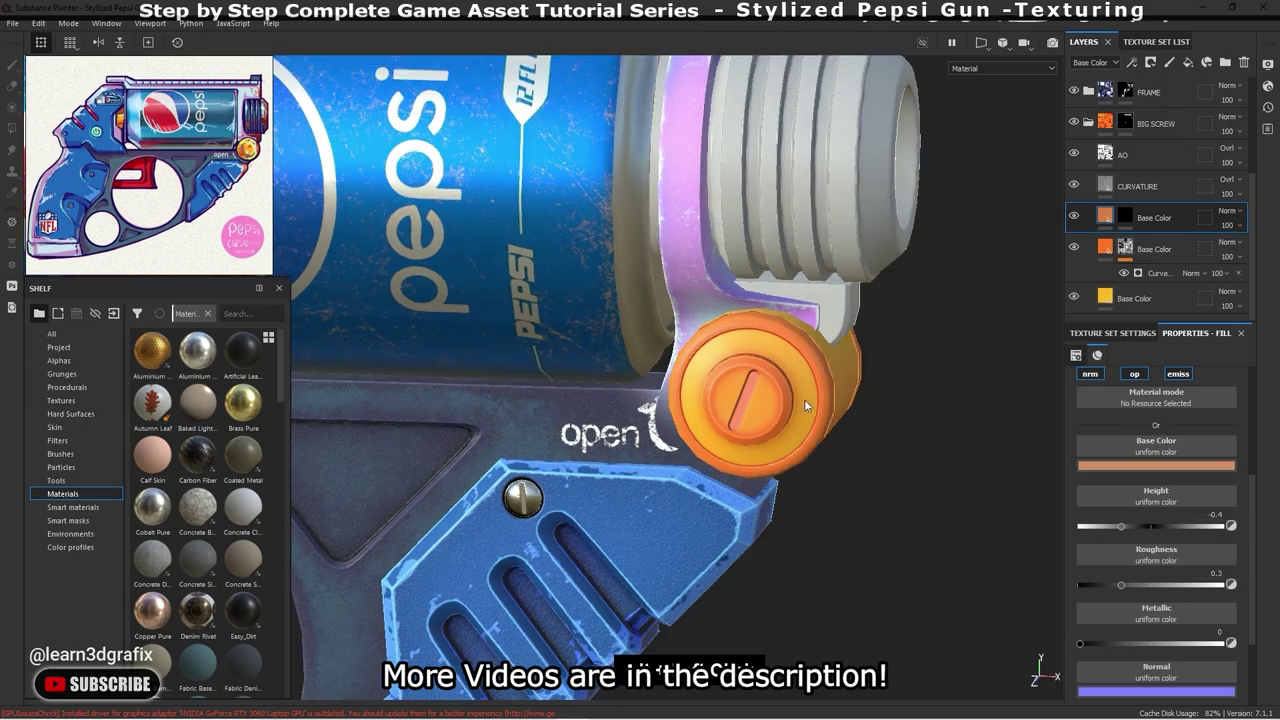
click(1183, 471)
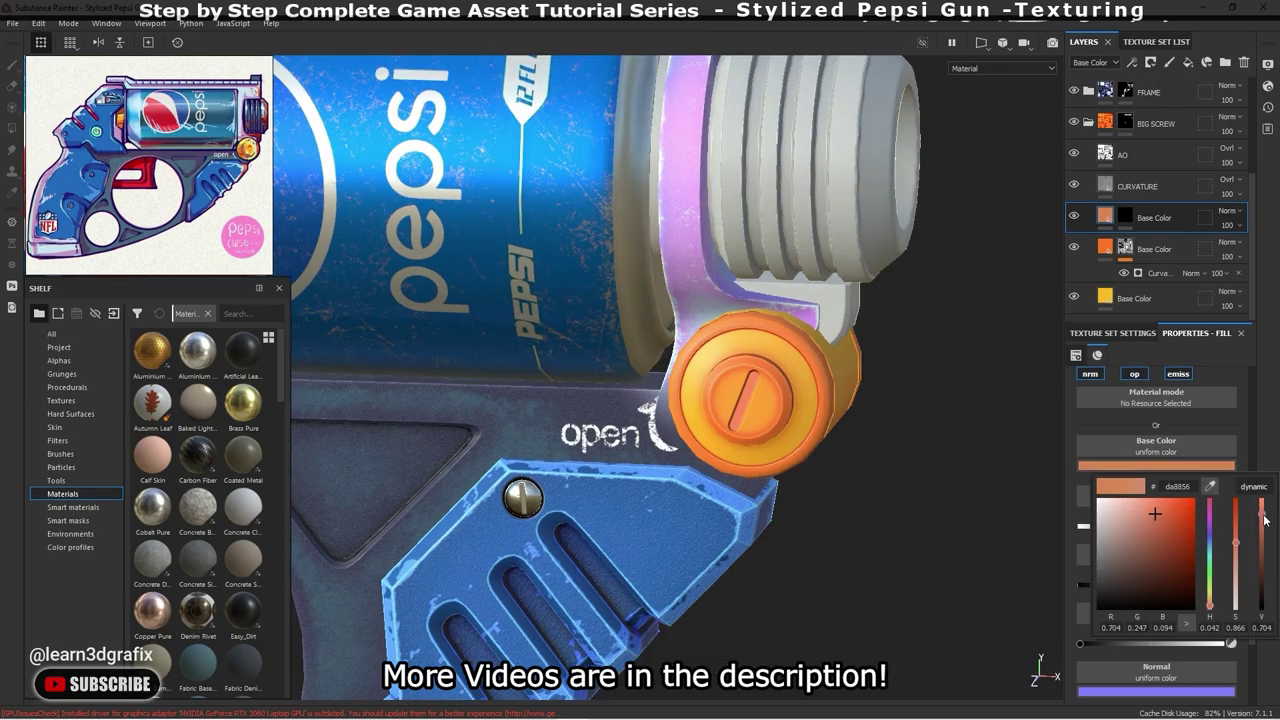
drag(1264, 517, 1264, 527)
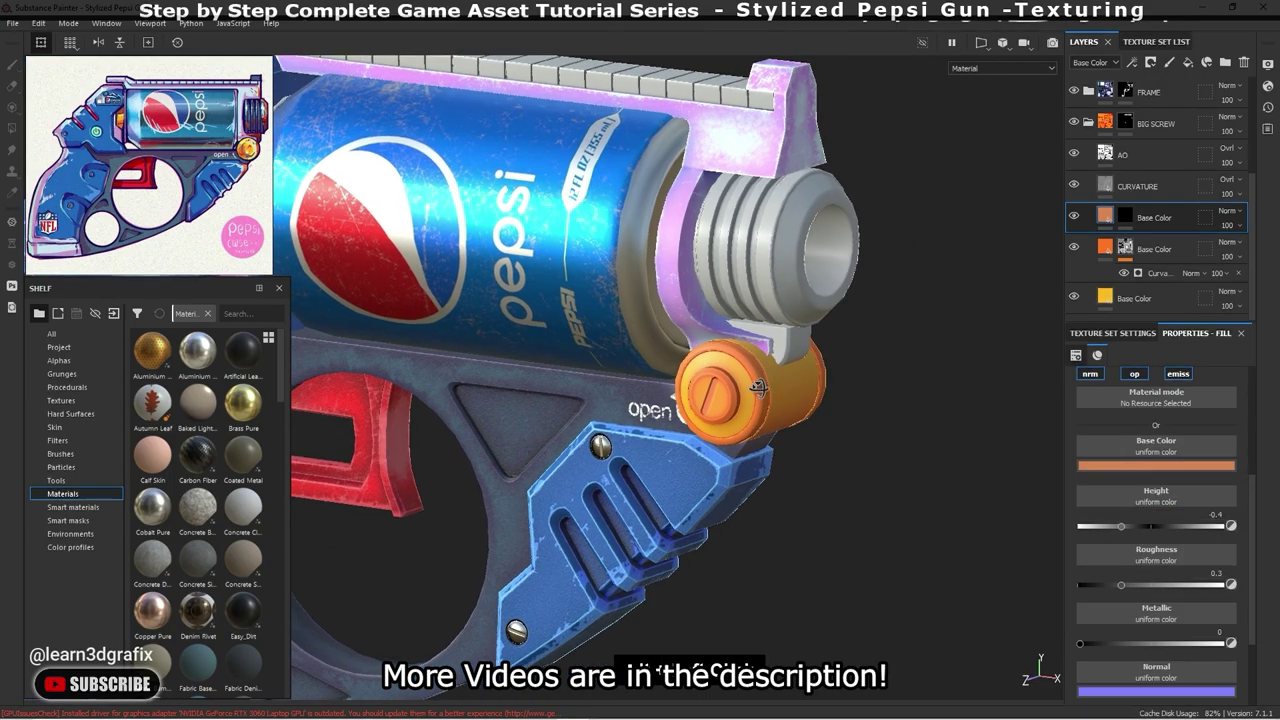
- Check the gun in Base Color view, return to Material view, and select the layer's mask
mouse_move(620, 400)
alt+mouse_down()
mouse_move(862, 352)
mouse_move(944, 226)
alt+mouse_up()
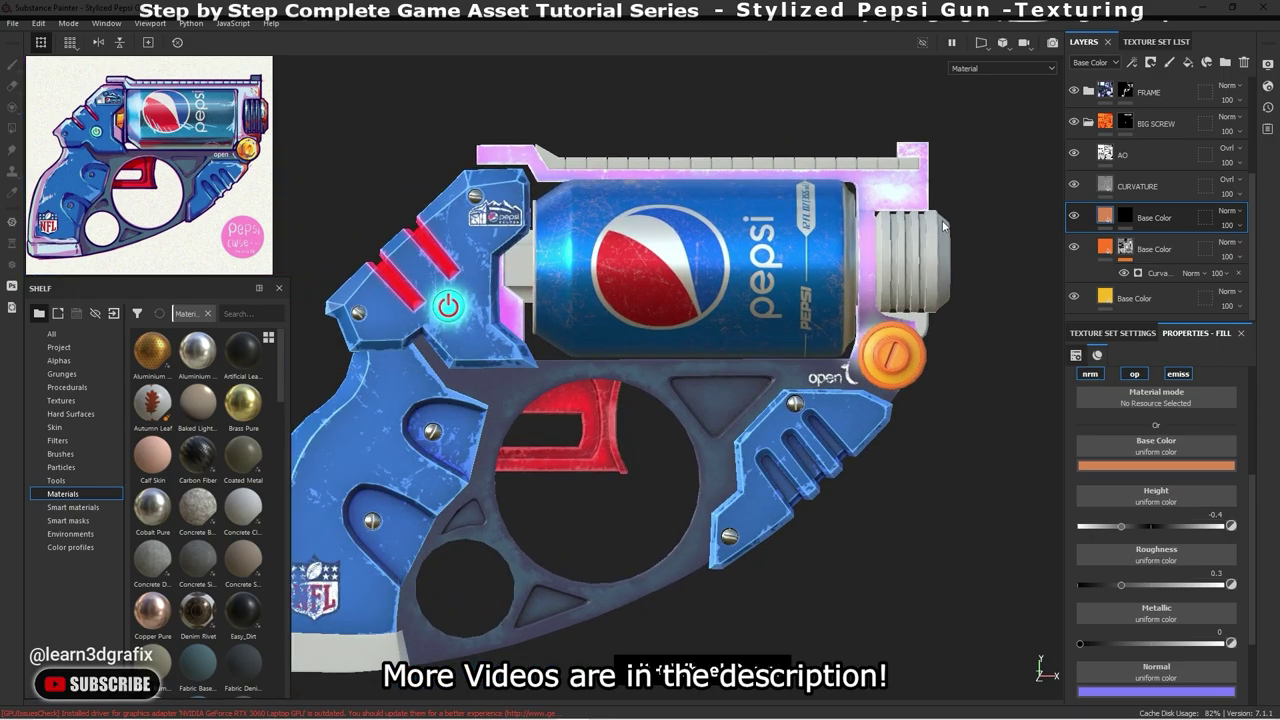
click(1003, 68)
click(1003, 100)
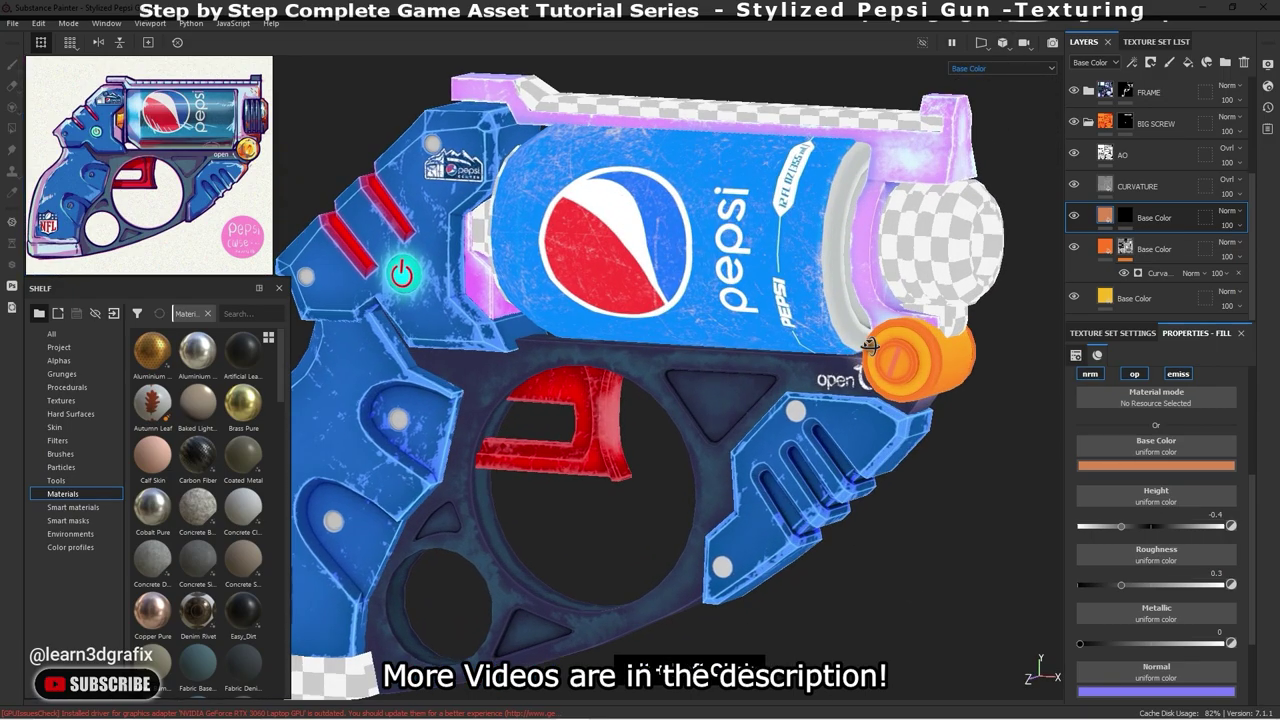
click(1003, 68)
click(975, 82)
scroll(935, 370, up, 5)
click(1123, 218)
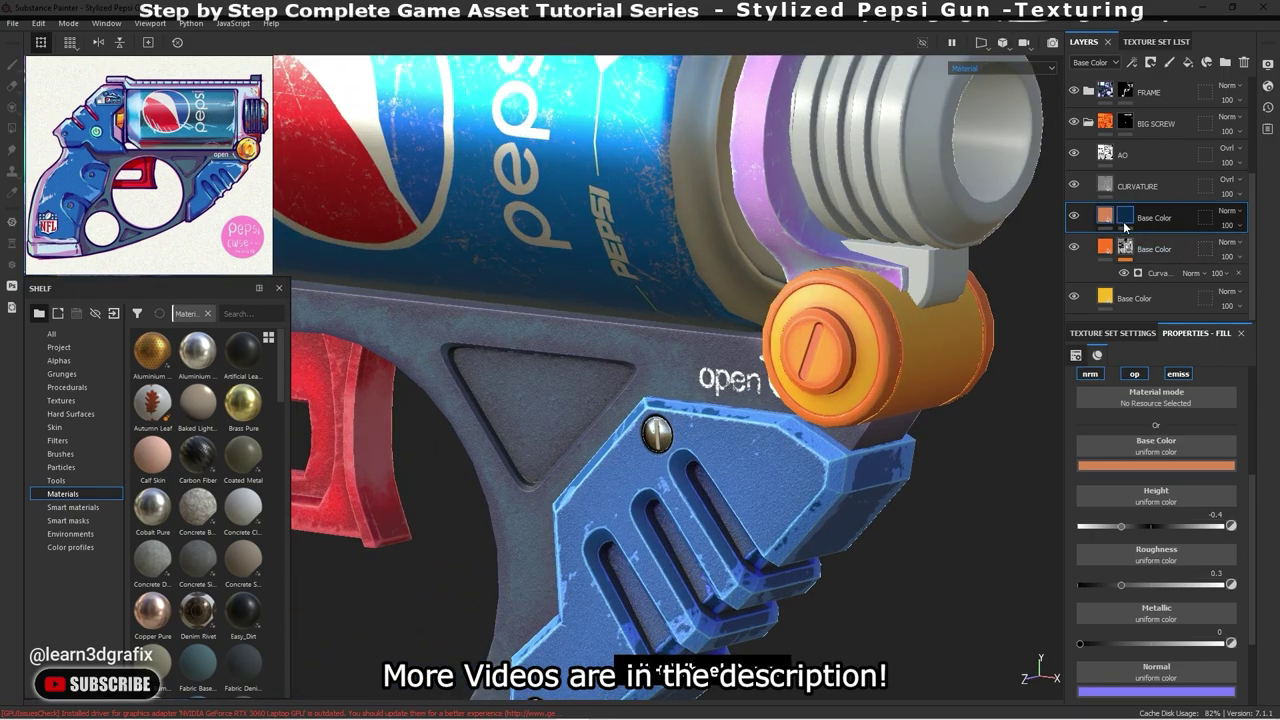
- Add a Blur filter to the colour layer's mask with intensity 0.3
key(1)
right_click(1123, 218)
click(1152, 506)
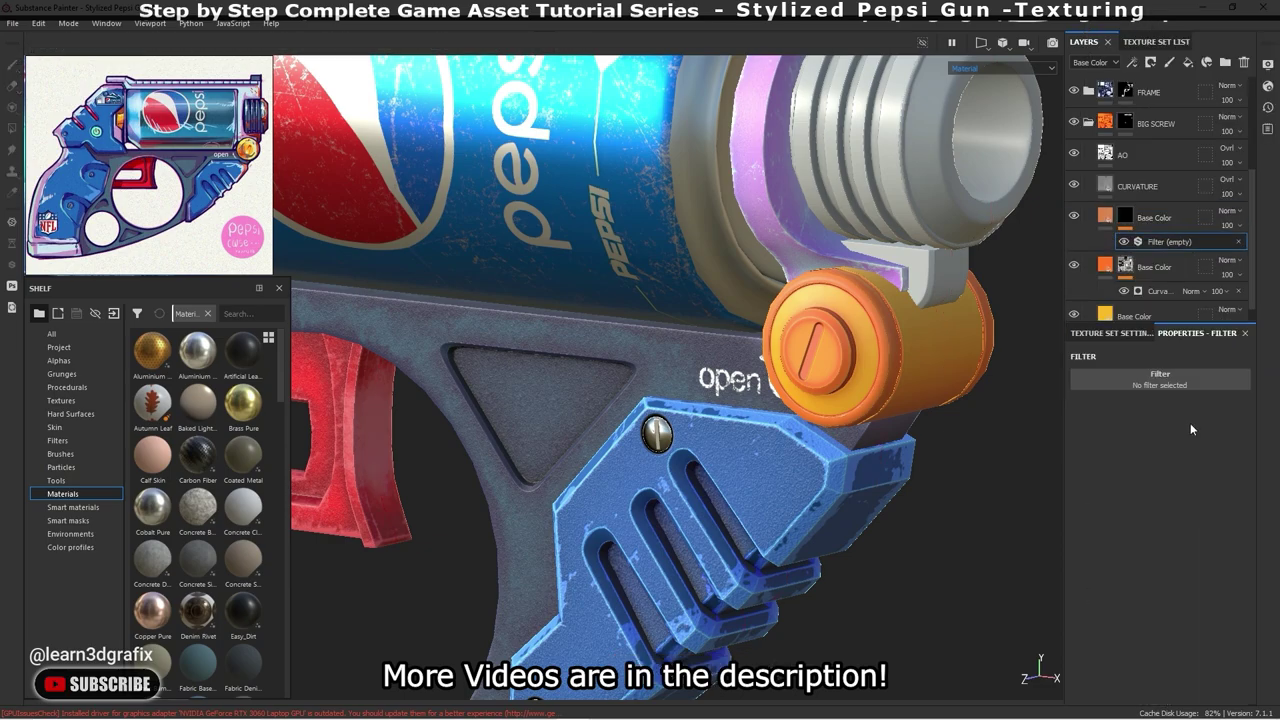
click(1160, 374)
click(1213, 420)
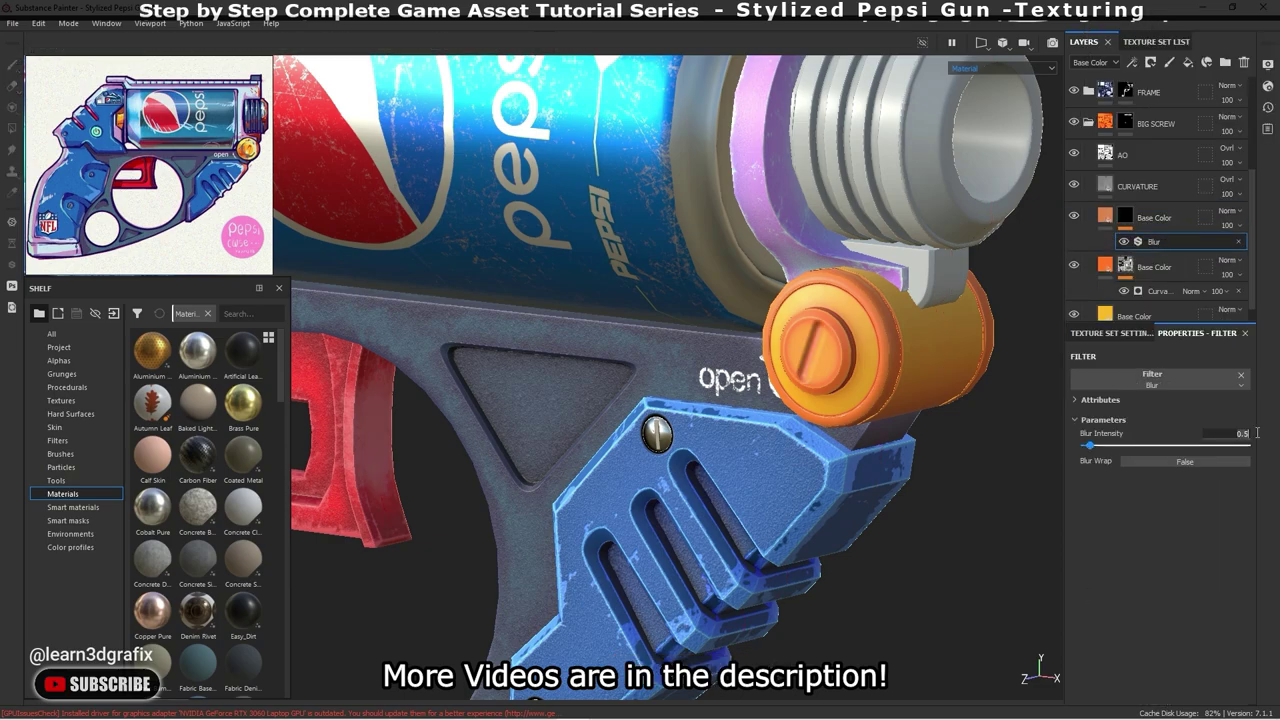
scroll(815, 348, up, 5)
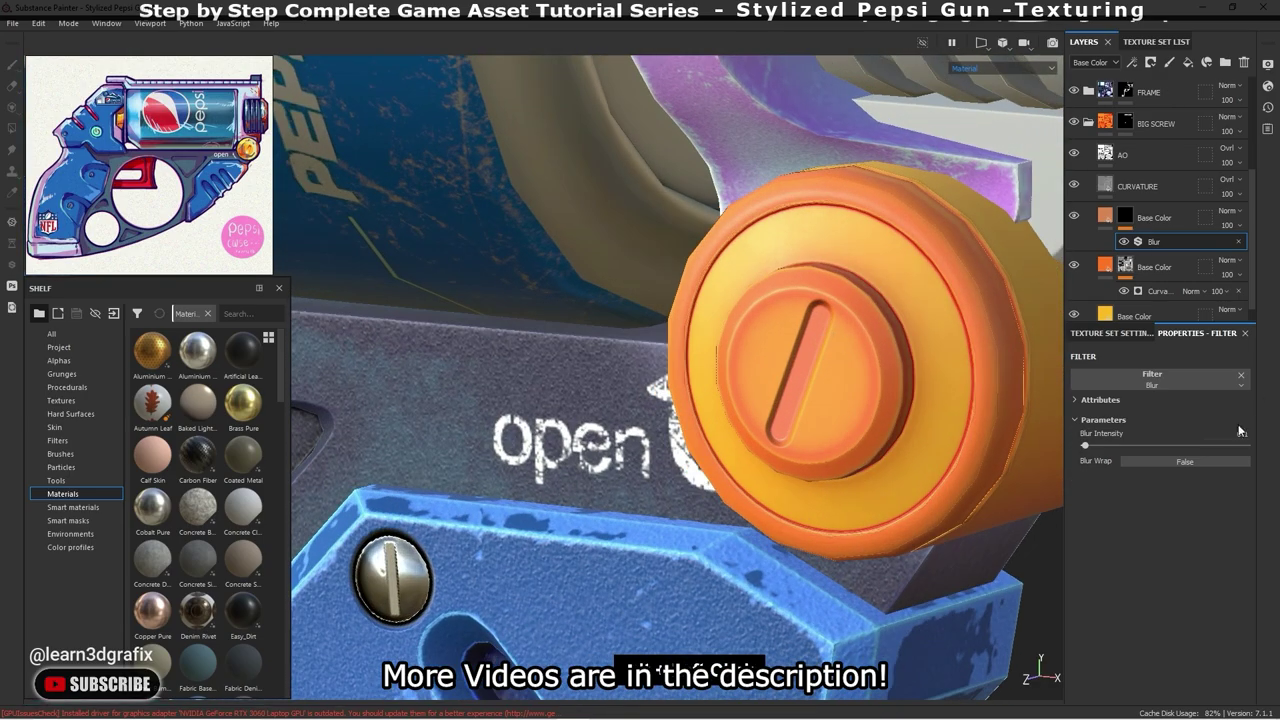
text(0.2)
key(Return)
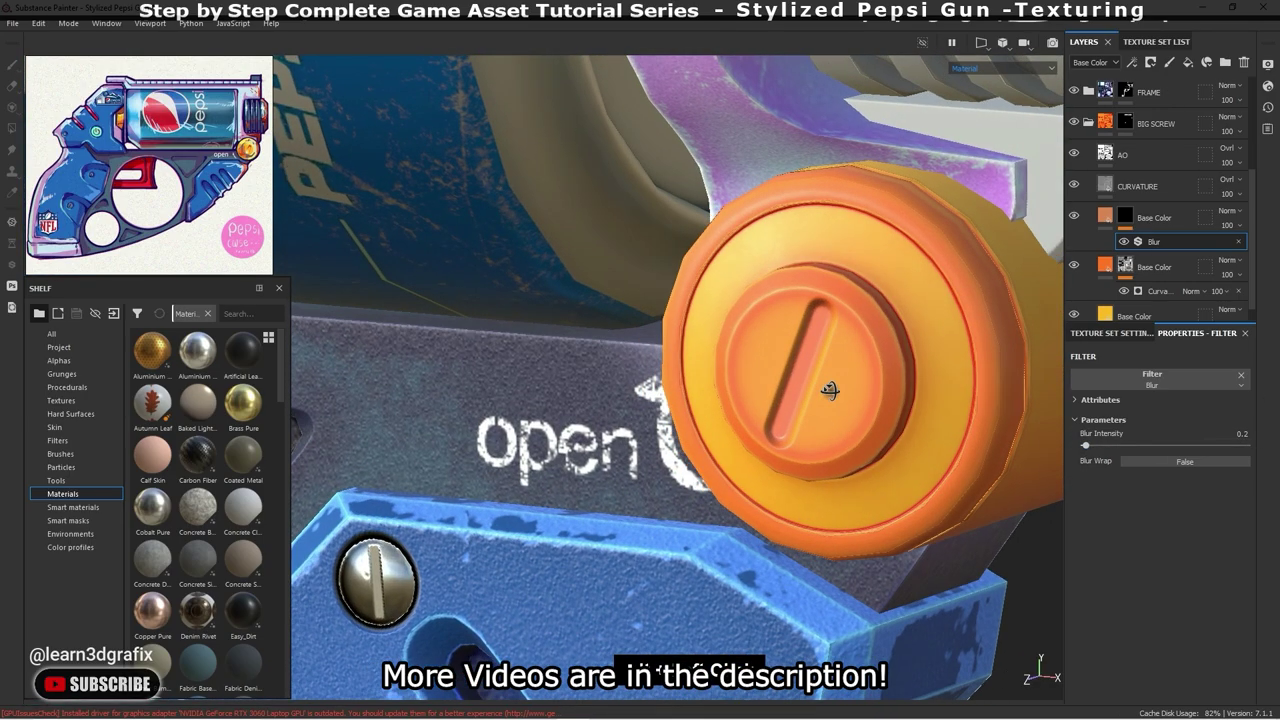
- Orbit around the gun to inspect the softened orange cap slot
alt+drag(823, 383, 1113, 428)
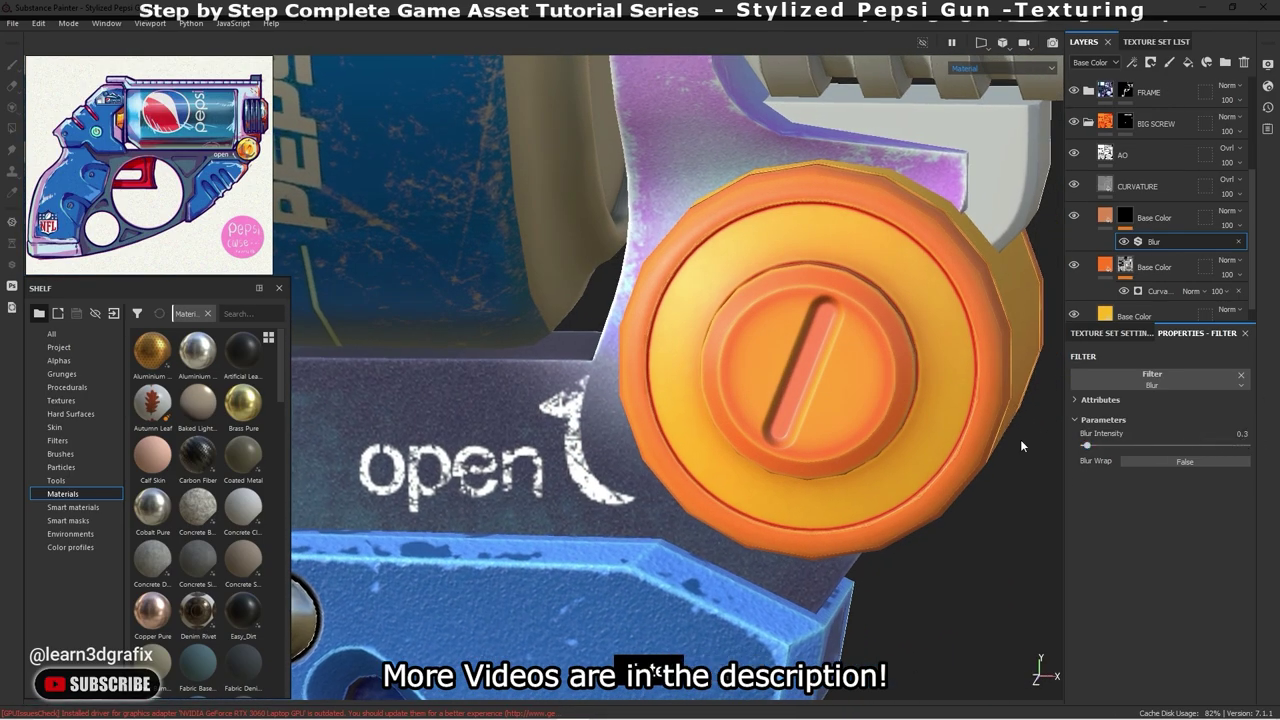
scroll(1020, 439, down, 5)
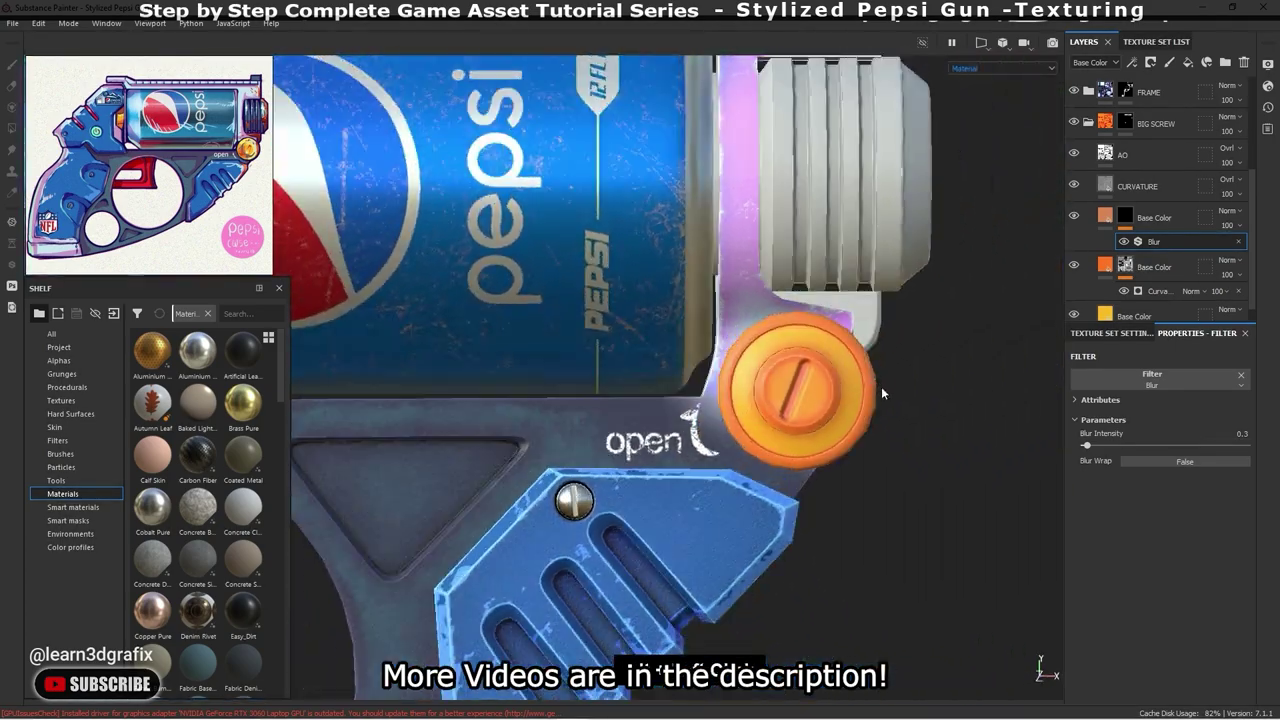
alt+drag(737, 400, 941, 370)
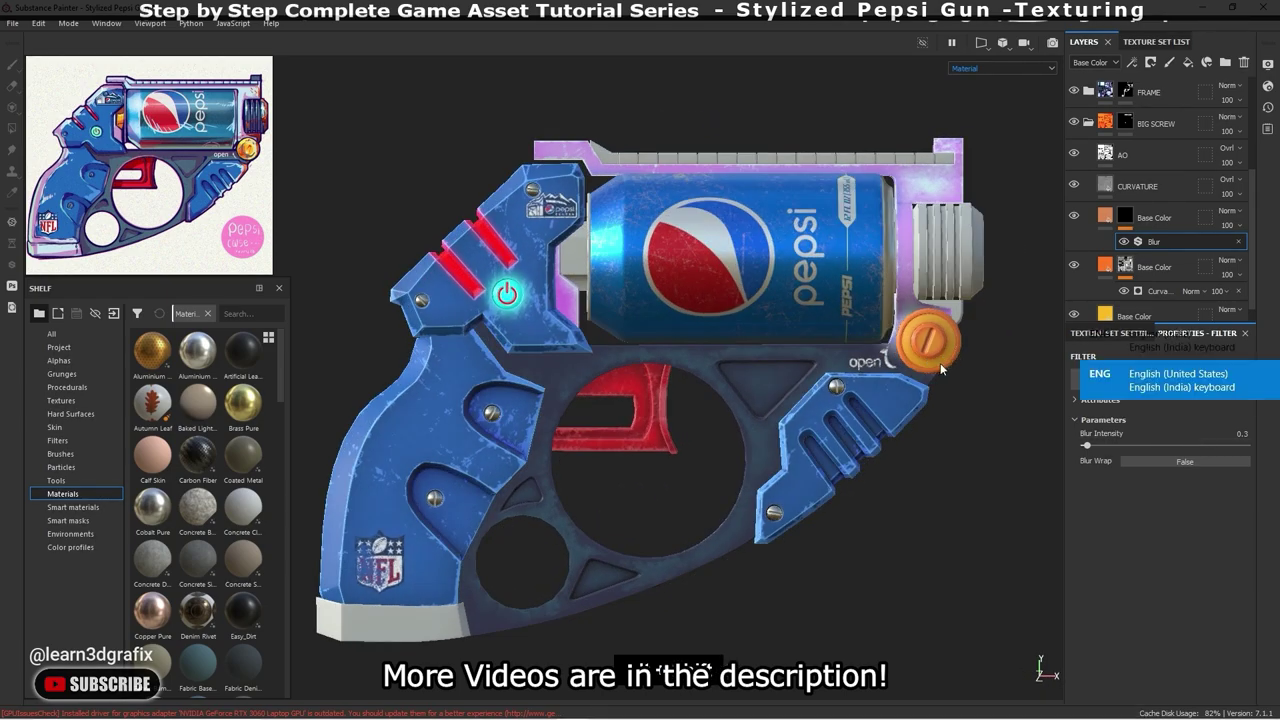
alt+drag(832, 331, 822, 350)
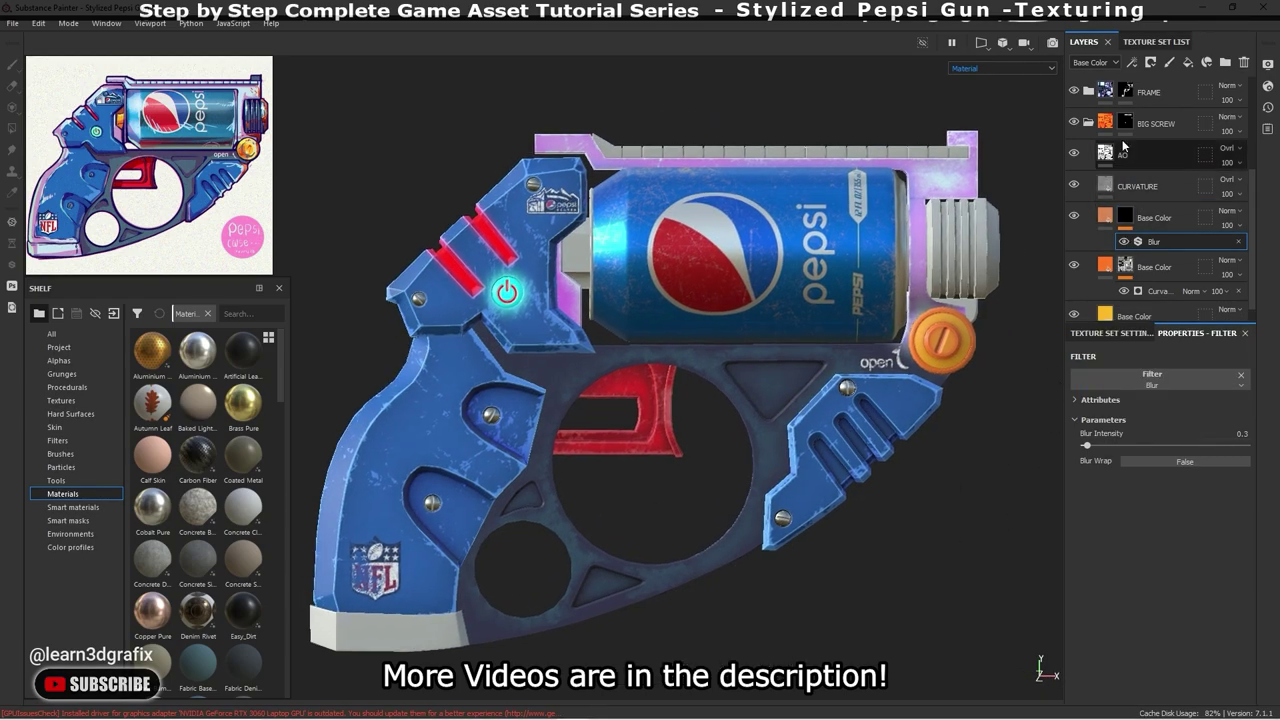
scroll(1140, 265, up, 5)
- Select and duplicate the BIG SCREW group, then switch to polygon fill mode
click(1171, 283)
key(ctrl+d)
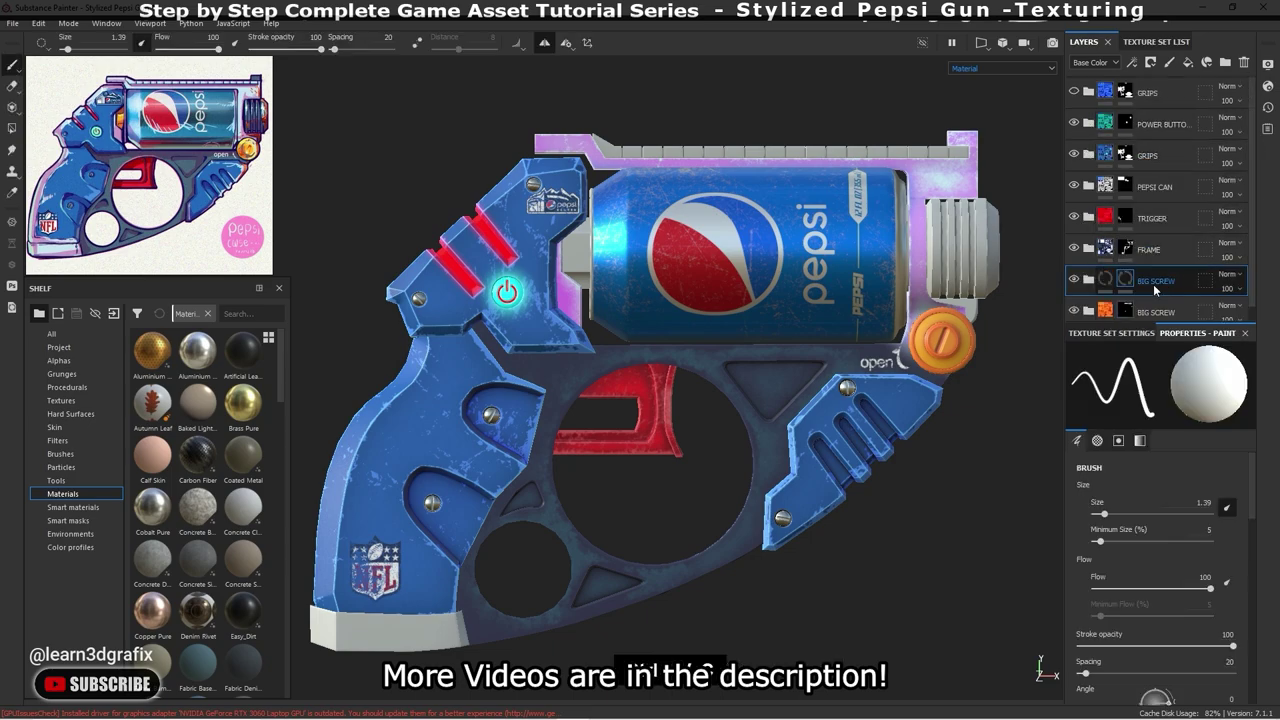
right_click(1126, 271)
click(1155, 31)
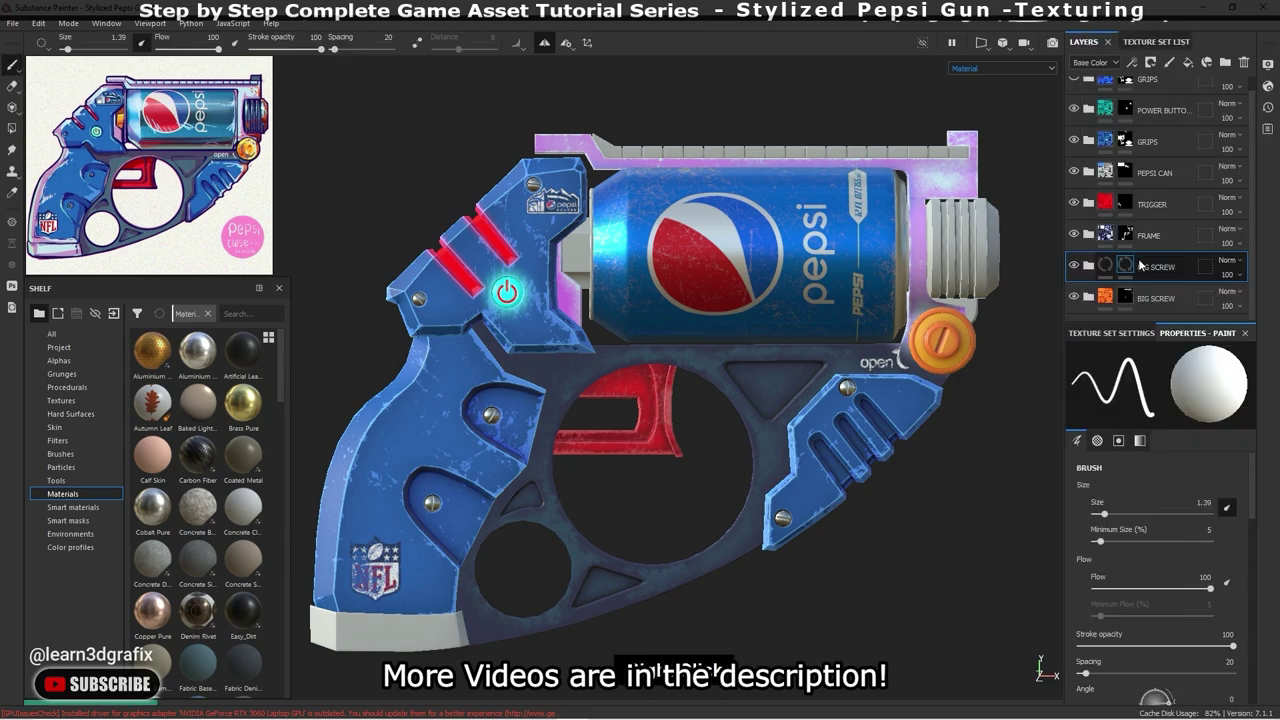
click(12, 128)
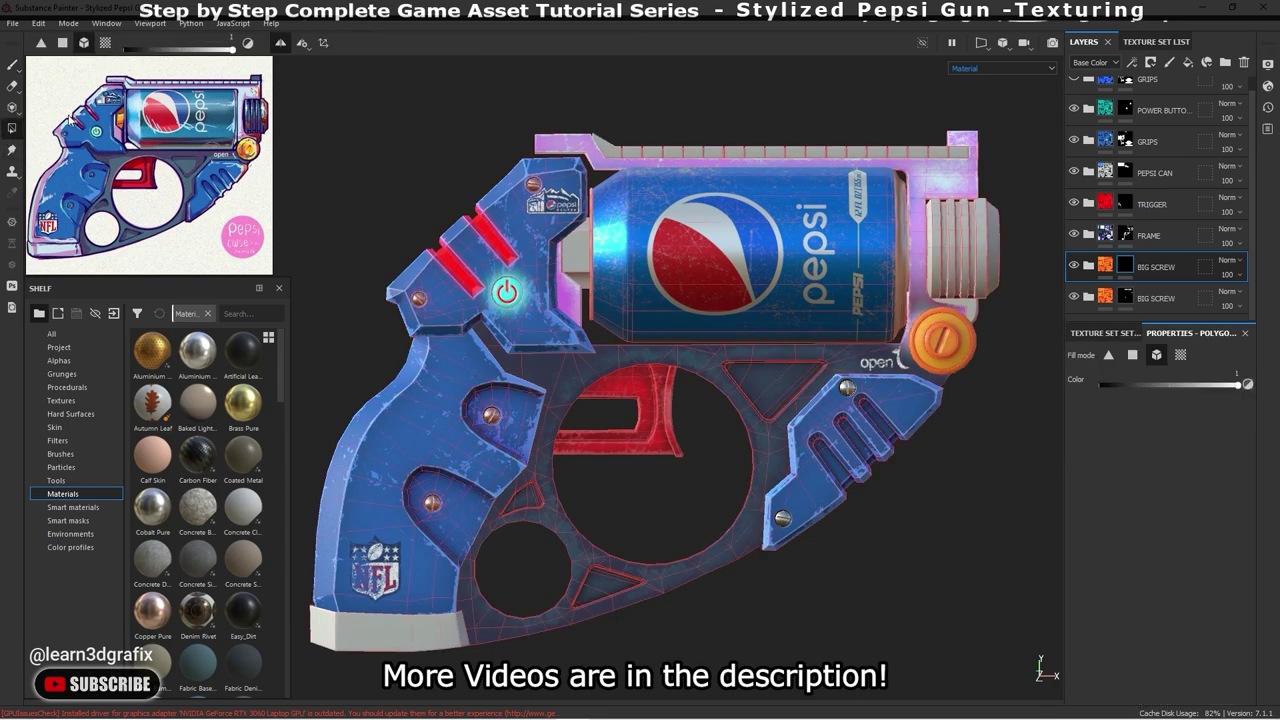
- Lower the orange Base Color layer's curvature Global Balance to 0.74
scroll(575, 254, up, 2)
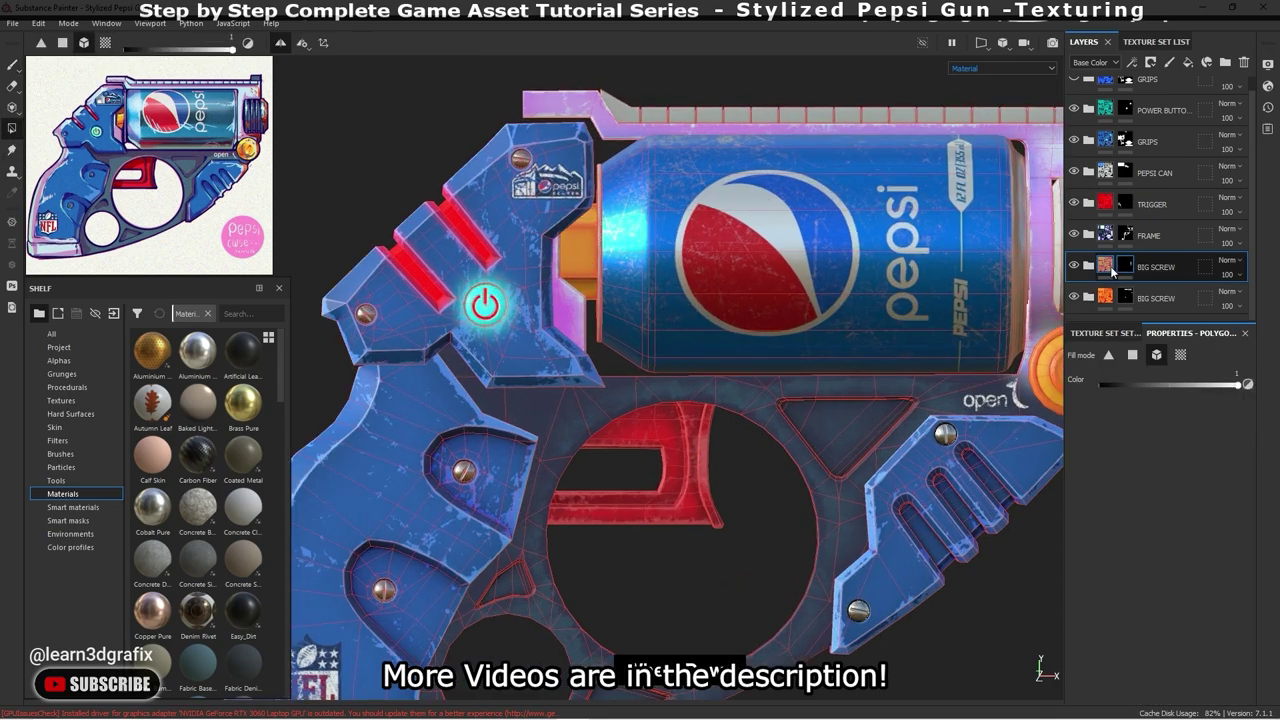
scroll(655, 296, up, 2)
scroll(655, 296, up, 1)
click(1089, 266)
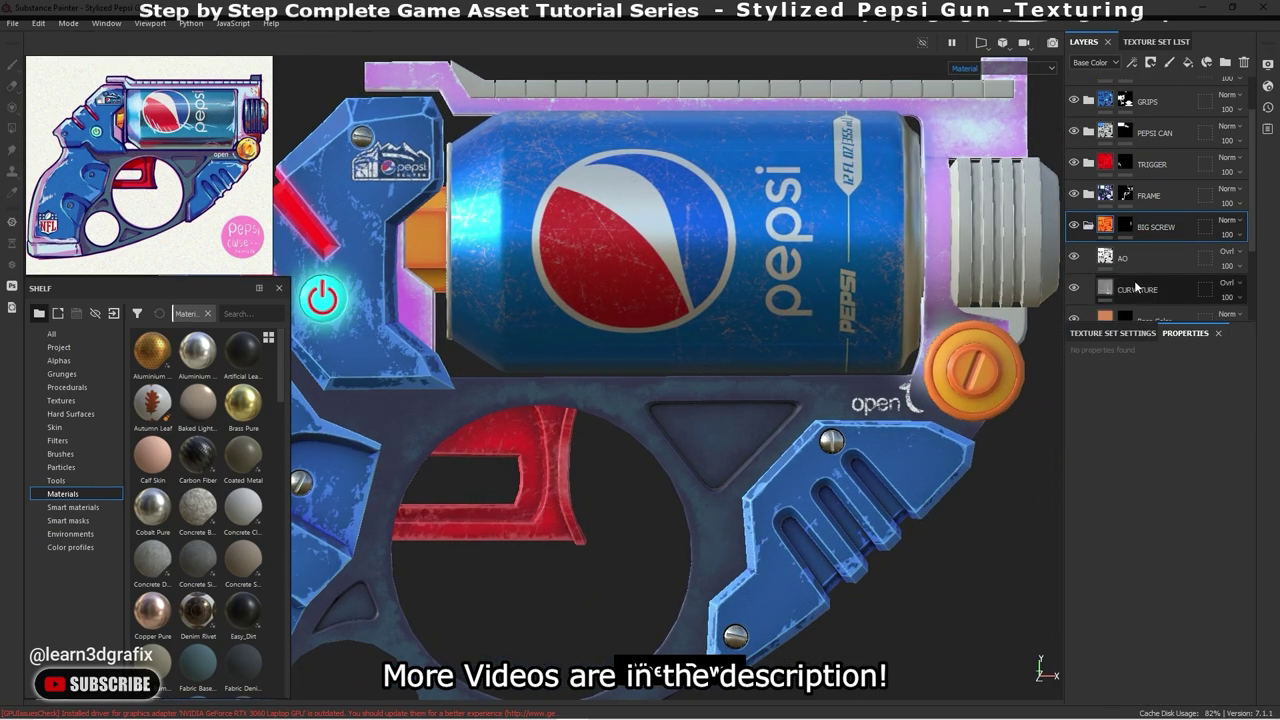
scroll(1160, 285, down, 2)
click(1148, 244)
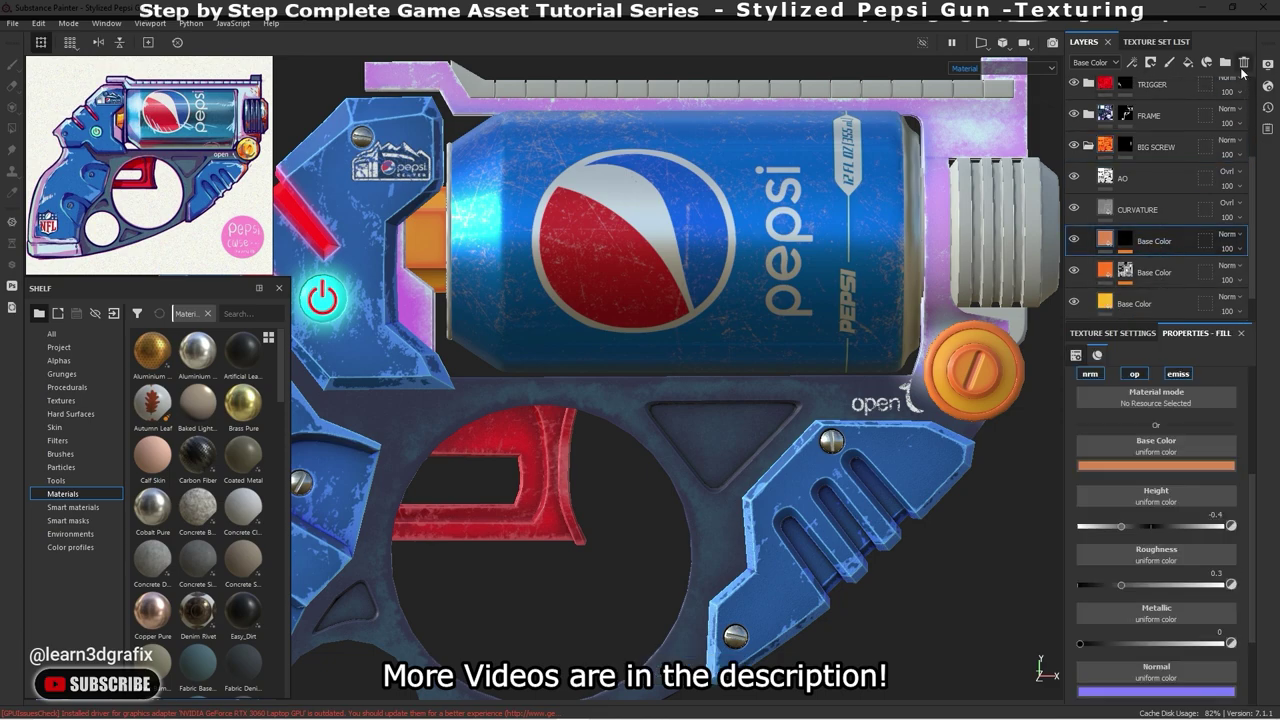
click(1157, 267)
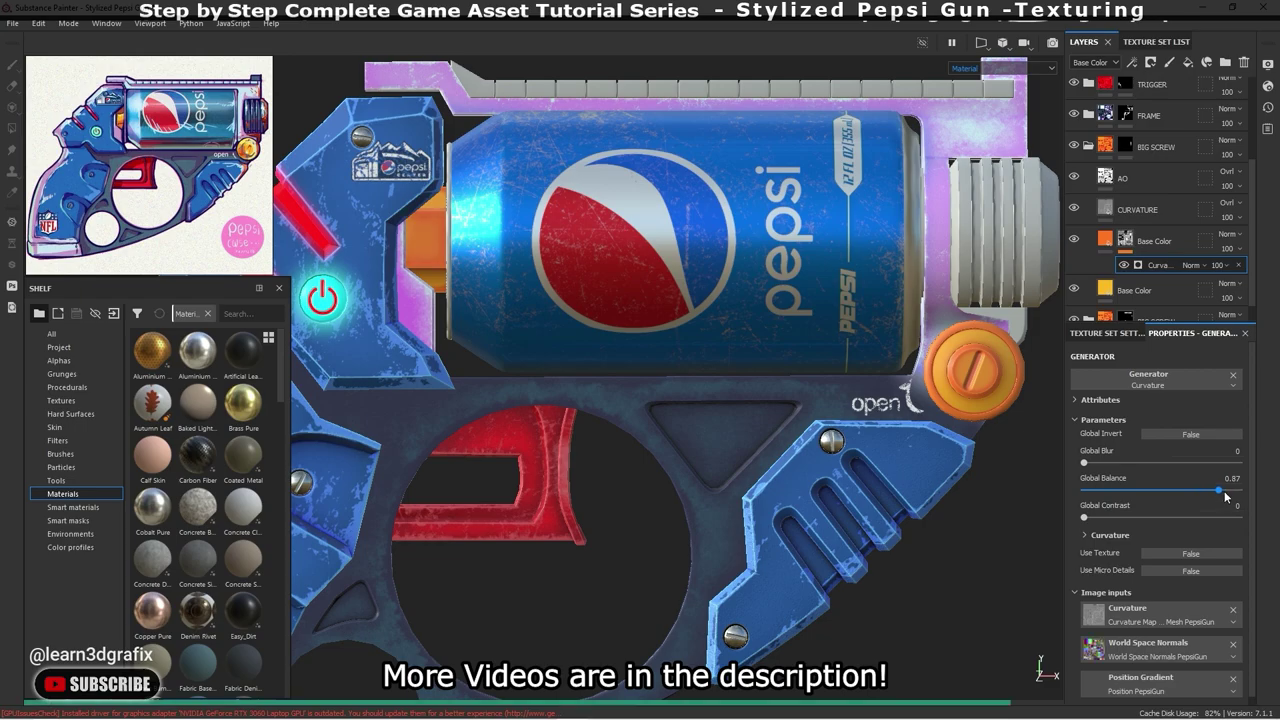
mouse_move(1220, 497)
mouse_down()
mouse_move(1197, 497)
mouse_move(1211, 496)
mouse_up()
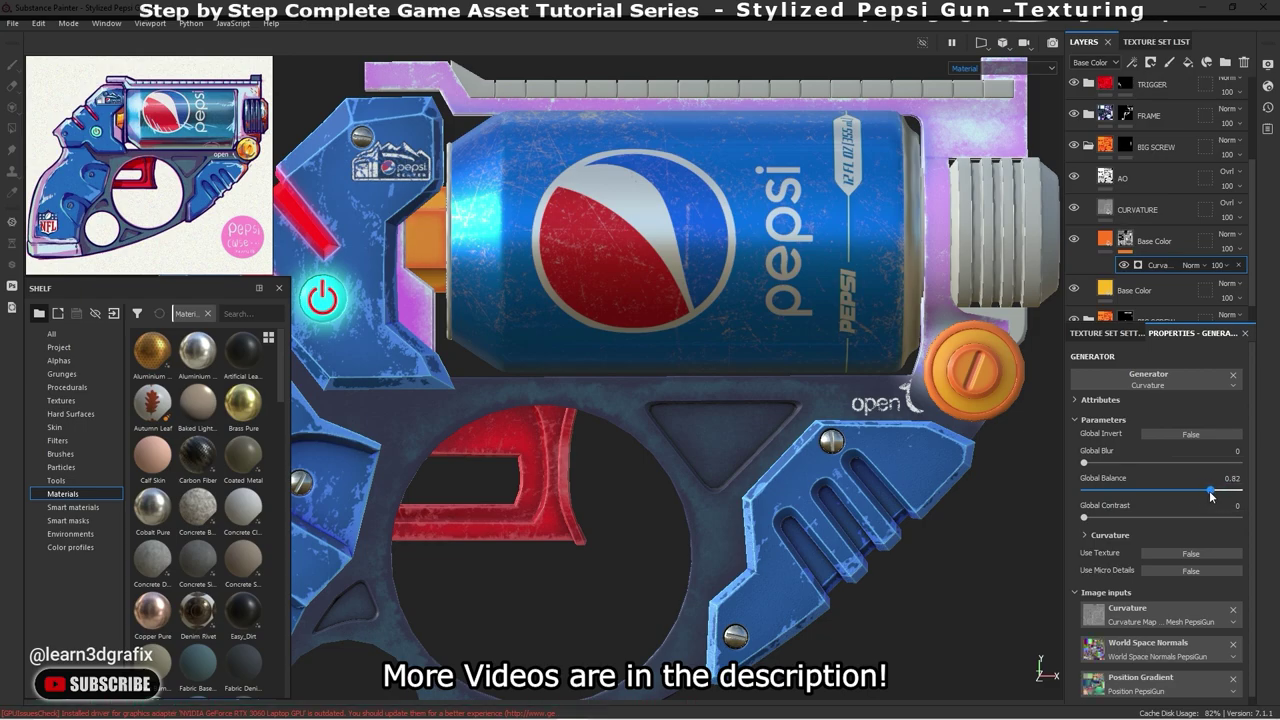
- Add a Blur filter at 1.32 to the curvature mask and set layer opacity to 74
right_click(1129, 240)
click(1154, 508)
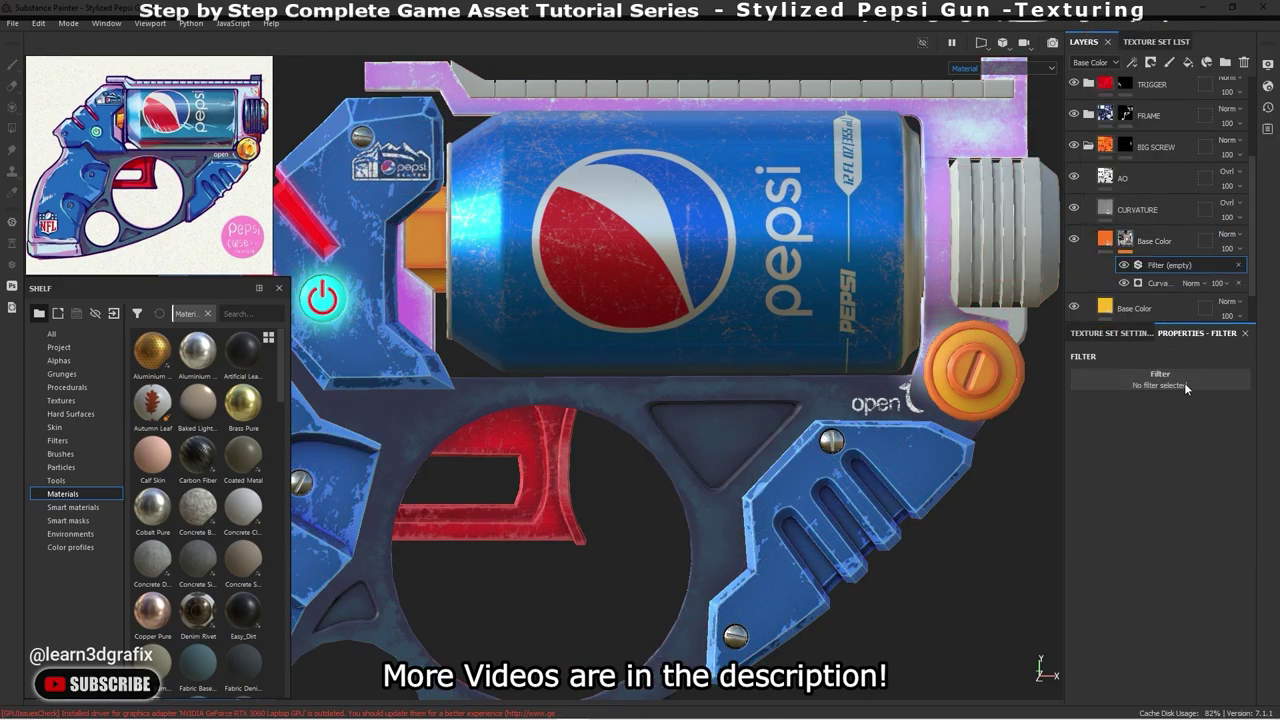
click(1184, 380)
click(1141, 412)
drag(1106, 448, 1098, 451)
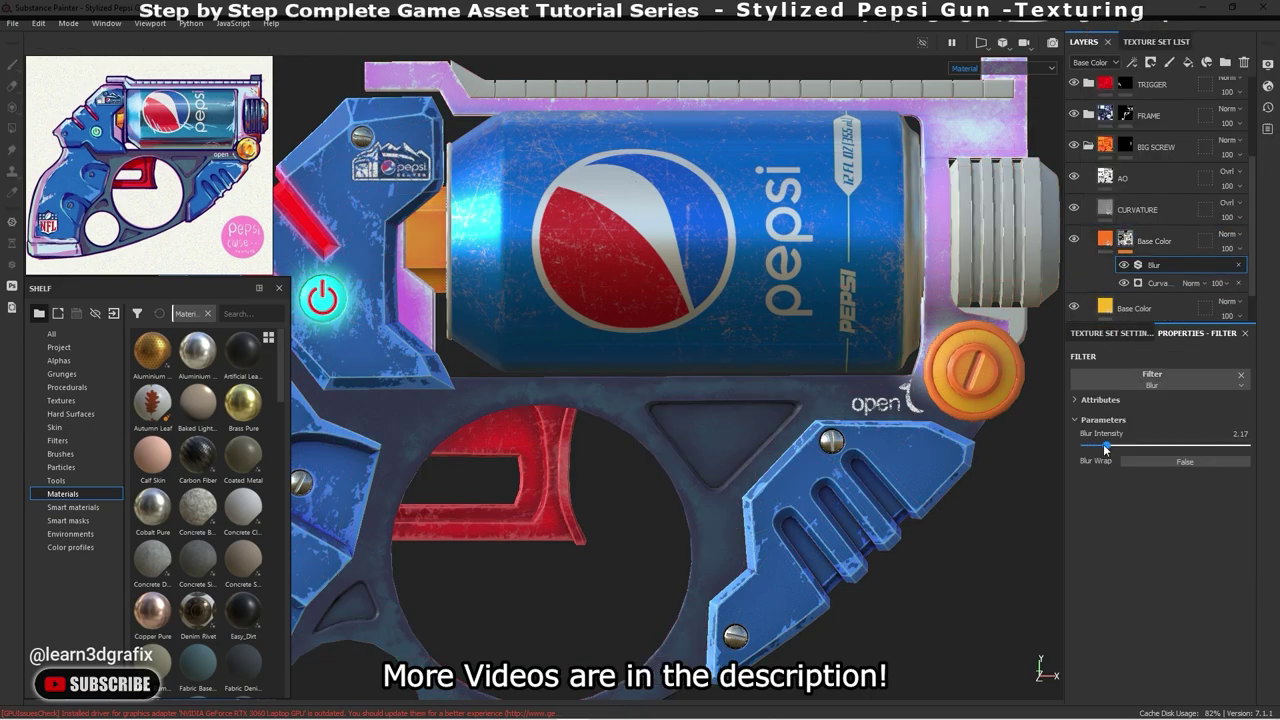
drag(1228, 265, 1247, 277)
- Preview the gun in Base Color view, then return to Material view at a three-quarter angle
click(1003, 68)
click(1000, 106)
scroll(735, 275, down, 3)
scroll(735, 275, up, 3)
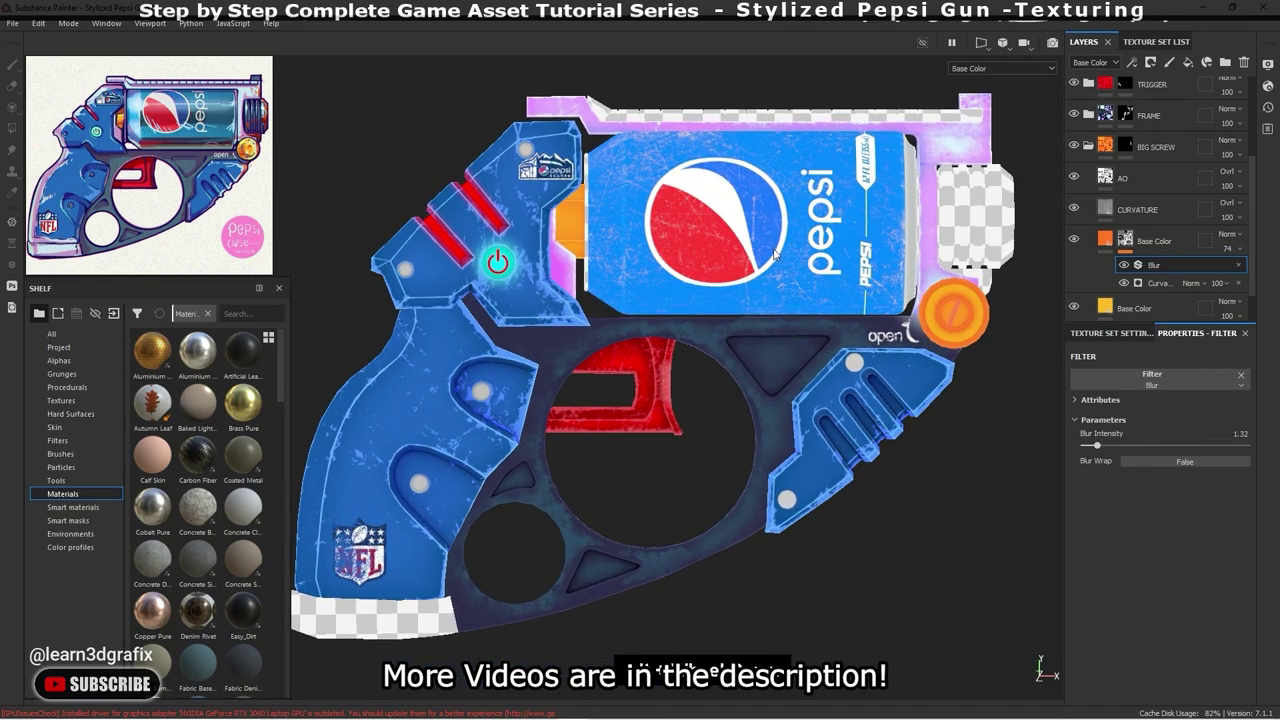
click(1028, 69)
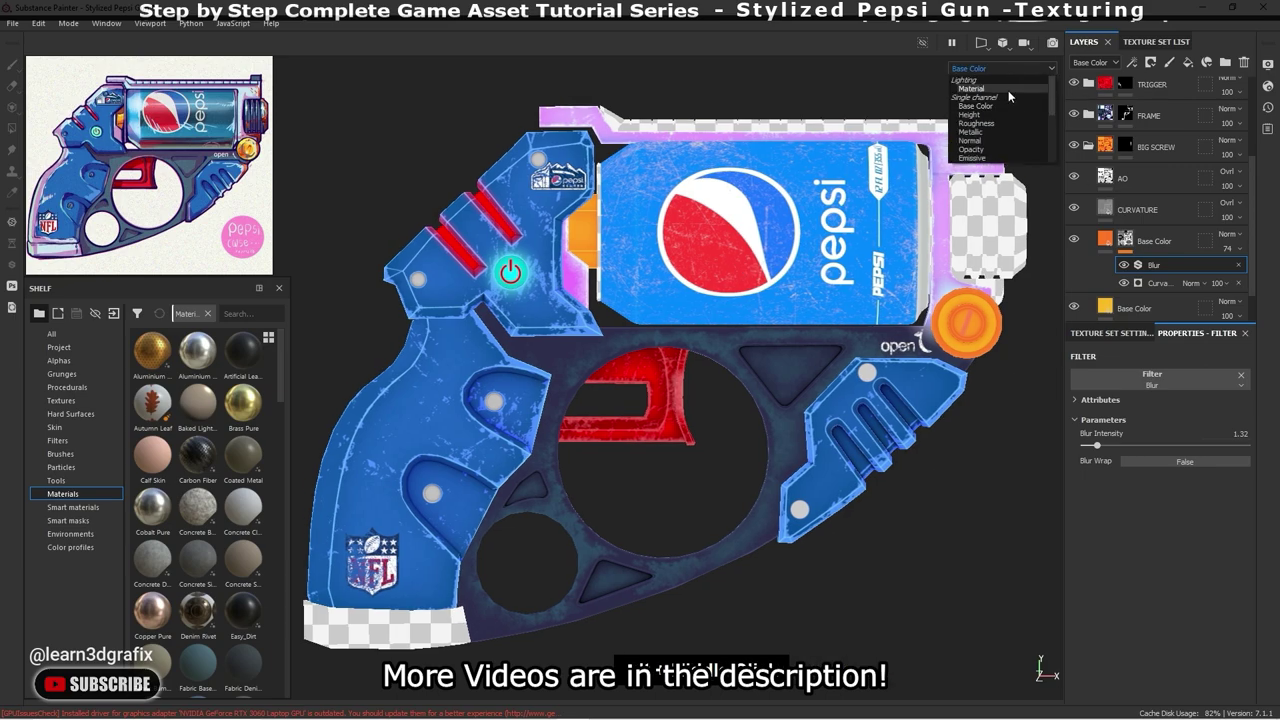
click(1006, 88)
mouse_move(900, 220)
alt+mouse_down()
mouse_move(770, 283)
mouse_move(788, 284)
alt+mouse_up()
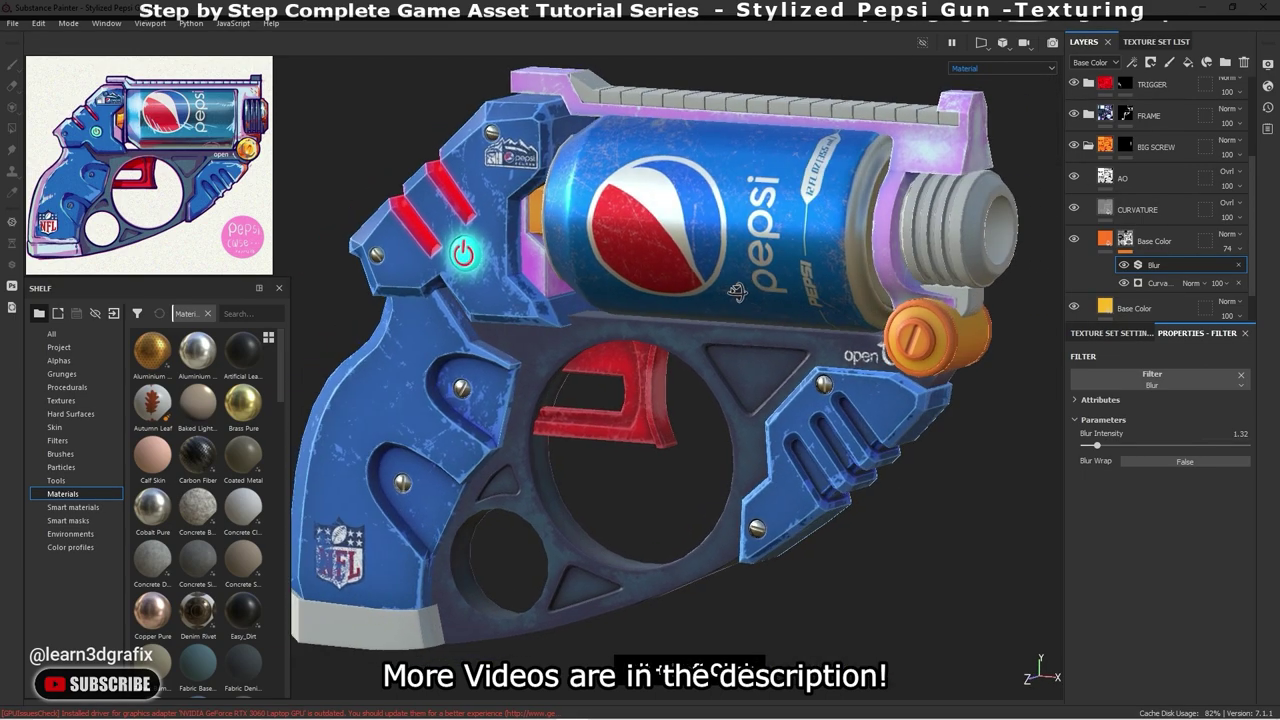
scroll(1180, 255, up, 1)
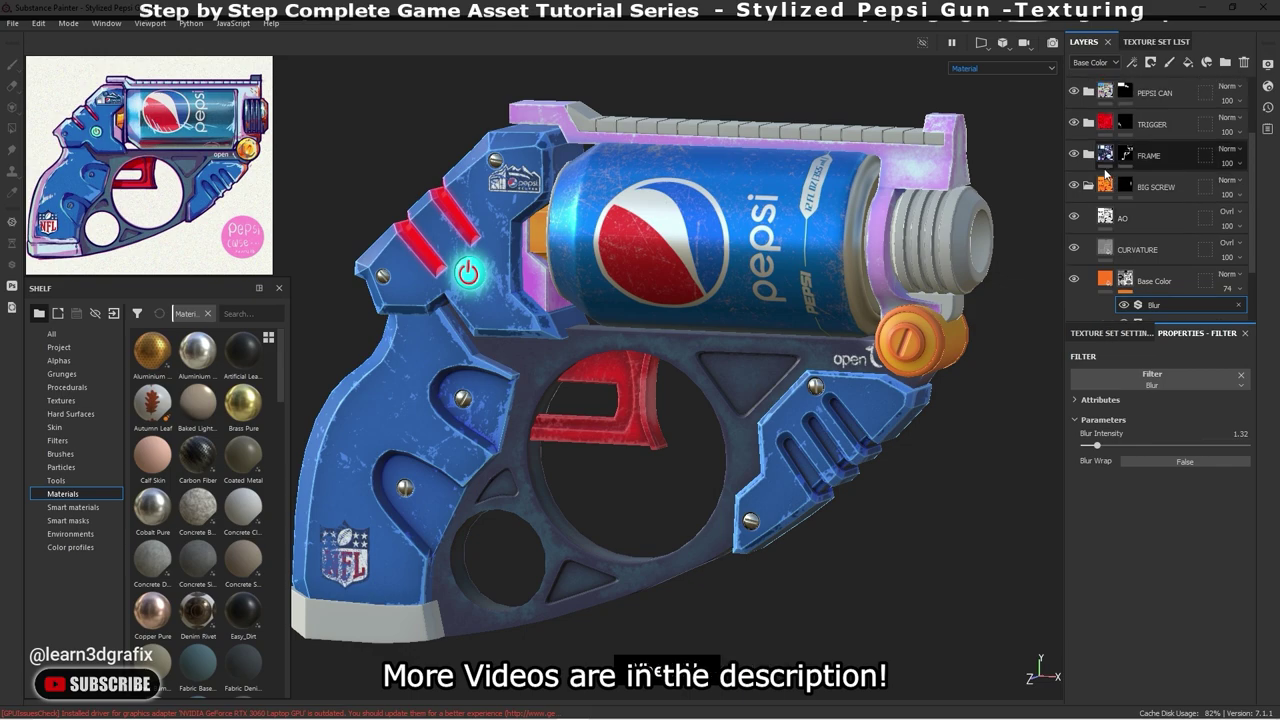
scroll(1180, 245, up, 1)
scroll(1180, 235, up, 2)
click(1150, 249)
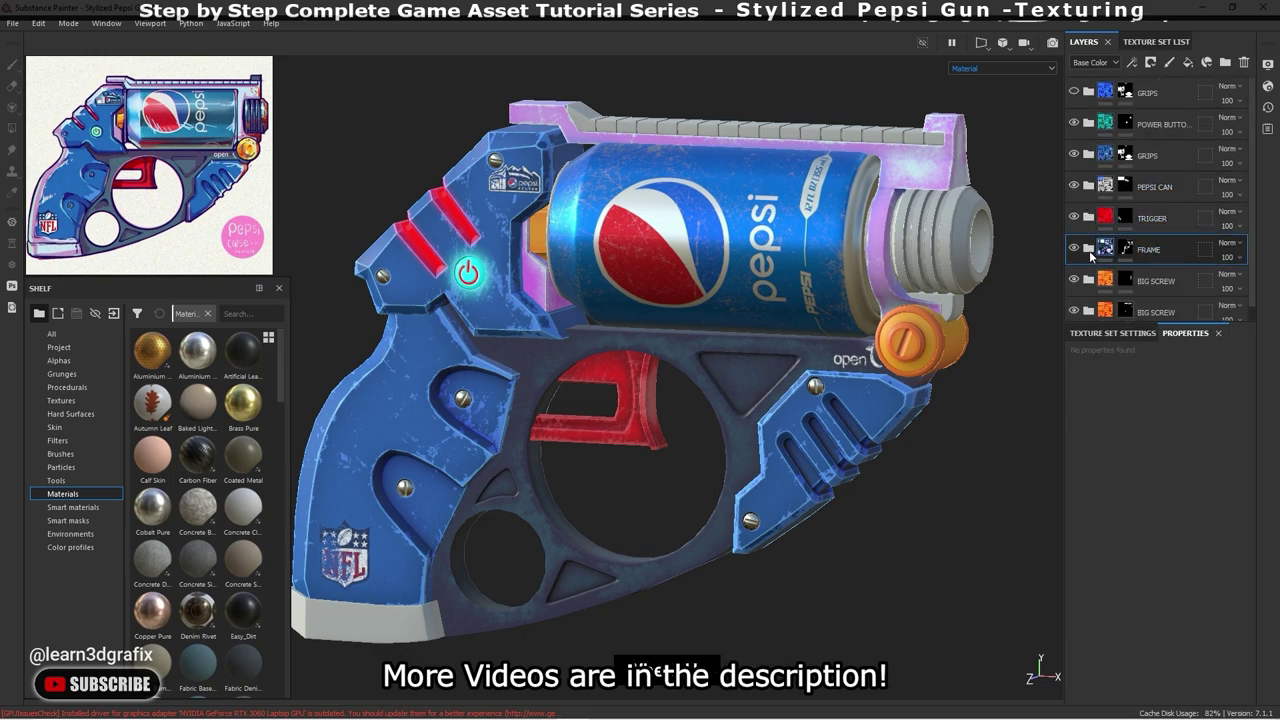
click(1088, 249)
scroll(1100, 230, down, 4)
scroll(1103, 226, down, 2)
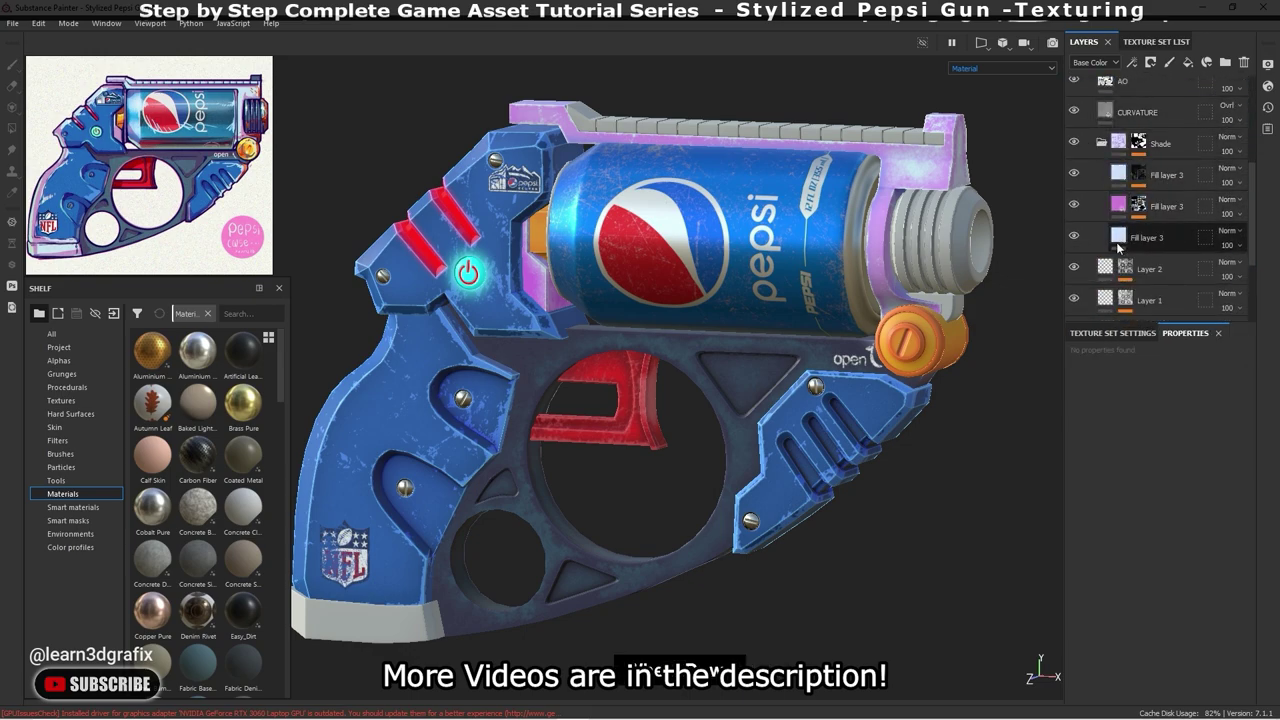
click(1147, 237)
click(1156, 506)
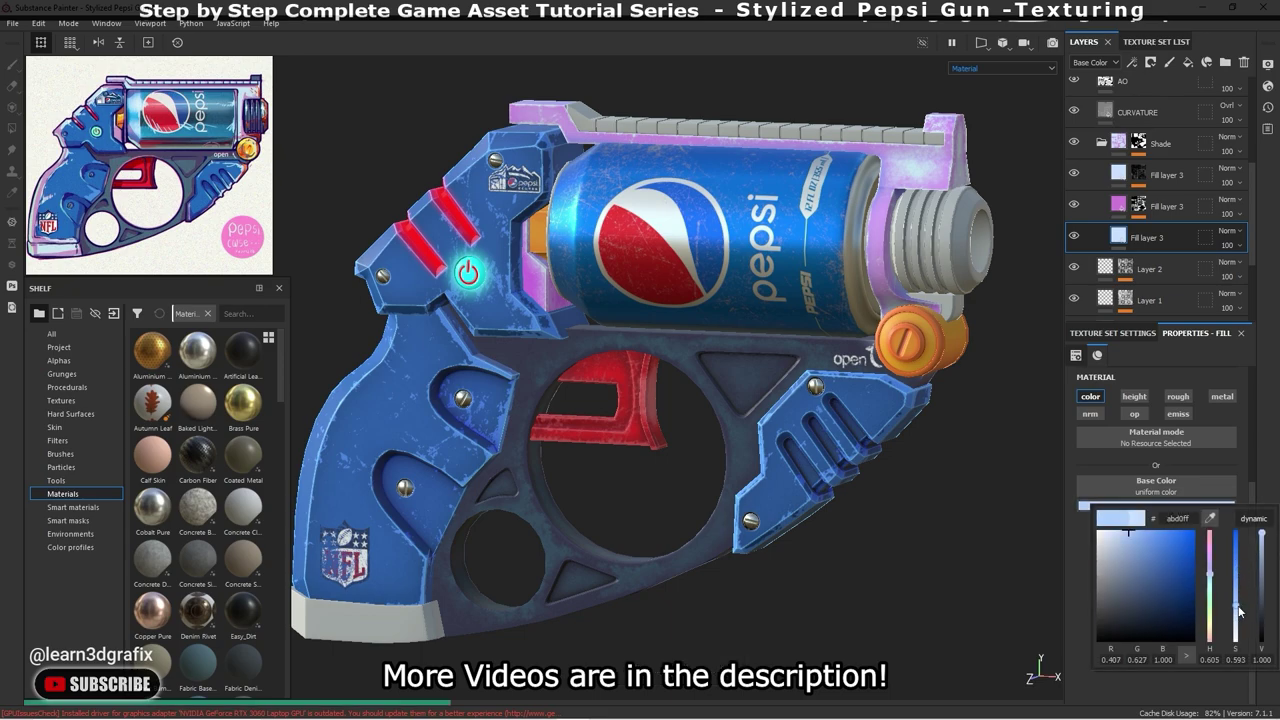
mouse_move(800, 272)
alt+mouse_down()
mouse_move(802, 228)
mouse_move(852, 293)
mouse_move(809, 291)
alt+mouse_up()
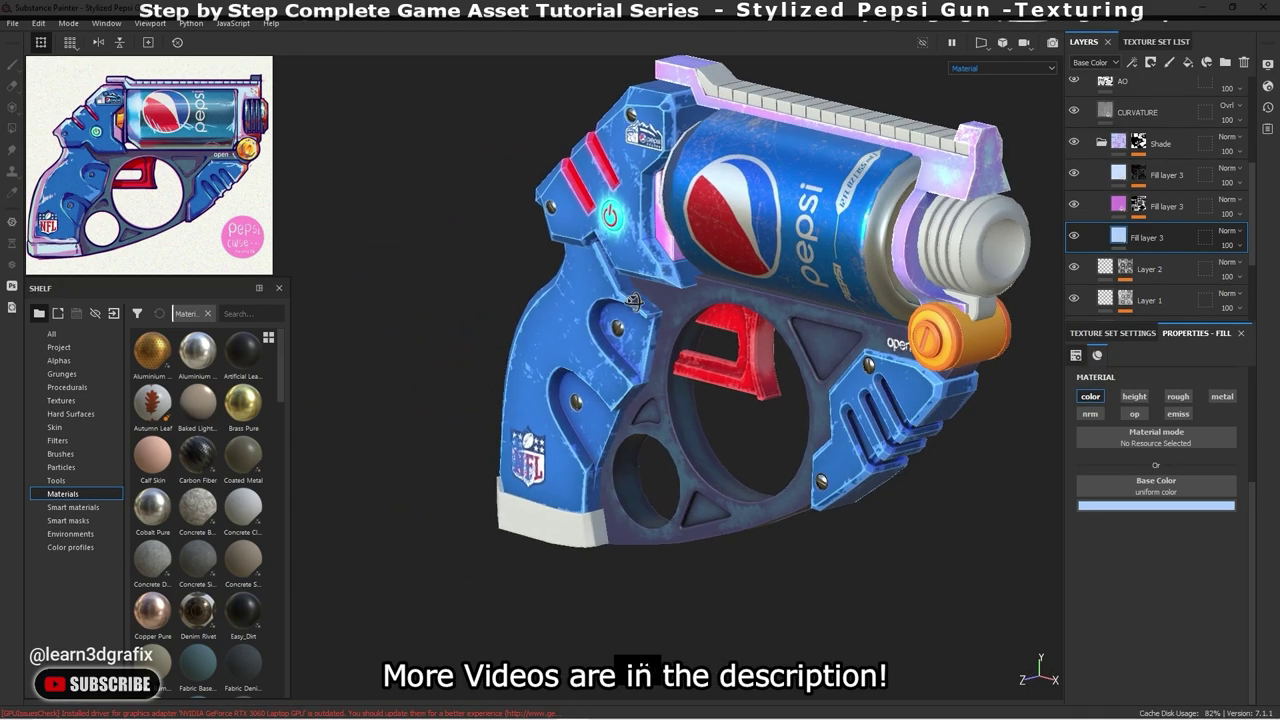
key(alt+shift)
scroll(1100, 150, up, 2)
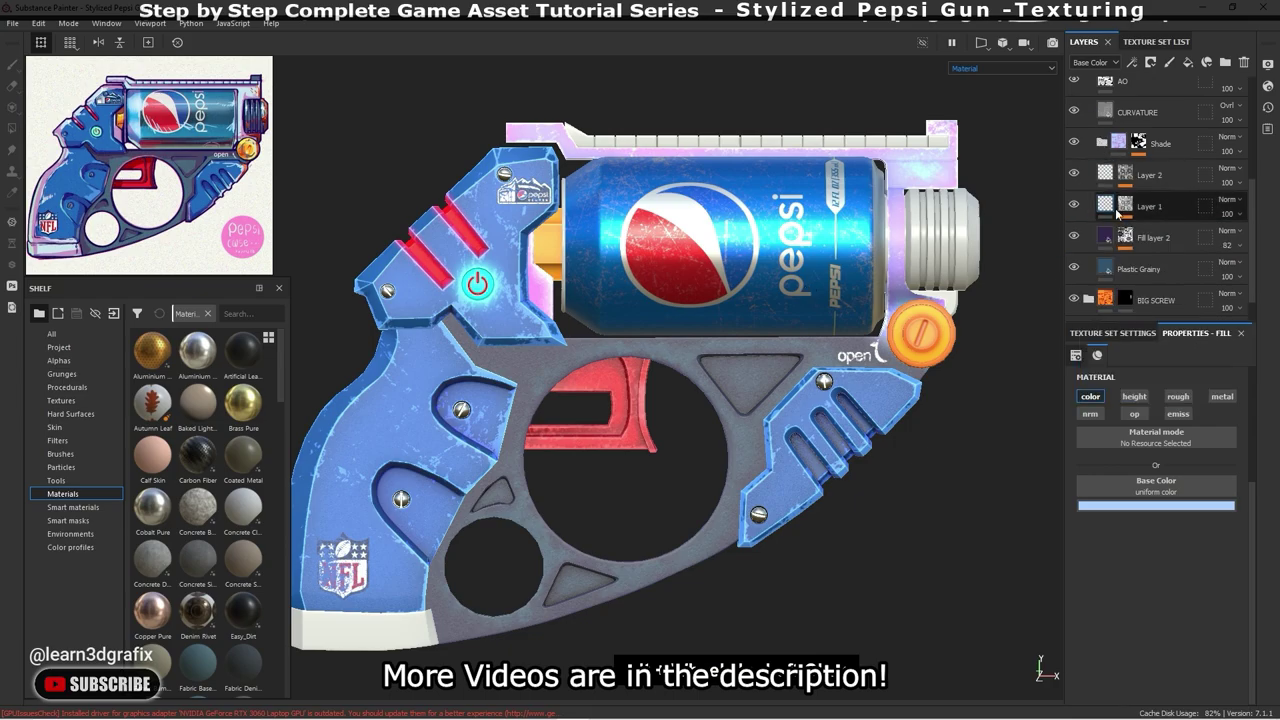
scroll(1100, 150, up, 3)
scroll(1089, 172, up, 2)
key(f)
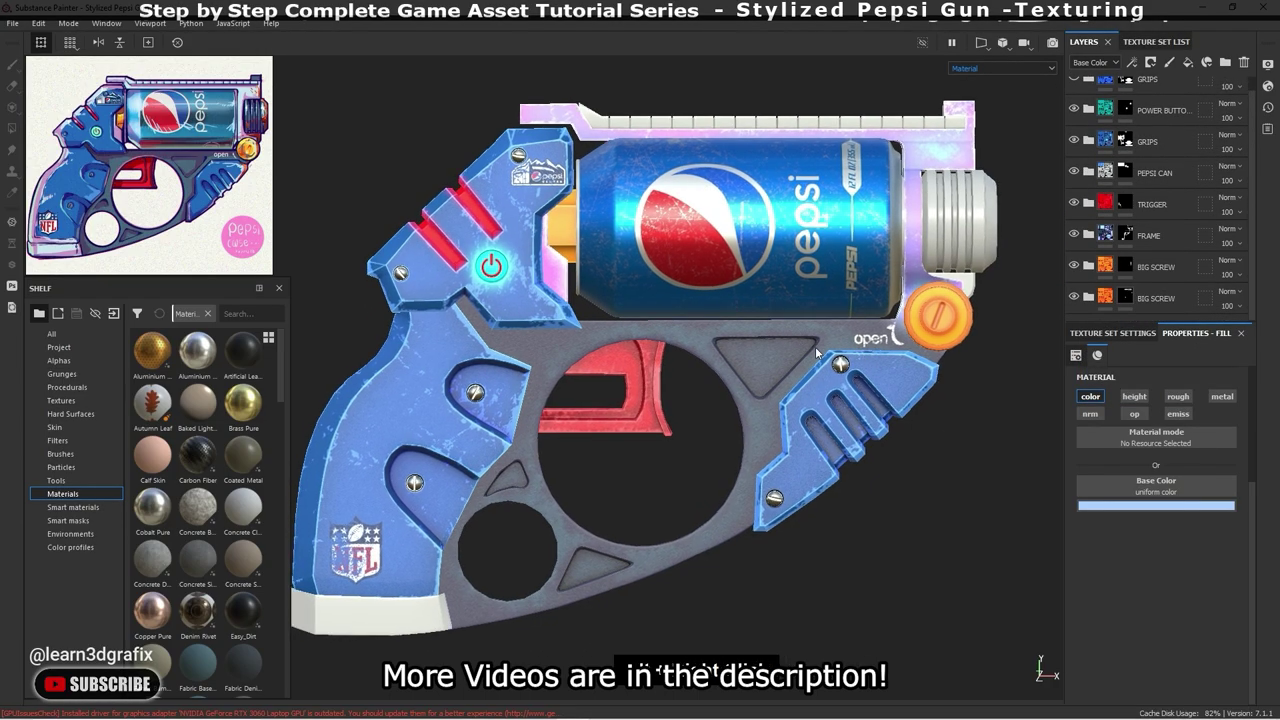
scroll(998, 307, up, 2)
scroll(998, 307, up, 2)
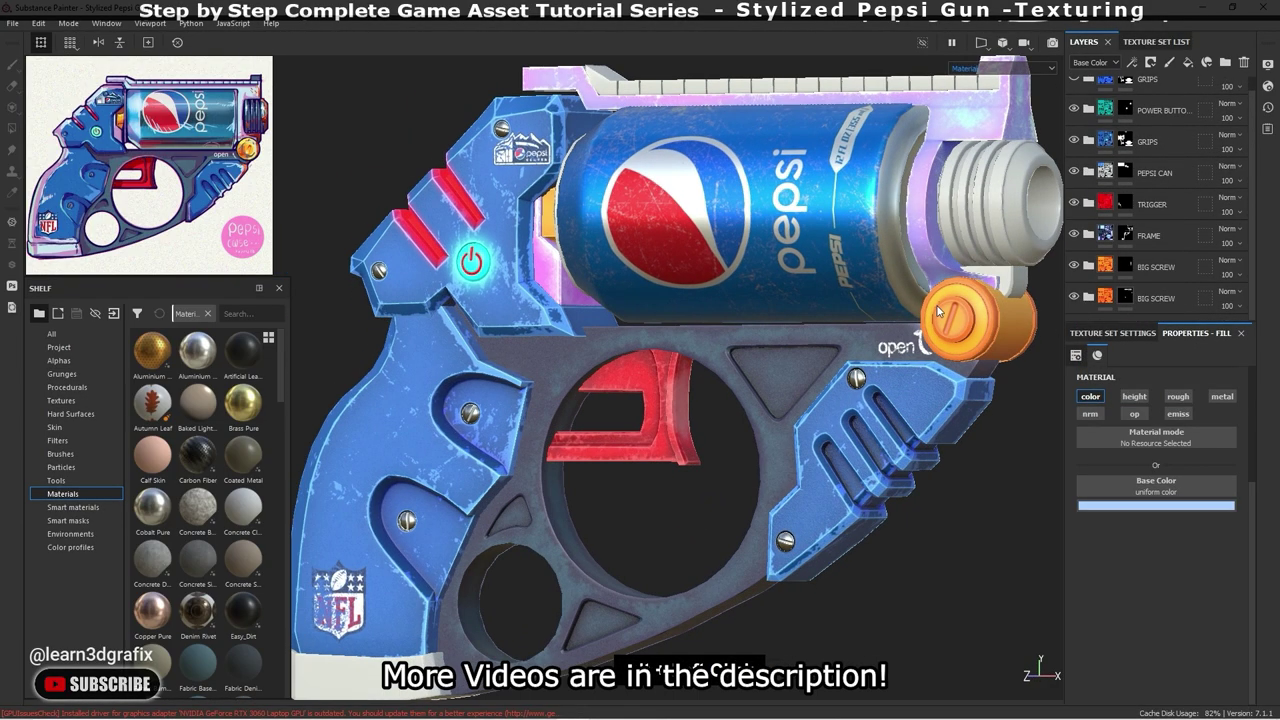
scroll(998, 307, up, 2)
scroll(1150, 210, up, 1)
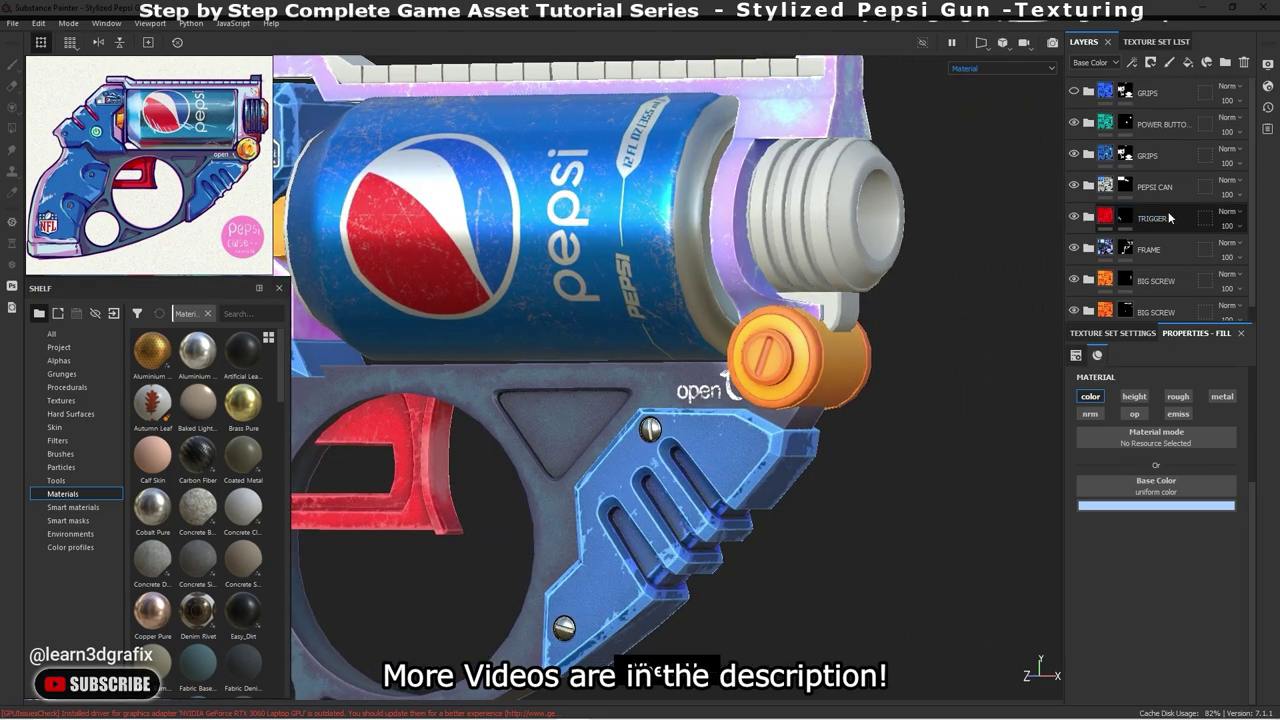
click(1127, 249)
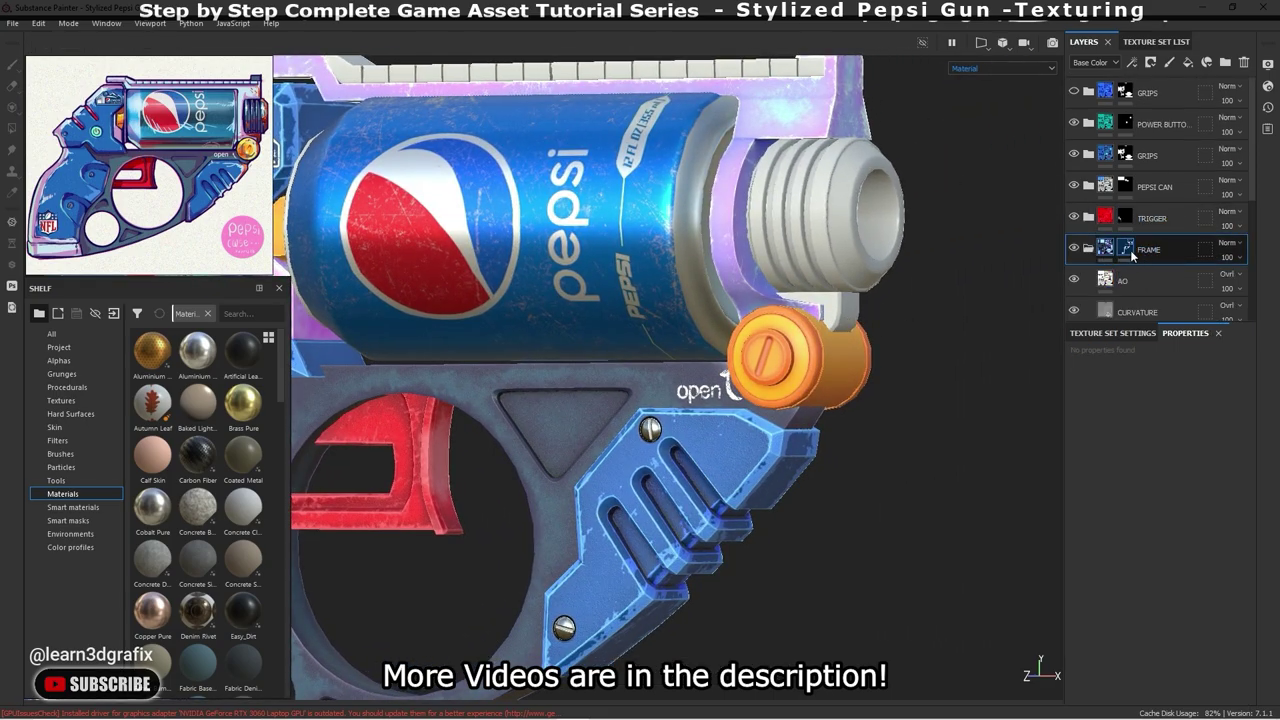
scroll(843, 316, up, 2)
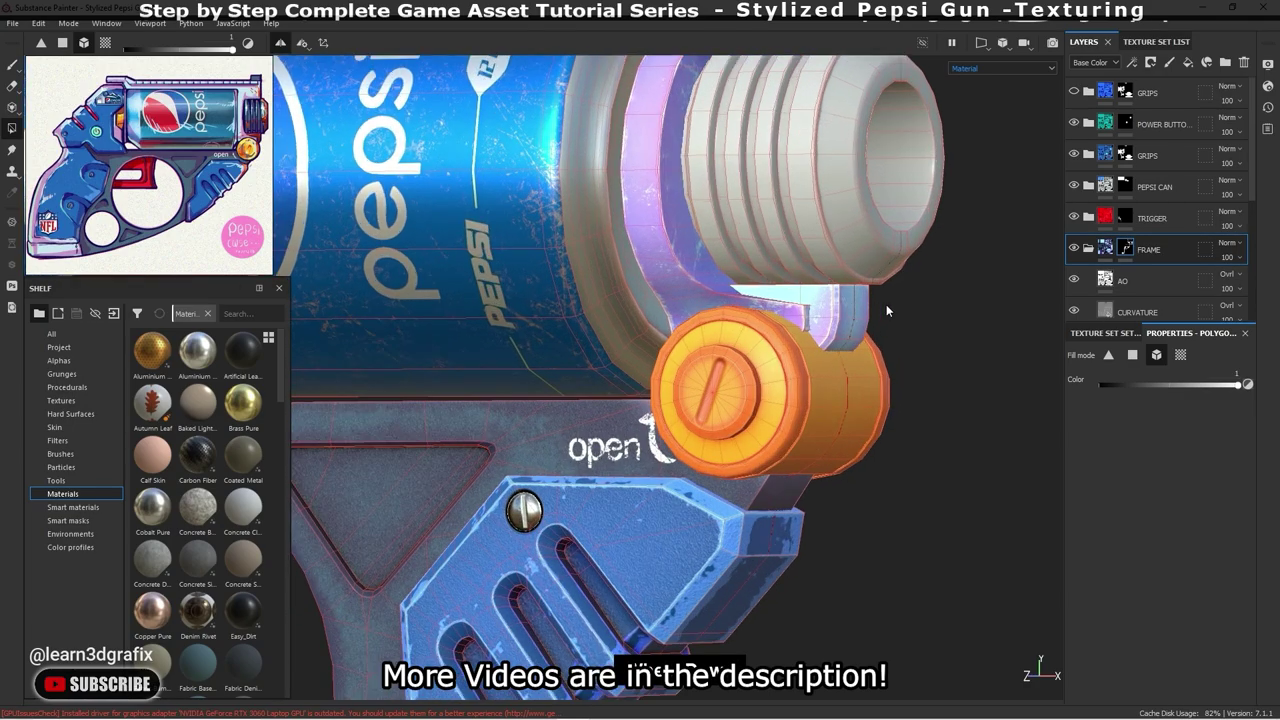
scroll(790, 254, down, 3)
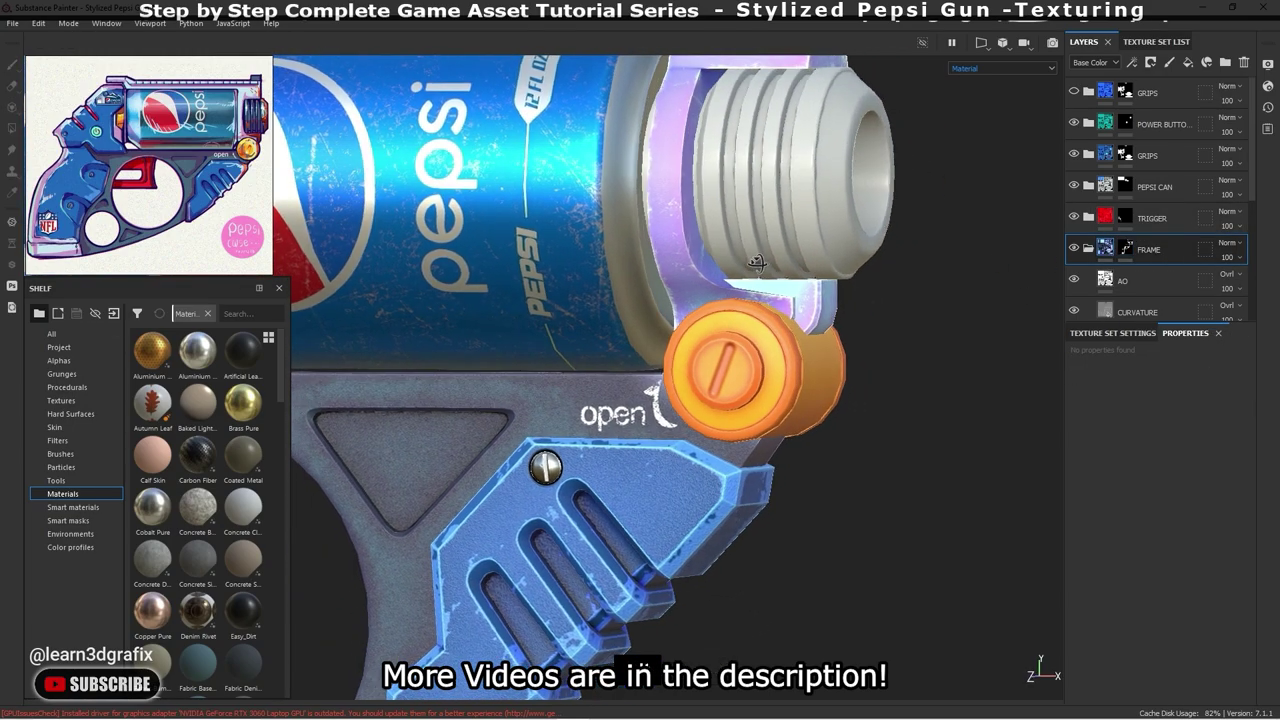
mouse_move(790, 254)
alt+mouse_down()
mouse_move(609, 275)
mouse_move(700, 275)
alt+mouse_up()
scroll(609, 275, up, 2)
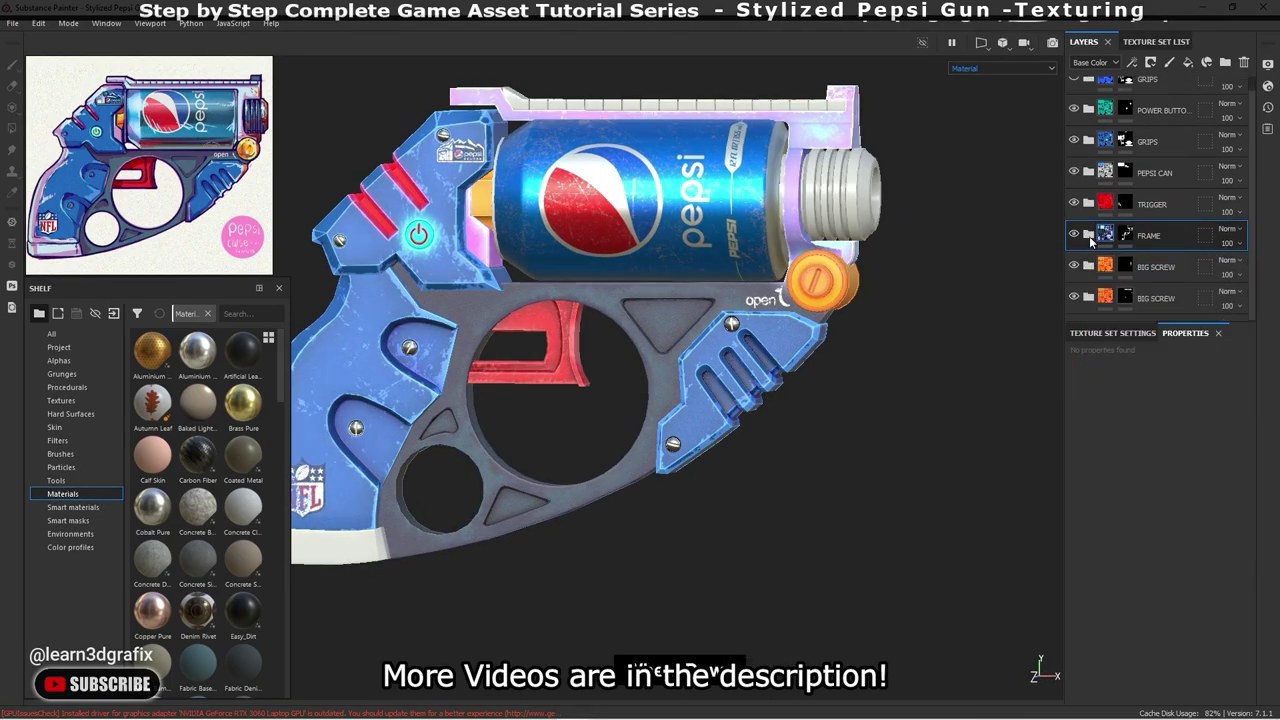
scroll(862, 240, up, 3)
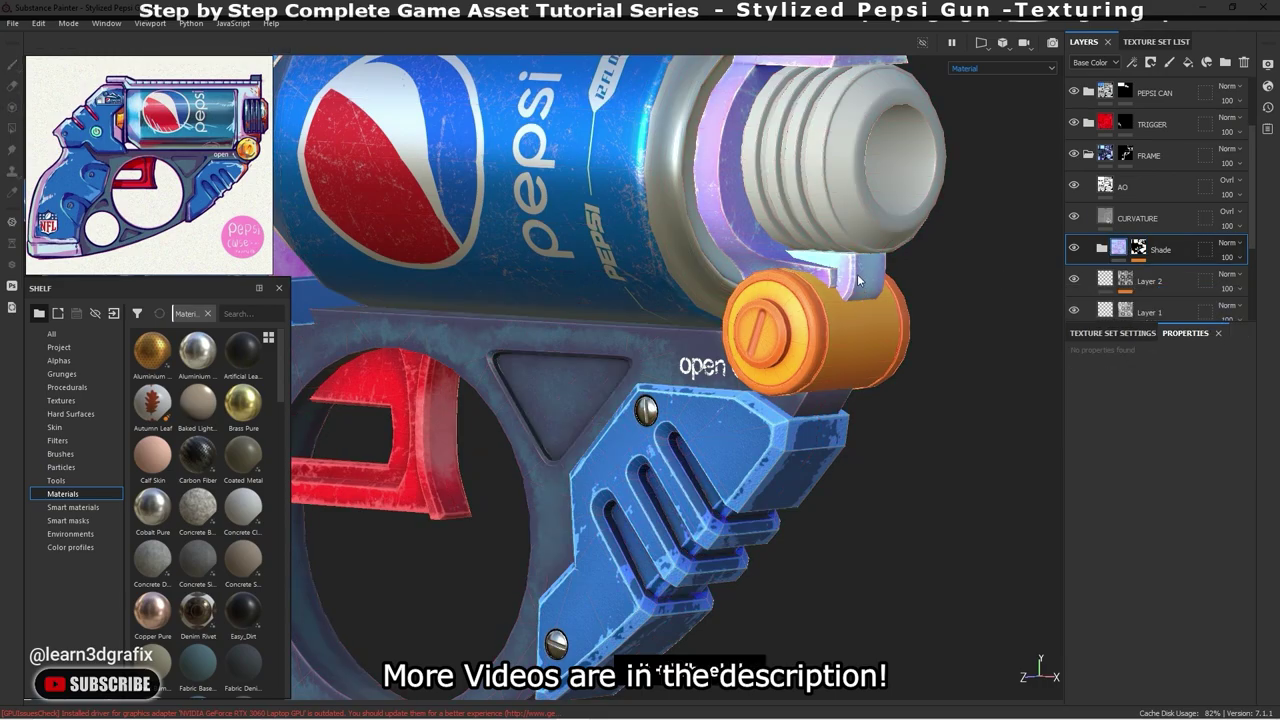
key(f)
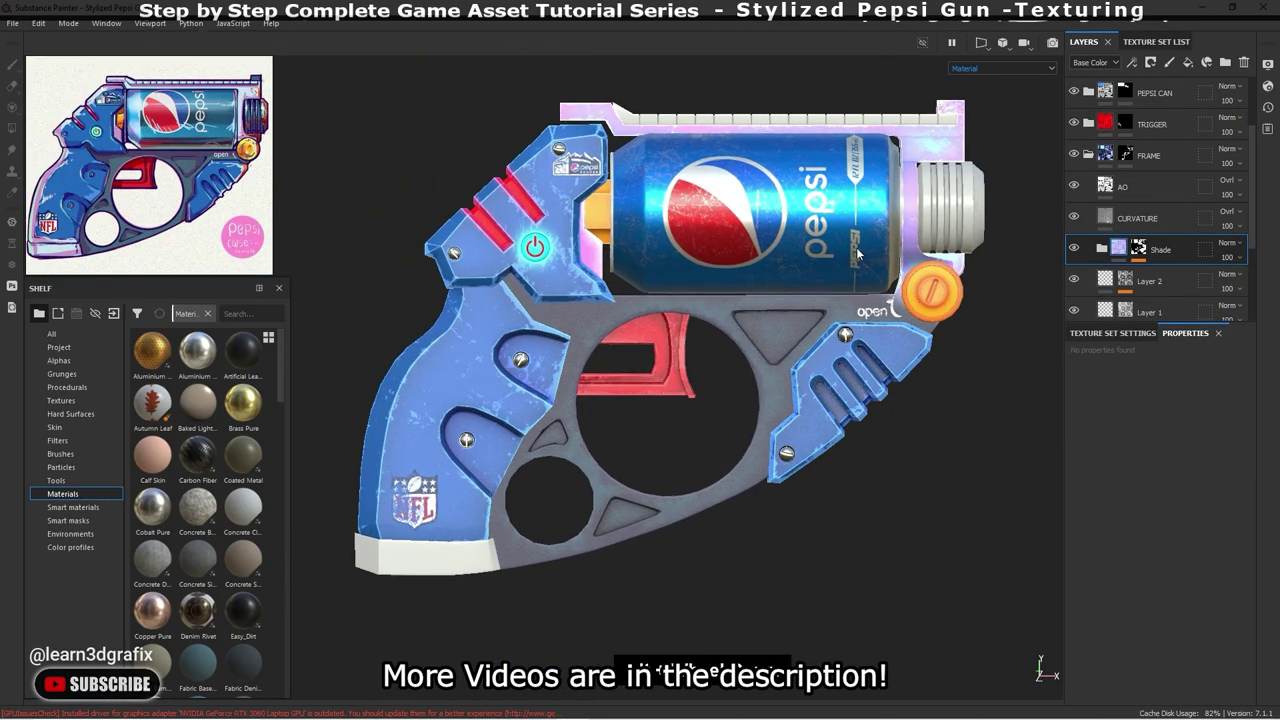
scroll(918, 227, up, 1)
click(1126, 155)
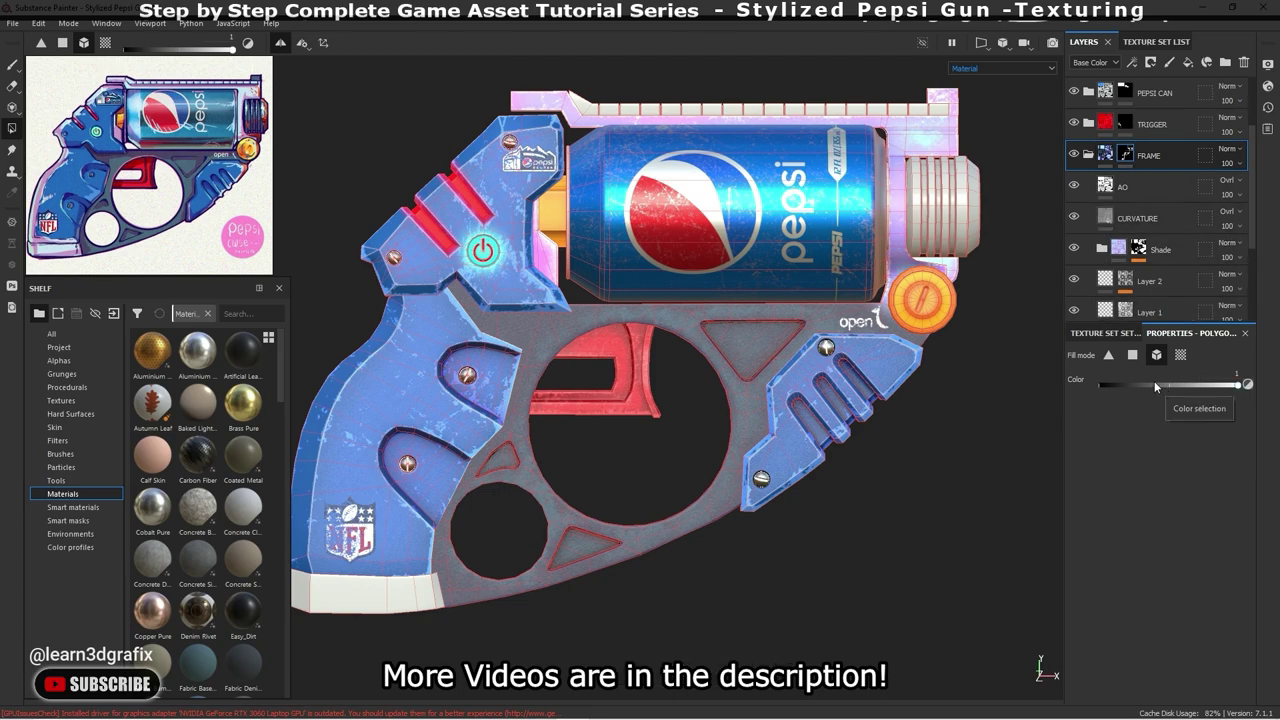
click(1127, 123)
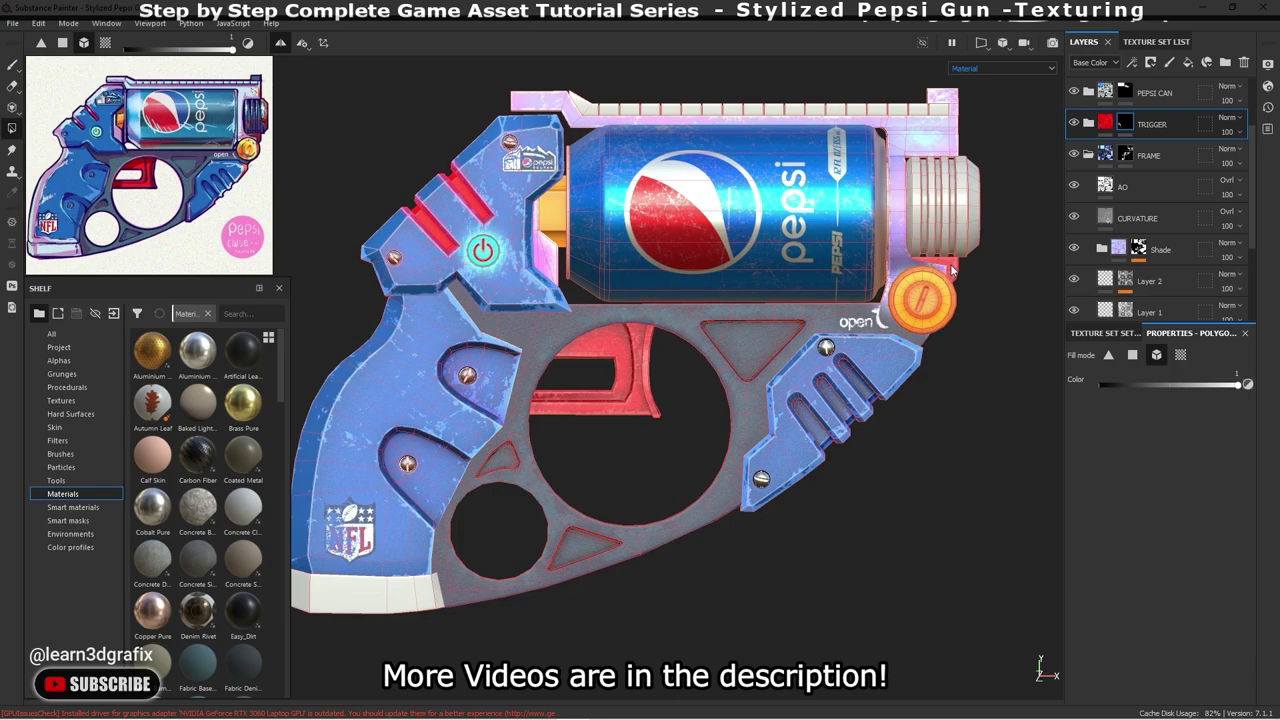
mouse_move(952, 269)
alt+mouse_down()
mouse_move(856, 304)
mouse_move(958, 258)
mouse_move(902, 282)
mouse_move(938, 301)
mouse_move(902, 297)
alt+mouse_up()
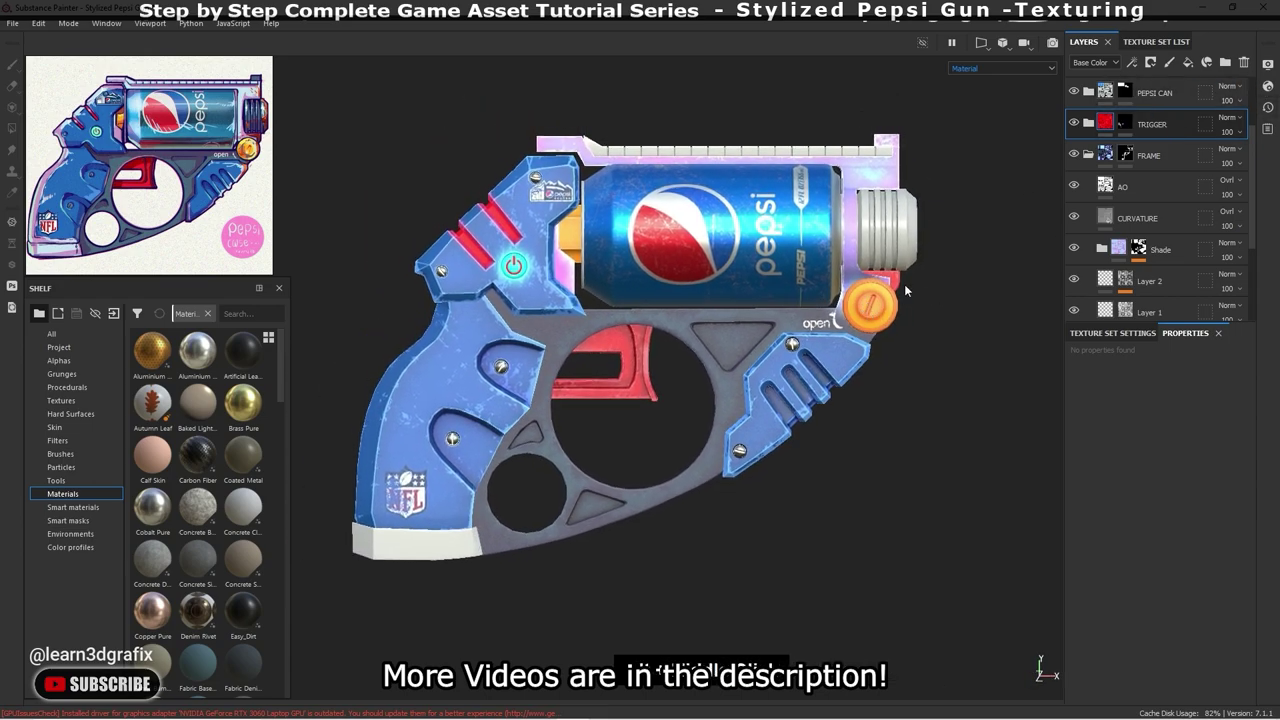
click(1126, 155)
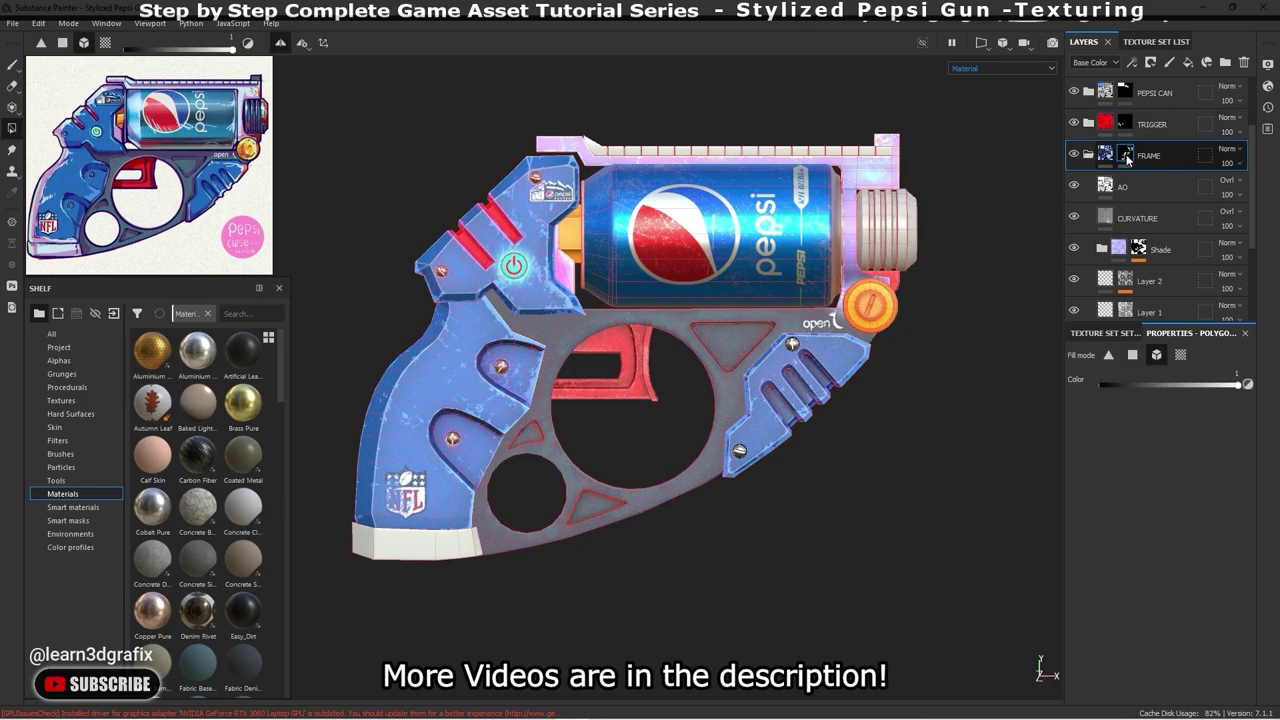
scroll(888, 291, up, 5)
scroll(888, 291, down, 2)
scroll(892, 291, down, 3)
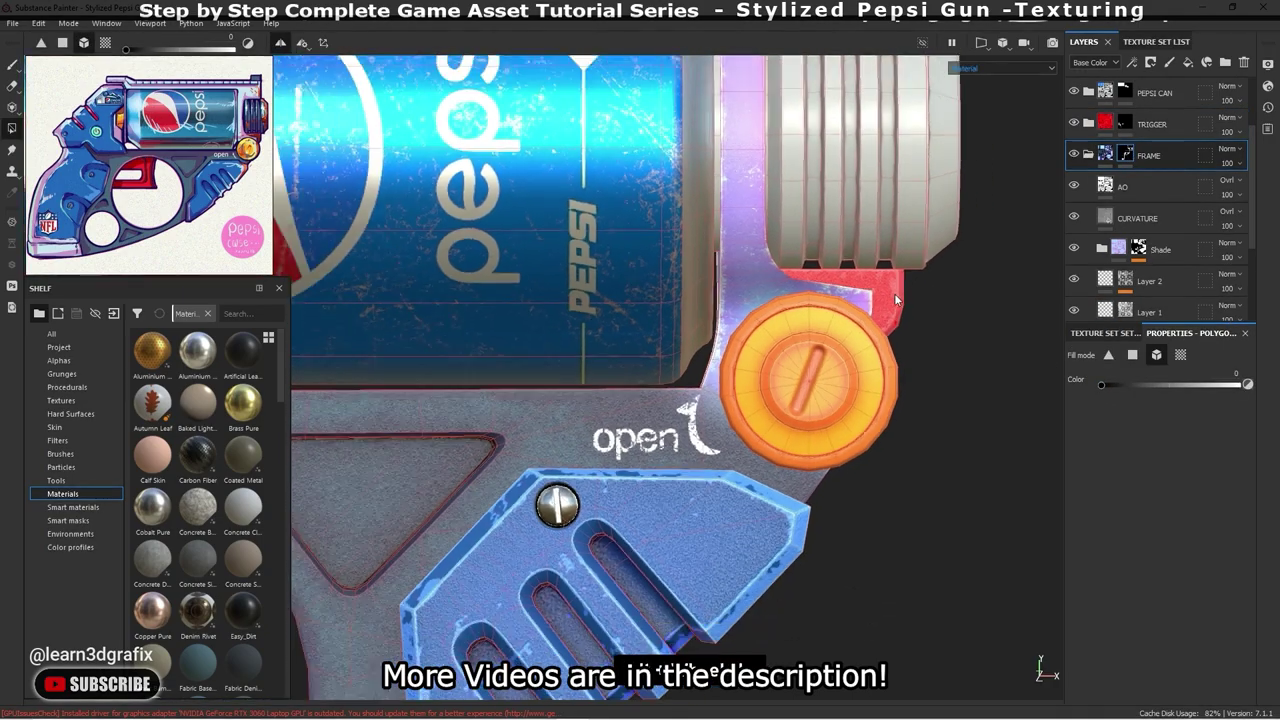
scroll(881, 306, down, 2)
scroll(883, 316, down, 3)
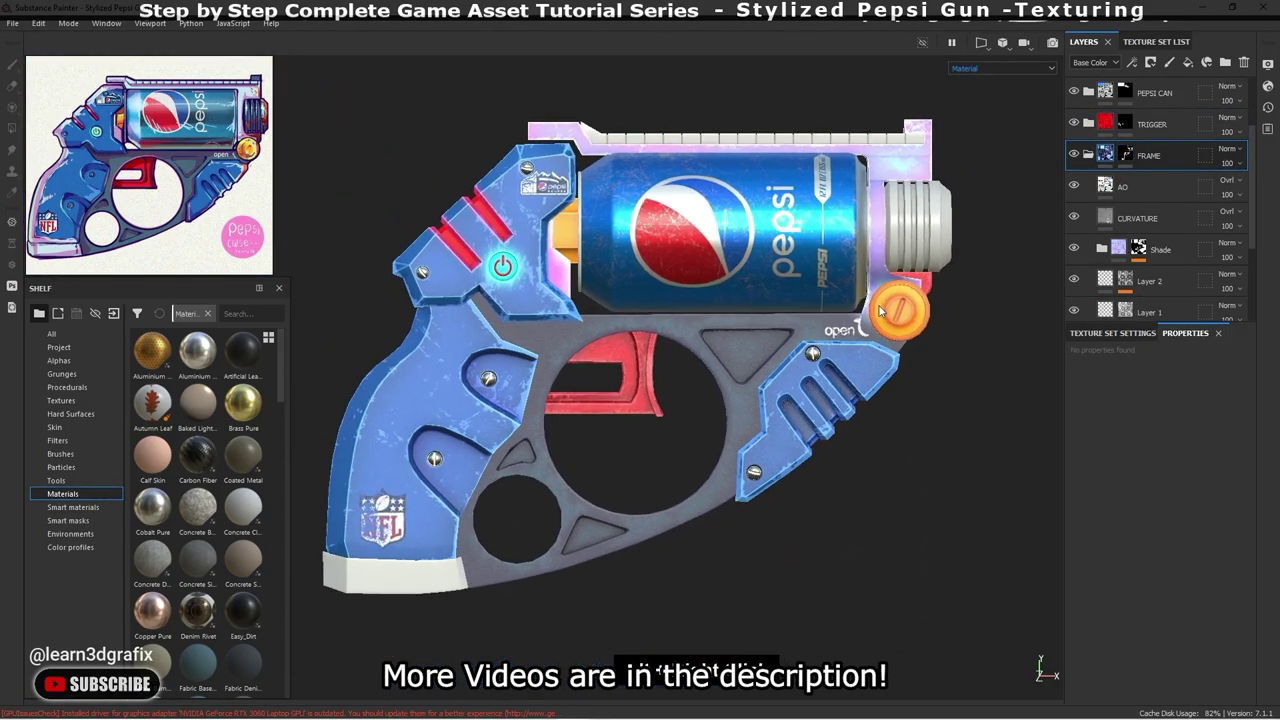
alt+drag(883, 316, 999, 464)
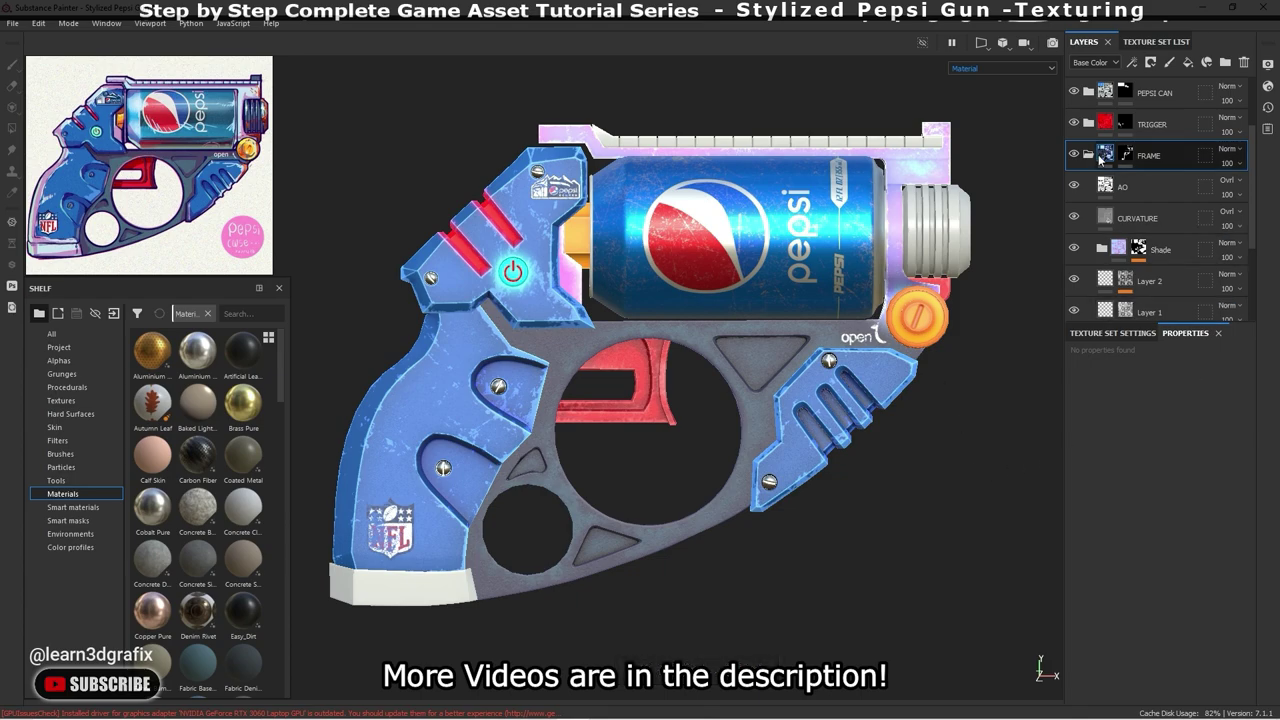
scroll(1160, 200, up, 3)
click(1153, 95)
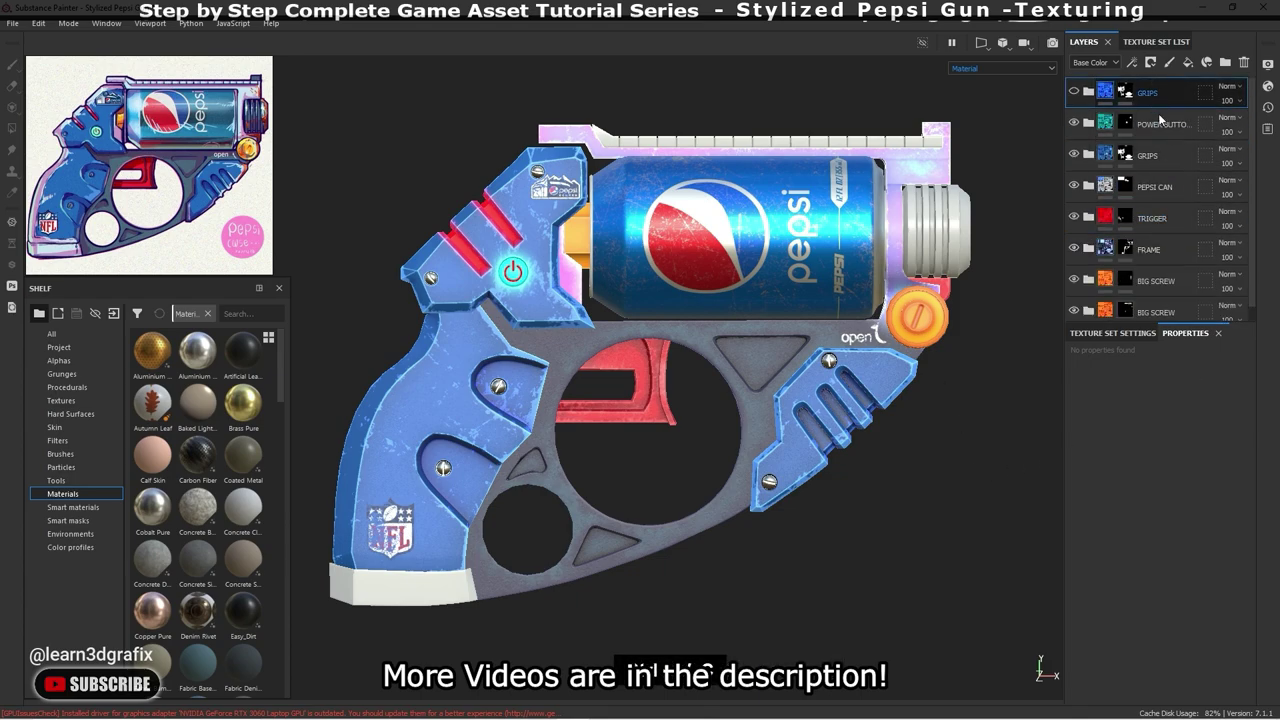
- Duplicate the GRIPS folder, move the copy to the bottom, and rename it BARREL
key(ctrl+d)
drag(1163, 330, 1163, 421)
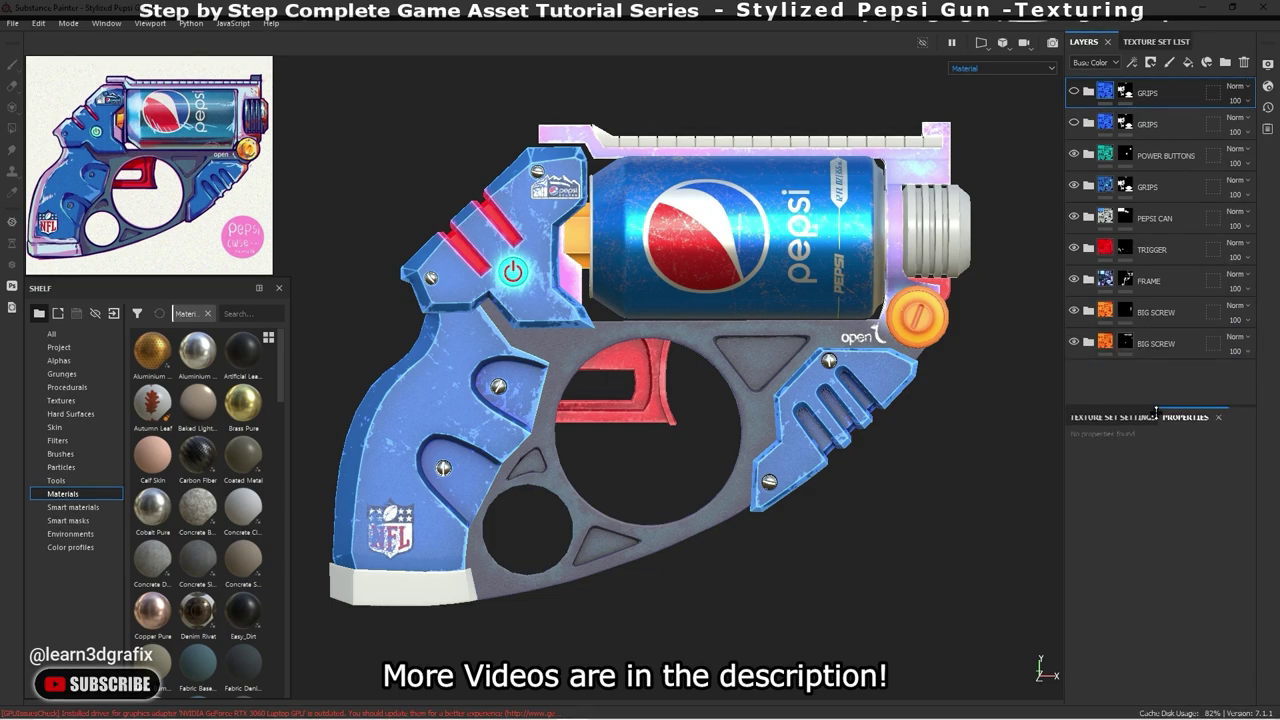
drag(1147, 124, 1150, 347)
double_click(1150, 345)
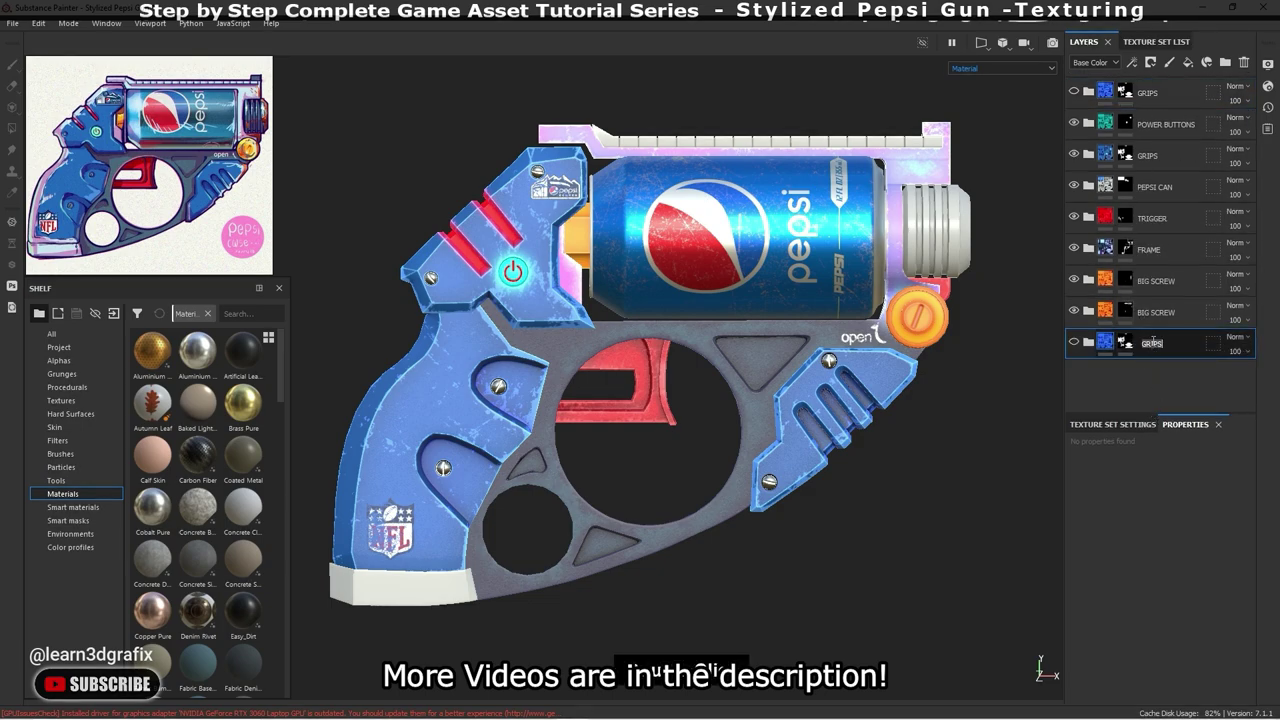
text(BARREL)
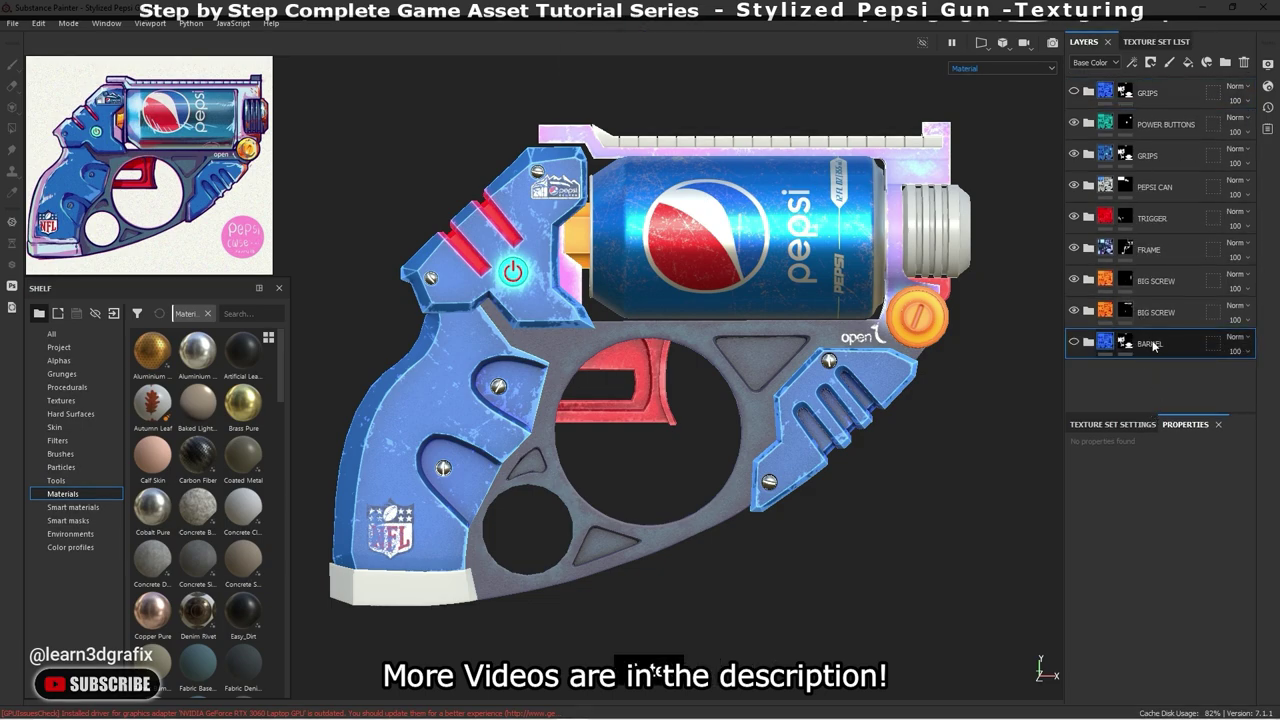
- Expand the BARREL folder and delete its Plastic Grainy fill layer
right_click(1106, 346)
click(1188, 27)
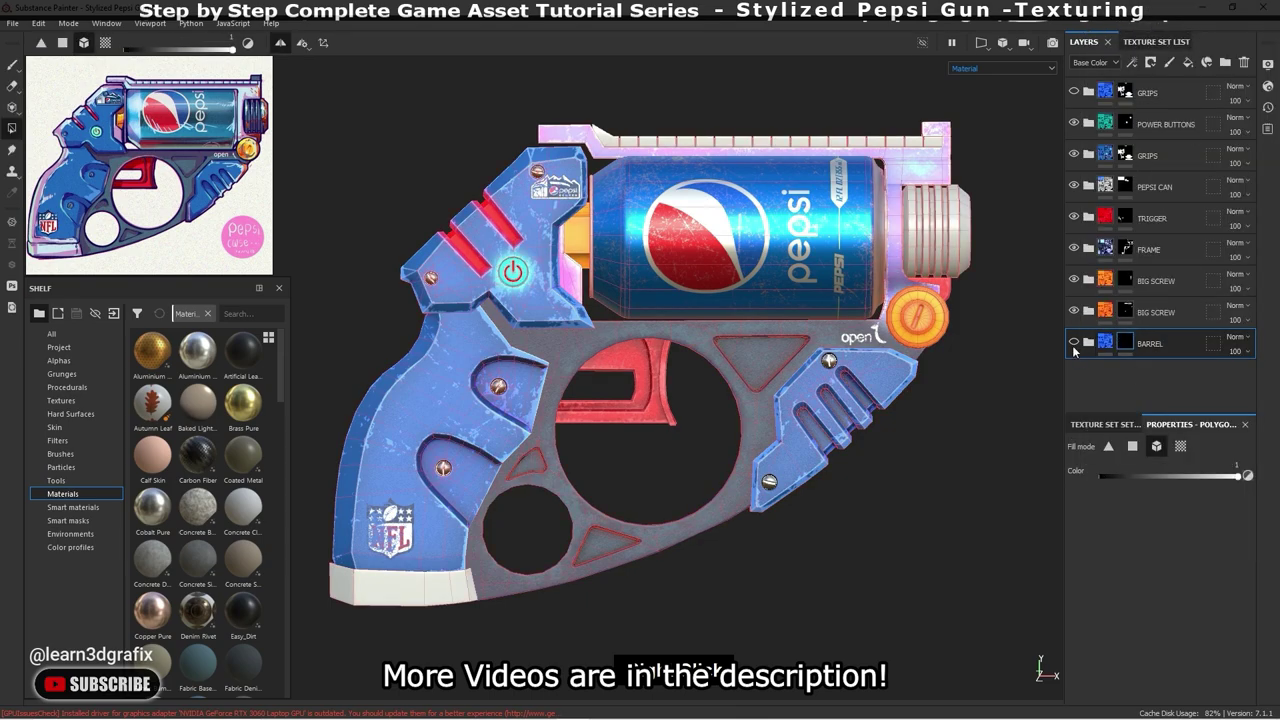
click(1087, 344)
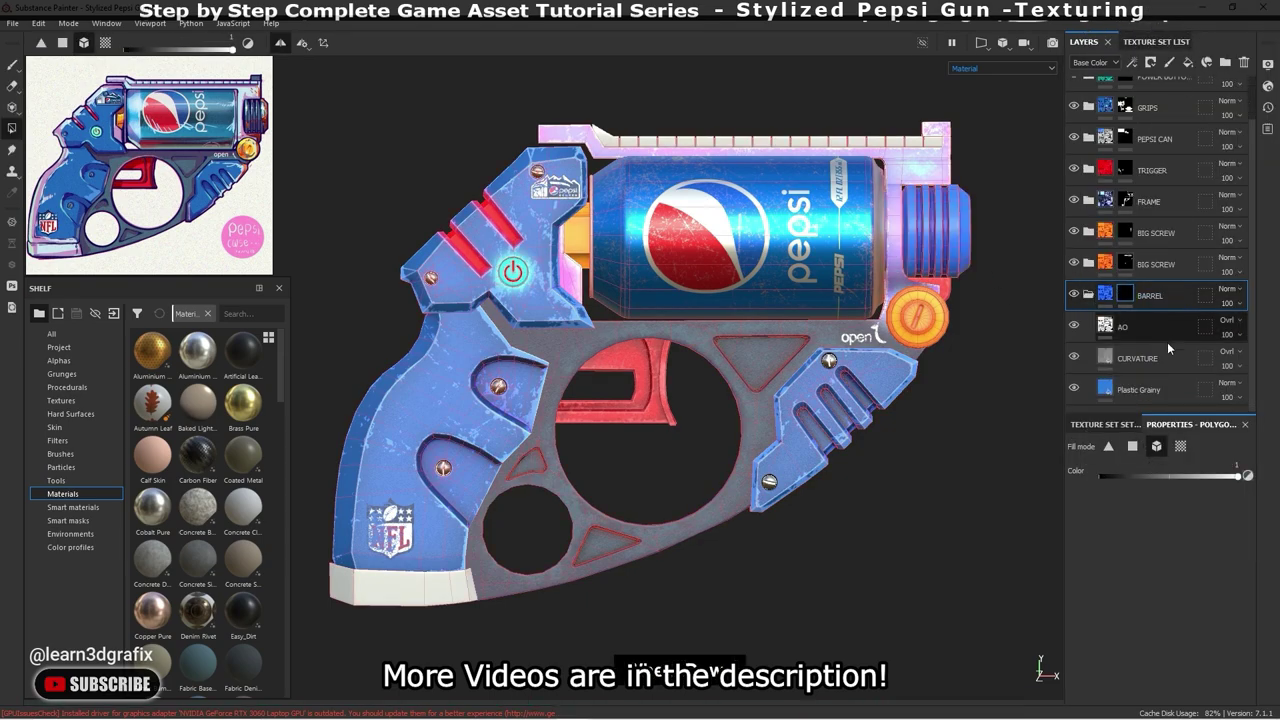
click(1153, 391)
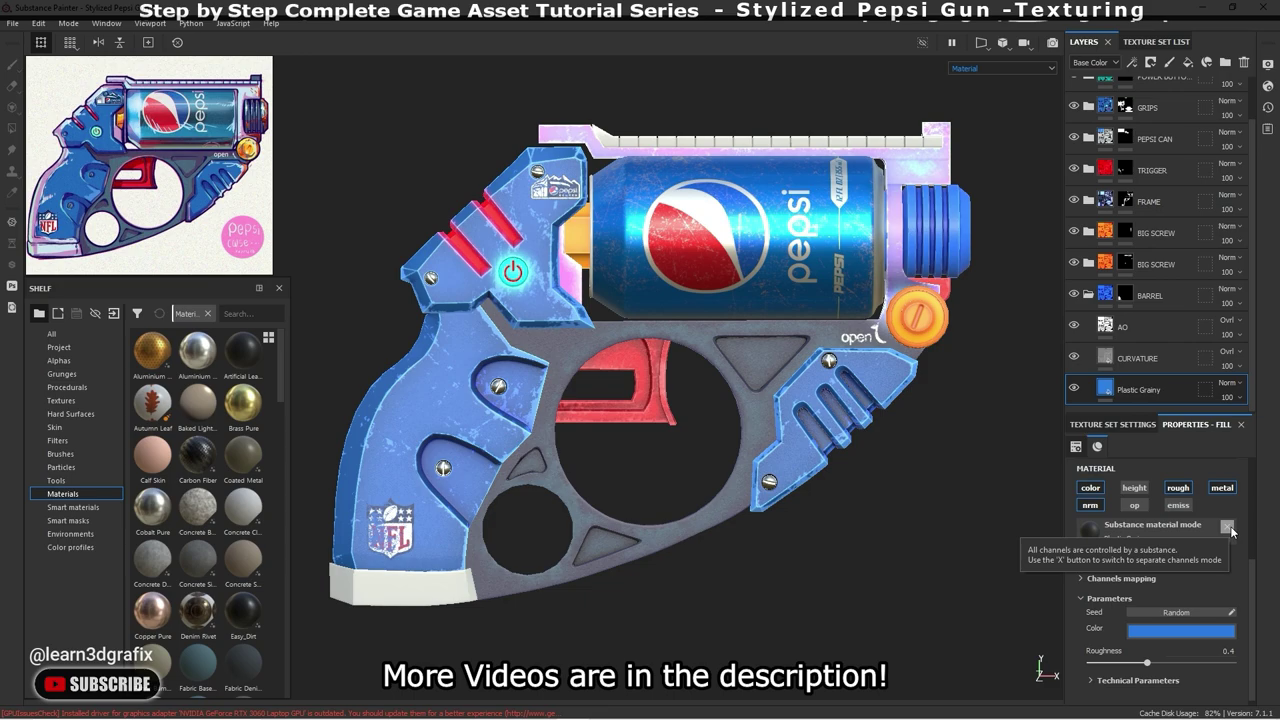
click(1244, 62)
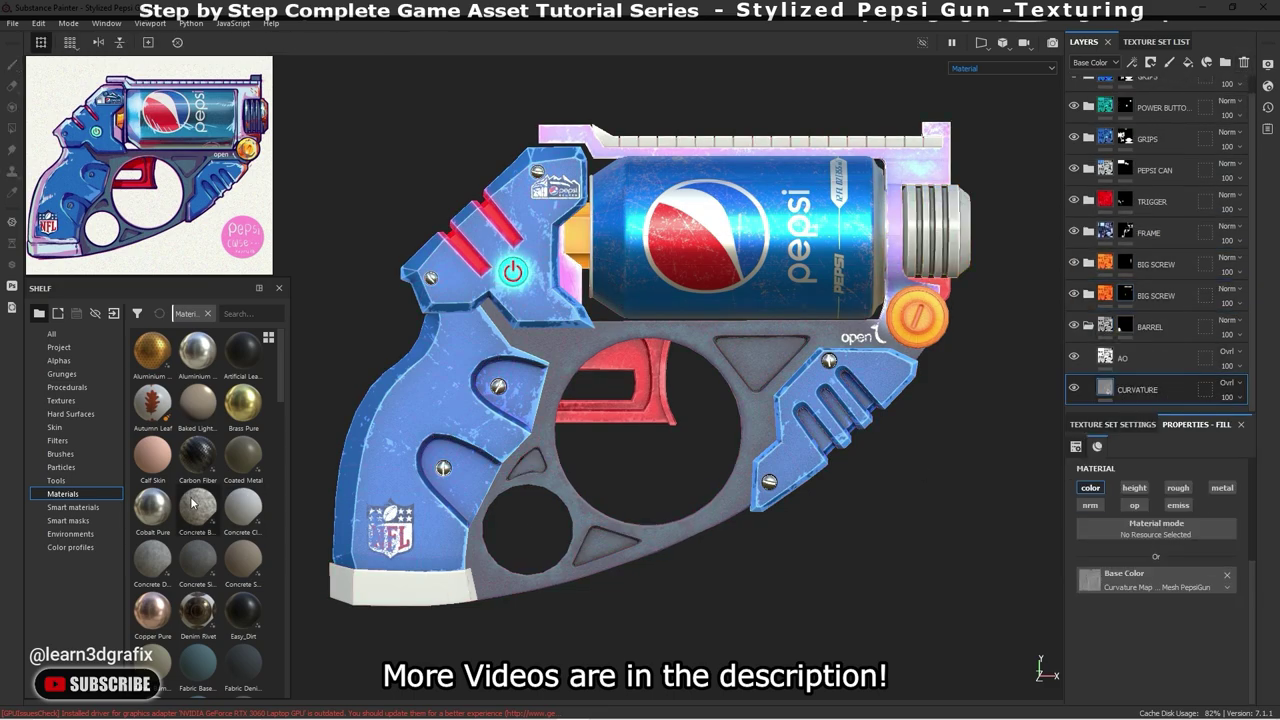
- Search the shelf for 'IRON BR' and add Iron Brushed into the BARREL folder
click(237, 313)
text(IRON BR)
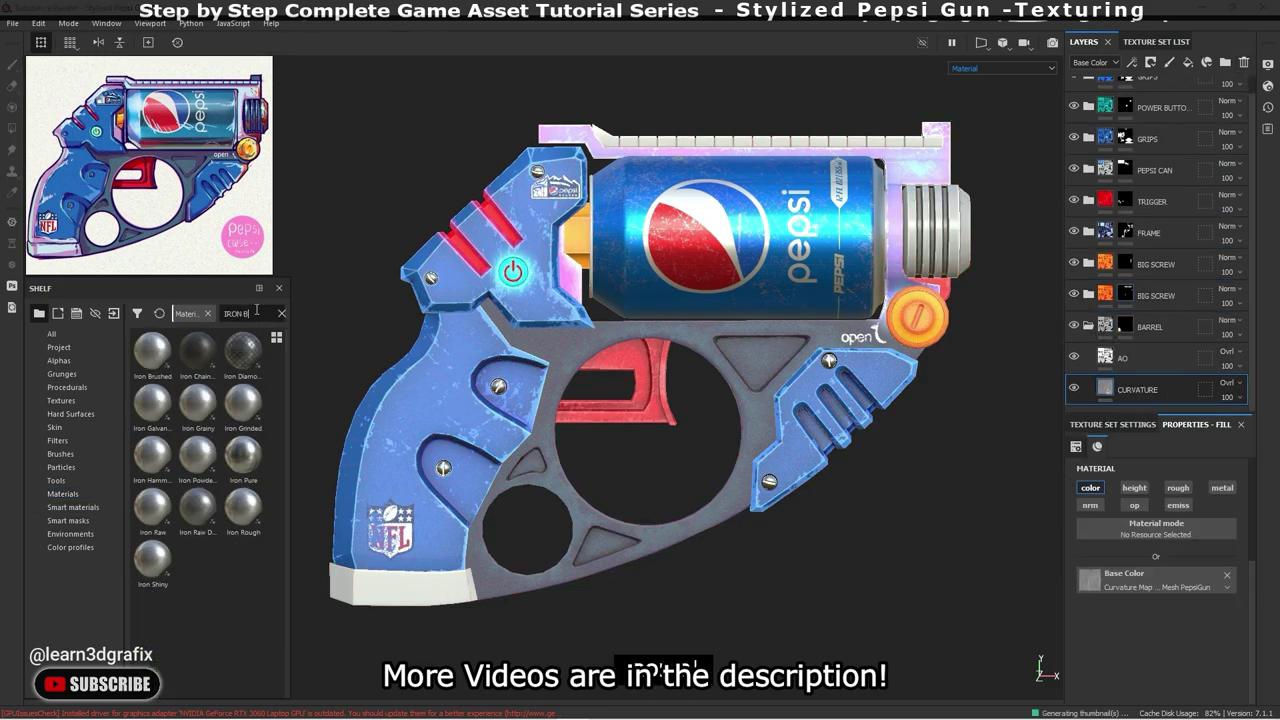
drag(152, 352, 1155, 400)
- Rotate the brushing 90 degrees and inspect the barrel's brushed iron up close
scroll(907, 305, up, 5)
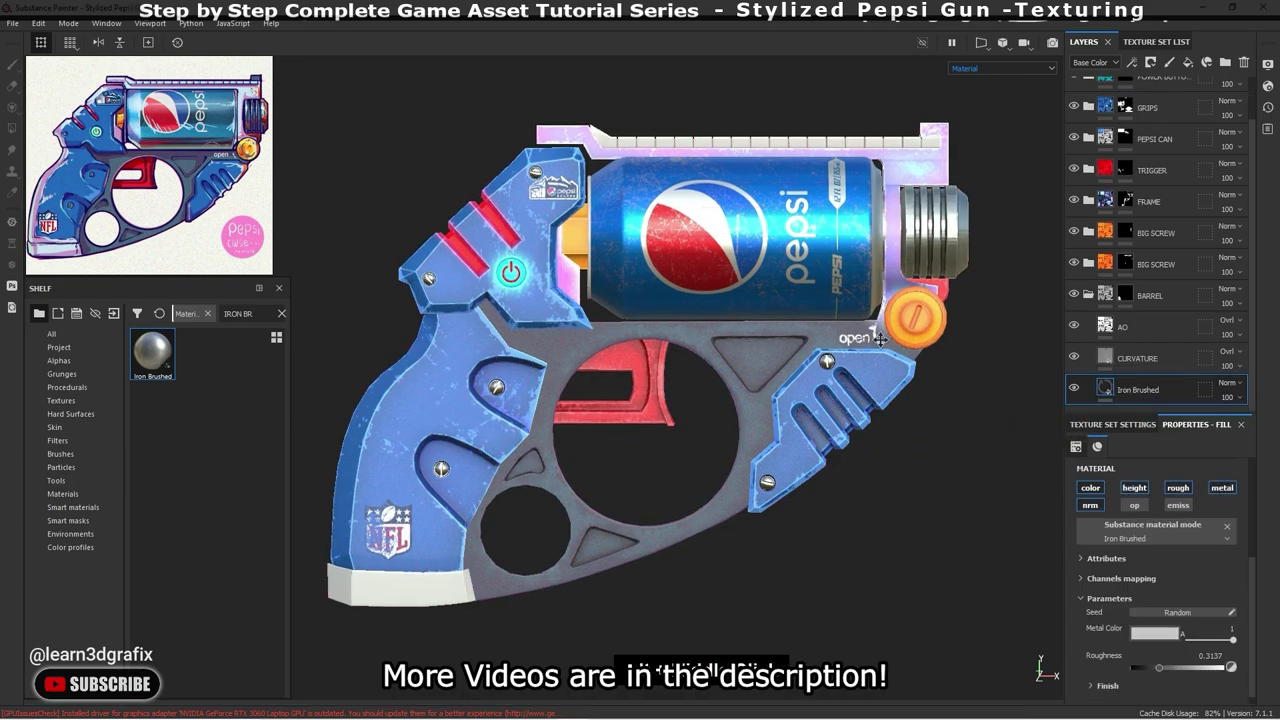
scroll(907, 305, up, 2)
scroll(1175, 620, down, 1)
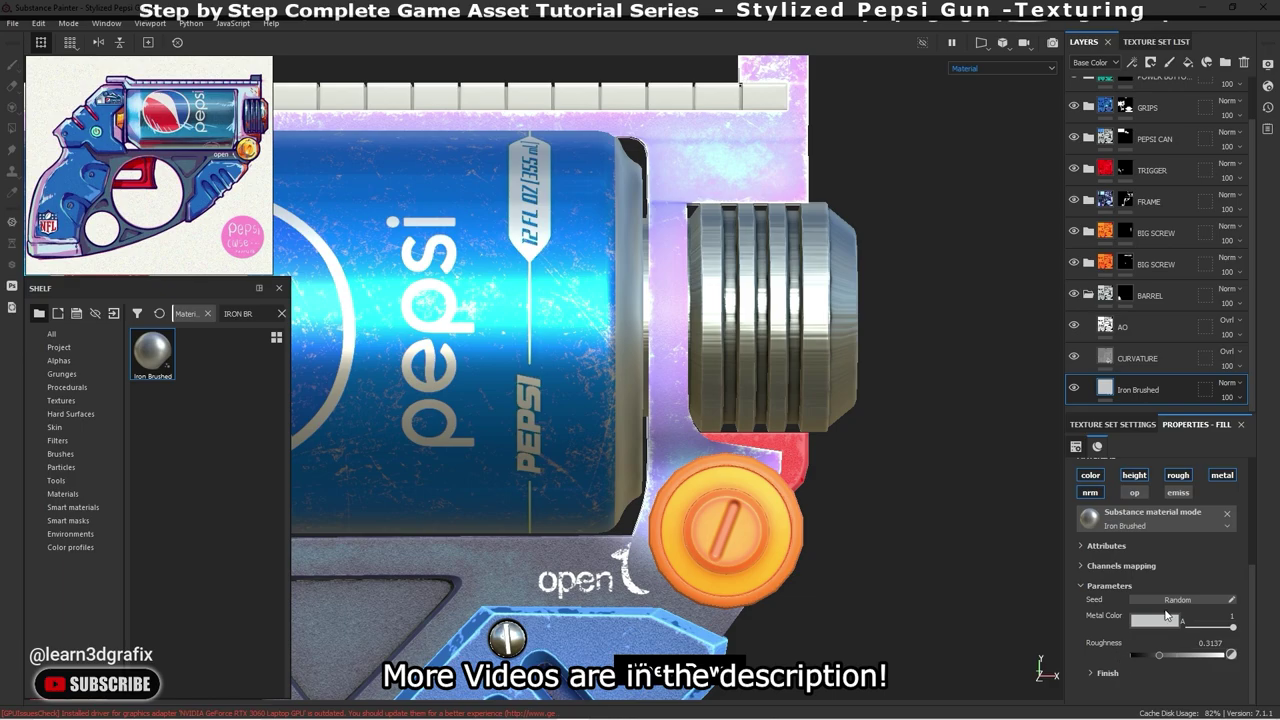
scroll(1166, 615, up, 4)
text(90)
key(Return)
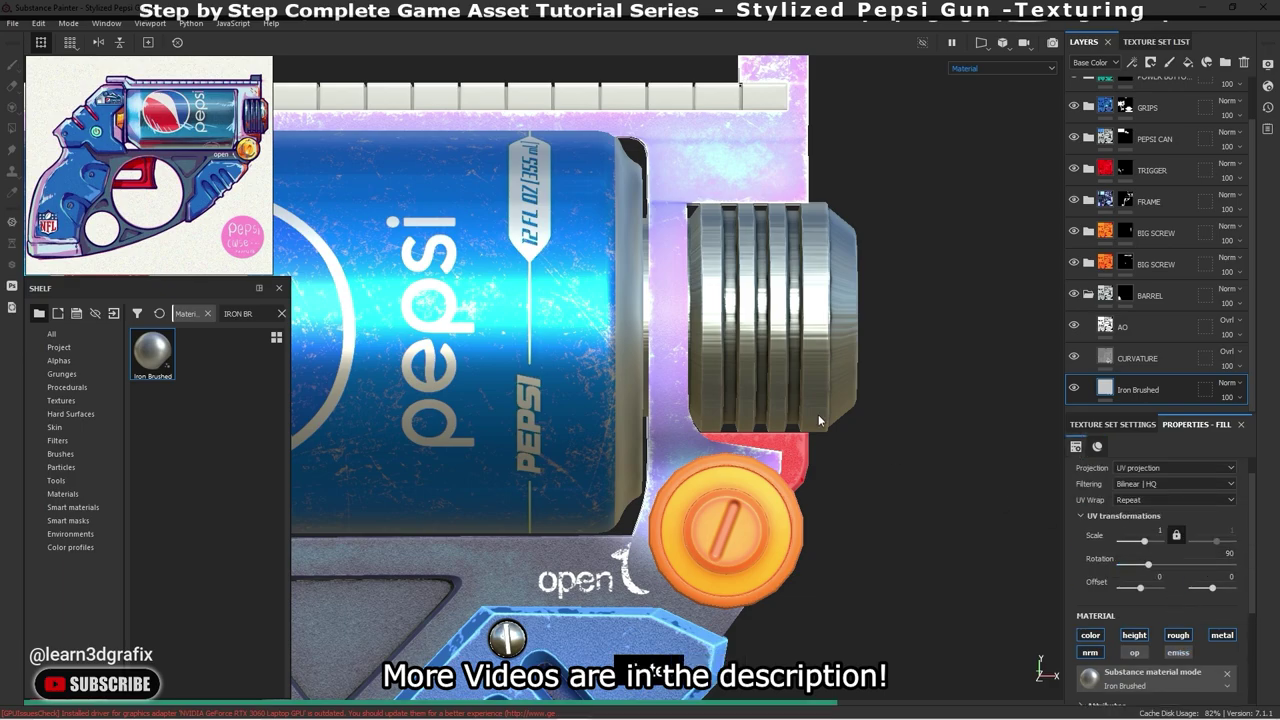
alt+drag(823, 411, 714, 433)
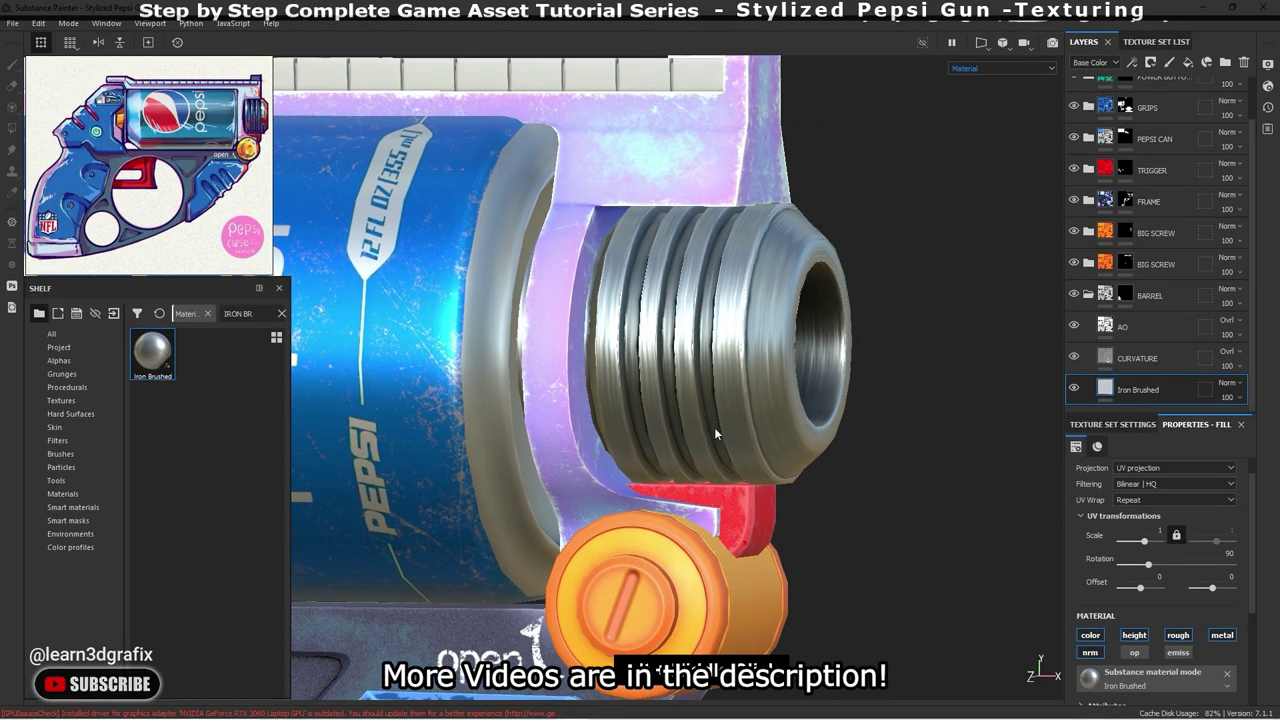
scroll(1148, 598, down, 4)
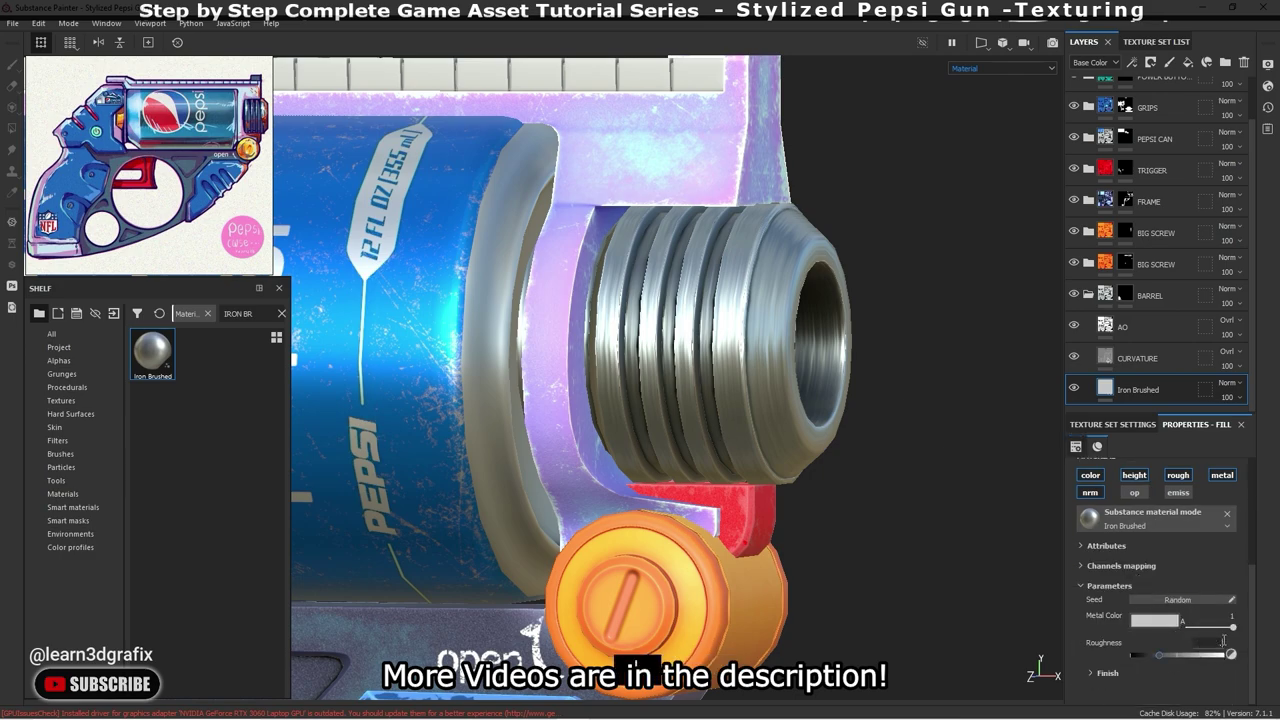
mouse_move(700, 392)
alt+right_down()
mouse_move(742, 417)
mouse_move(732, 422)
alt+right_up()
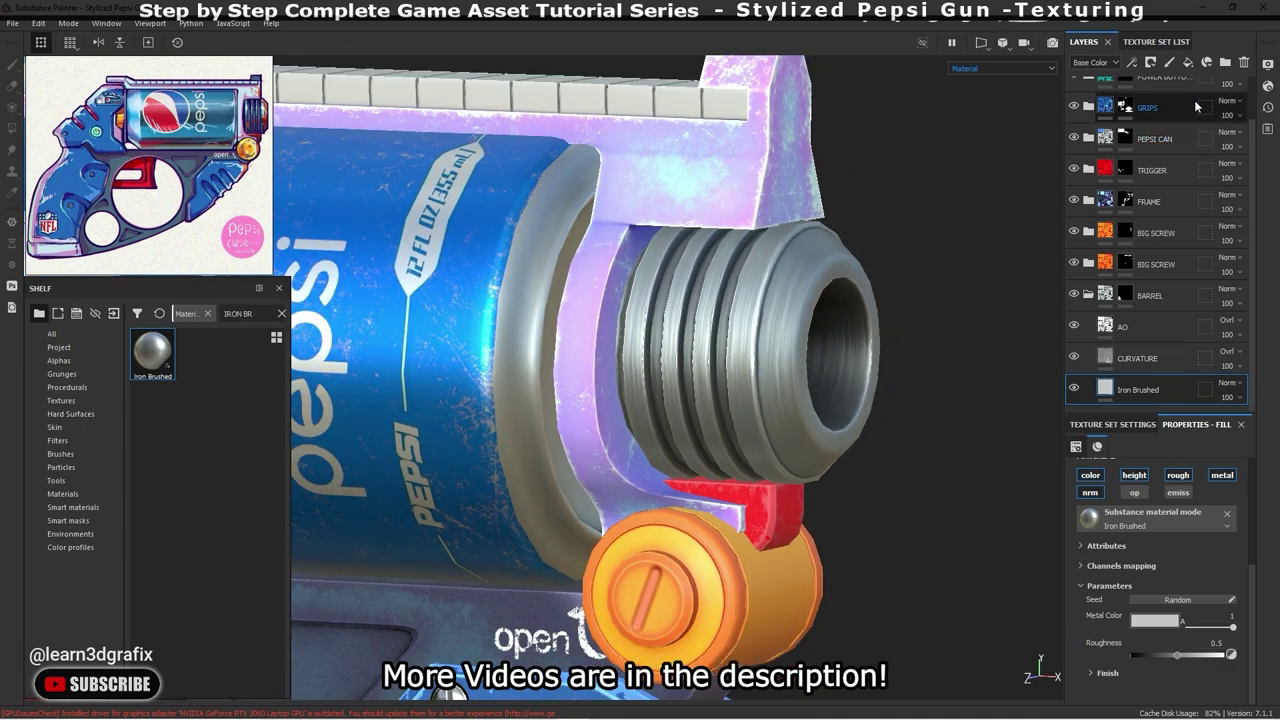
- Swap Fill layer 4's Iron Brushed for slate blue (7ea1bc) and add Iron Brushed beneath
click(1227, 513)
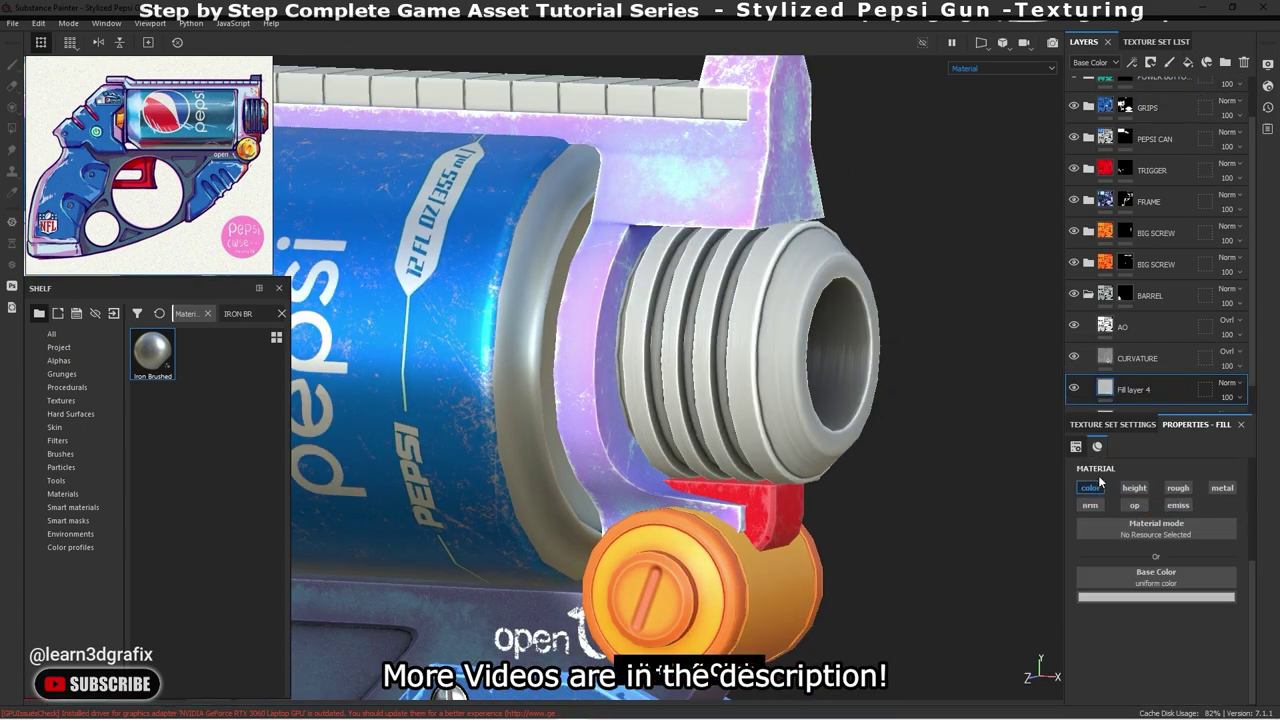
click(1171, 596)
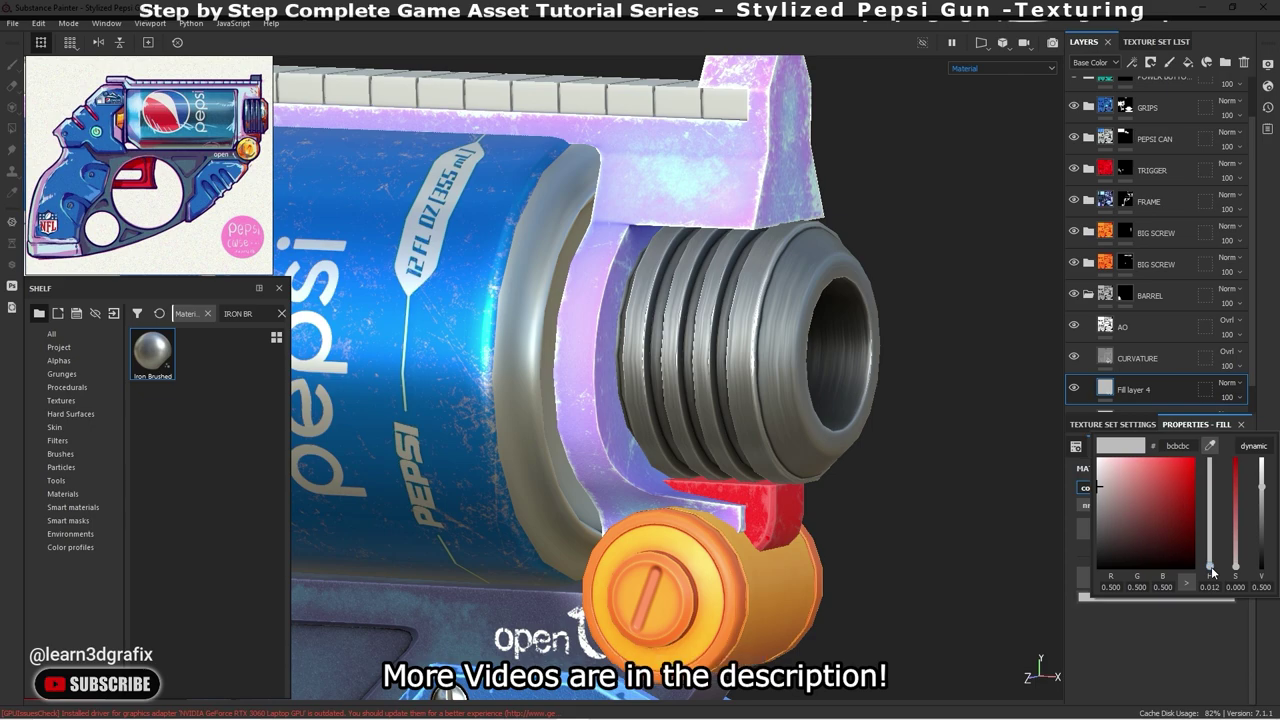
drag(1212, 567, 1214, 503)
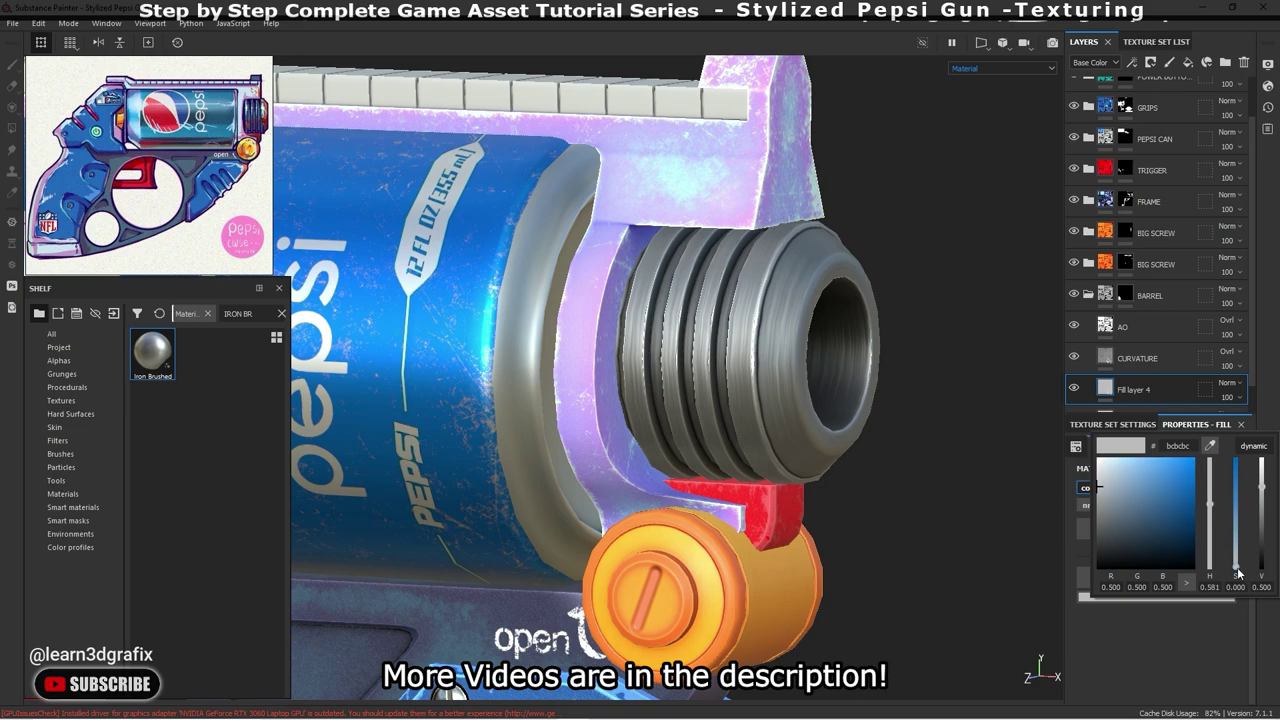
drag(1236, 567, 1237, 556)
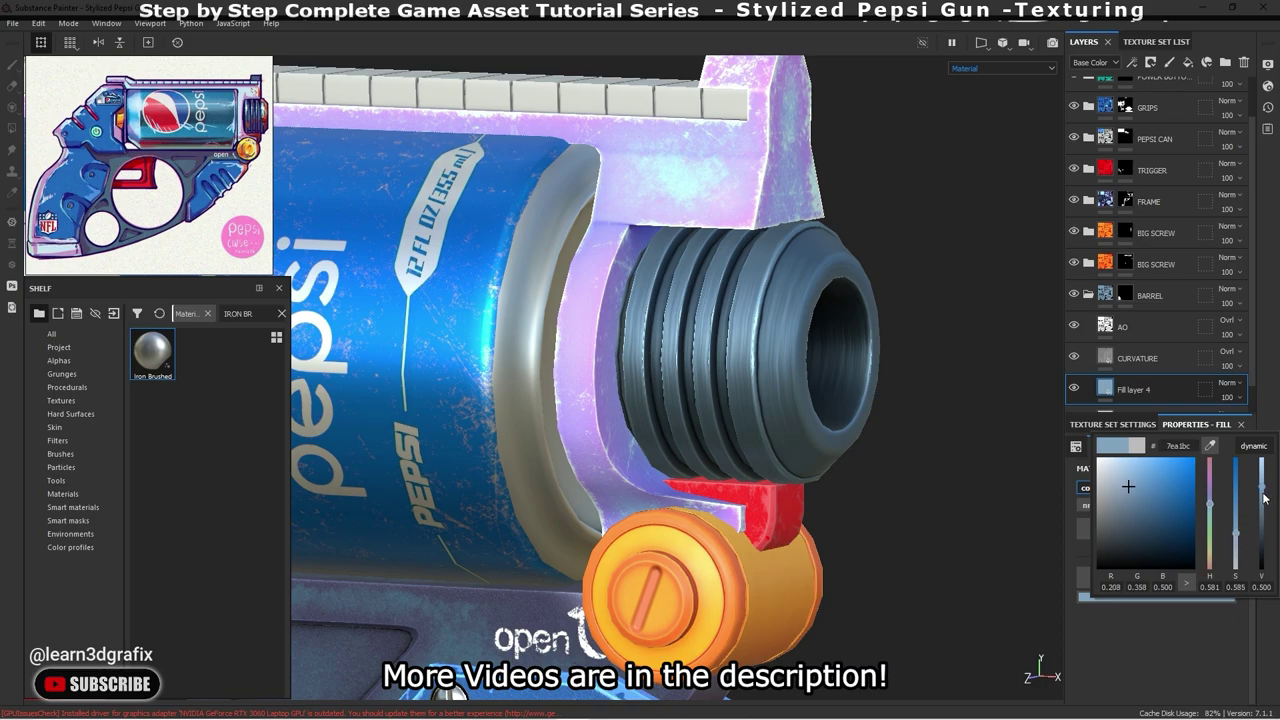
mouse_move(760, 400)
alt+mouse_down()
mouse_move(737, 389)
mouse_move(704, 412)
mouse_move(732, 398)
mouse_move(724, 434)
mouse_move(749, 440)
alt+mouse_up()
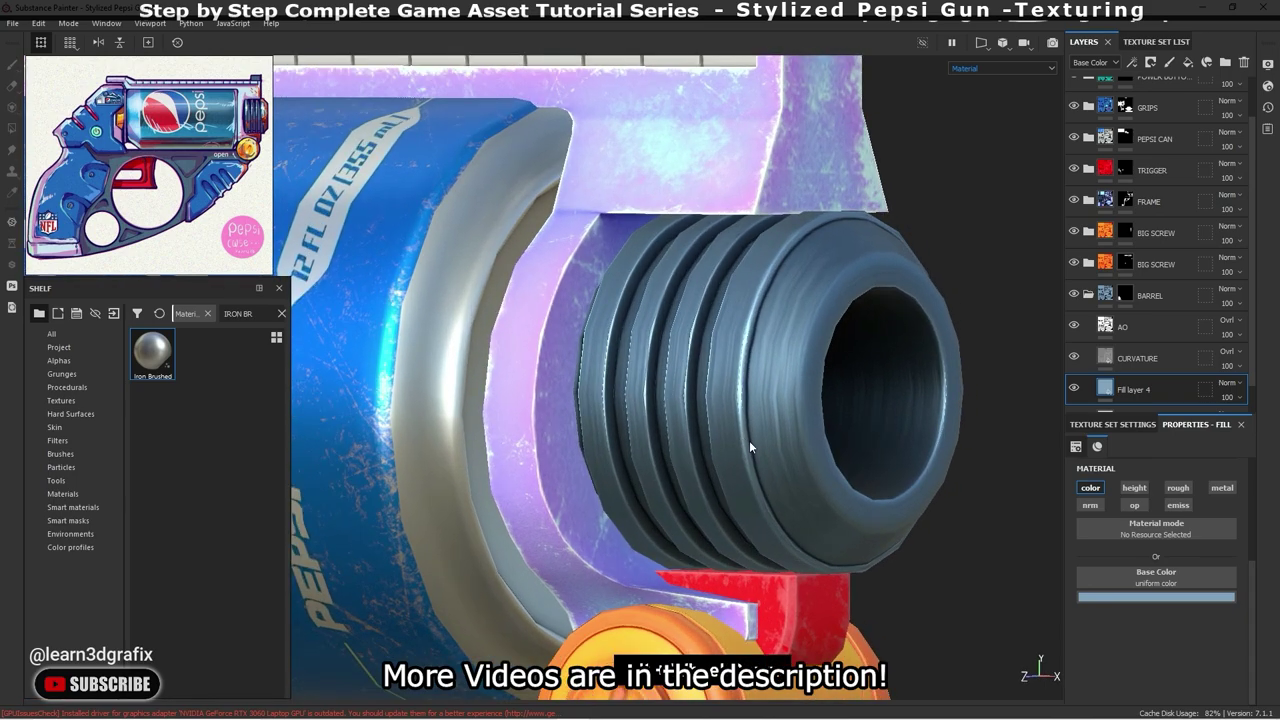
drag(152, 350, 1148, 361)
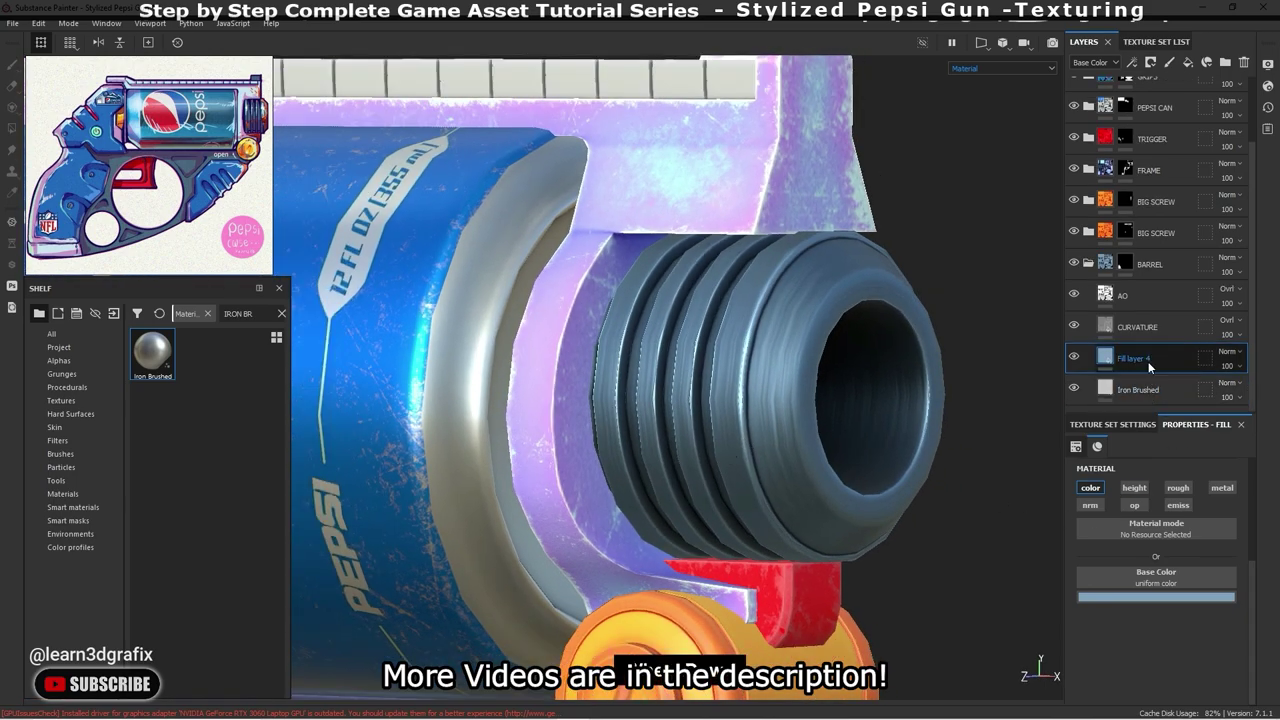
- Recolour Fill layer 4's base colour to deep indigo (2d284f)
click(1160, 597)
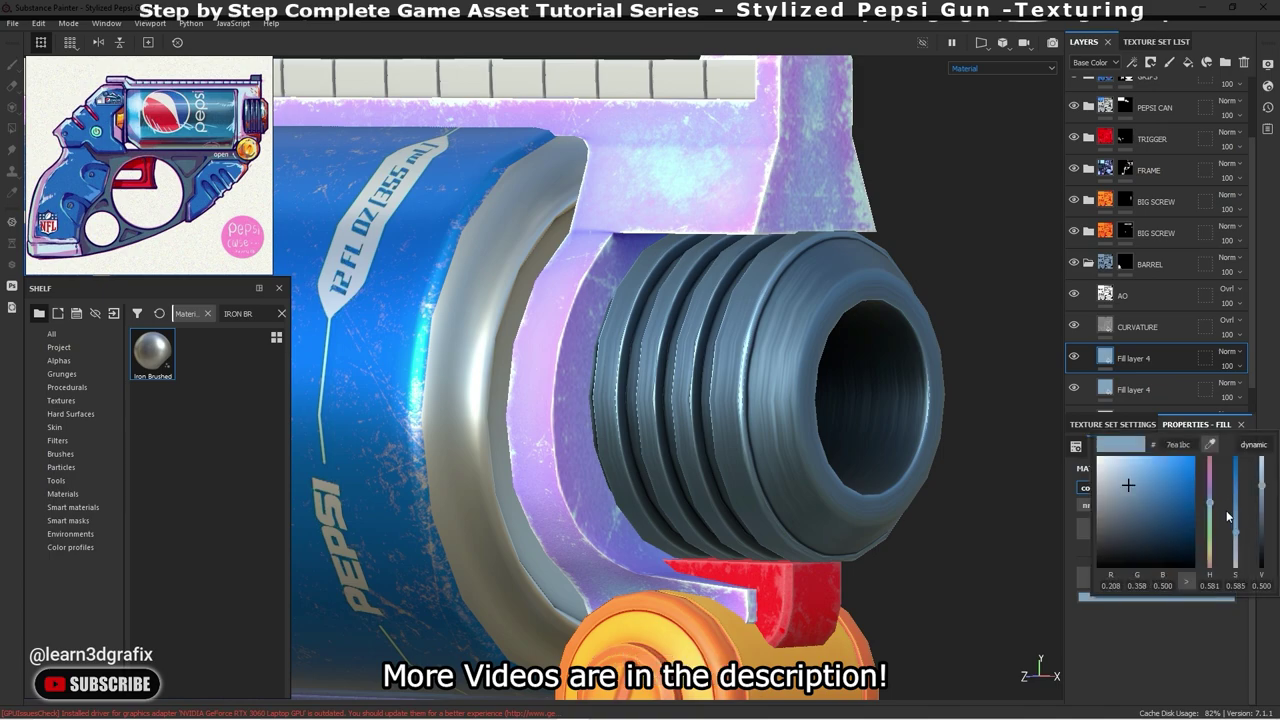
mouse_move(1212, 510)
mouse_down()
mouse_move(1213, 494)
mouse_move(1239, 530)
mouse_move(1266, 508)
mouse_move(1263, 534)
mouse_up()
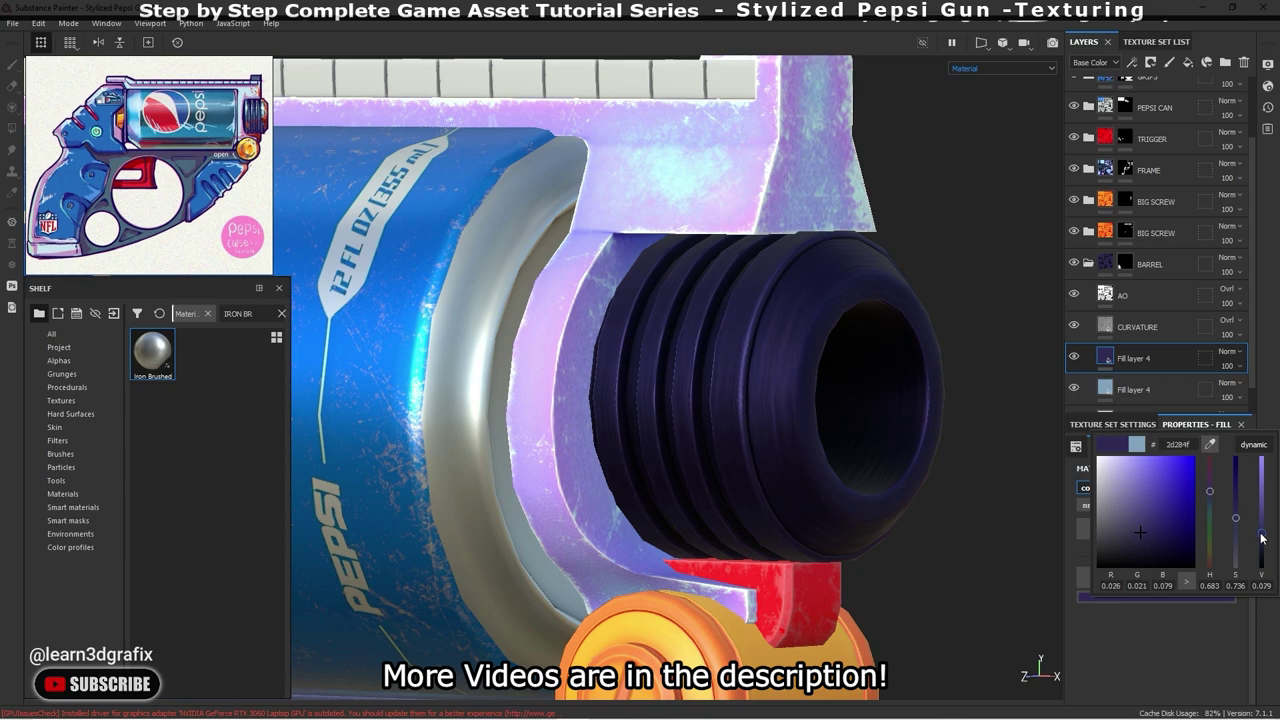
- Add a Curvature generator to the indigo Fill layer 4's mask
right_click(1150, 390)
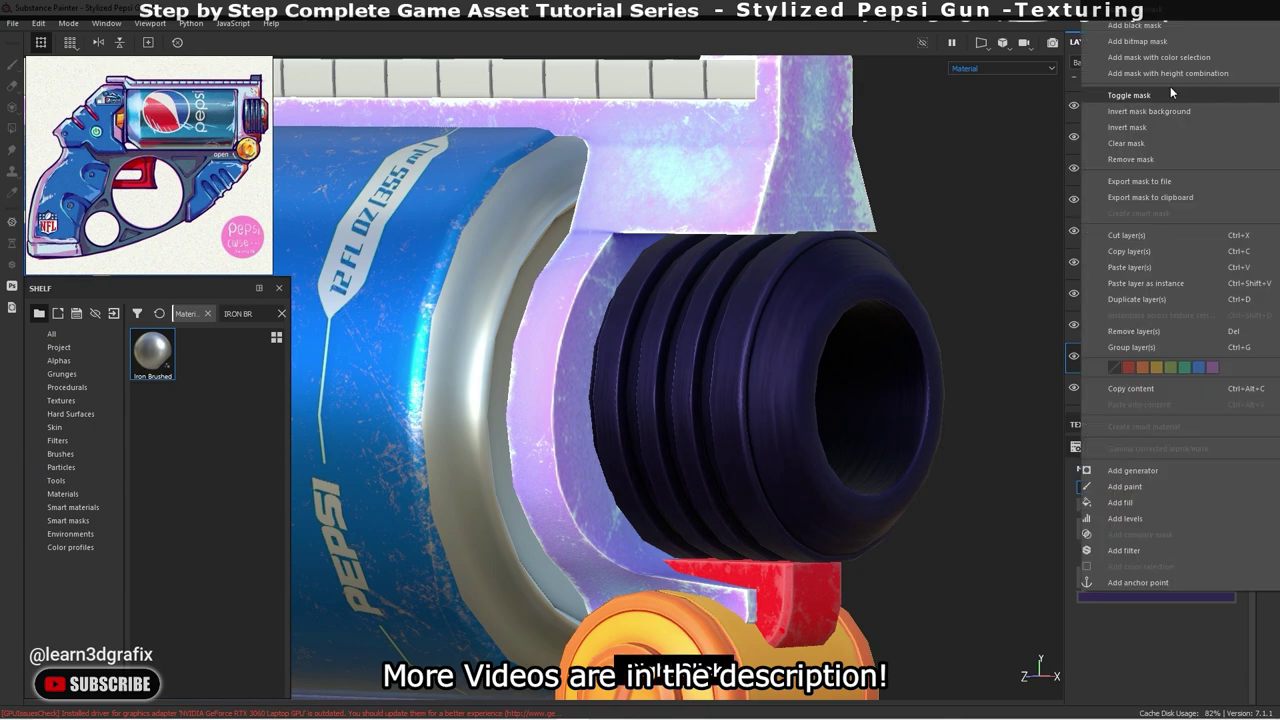
click(1170, 88)
right_click(1128, 364)
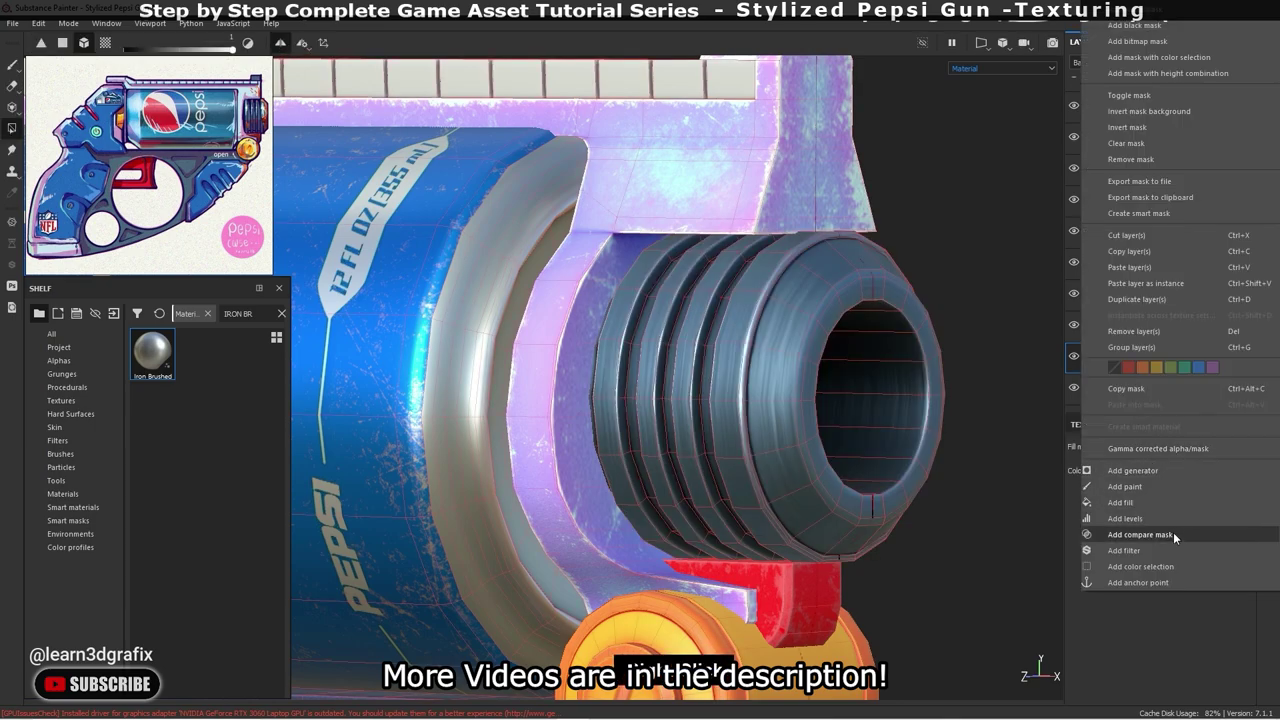
click(1168, 470)
click(1180, 470)
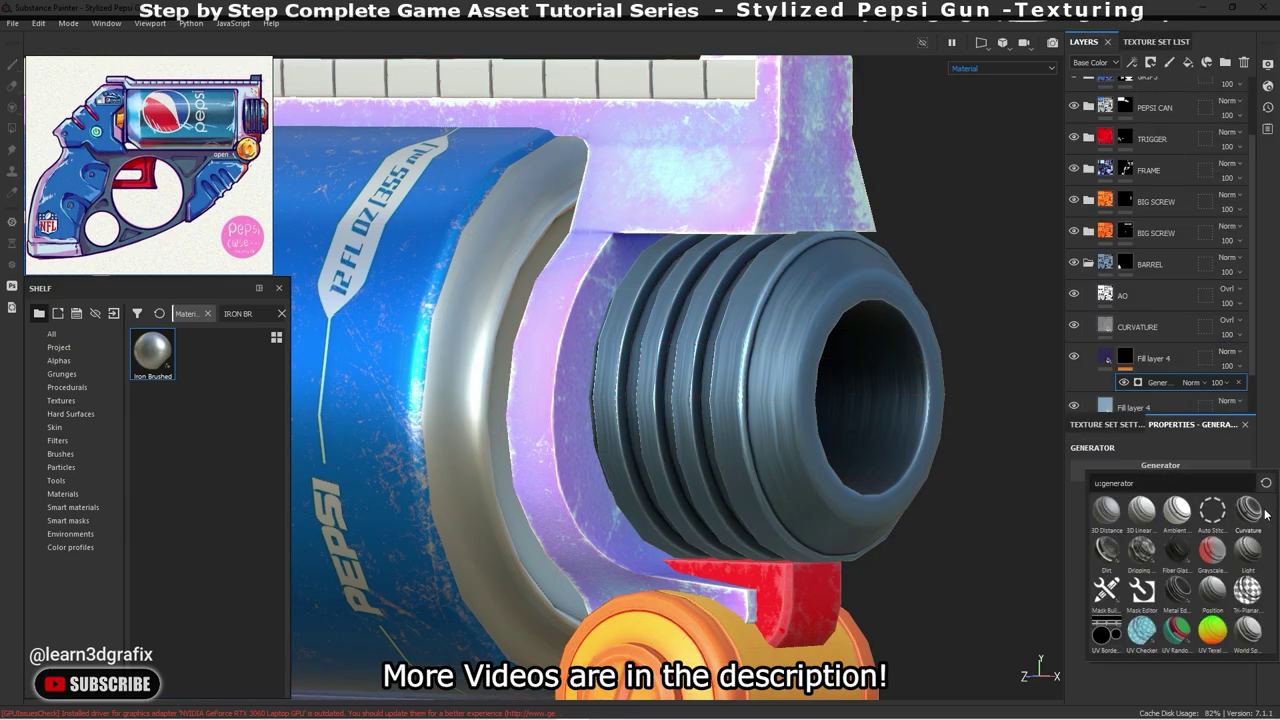
click(1259, 516)
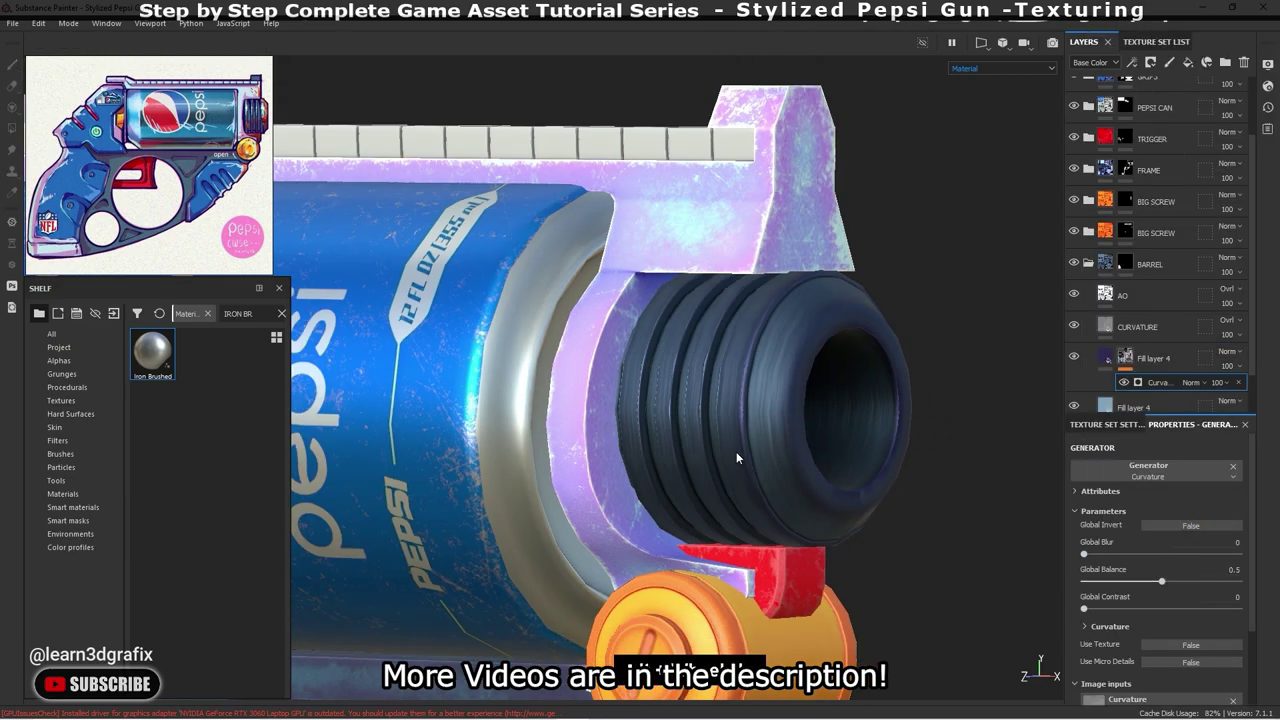
- Set the curvature Global Balance to 0.41, invert it, and lower layer opacity to 32
alt+drag(736, 451, 872, 441)
scroll(1210, 564, down, 1)
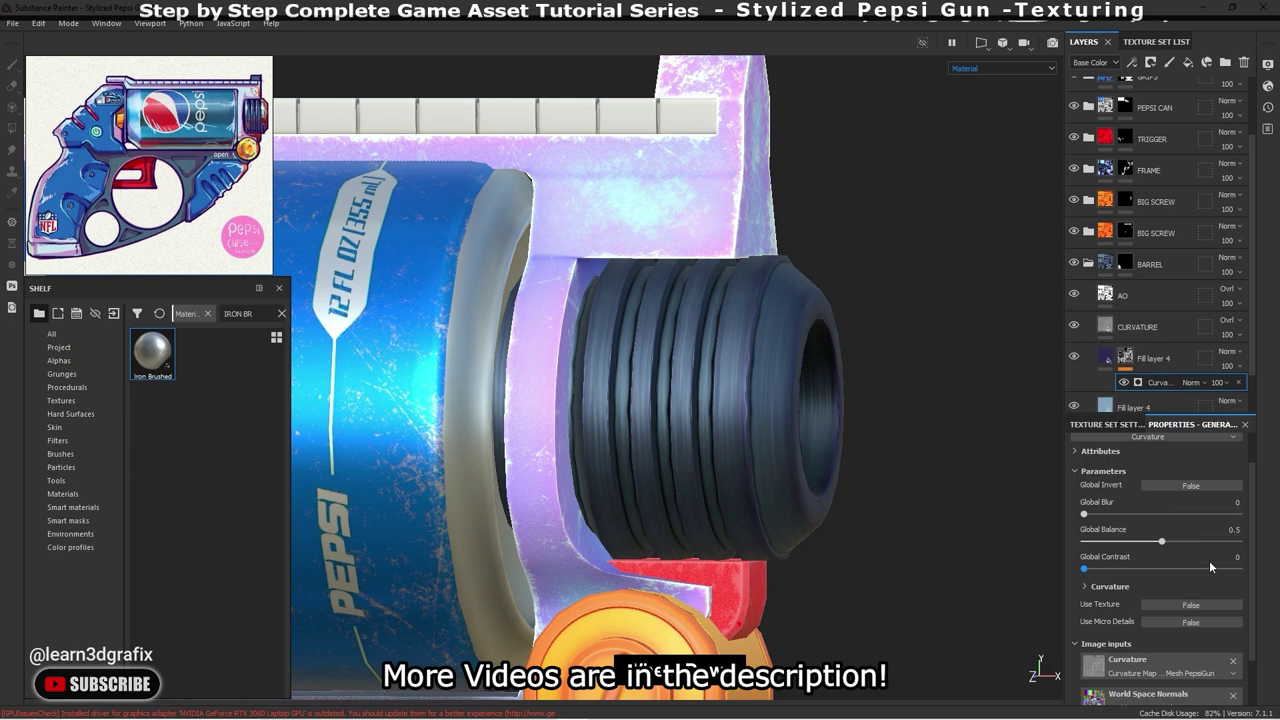
drag(1161, 541, 1149, 542)
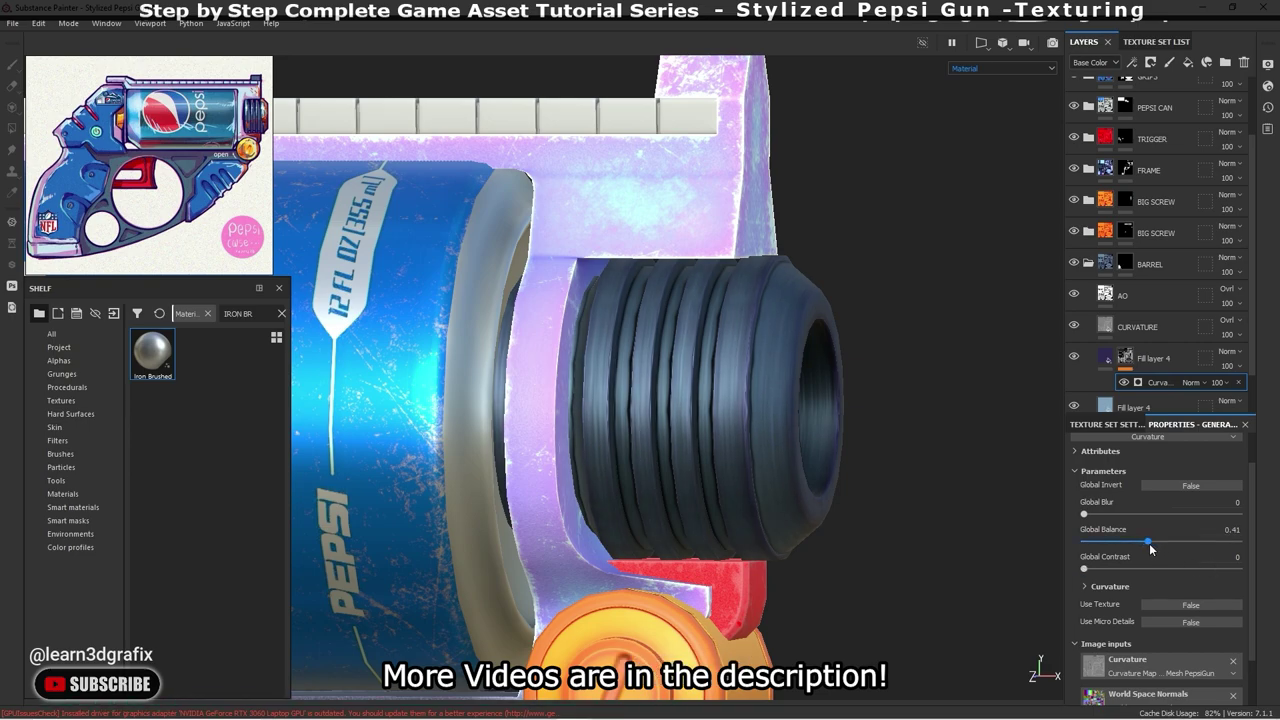
click(1216, 482)
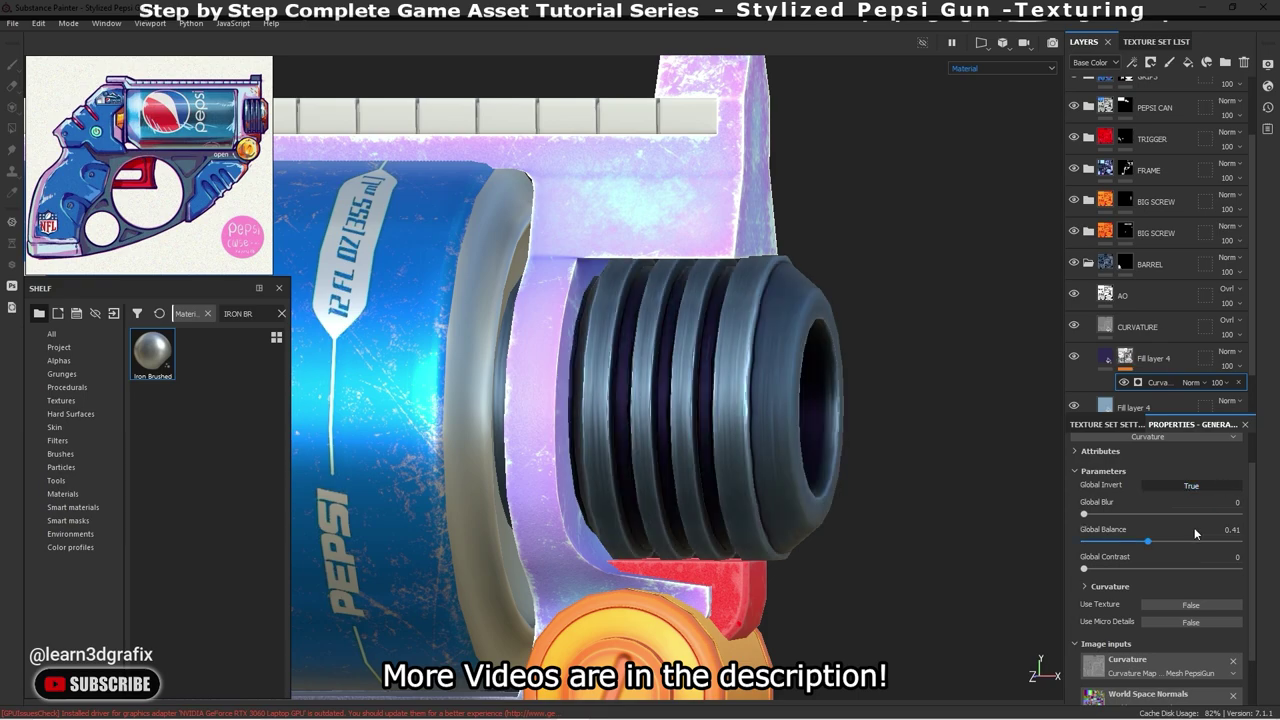
drag(1218, 382, 1245, 395)
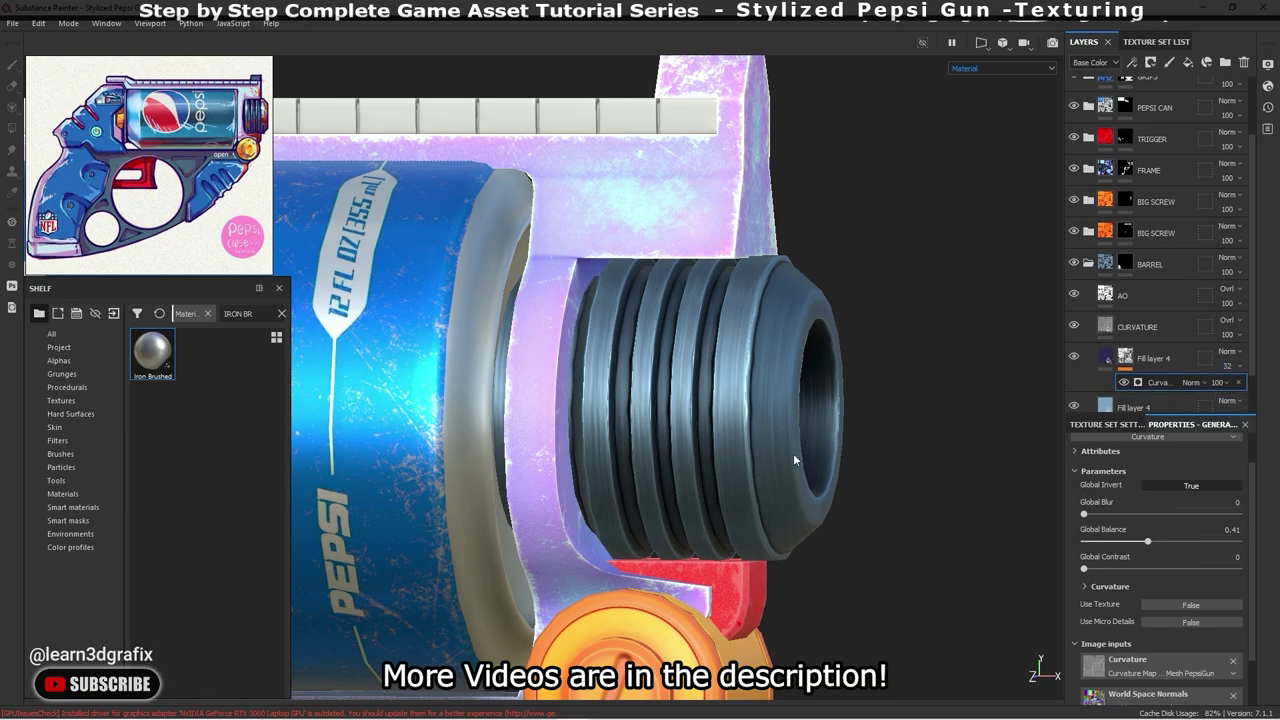
scroll(793, 453, down, 5)
- Preview the gun in Base Color view, then switch back to Material shading
click(1026, 68)
click(1008, 105)
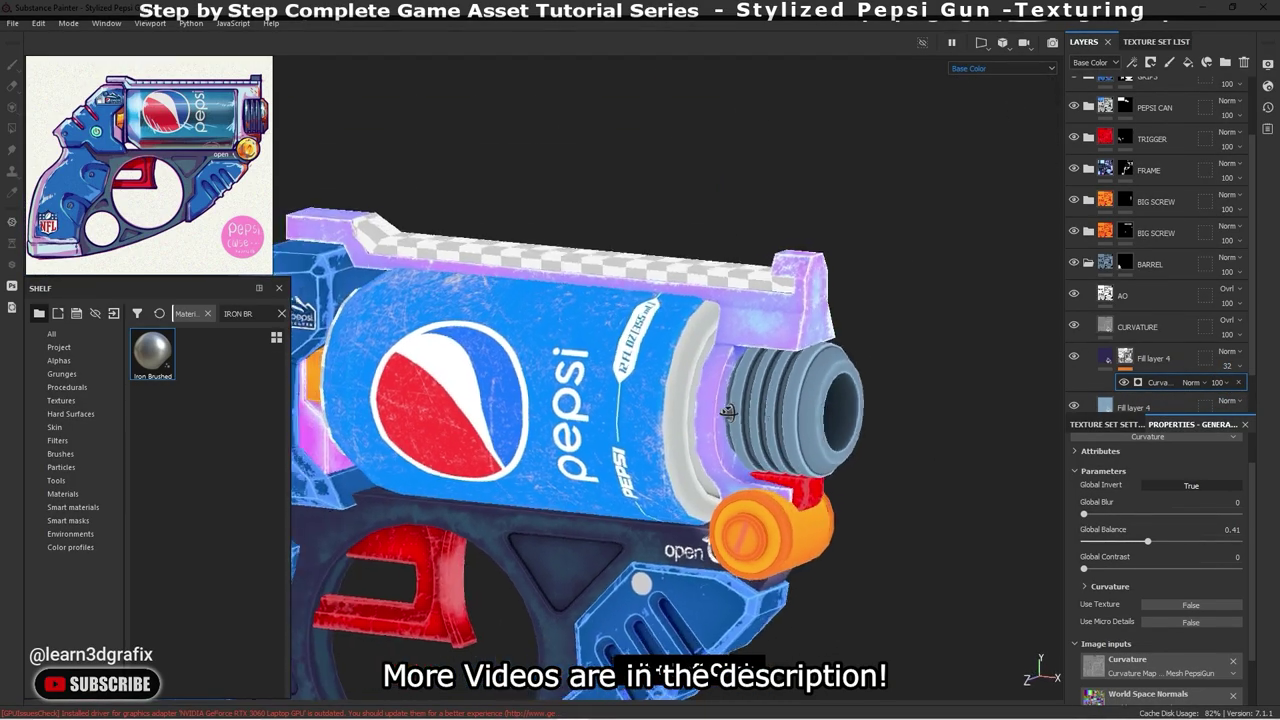
scroll(740, 405, down, 3)
alt+drag(760, 390, 890, 330)
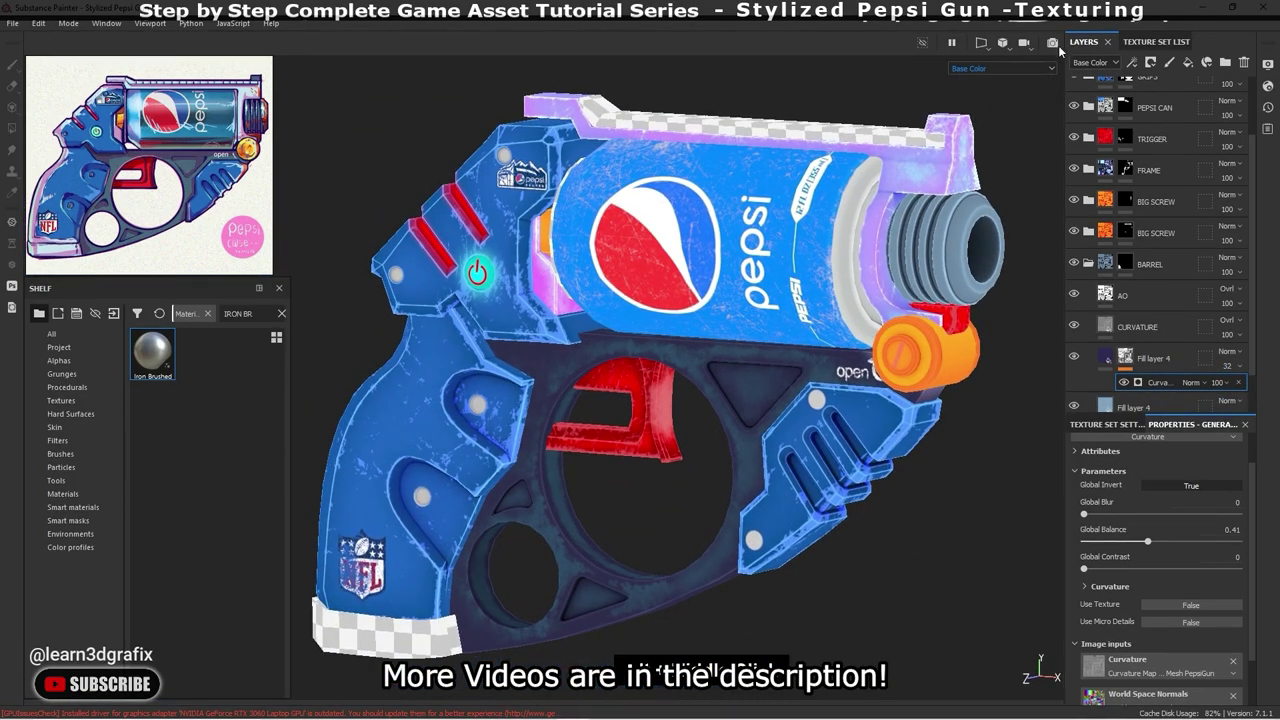
click(1022, 66)
click(1012, 88)
- Raise the indigo Fill layer 4's opacity to 67 and collapse the BARREL folder
scroll(1006, 232, up, 3)
scroll(1003, 233, up, 1)
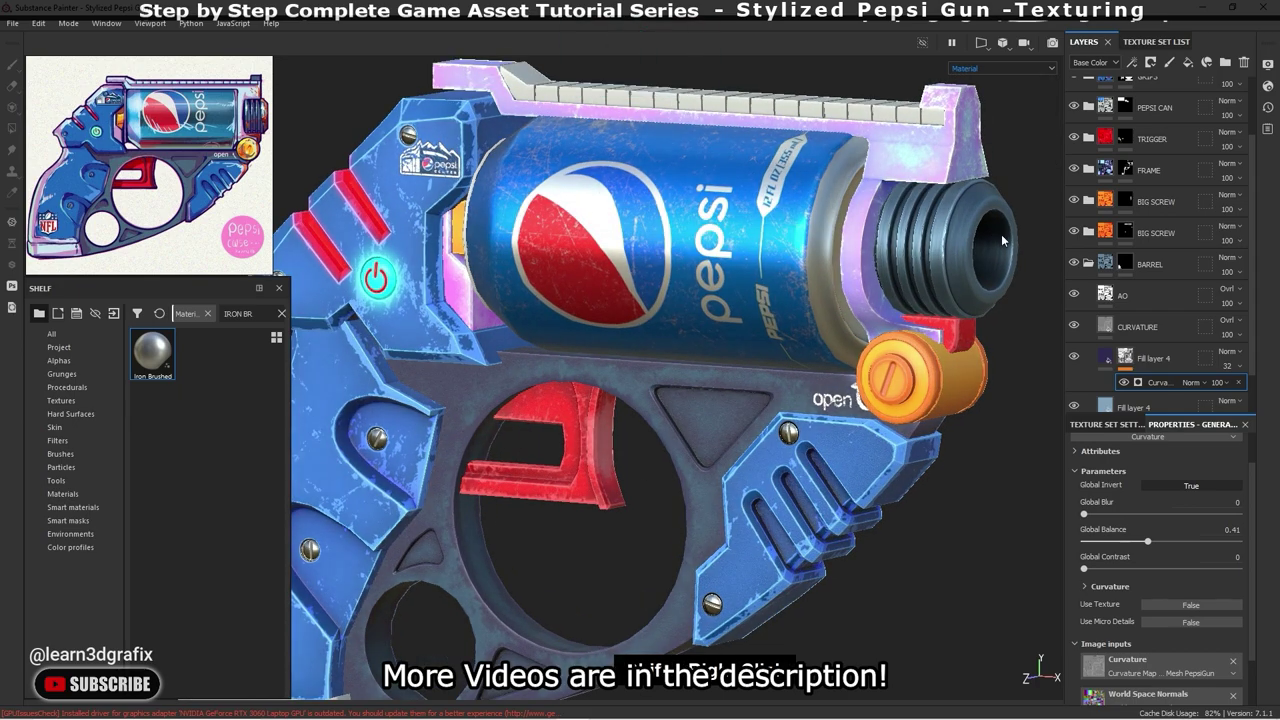
scroll(1001, 234, up, 2)
drag(1230, 382, 1243, 392)
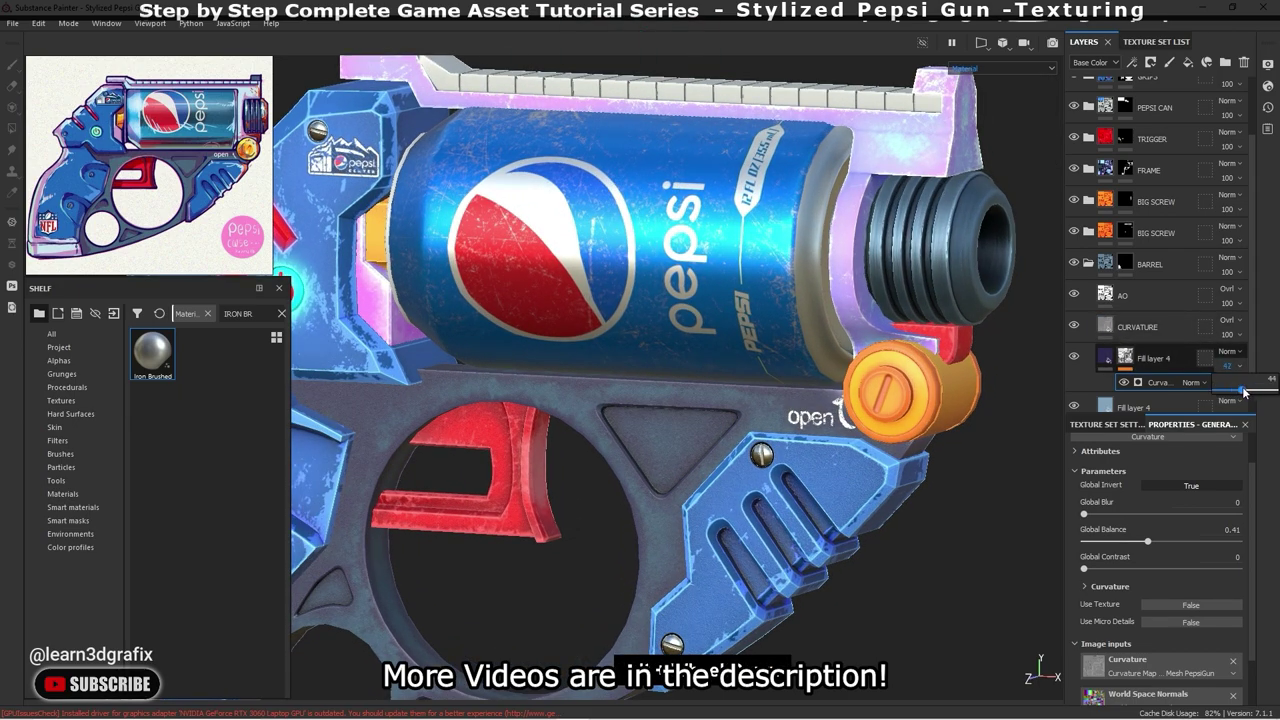
scroll(834, 335, down, 3)
alt+drag(822, 329, 905, 309)
scroll(889, 309, up, 2)
scroll(874, 332, up, 2)
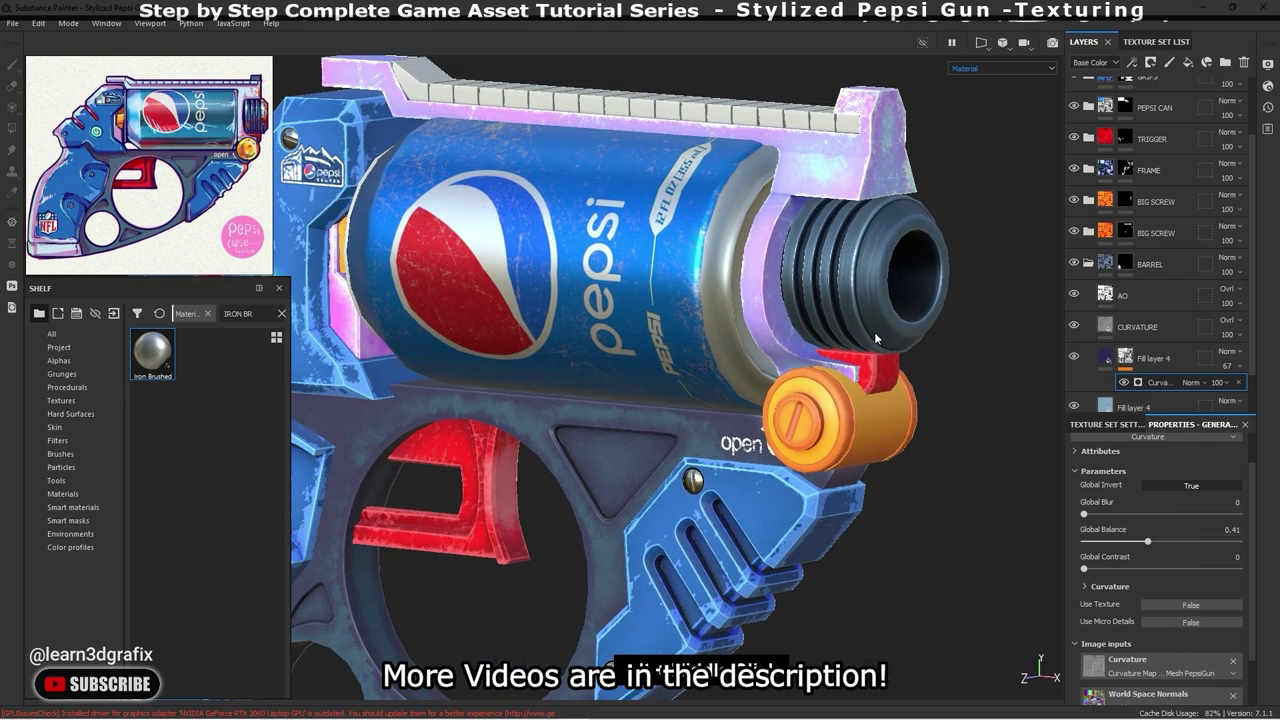
click(1105, 360)
click(1088, 264)
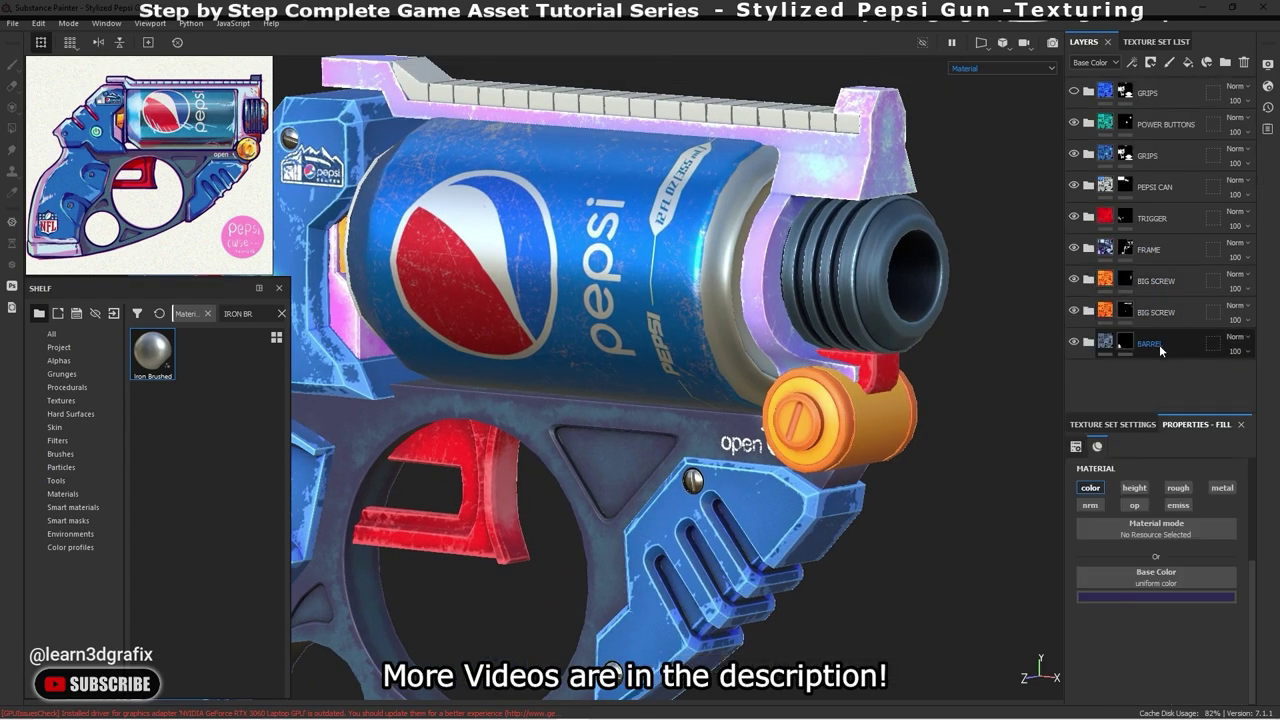
- Inspect the BARREL and FRAME folders and switch to polygon fill masking
click(1161, 345)
alt+drag(890, 304, 930, 300)
click(1113, 345)
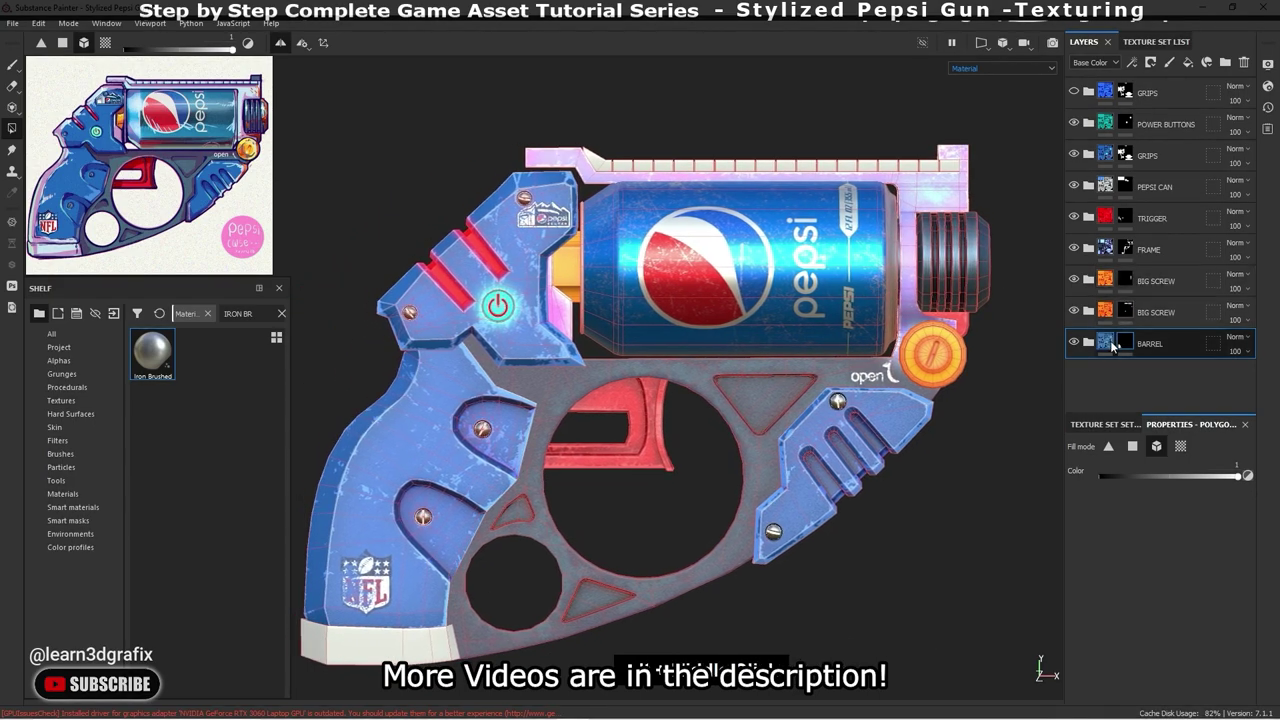
alt+drag(900, 352, 919, 357)
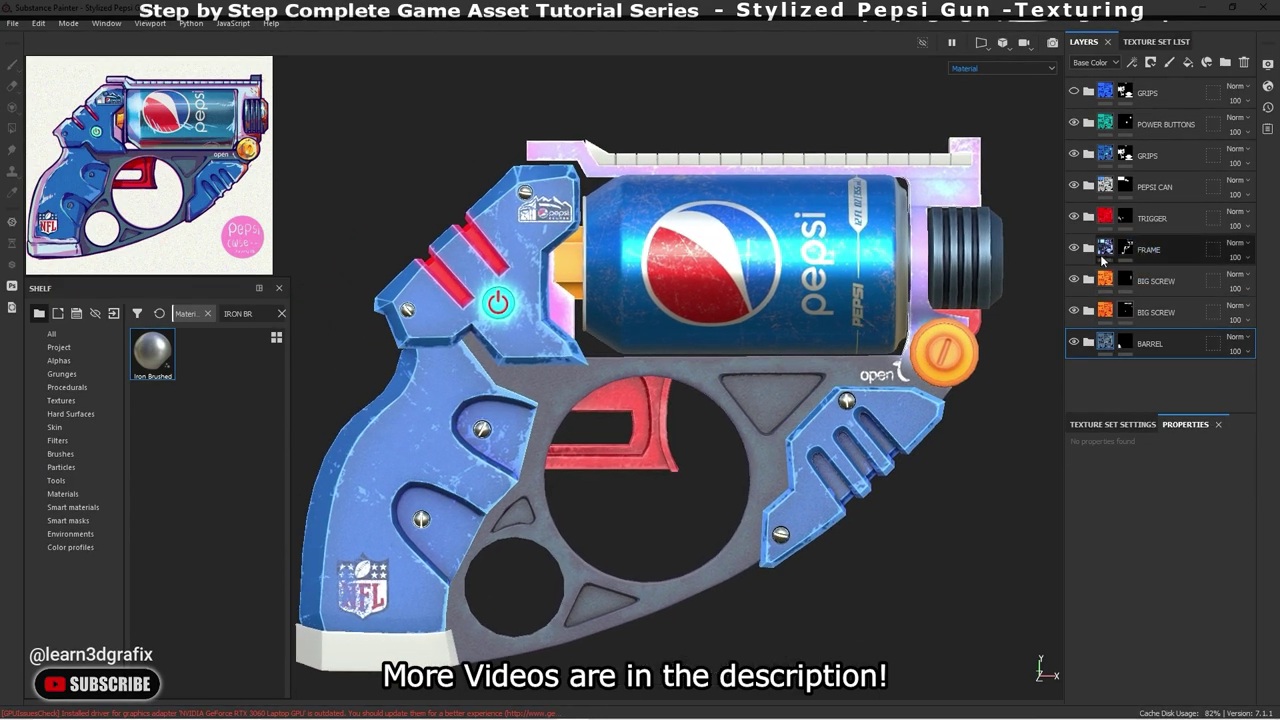
click(1088, 248)
scroll(1160, 300, down, 1)
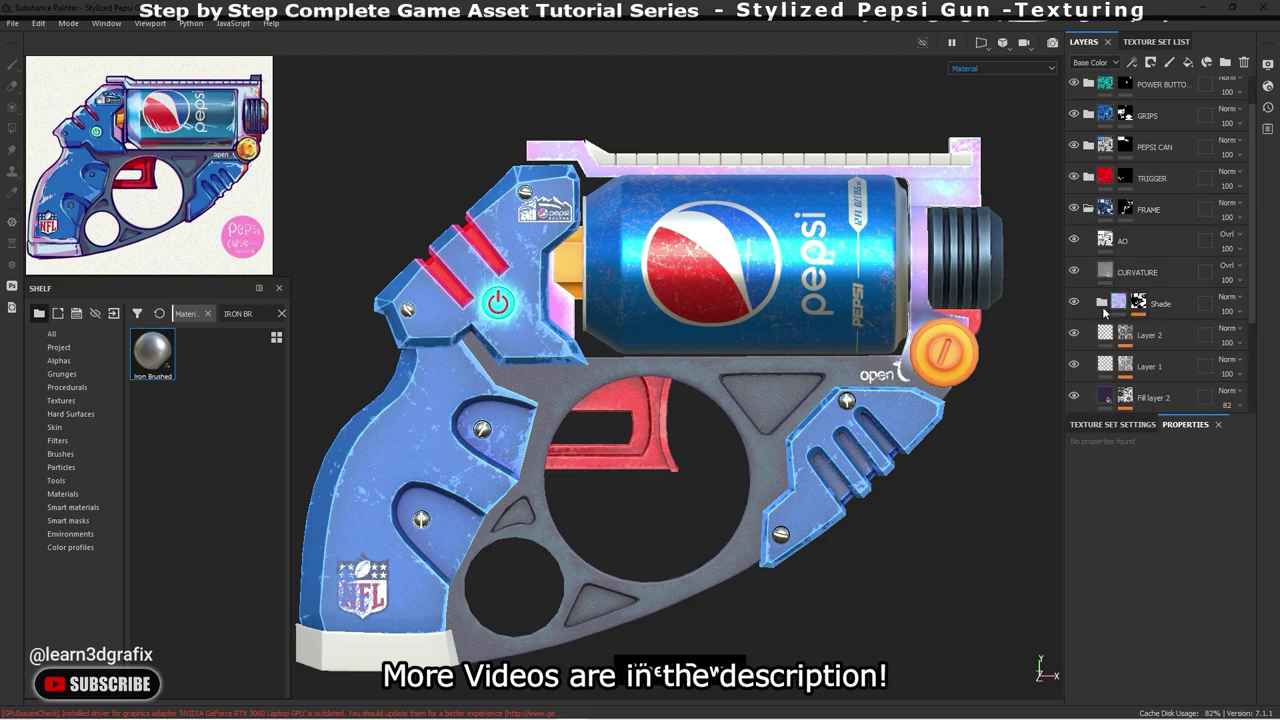
click(1160, 304)
scroll(1164, 140, up, 1)
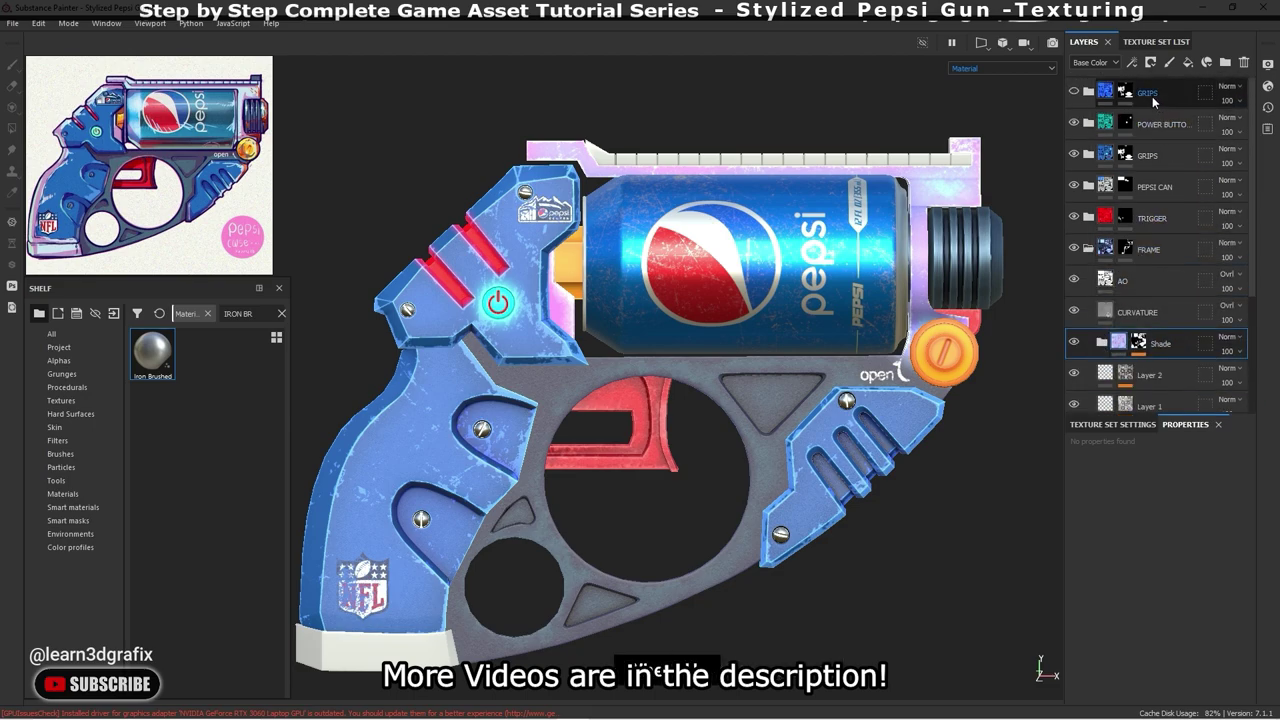
- Duplicate the top GRIPS folder and adjust the CURVATURE layer inside it
click(1152, 97)
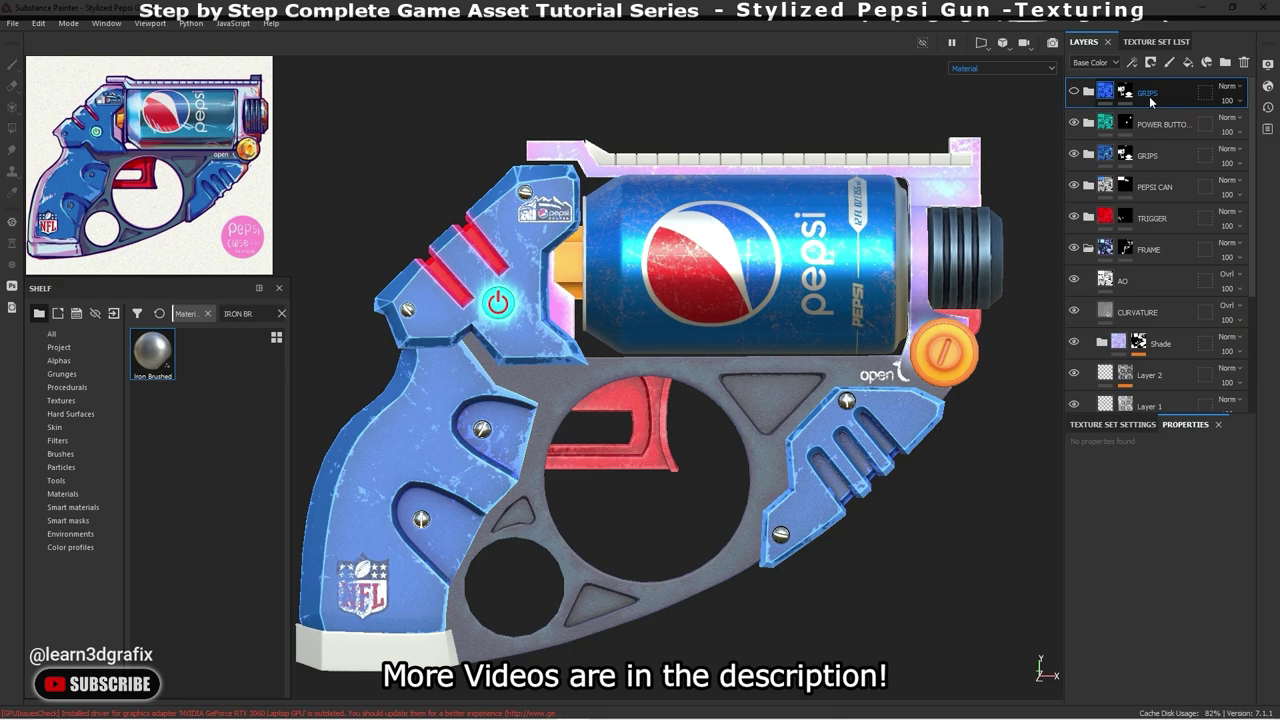
right_click(1156, 95)
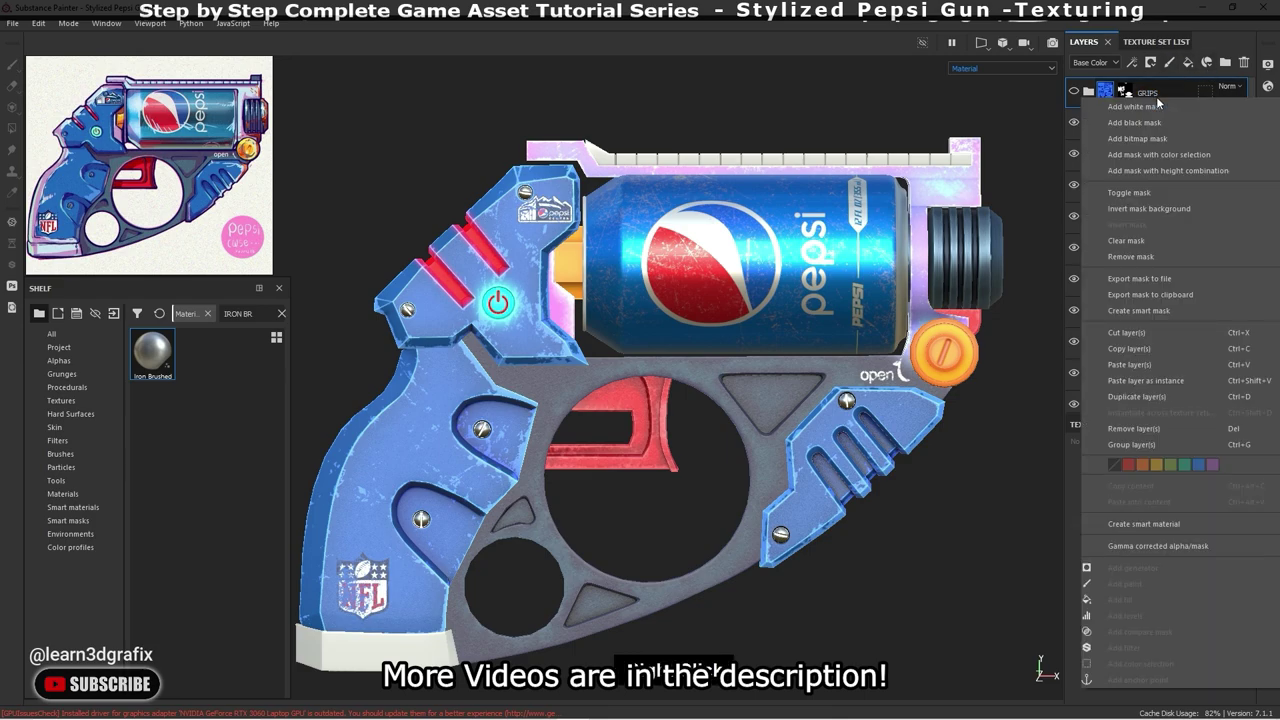
click(1196, 396)
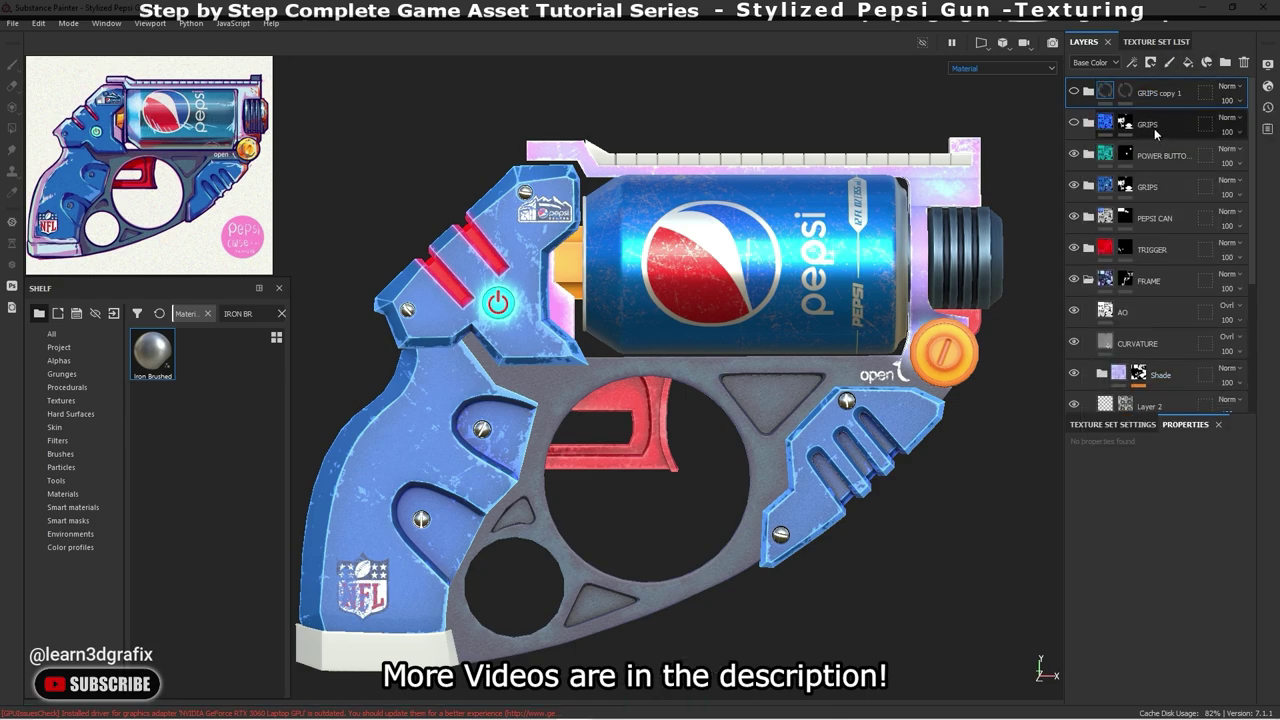
click(1088, 123)
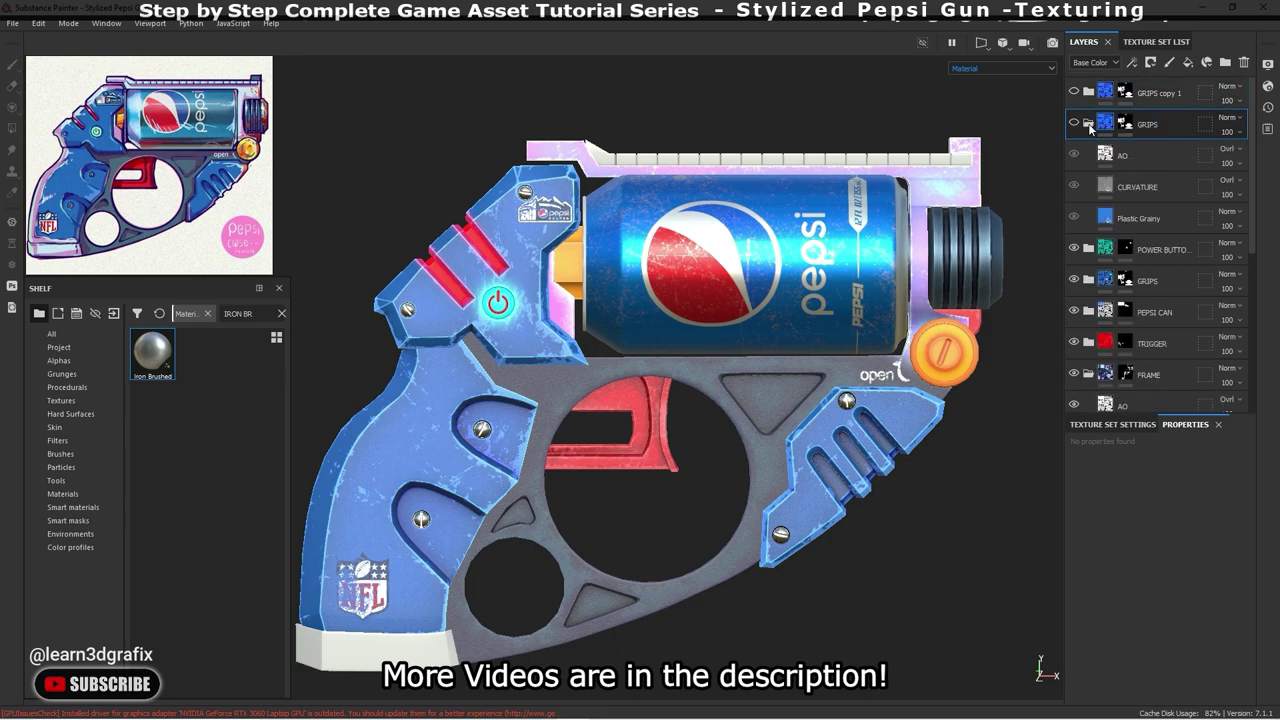
click(1140, 188)
right_click(1140, 188)
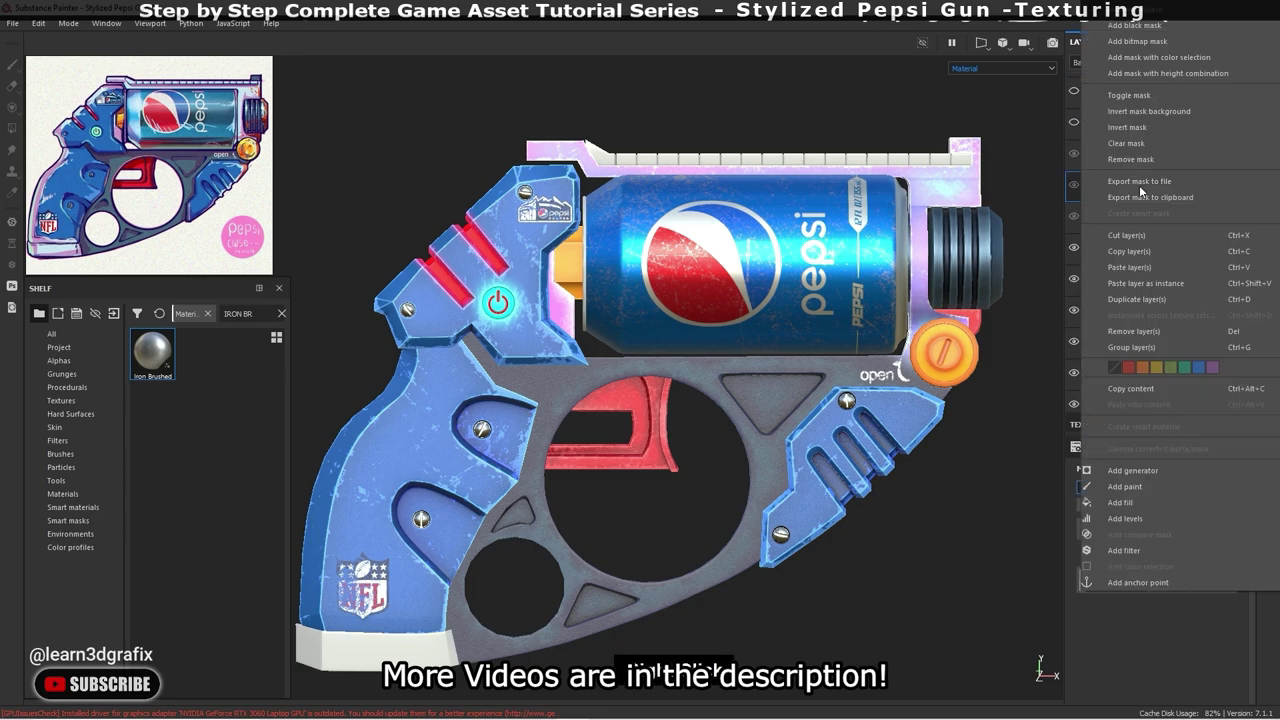
click(1161, 265)
click(1088, 123)
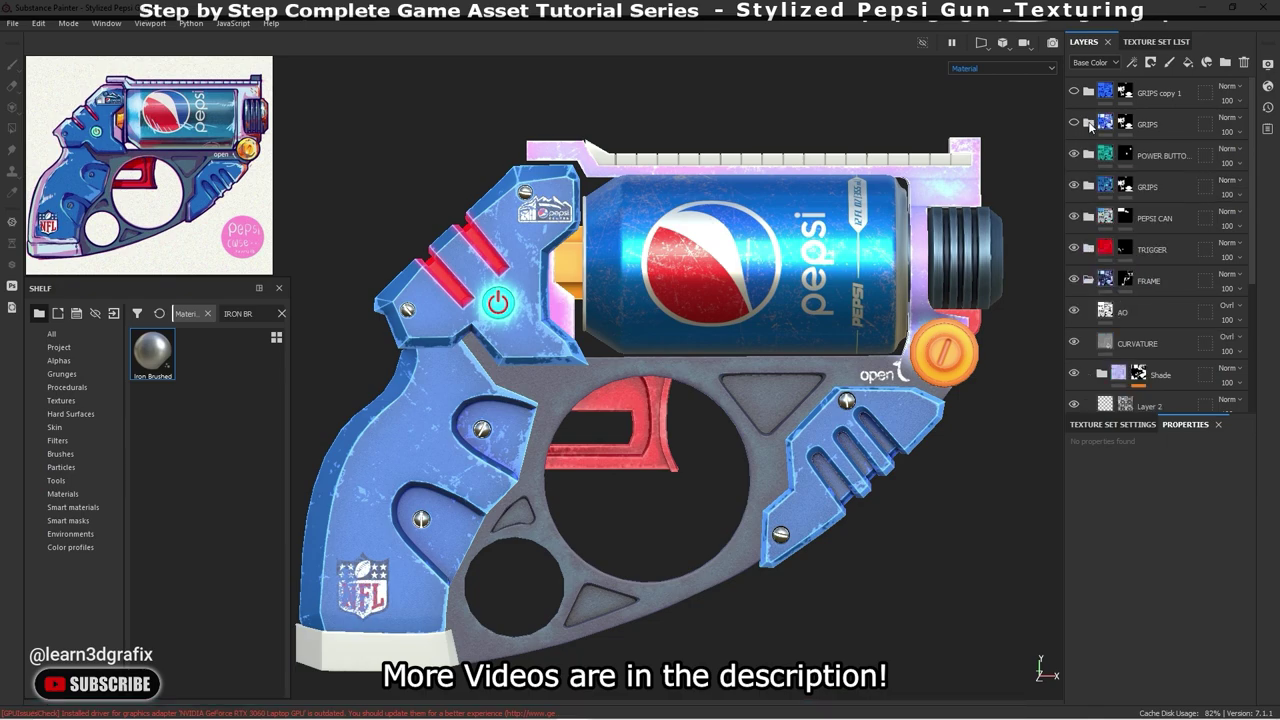
click(1150, 125)
- Rename the folder SLIDE, add a black mask, and preview it in Mask view
double_click(1150, 124)
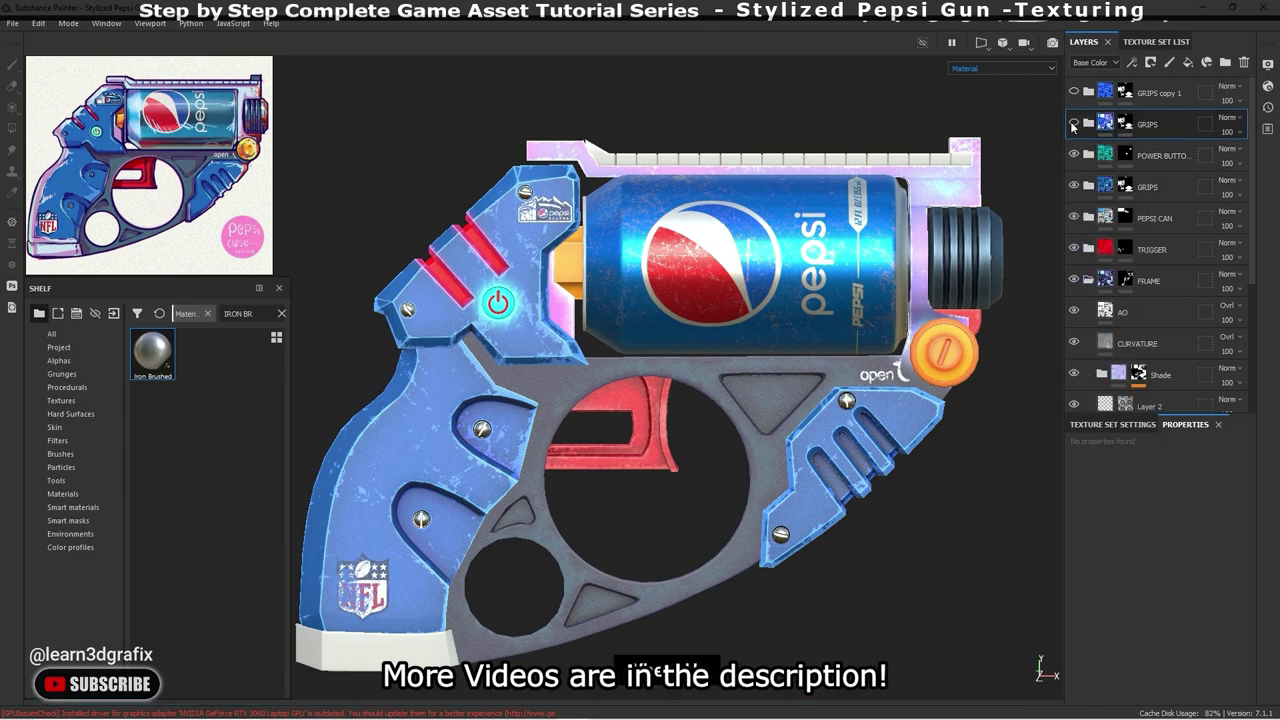
key(Caps_Lock)
text(SLIDE)
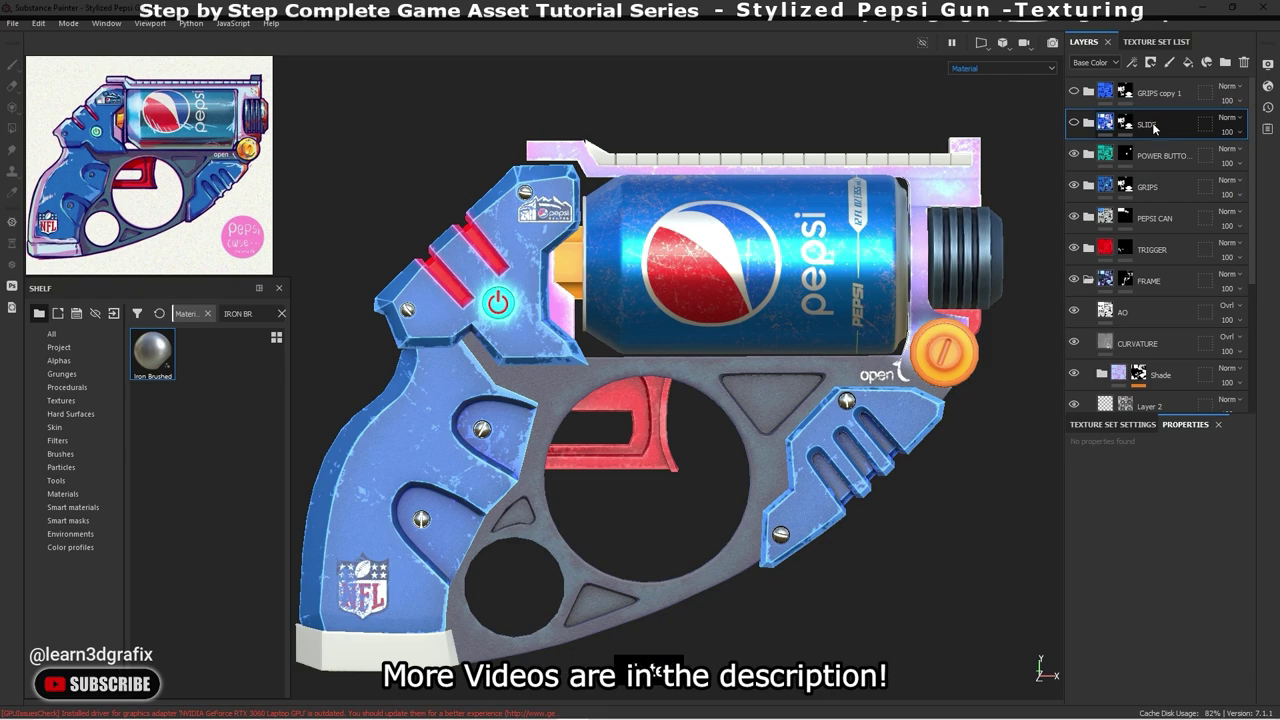
right_click(1153, 127)
click(1116, 158)
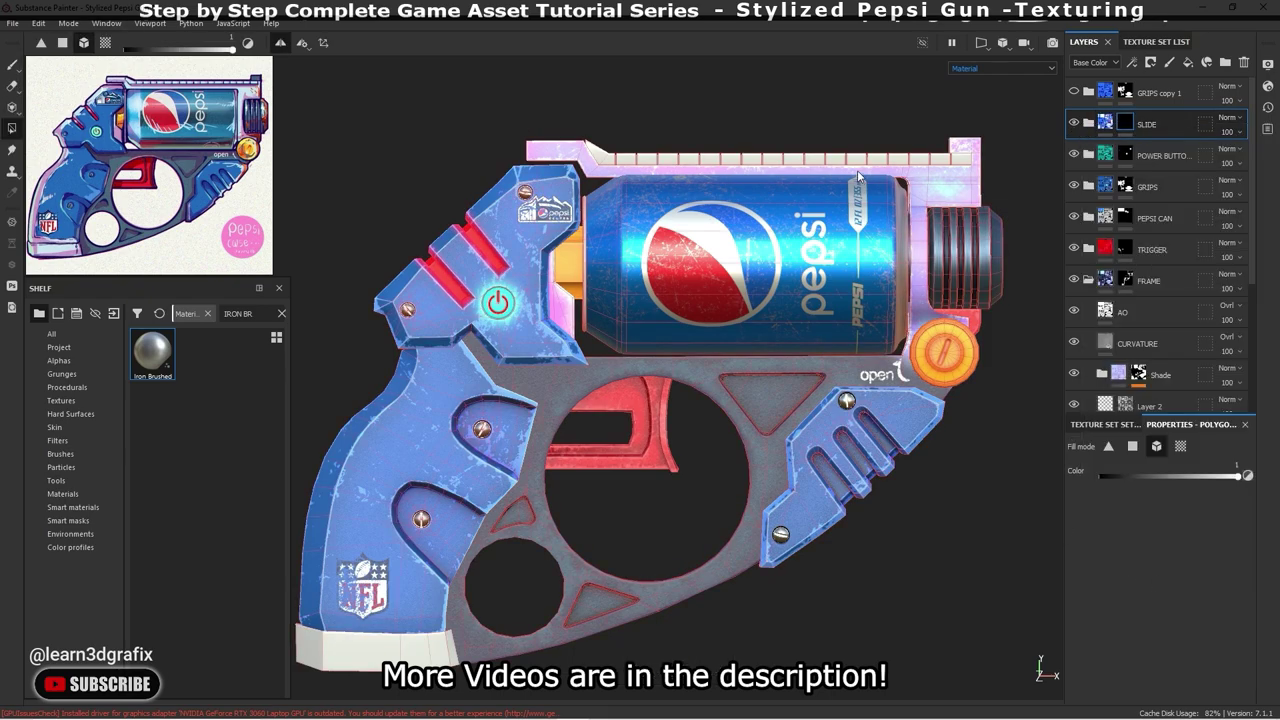
scroll(857, 170, up, 2)
click(983, 69)
click(968, 149)
click(996, 67)
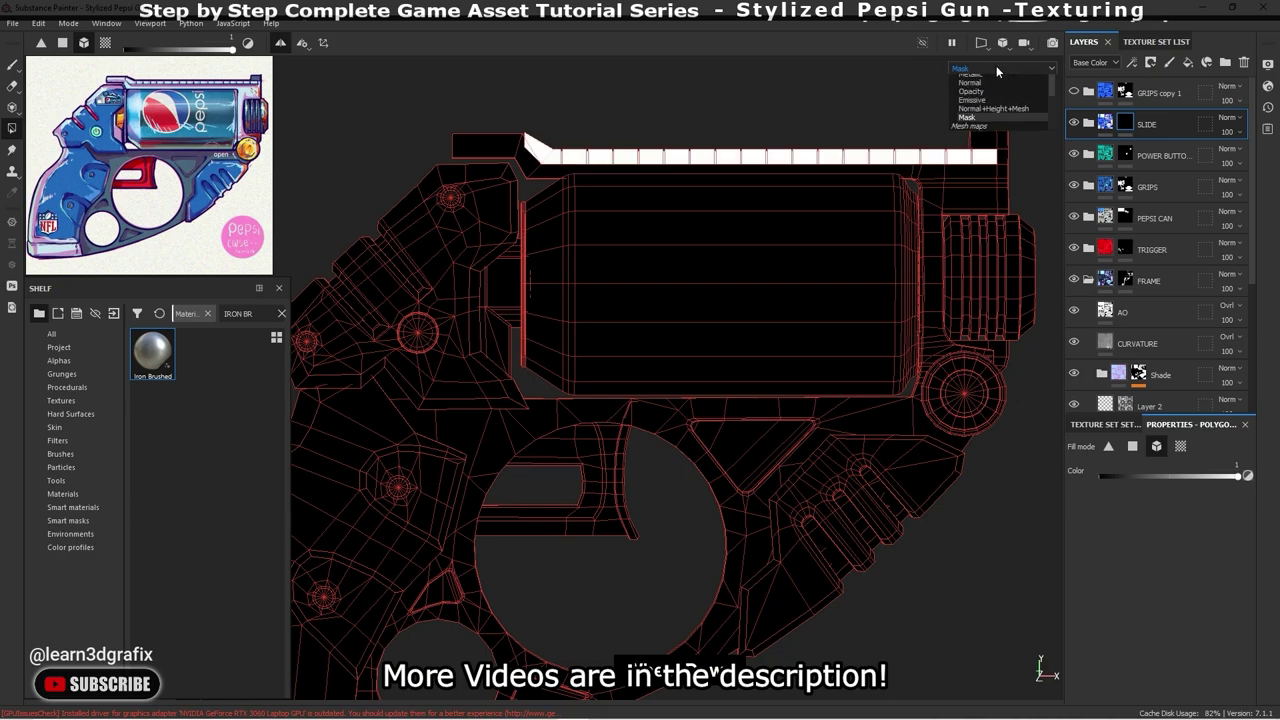
click(990, 70)
- Add paint and blur effects to the SLIDE folder's Shade layer
scroll(925, 158, down, 2)
alt+drag(925, 158, 816, 249)
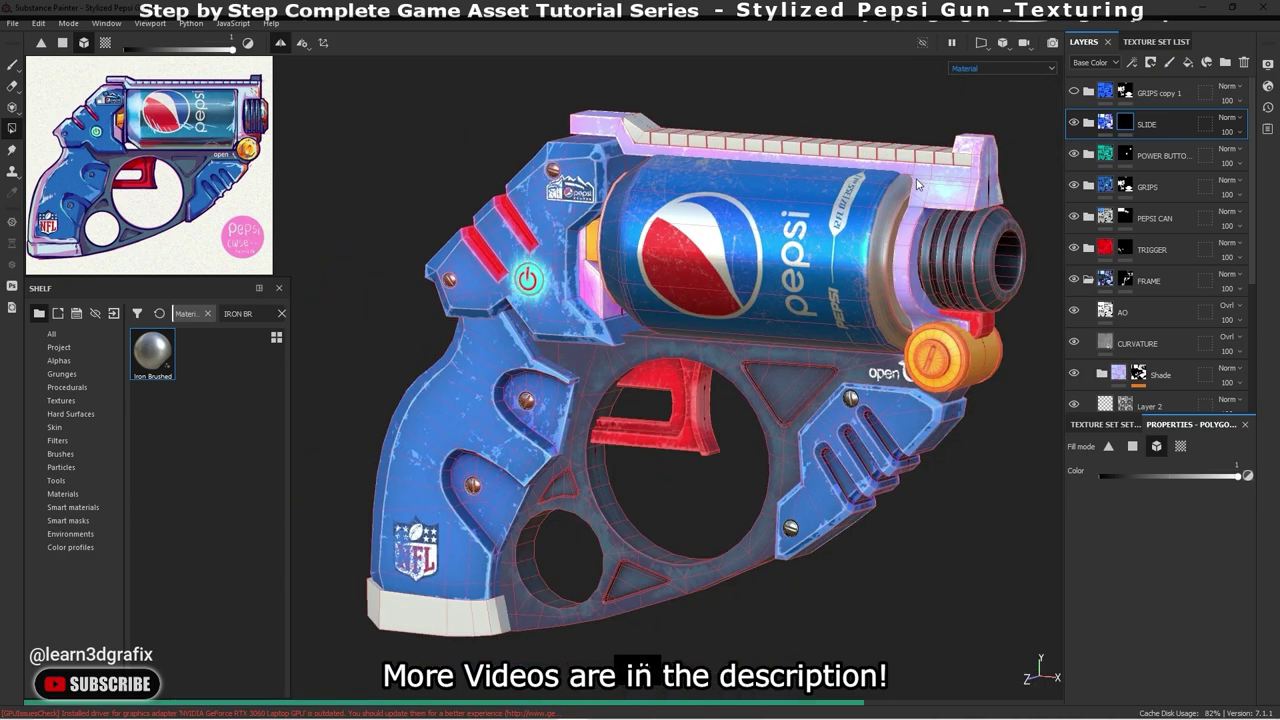
scroll(816, 249, up, 3)
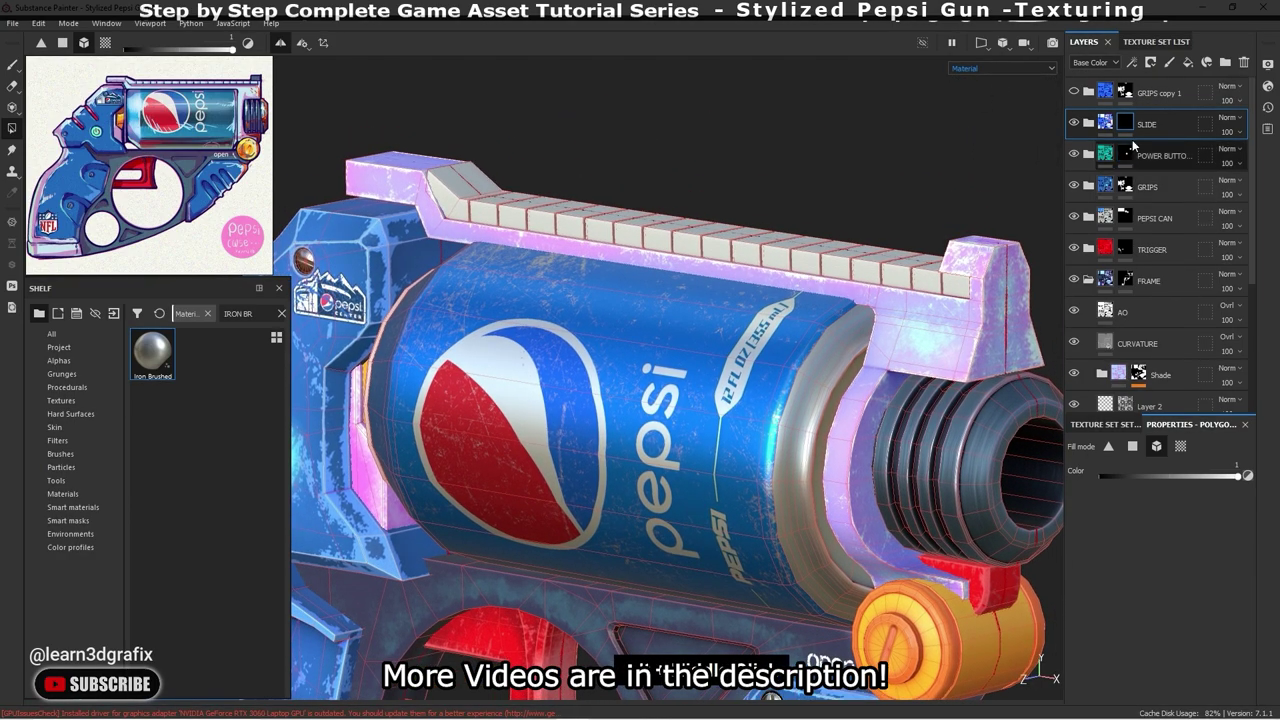
click(1088, 124)
click(1160, 188)
right_click(1160, 188)
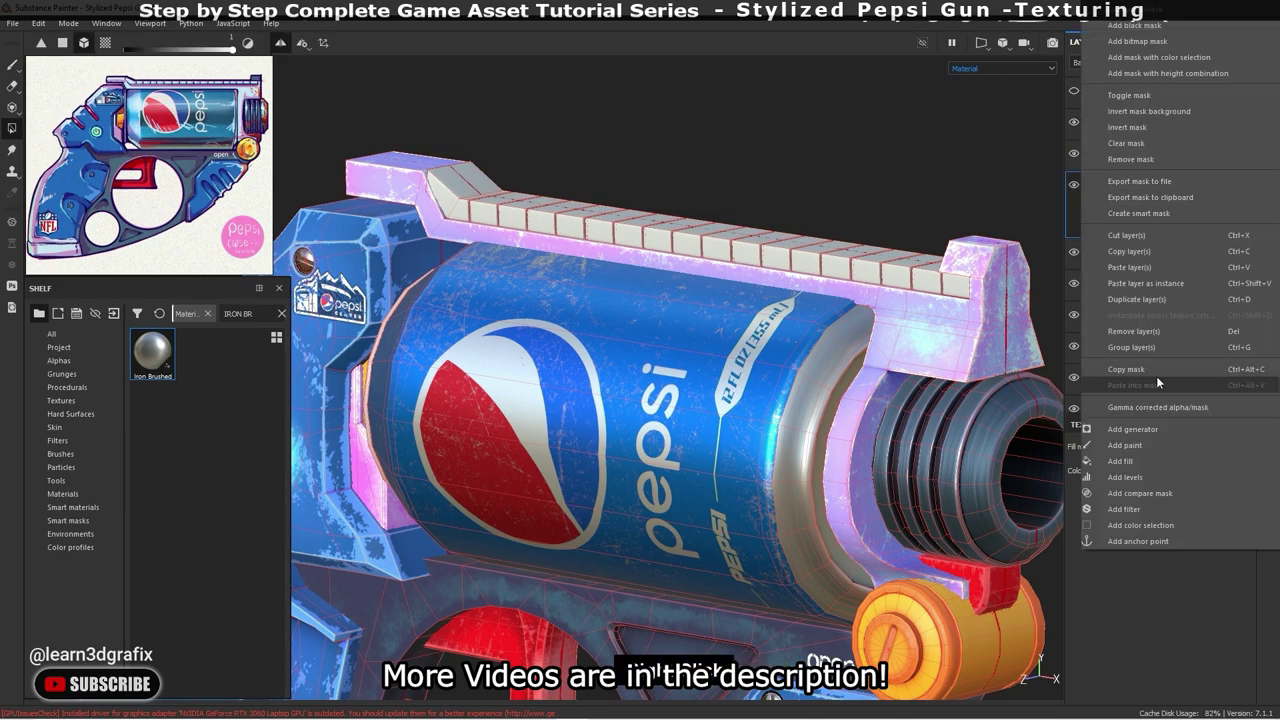
click(1156, 376)
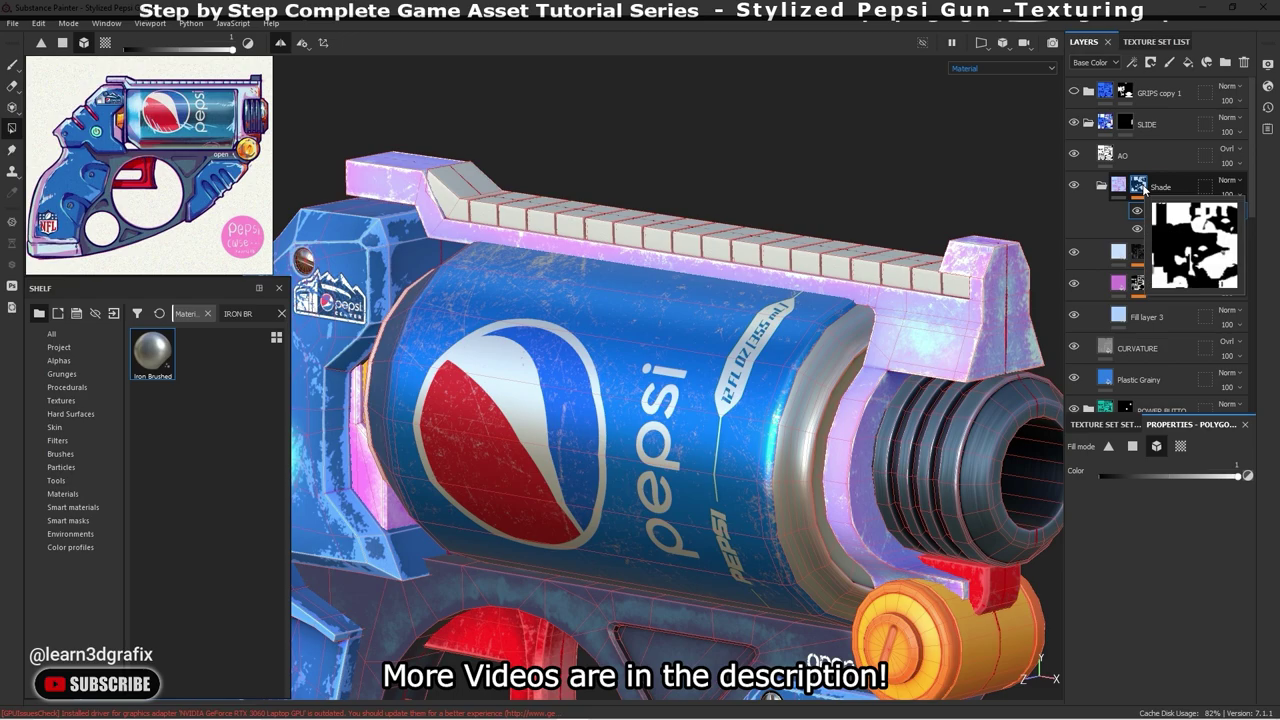
- Give the Shade group a black mask and polygon-fill it on the rail blocks
click(1240, 217)
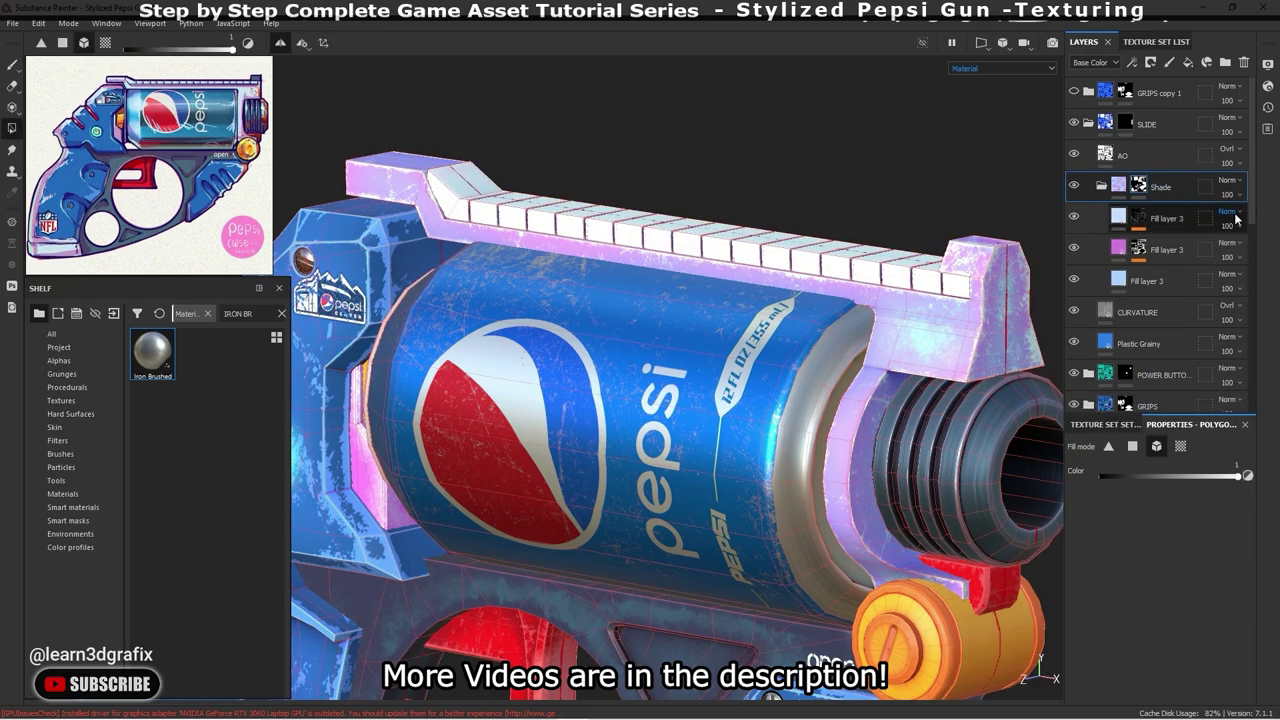
right_click(1140, 186)
click(1136, 25)
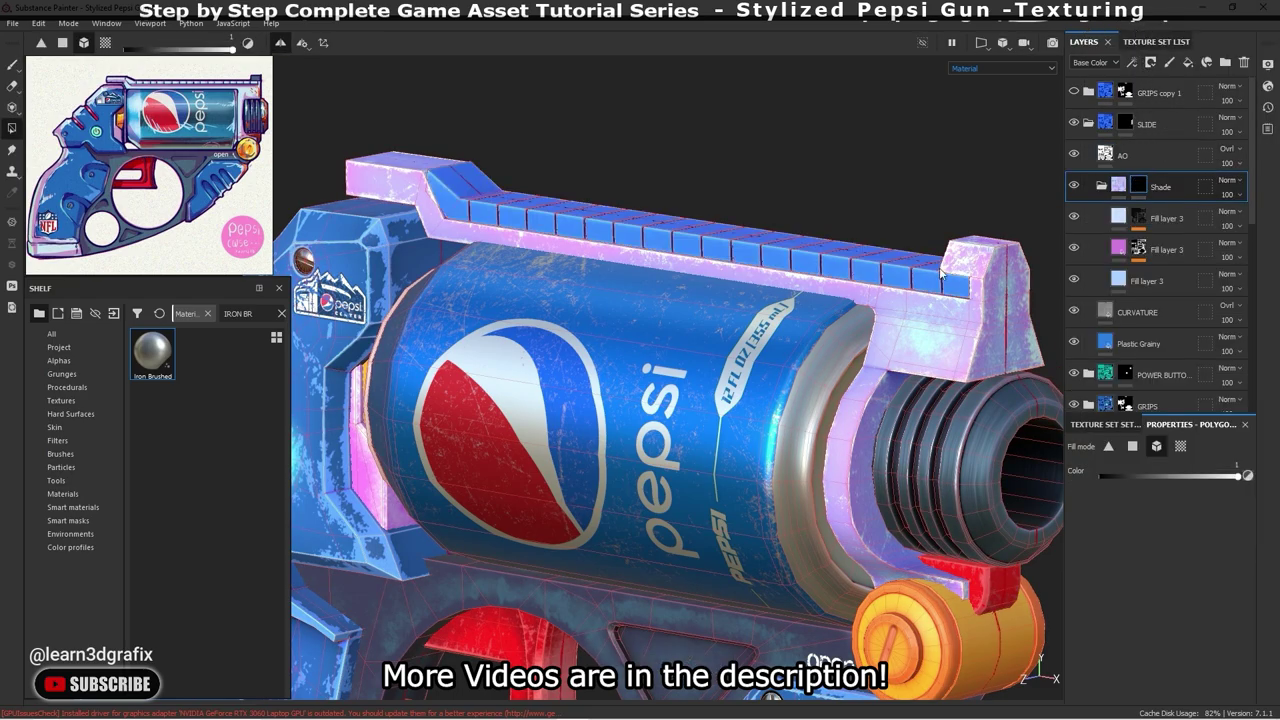
scroll(900, 229, up, 1)
scroll(892, 252, up, 2)
click(893, 258)
scroll(893, 258, up, 1)
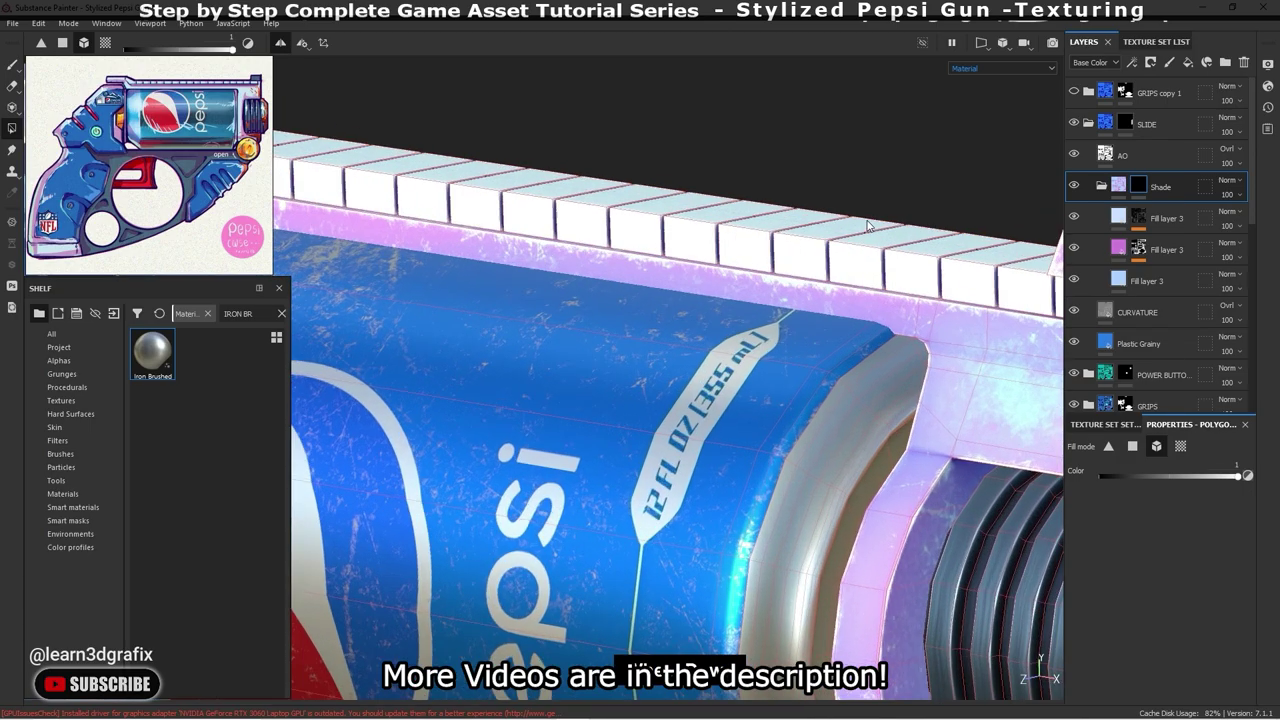
scroll(893, 258, up, 1)
scroll(893, 258, up, 1)
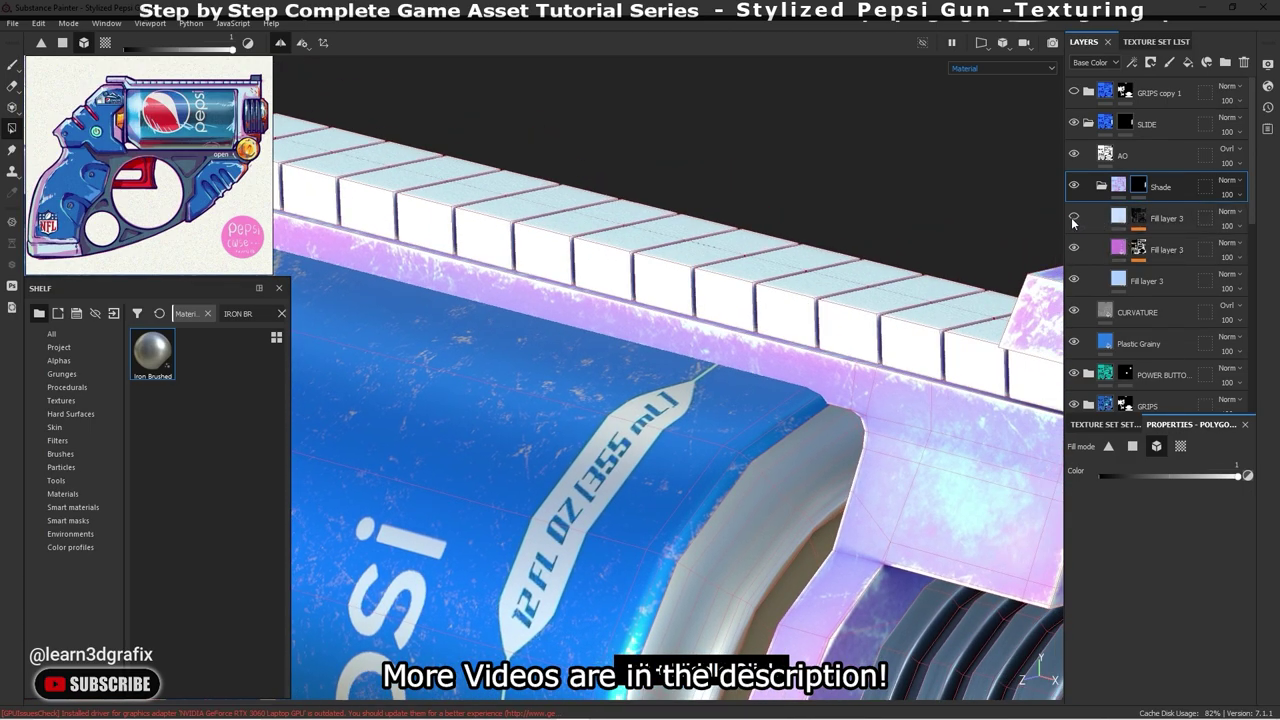
- Add black masks to the two upper Fill layer 3 layers
click(1143, 252)
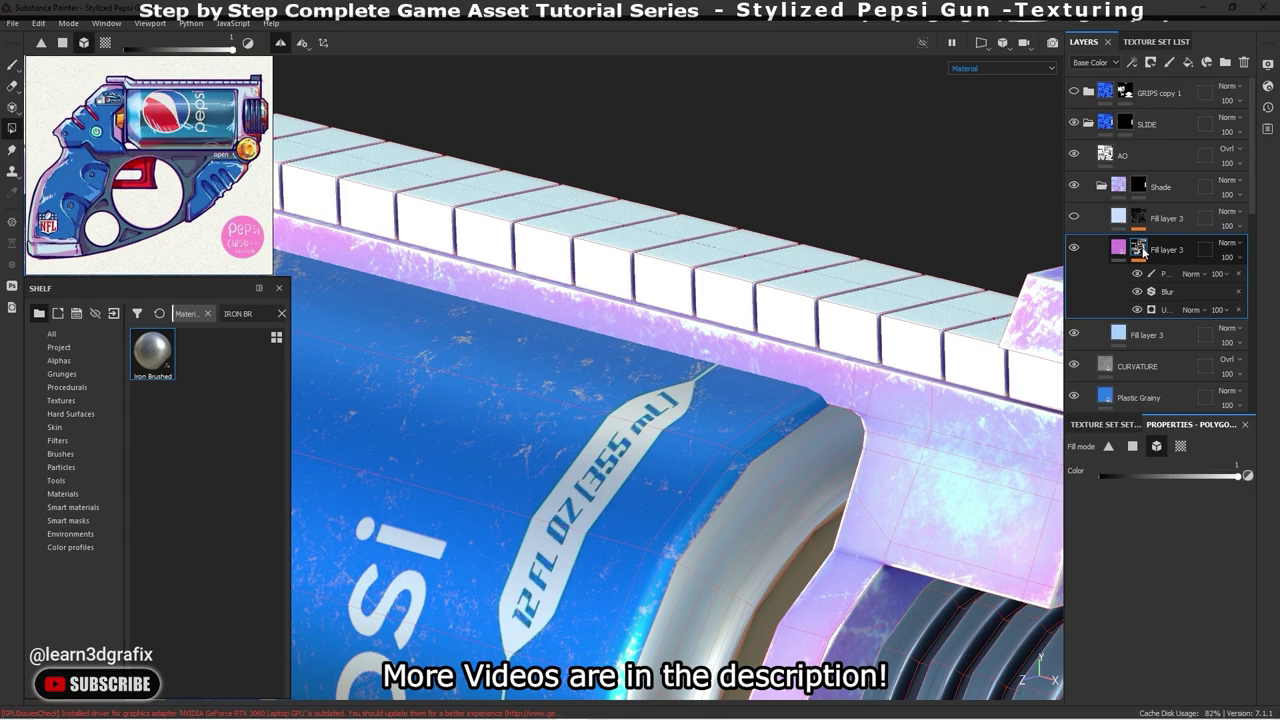
right_click(1143, 252)
click(1140, 222)
right_click(1140, 222)
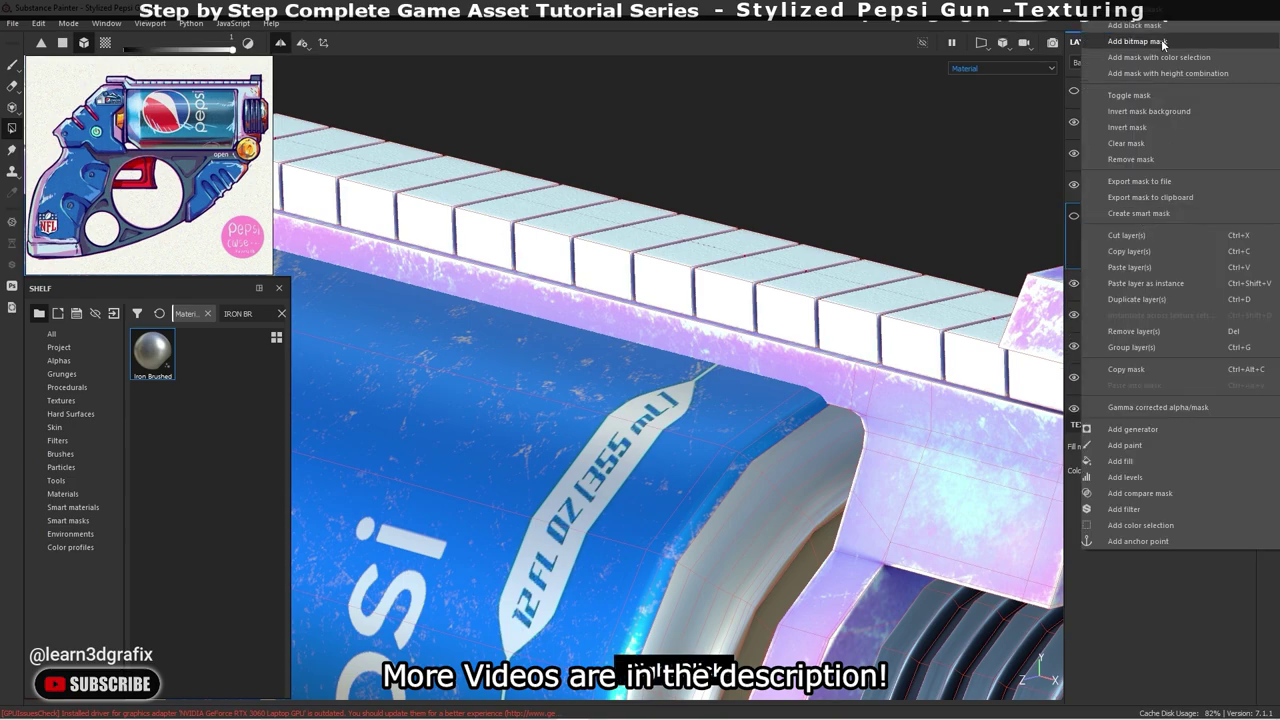
click(1161, 39)
click(1145, 282)
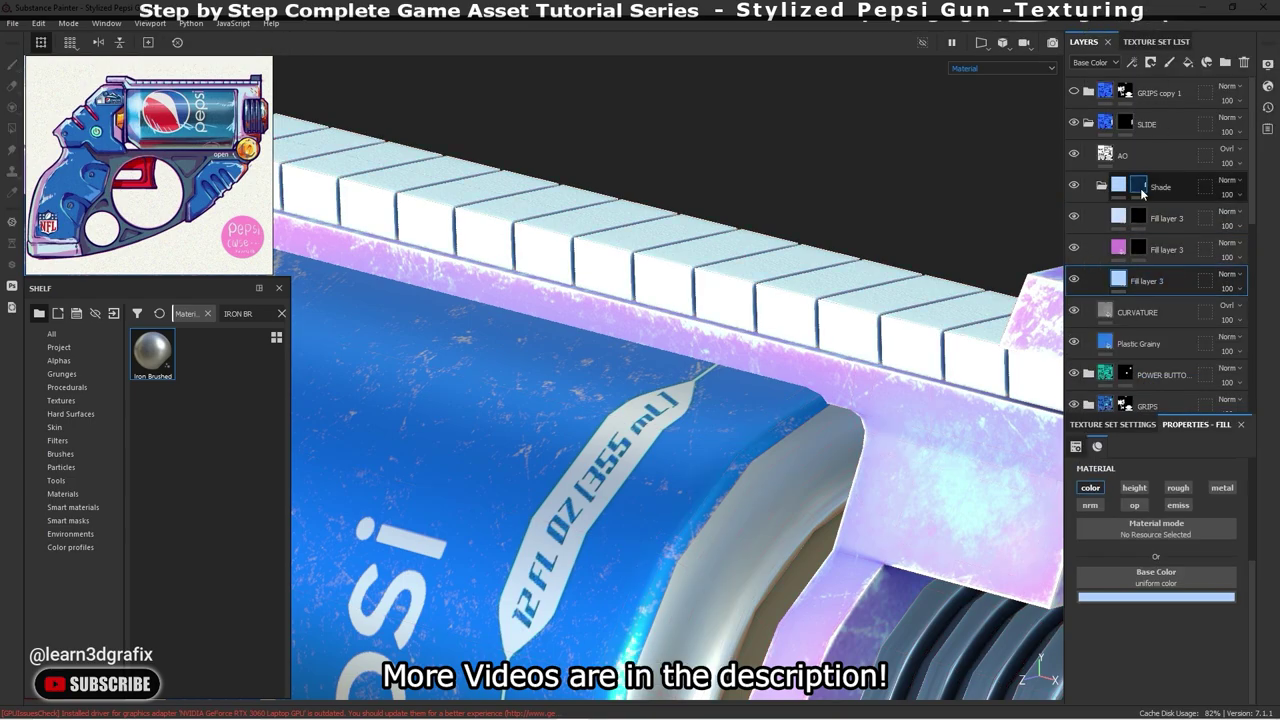
- Show Base Color in the viewport and move CURVATURE up just under AO
click(1019, 68)
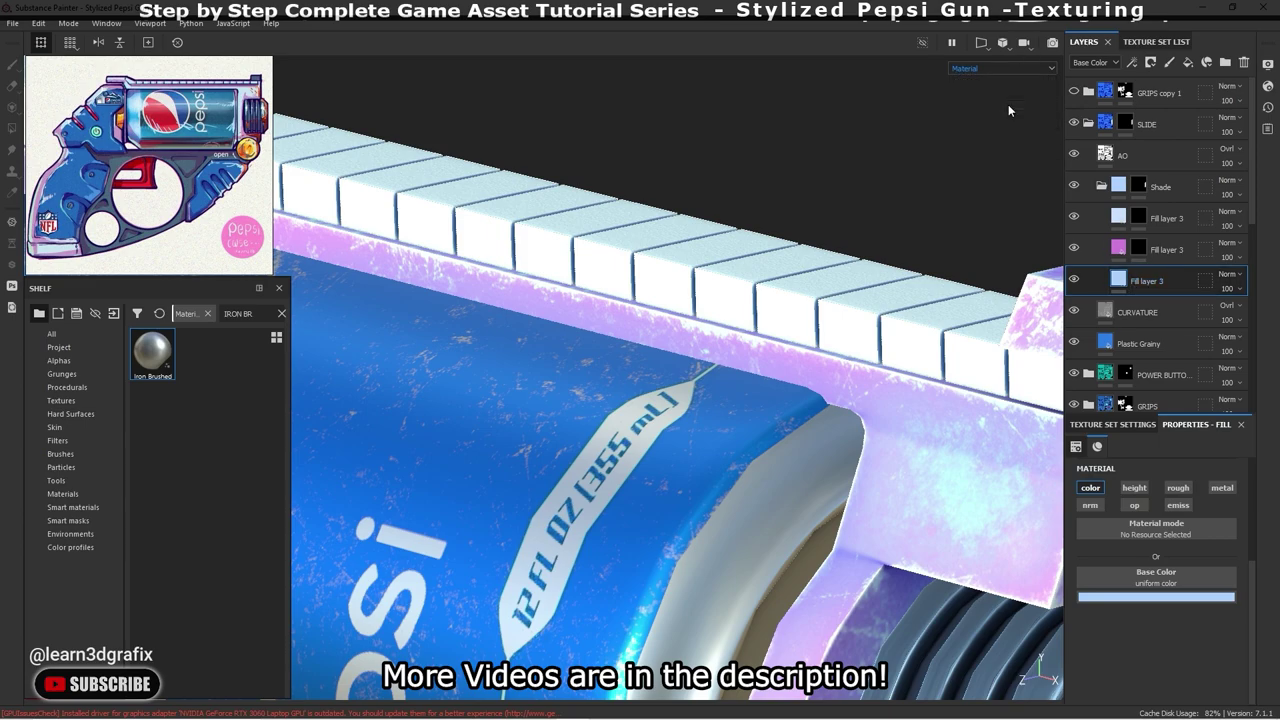
click(1008, 104)
alt+drag(871, 309, 912, 308)
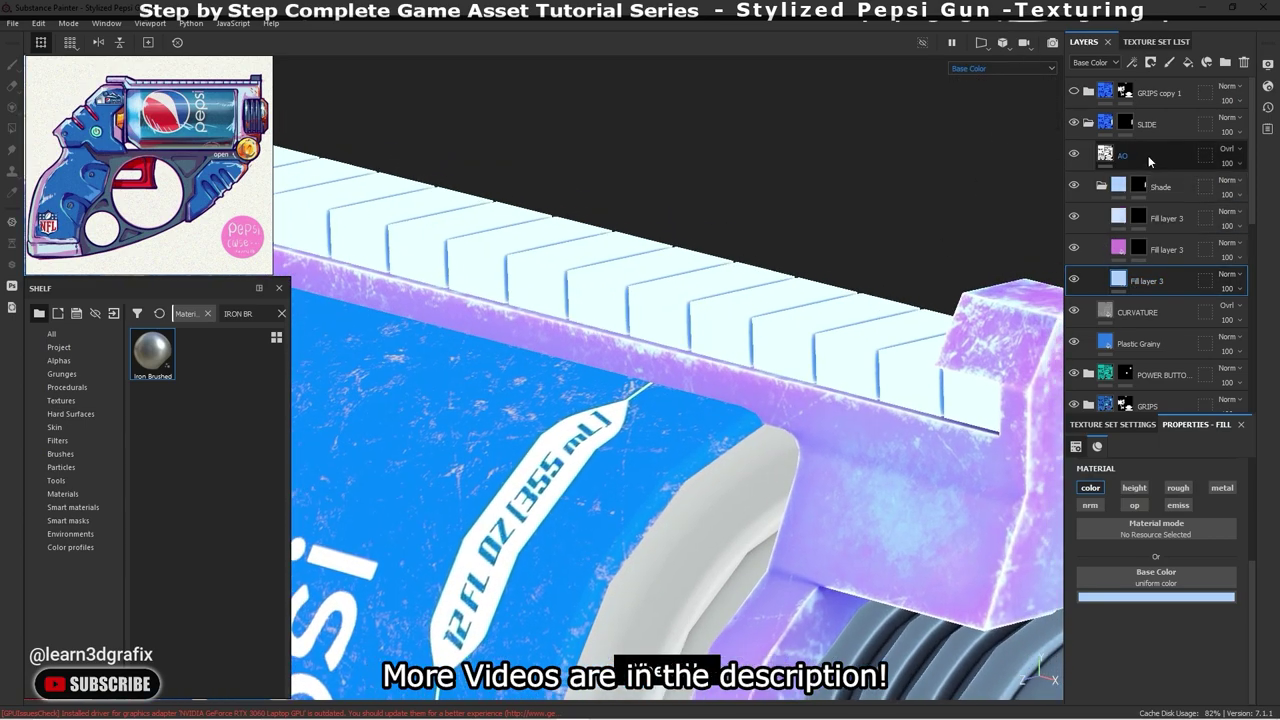
drag(1145, 312, 1140, 181)
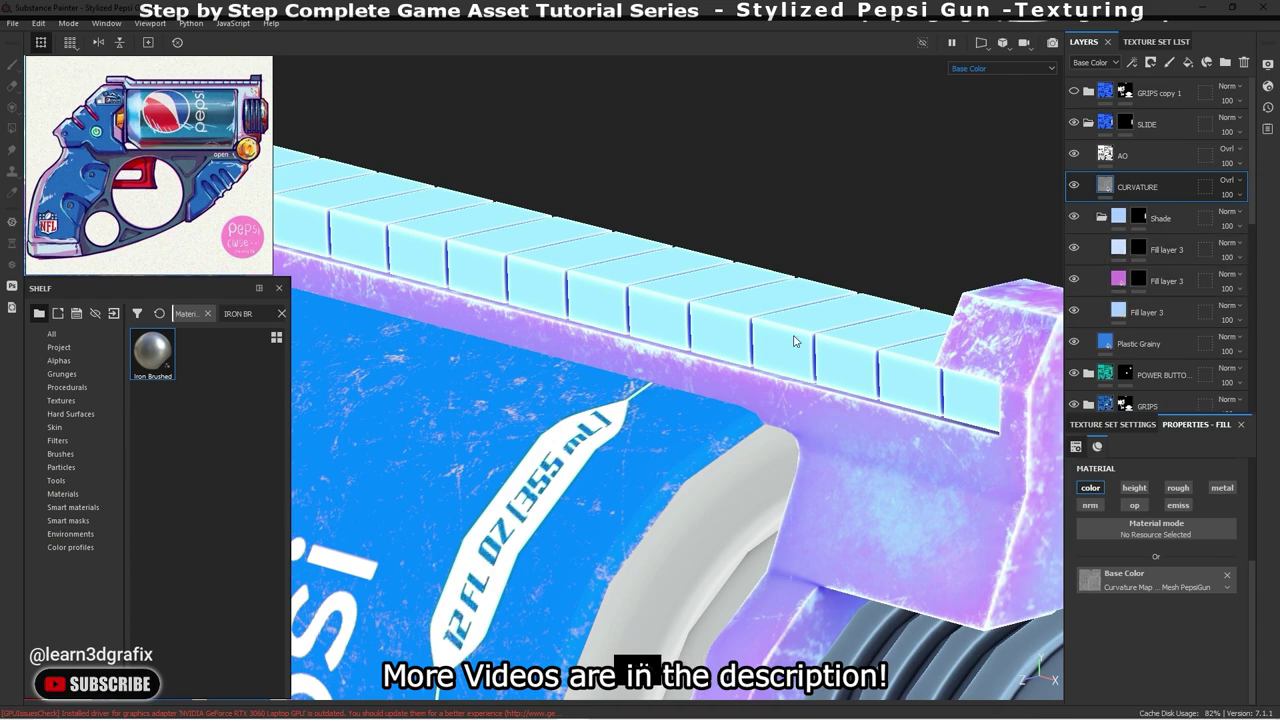
alt+drag(800, 346, 806, 346)
- Drag the Plastic Grainy material from the shelf into the layer stack
click(1146, 312)
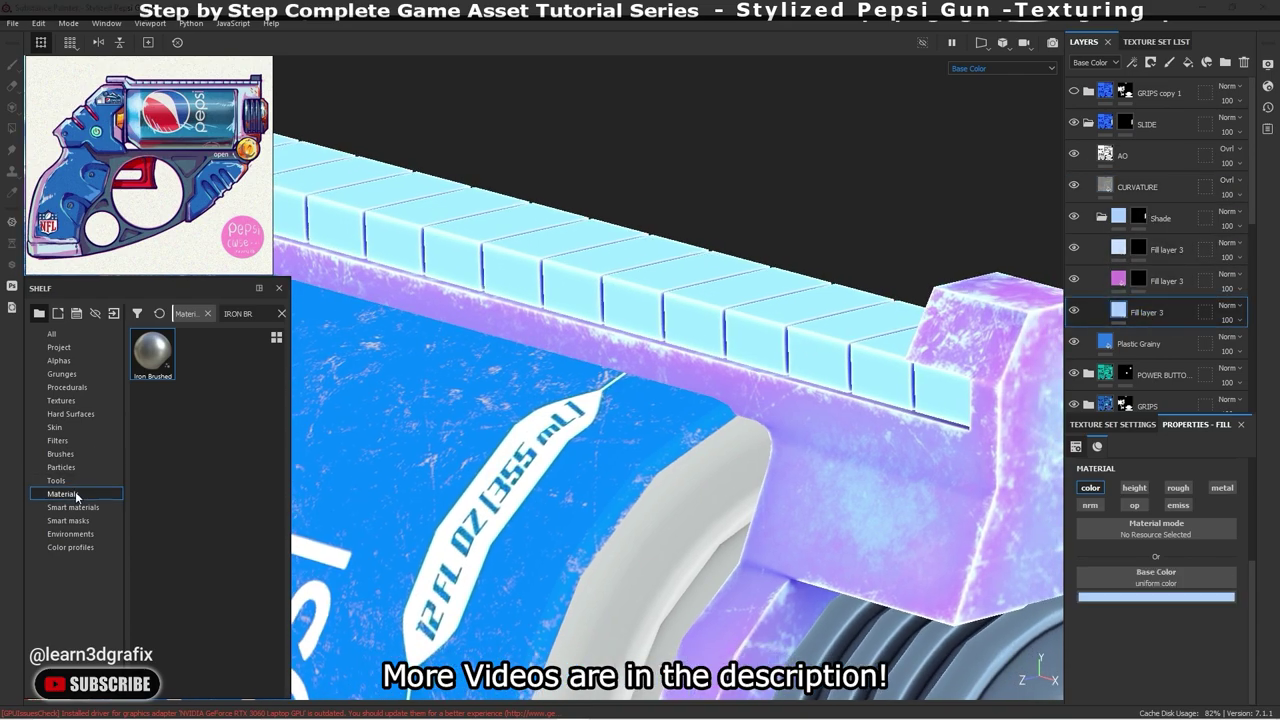
triple_click(250, 313)
text(P)
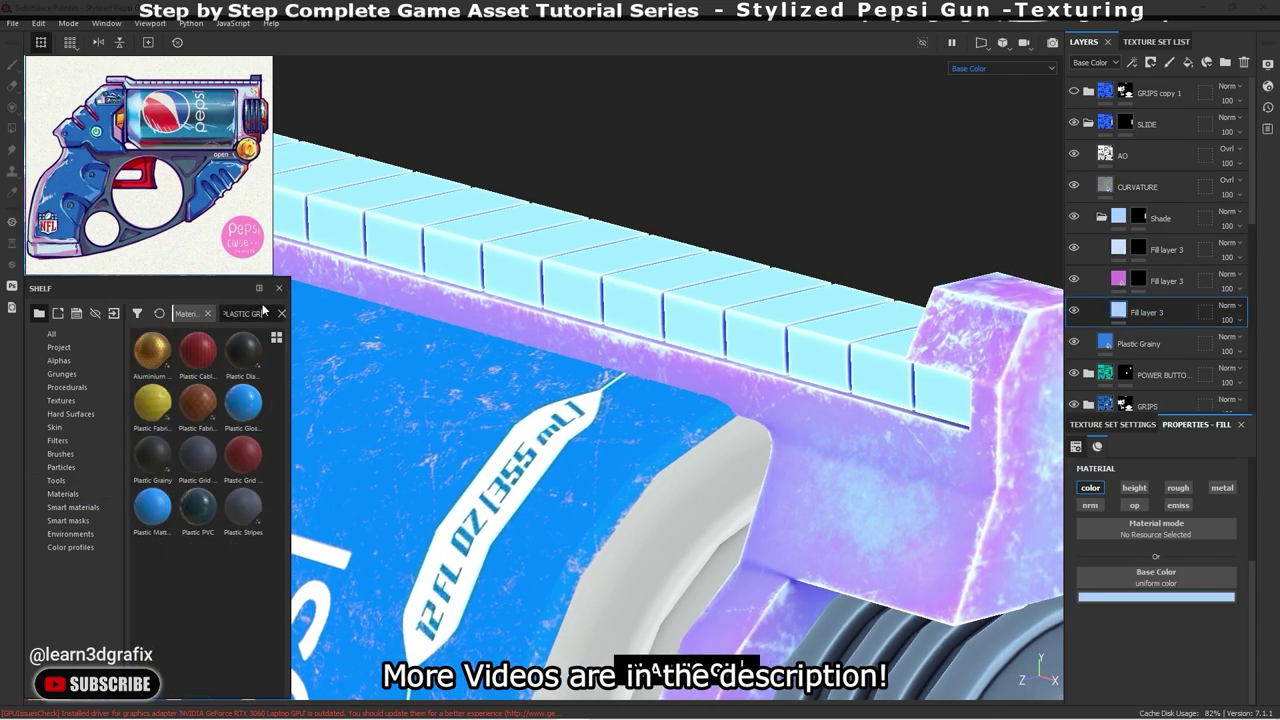
mouse_move(152, 458)
mouse_down()
mouse_move(1165, 343)
mouse_move(1166, 325)
mouse_up()
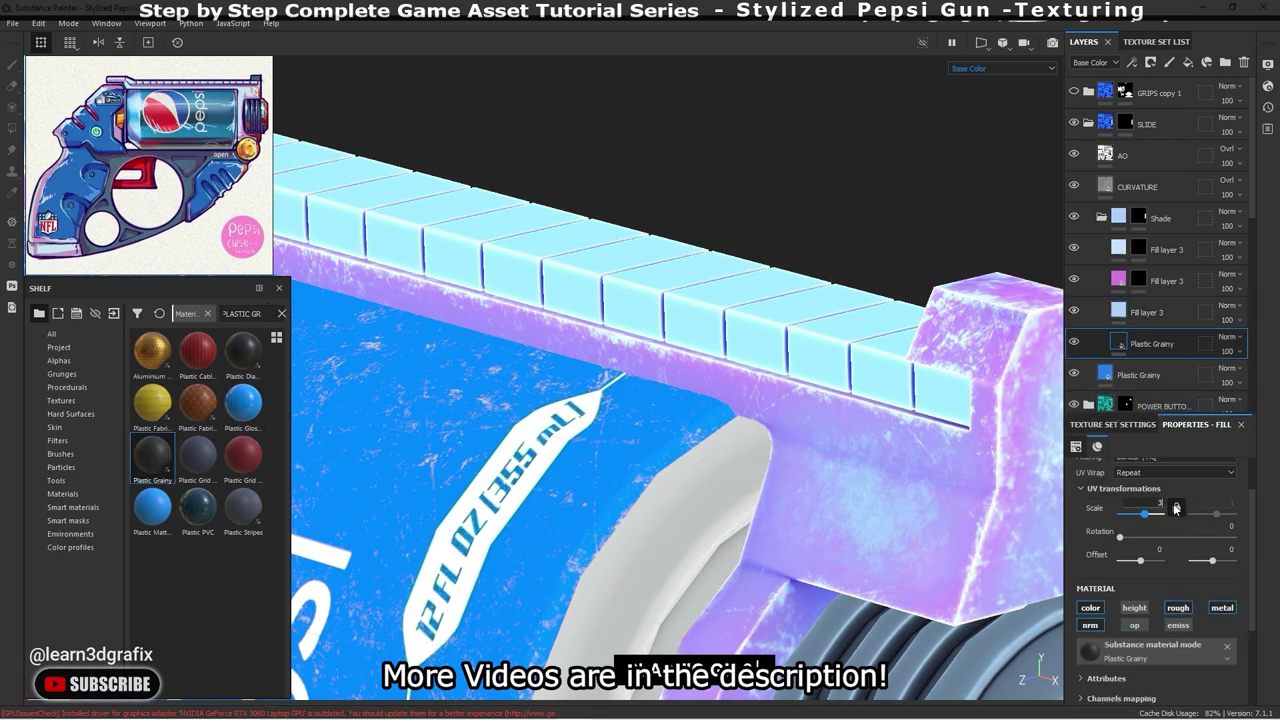
- Change the Plastic Grainy colour to a dark slate-blue hex value
scroll(1240, 507, down, 3)
scroll(1250, 560, down, 2)
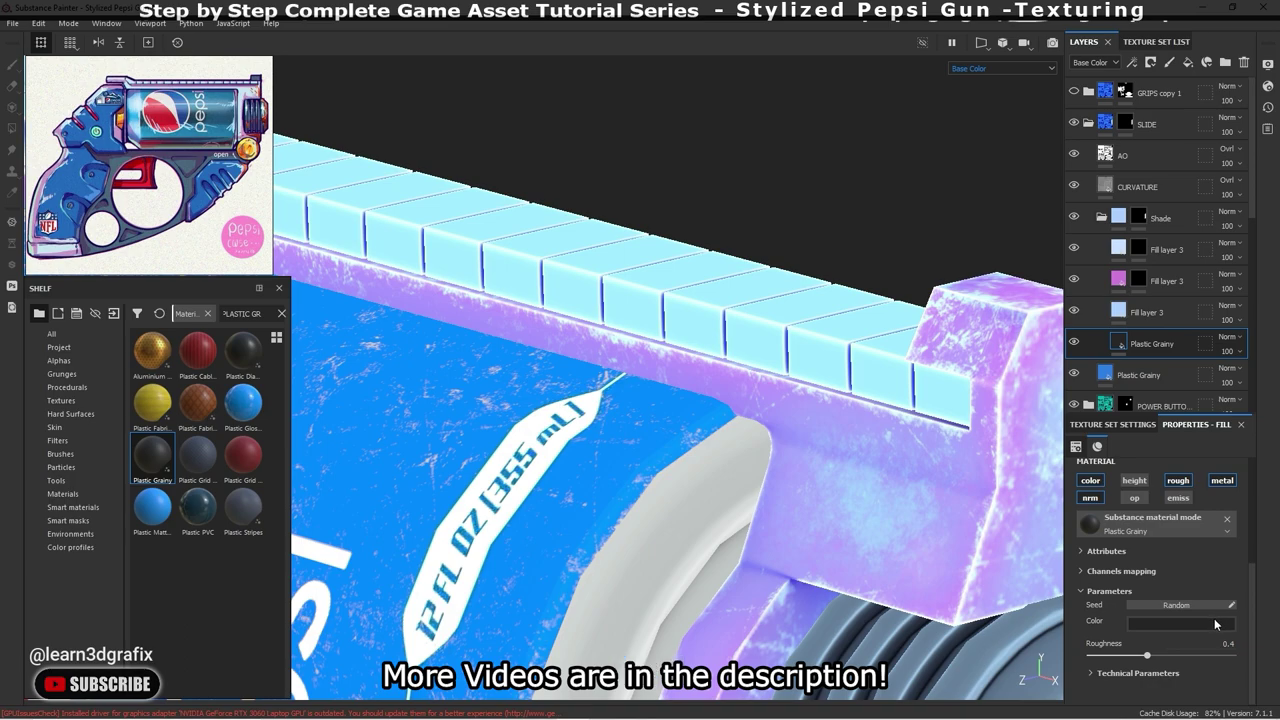
click(1166, 622)
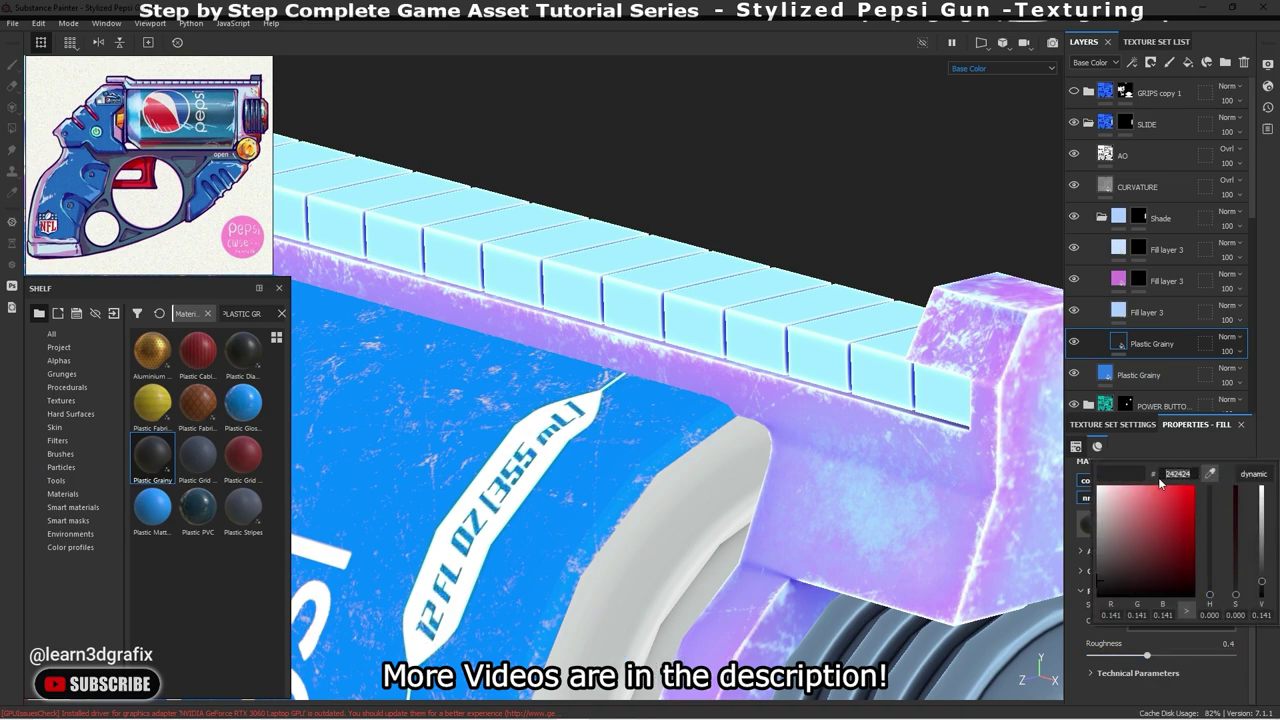
text(2)
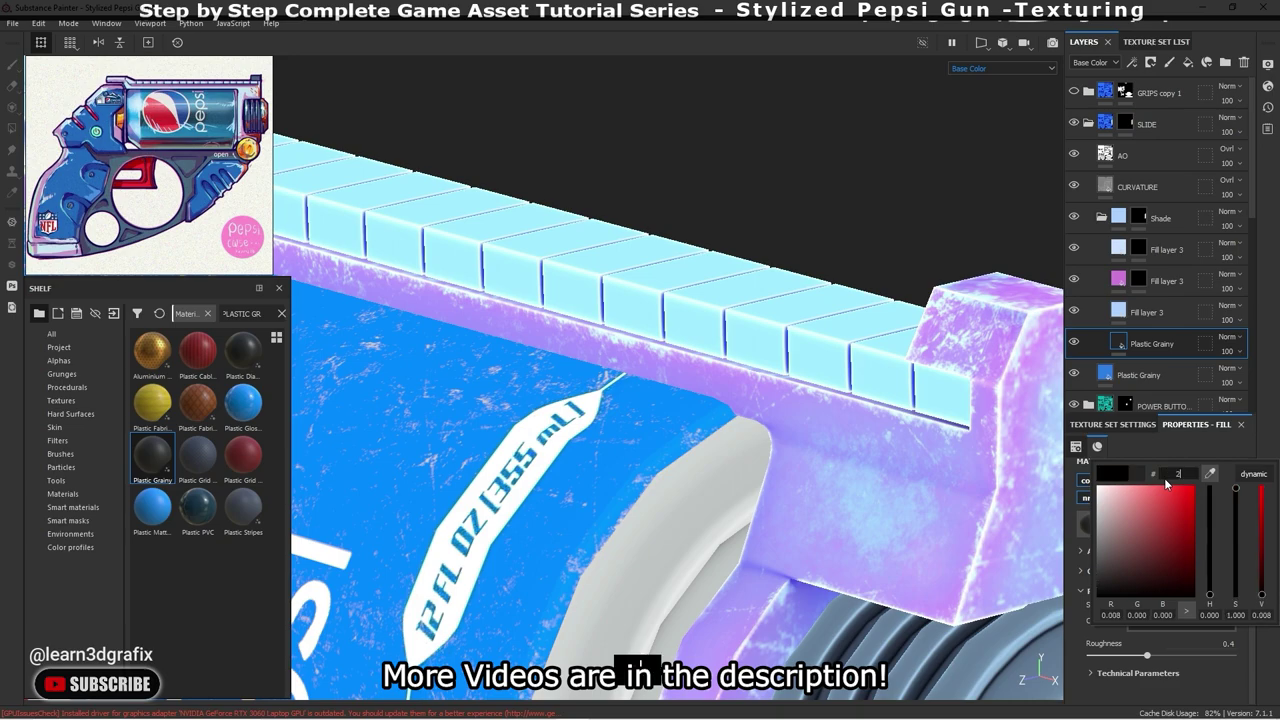
text(F)
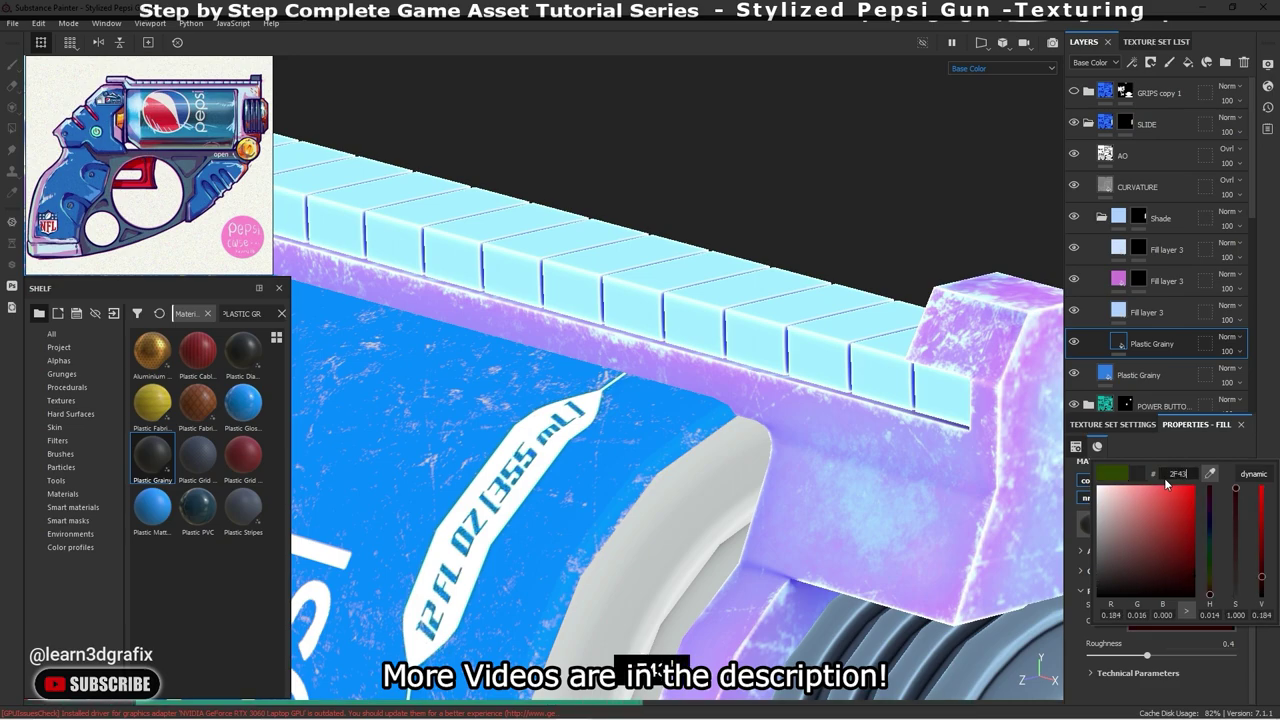
text(EB)
key(Return)
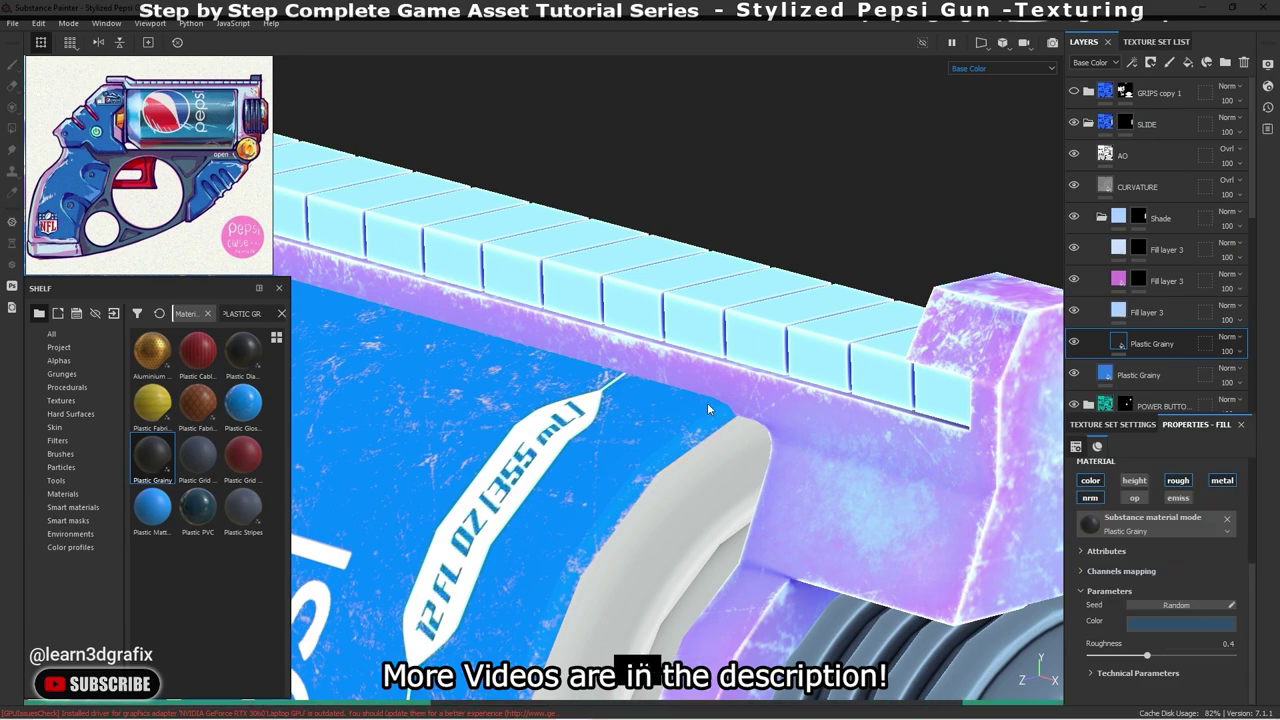
alt+drag(707, 402, 869, 401)
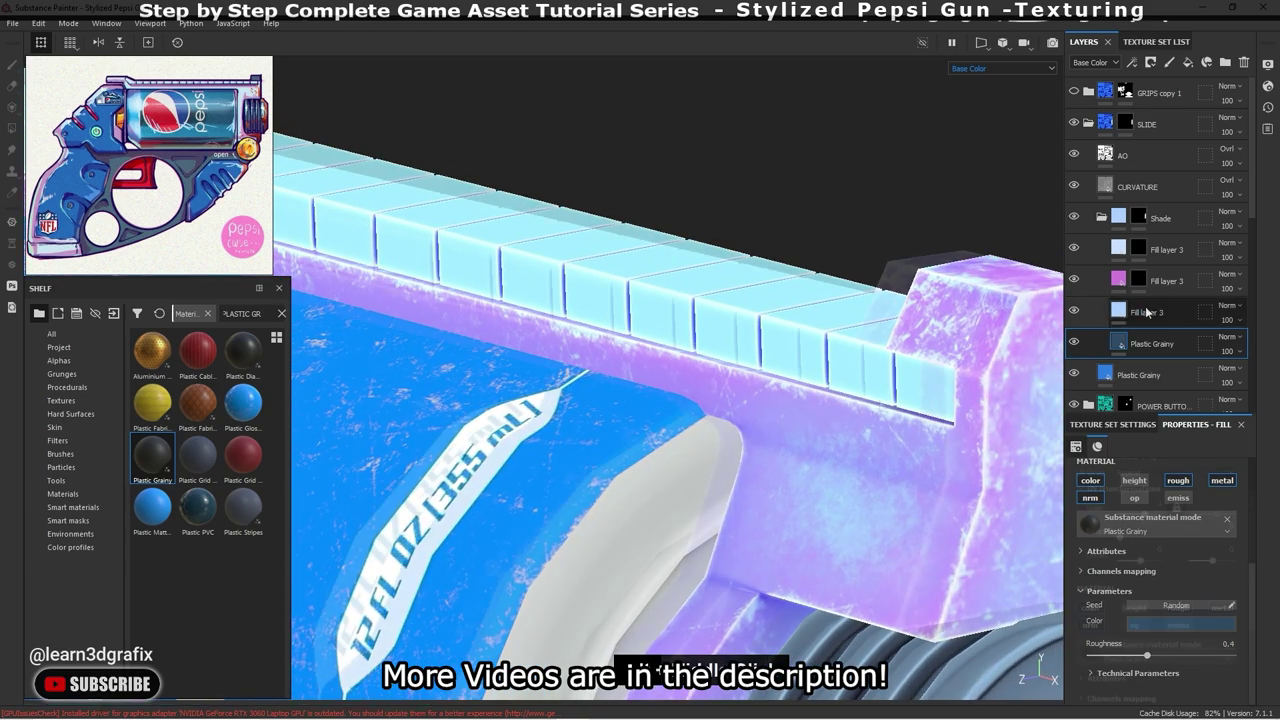
- Add a Metal Edge Wear generator: Wear Level 0.84, Wear Contrast 0, Grunge Amount 0.25
right_click(1148, 288)
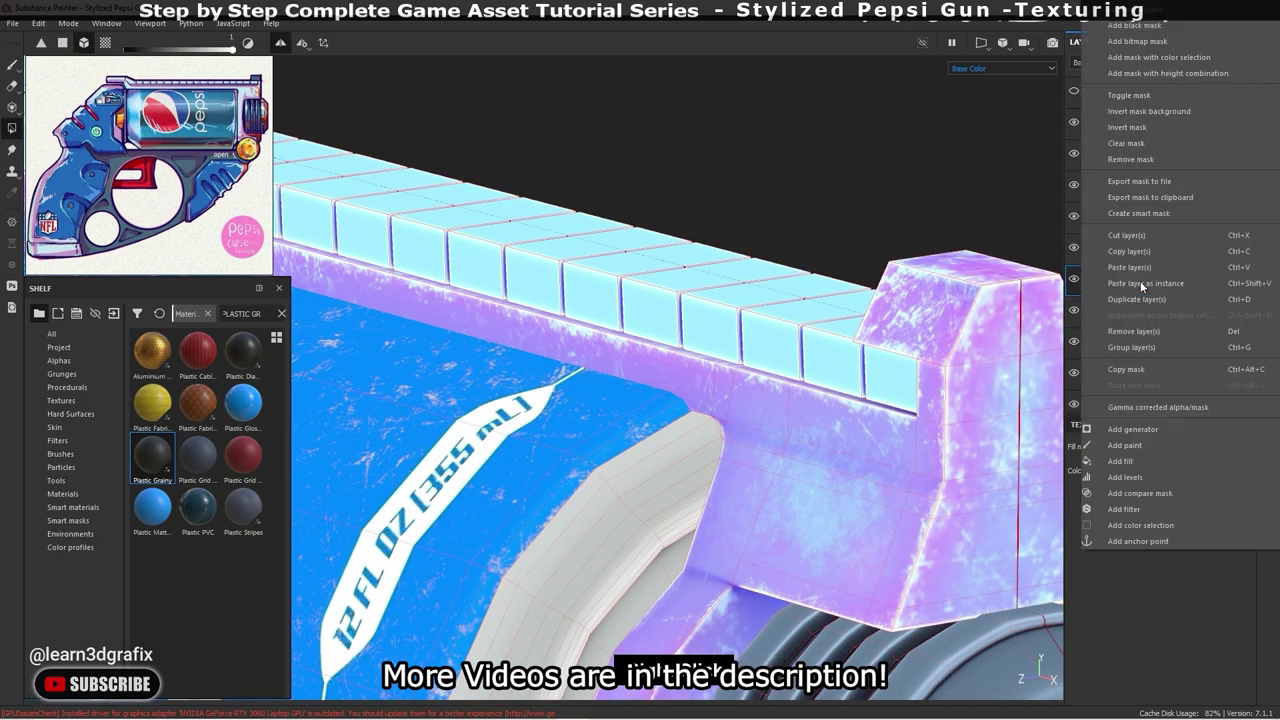
click(1160, 422)
click(1196, 463)
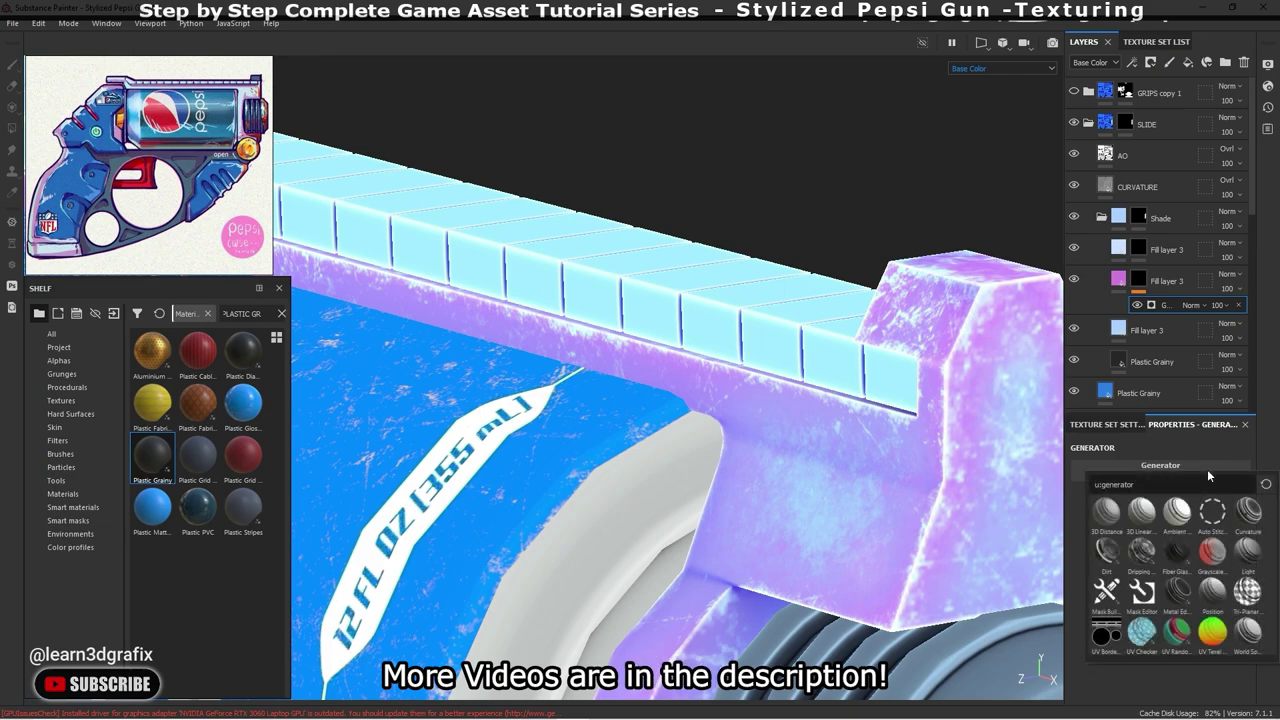
click(1186, 591)
alt+drag(855, 326, 880, 332)
scroll(1243, 468, down, 2)
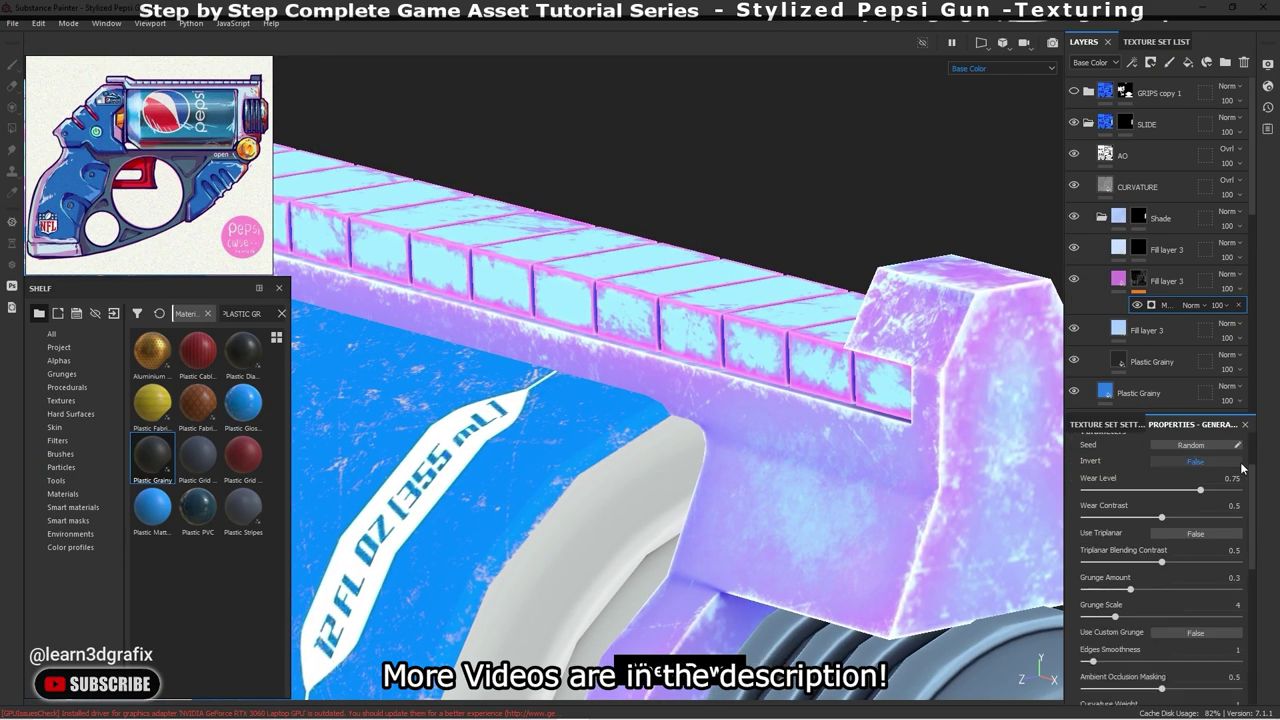
drag(1200, 490, 1209, 490)
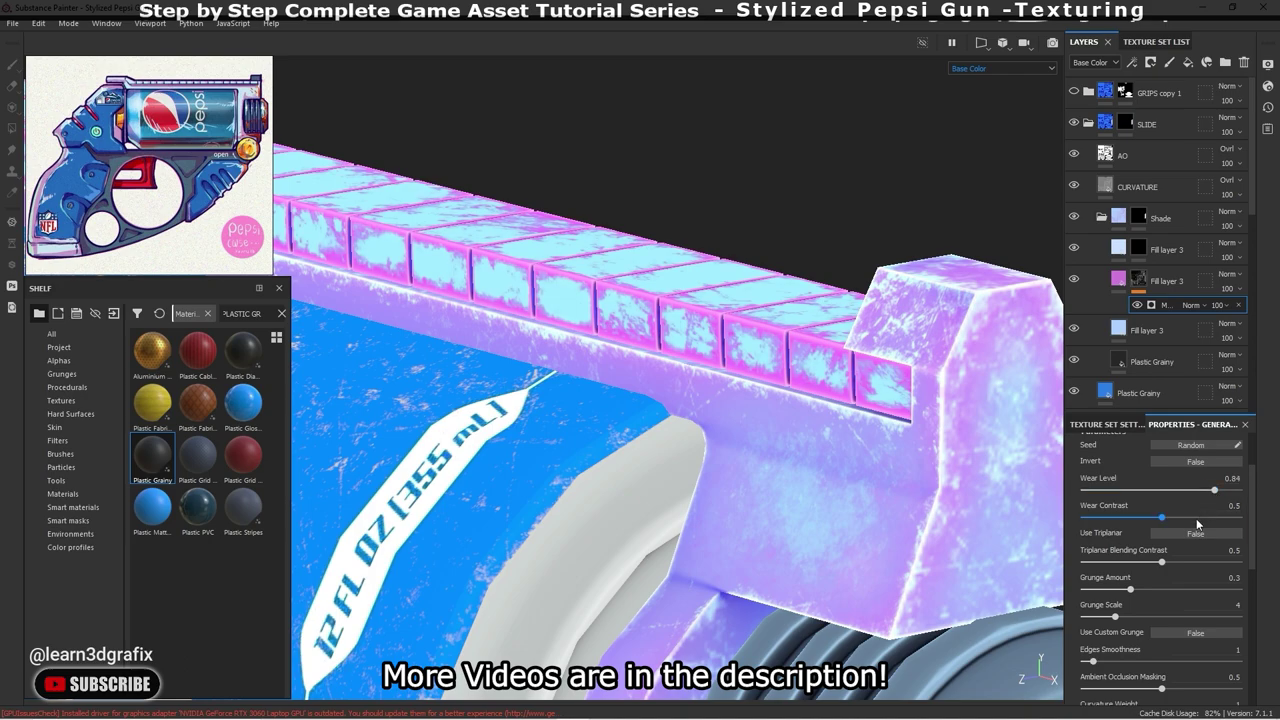
drag(1196, 518, 1062, 522)
scroll(1178, 543, down, 1)
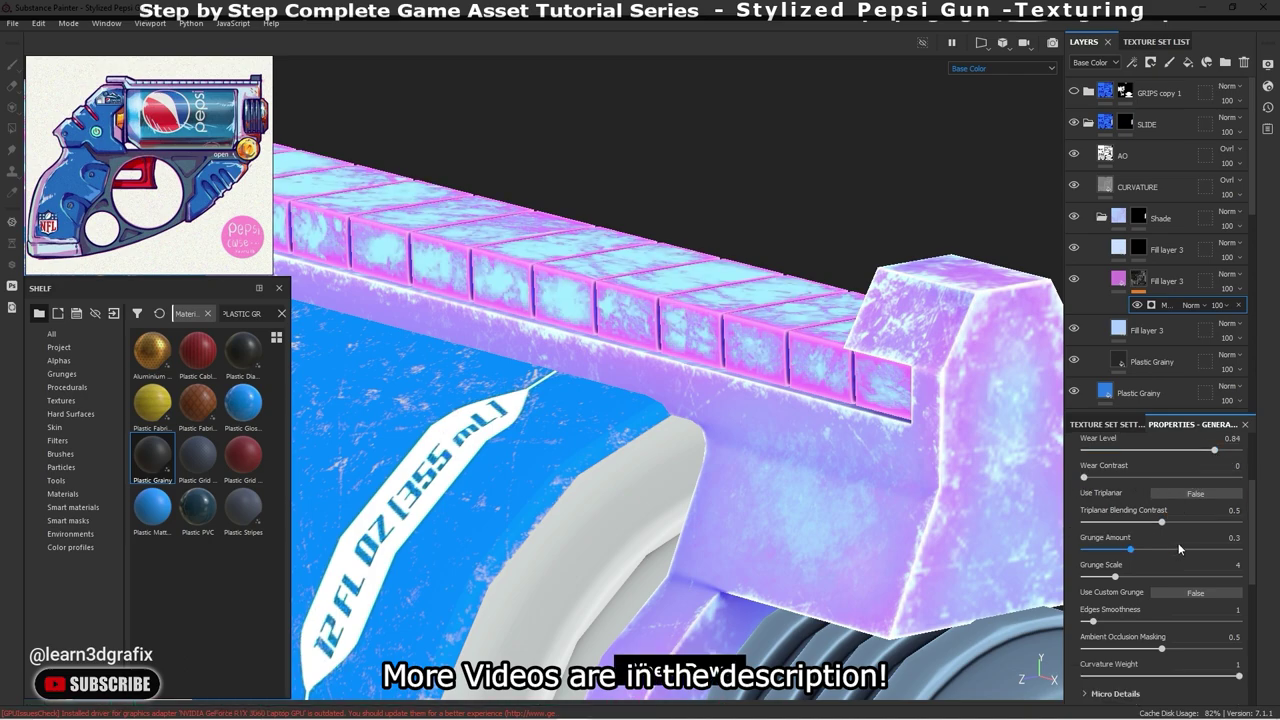
drag(1149, 549, 1123, 555)
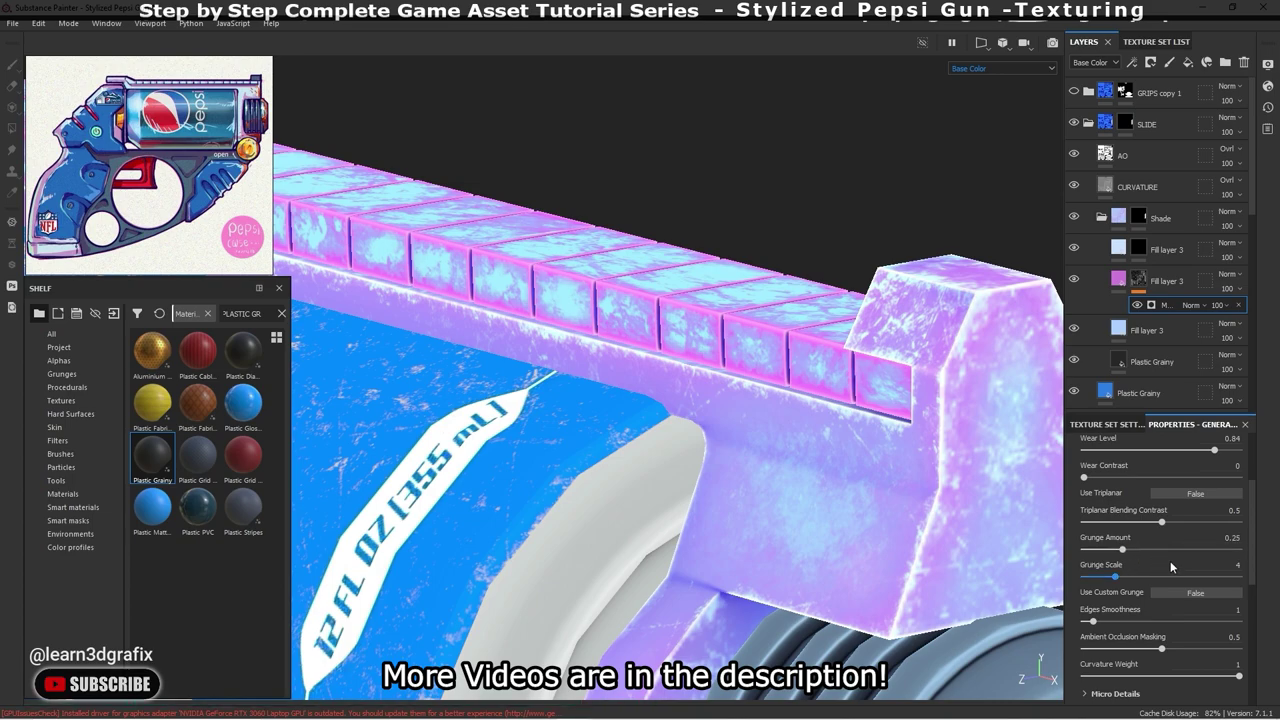
scroll(1171, 567, down, 1)
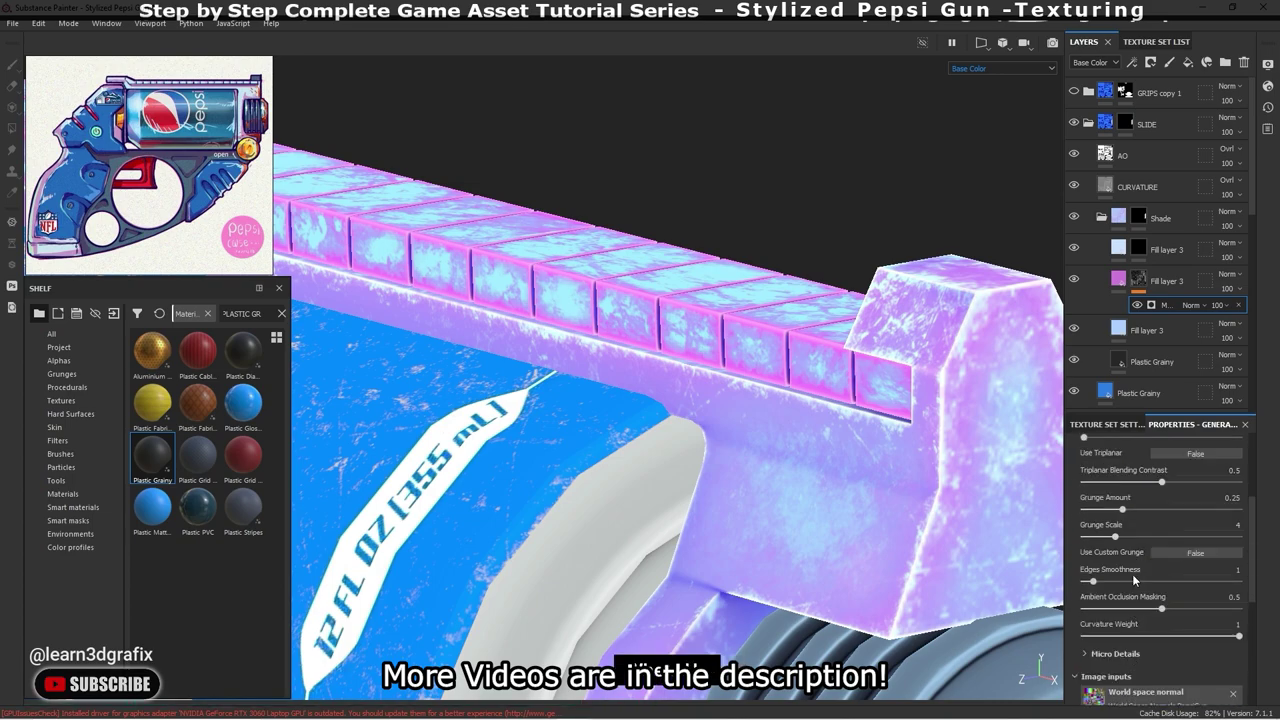
scroll(1132, 574, up, 1)
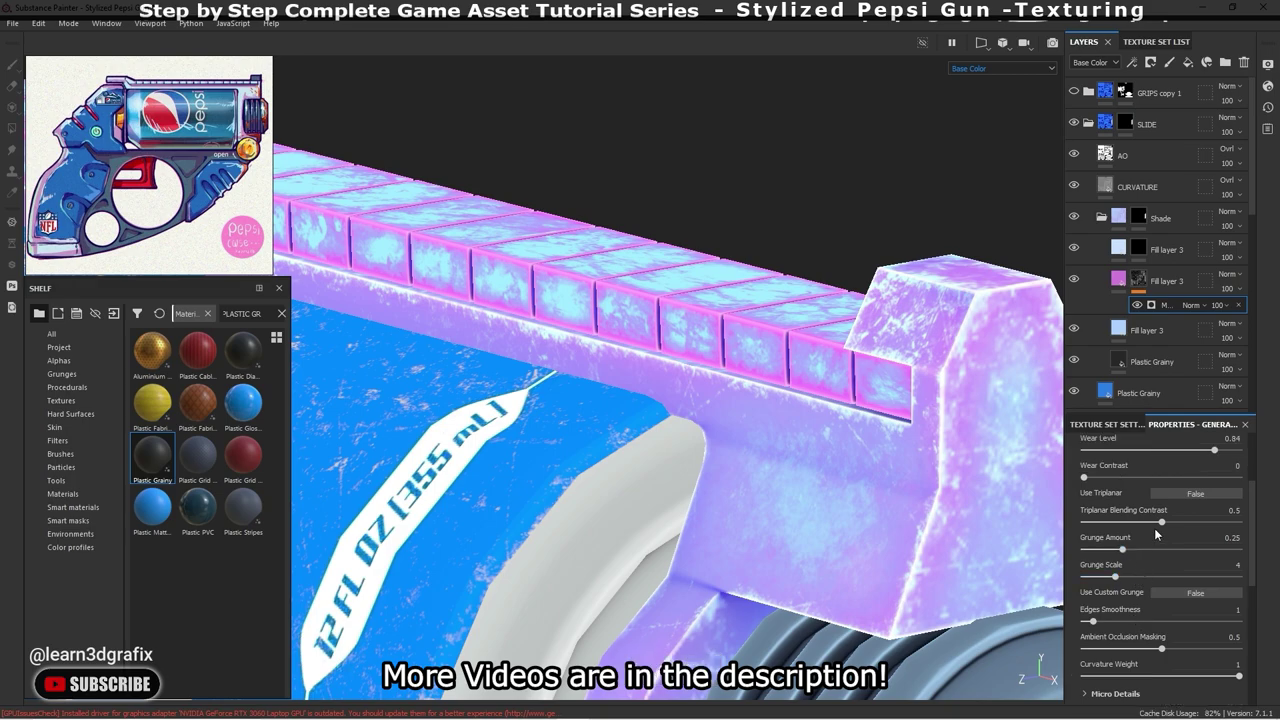
- Add a Blur filter to Fill layer 3 and lower its opacity to 67
right_click(1145, 277)
click(1178, 502)
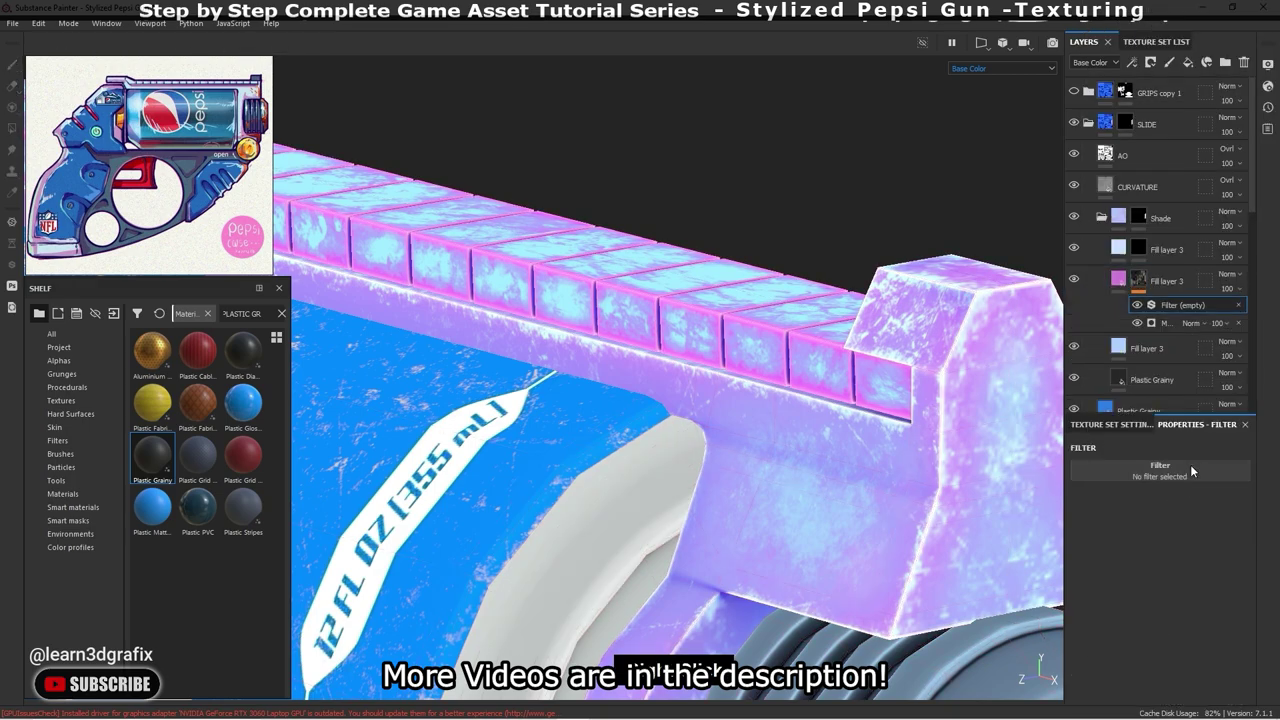
click(1190, 470)
click(1154, 512)
drag(1092, 538, 1104, 540)
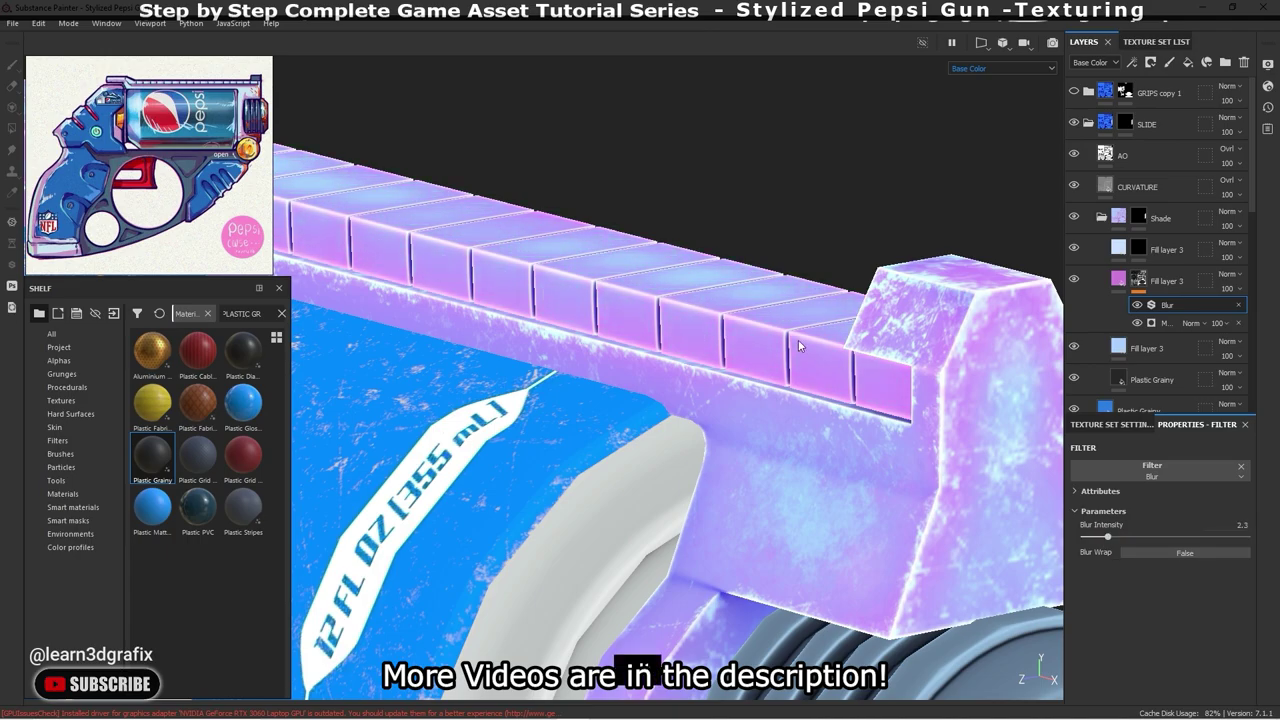
alt+drag(798, 340, 1000, 300)
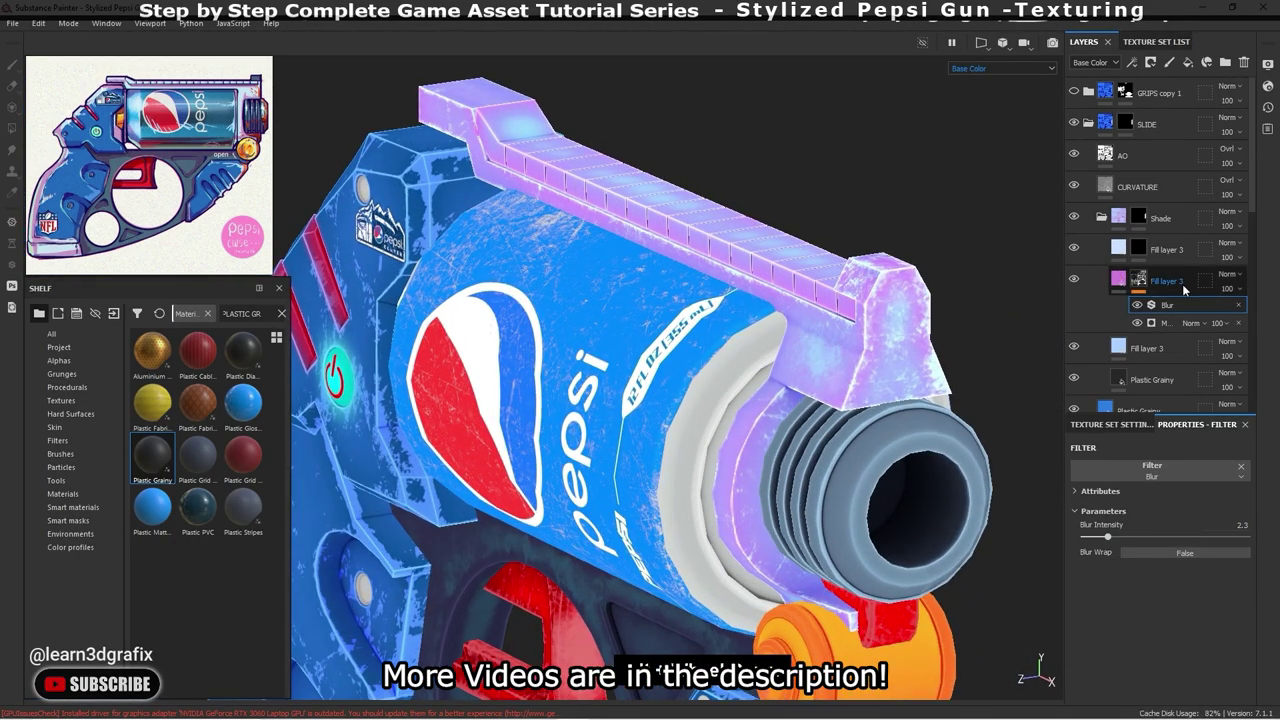
drag(1226, 305, 1257, 316)
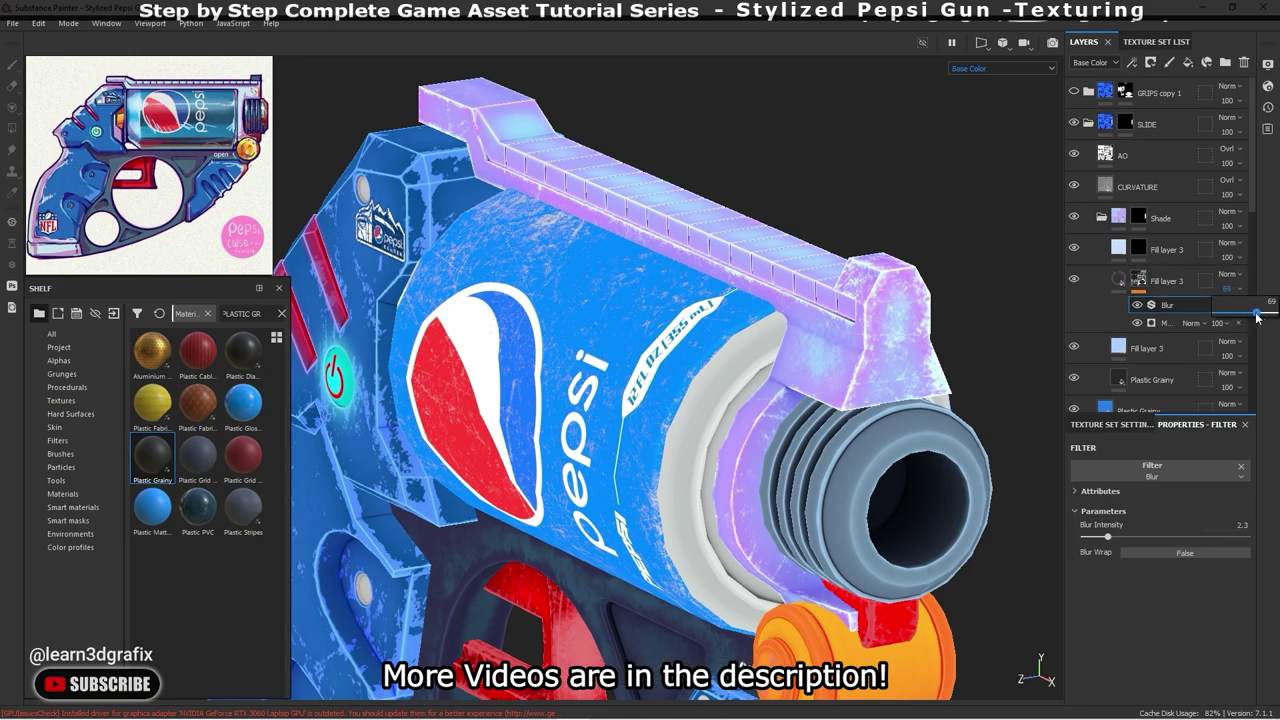
alt+drag(868, 303, 833, 331)
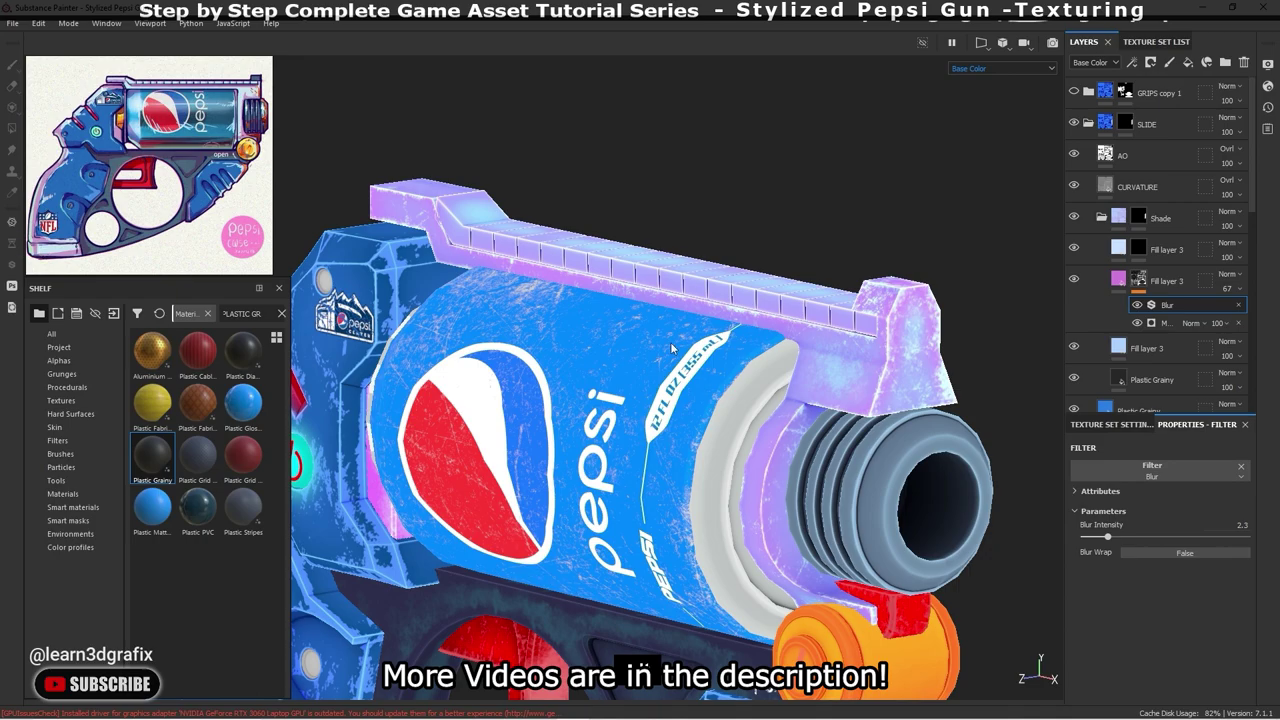
alt+drag(670, 342, 833, 354)
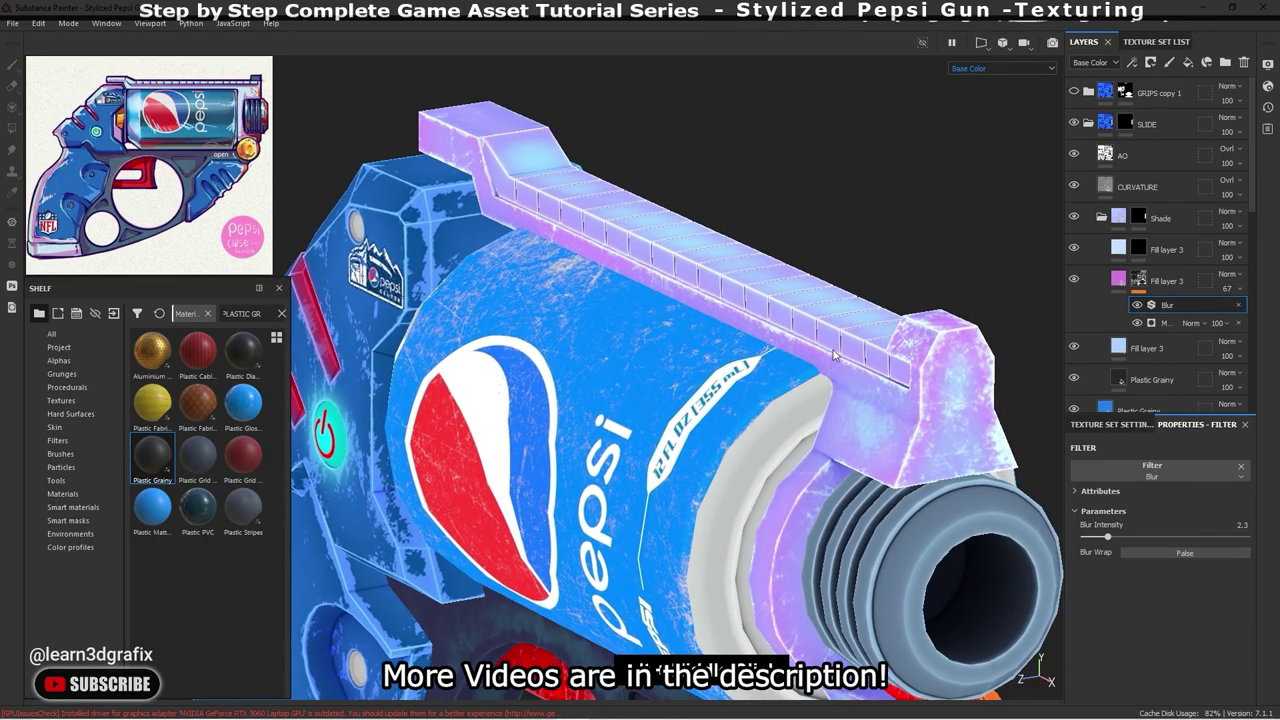
- Slightly desaturate the pale-blue Fill layer 3 base colour
click(1147, 348)
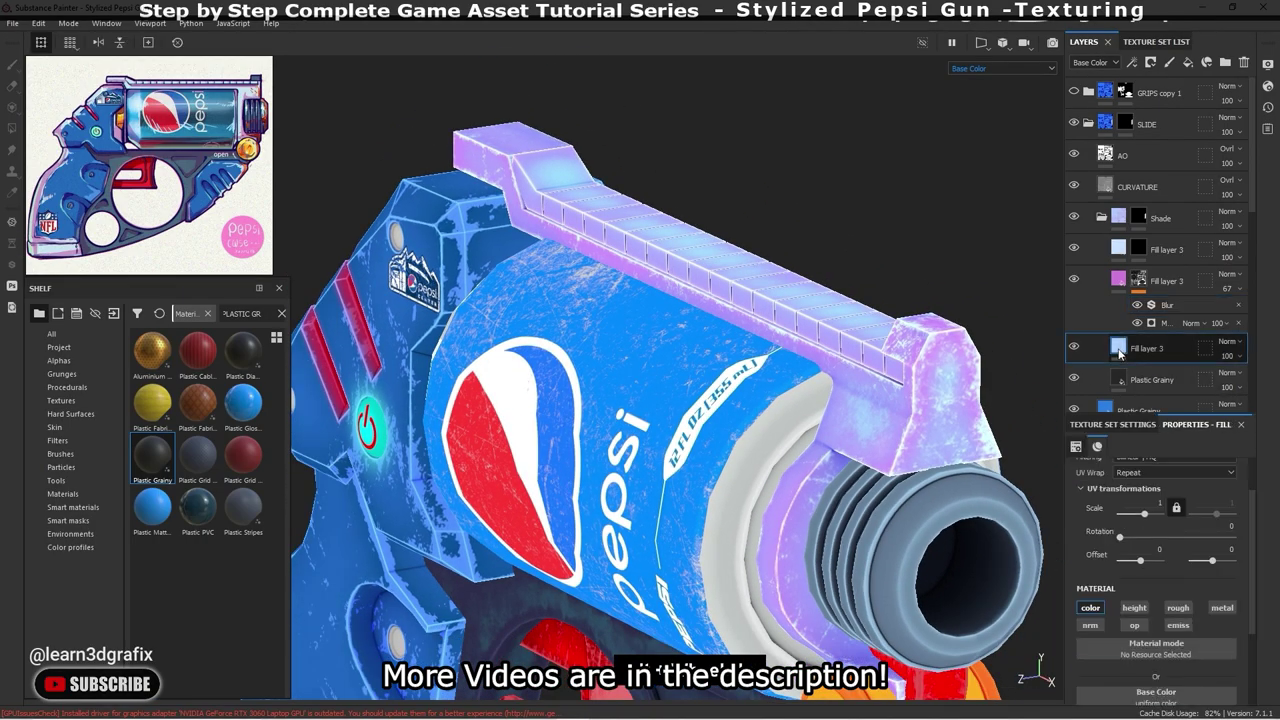
click(1200, 637)
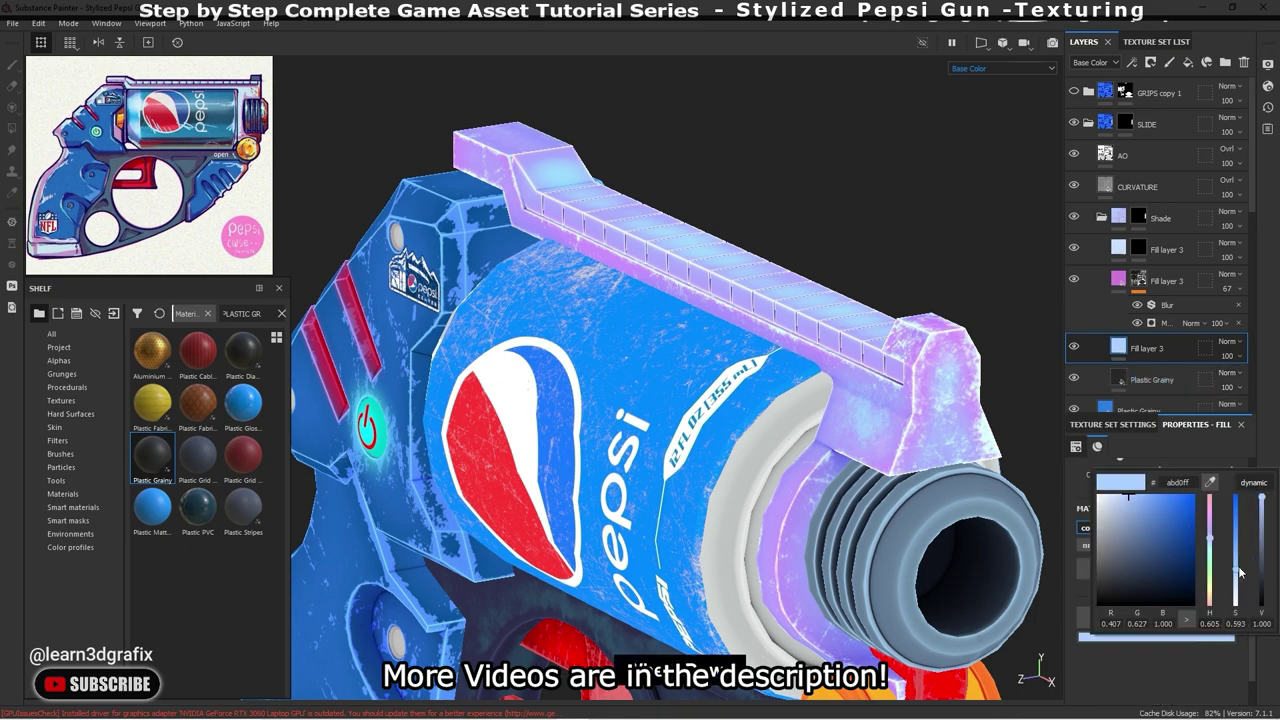
drag(1239, 578, 1239, 579)
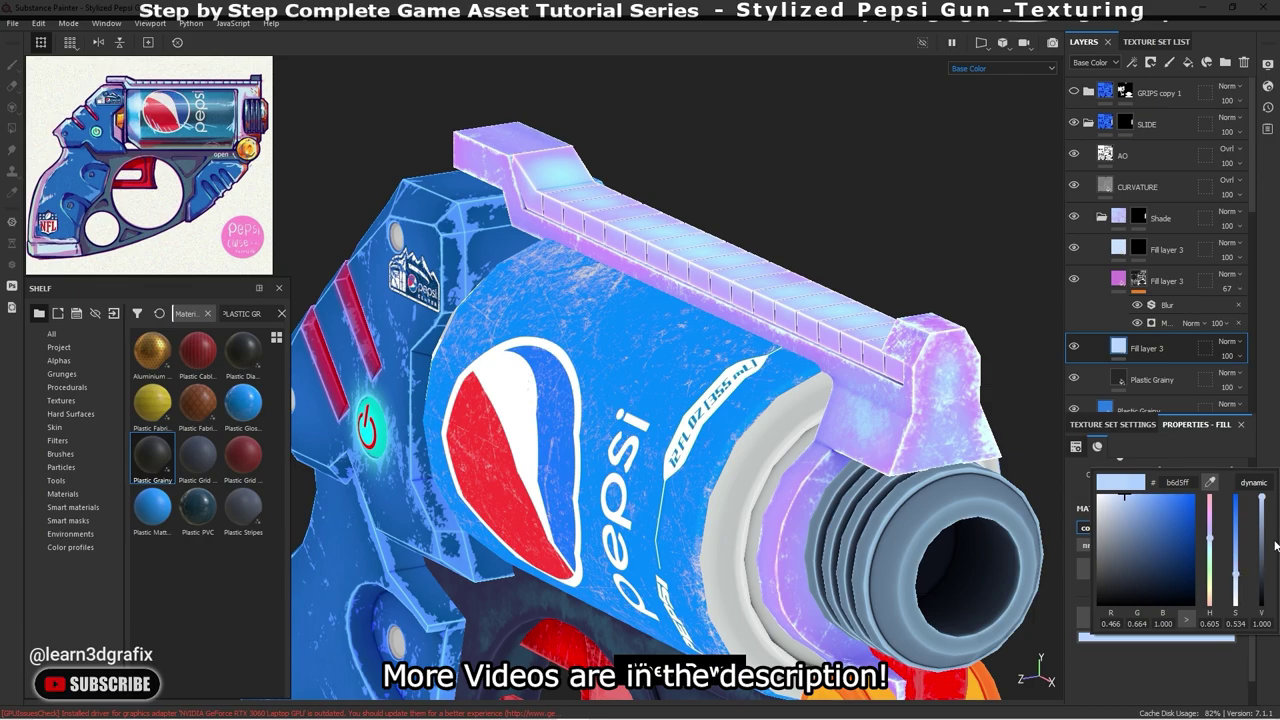
- Darken the pale-blue fill to Value about 0.715 and set Plastic Grainy UV Scale to 30
click(1263, 512)
mouse_move(1000, 360)
alt+mouse_down()
mouse_move(899, 320)
mouse_move(726, 446)
alt+mouse_up()
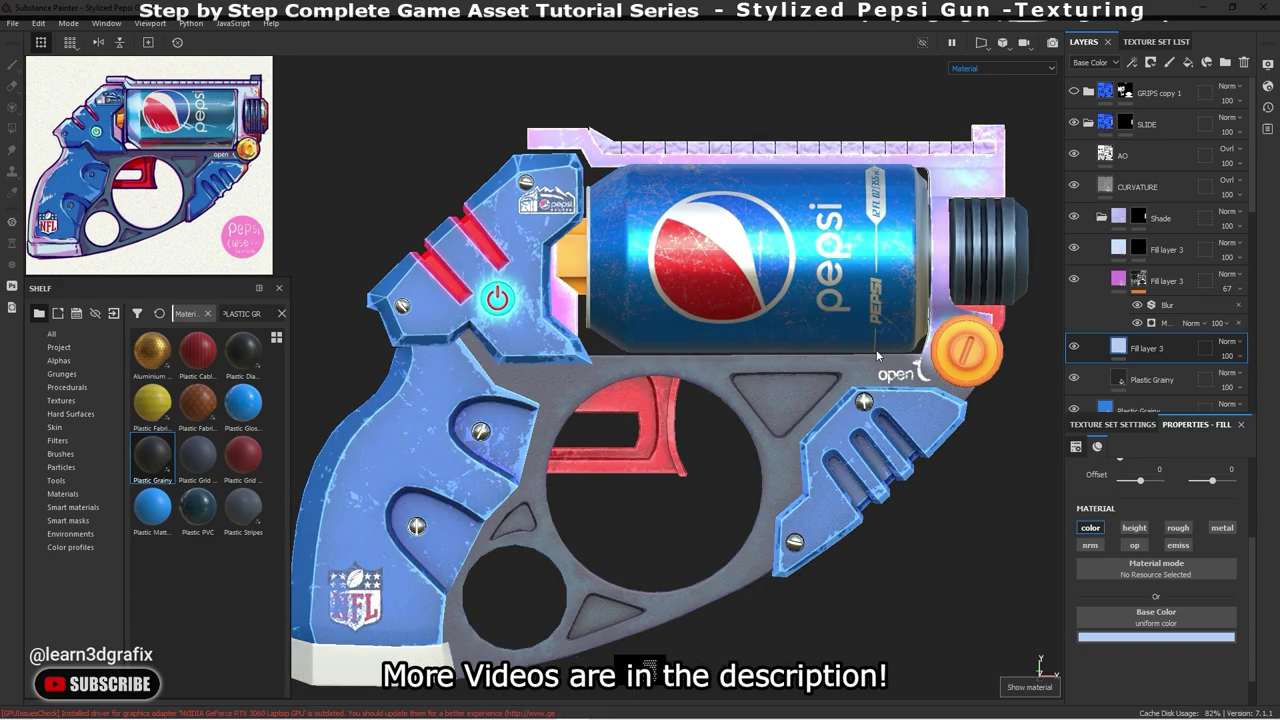
click(1121, 381)
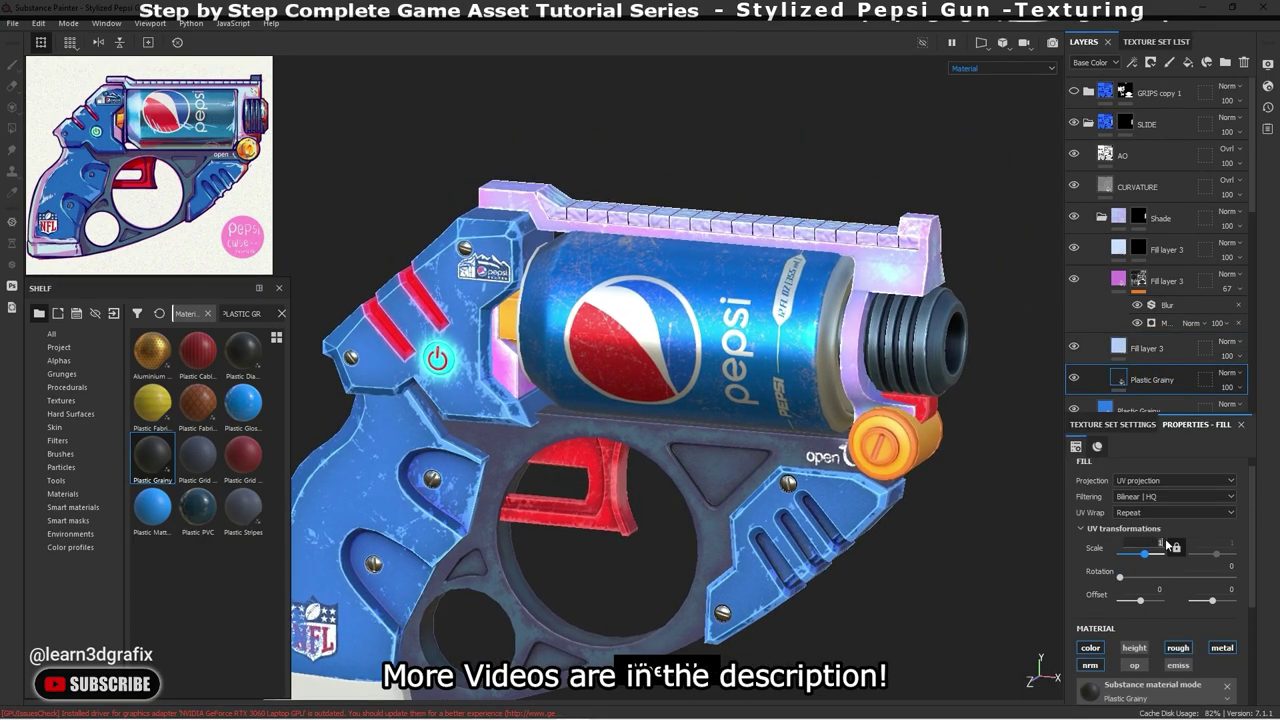
alt+drag(786, 343, 820, 300)
scroll(842, 279, up, 5)
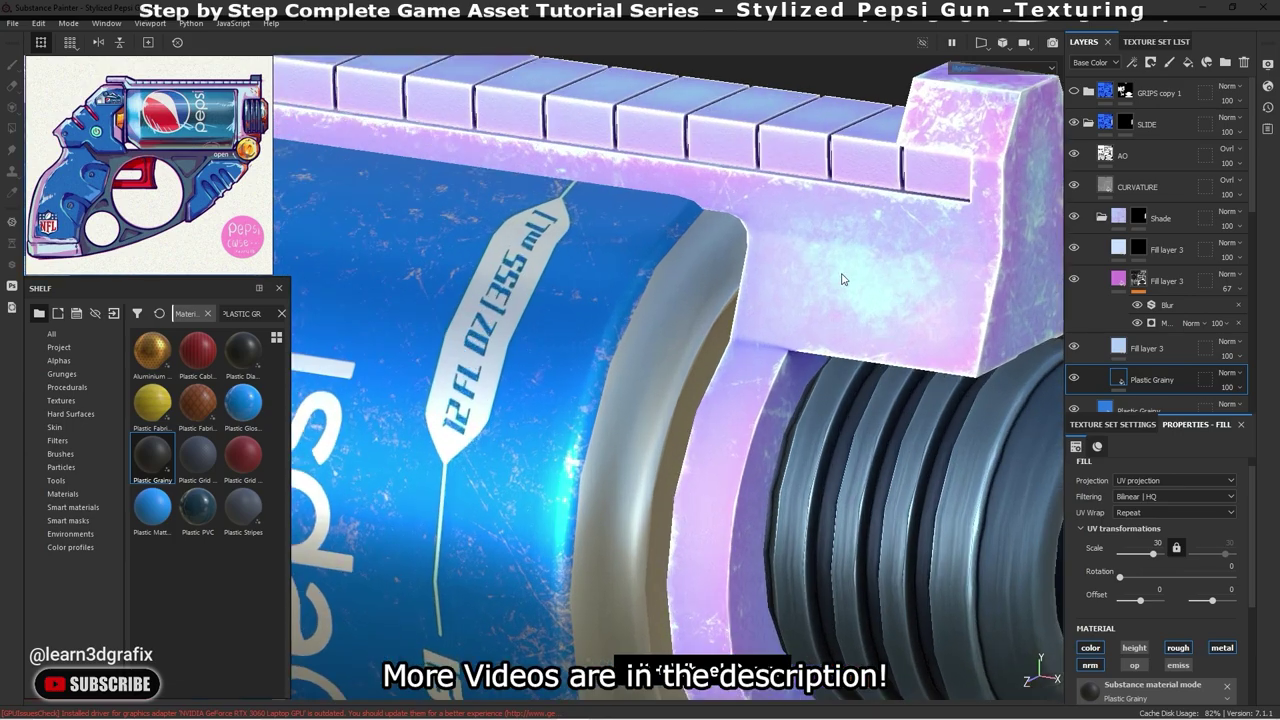
scroll(842, 279, down, 5)
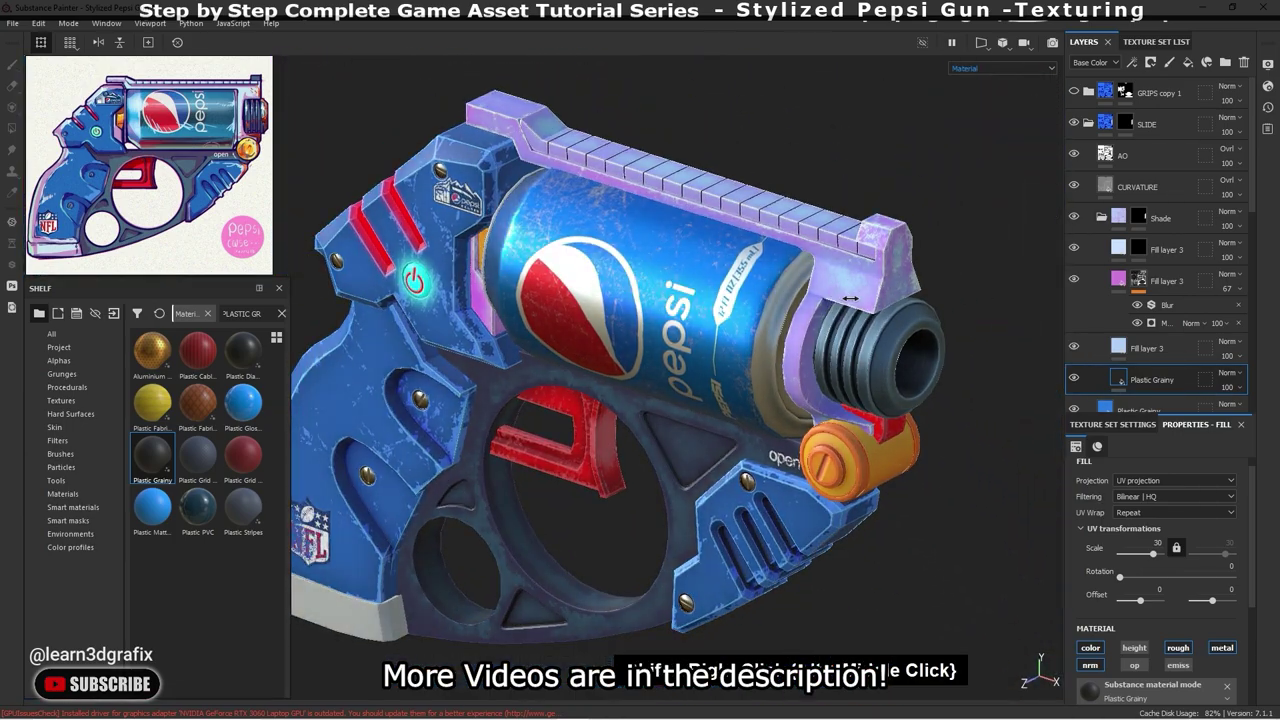
- Hide the panels to review the gun in a straight side view
mouse_move(849, 298)
alt+mouse_down()
mouse_move(922, 341)
mouse_move(651, 292)
mouse_move(790, 341)
mouse_move(846, 335)
alt+mouse_up()
key(Tab)
alt+middle_drag(846, 335, 920, 342)
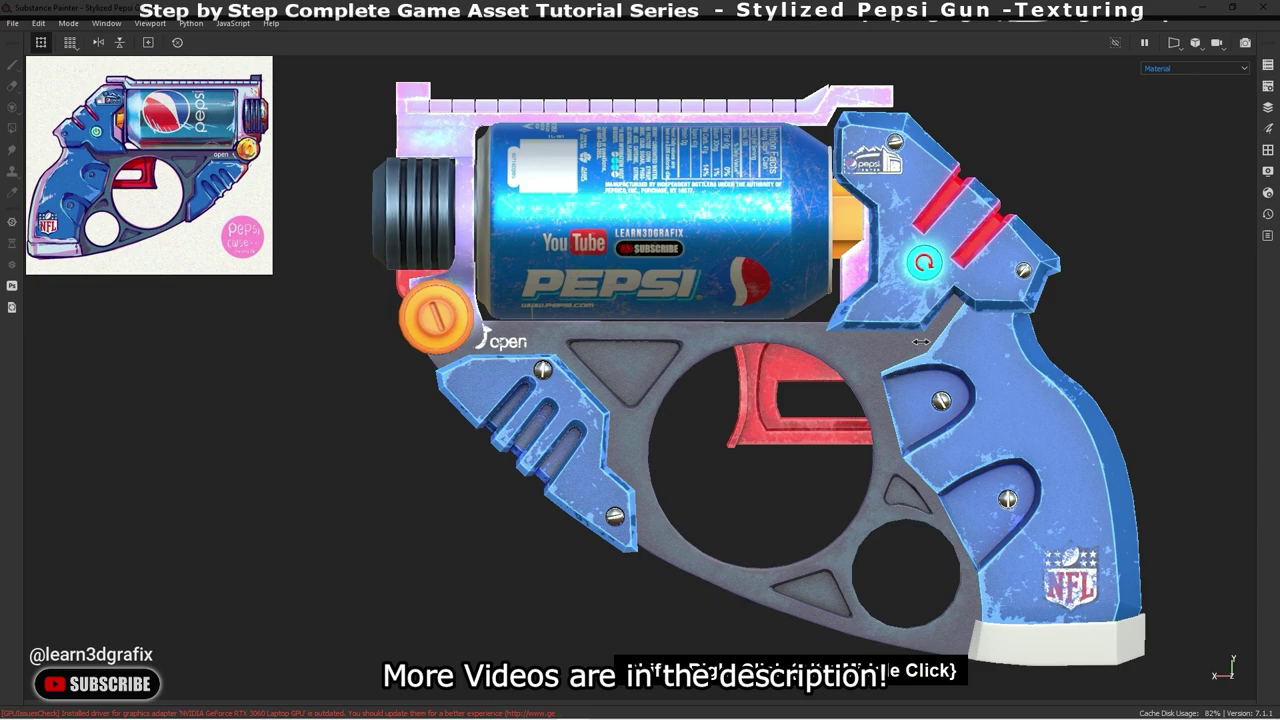
key(Tab)
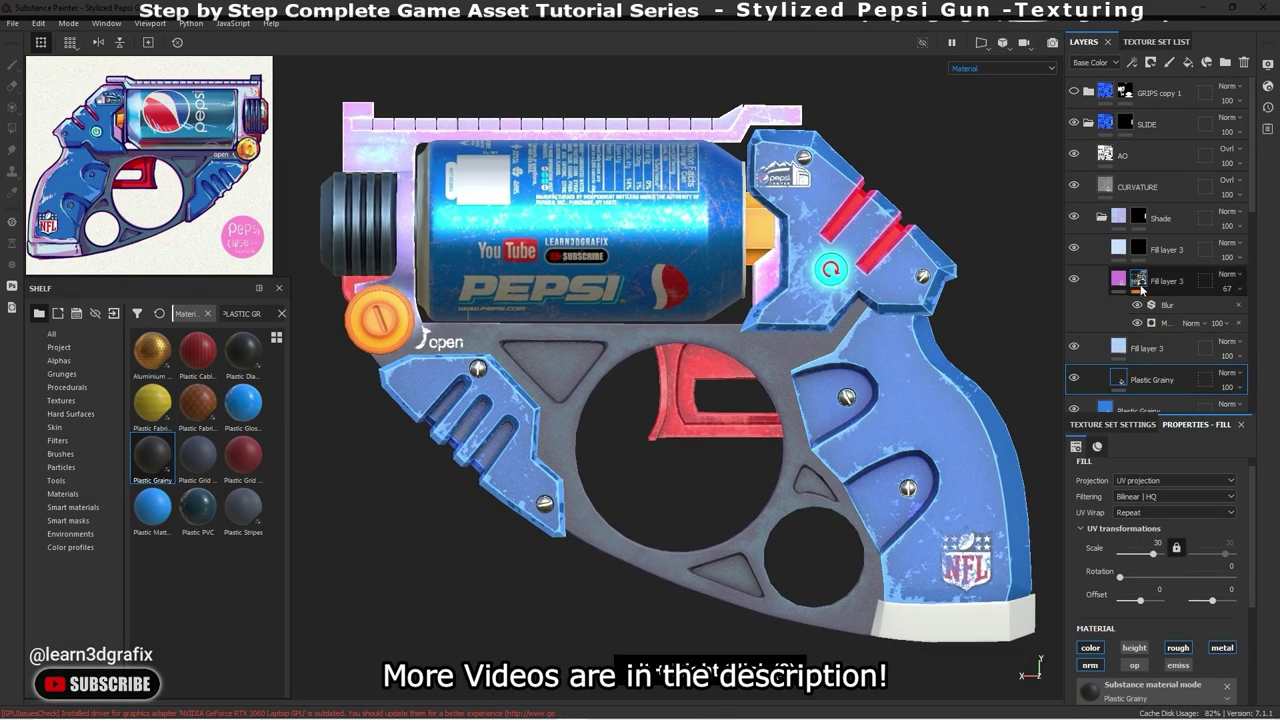
- Switch Fill layer 3's mask to polygon fill and collapse the Shade group
click(1142, 289)
key(4)
click(1160, 217)
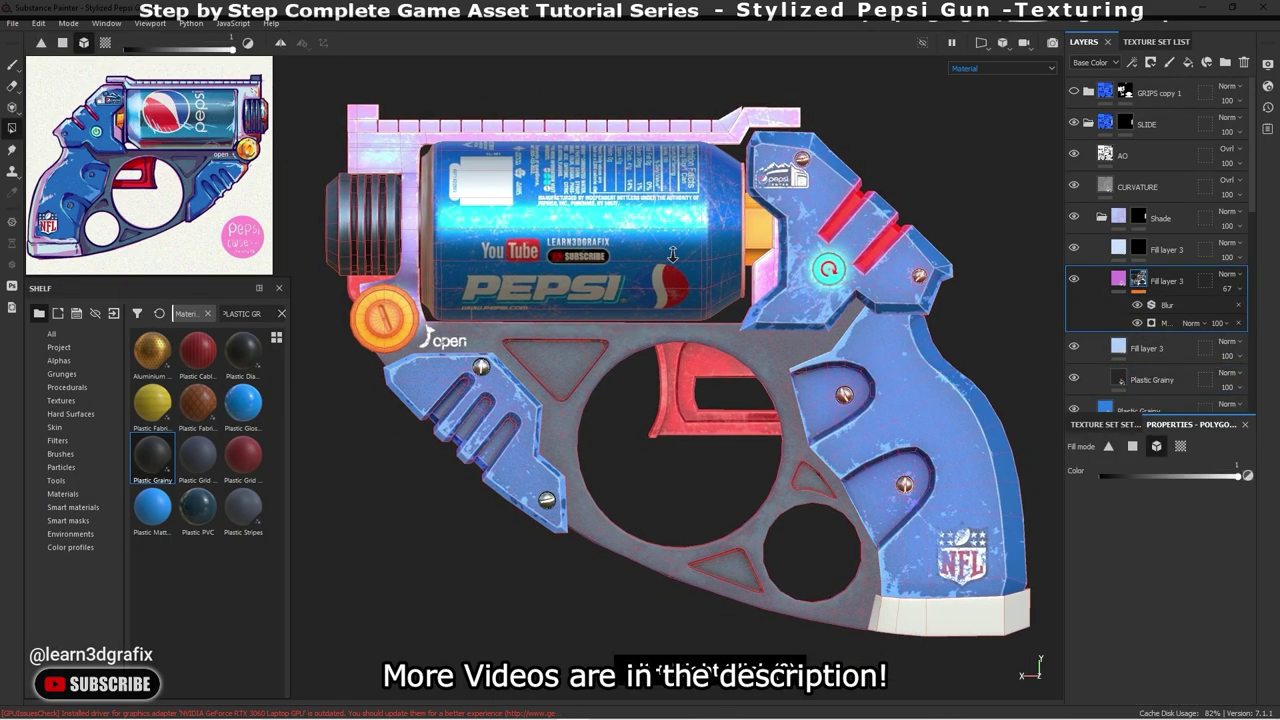
click(1101, 217)
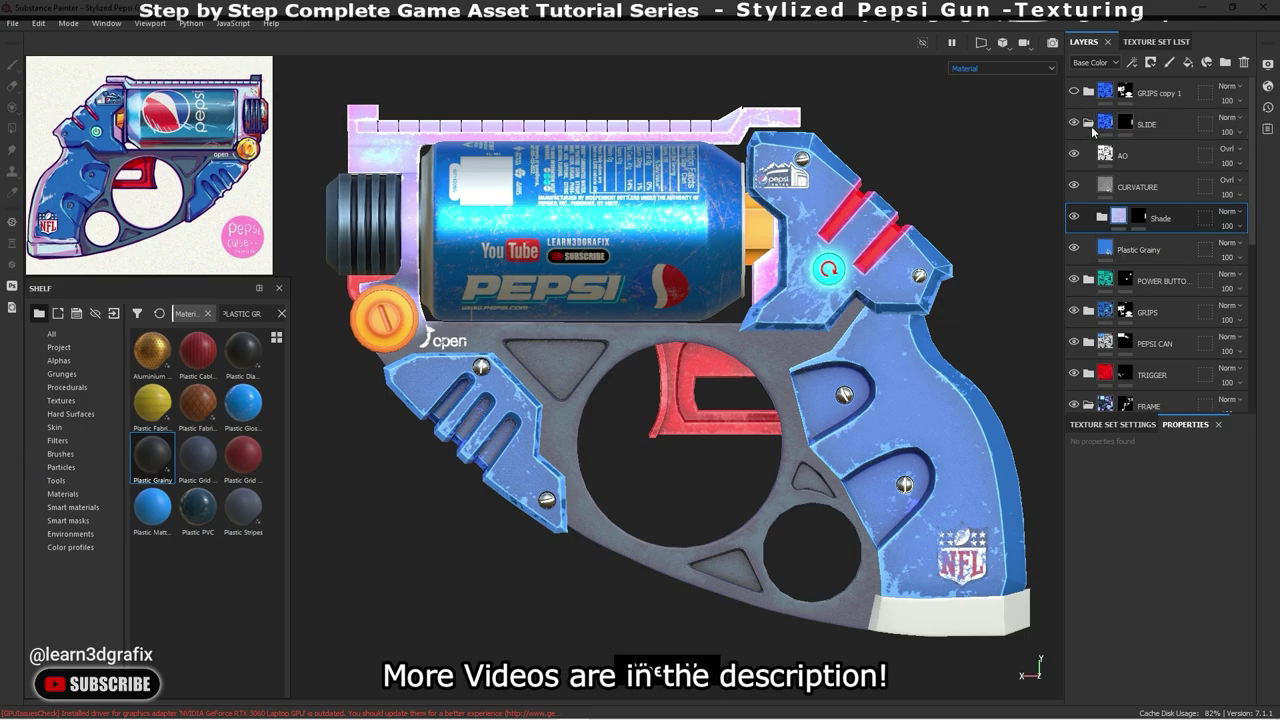
- Collapse the SLIDE folder and rotate the environment lighting to brighten reflections
click(1089, 124)
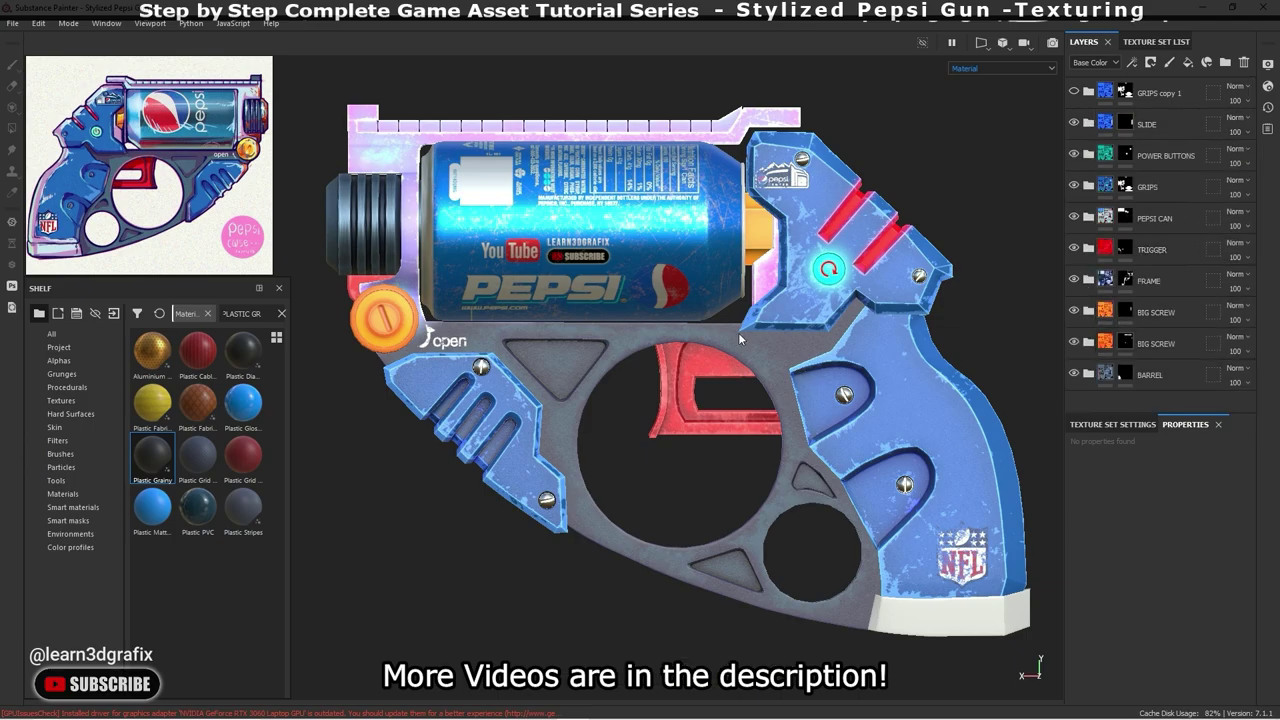
shift+right_drag(816, 308, 834, 308)
mouse_move(648, 294)
alt+mouse_down()
mouse_move(843, 269)
mouse_move(674, 310)
mouse_move(786, 286)
mouse_move(579, 292)
mouse_move(700, 330)
alt+mouse_up()
alt+middle_drag(700, 330, 779, 365)
shift+right_drag(779, 365, 744, 365)
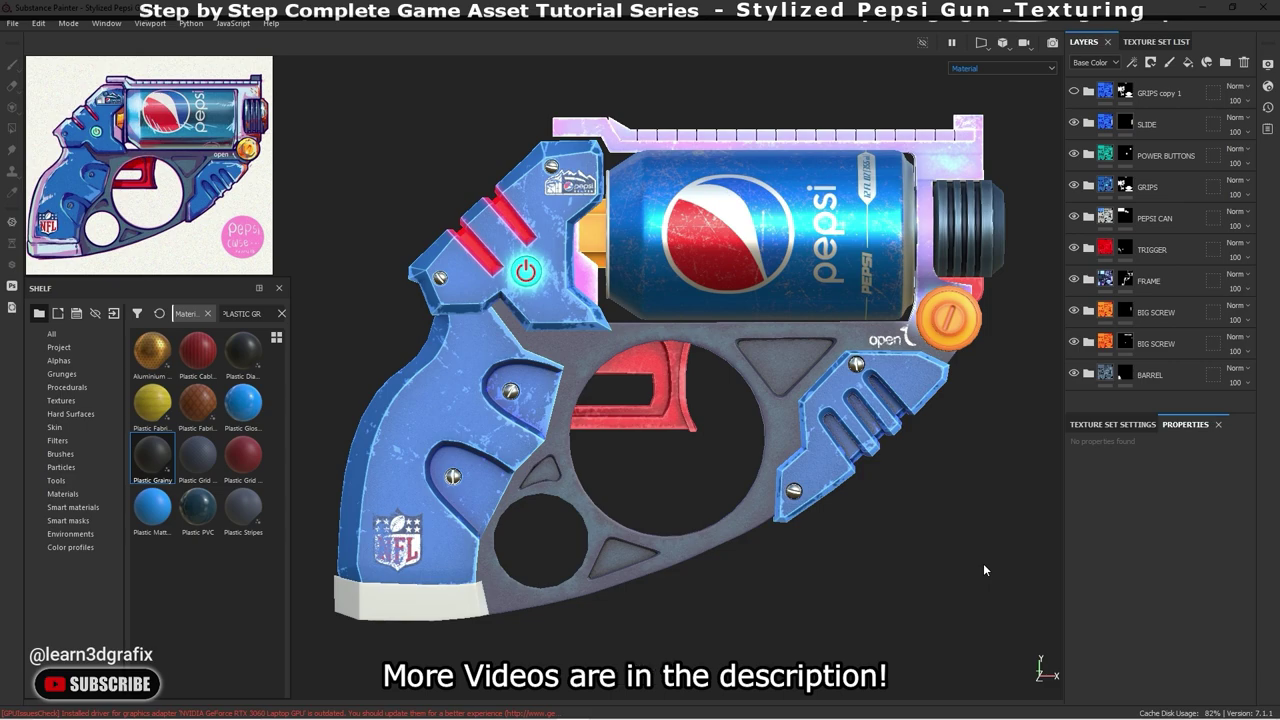
scroll(890, 215, up, 3)
scroll(890, 215, up, 3)
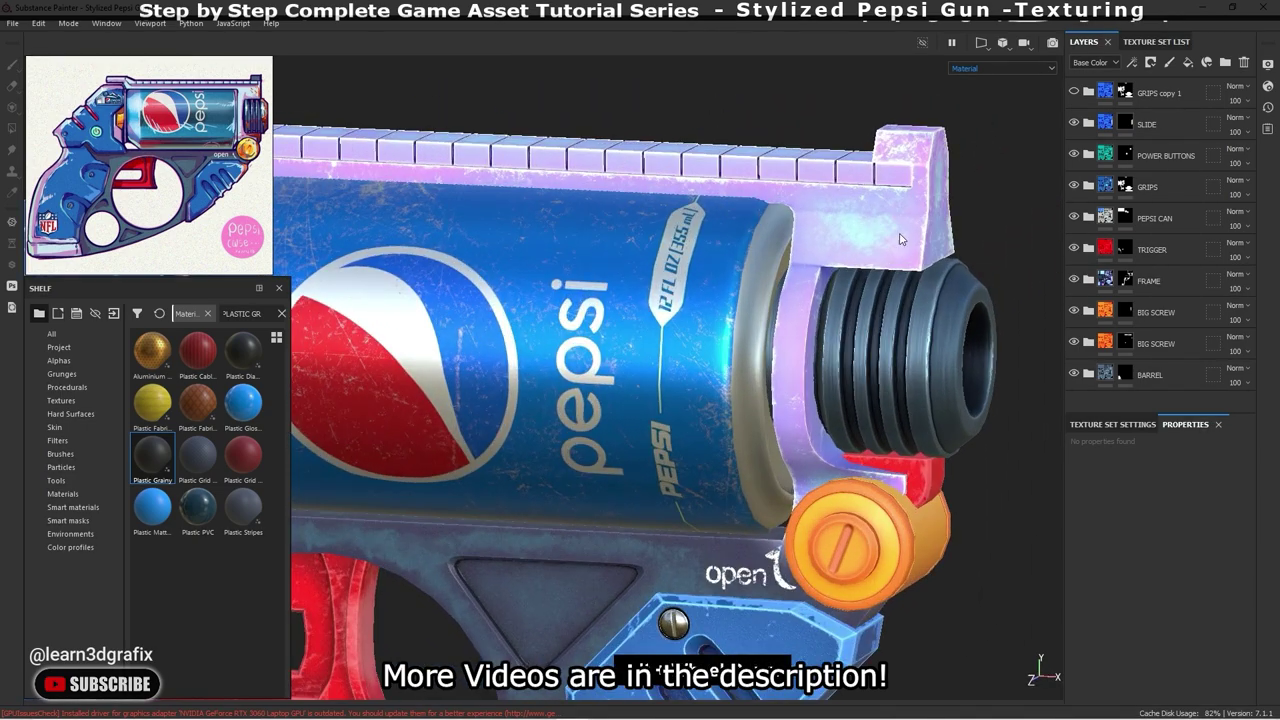
- Expand FRAME and select its Shade group's polygon-fill mask
click(1099, 281)
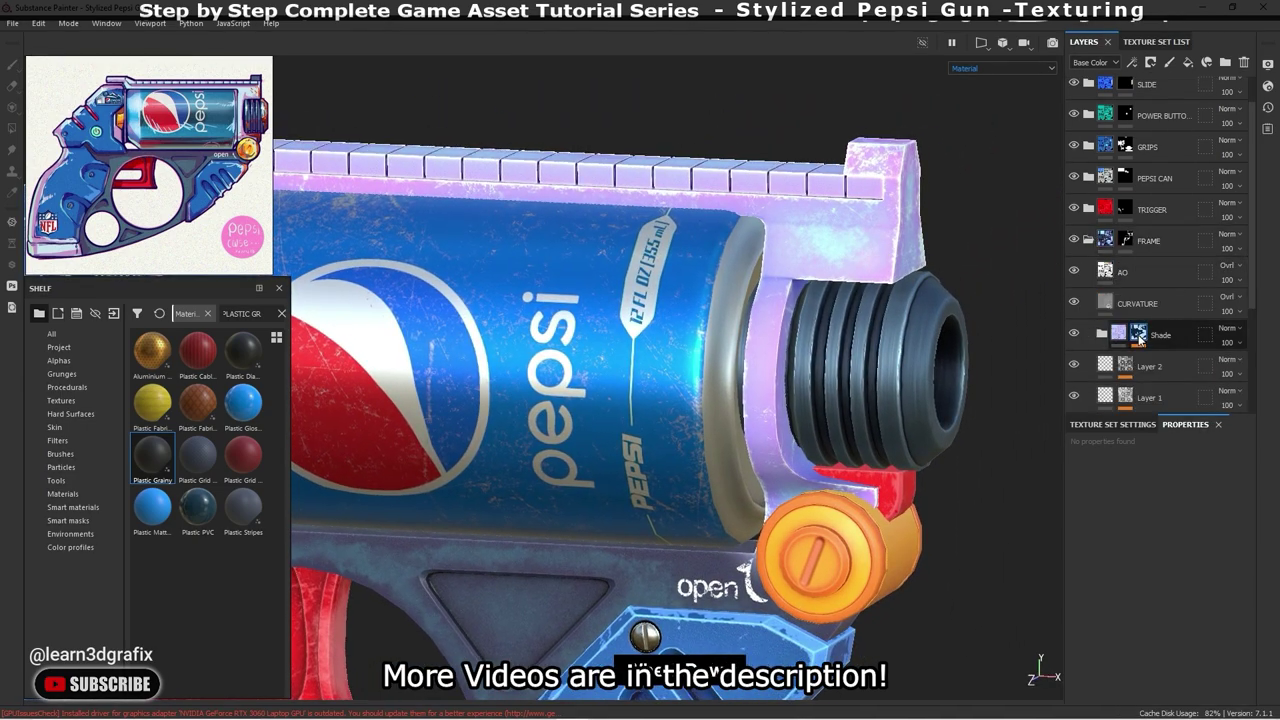
click(1160, 358)
scroll(868, 252, up, 2)
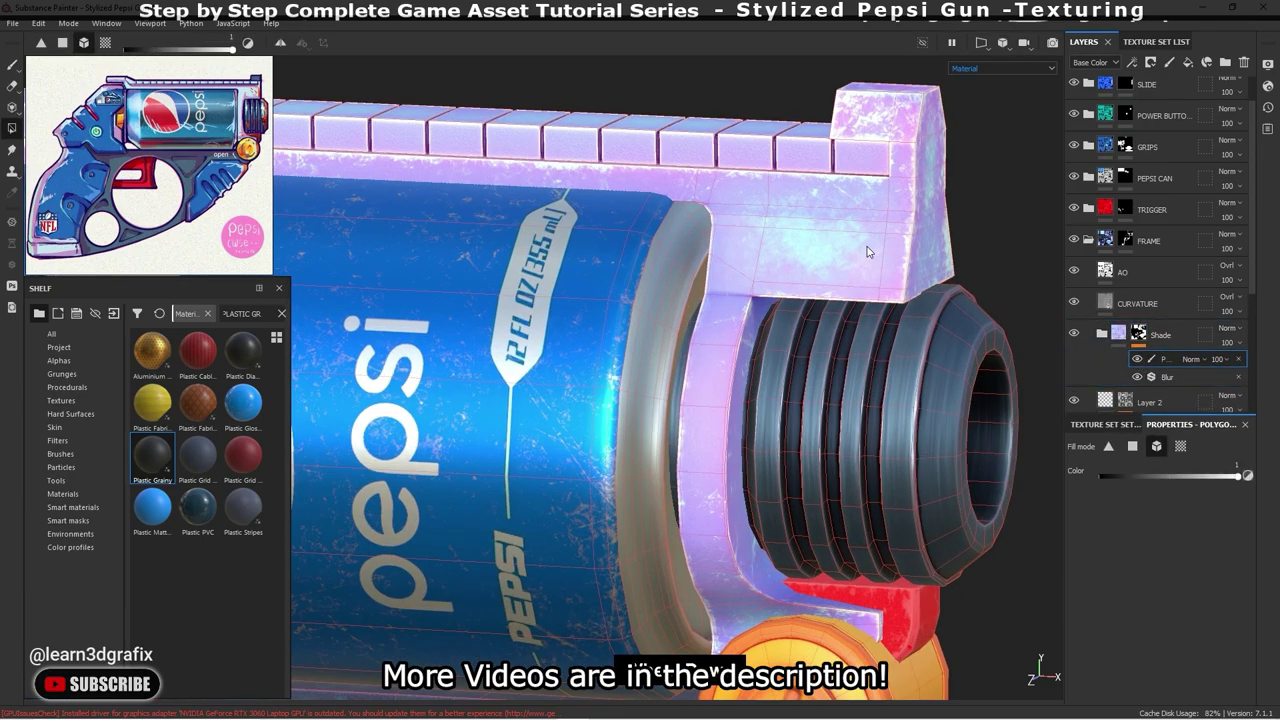
- Pick the Dirt 1 brush by searching the shelf for 'dirt'
click(10, 65)
scroll(814, 214, up, 2)
click(61, 454)
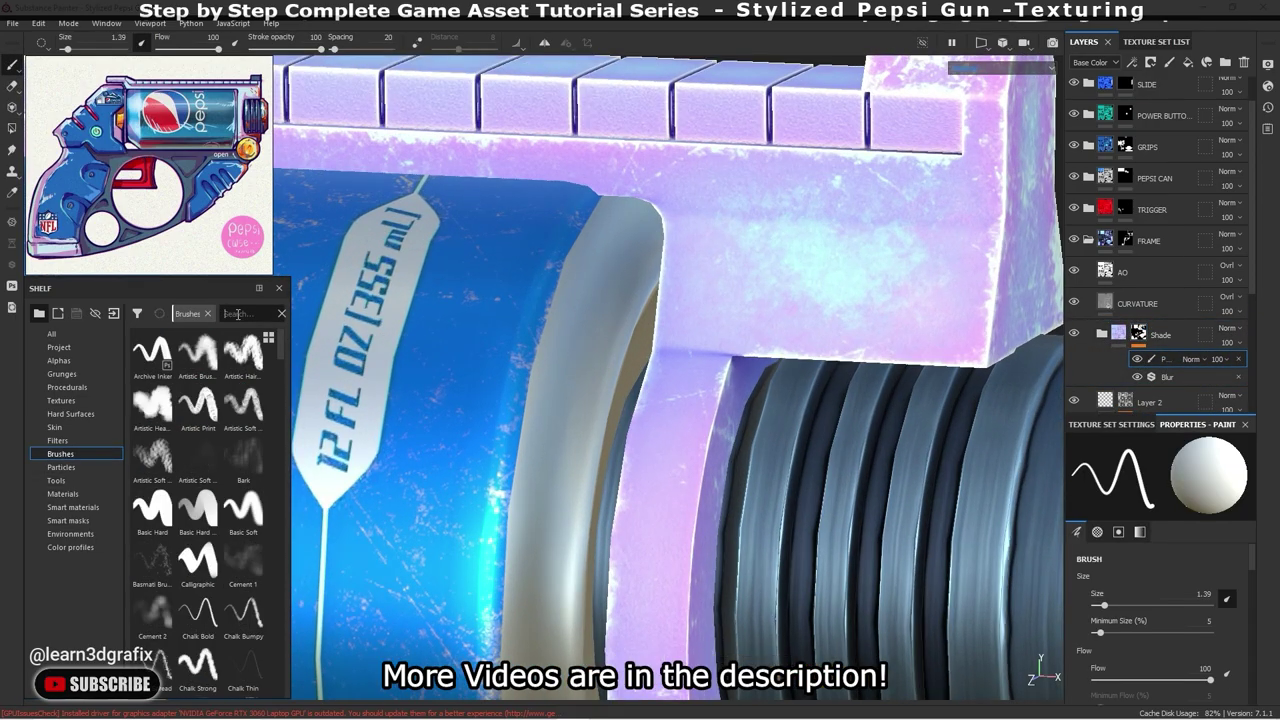
click(238, 314)
text(d)
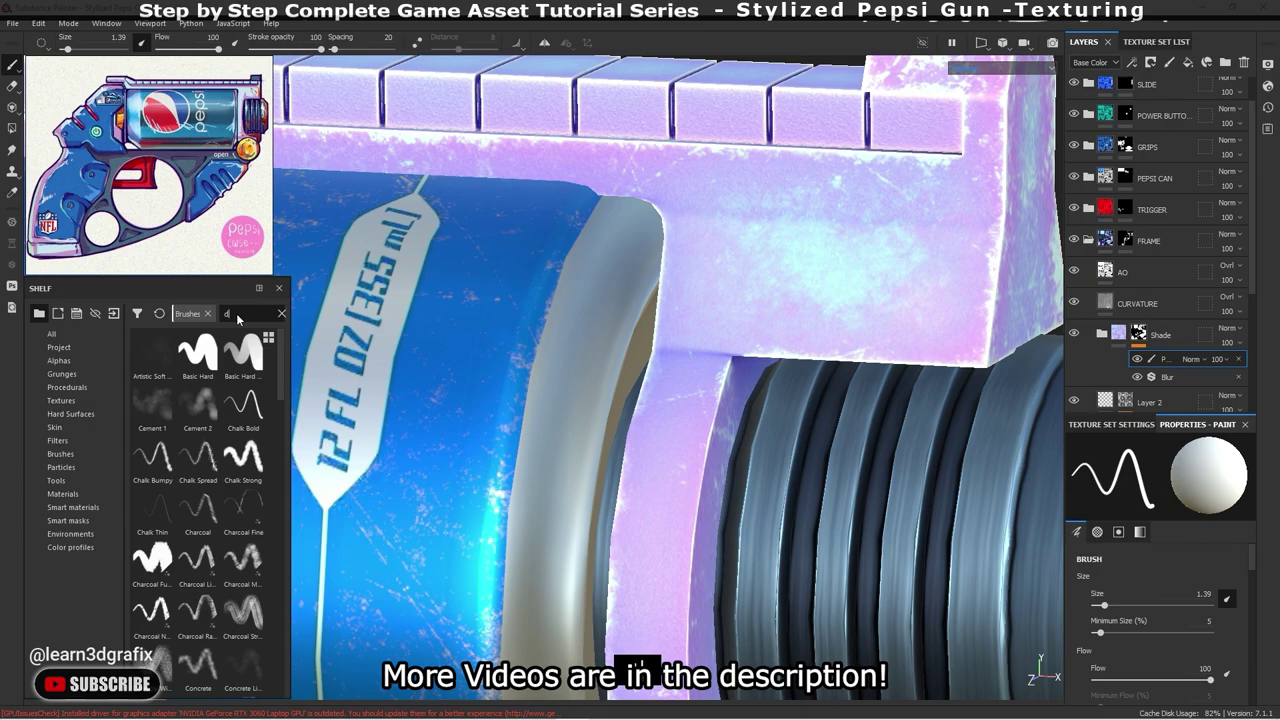
text(ust)
key(BackSpace)
key(BackSpace)
key(BackSpace)
text(irt)
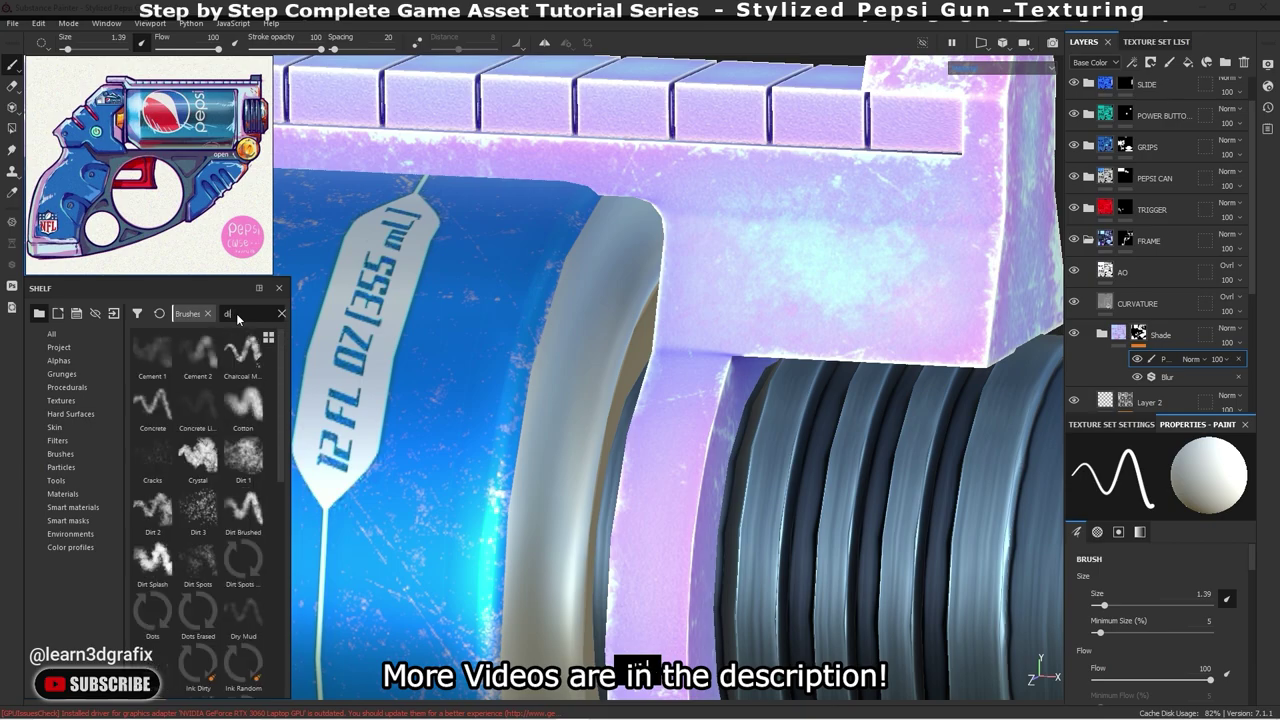
click(198, 458)
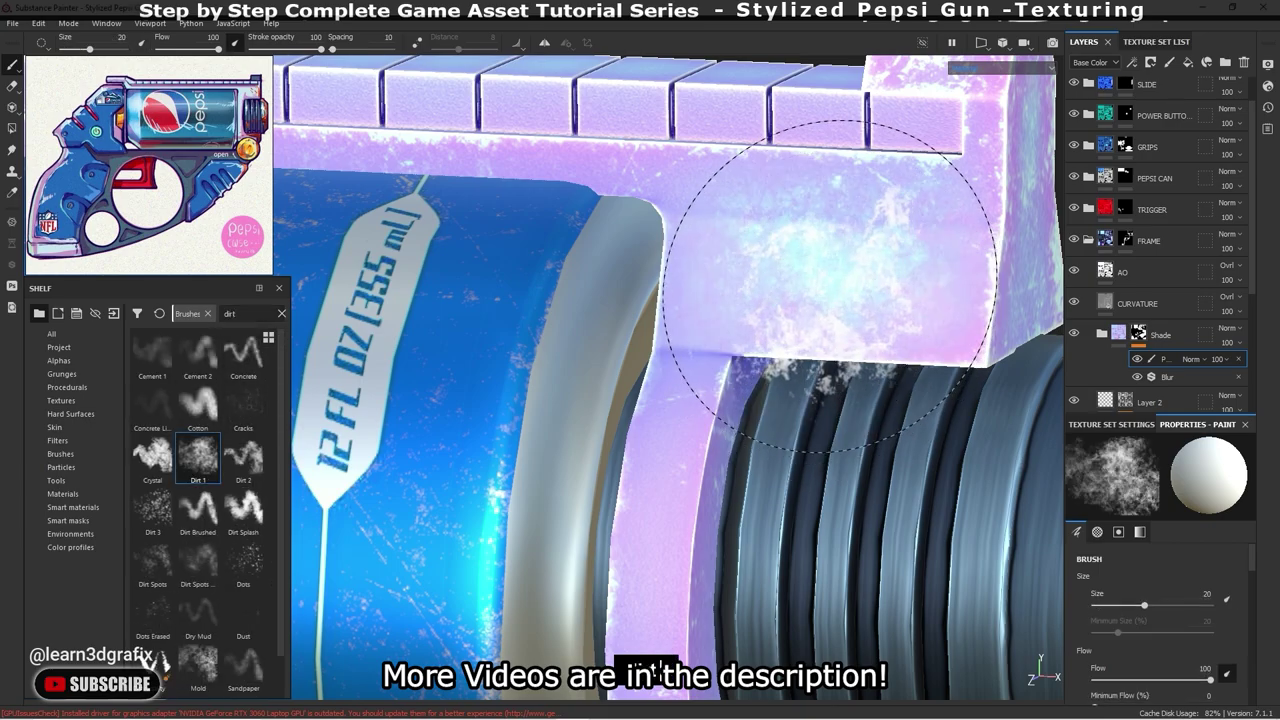
- Dab and stroke dirt onto the lilac rail's front face
scroll(1174, 379, down, 2)
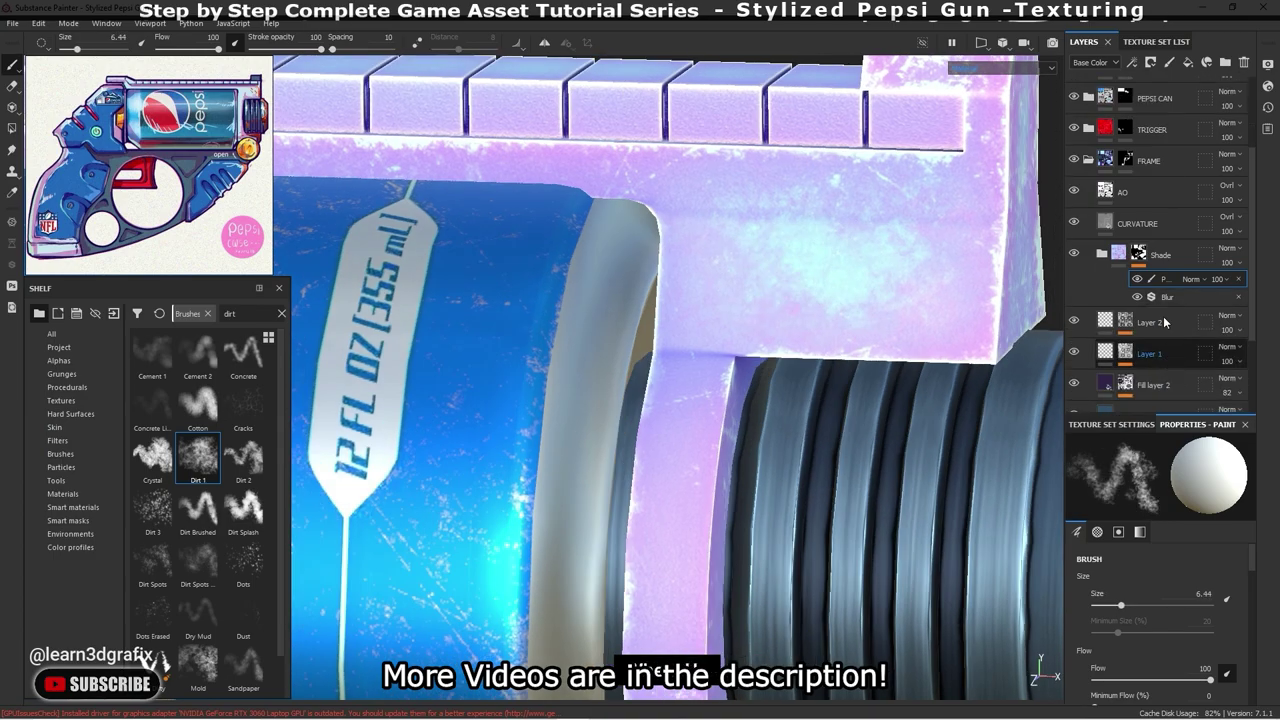
alt+drag(790, 285, 926, 280)
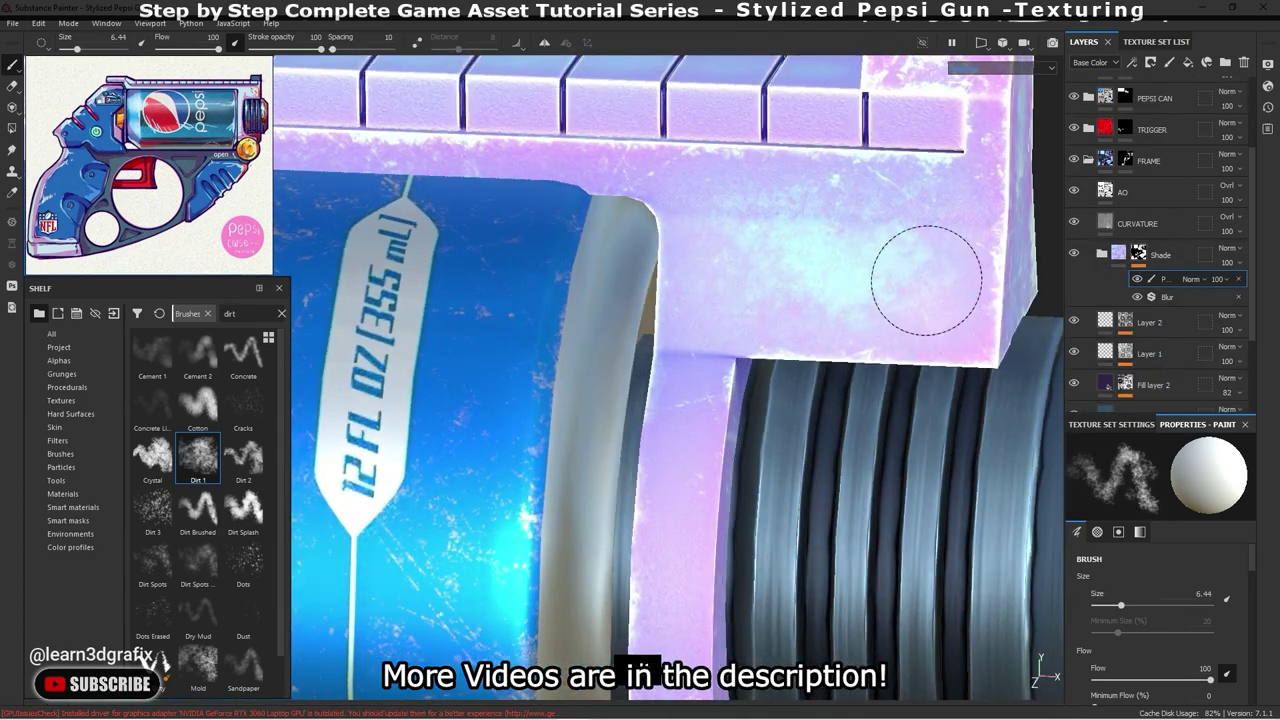
alt+drag(985, 368, 1040, 340)
scroll(1176, 298, down, 1)
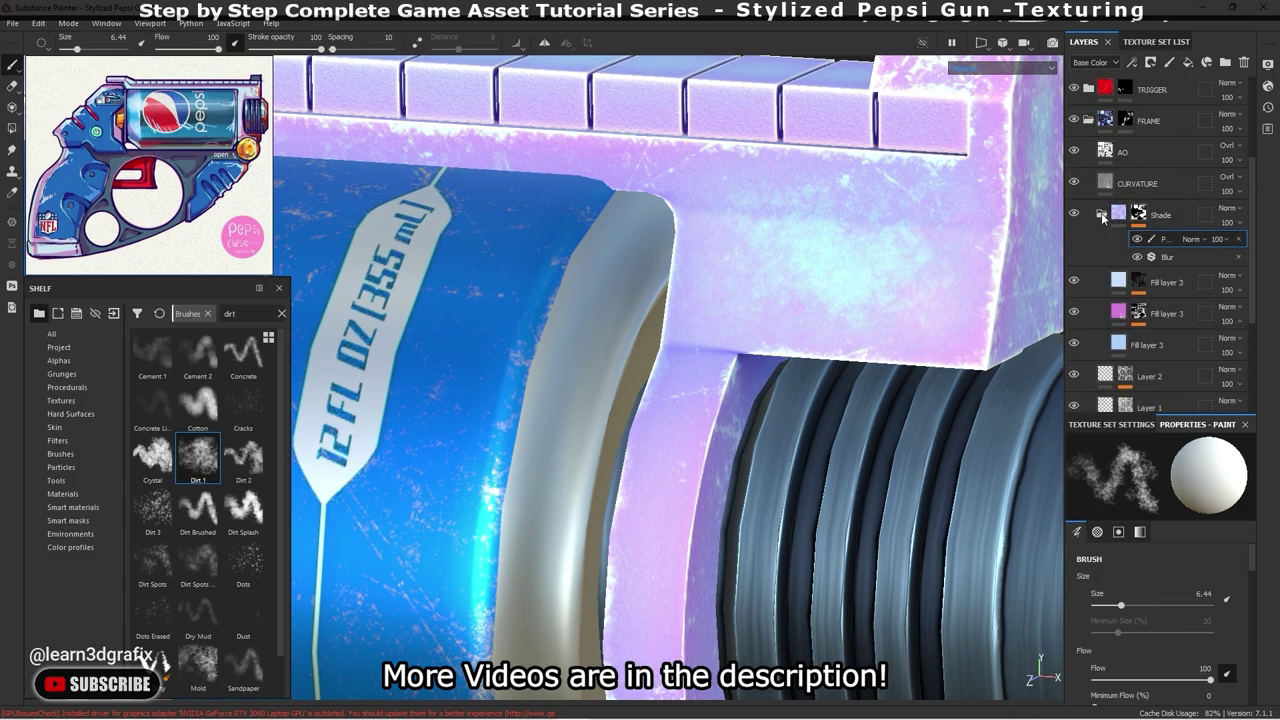
alt+middle_drag(832, 238, 680, 286)
click(682, 284)
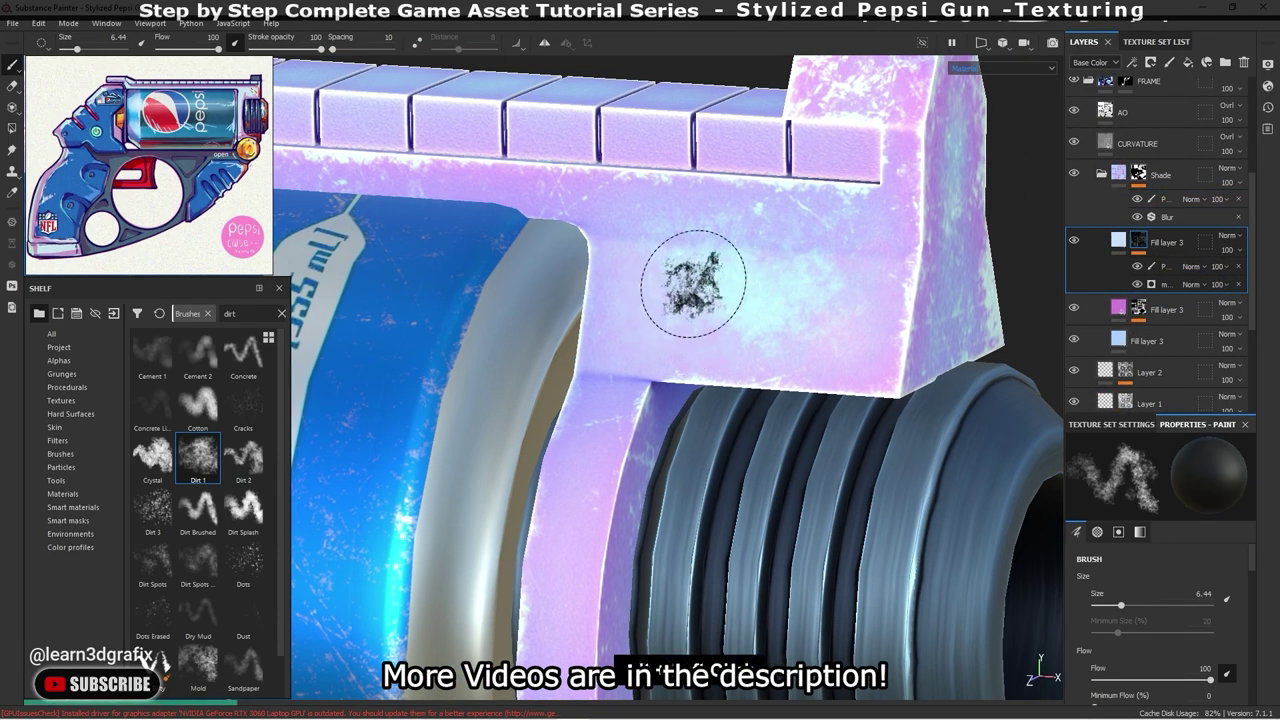
alt+drag(682, 284, 749, 286)
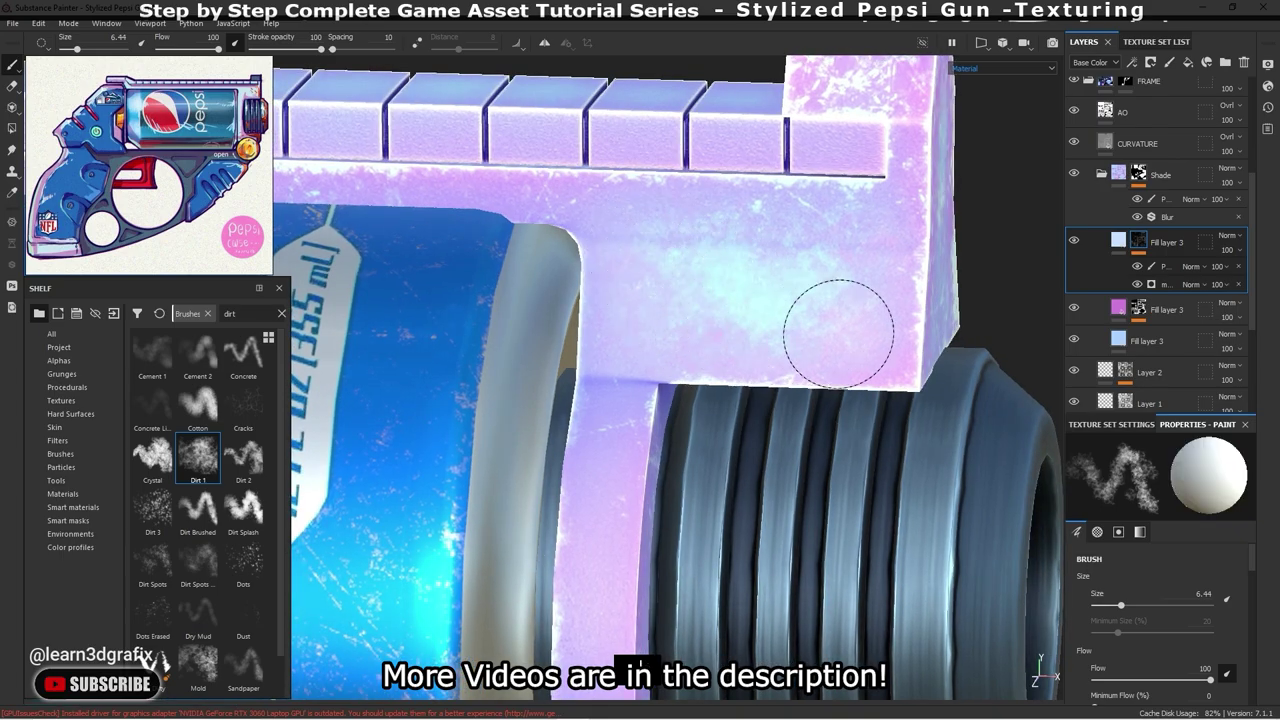
- Compare with the light-blue fill hidden and shown, then select the pink fill layer
click(1074, 341)
click(1074, 341)
click(1160, 309)
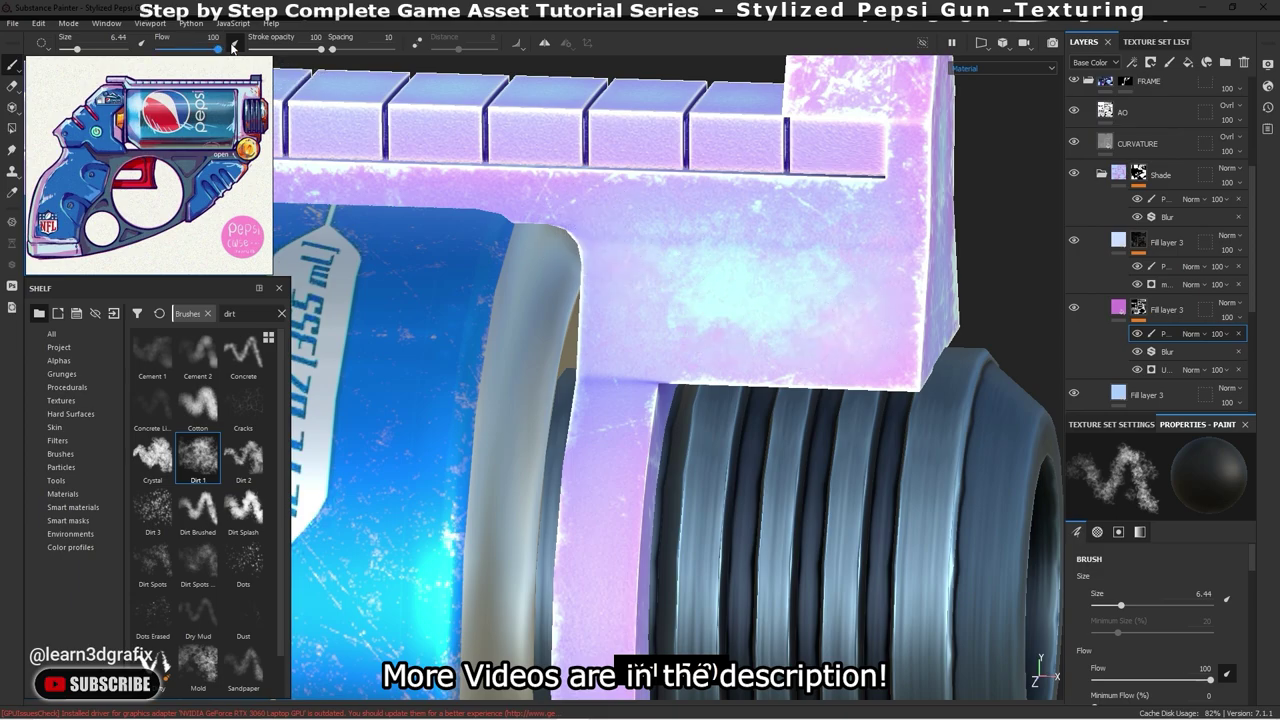
click(189, 37)
- Set the dirt brush flow to 10 and view only the Base Color channel
text(10)
key(Return)
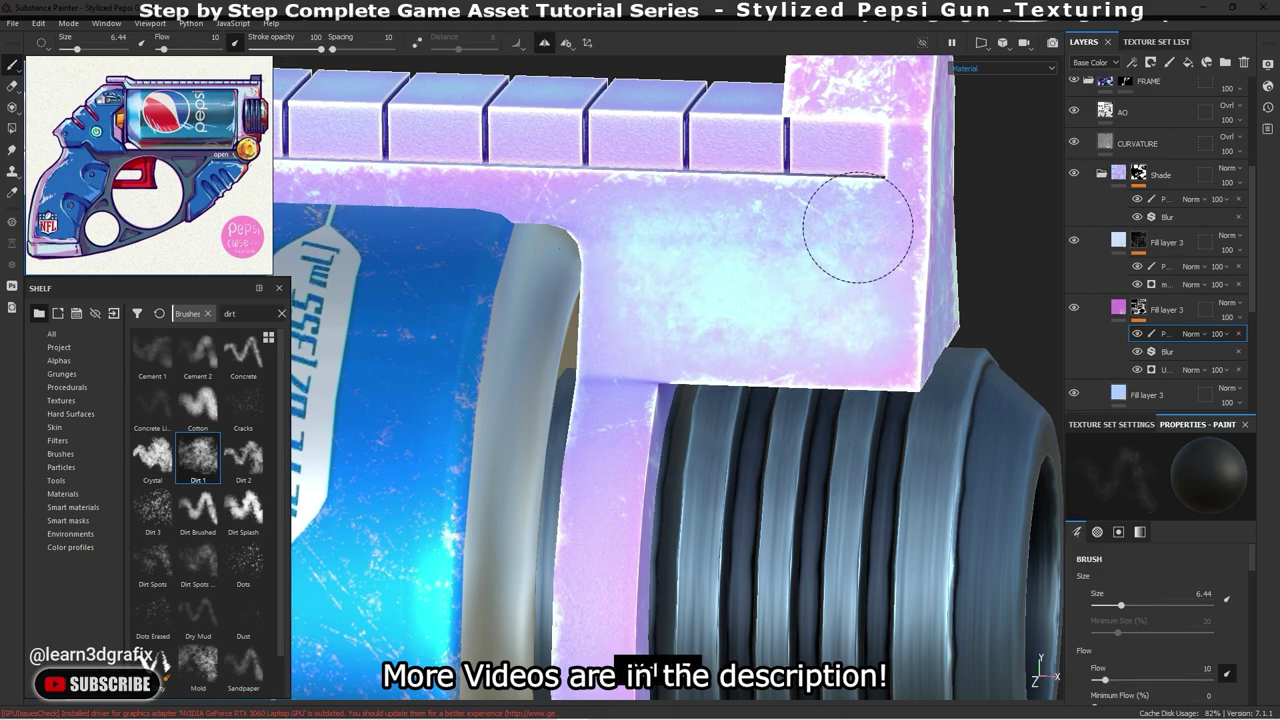
alt+drag(629, 214, 836, 243)
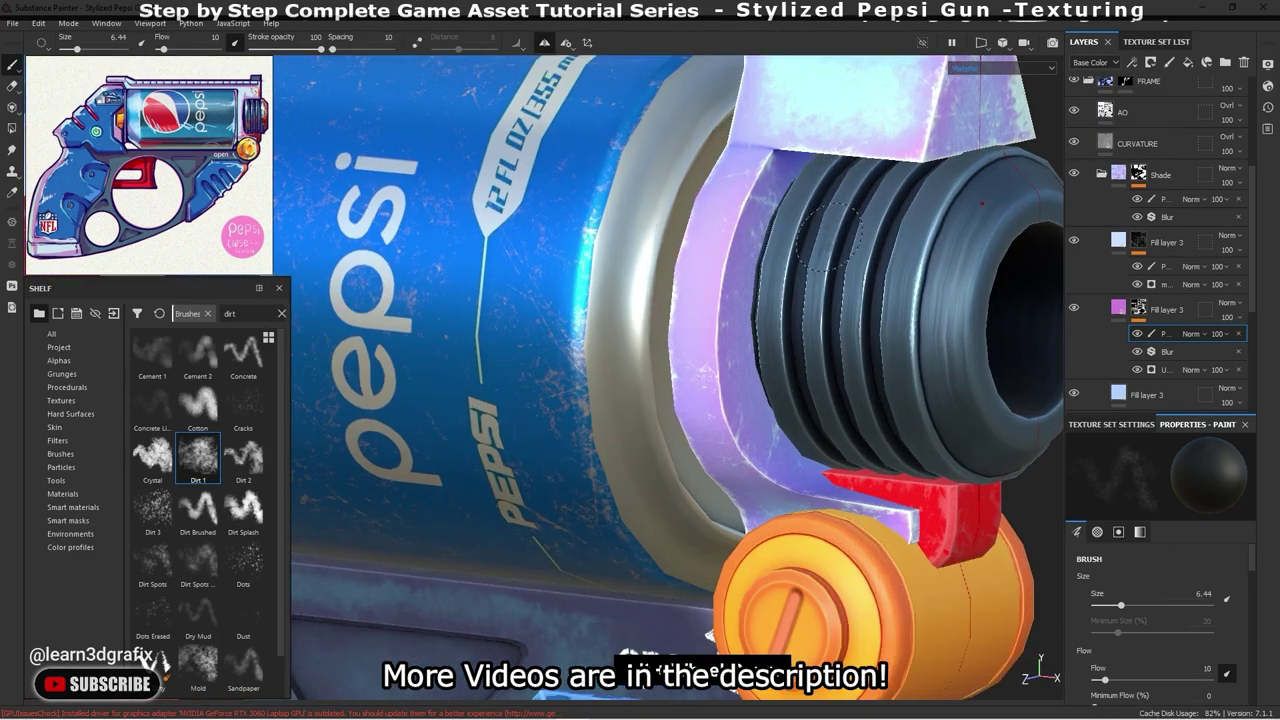
alt+middle_drag(727, 274, 711, 190)
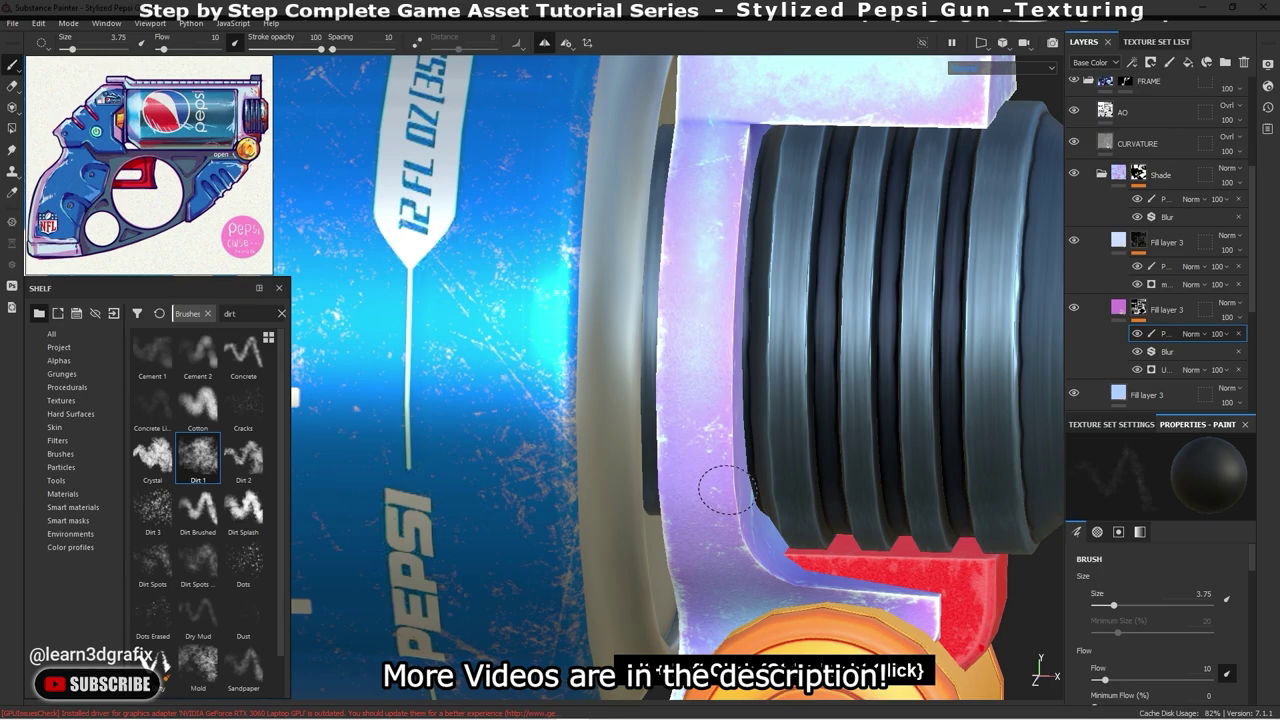
alt+right_drag(726, 489, 720, 366)
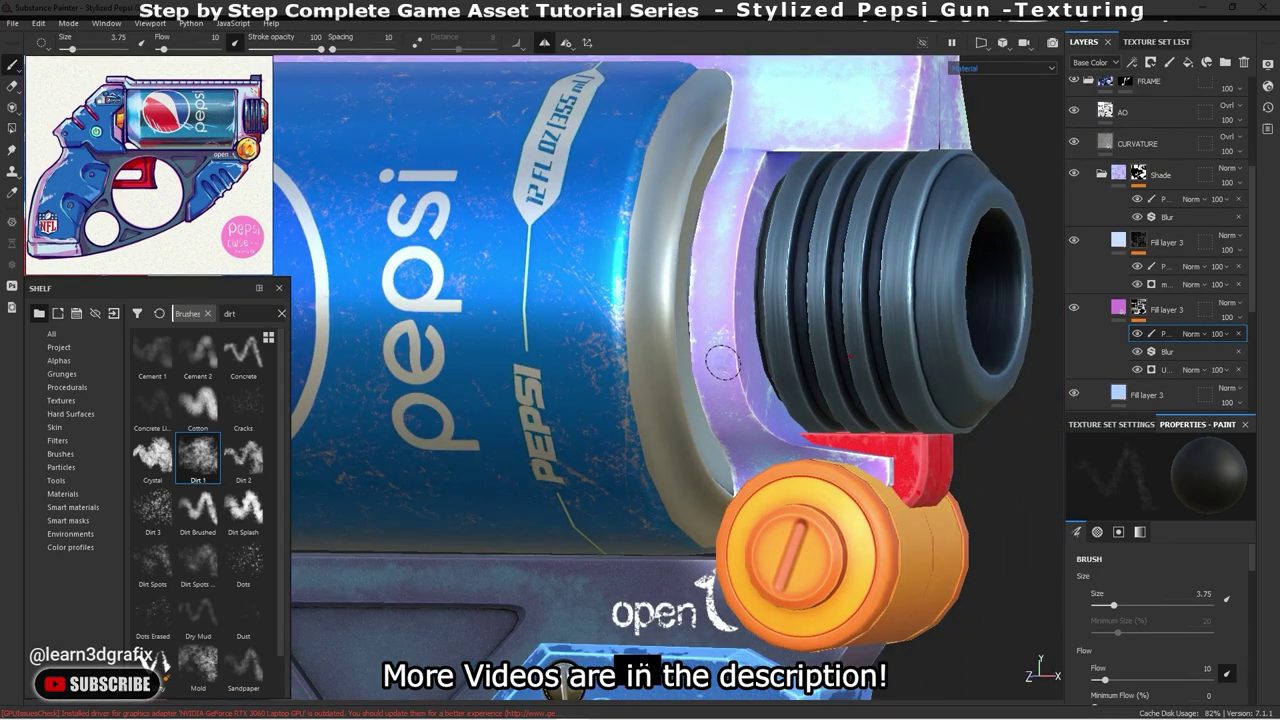
scroll(722, 362, up, 3)
scroll(714, 366, up, 2)
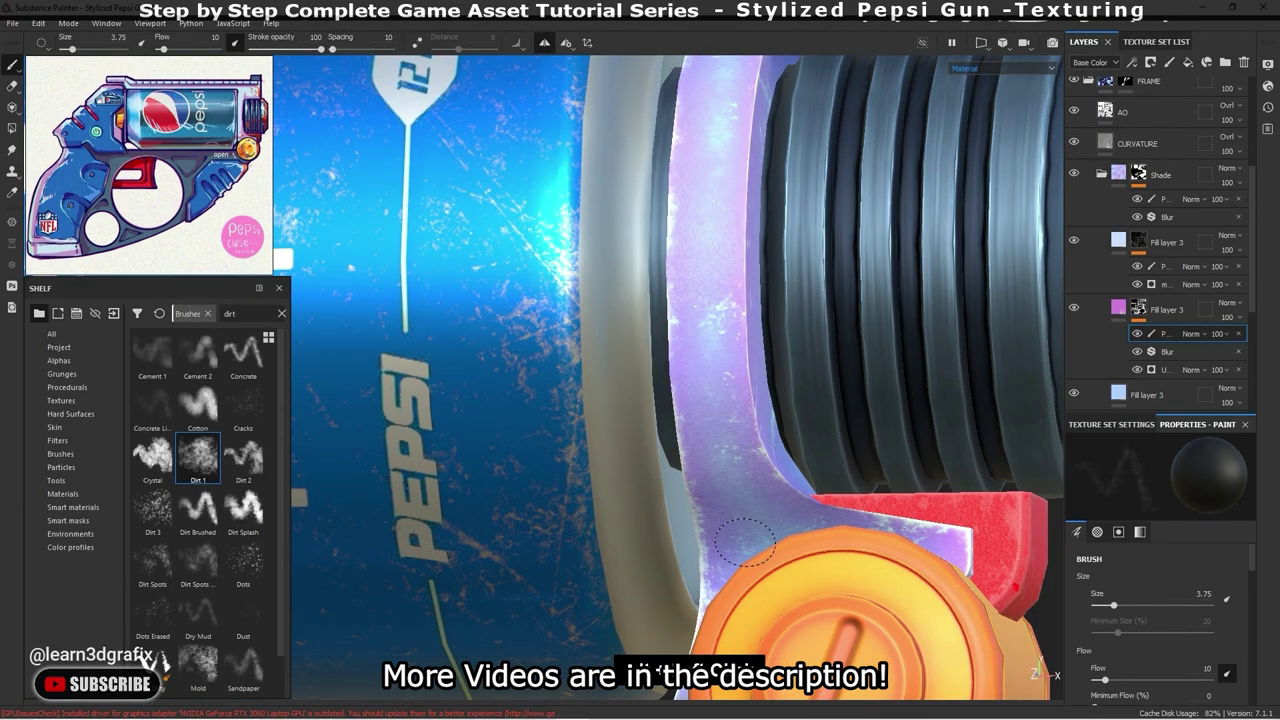
alt+drag(688, 213, 712, 285)
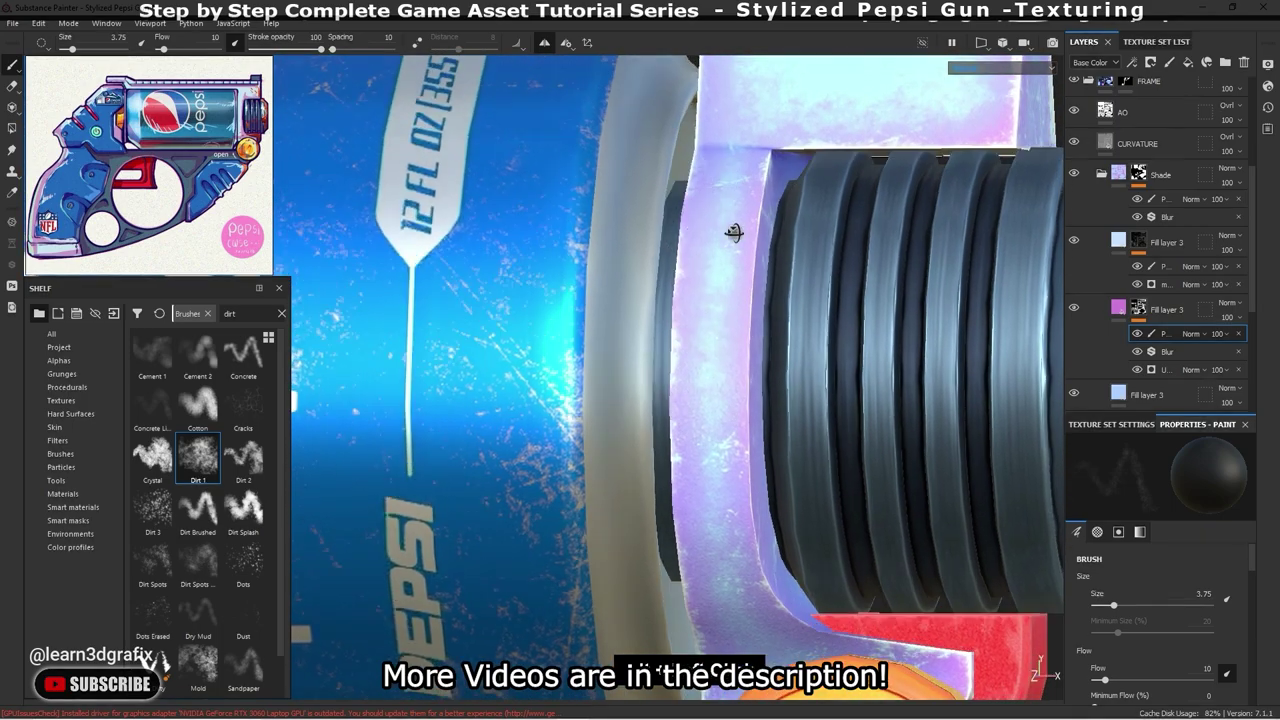
scroll(765, 175, up, 2)
alt+drag(768, 597, 829, 188)
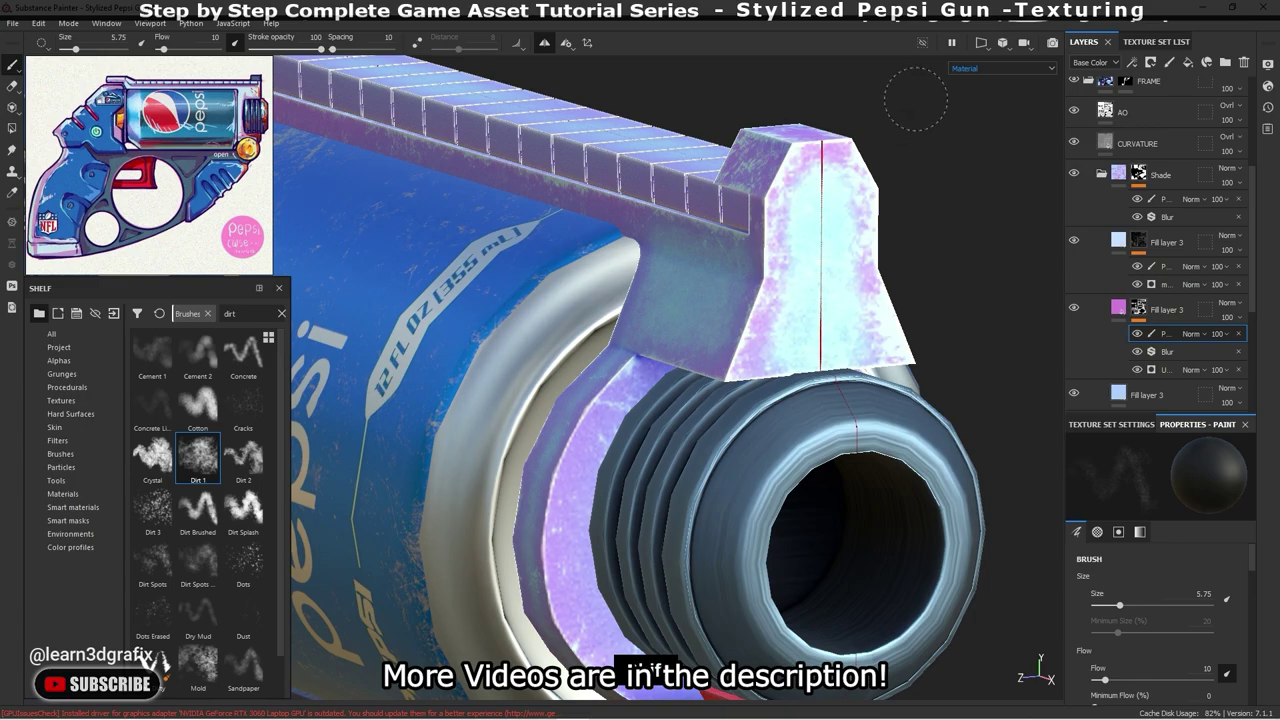
click(987, 68)
click(985, 106)
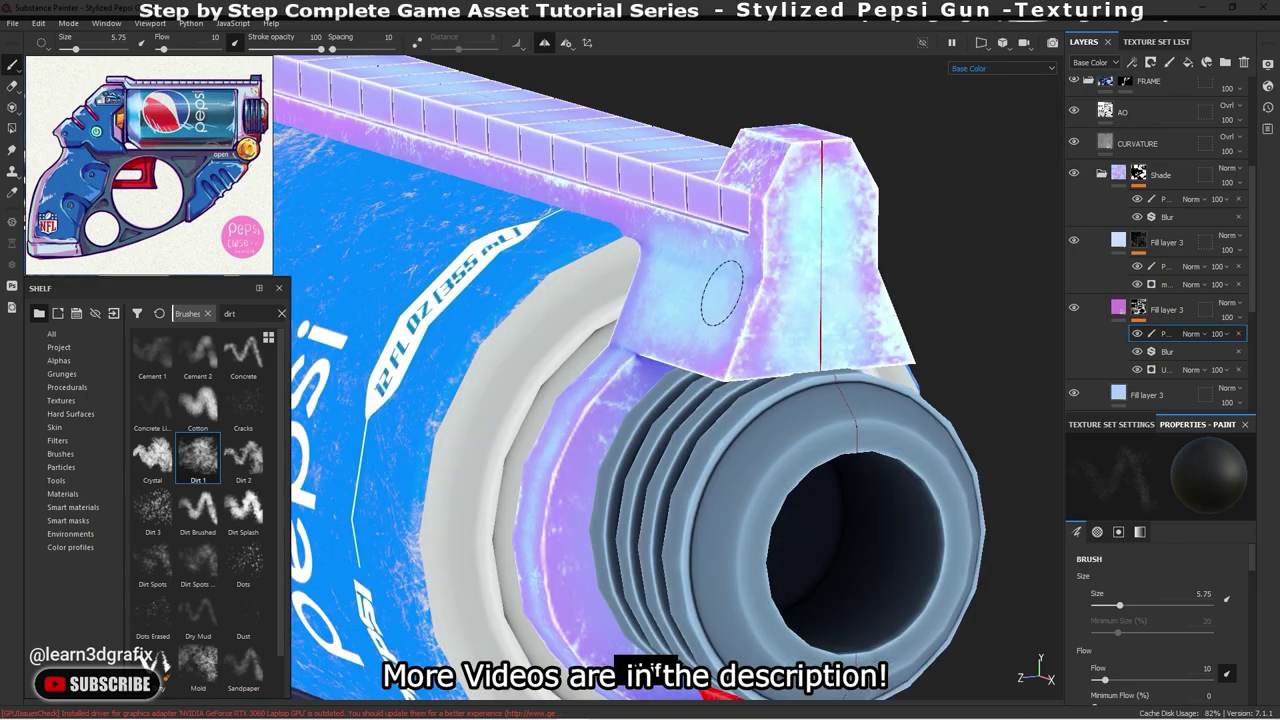
- Move the pink Fill layer 3 above the light-blue Fill layer 3
drag(1150, 309, 1150, 228)
mouse_move(800, 300)
alt+mouse_down()
mouse_move(817, 311)
mouse_move(905, 210)
alt+mouse_up()
scroll(817, 311, down, 2)
scroll(909, 206, up, 4)
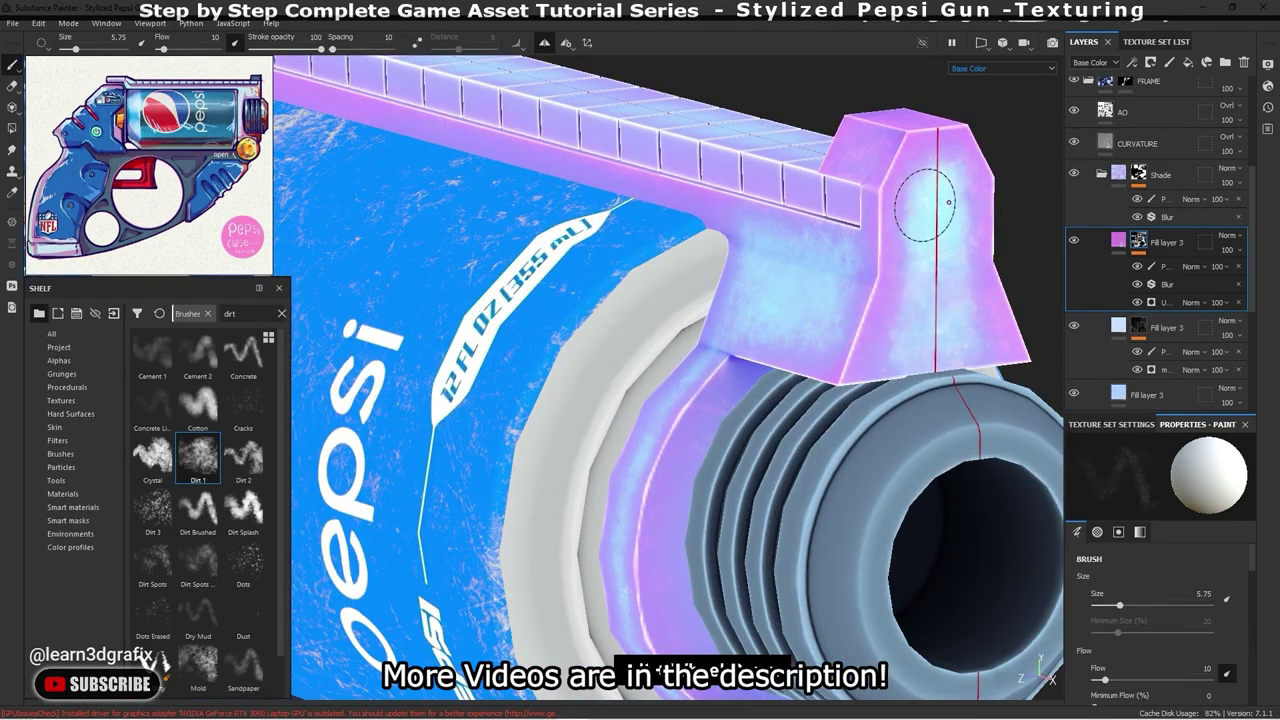
- Undo the stray light-blue blob on the front sight and frame the rear rail
key(ctrl+z)
alt+drag(726, 308, 885, 246)
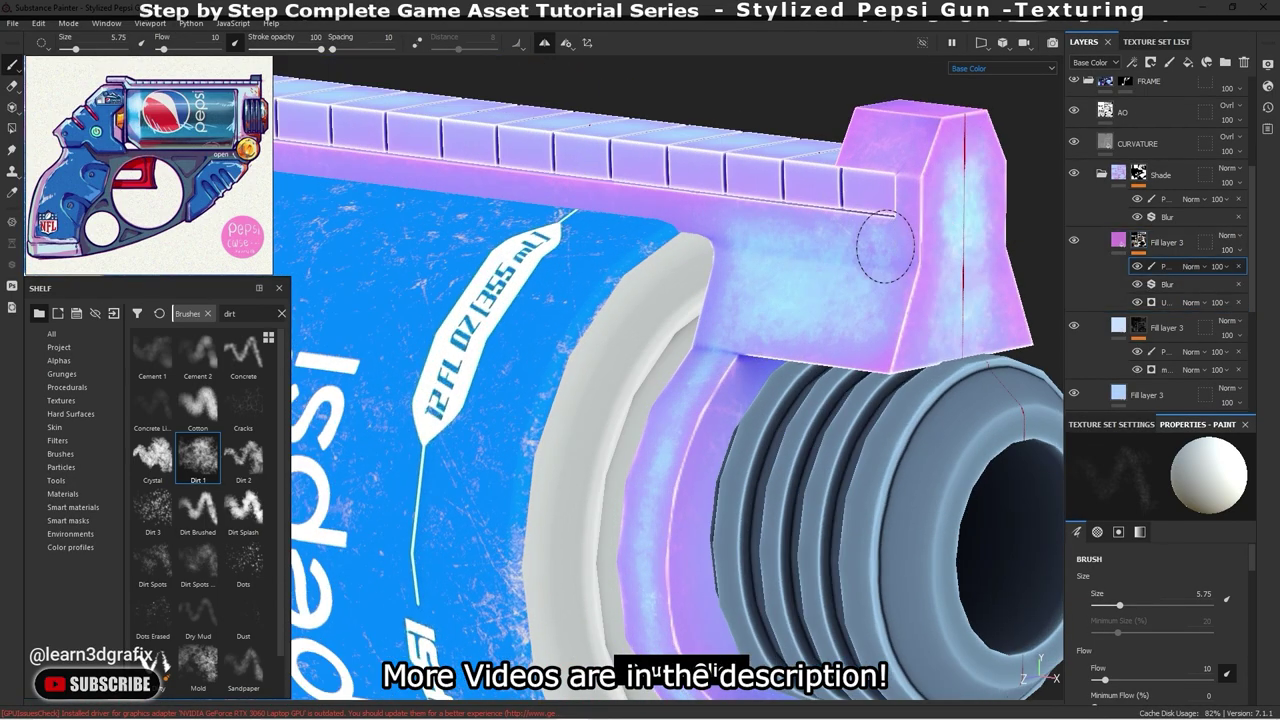
scroll(711, 258, down, 3)
mouse_move(711, 258)
alt+mouse_down()
mouse_move(760, 250)
mouse_move(640, 235)
alt+mouse_up()
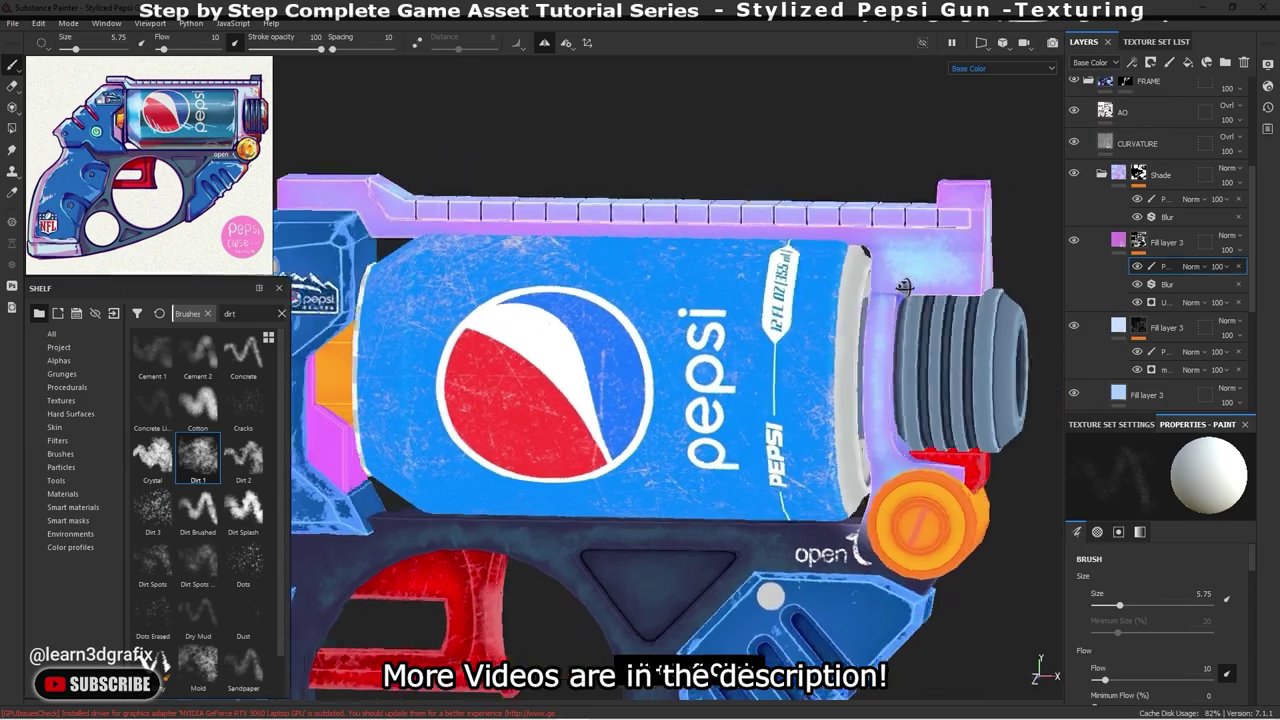
scroll(638, 233, up, 4)
mouse_move(638, 235)
alt+right_down()
mouse_move(571, 334)
mouse_move(557, 332)
alt+right_up()
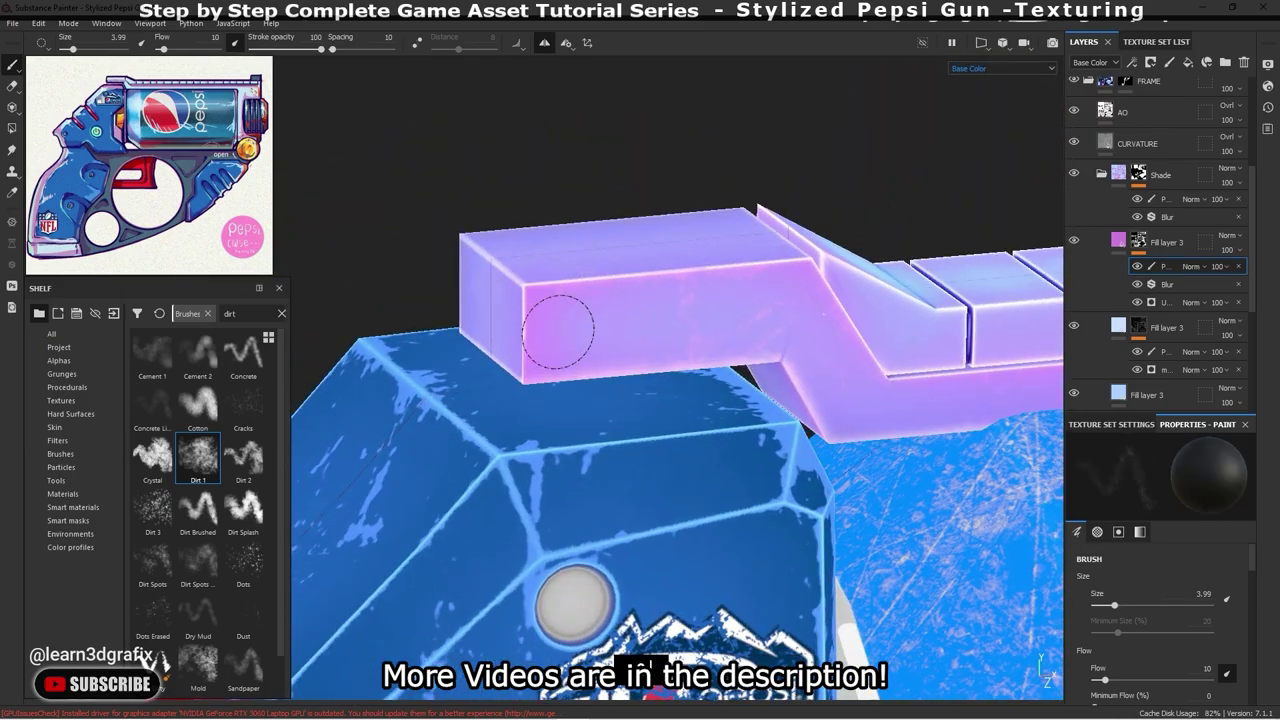
mouse_move(800, 333)
alt+mouse_down()
mouse_move(823, 309)
mouse_move(886, 334)
mouse_move(764, 297)
alt+mouse_up()
scroll(823, 309, down, 3)
- Resize the Dirt 1 brush (4.31, then 6.12) and dab dirt around the sight and muzzle
ctrl+right_drag(764, 297, 751, 299)
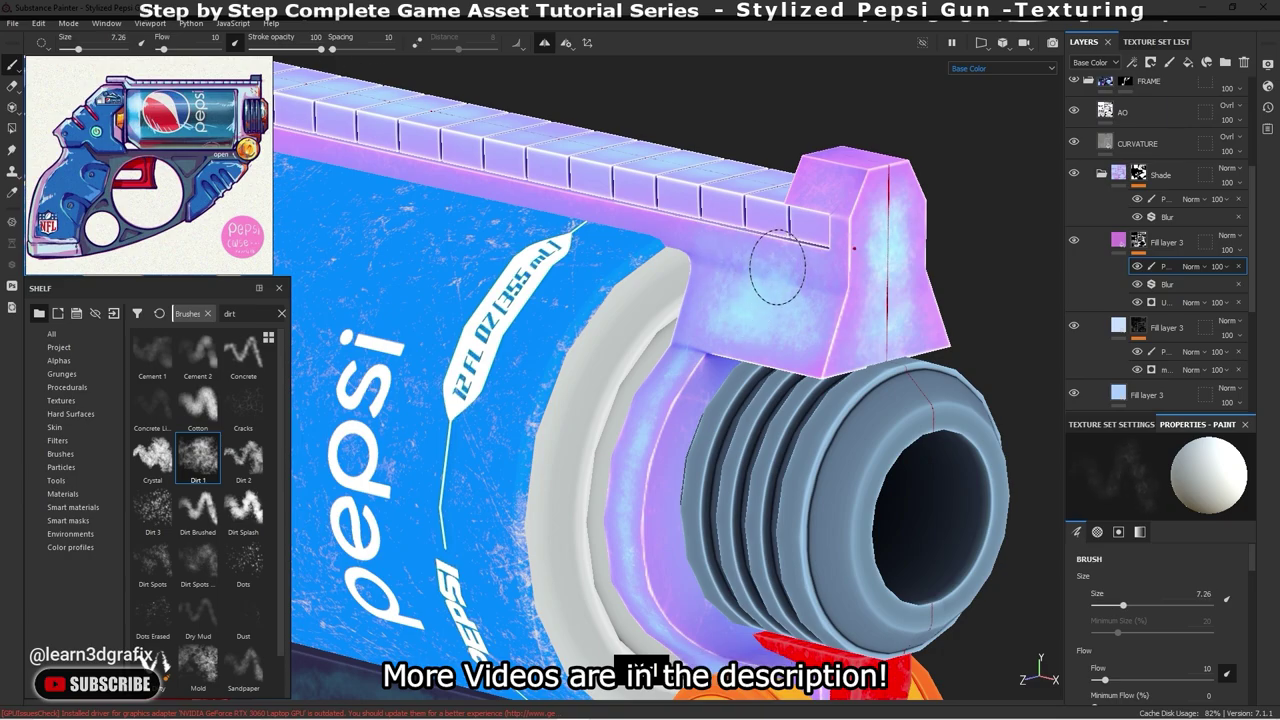
alt+drag(795, 407, 700, 400)
scroll(700, 400, up, 3)
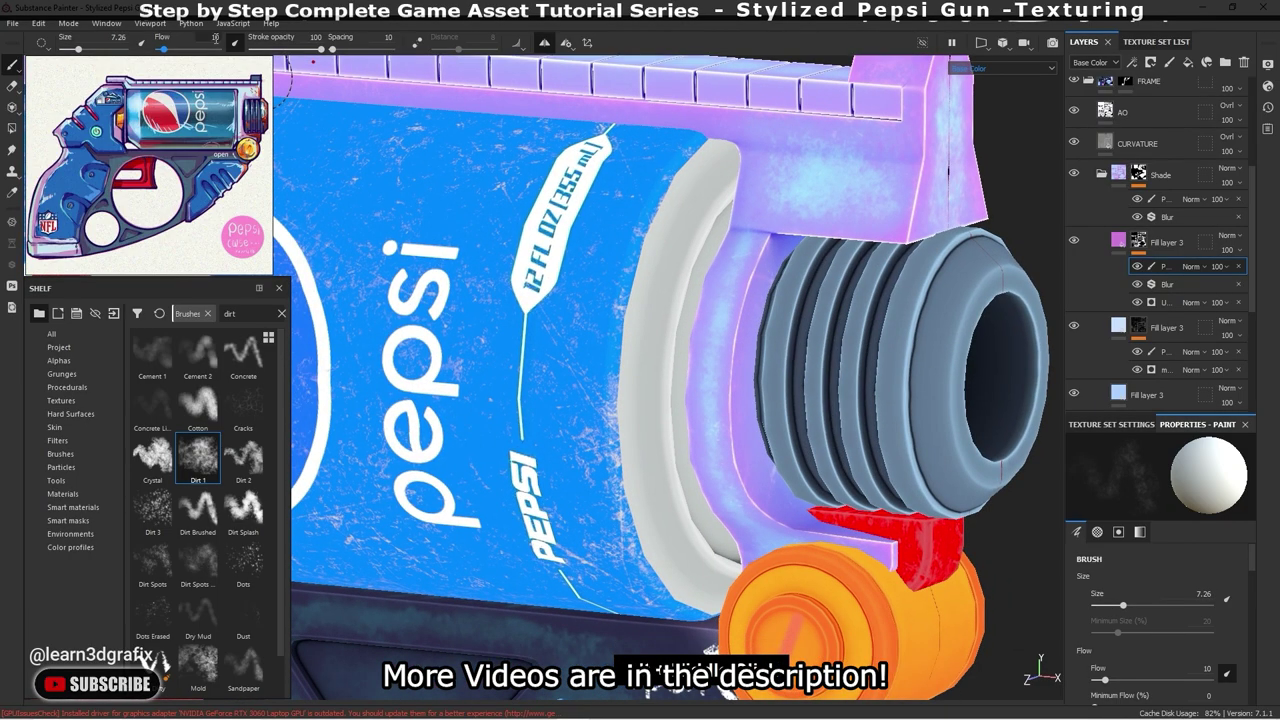
alt+drag(292, 61, 725, 270)
ctrl+right_drag(725, 270, 725, 270)
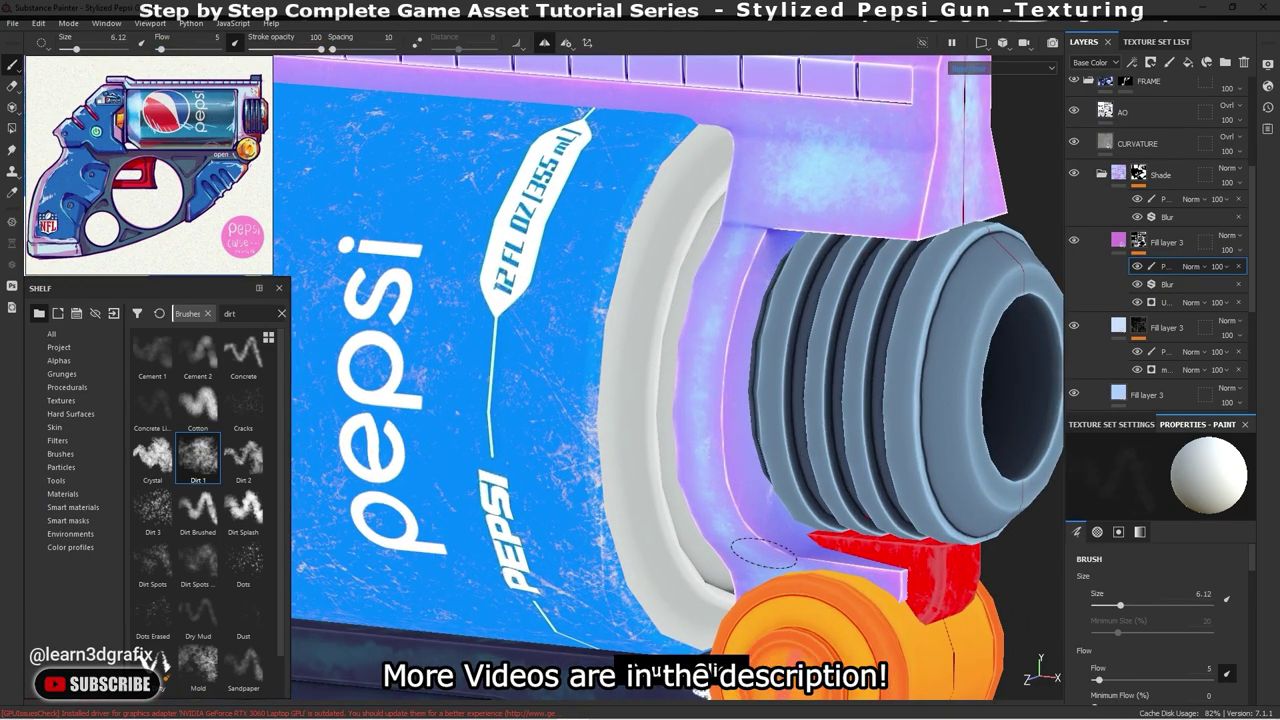
scroll(740, 260, down, 5)
alt+drag(740, 260, 848, 250)
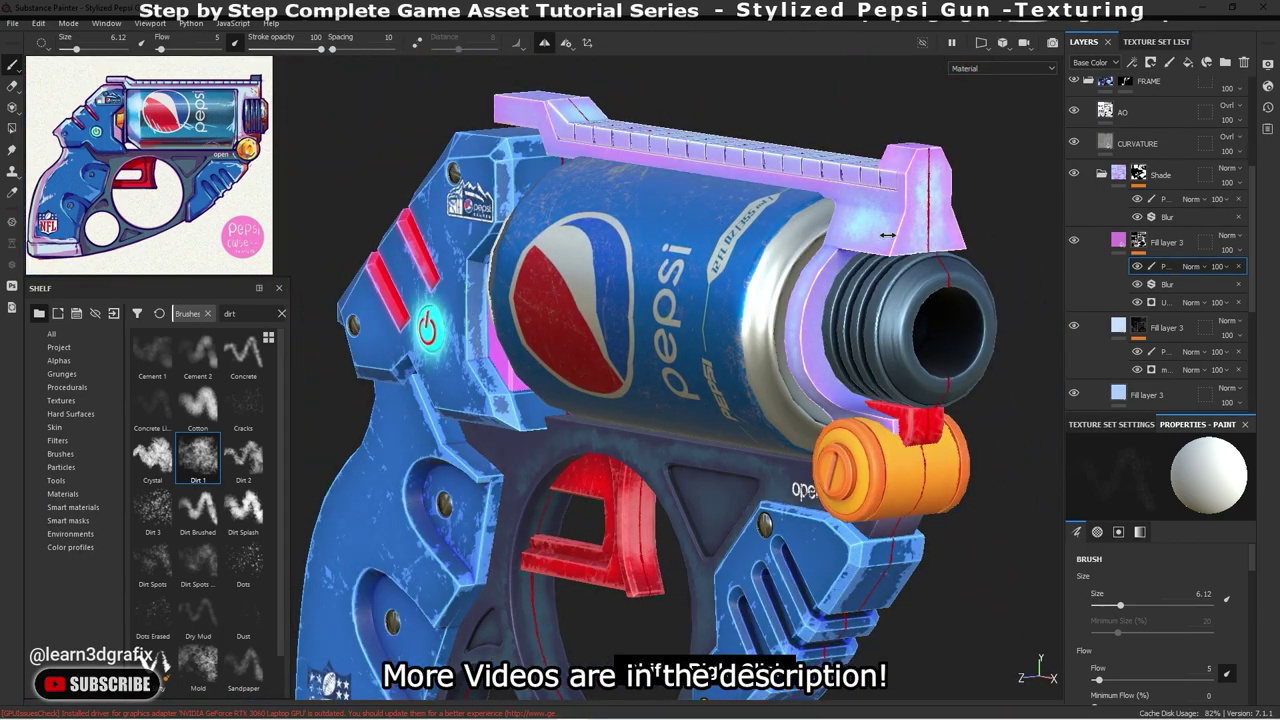
scroll(900, 192, up, 4)
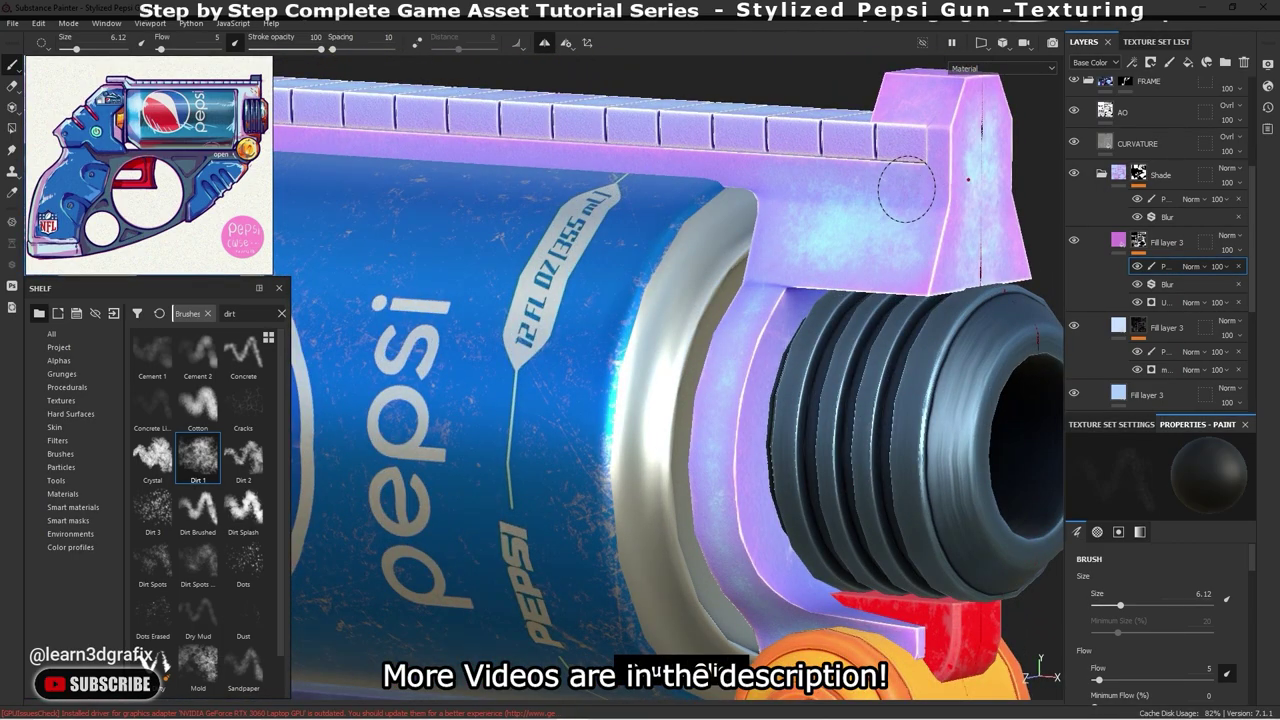
- Paint soft dirt variation over the magenta panel beside the power button
mouse_move(855, 258)
alt+mouse_down()
mouse_move(660, 290)
mouse_move(578, 385)
alt+mouse_up()
scroll(578, 385, up, 4)
scroll(578, 385, up, 3)
scroll(590, 370, up, 2)
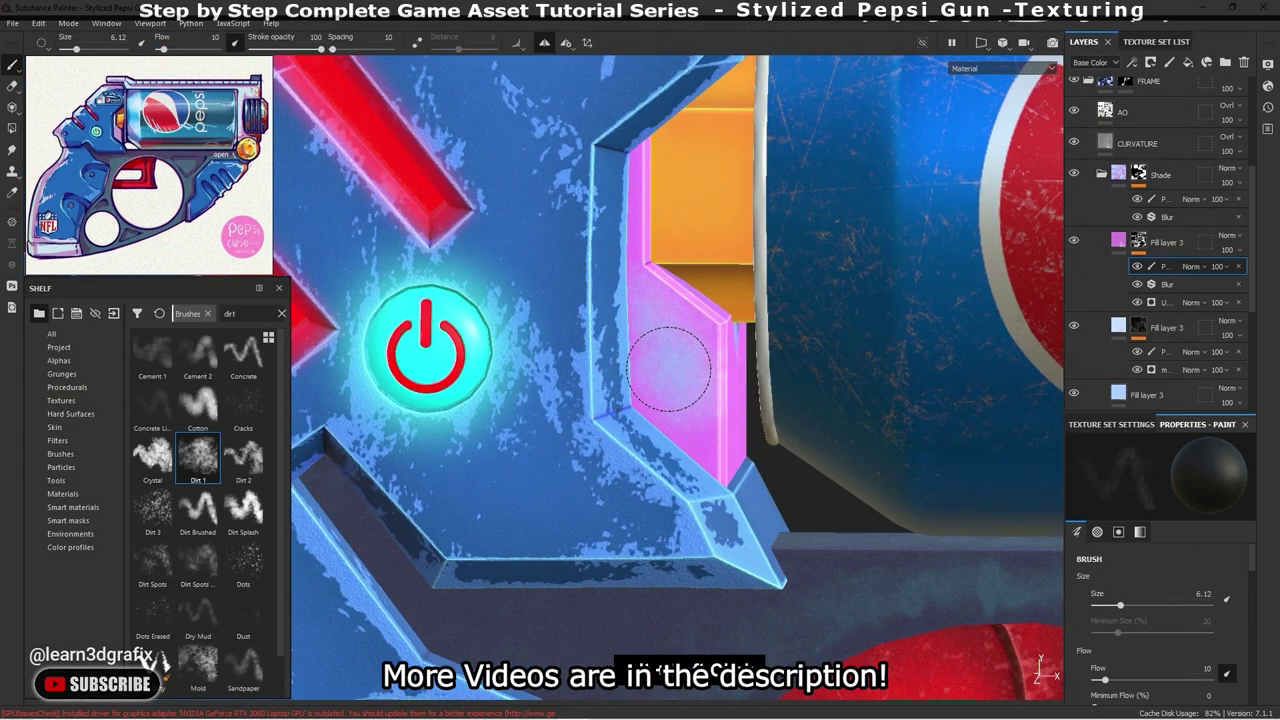
alt+drag(670, 368, 746, 428)
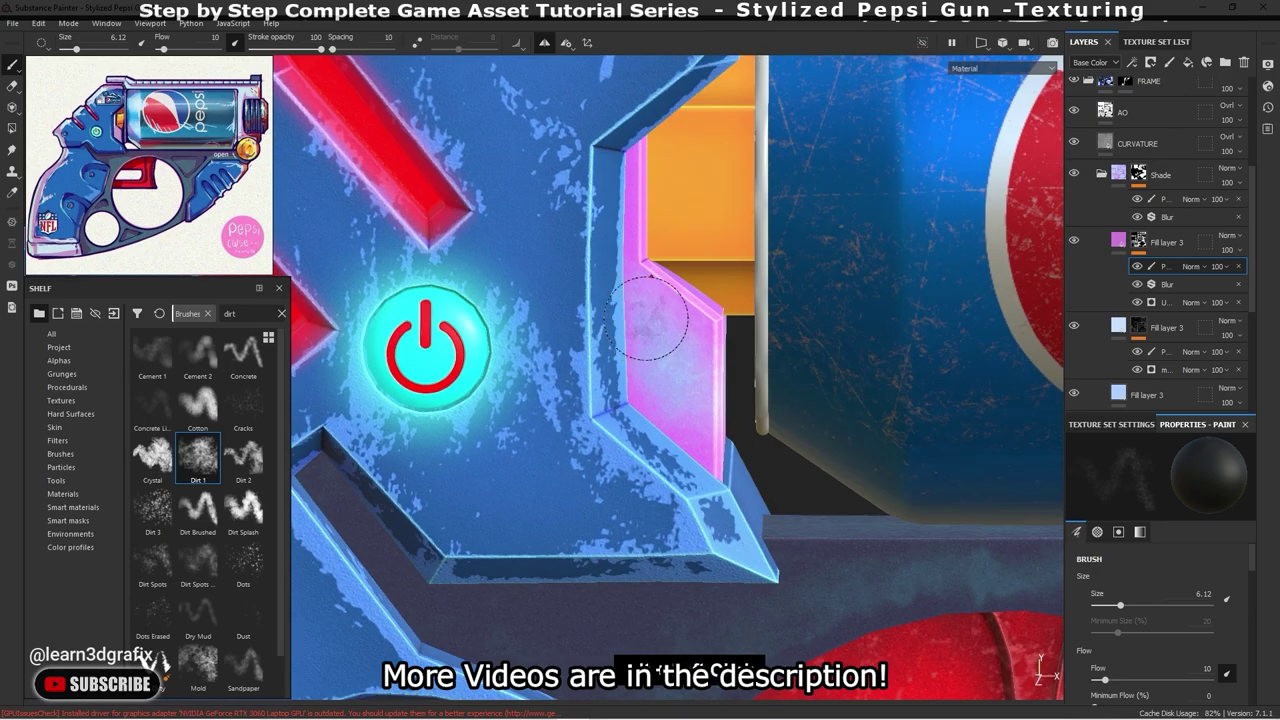
scroll(714, 414, down, 5)
scroll(724, 285, up, 3)
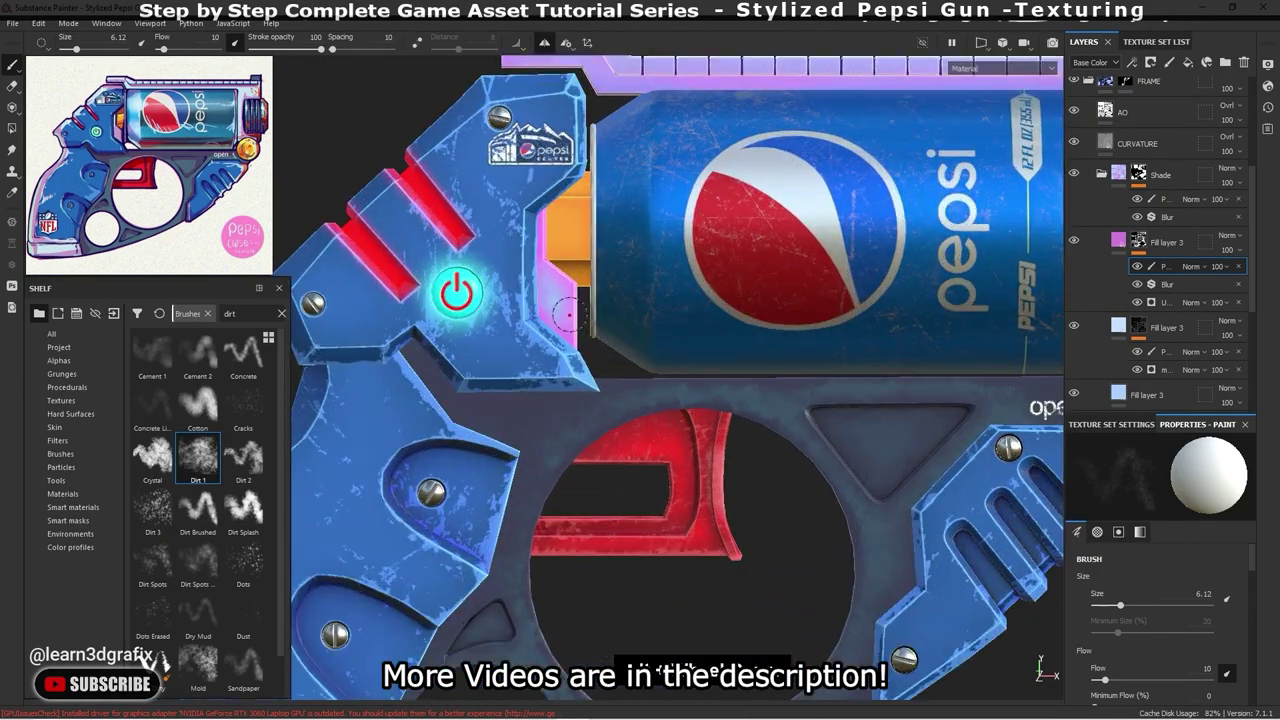
scroll(600, 283, up, 3)
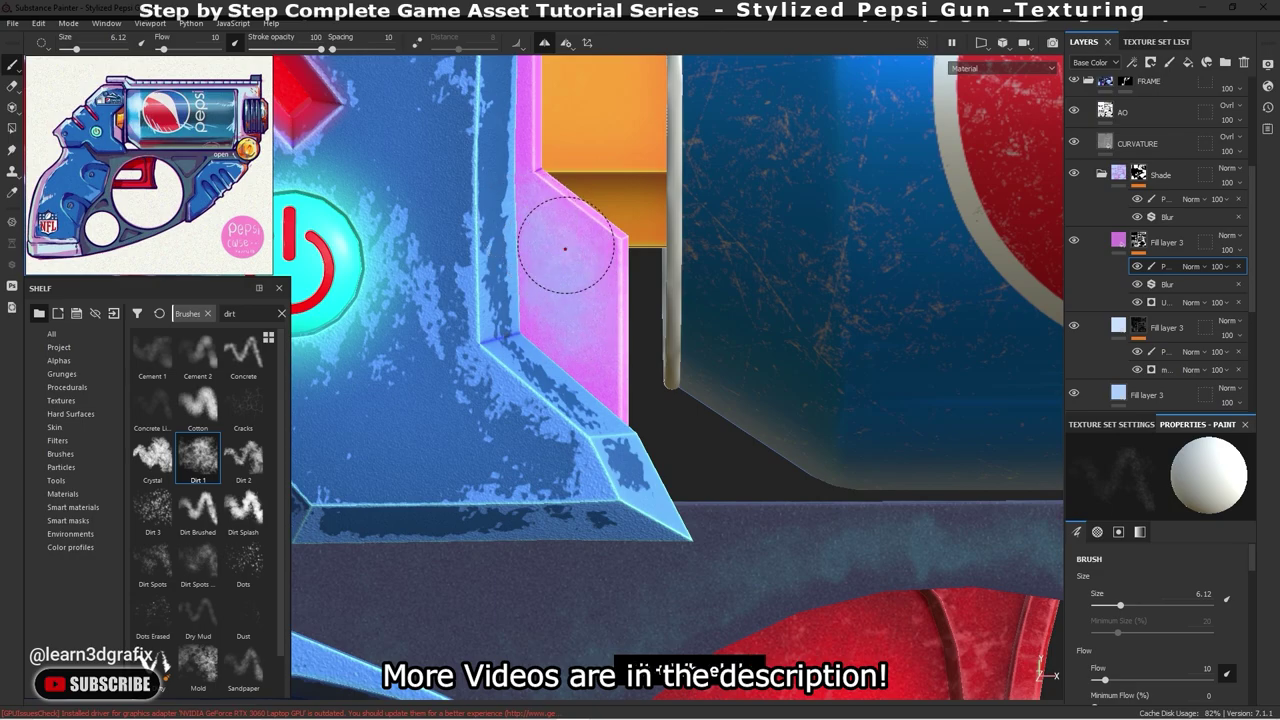
scroll(565, 248, down, 5)
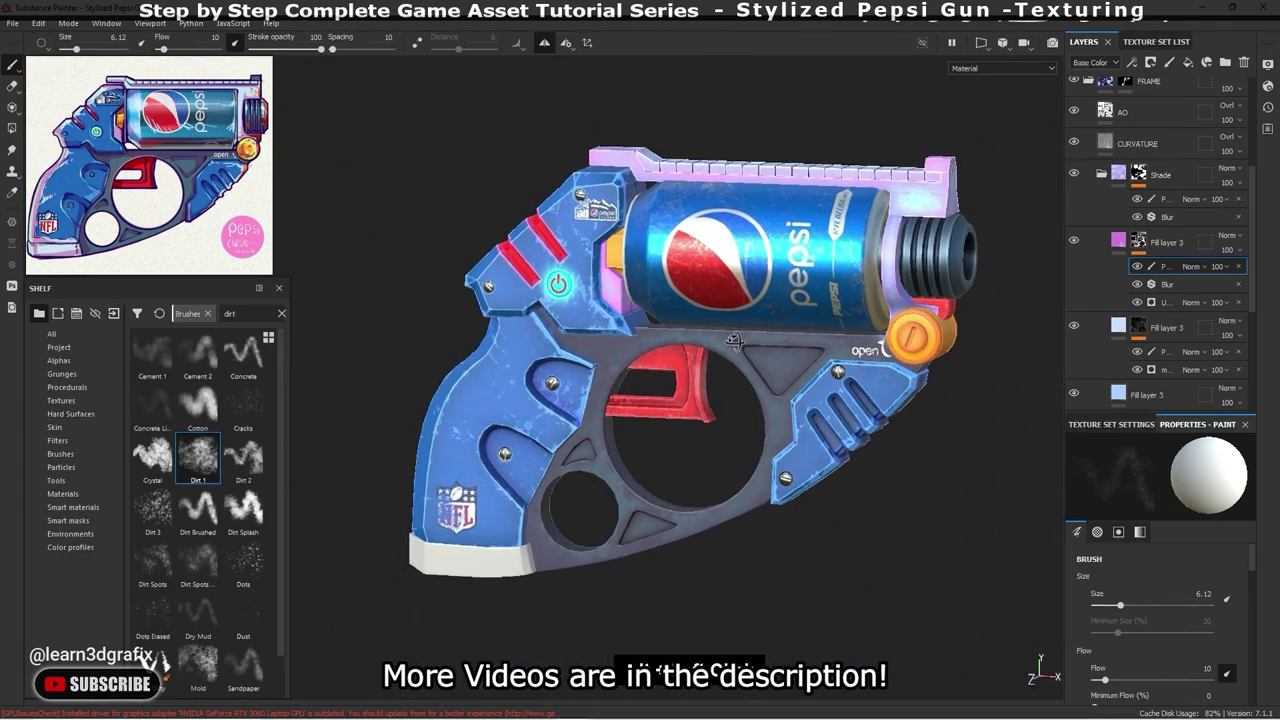
alt+drag(734, 341, 828, 343)
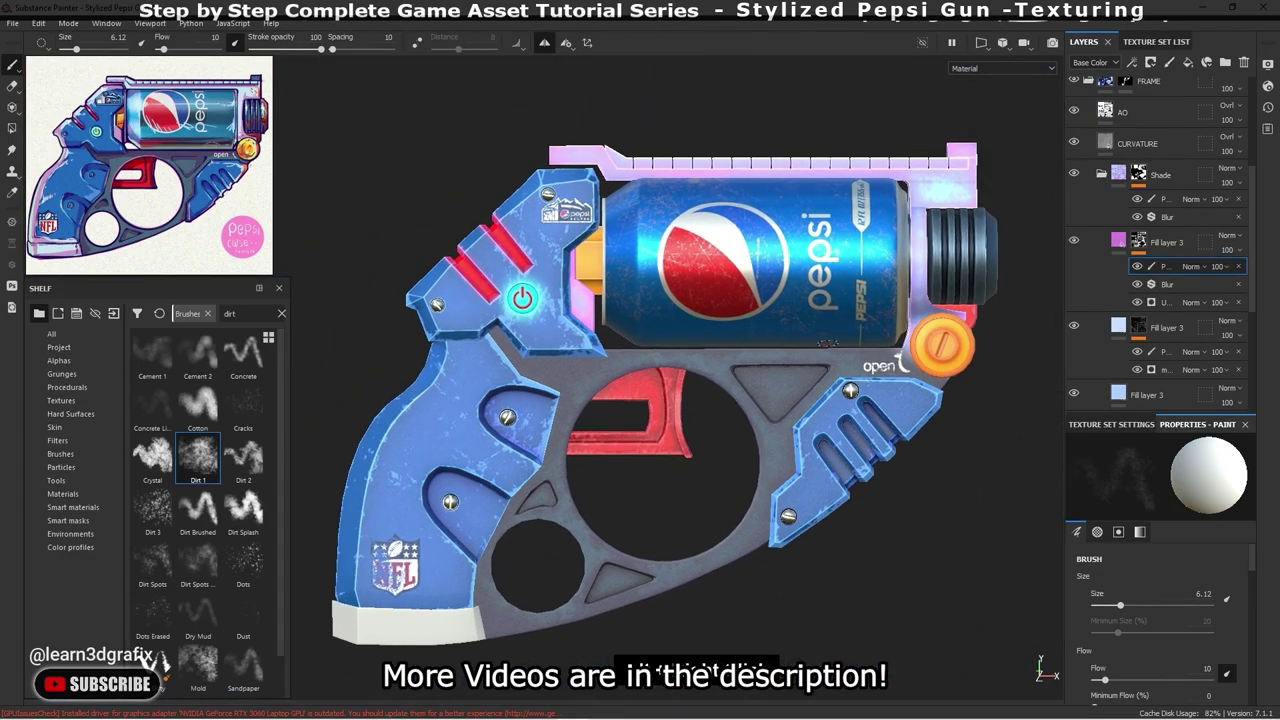